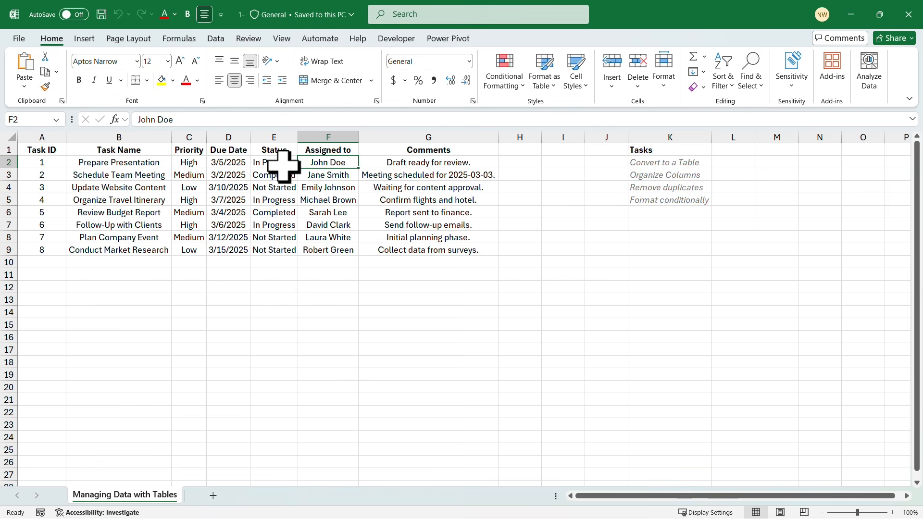
- Start a new task entry in row 10 with Task ID 9, task name Conduct Market Research and priority Low
{"action": "left_click", "coordinate": [283, 166]}
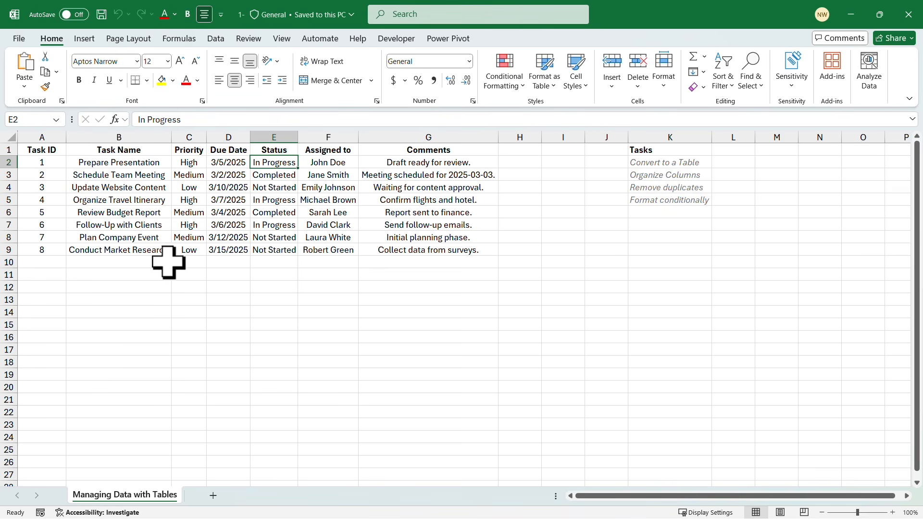
{"action": "left_click", "coordinate": [38, 262]}
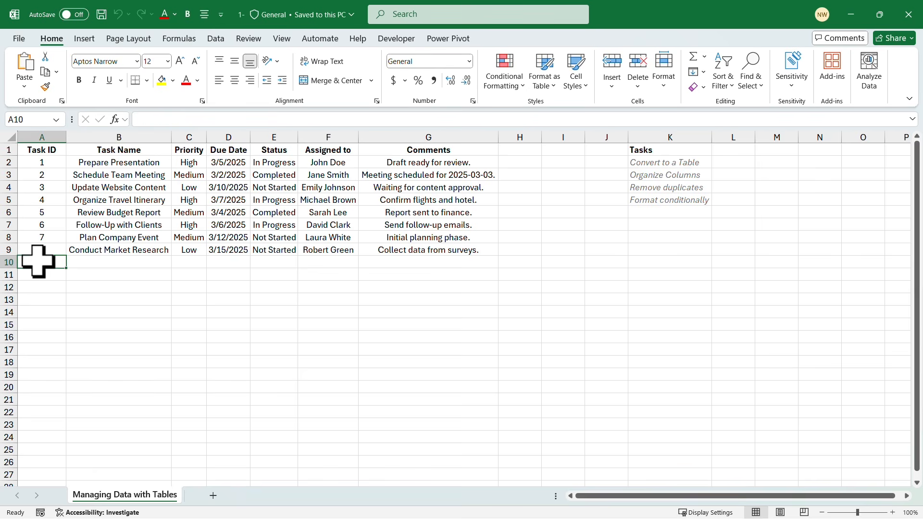
{"action": "key", "text": "Tab"}
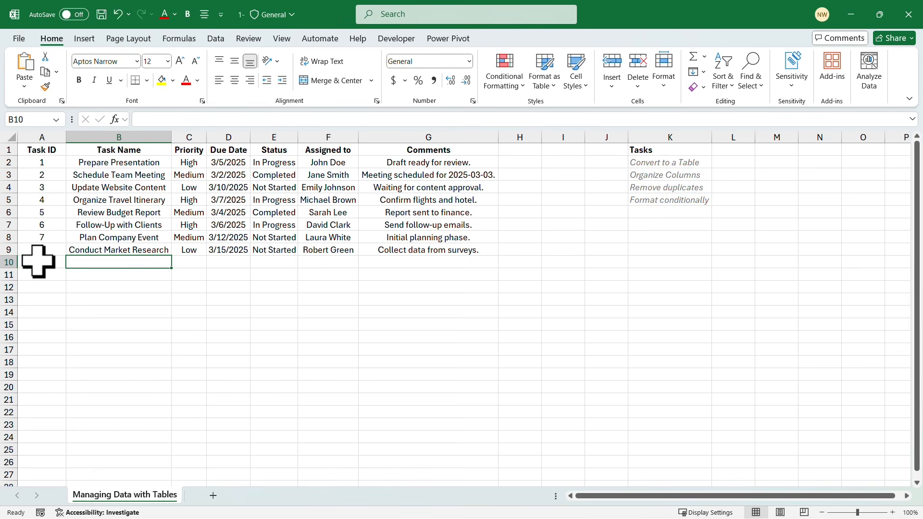
{"action": "key", "text": "ctrl+["}
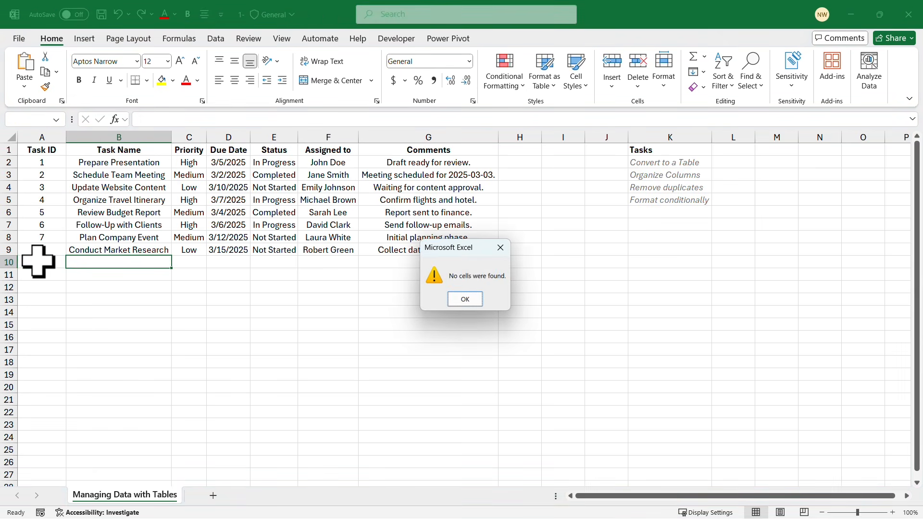
{"action": "key", "text": "Return"}
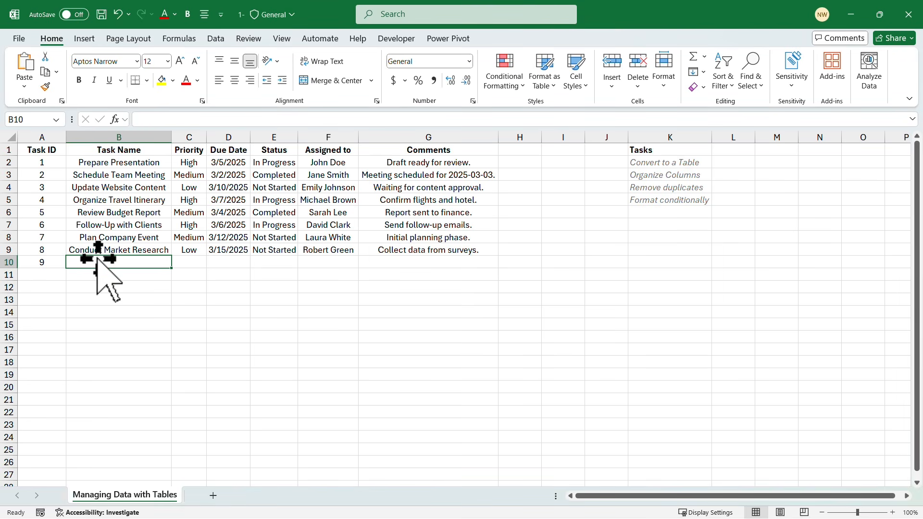
{"action": "type", "text": "Conduct Market Research"}
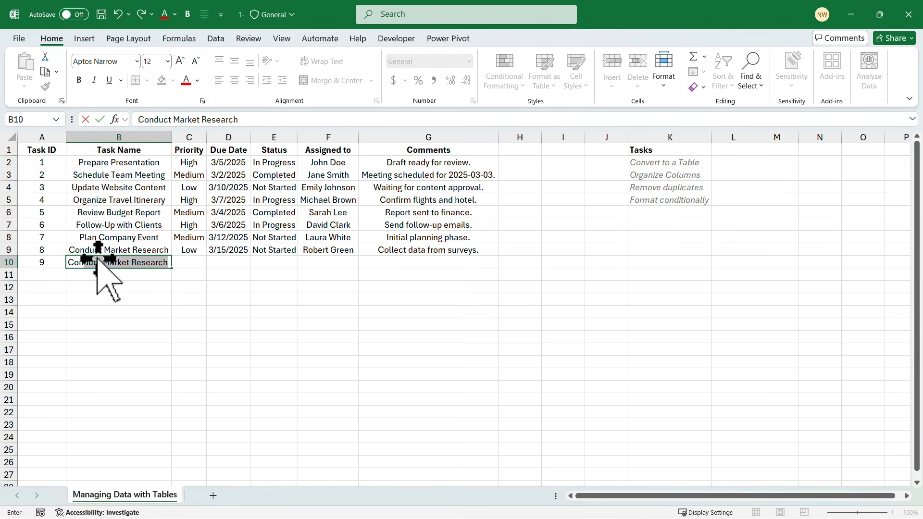
{"action": "key", "text": "Tab"}
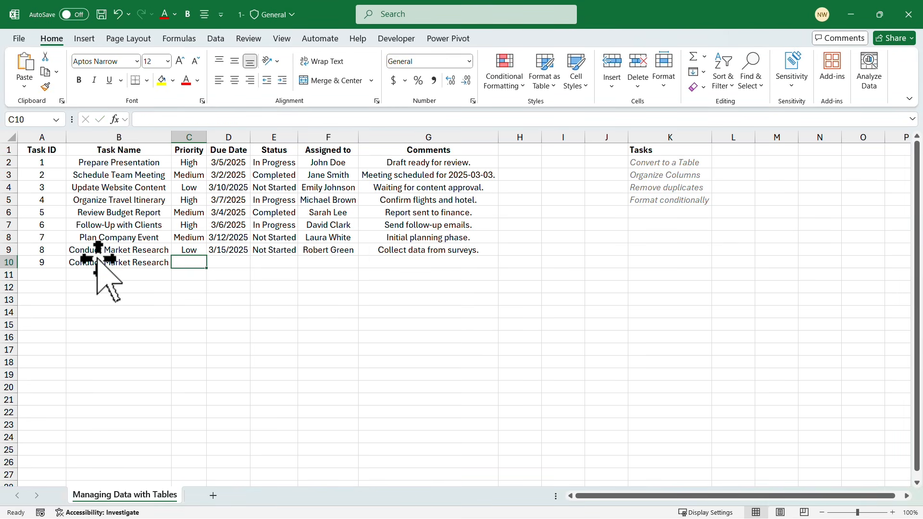
{"action": "type", "text": "L"}
{"action": "key", "text": "Tab"}
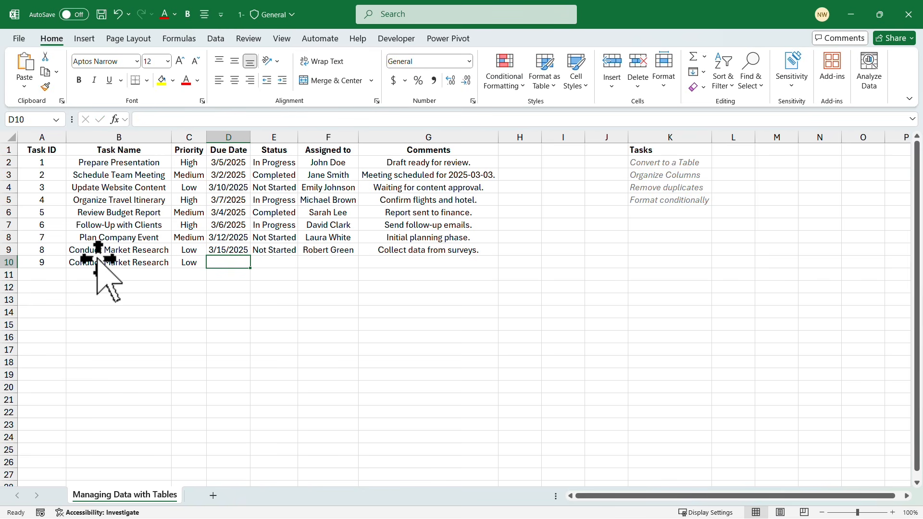
- Complete row 10 with due date 3/25, status Not Started, the assignee's full name and the comment TBA
{"action": "type", "text": "3/25"}
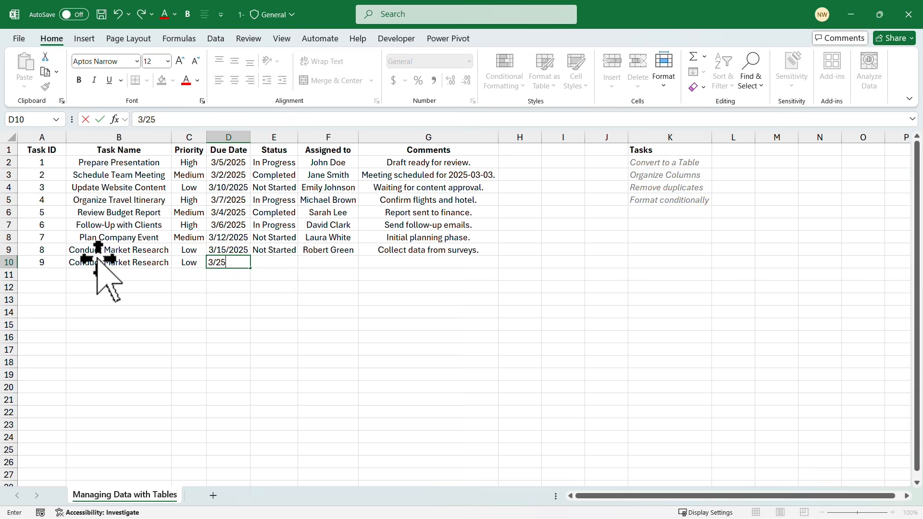
{"action": "key", "text": "Tab"}
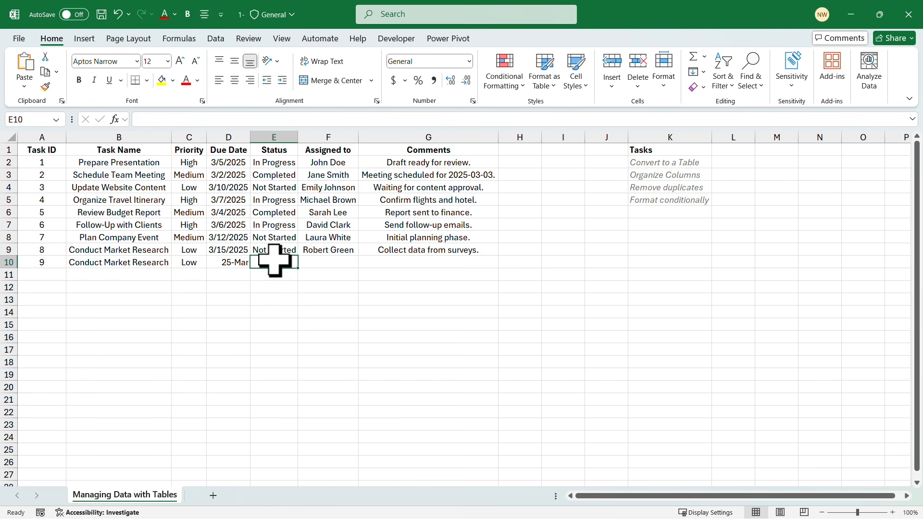
{"action": "type", "text": "Not Started"}
{"action": "key", "text": "Tab"}
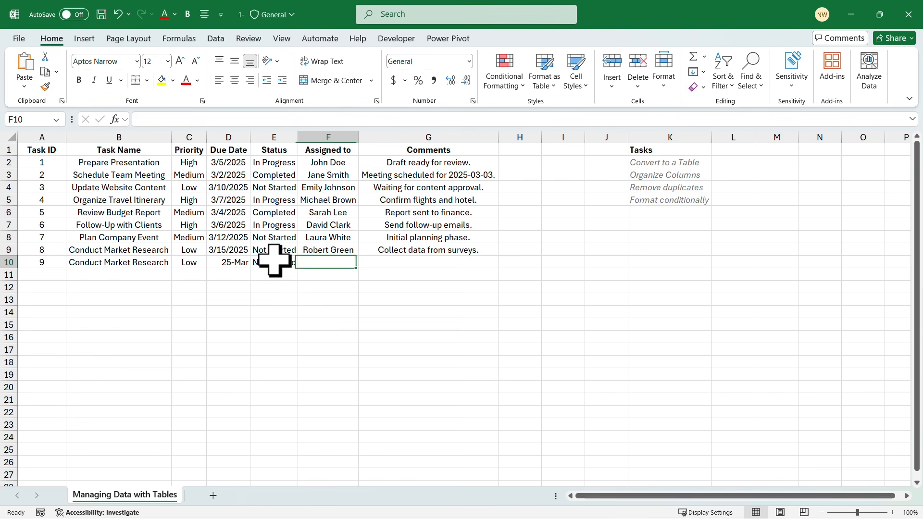
{"action": "type", "text": "Mo"}
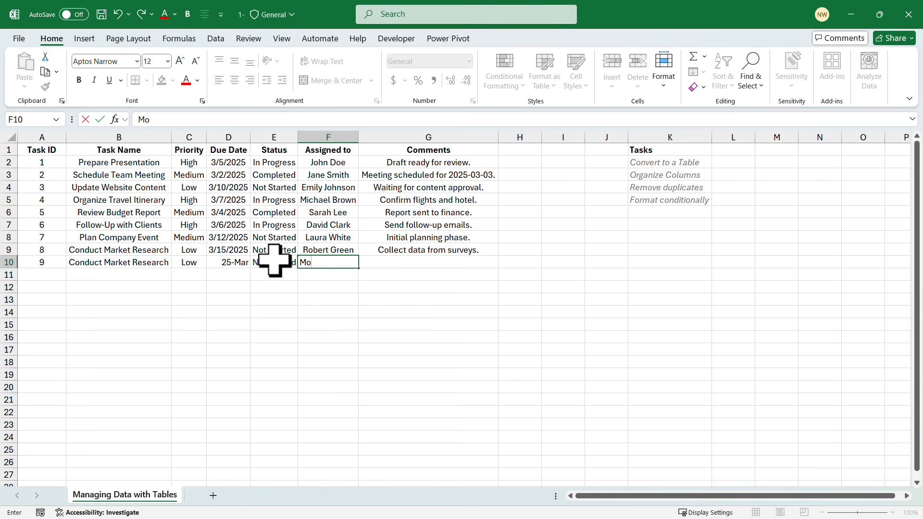
{"action": "type", "text": "e Jones"}
{"action": "key", "text": "Tab"}
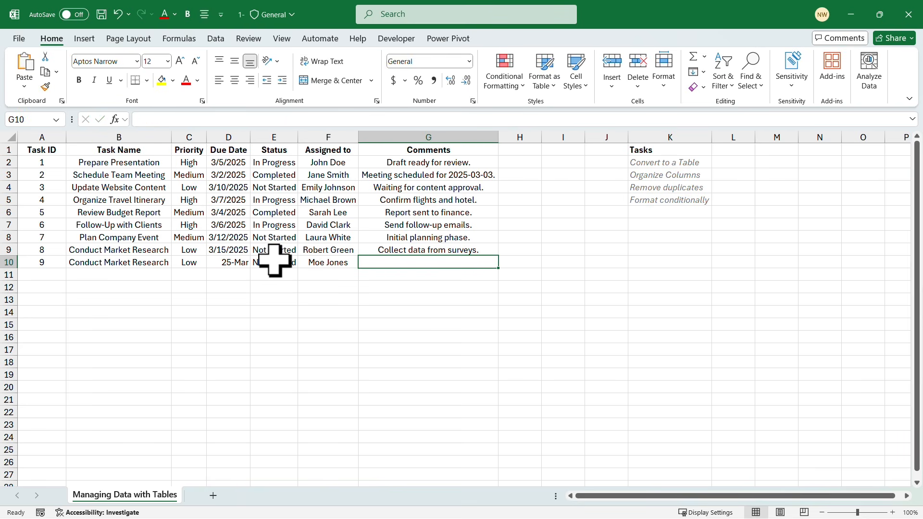
{"action": "type", "text": "TBA"}
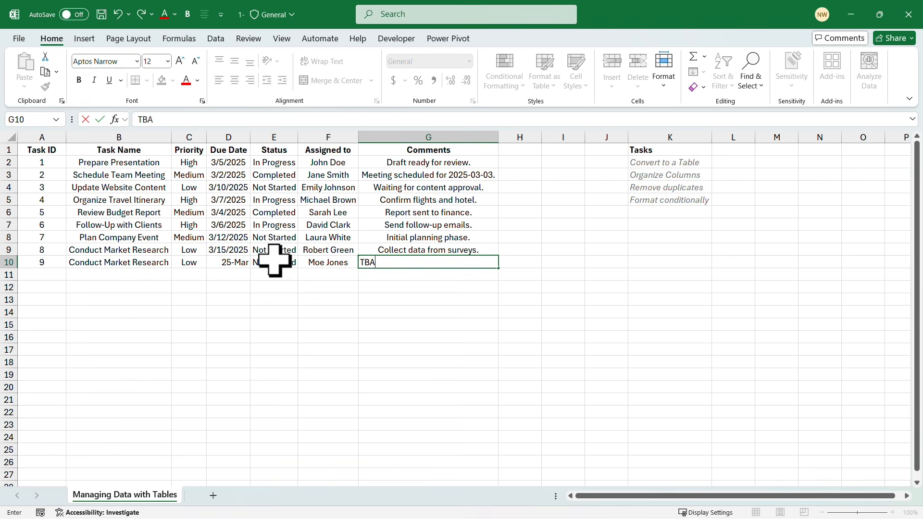
{"action": "left_click", "coordinate": [278, 298]}
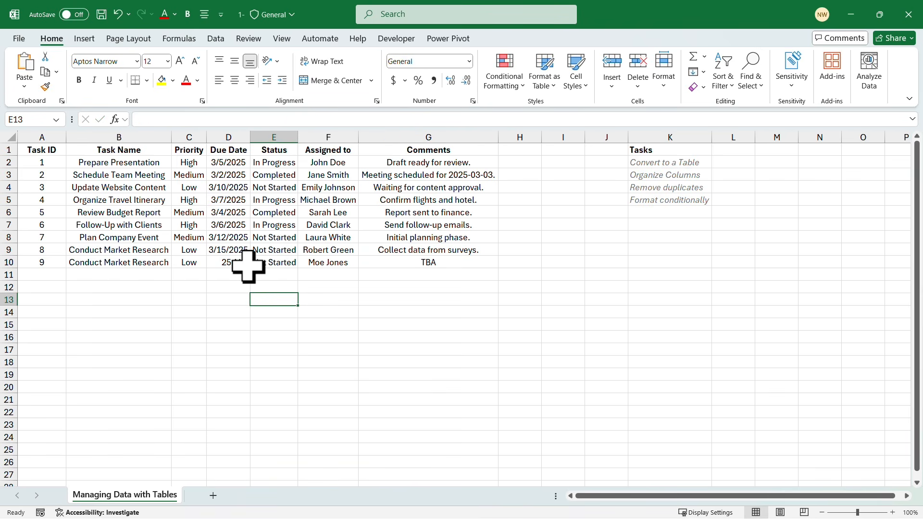
- Clear the whole added task entry from row 10, columns A through G
{"action": "scroll", "coordinate": [249, 264], "scroll_direction": "down", "scroll_amount": 6}
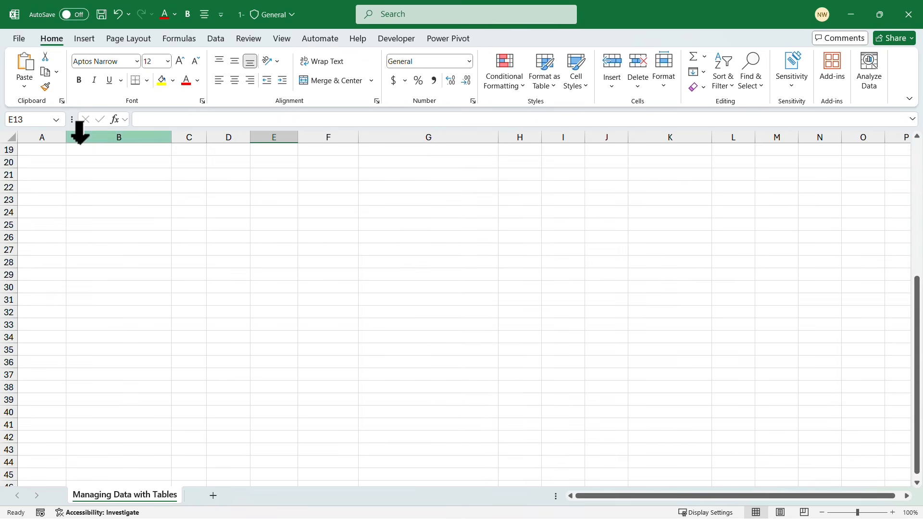
{"action": "scroll", "coordinate": [271, 159], "scroll_direction": "up", "scroll_amount": 6}
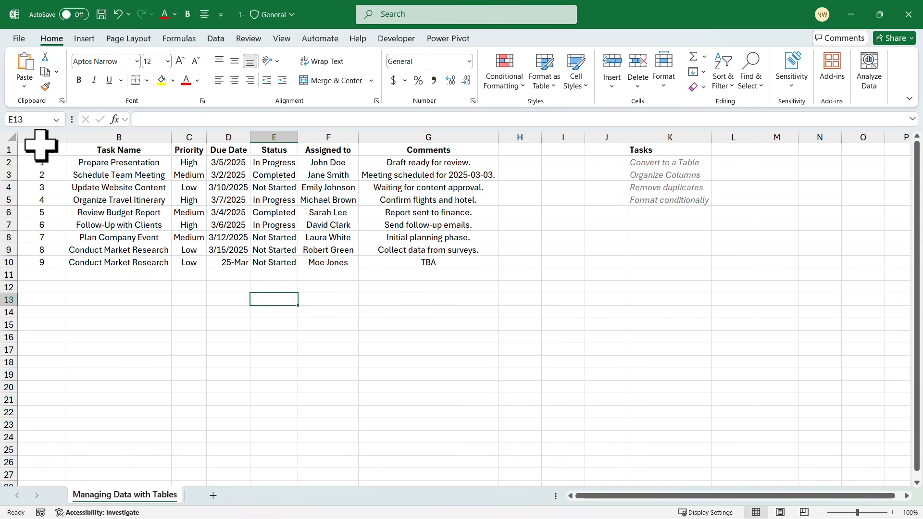
{"action": "left_click_drag", "start_coordinate": [51, 149], "coordinate": [433, 148]}
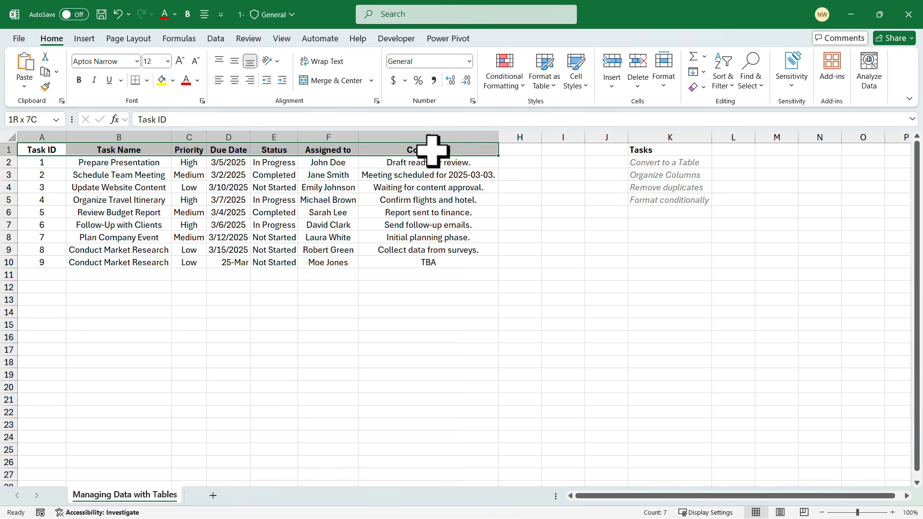
{"action": "left_click", "coordinate": [395, 236]}
{"action": "left_click_drag", "start_coordinate": [48, 262], "coordinate": [445, 262]}
{"action": "key", "text": "Delete"}
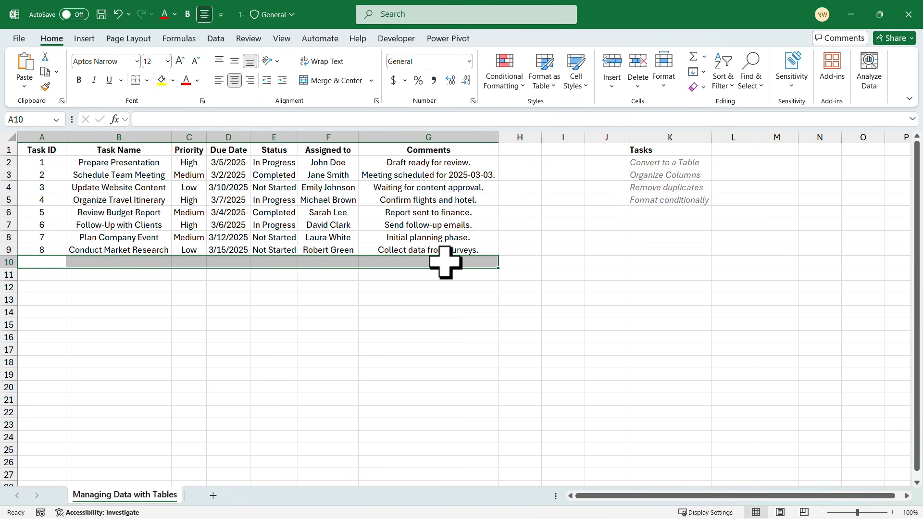
{"action": "left_click", "coordinate": [254, 210]}
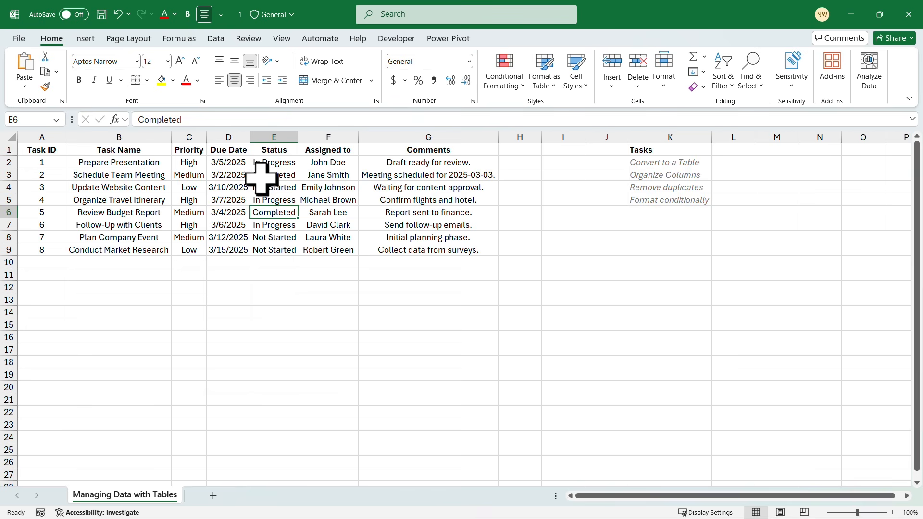
- Convert the task list in A1:G9 into a table, using the first row as headers
{"action": "left_click_drag", "start_coordinate": [58, 147], "coordinate": [439, 250]}
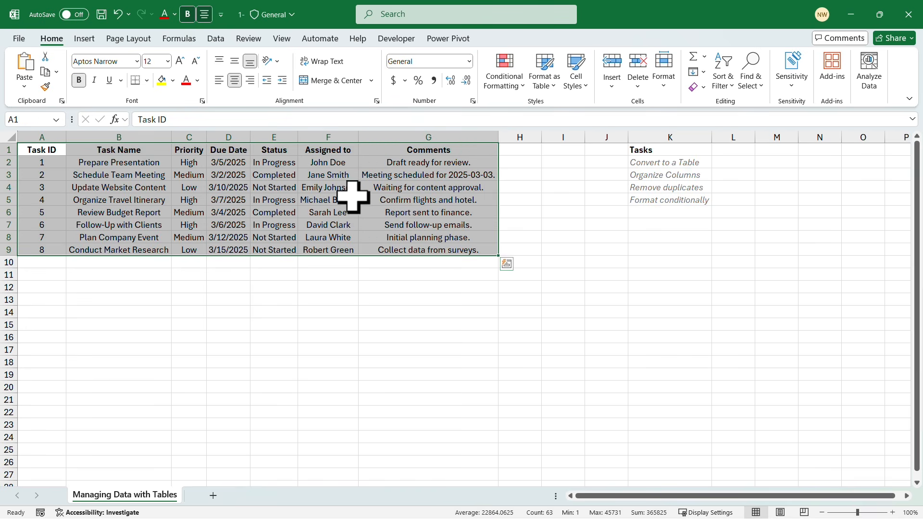
{"action": "left_click", "coordinate": [87, 39]}
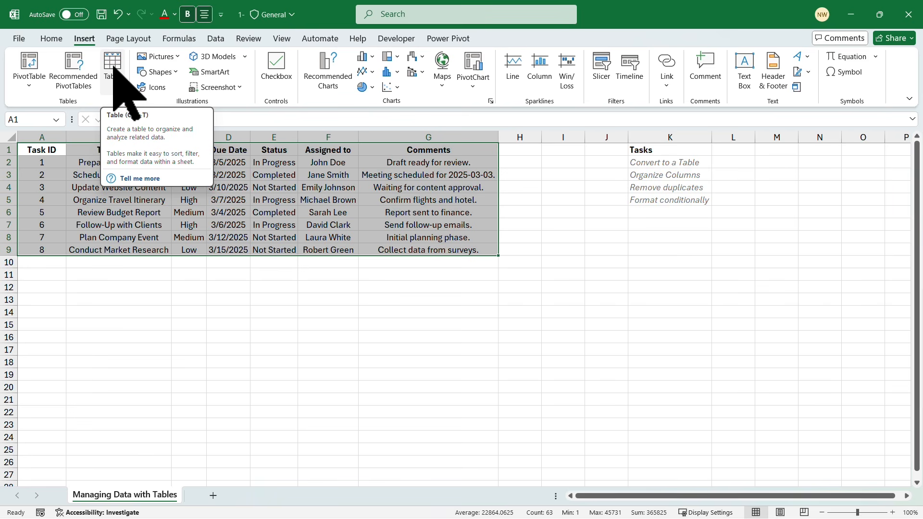
{"action": "left_click", "coordinate": [113, 66]}
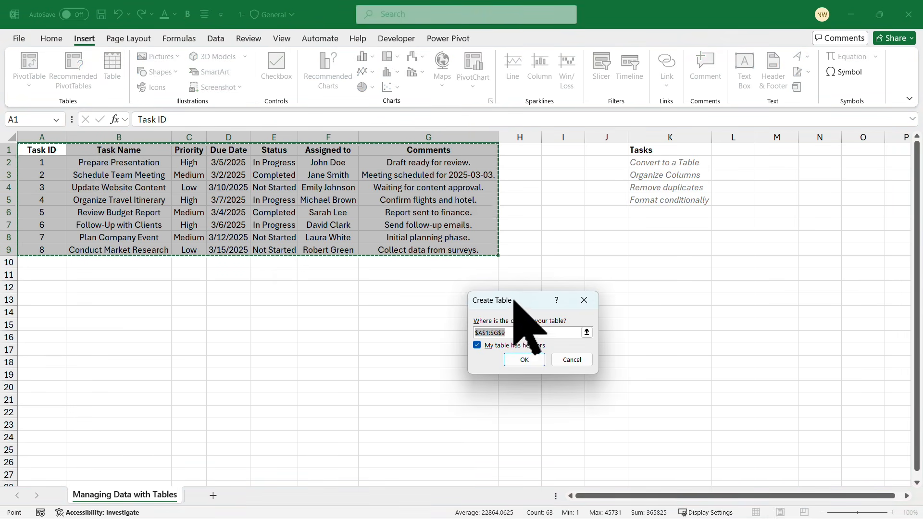
{"action": "left_click_drag", "start_coordinate": [514, 300], "coordinate": [158, 106]}
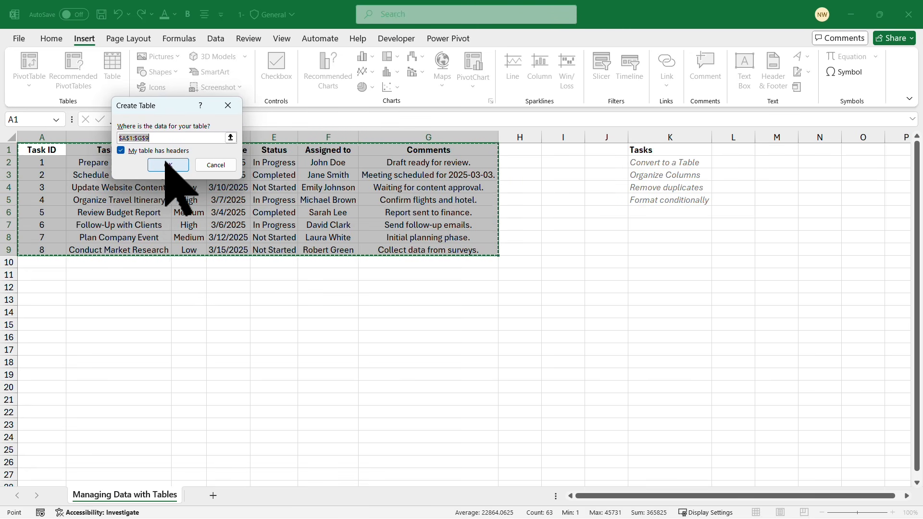
{"action": "left_click_drag", "start_coordinate": [181, 105], "coordinate": [212, 166]}
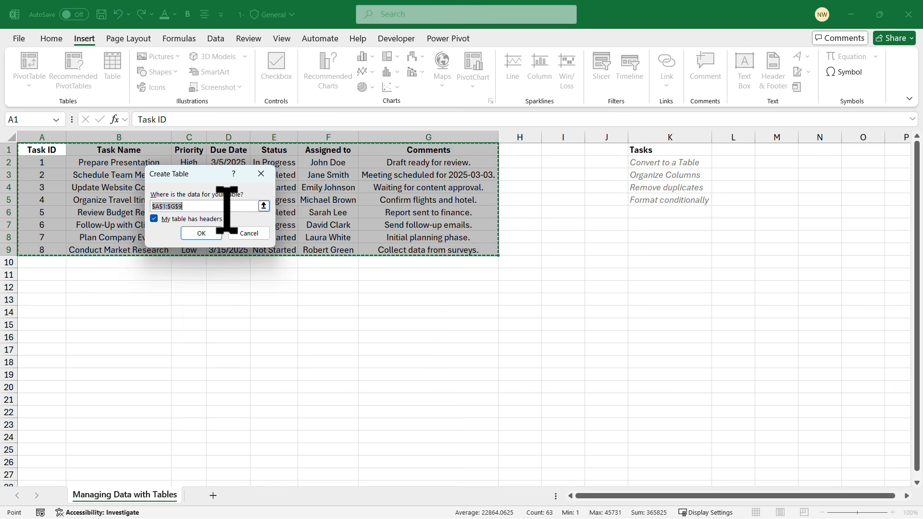
{"action": "left_click", "coordinate": [203, 233]}
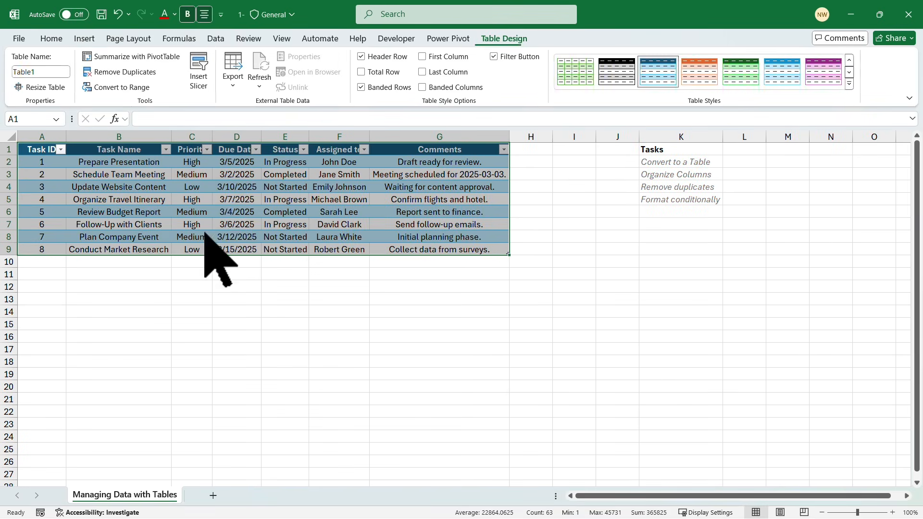
- Apply the turquoise Table Style Medium 19 to the task table
{"action": "left_click", "coordinate": [298, 189]}
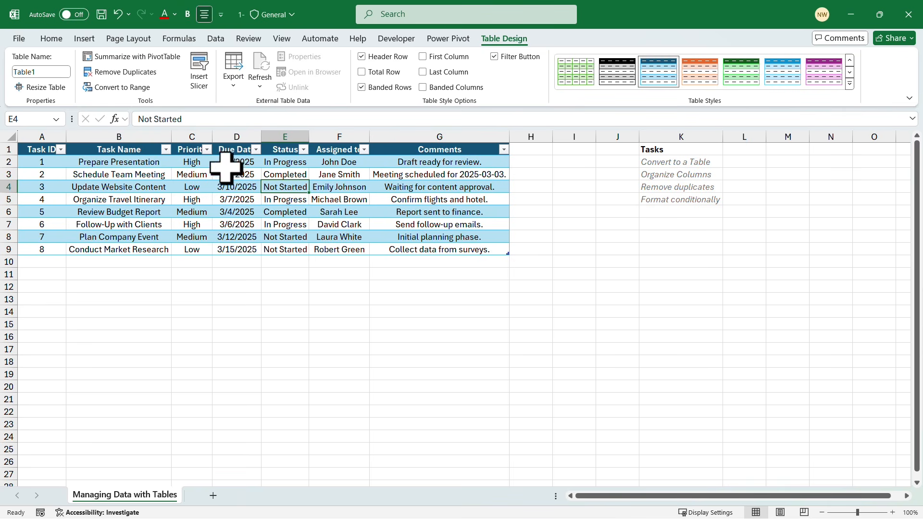
{"action": "left_click", "coordinate": [335, 186]}
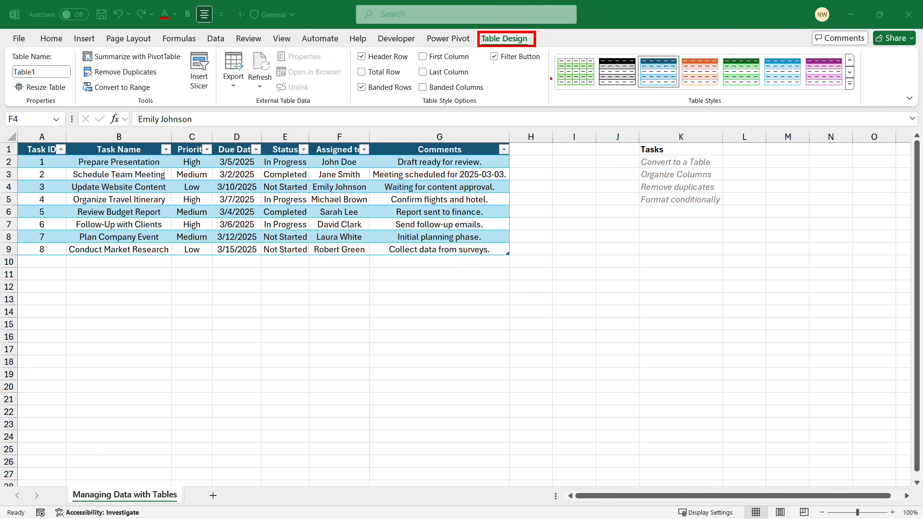
{"action": "mouse_move", "coordinate": [703, 96]}
{"action": "left_mouse_down"}
{"action": "mouse_move", "coordinate": [673, 105]}
{"action": "mouse_move", "coordinate": [730, 114]}
{"action": "mouse_move", "coordinate": [712, 93]}
{"action": "left_mouse_up"}
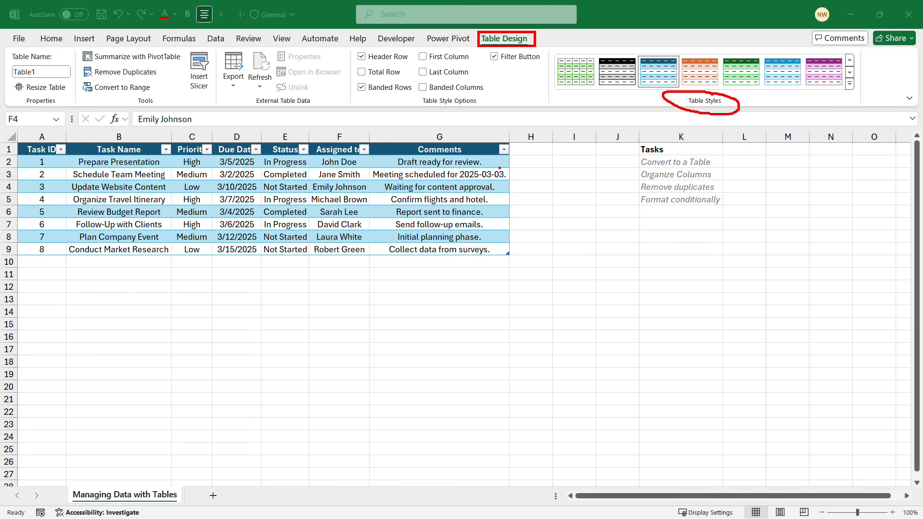
{"action": "mouse_move", "coordinate": [506, 159]}
{"action": "left_mouse_down"}
{"action": "mouse_move", "coordinate": [664, 103]}
{"action": "mouse_move", "coordinate": [659, 113]}
{"action": "left_mouse_up"}
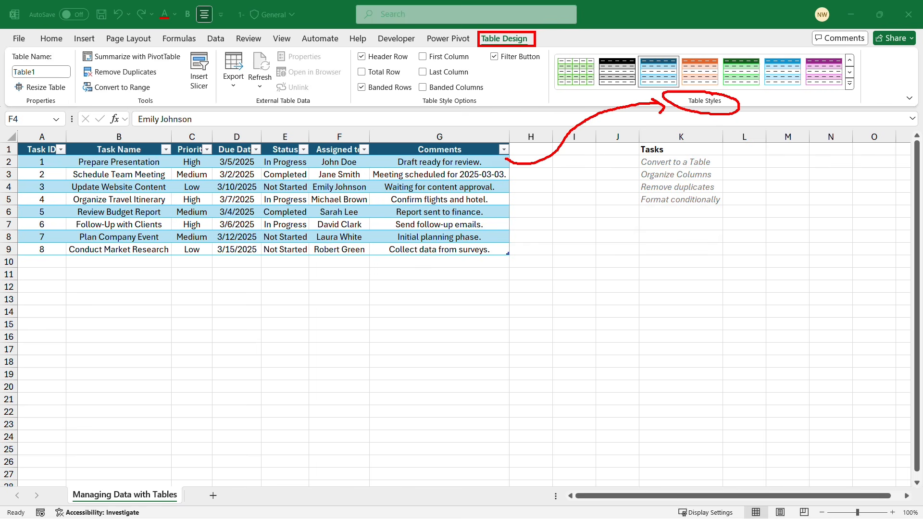
{"action": "key", "text": "Escape"}
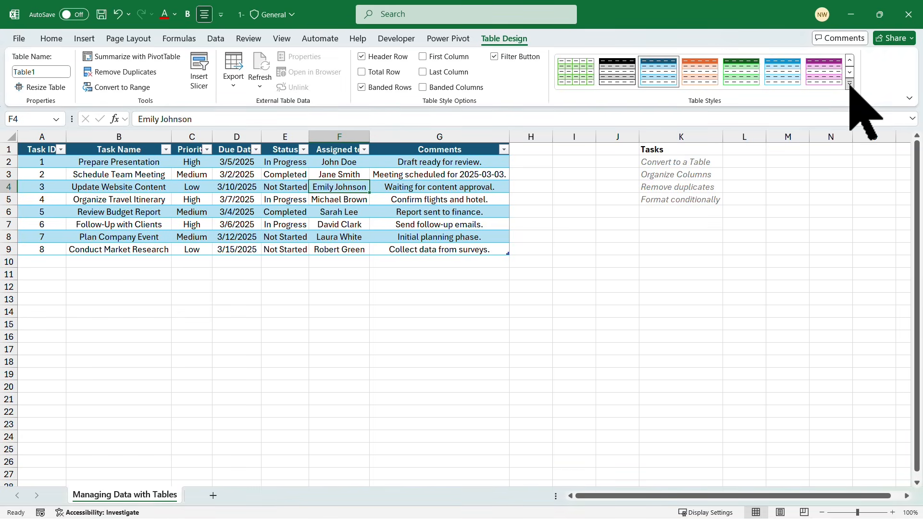
{"action": "left_click", "coordinate": [849, 84]}
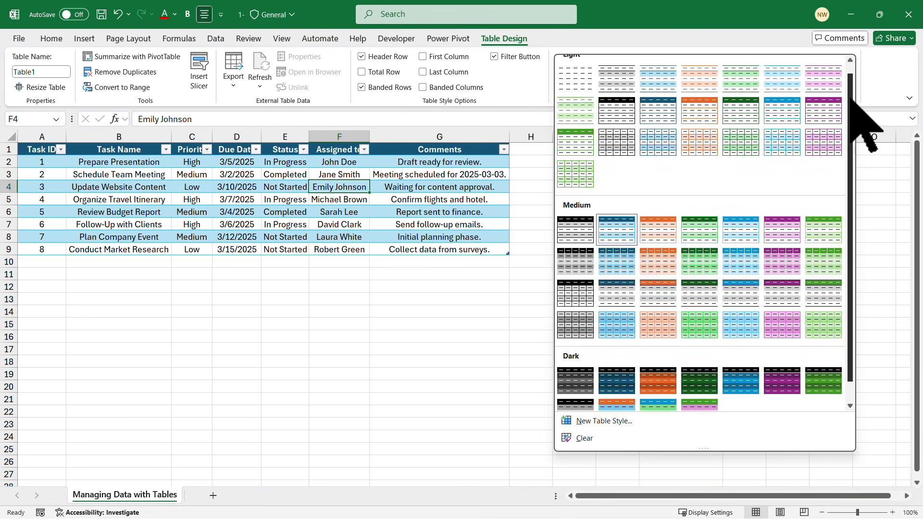
{"action": "scroll", "coordinate": [851, 91], "scroll_direction": "down", "scroll_amount": 1}
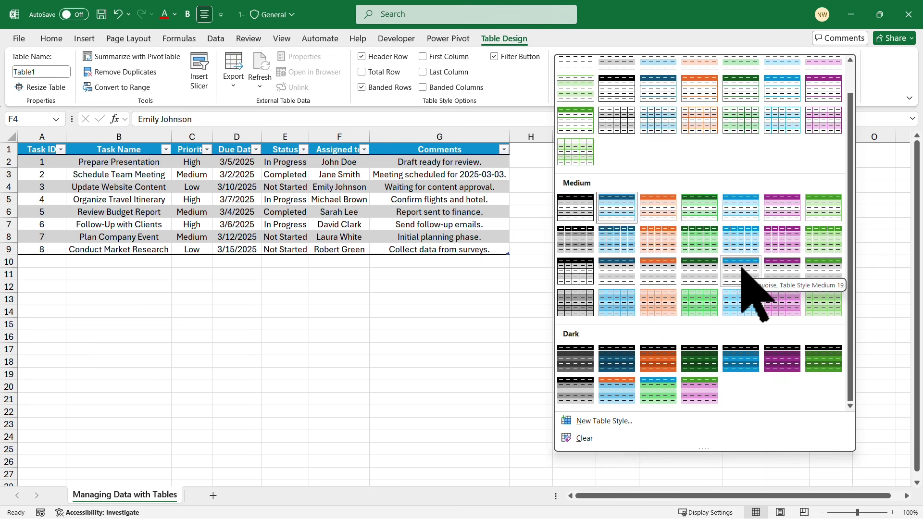
{"action": "left_click", "coordinate": [740, 267]}
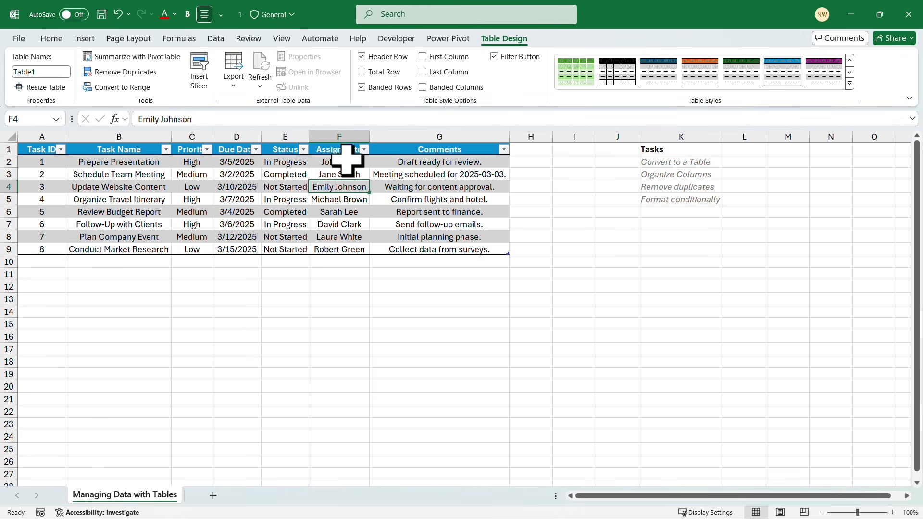
- Move the Assigned to column between Task ID and Task Name, and fit column C's width to the task names
{"action": "mouse_move", "coordinate": [349, 150]}
{"action": "left_mouse_down"}
{"action": "mouse_move", "coordinate": [336, 246]}
{"action": "mouse_move", "coordinate": [298, 311]}
{"action": "mouse_move", "coordinate": [144, 332]}
{"action": "mouse_move", "coordinate": [79, 289]}
{"action": "mouse_move", "coordinate": [63, 262]}
{"action": "mouse_move", "coordinate": [80, 267]}
{"action": "left_mouse_up"}
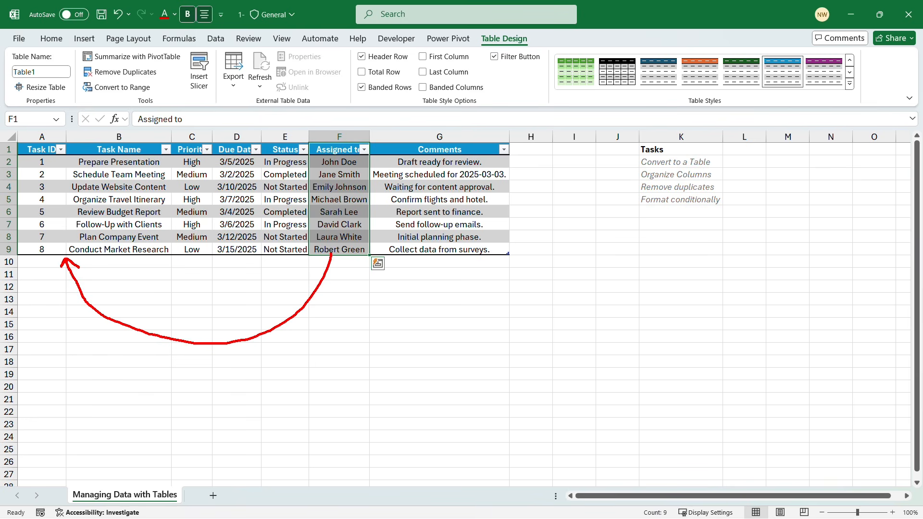
{"action": "key", "text": "Escape"}
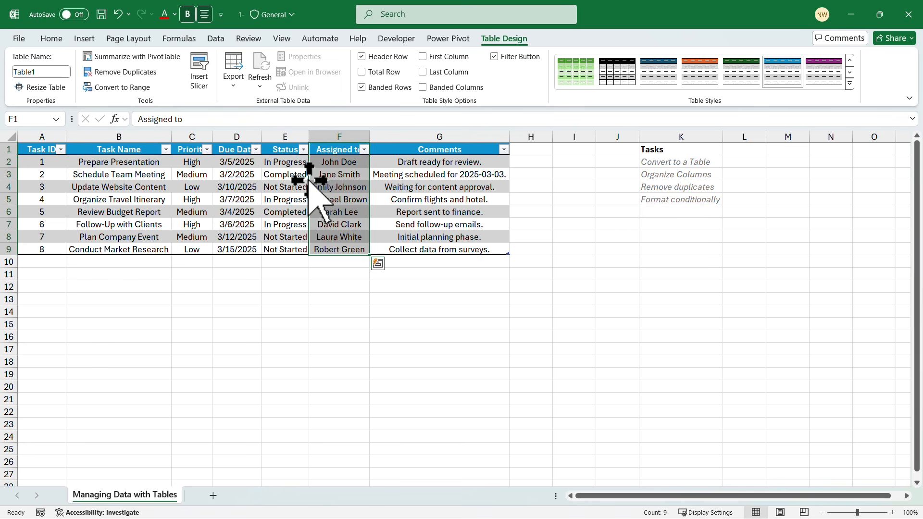
{"action": "left_click_drag", "start_coordinate": [310, 180], "coordinate": [78, 176]}
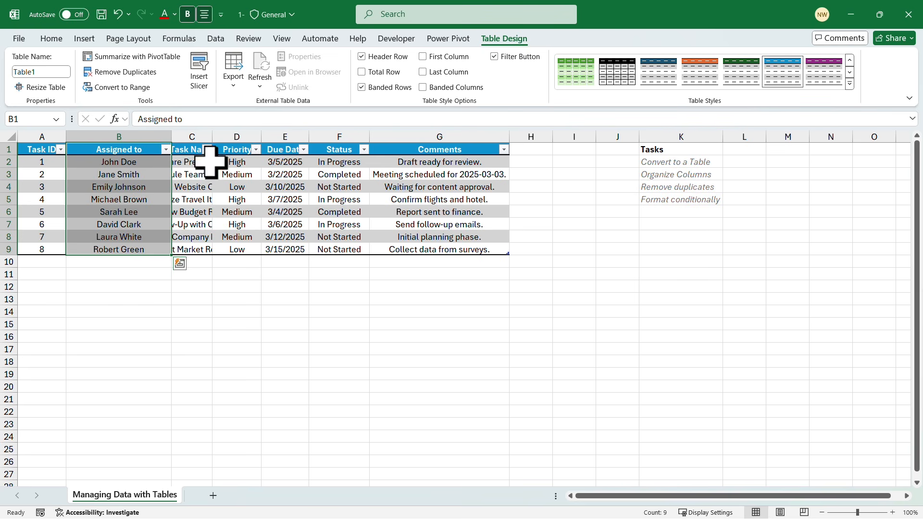
{"action": "left_click", "coordinate": [237, 173]}
{"action": "double_click", "coordinate": [213, 137]}
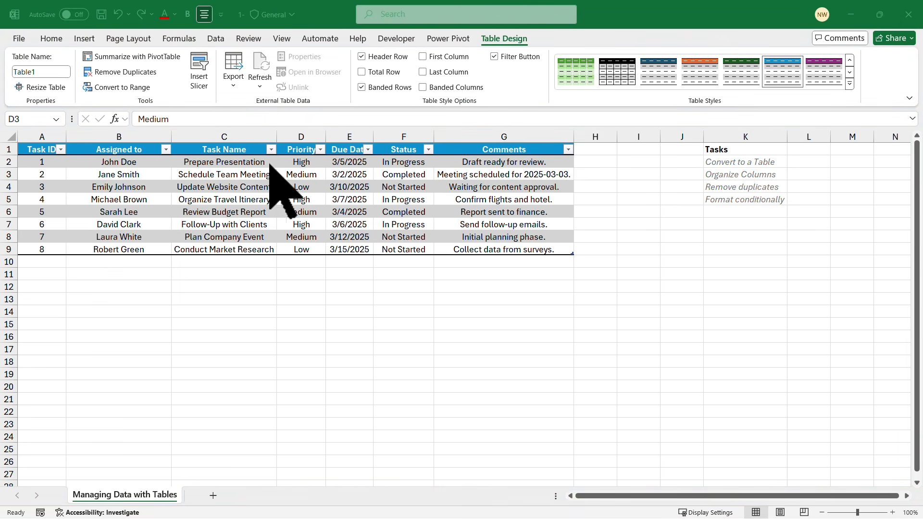
{"action": "left_click", "coordinate": [243, 160]}
{"action": "left_click", "coordinate": [239, 150]}
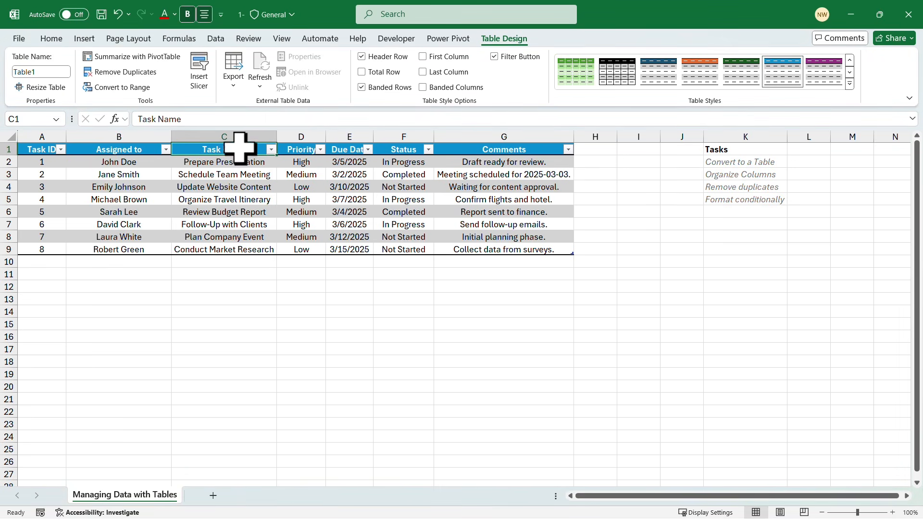
{"action": "right_click", "coordinate": [238, 150]}
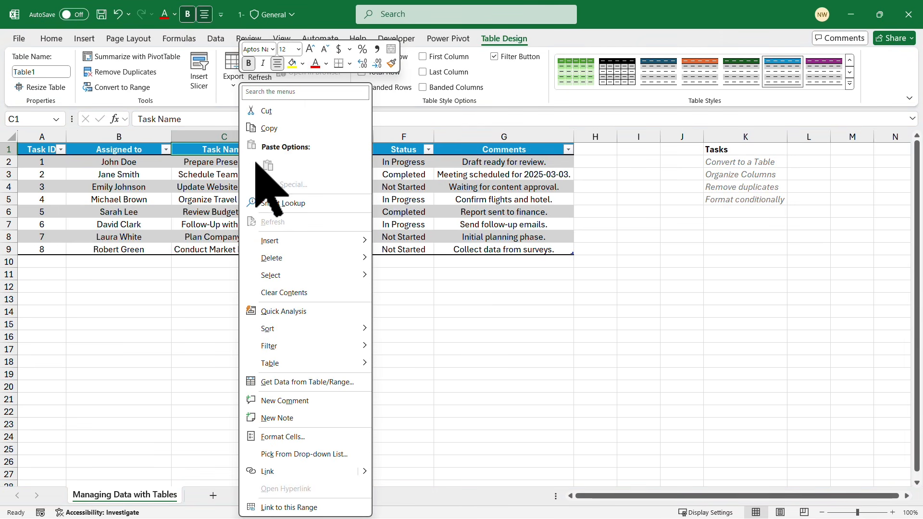
{"action": "mouse_move", "coordinate": [352, 241]}
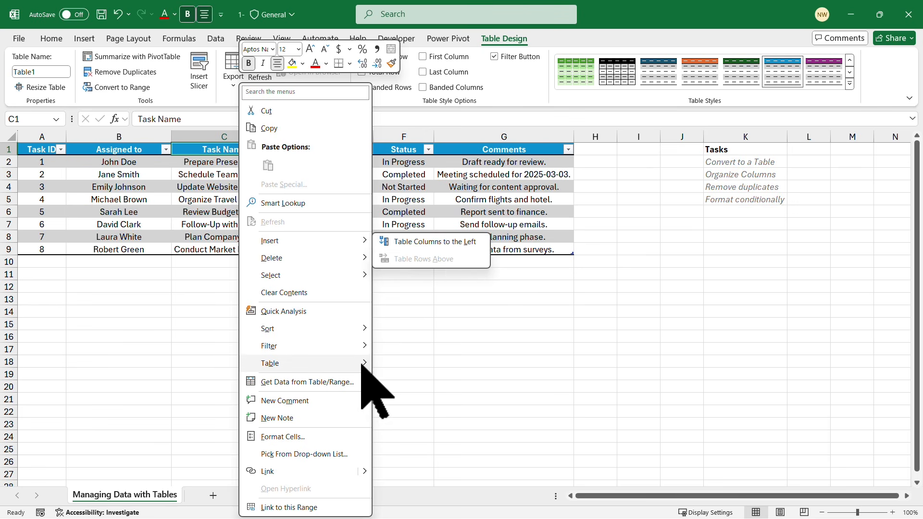
{"action": "mouse_move", "coordinate": [362, 364]}
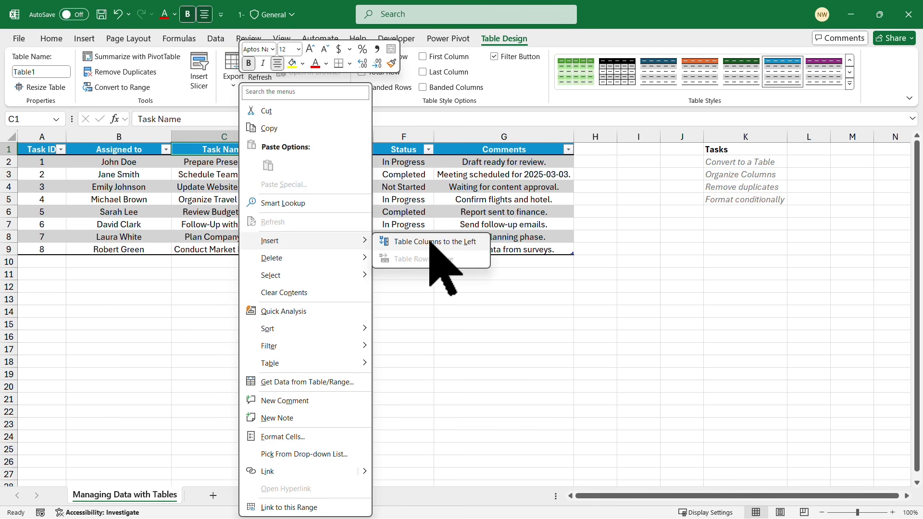
{"action": "left_click", "coordinate": [598, 144]}
{"action": "right_click", "coordinate": [239, 137]}
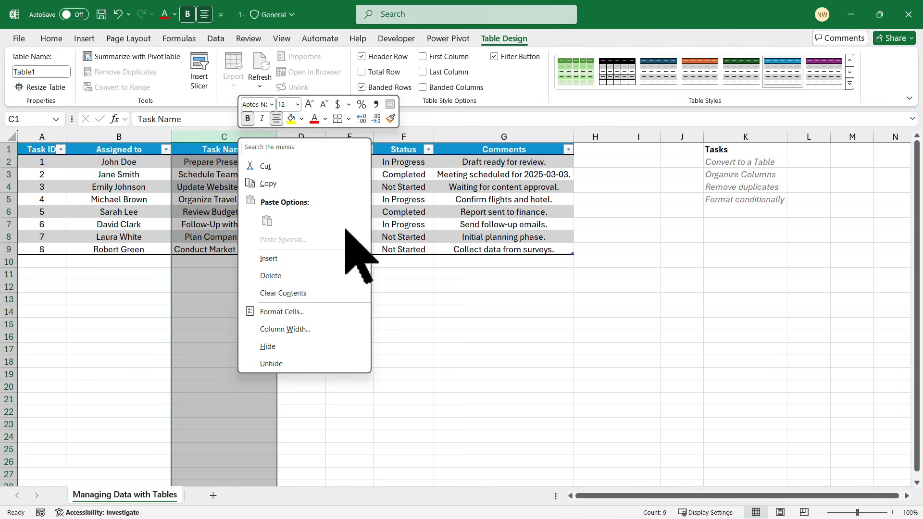
{"action": "left_click", "coordinate": [403, 201]}
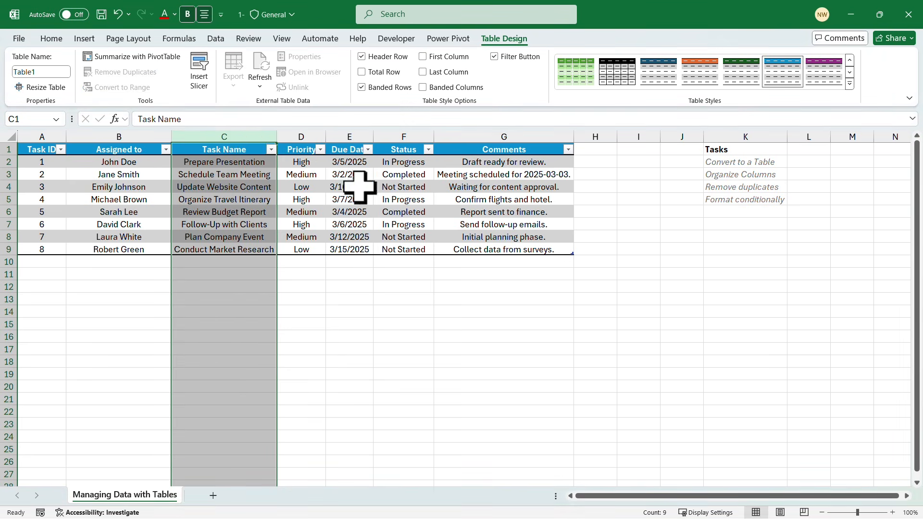
- Insert a table column before Task Name and name its header Co-Owner
{"action": "left_click", "coordinate": [241, 149]}
{"action": "right_click", "coordinate": [240, 151]}
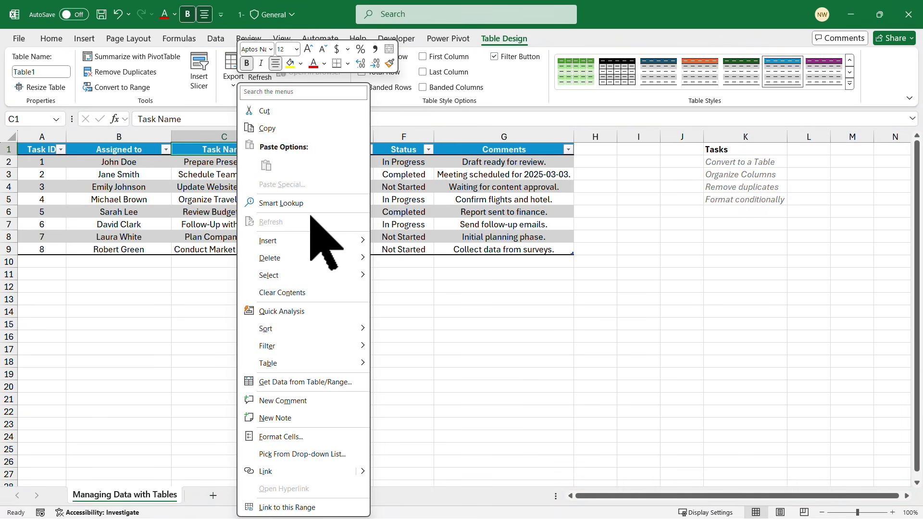
{"action": "mouse_move", "coordinate": [355, 242]}
{"action": "left_click", "coordinate": [425, 242]}
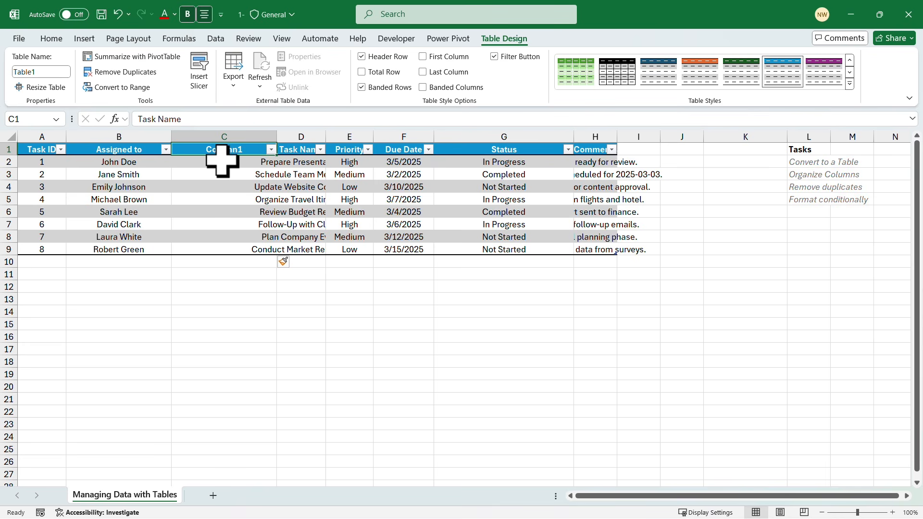
{"action": "type", "text": "Co-Owne"}
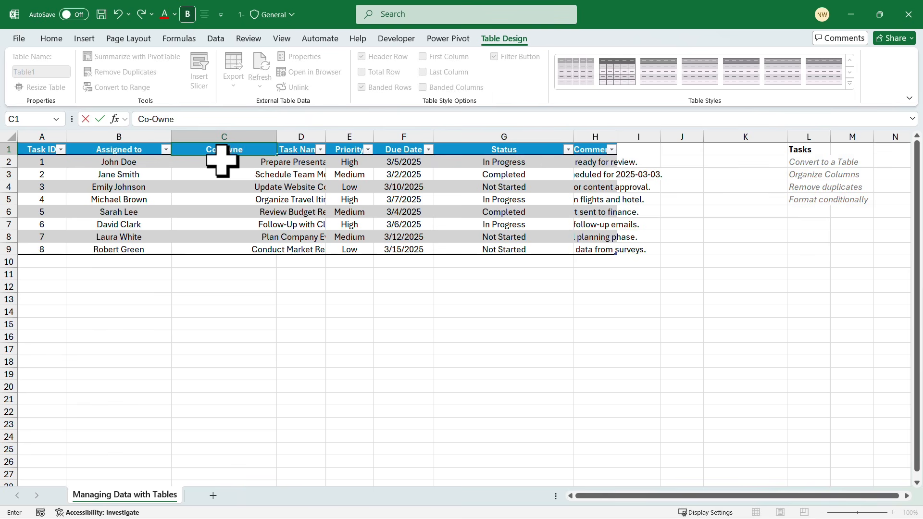
{"action": "type", "text": "r"}
{"action": "key", "text": "Return"}
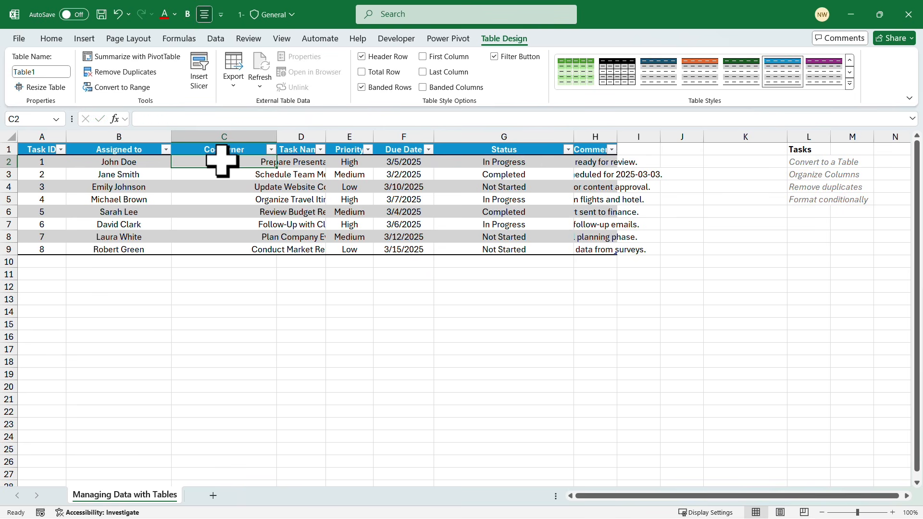
- Autofit the widths of the Co-Owner, Task Name and Comments columns to their contents
{"action": "double_click", "coordinate": [276, 137]}
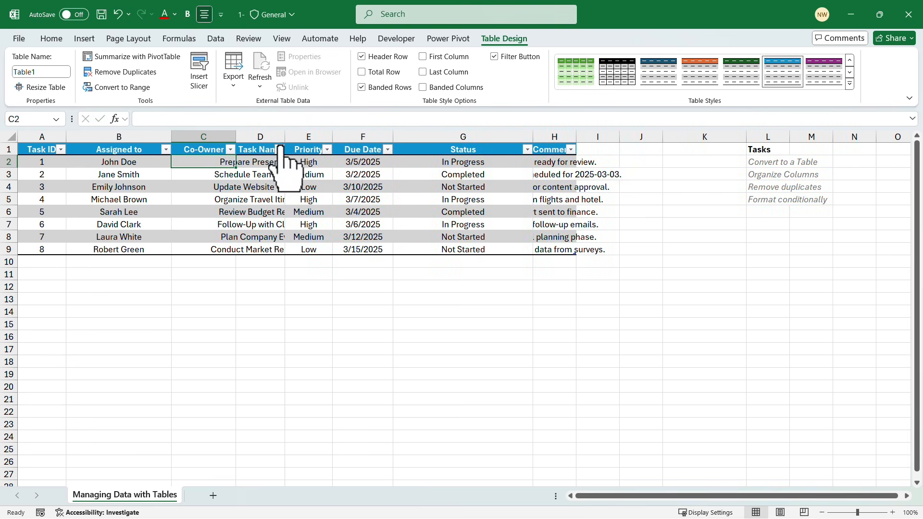
{"action": "double_click", "coordinate": [285, 137]}
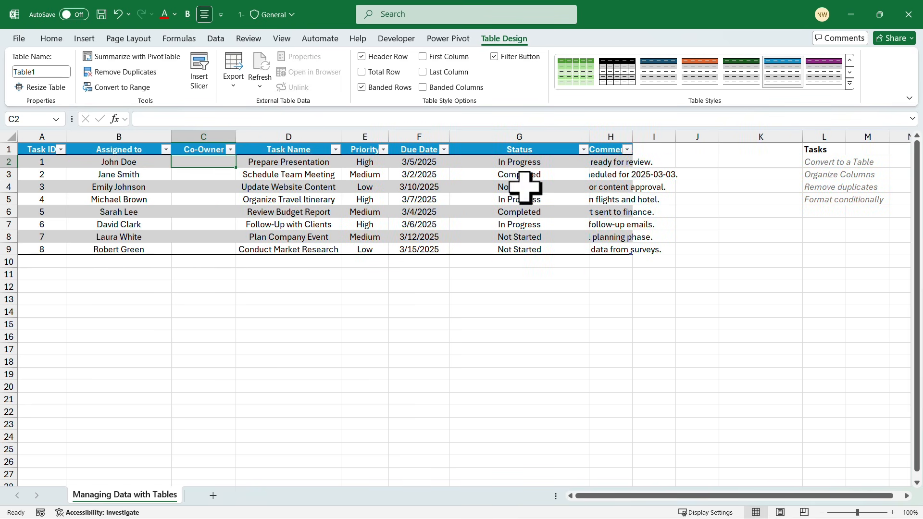
{"action": "double_click", "coordinate": [632, 137]}
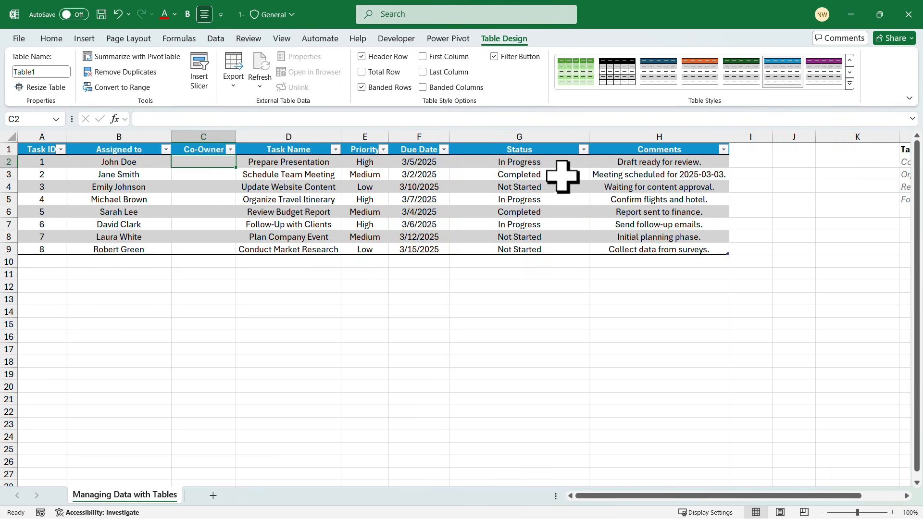
- Delete the wide empty column K between the task table and the Tasks notes
{"action": "mouse_move", "coordinate": [814, 139]}
{"action": "left_mouse_down"}
{"action": "mouse_move", "coordinate": [799, 144]}
{"action": "mouse_move", "coordinate": [815, 139]}
{"action": "left_mouse_up"}
{"action": "right_click", "coordinate": [845, 137]}
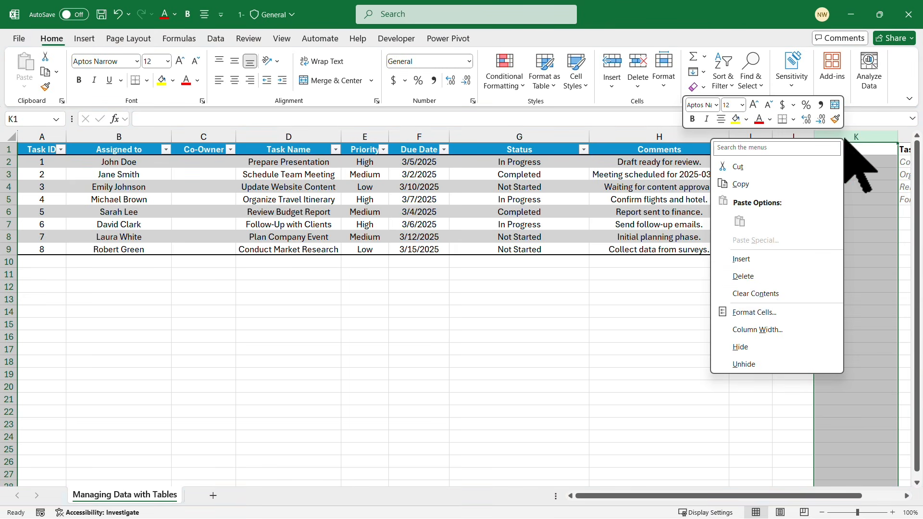
{"action": "left_click", "coordinate": [748, 276]}
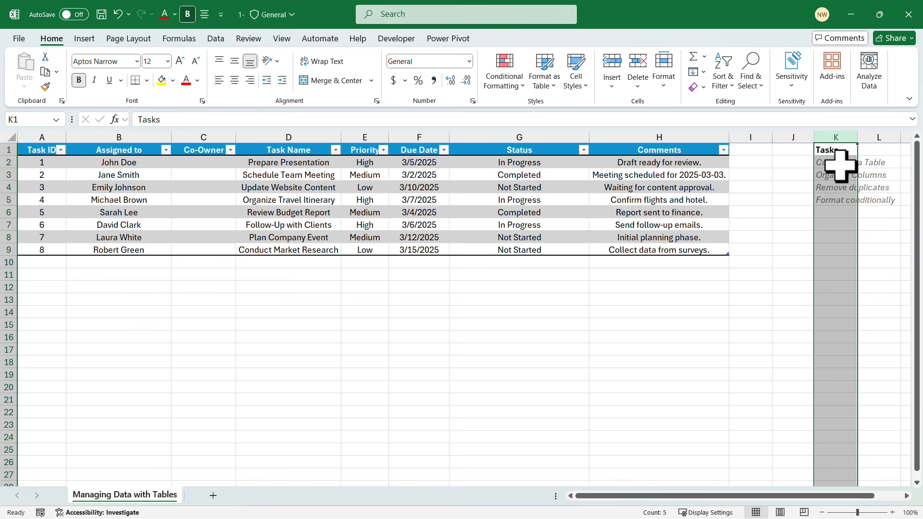
{"action": "left_click", "coordinate": [207, 187]}
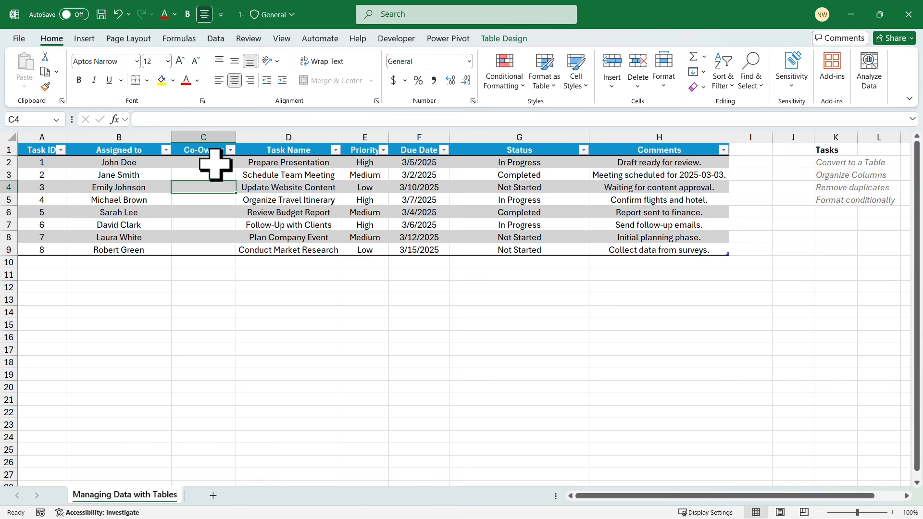
- Start a new table entry in row 10 with Task ID 9 and the full names of the assignee and co-owner
{"action": "left_click", "coordinate": [44, 263]}
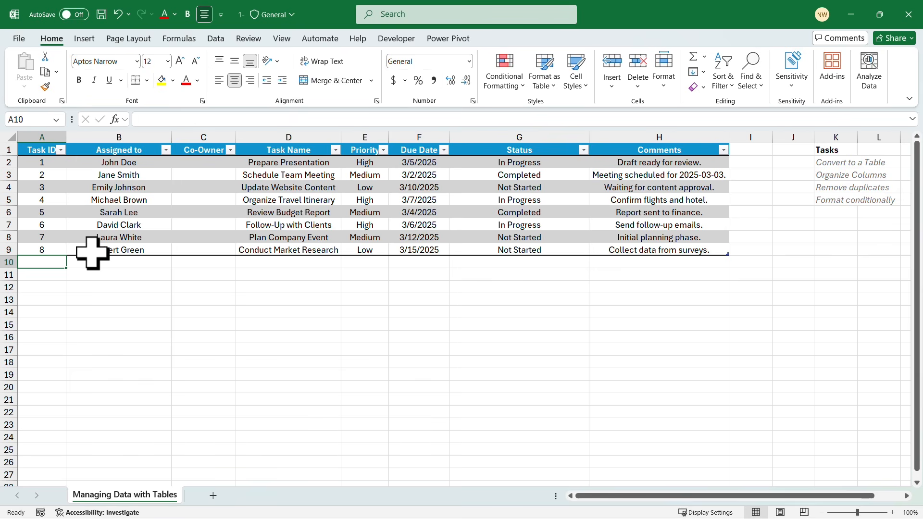
{"action": "type", "text": "9"}
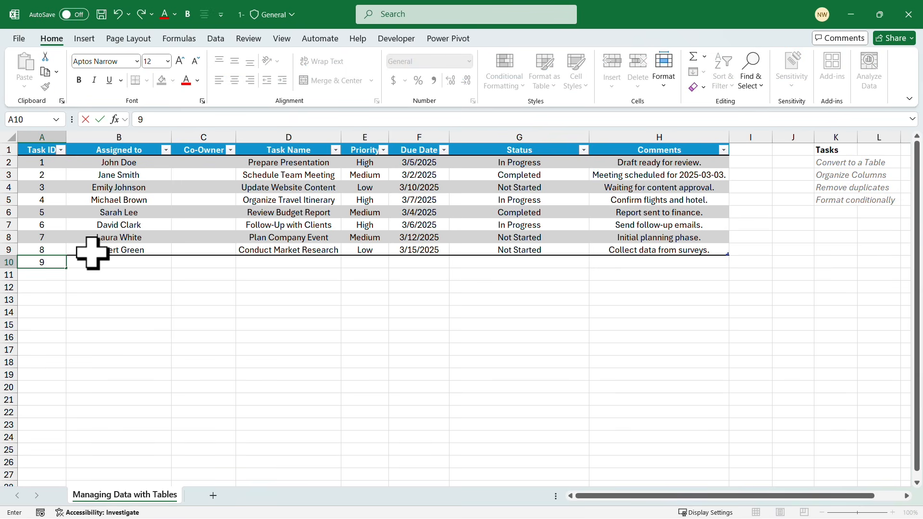
{"action": "key", "text": "Tab"}
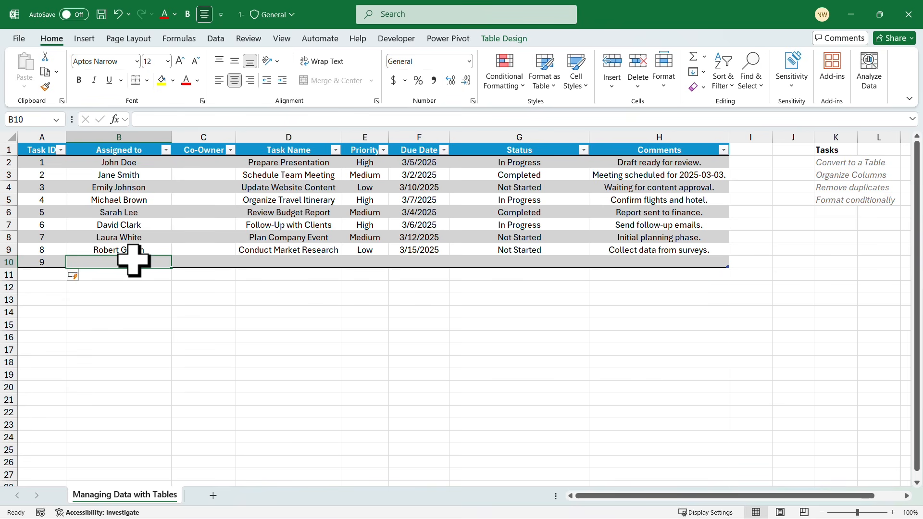
{"action": "type", "text": "Moe"}
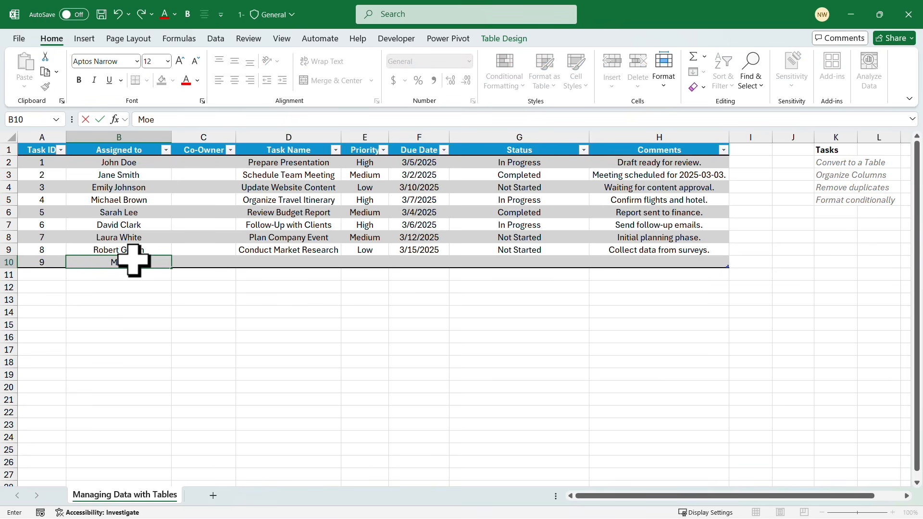
{"action": "type", "text": " Jones"}
{"action": "key", "text": "Tab"}
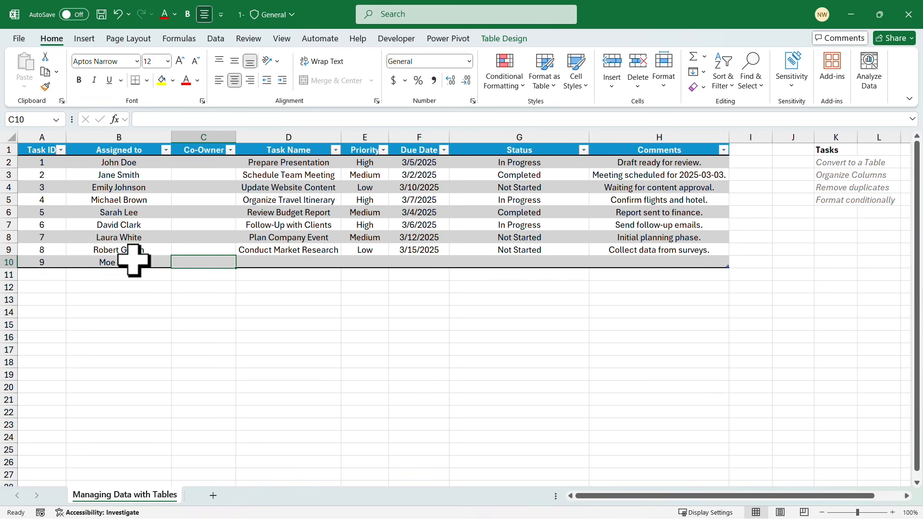
{"action": "type", "text": "Jay Bradl"}
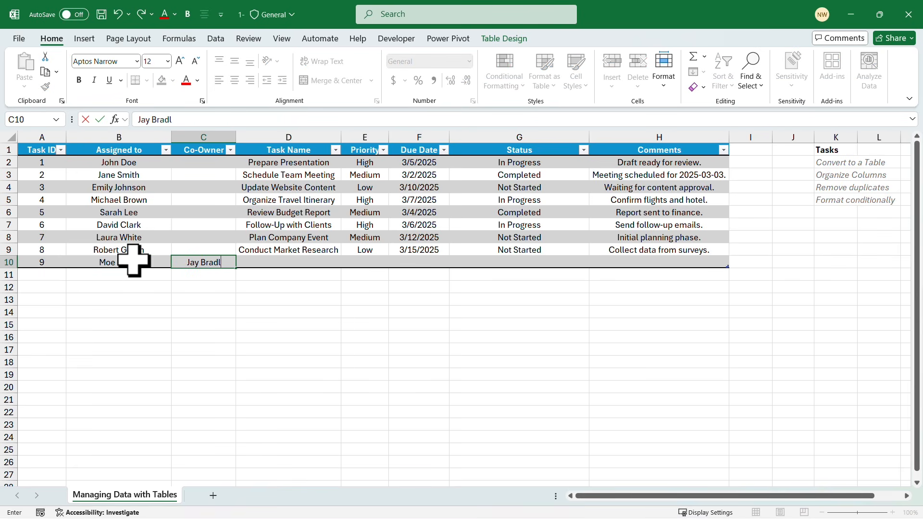
{"action": "type", "text": "ey"}
{"action": "key", "text": "Tab"}
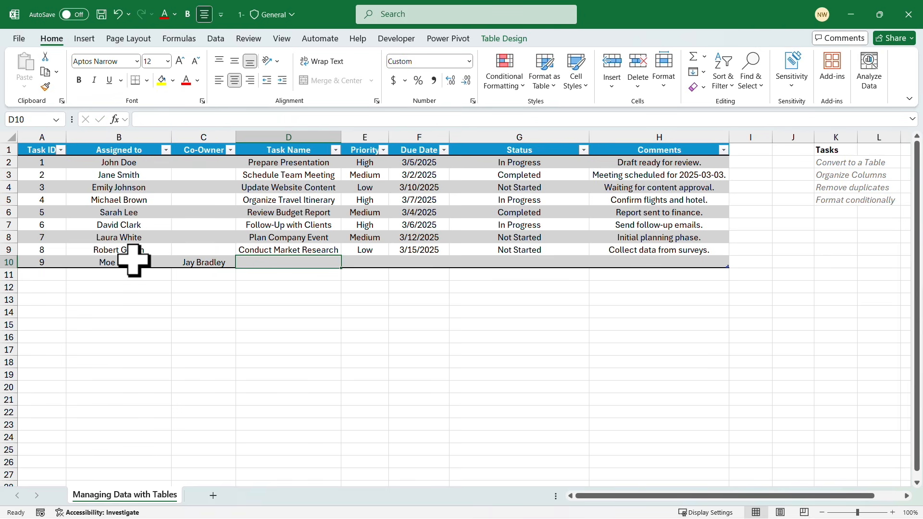
- Enter the task name Conduct Market Research, priority Low and due date 3/25 in row 10
{"action": "type", "text": "conduct Market Research"}
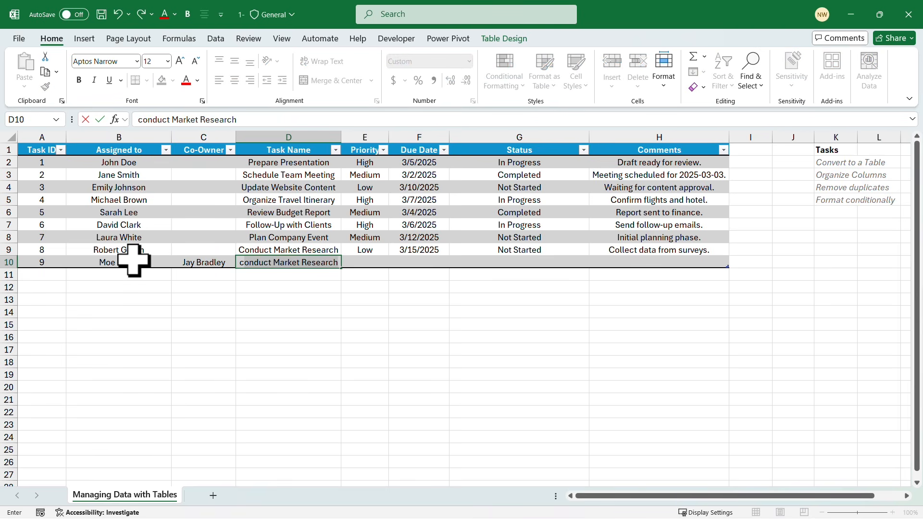
{"action": "key", "text": "Tab"}
{"action": "type", "text": "low"}
{"action": "key", "text": "Tab"}
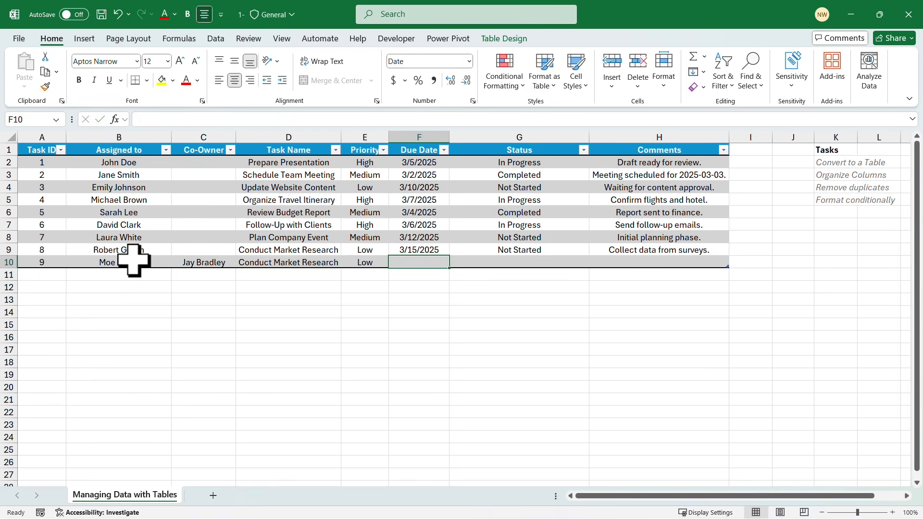
{"action": "type", "text": "3/25"}
{"action": "key", "text": "Tab"}
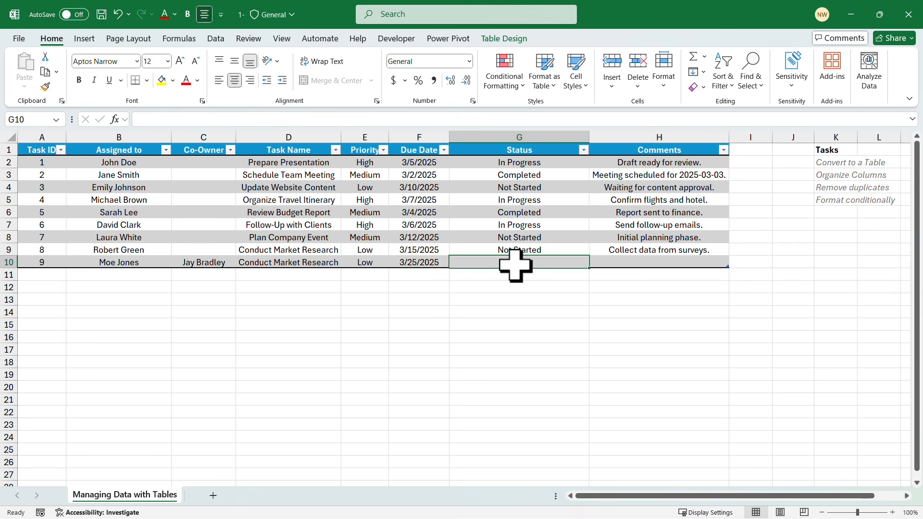
- Complete the row 10 entry with the status Not Started and the comment TBA
{"action": "type", "text": "Not Started"}
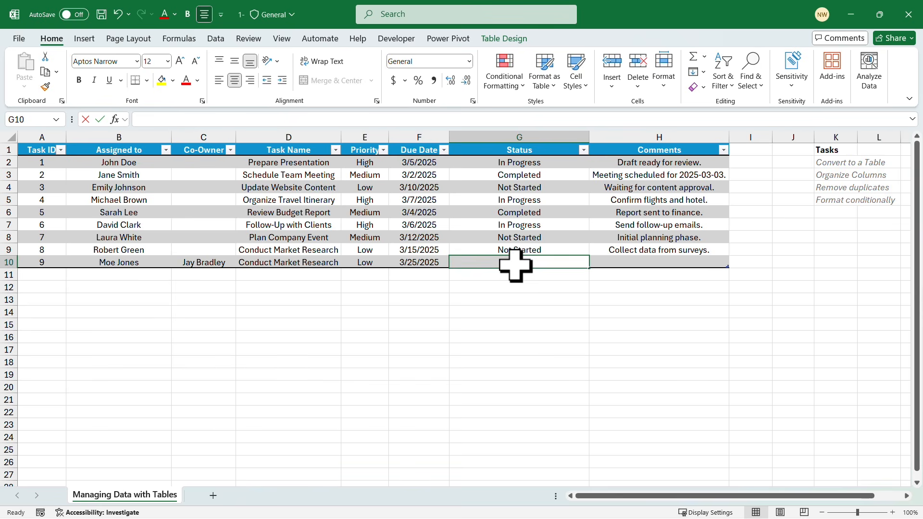
{"action": "key", "text": "Tab"}
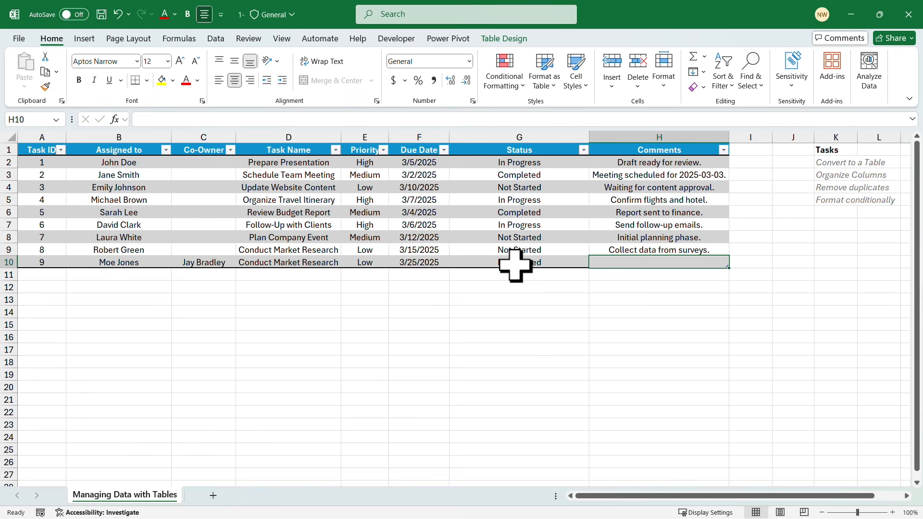
{"action": "type", "text": "T"}
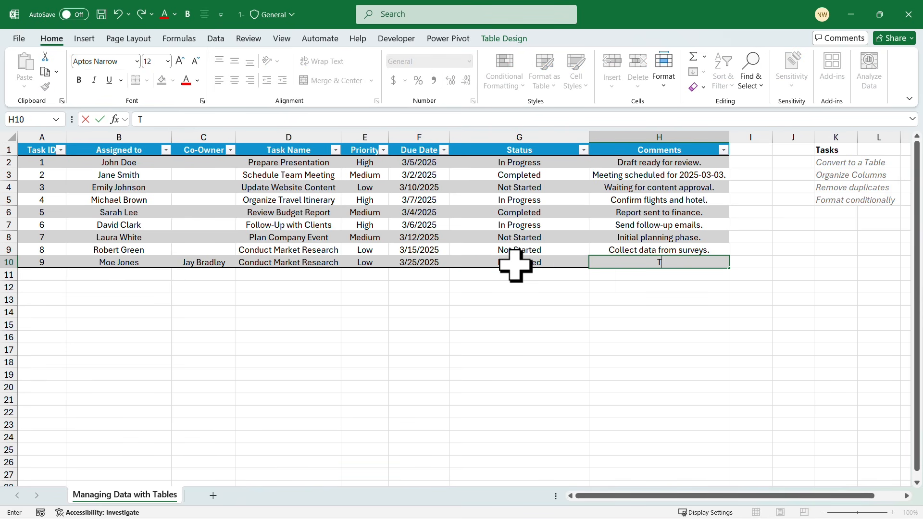
{"action": "type", "text": "BA"}
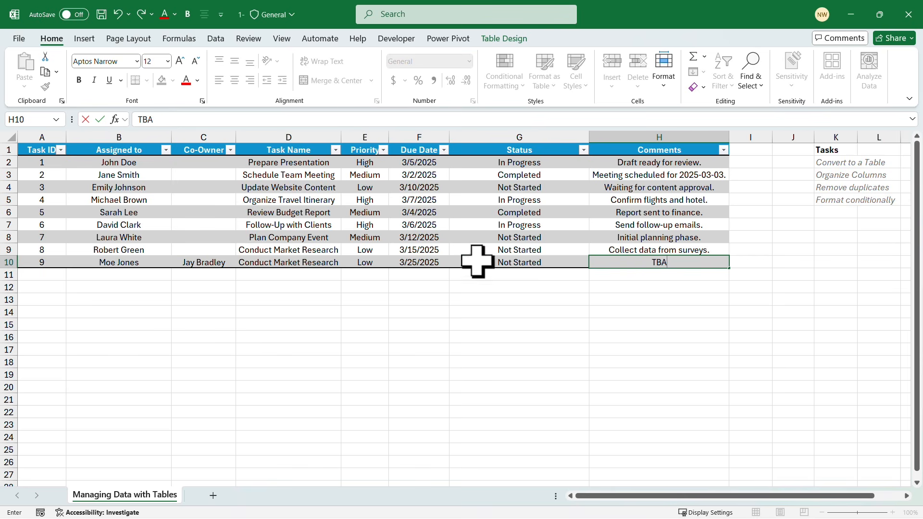
{"action": "left_click", "coordinate": [303, 235]}
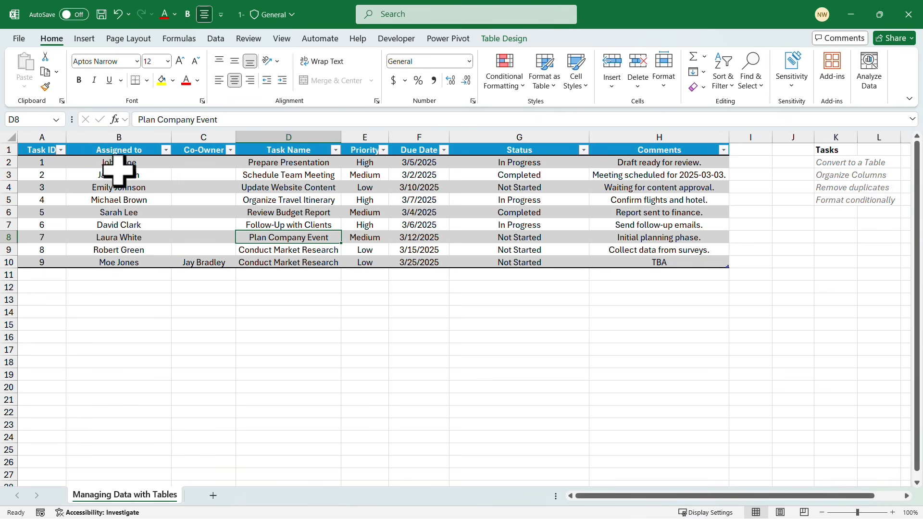
- Insert a new blank table at cell A14, below the task table, leaving the headers option off
{"action": "left_click", "coordinate": [51, 314]}
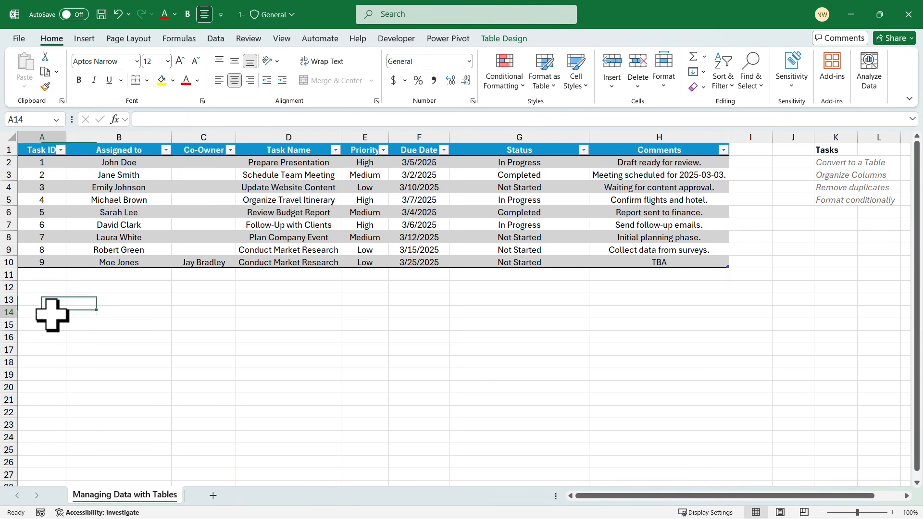
{"action": "left_click", "coordinate": [86, 40]}
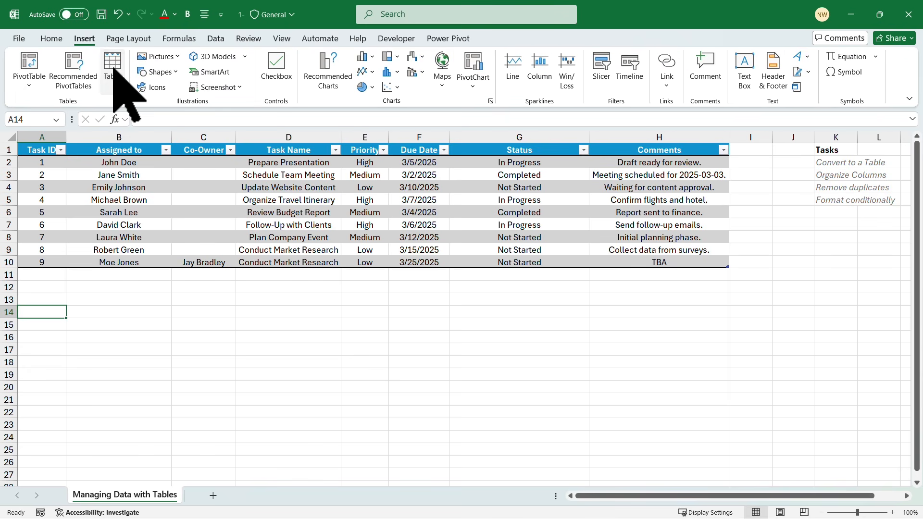
{"action": "left_click", "coordinate": [113, 67]}
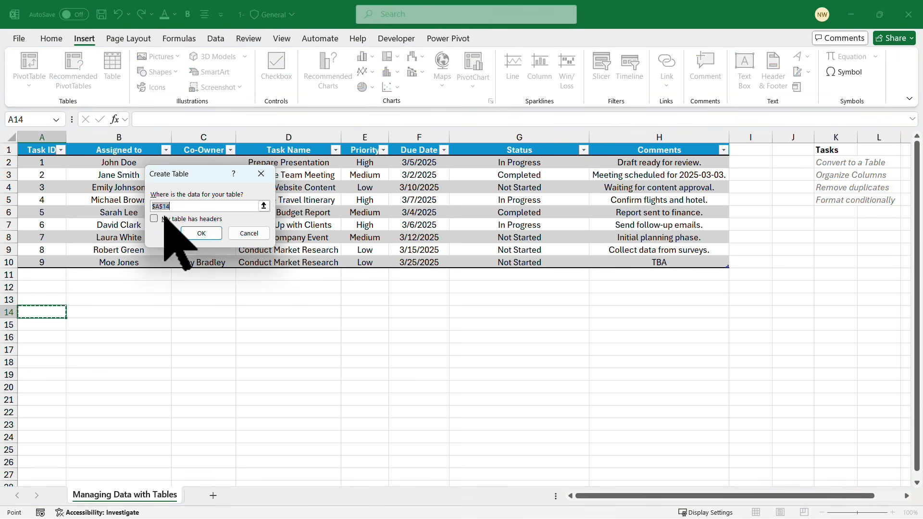
{"action": "left_click", "coordinate": [201, 233]}
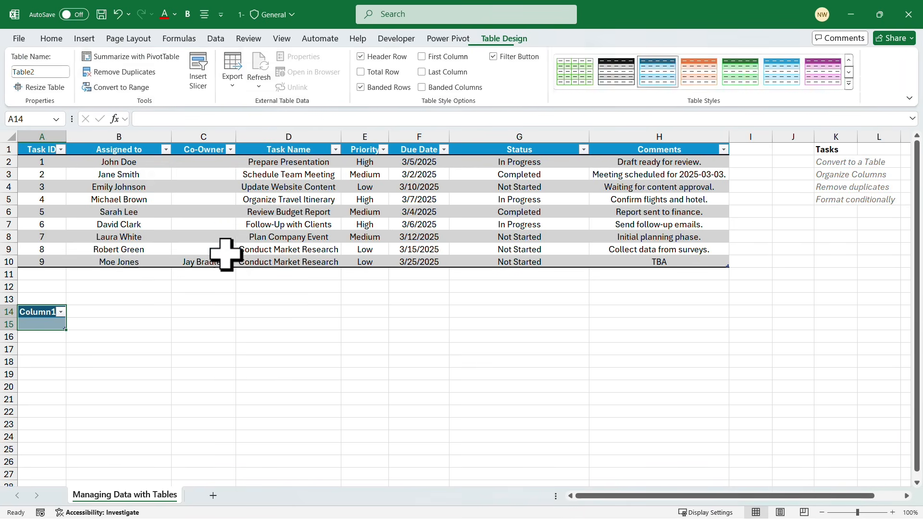
- Name the new table's first header Task ID and add a second column with the header Assigned To in B14
{"action": "double_click", "coordinate": [43, 313]}
{"action": "double_click", "coordinate": [43, 312]}
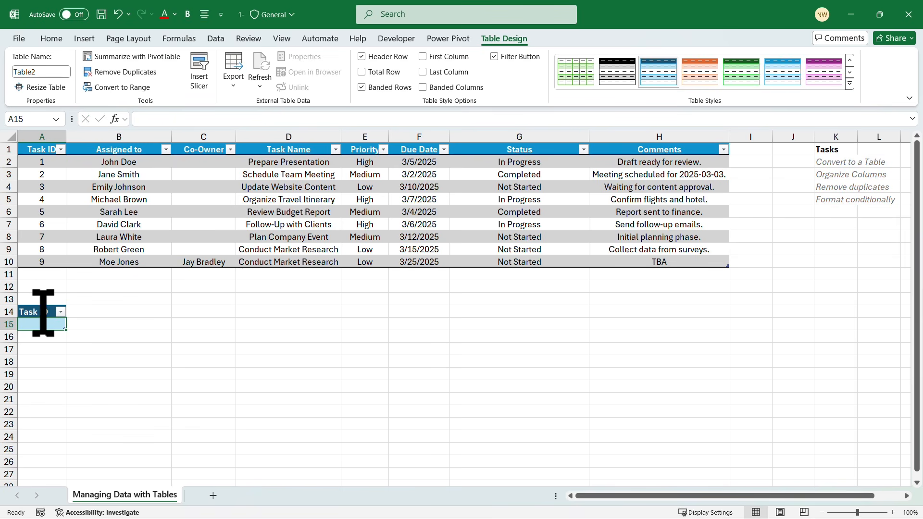
{"action": "key", "text": "Return"}
{"action": "left_click", "coordinate": [90, 314]}
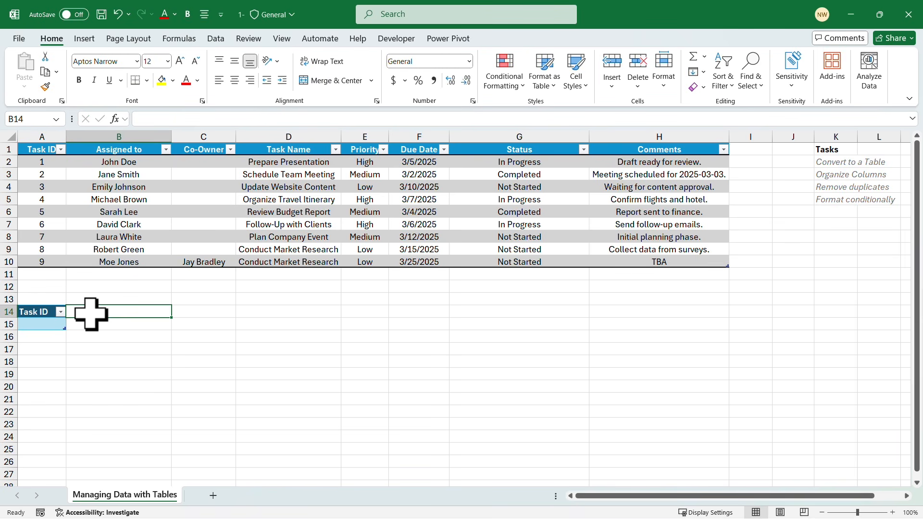
{"action": "type", "text": "Assigned"}
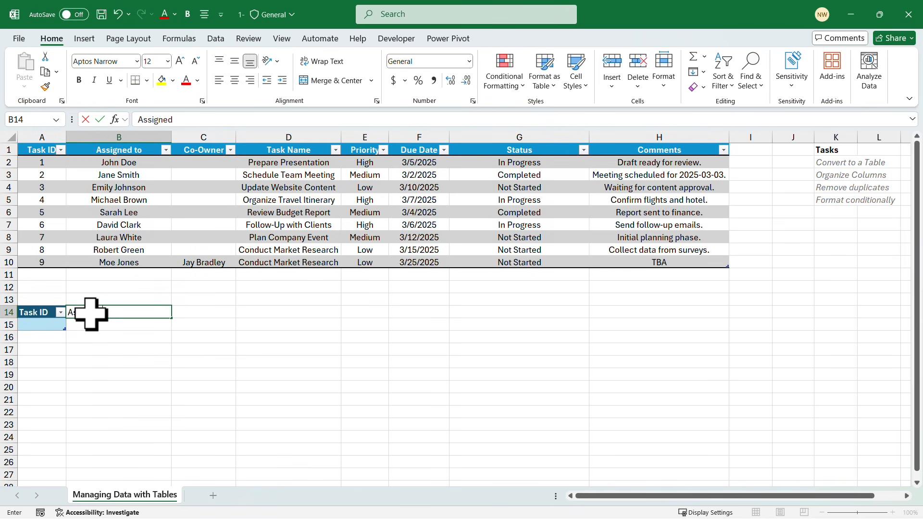
{"action": "type", "text": " To"}
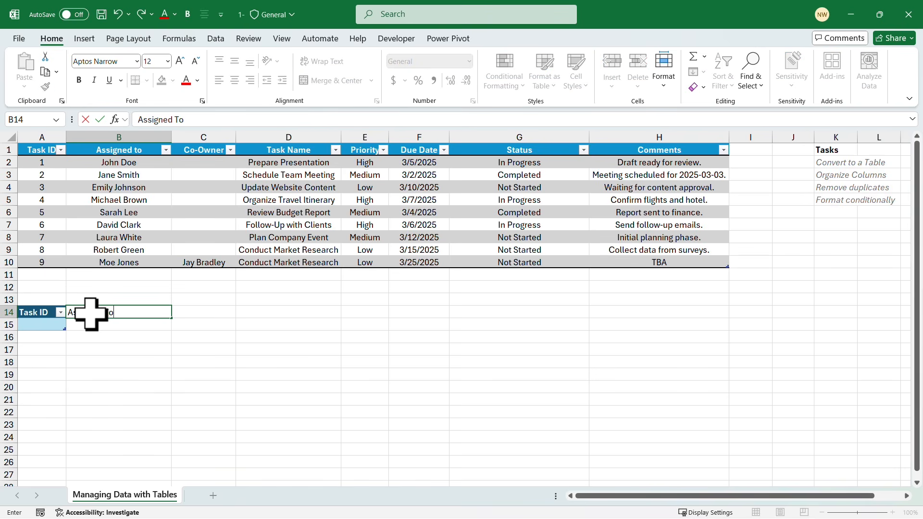
{"action": "key", "text": "Return"}
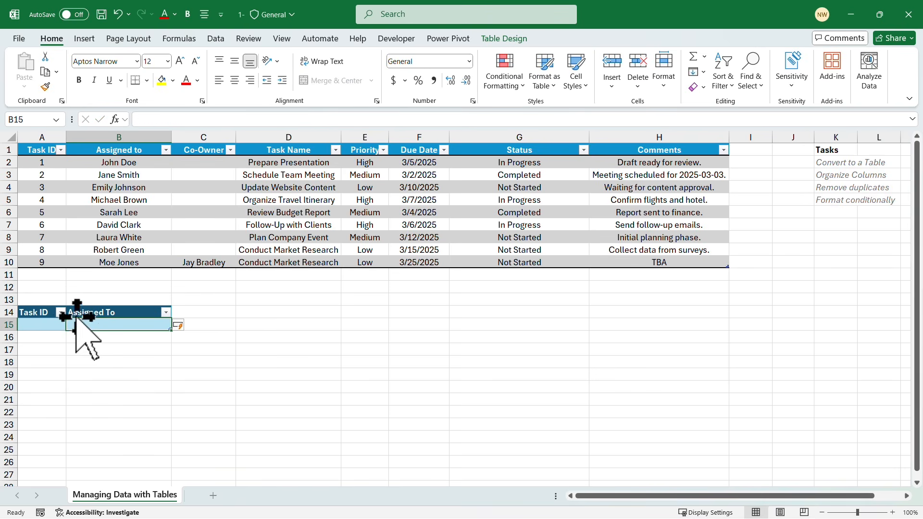
- Extend the new table with the column headers Co-Owner in C14 and Task Name in D14
{"action": "left_click", "coordinate": [201, 315]}
{"action": "type", "text": "Co"}
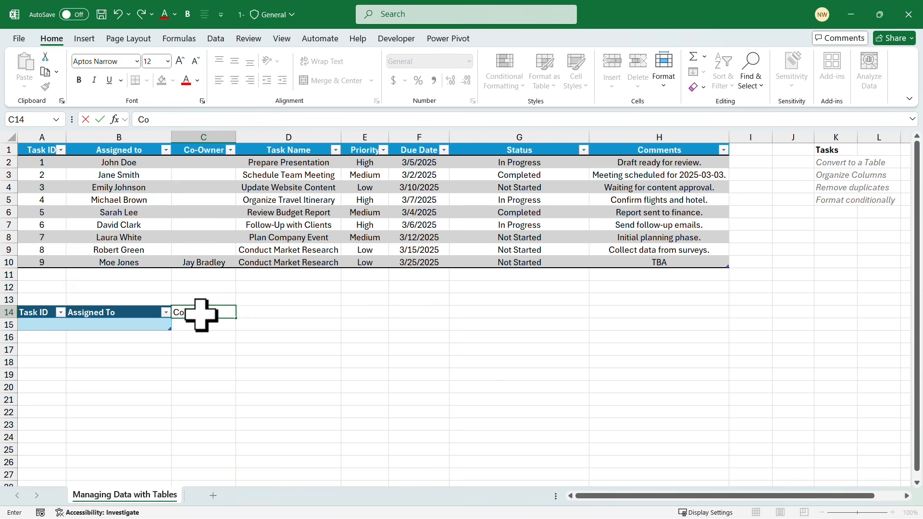
{"action": "type", "text": "-Owner"}
{"action": "key", "text": "Return"}
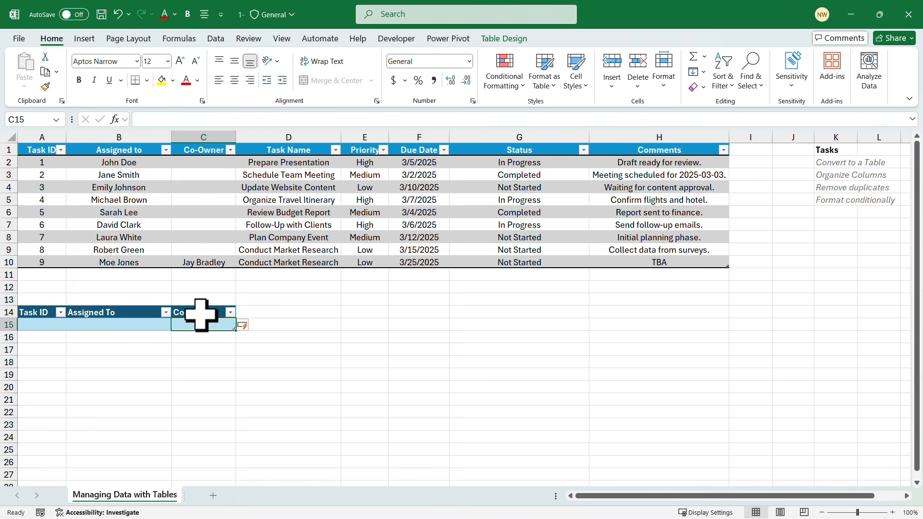
{"action": "left_click", "coordinate": [274, 312]}
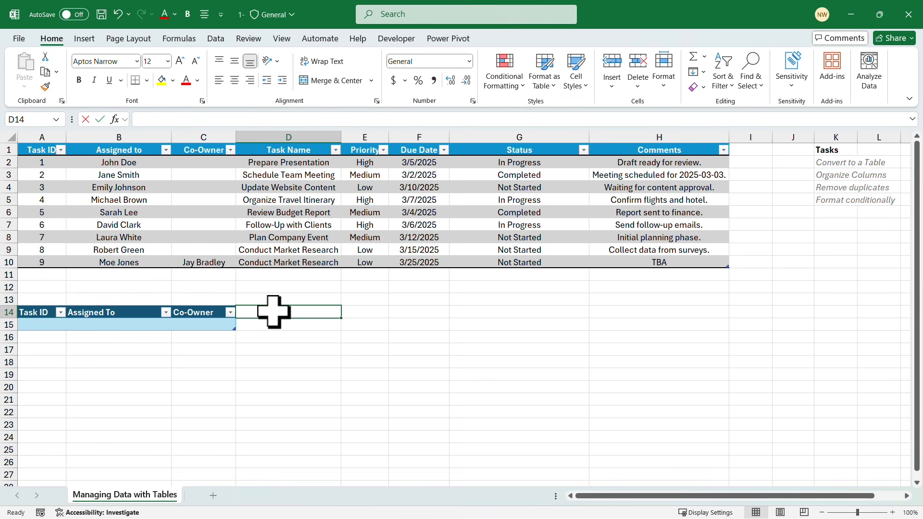
{"action": "type", "text": "Task Name"}
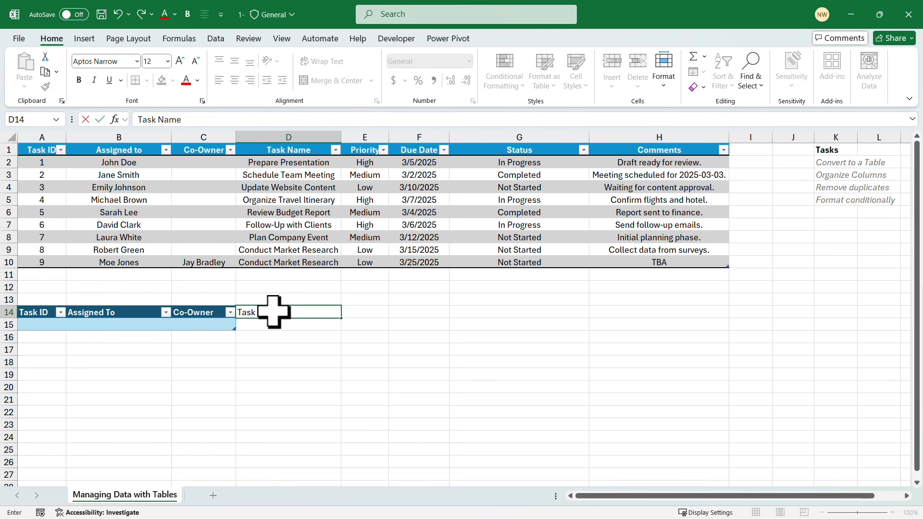
{"action": "key", "text": "Return"}
- Fill row 15 with Task ID 1, the first names of the assignee and co-owner, and the task name Task 1
{"action": "left_click", "coordinate": [43, 324]}
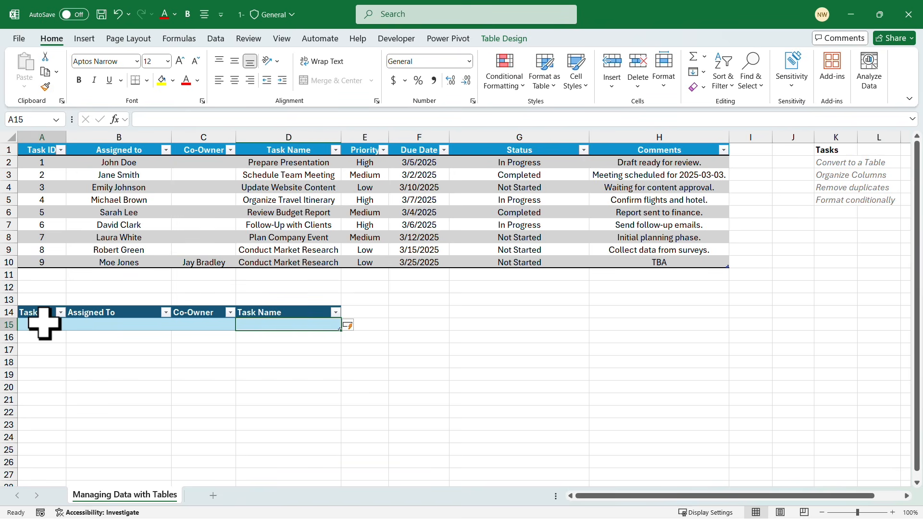
{"action": "type", "text": "1"}
{"action": "key", "text": "Tab"}
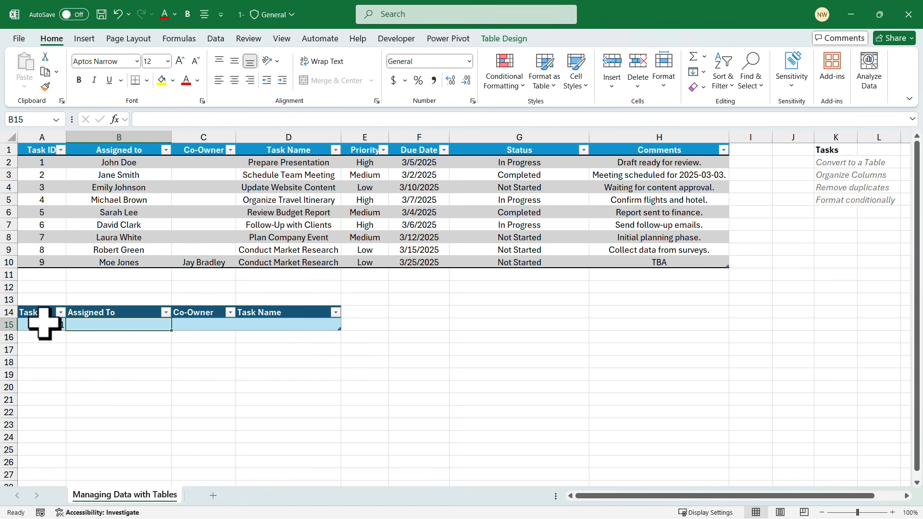
{"action": "type", "text": "Joh"}
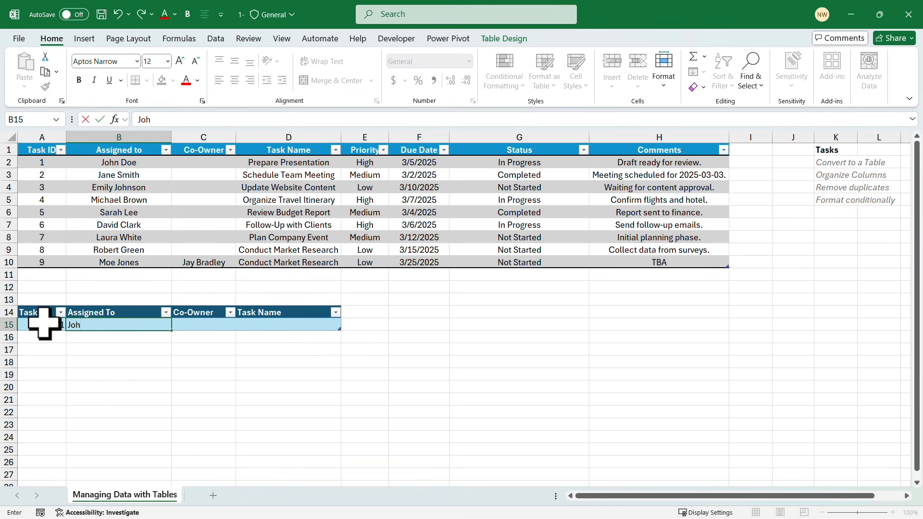
{"action": "type", "text": "n"}
{"action": "key", "text": "Tab"}
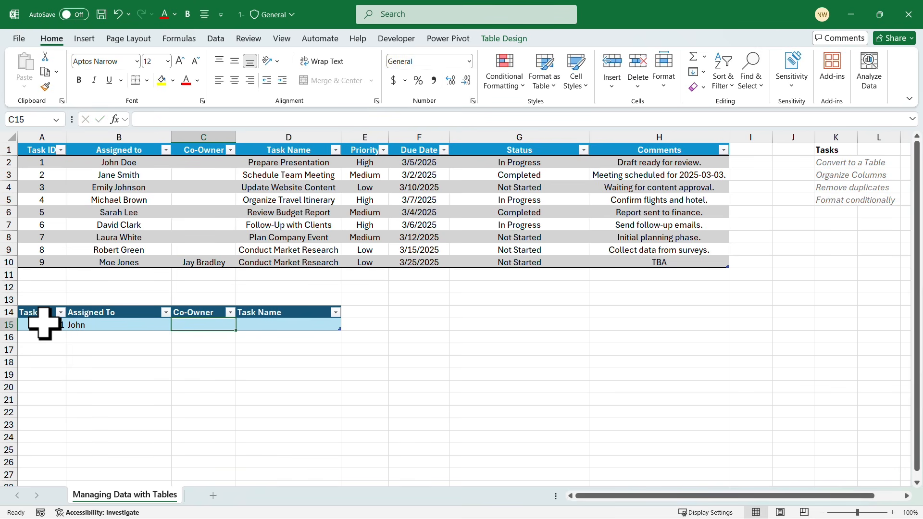
{"action": "type", "text": "Moe"}
{"action": "key", "text": "Tab"}
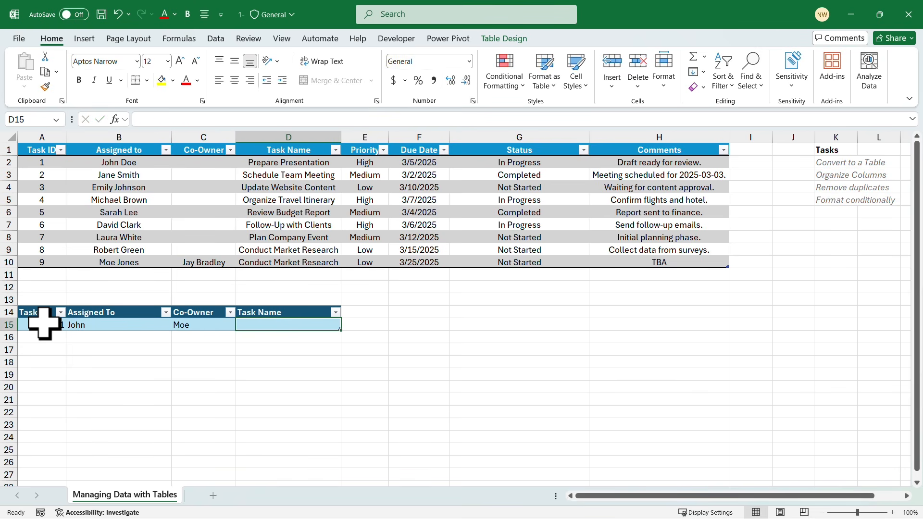
{"action": "type", "text": "Task 1"}
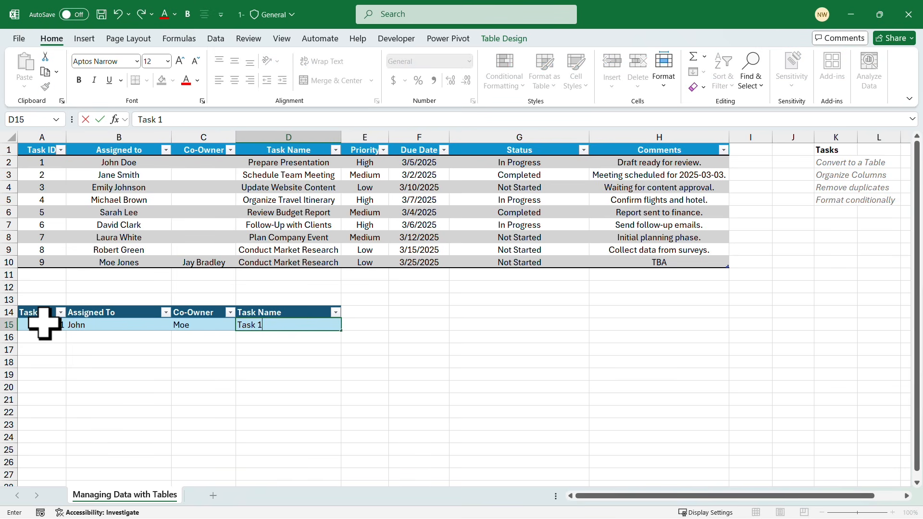
{"action": "key", "text": "Return"}
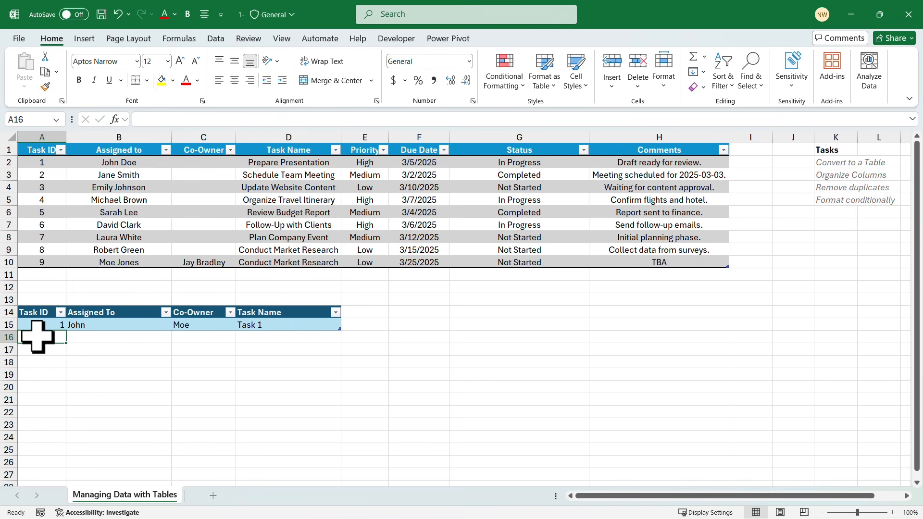
- Add row 16 with Task ID 2, the first names of the assignee and co-owner, and the task name Task 2
{"action": "type", "text": "2"}
{"action": "key", "text": "Tab"}
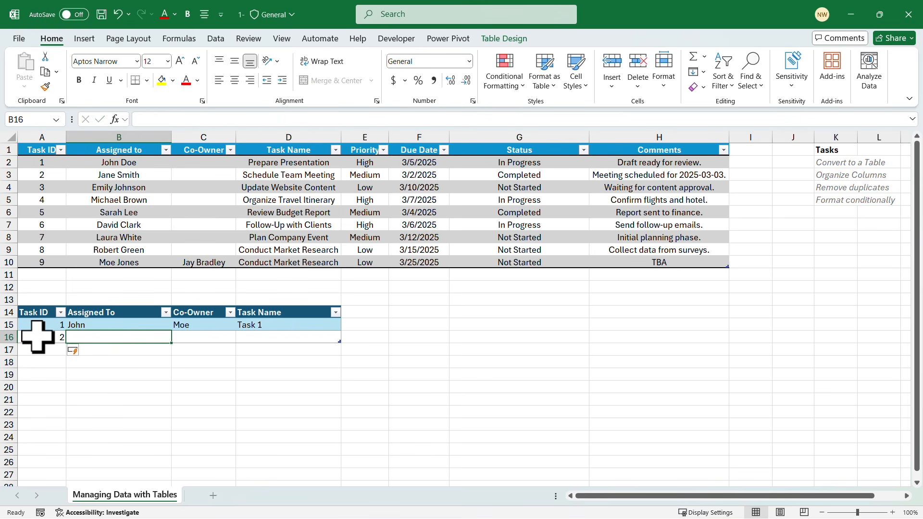
{"action": "type", "text": "Moe"}
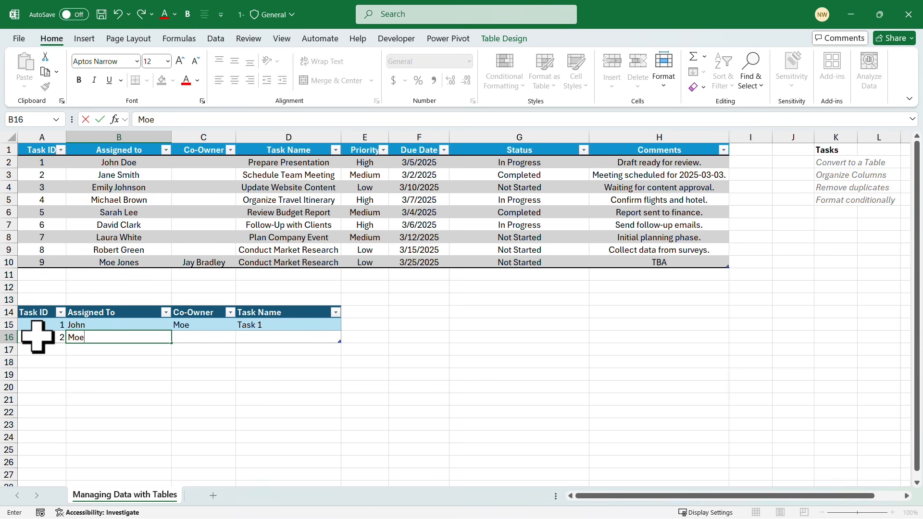
{"action": "key", "text": "Tab"}
{"action": "type", "text": "J"}
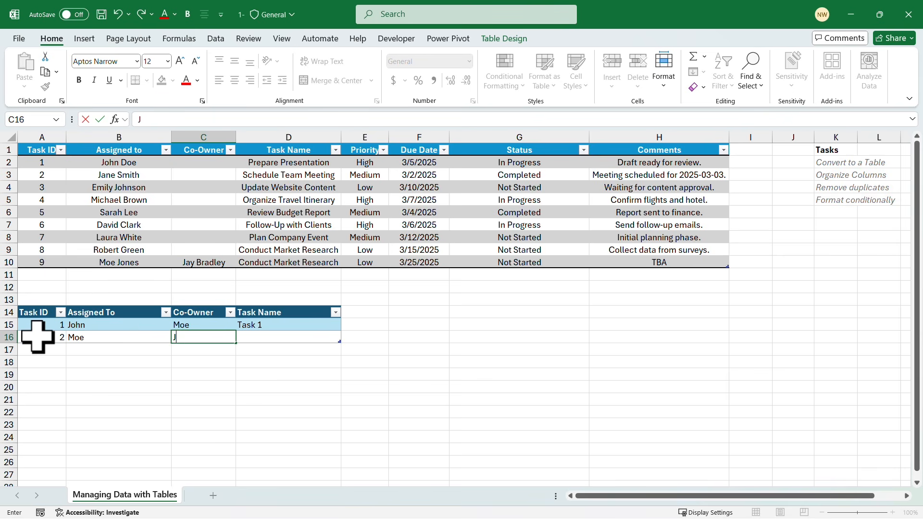
{"action": "type", "text": "ill"}
{"action": "key", "text": "Tab"}
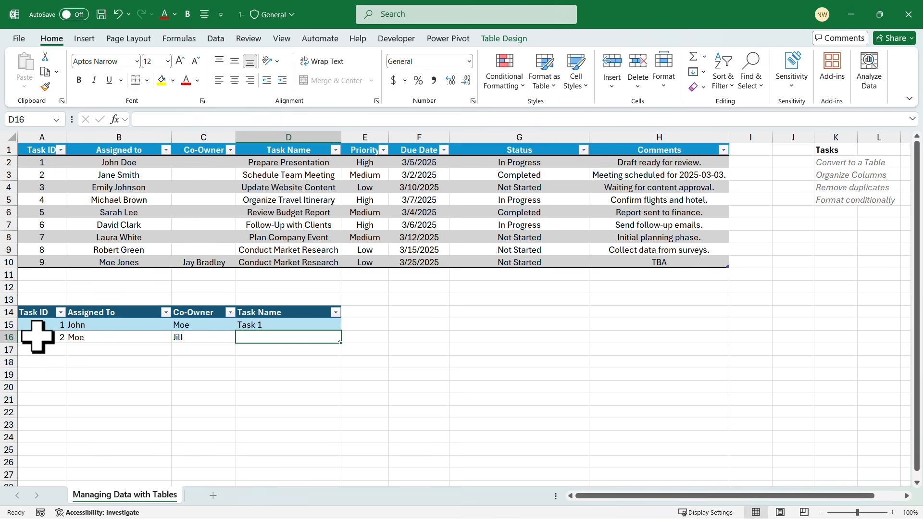
{"action": "type", "text": "Task 2"}
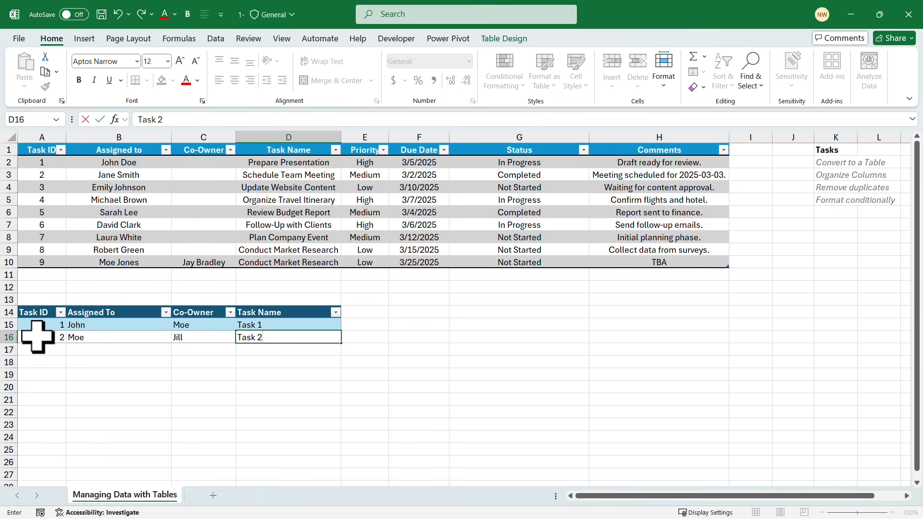
{"action": "left_click", "coordinate": [181, 358]}
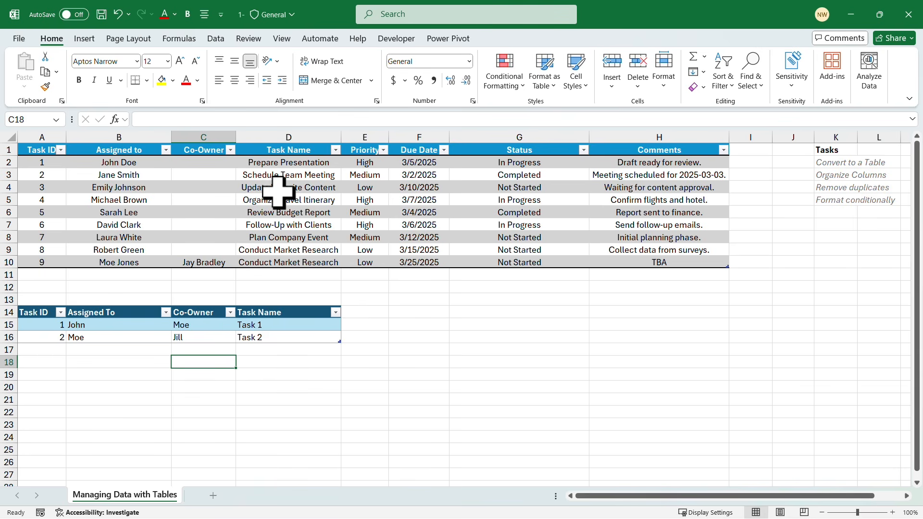
- Resize the lower table to the range A14:C16 so it excludes the Task Name column
{"action": "left_click", "coordinate": [45, 313]}
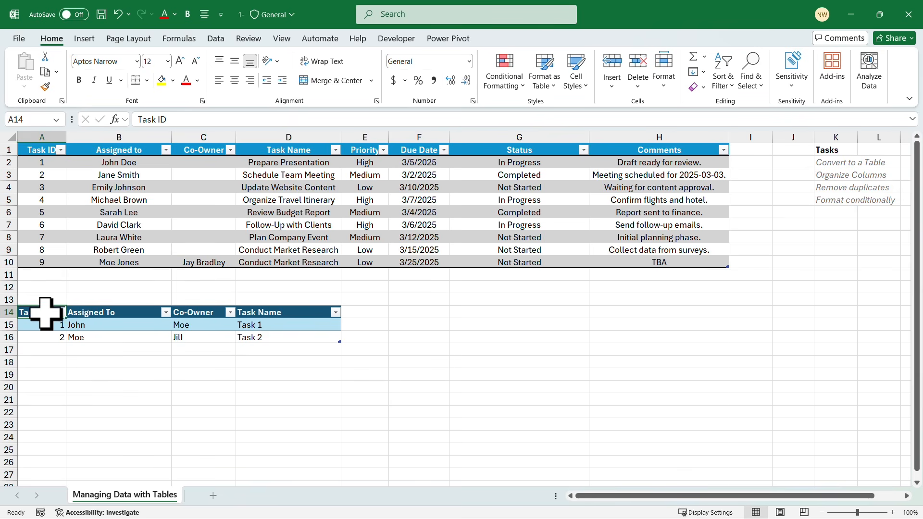
{"action": "left_click", "coordinate": [146, 323]}
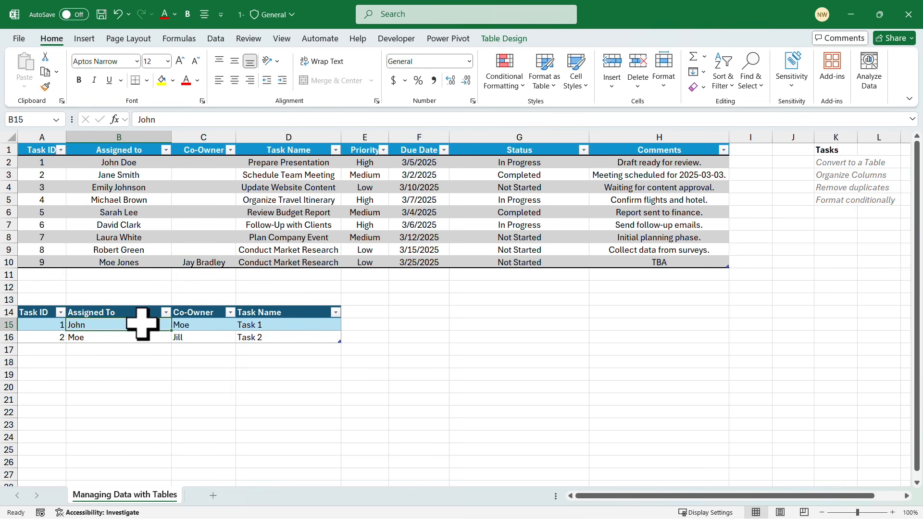
{"action": "left_click", "coordinate": [496, 40]}
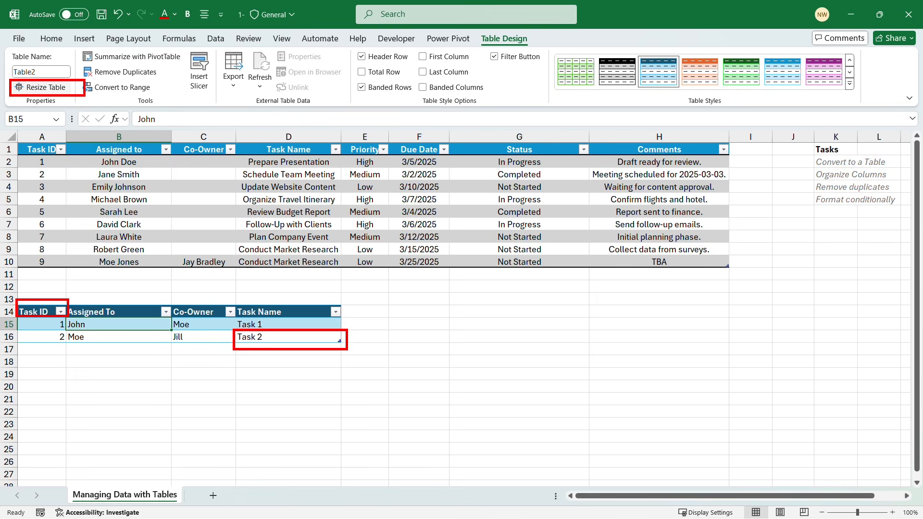
{"action": "left_click", "coordinate": [46, 88]}
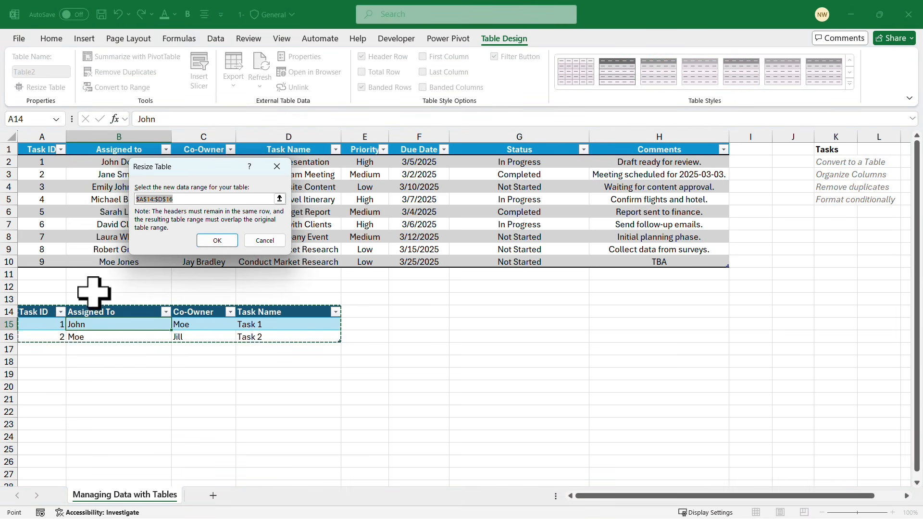
{"action": "left_click_drag", "start_coordinate": [46, 312], "coordinate": [212, 334]}
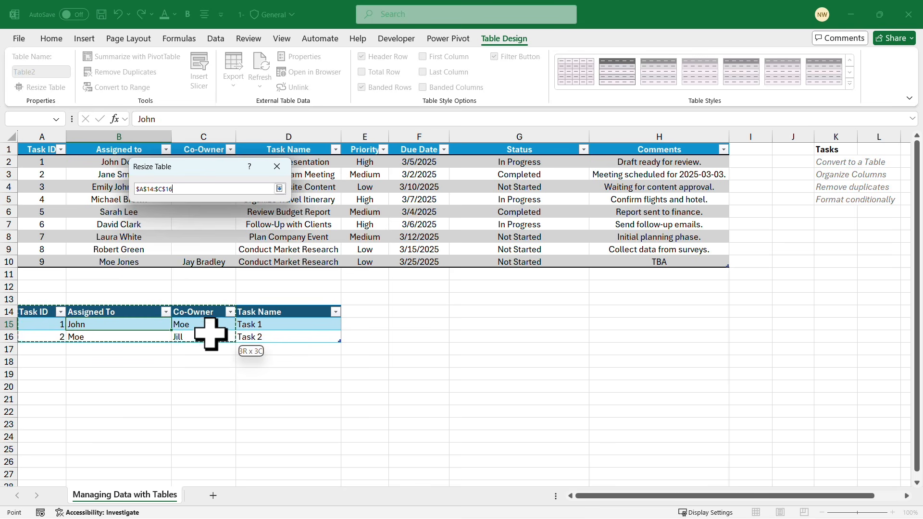
{"action": "left_click", "coordinate": [224, 239]}
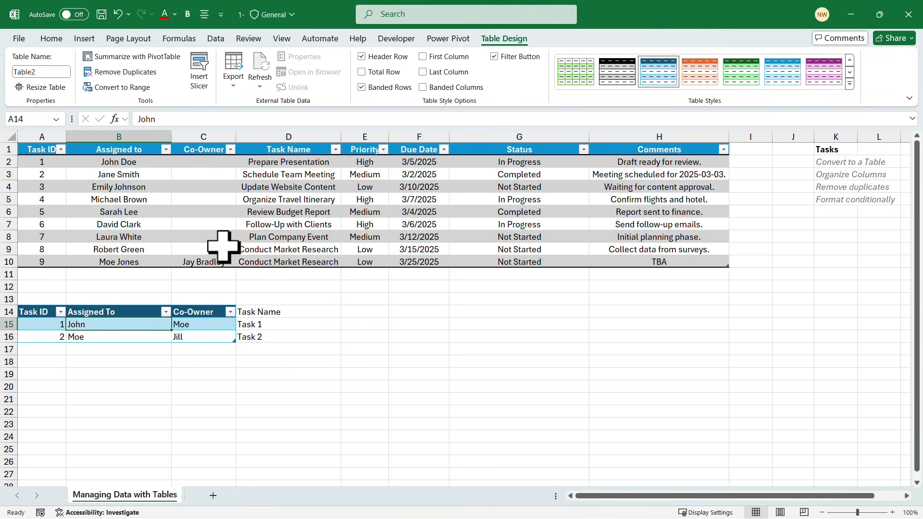
- Clear the leftover Task Name contents in D14:D16 beside the lower table
{"action": "left_click_drag", "start_coordinate": [265, 312], "coordinate": [265, 337]}
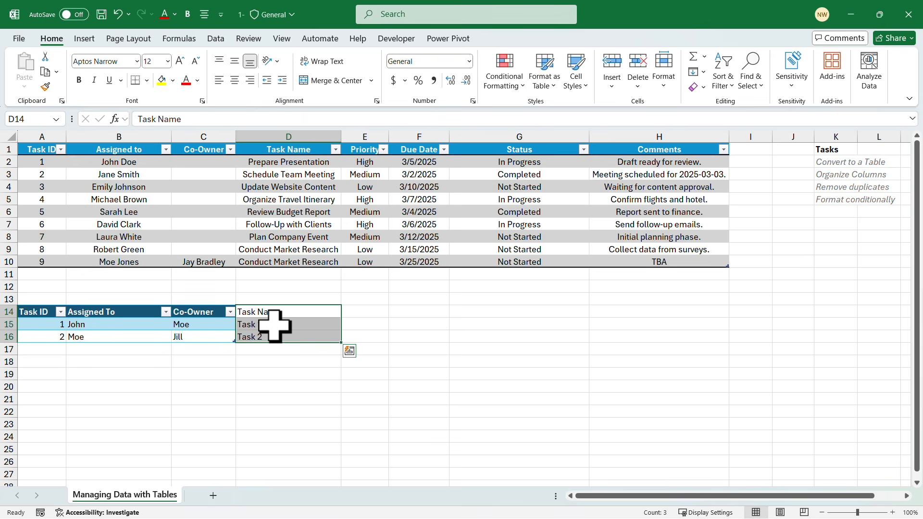
{"action": "key", "text": "Delete"}
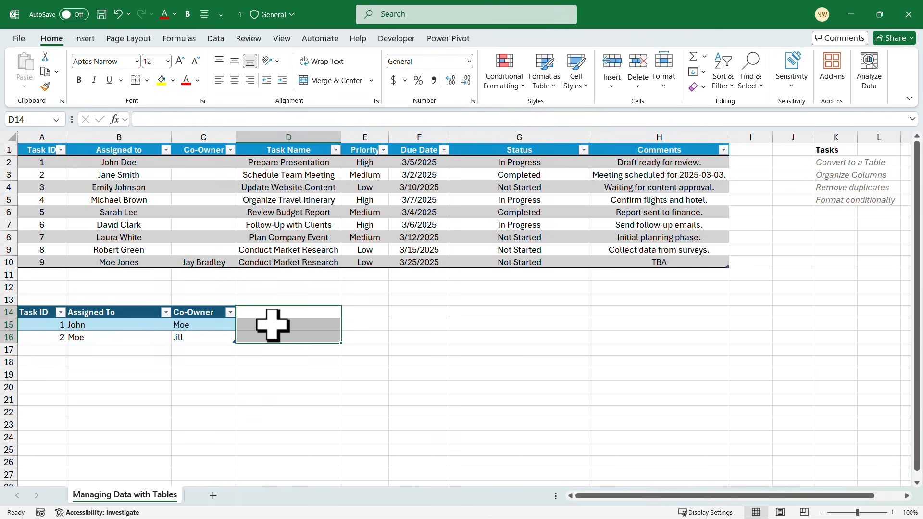
{"action": "left_click", "coordinate": [130, 324]}
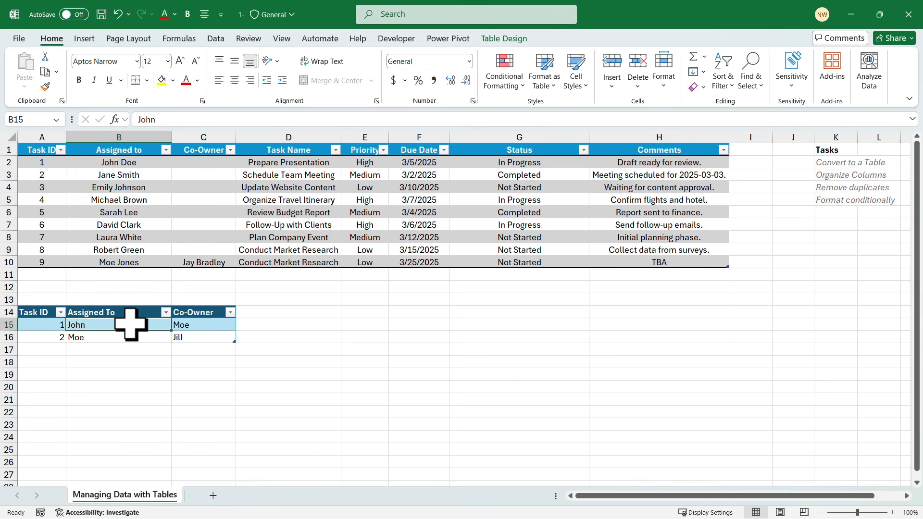
- Undo the clearing of D14:D16 and the last resize of the lower table
{"action": "key", "text": "ctrl+z"}
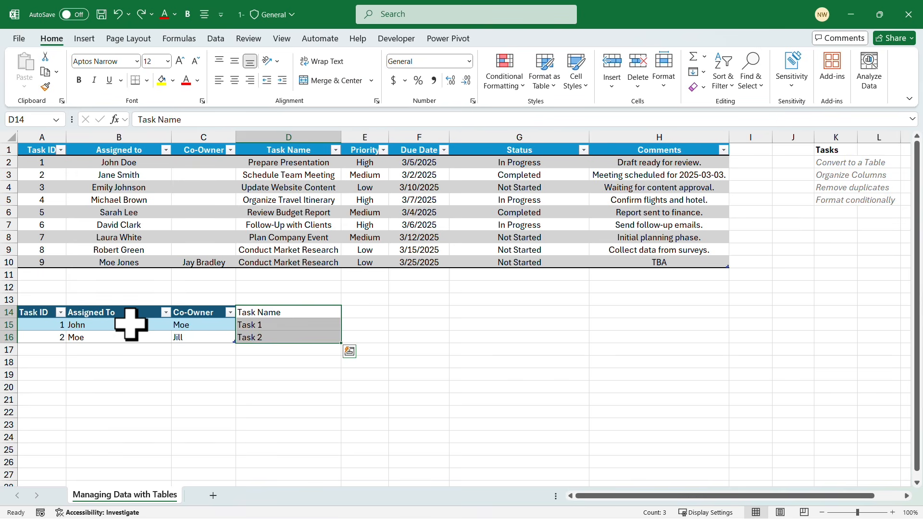
{"action": "left_click", "coordinate": [130, 324]}
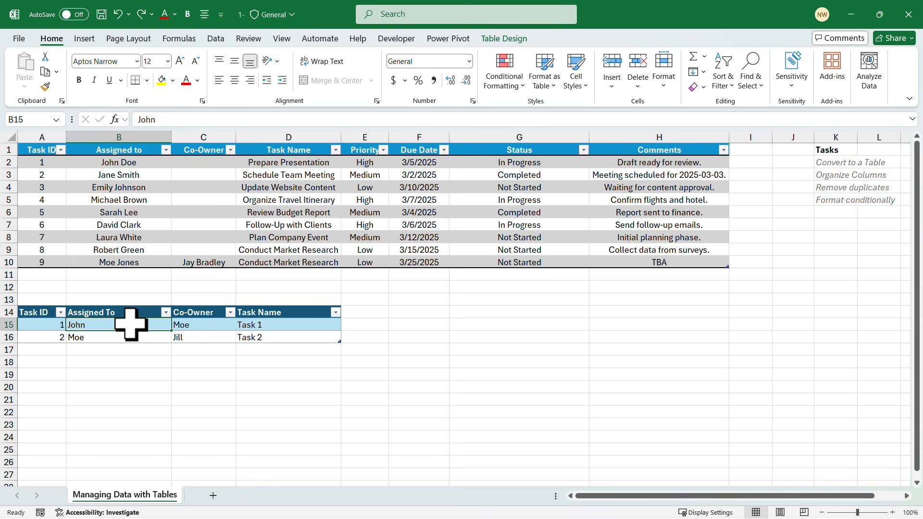
{"action": "left_click", "coordinate": [204, 326]}
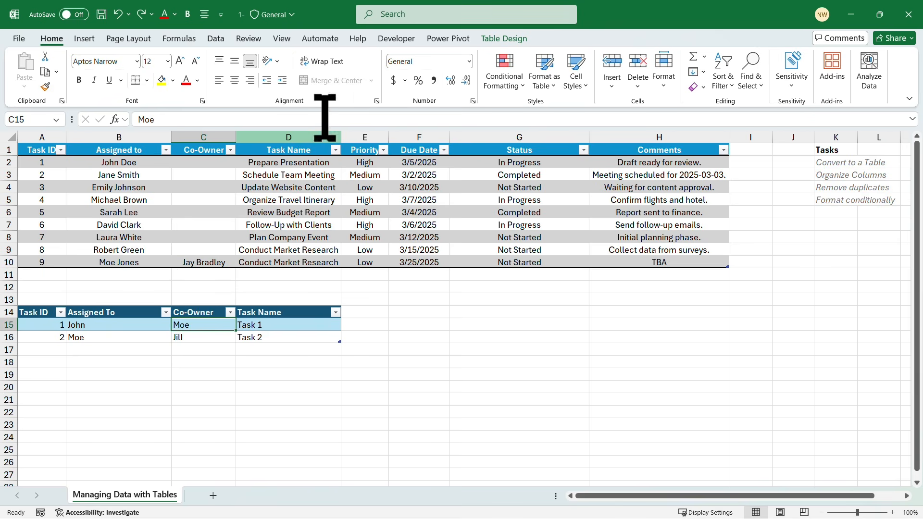
- Convert the lower table in A14:D16 to a normal range
{"action": "left_click", "coordinate": [502, 38]}
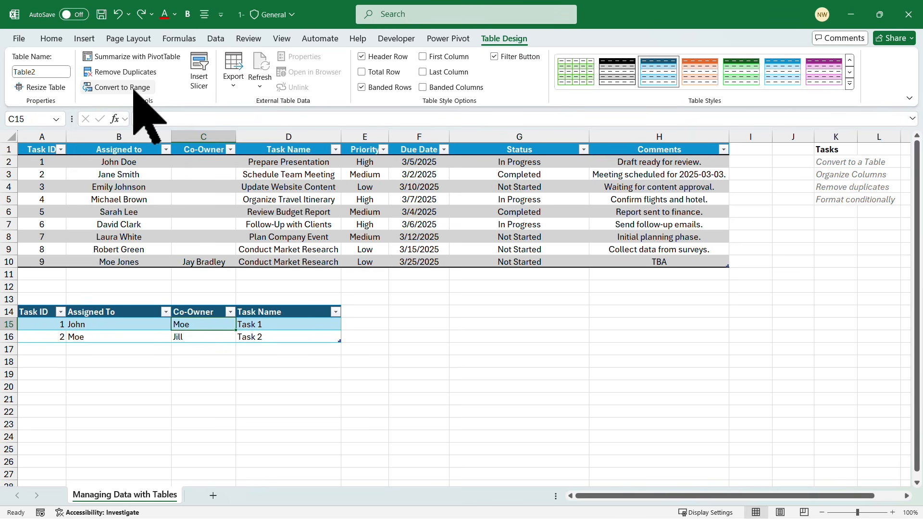
{"action": "left_click", "coordinate": [101, 89]}
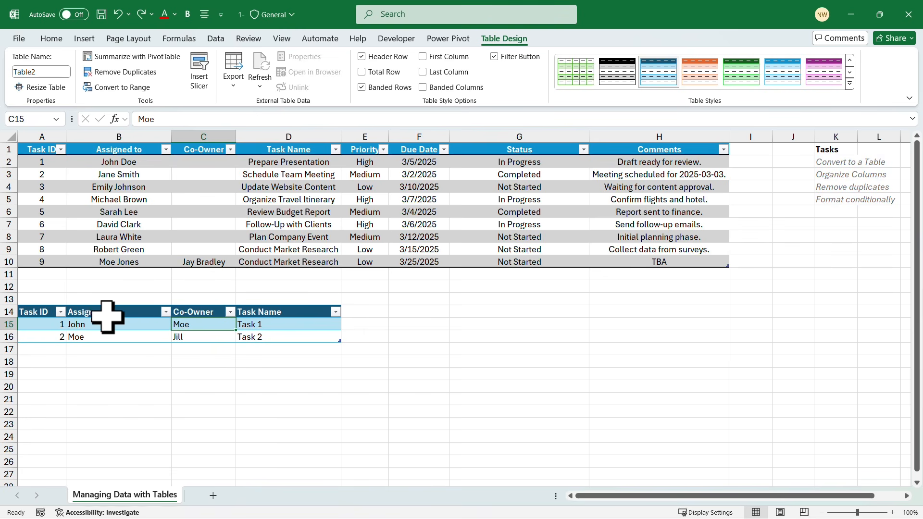
{"action": "left_click", "coordinate": [129, 325]}
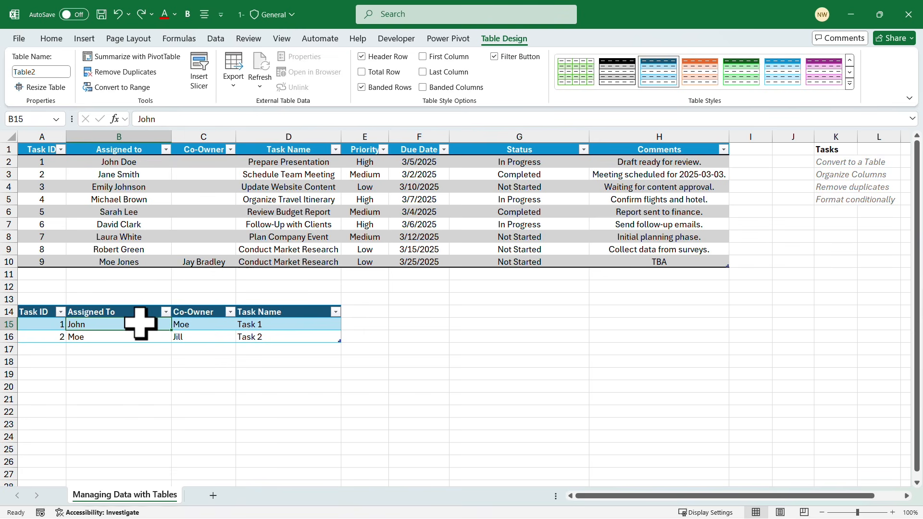
{"action": "right_click", "coordinate": [140, 323]}
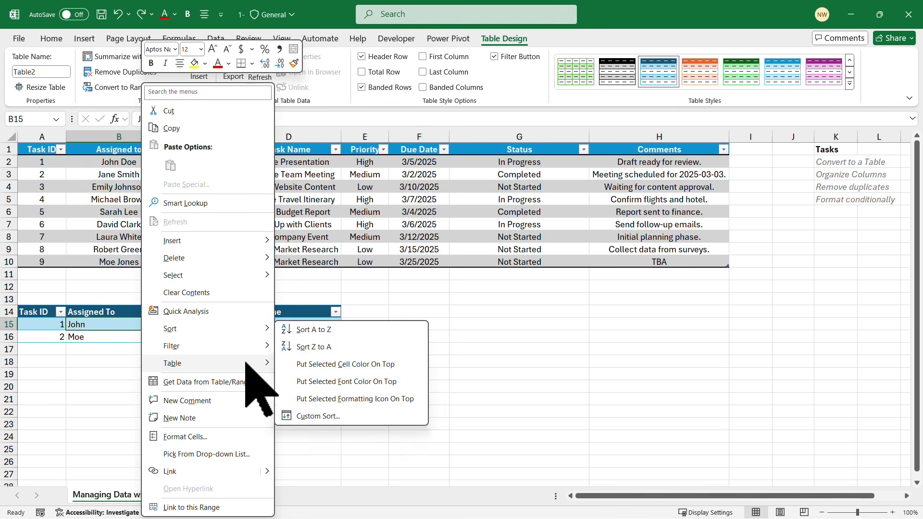
{"action": "mouse_move", "coordinate": [247, 363]}
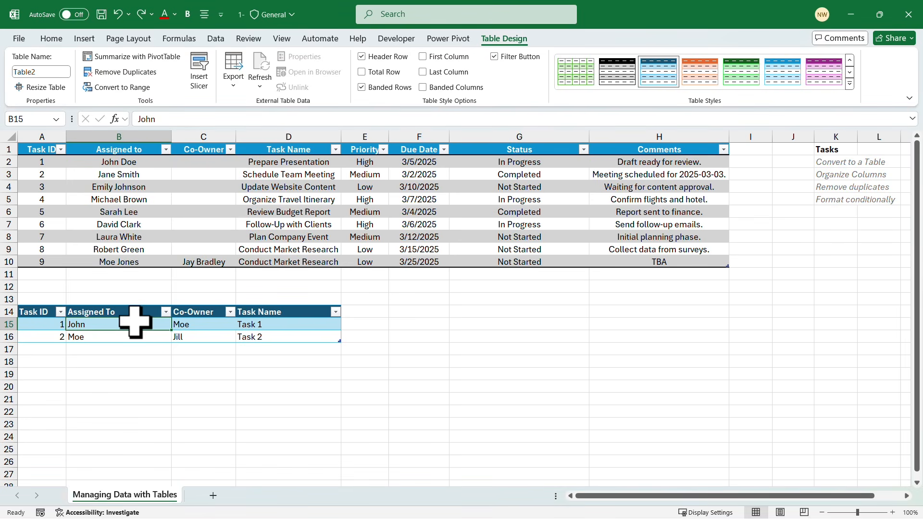
{"action": "right_click", "coordinate": [135, 321]}
{"action": "mouse_move", "coordinate": [249, 364]}
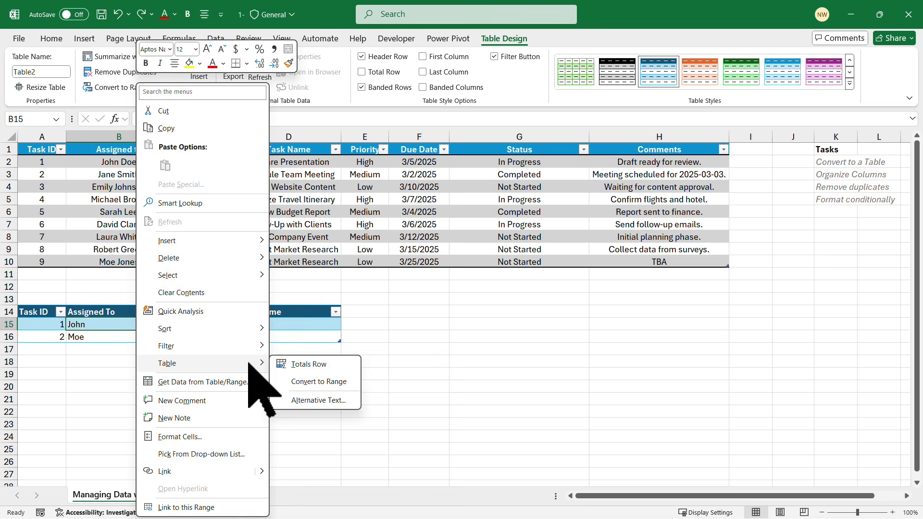
{"action": "left_click", "coordinate": [299, 380]}
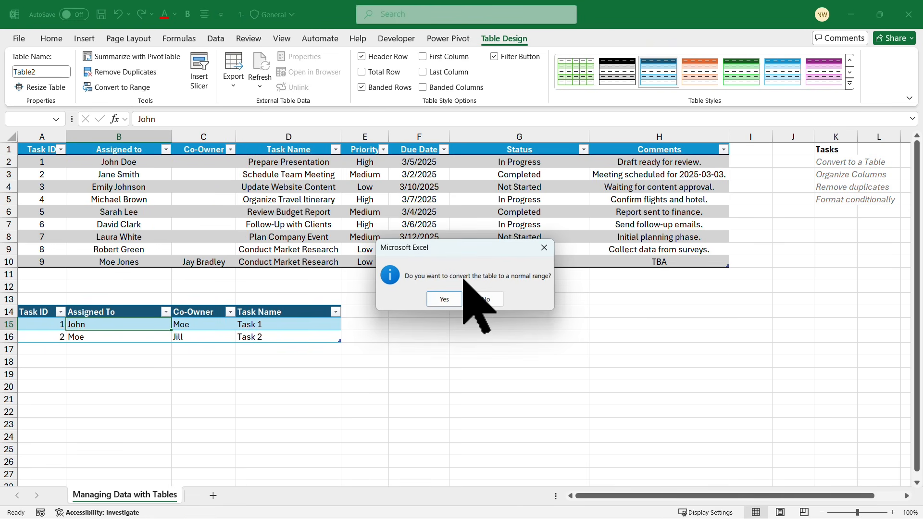
{"action": "left_click_drag", "start_coordinate": [463, 248], "coordinate": [441, 269]}
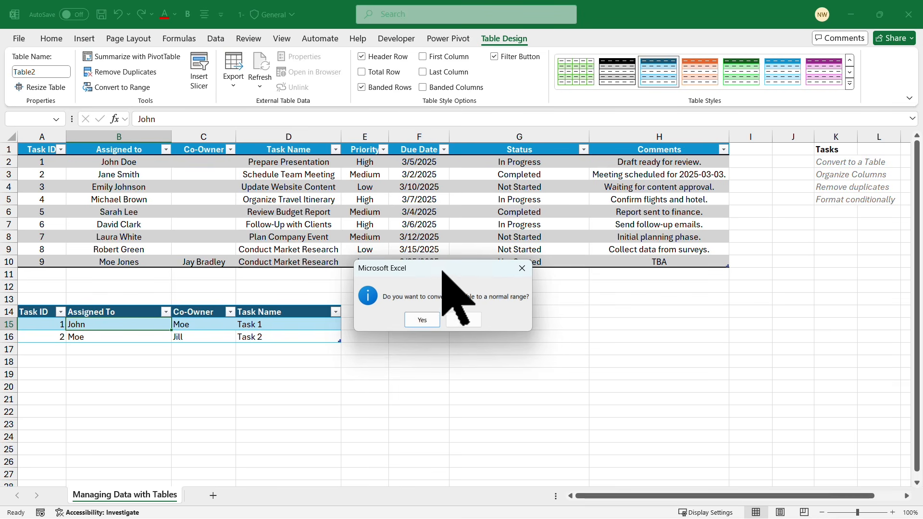
{"action": "left_click", "coordinate": [422, 320]}
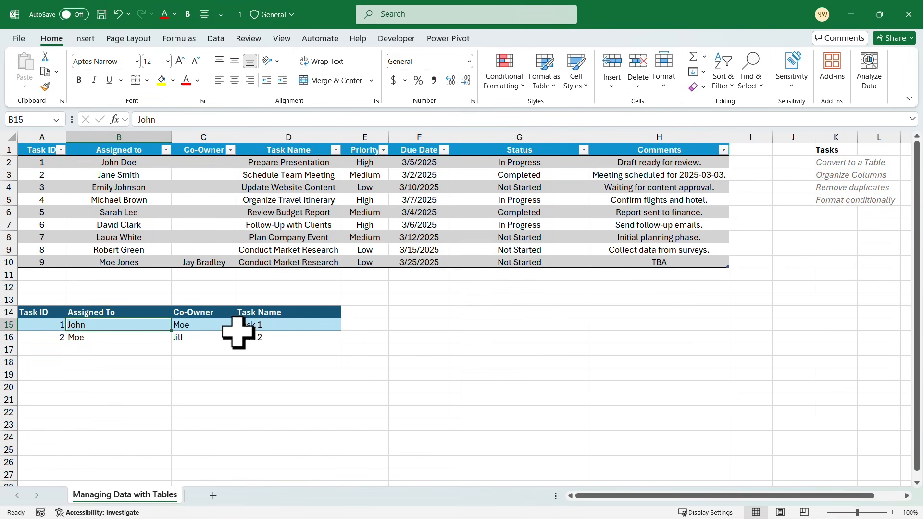
- Remove the fill color from the lower range A14:D16, including its header row
{"action": "left_click", "coordinate": [211, 325]}
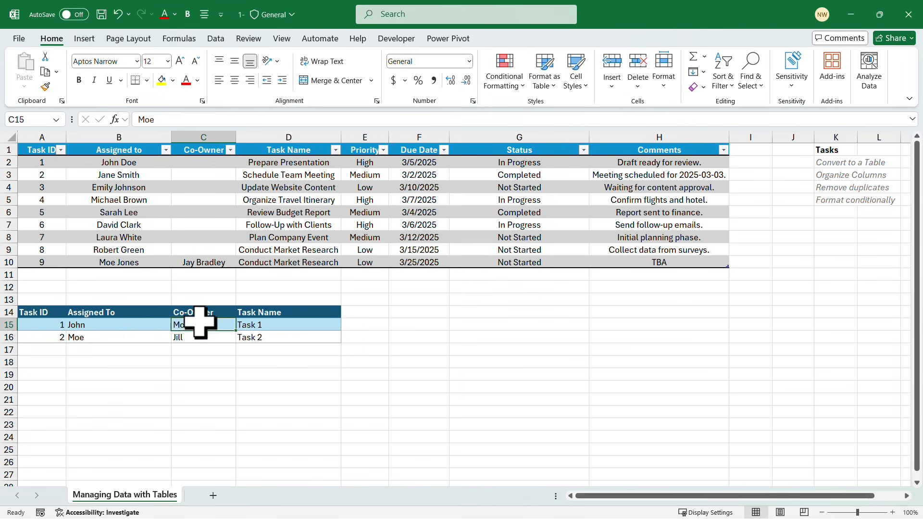
{"action": "left_click", "coordinate": [52, 312]}
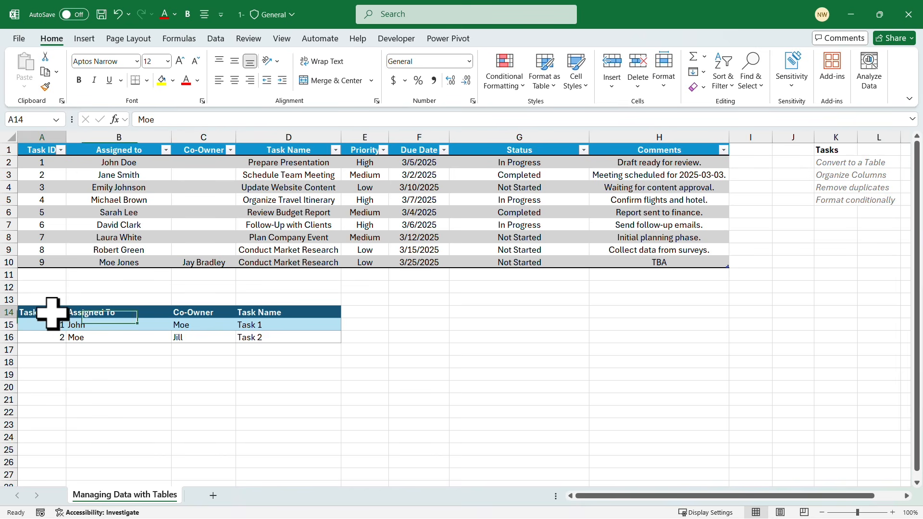
{"action": "left_click", "coordinate": [124, 313]}
{"action": "left_click", "coordinate": [195, 313]}
{"action": "left_click", "coordinate": [269, 315]}
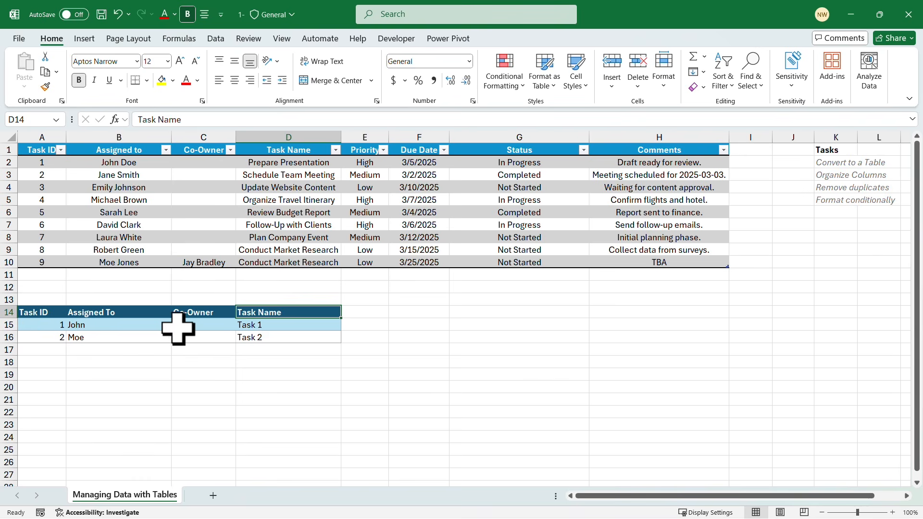
{"action": "left_click_drag", "start_coordinate": [33, 313], "coordinate": [288, 339]}
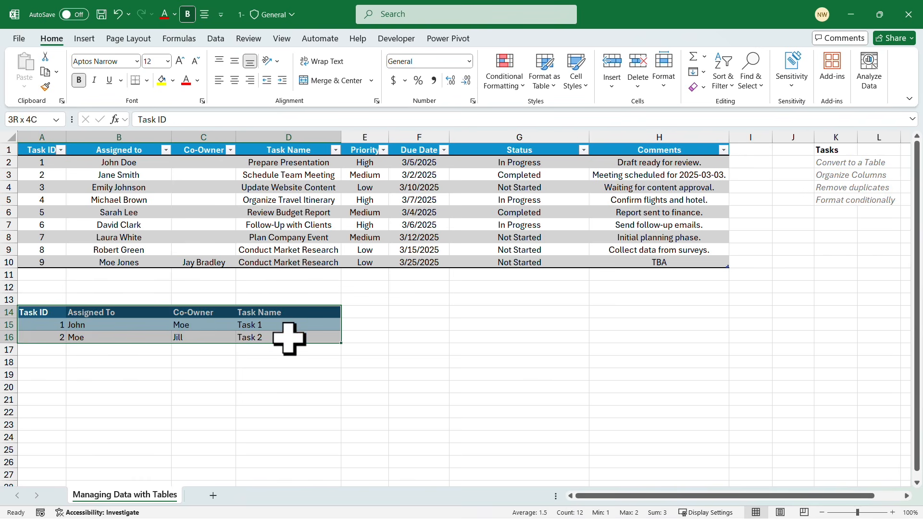
{"action": "left_click", "coordinate": [172, 80]}
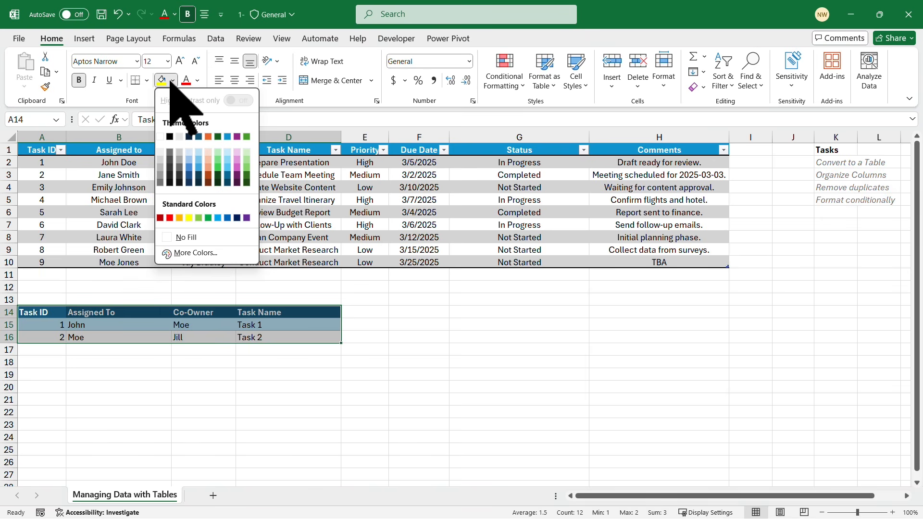
{"action": "left_click", "coordinate": [185, 237]}
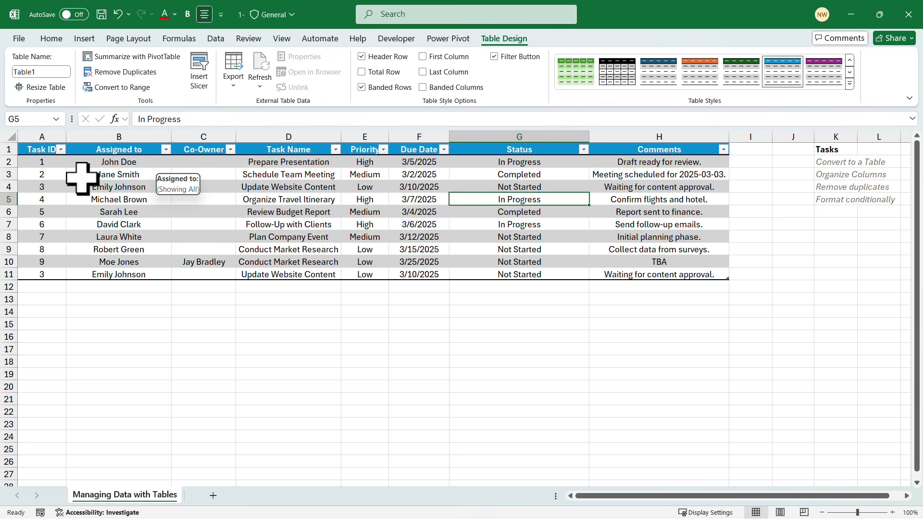
- Compare rows 4 and 11 for duplicate task data, examining their Task ID values and the row 4 due date
{"action": "left_click", "coordinate": [5, 187]}
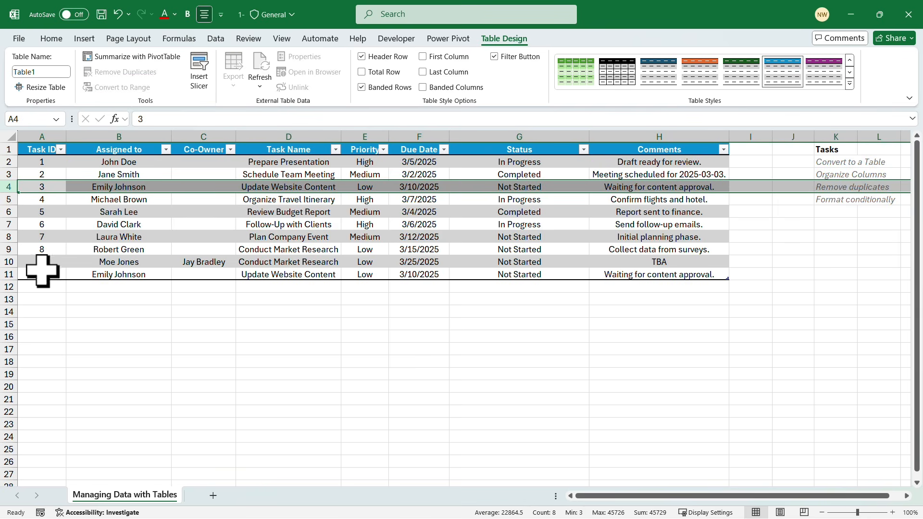
{"action": "left_click", "coordinate": [9, 273], "text": "ctrl"}
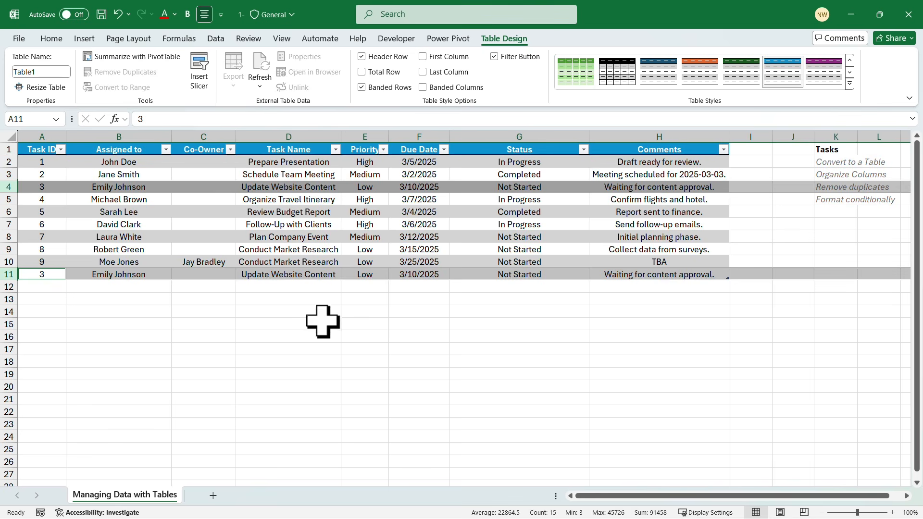
{"action": "scroll", "coordinate": [307, 332], "scroll_direction": "down", "scroll_amount": 6}
{"action": "scroll", "coordinate": [307, 332], "scroll_direction": "down", "scroll_amount": 9}
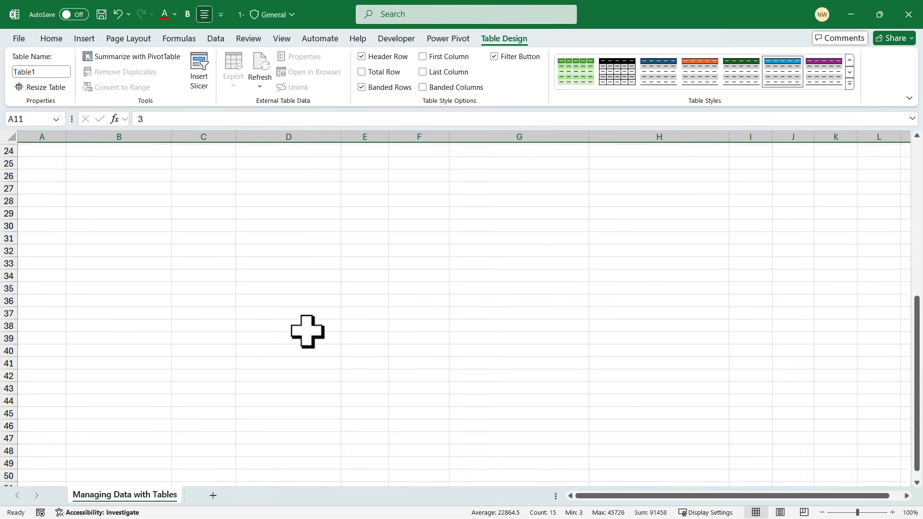
{"action": "scroll", "coordinate": [307, 332], "scroll_direction": "up", "scroll_amount": 9}
{"action": "scroll", "coordinate": [307, 331], "scroll_direction": "up", "scroll_amount": 6}
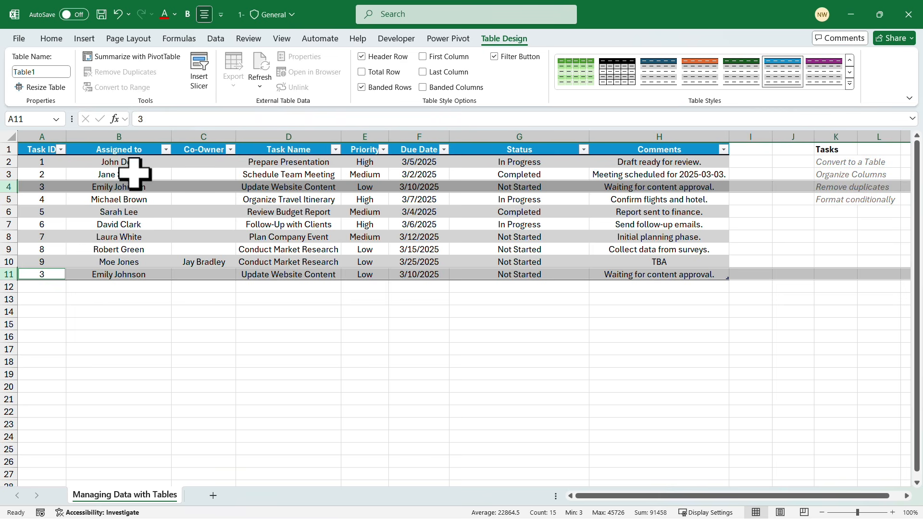
{"action": "left_click", "coordinate": [163, 236]}
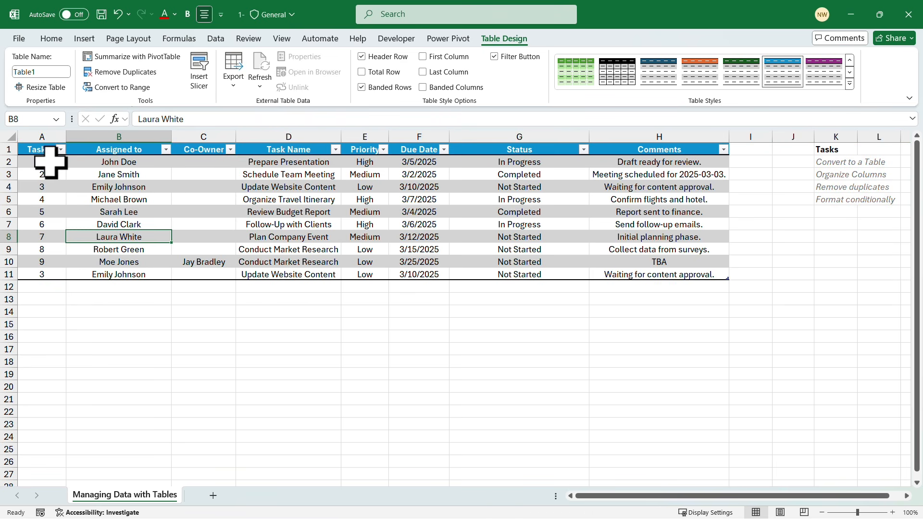
{"action": "left_click", "coordinate": [42, 187]}
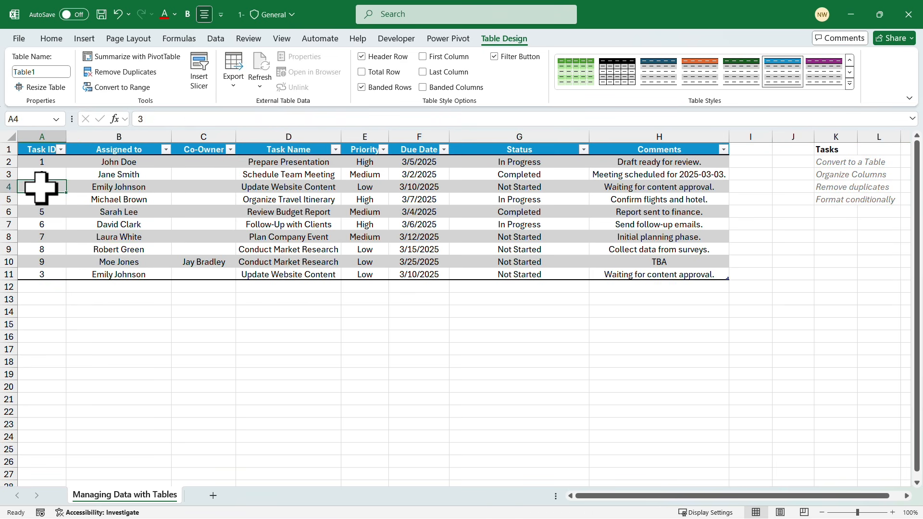
{"action": "left_click", "coordinate": [44, 274], "text": "ctrl"}
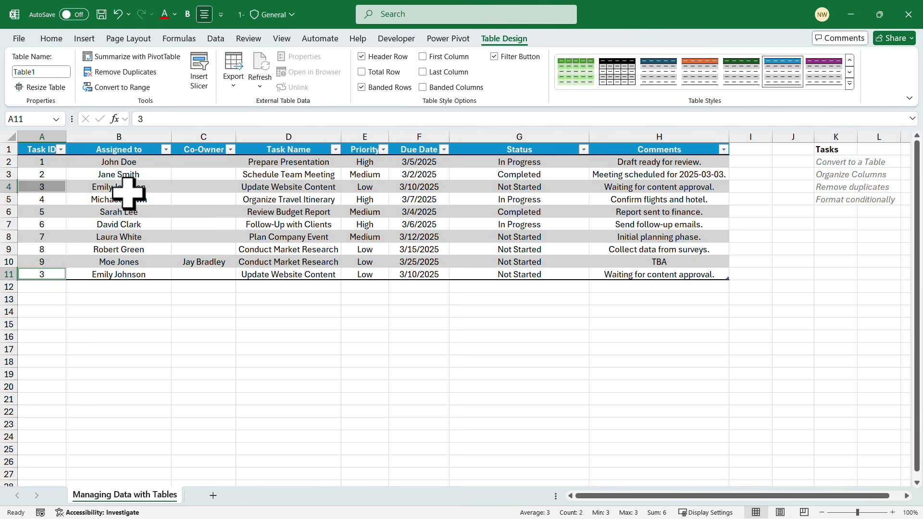
{"action": "left_click", "coordinate": [419, 187]}
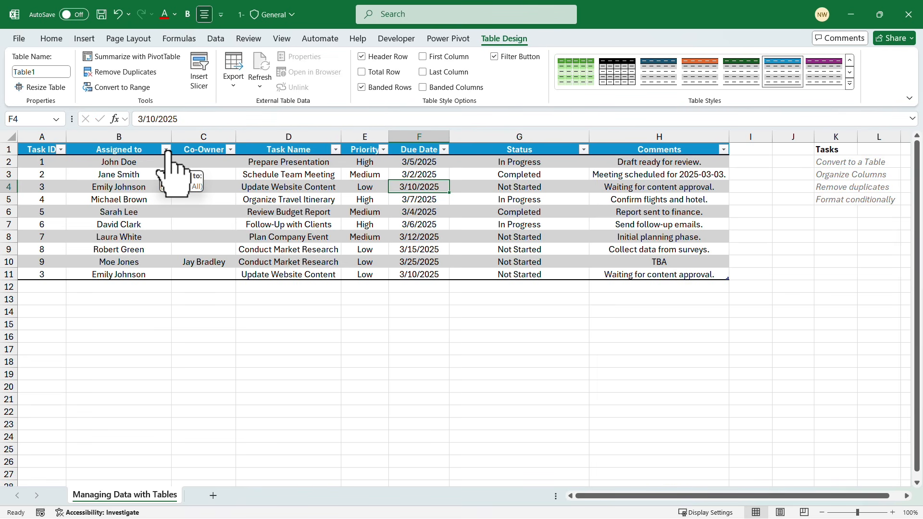
- Filter the Status column to show only Completed tasks
{"action": "left_click", "coordinate": [583, 149]}
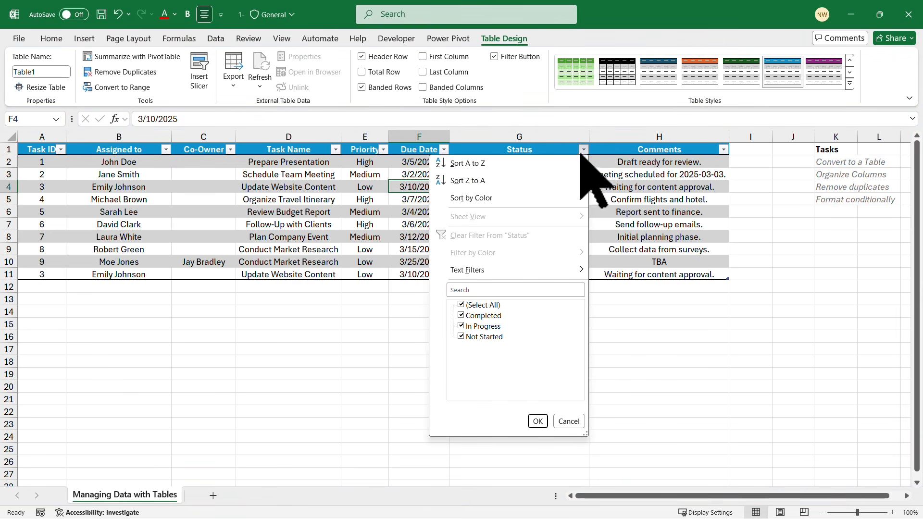
{"action": "left_click", "coordinate": [462, 327]}
{"action": "left_click", "coordinate": [478, 336]}
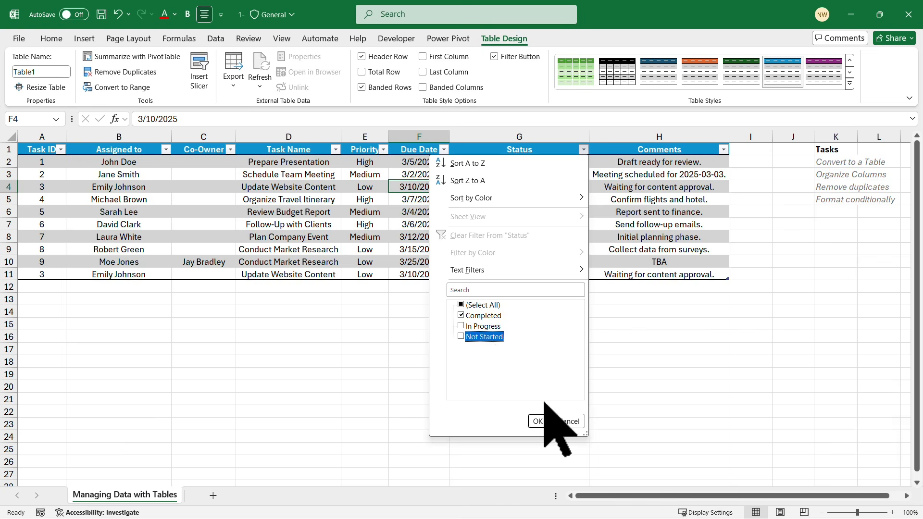
{"action": "left_click", "coordinate": [536, 421]}
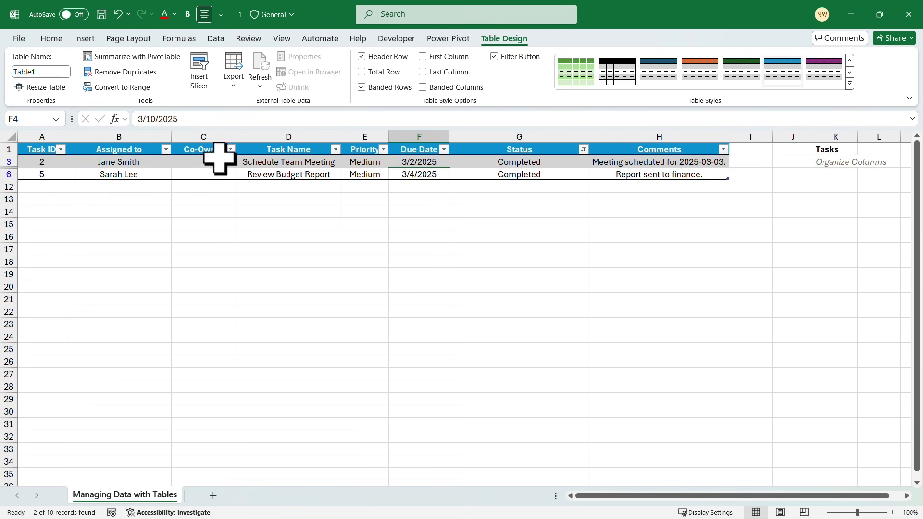
- Filter the Assigned to column to exclude the assignee of Task ID 5
{"action": "left_click", "coordinate": [167, 149]}
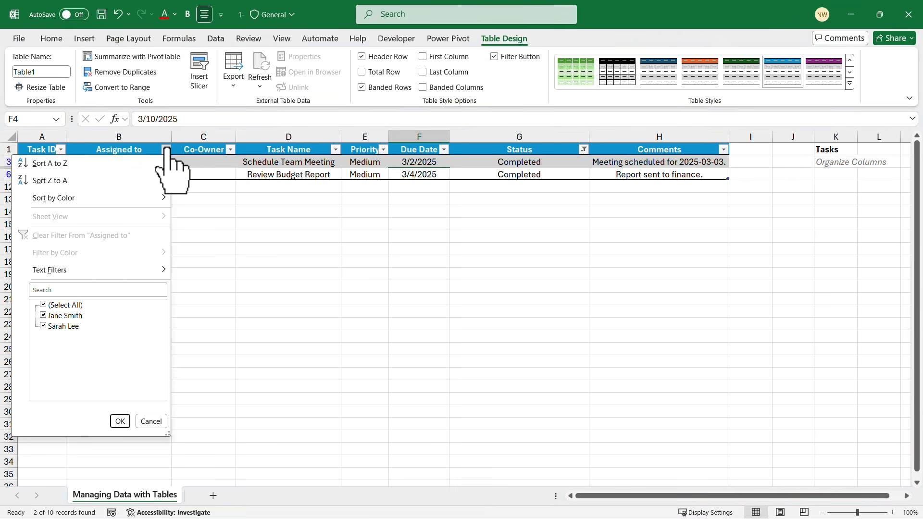
{"action": "left_click", "coordinate": [43, 326]}
{"action": "left_click", "coordinate": [120, 421]}
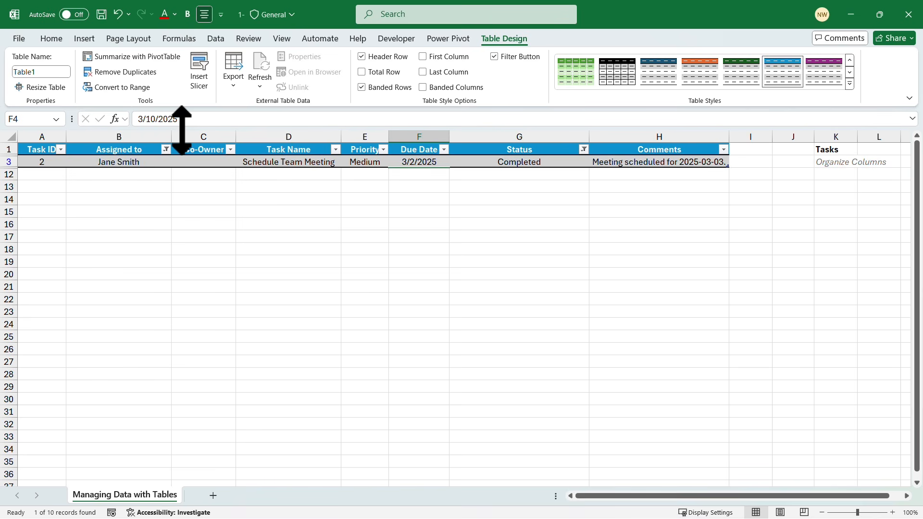
- Clear the filters from the Assigned to and Status columns
{"action": "left_click", "coordinate": [166, 150]}
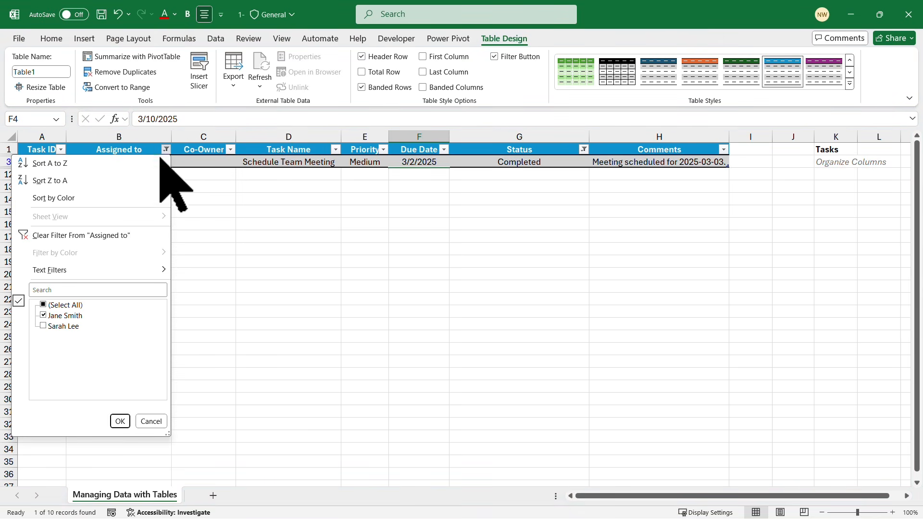
{"action": "left_click", "coordinate": [110, 234]}
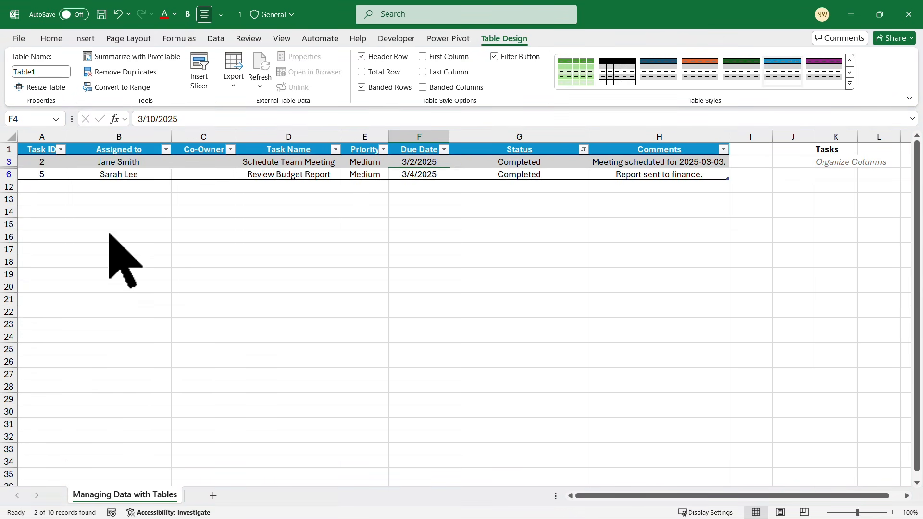
{"action": "left_click", "coordinate": [583, 150]}
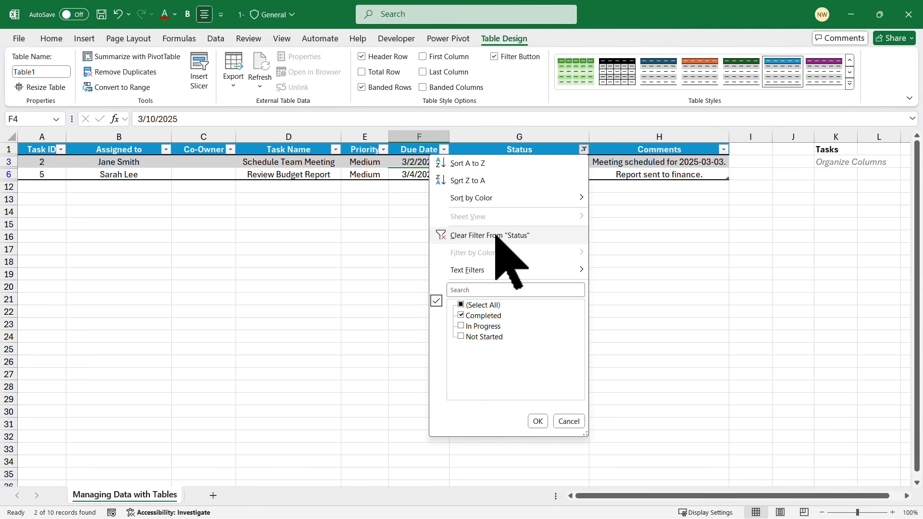
{"action": "left_click", "coordinate": [496, 236]}
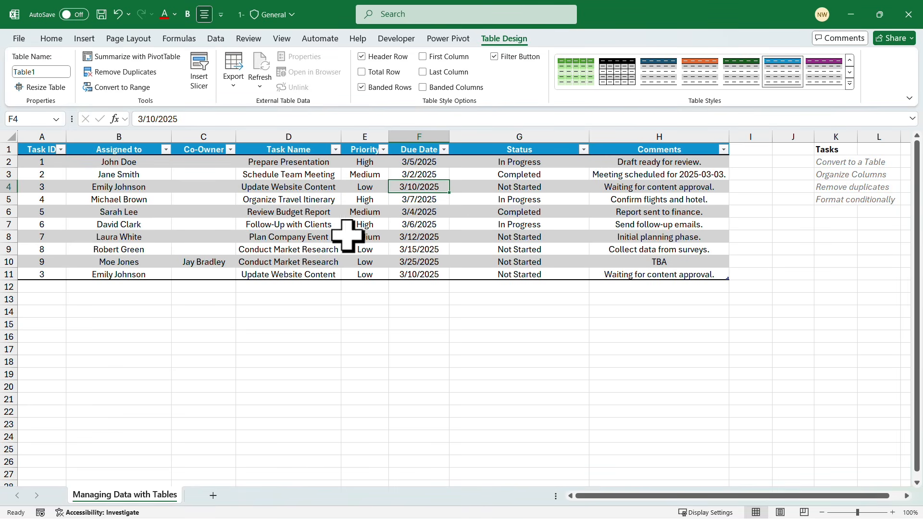
- Filter the Assigned to column to show only the assignee of Task ID 3, and clear that filter again
{"action": "left_click", "coordinate": [166, 149]}
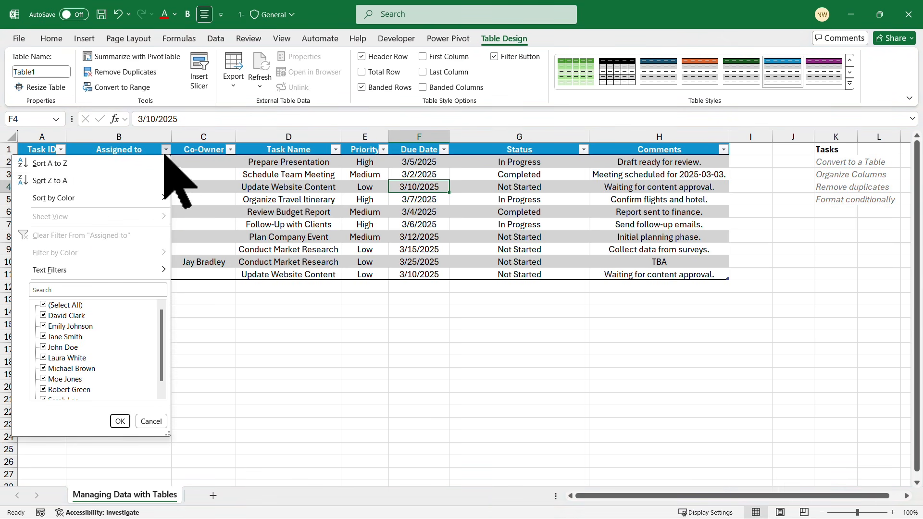
{"action": "left_click", "coordinate": [216, 319]}
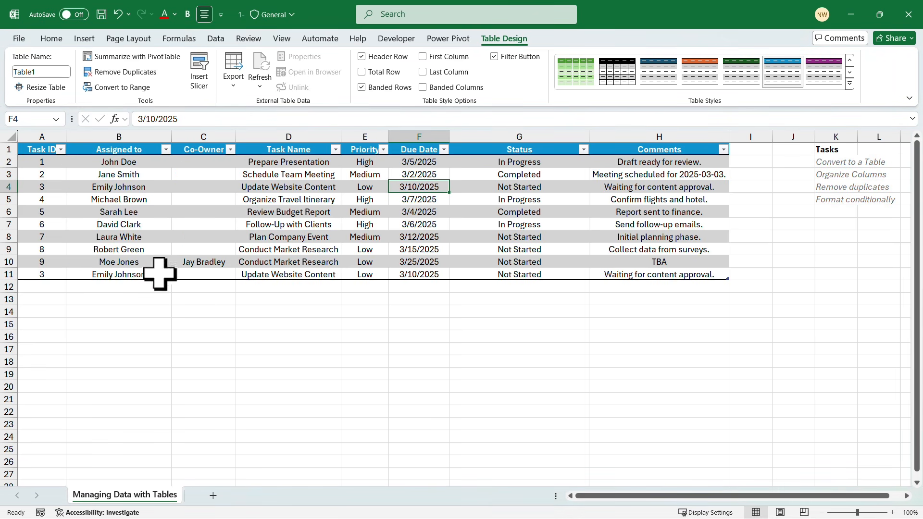
{"action": "left_click", "coordinate": [165, 149]}
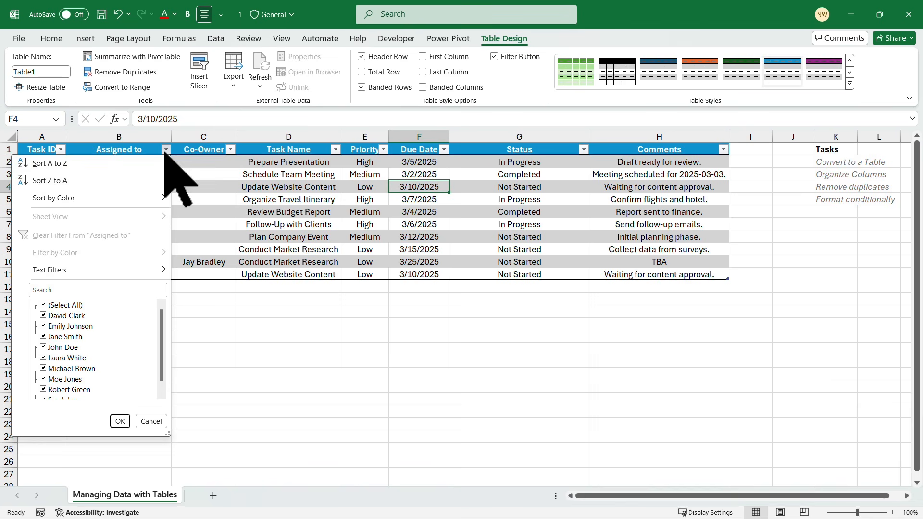
{"action": "left_click", "coordinate": [43, 305]}
{"action": "left_click", "coordinate": [43, 326]}
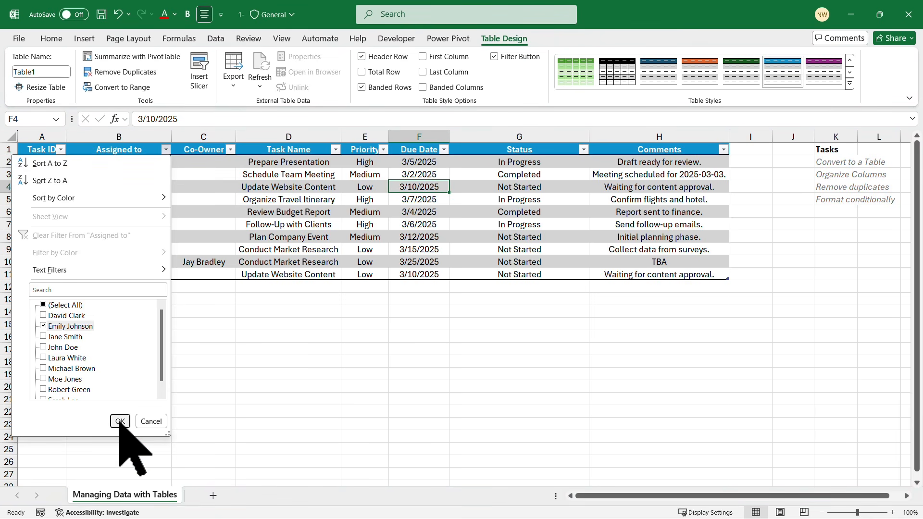
{"action": "left_click", "coordinate": [120, 421]}
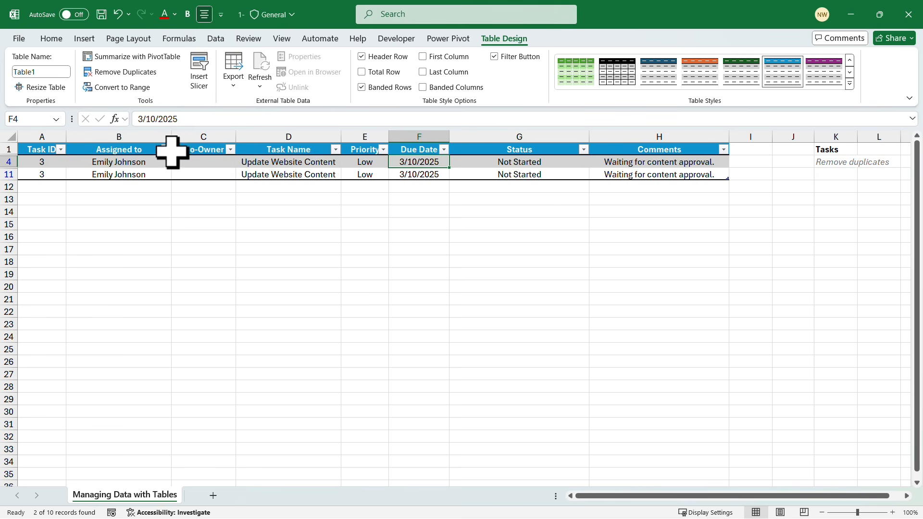
{"action": "left_click", "coordinate": [166, 150]}
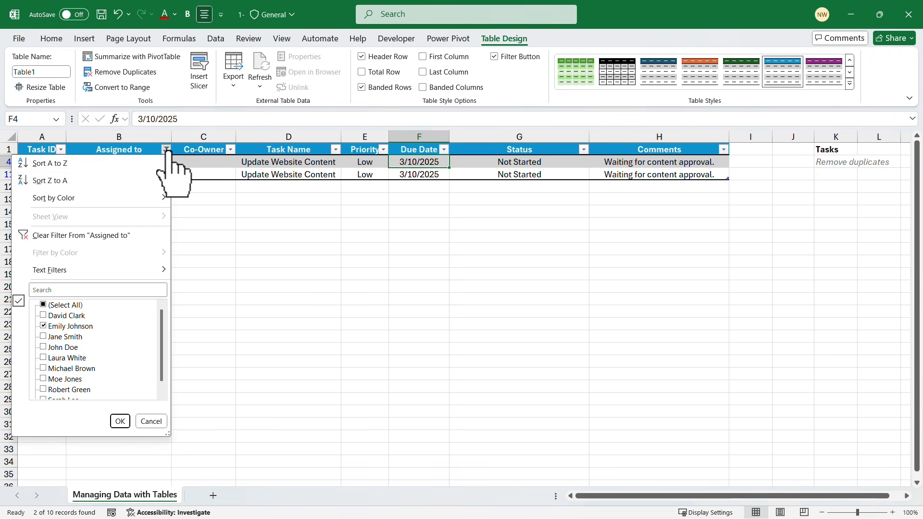
{"action": "left_click", "coordinate": [84, 235]}
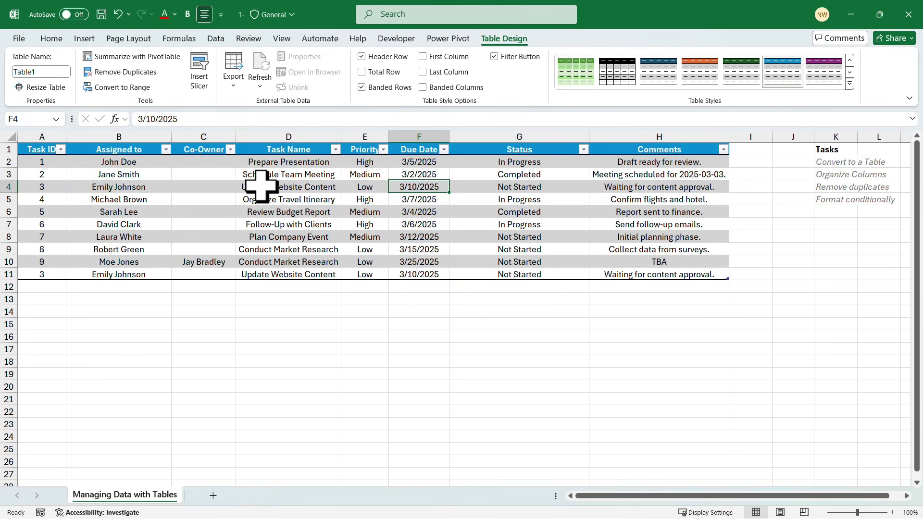
- Remove duplicate rows from the task table, comparing only the Task ID column
{"action": "left_click", "coordinate": [261, 186]}
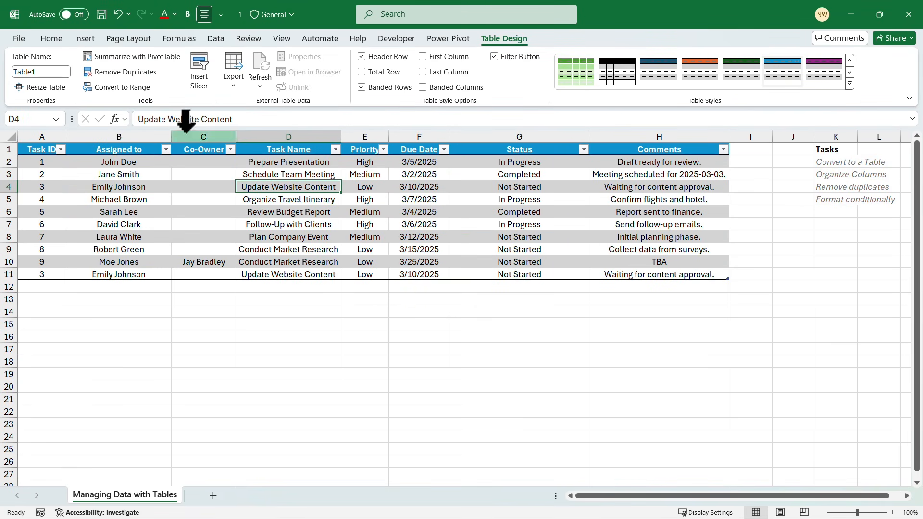
{"action": "left_click", "coordinate": [124, 71]}
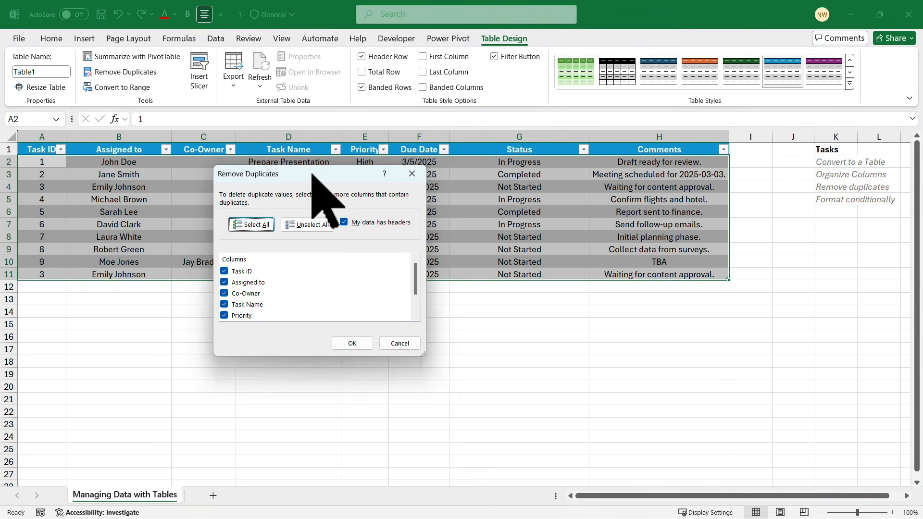
{"action": "left_click_drag", "start_coordinate": [311, 173], "coordinate": [337, 173]}
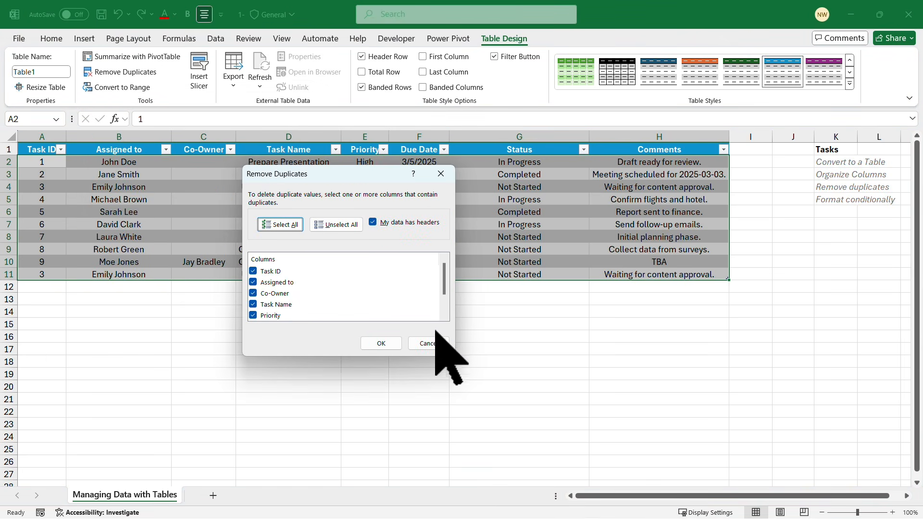
{"action": "left_click_drag", "start_coordinate": [450, 355], "coordinate": [450, 435]}
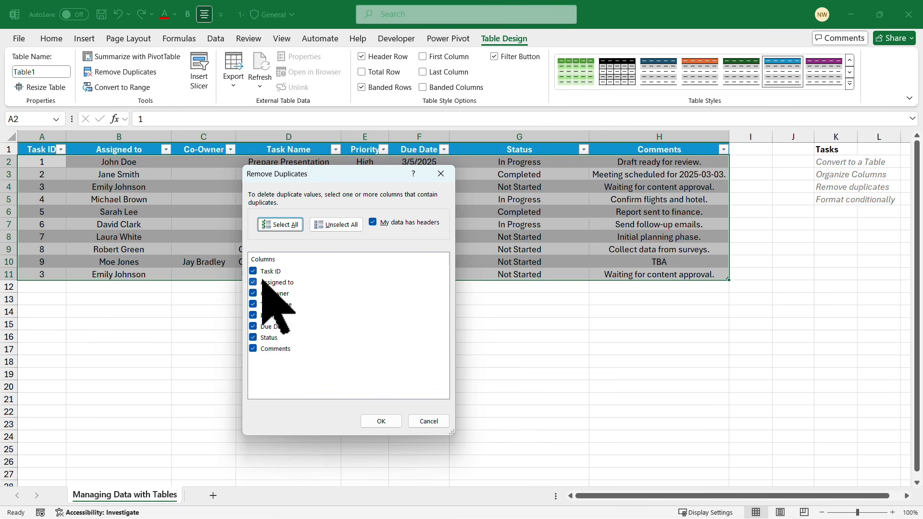
{"action": "left_click", "coordinate": [336, 224]}
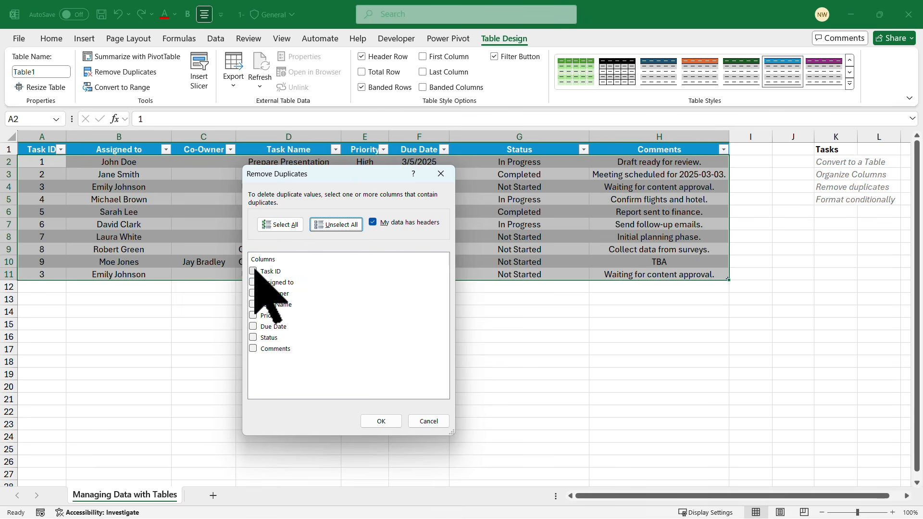
{"action": "left_click", "coordinate": [255, 271]}
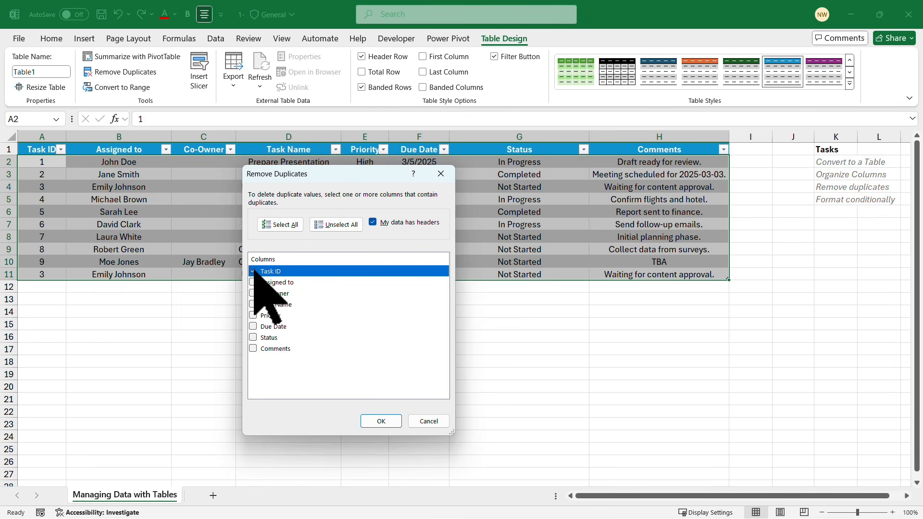
{"action": "left_click", "coordinate": [381, 421]}
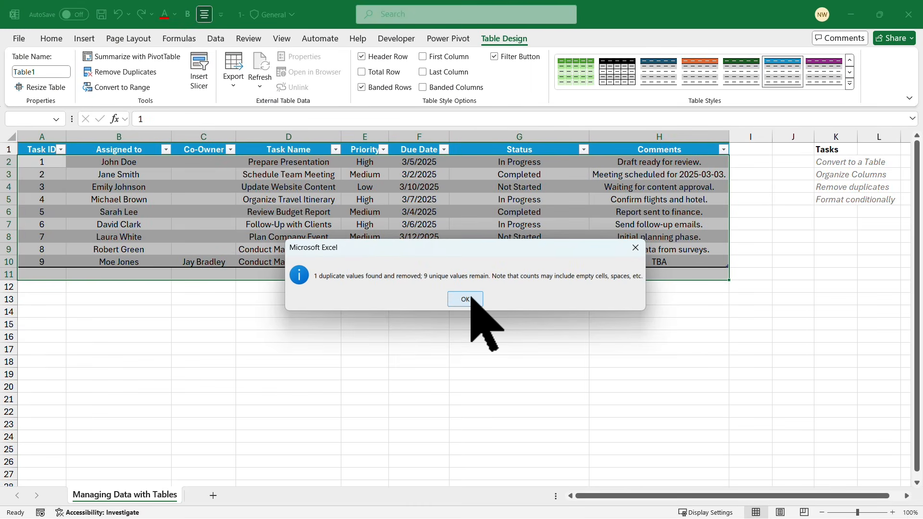
{"action": "left_click", "coordinate": [465, 299]}
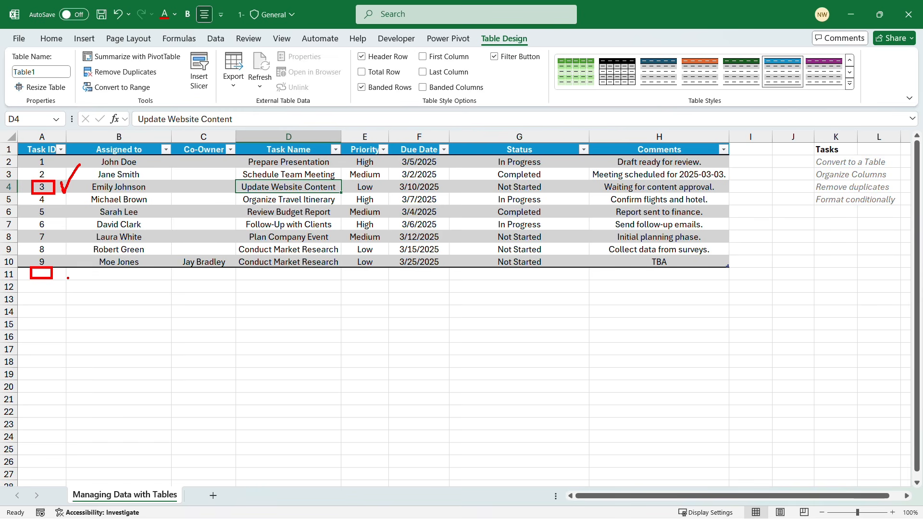
{"action": "mouse_move", "coordinate": [58, 272]}
{"action": "left_mouse_down"}
{"action": "mouse_move", "coordinate": [69, 284]}
{"action": "mouse_move", "coordinate": [54, 289]}
{"action": "left_mouse_up"}
{"action": "key", "text": "Escape"}
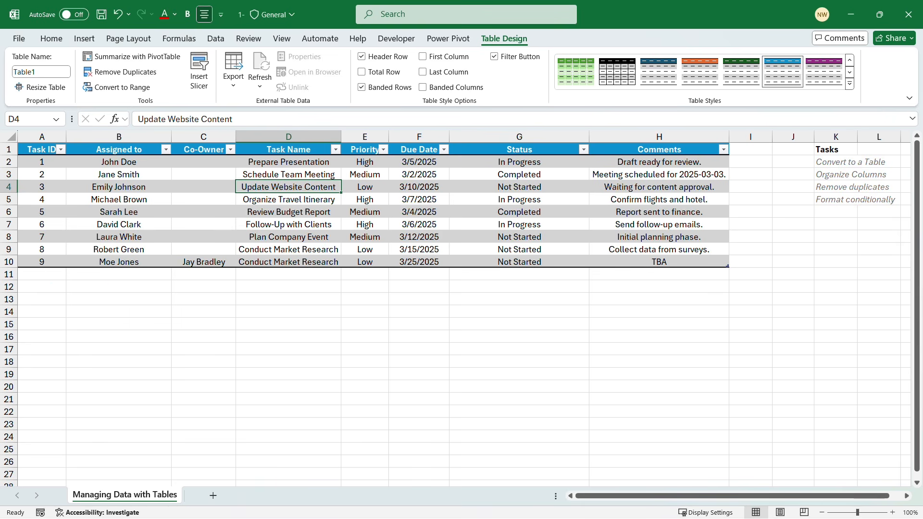
{"action": "left_click", "coordinate": [108, 275]}
{"action": "left_click", "coordinate": [105, 287]}
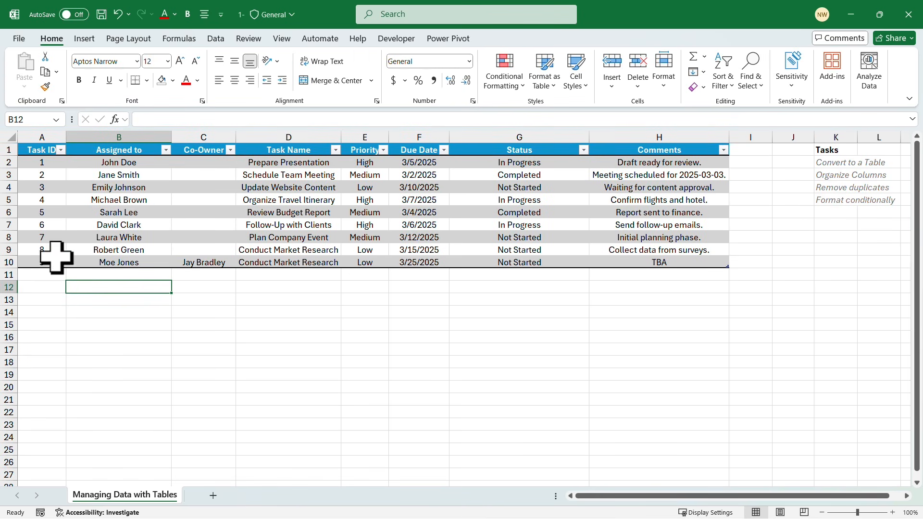
{"action": "left_click", "coordinate": [51, 275]}
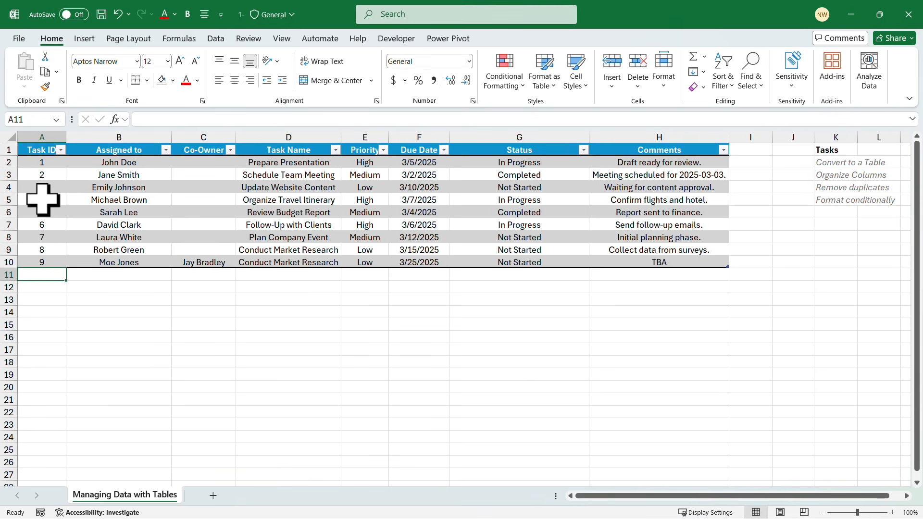
- Copy the Task ID 4 row and paste it into row 11, directly below the table's last entry
{"action": "left_click_drag", "start_coordinate": [42, 198], "coordinate": [614, 197]}
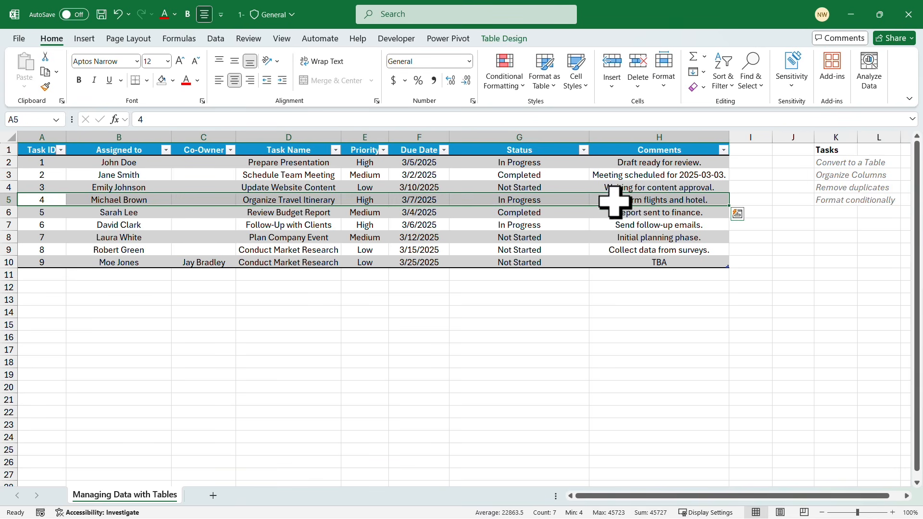
{"action": "right_click", "coordinate": [615, 192]}
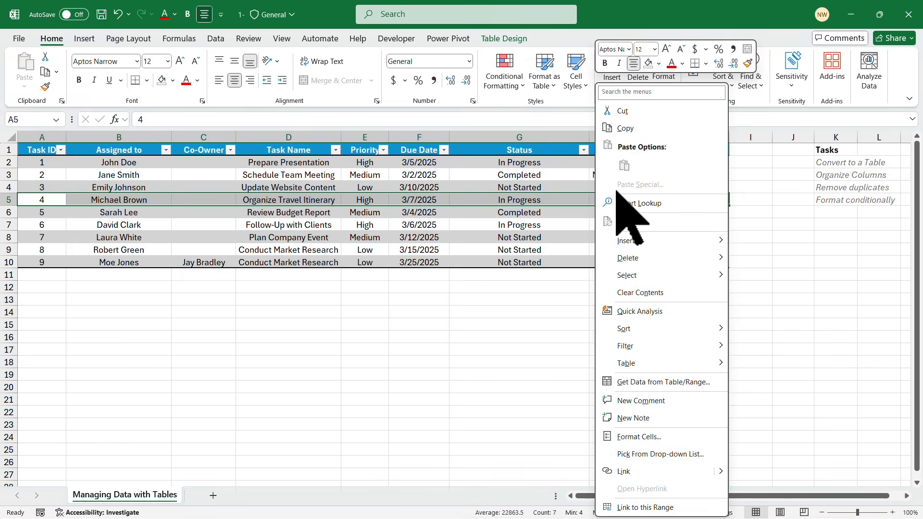
{"action": "left_click", "coordinate": [625, 129]}
{"action": "left_click", "coordinate": [45, 274]}
{"action": "right_click", "coordinate": [48, 275]}
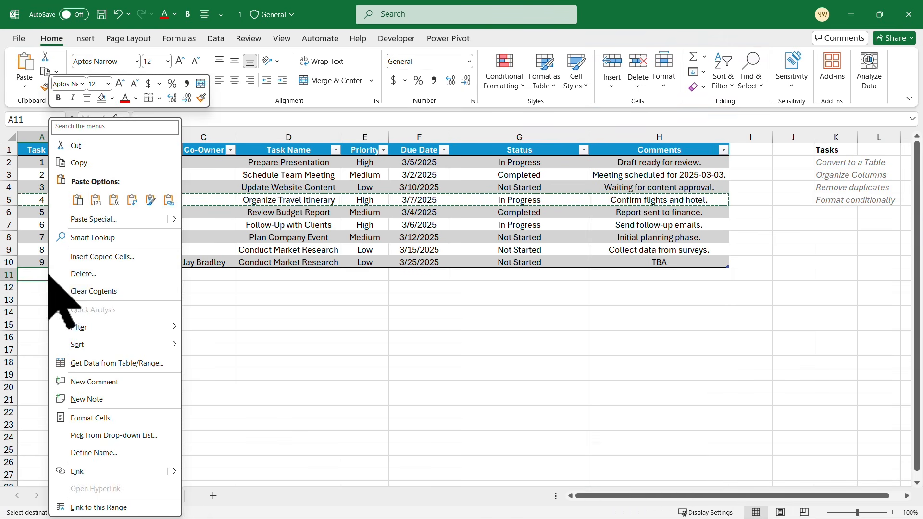
{"action": "left_click", "coordinate": [78, 199]}
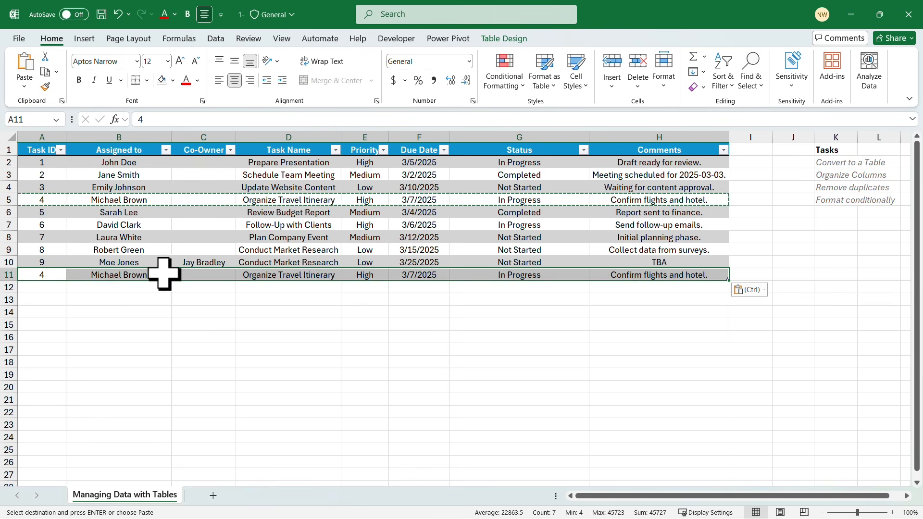
{"action": "left_click", "coordinate": [255, 241]}
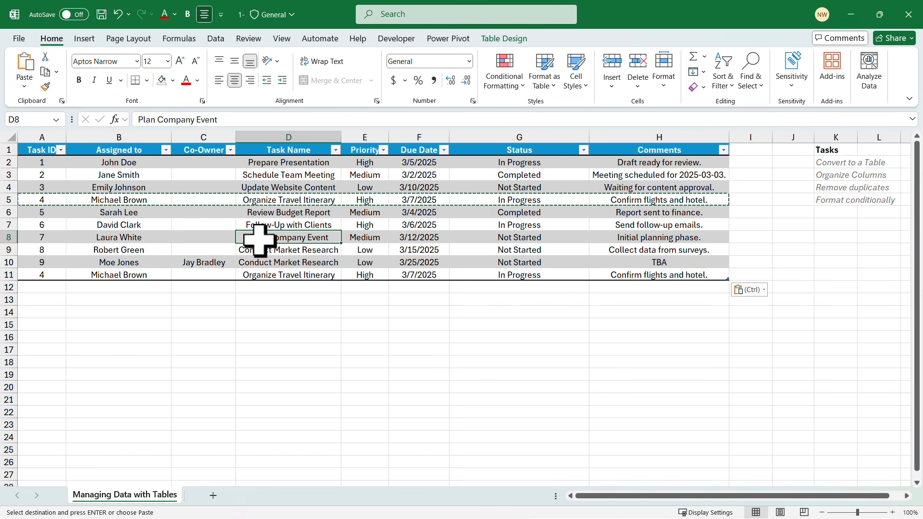
{"action": "key", "text": "Escape"}
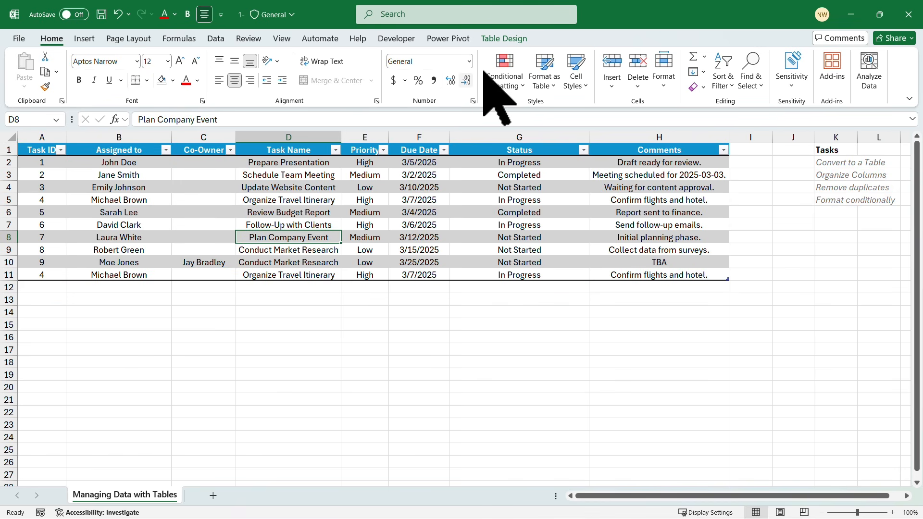
{"action": "left_click", "coordinate": [514, 39]}
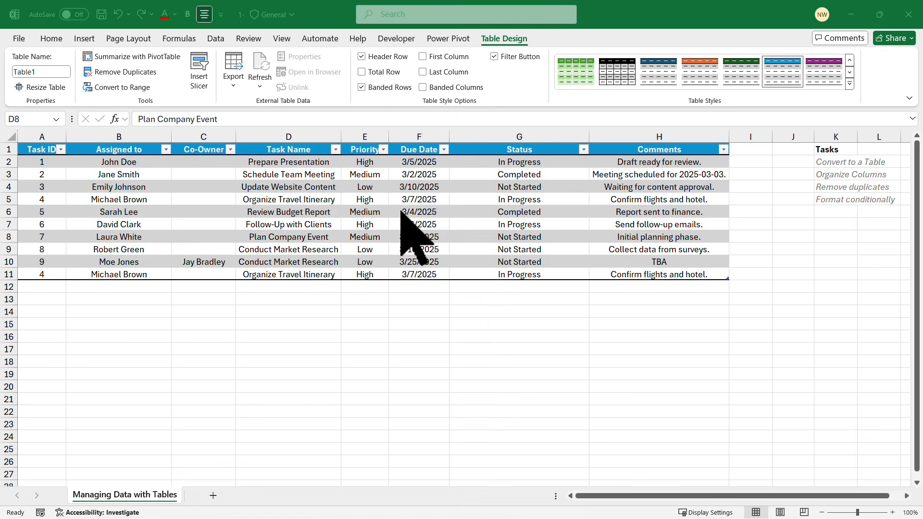
{"action": "left_click", "coordinate": [58, 41]}
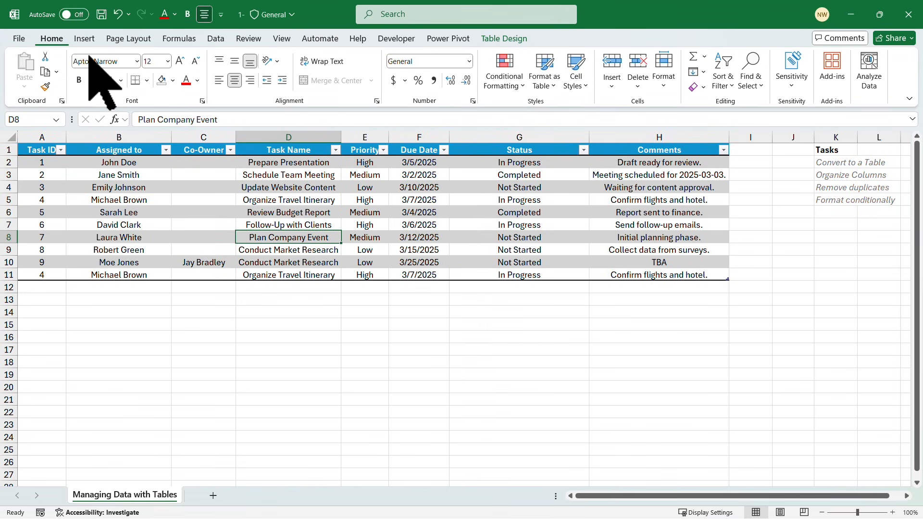
{"action": "left_click", "coordinate": [521, 85]}
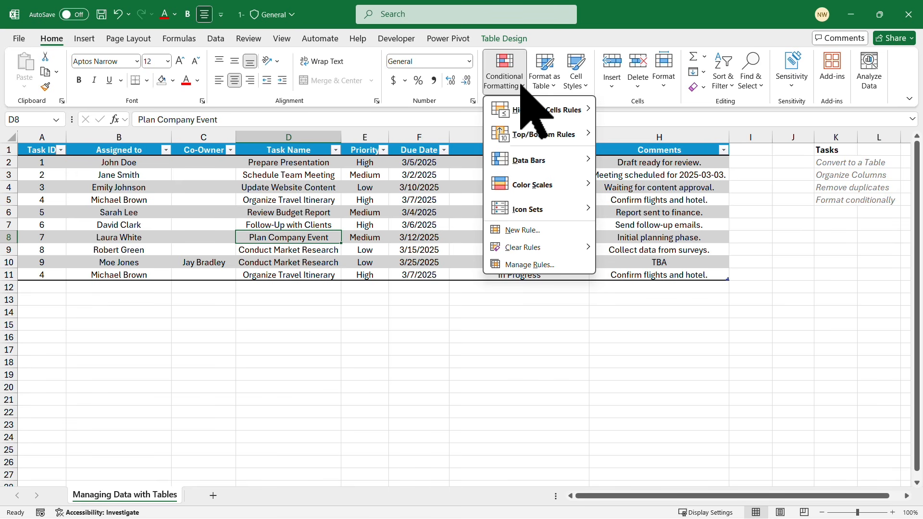
{"action": "mouse_move", "coordinate": [577, 112]}
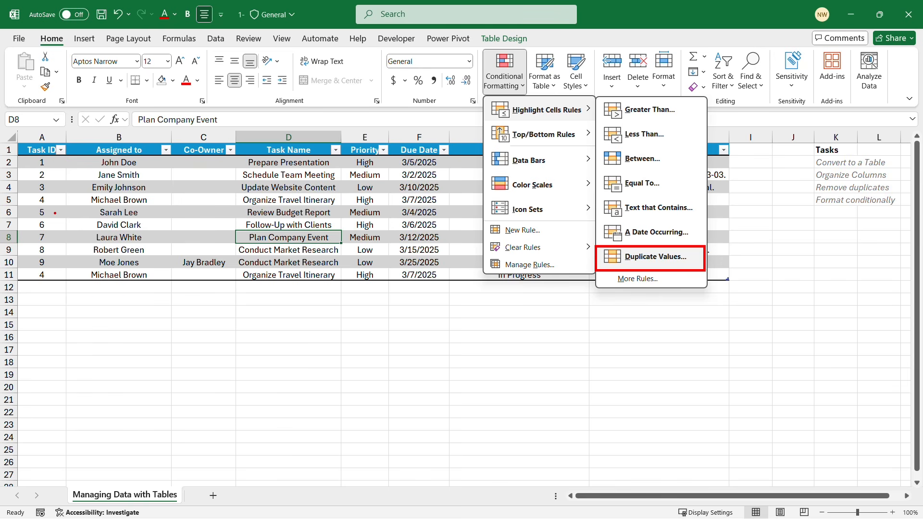
{"action": "left_click_drag", "start_coordinate": [51, 270], "coordinate": [56, 273]}
{"action": "mouse_move", "coordinate": [52, 197]}
{"action": "left_mouse_down"}
{"action": "mouse_move", "coordinate": [57, 205]}
{"action": "mouse_move", "coordinate": [75, 182]}
{"action": "left_mouse_up"}
{"action": "key", "text": "Escape"}
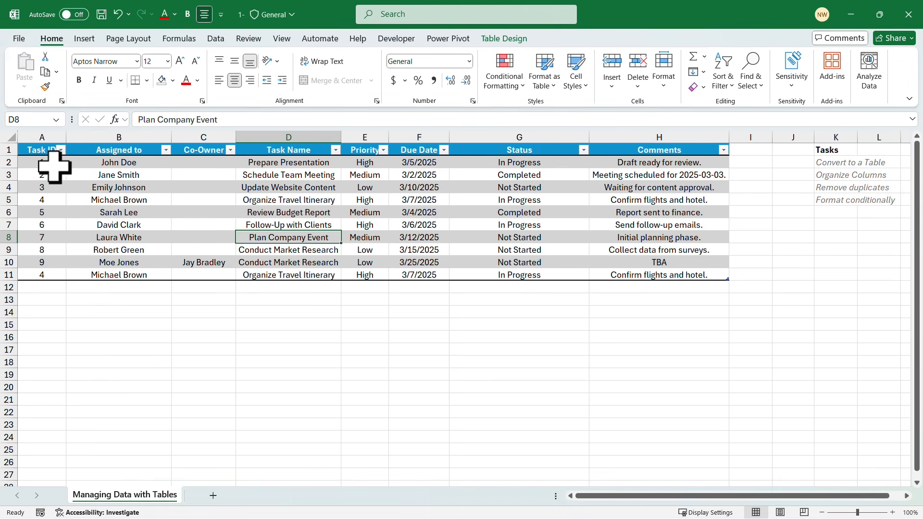
- Highlight duplicate values in the Task ID column, cells A2 to A11, with a conditional formatting rule using Light Red Fill
{"action": "left_click_drag", "start_coordinate": [51, 165], "coordinate": [46, 270]}
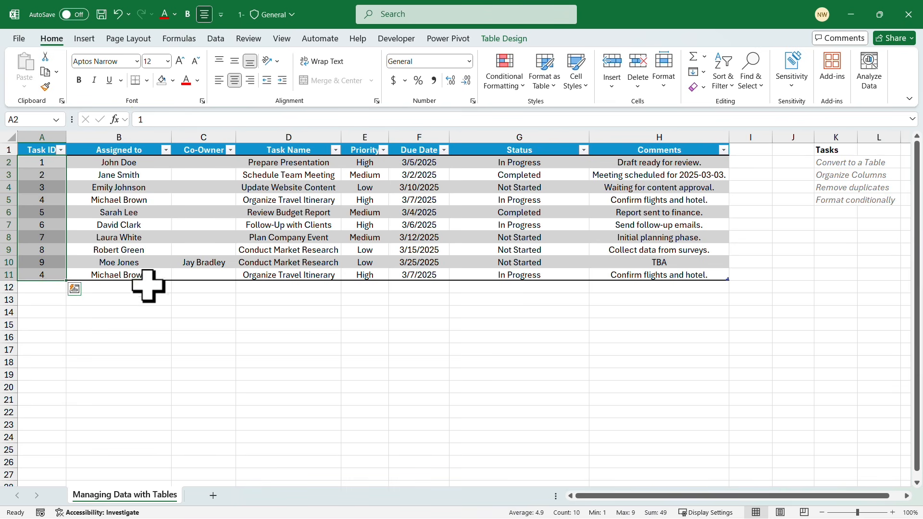
{"action": "left_click", "coordinate": [523, 85]}
{"action": "mouse_move", "coordinate": [538, 108]}
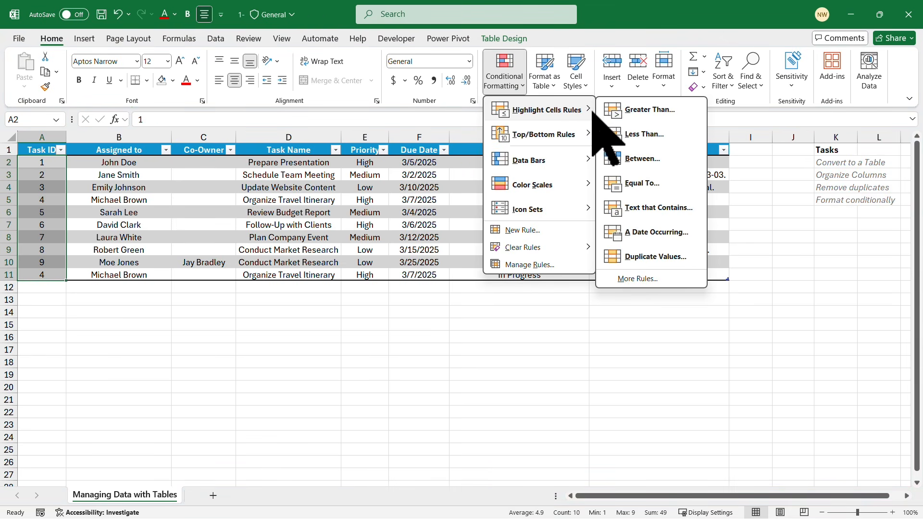
{"action": "left_click", "coordinate": [654, 256]}
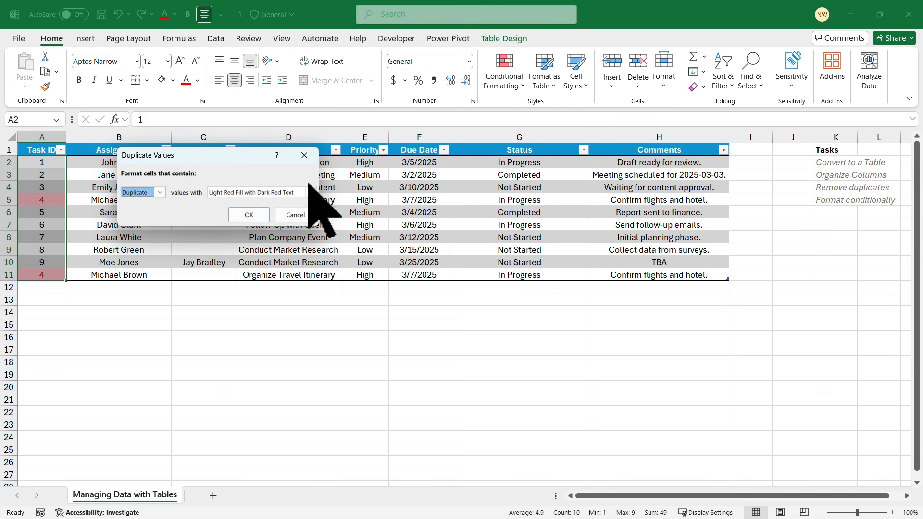
{"action": "left_click_drag", "start_coordinate": [225, 156], "coordinate": [208, 251]}
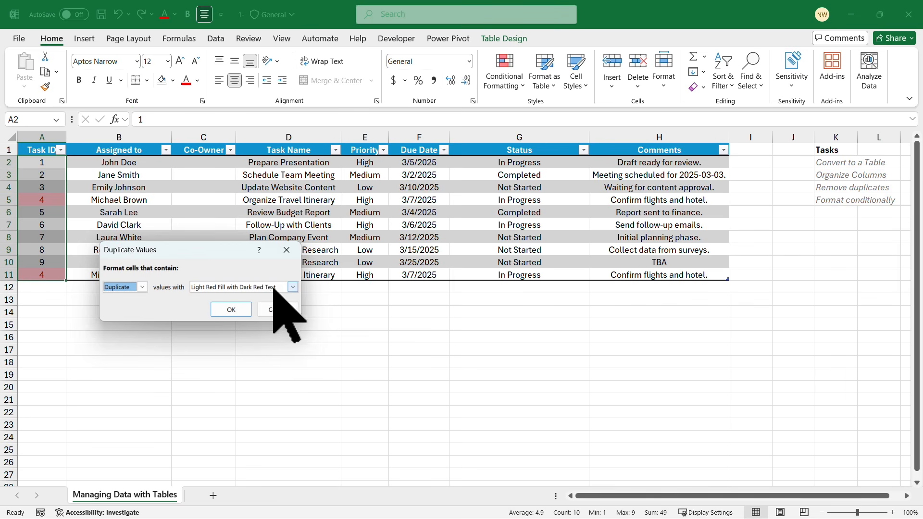
{"action": "left_click", "coordinate": [292, 288]}
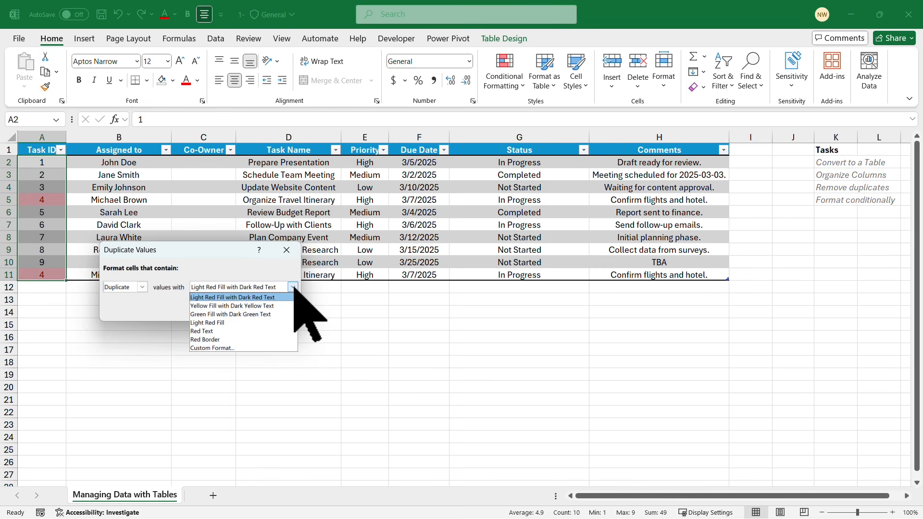
{"action": "left_click", "coordinate": [284, 306]}
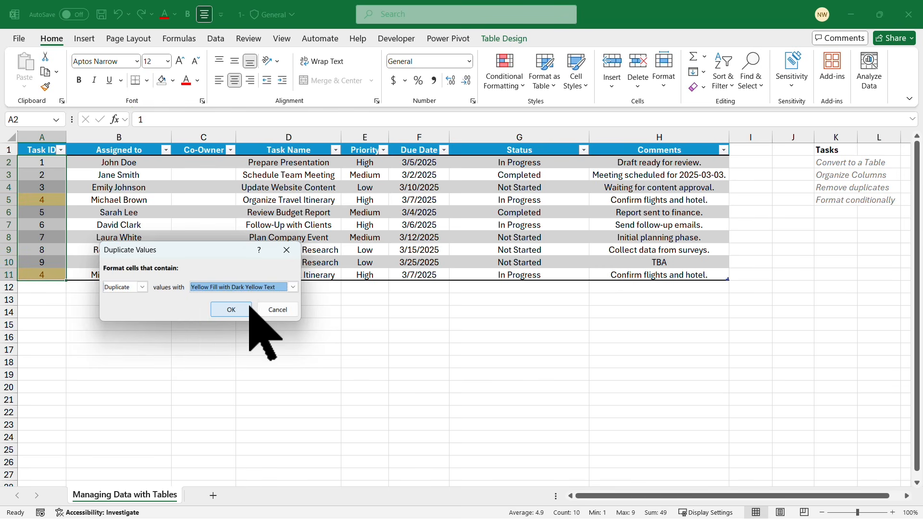
{"action": "left_click", "coordinate": [292, 287]}
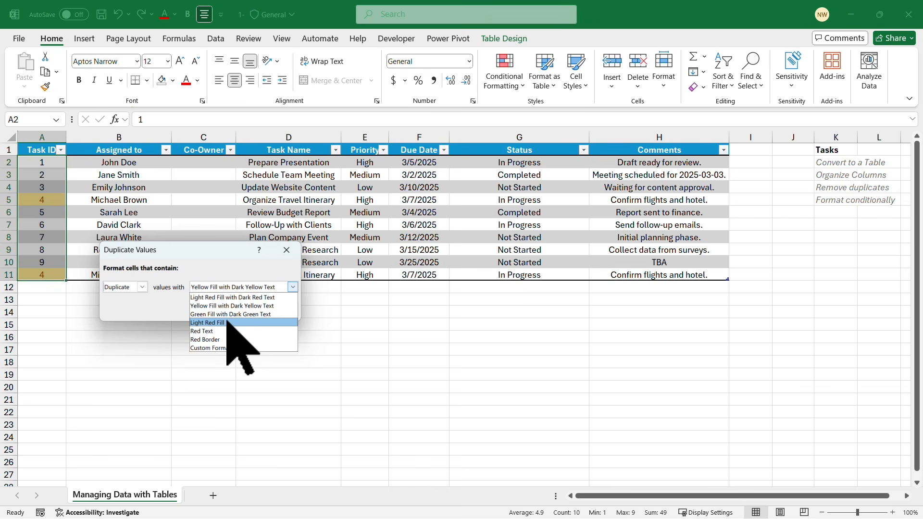
{"action": "left_click", "coordinate": [233, 321]}
{"action": "left_click", "coordinate": [293, 287]}
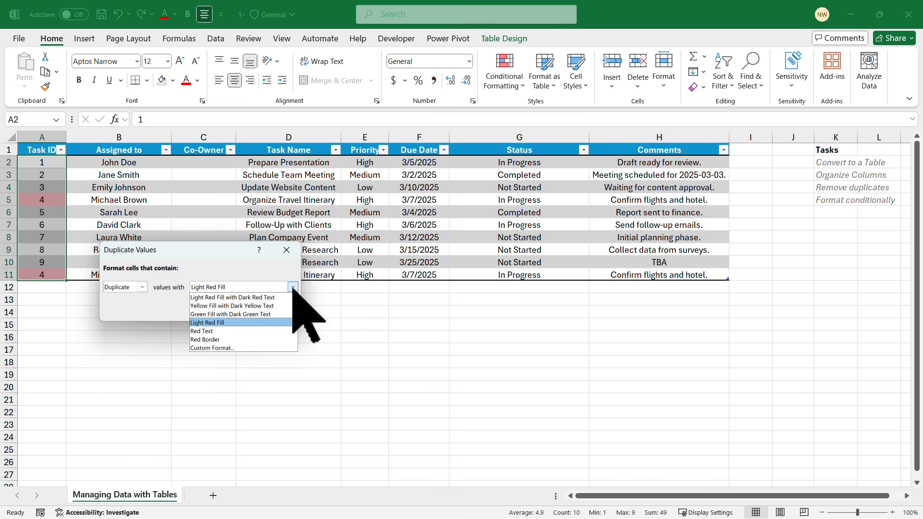
{"action": "left_click", "coordinate": [226, 267]}
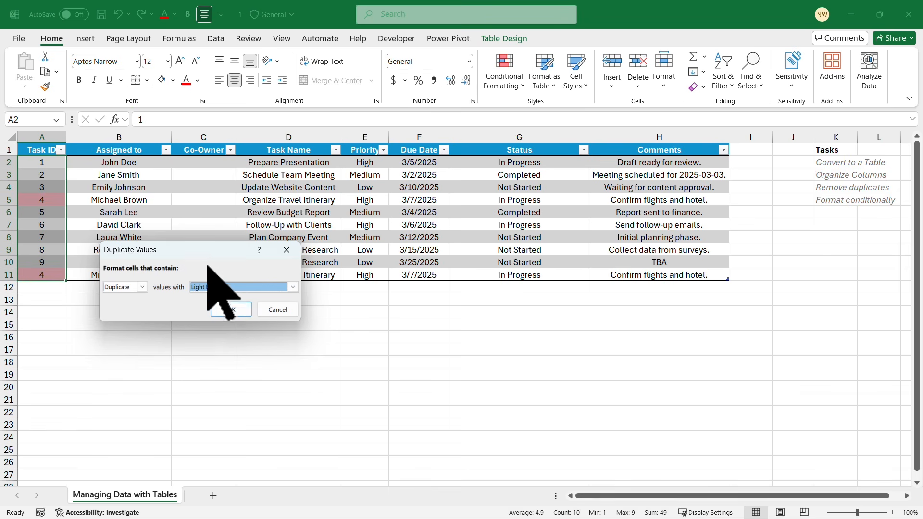
{"action": "left_click", "coordinate": [233, 310]}
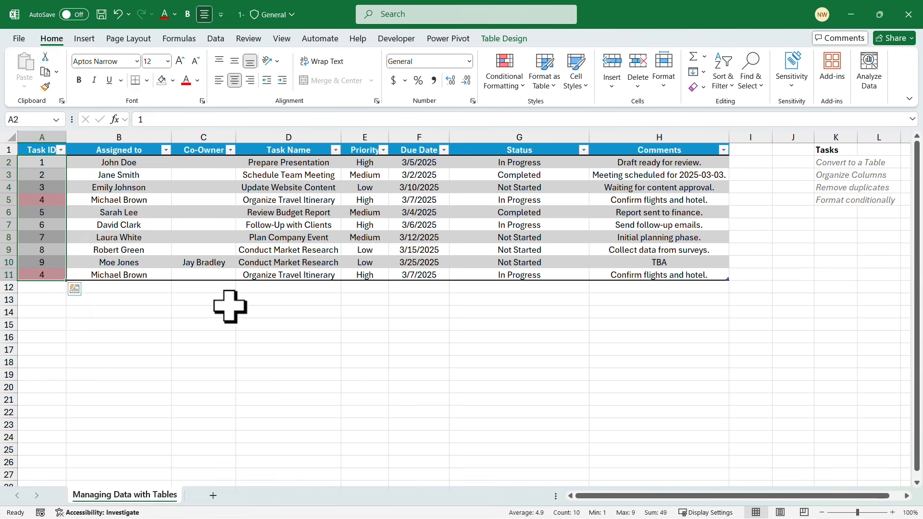
{"action": "left_click", "coordinate": [150, 232]}
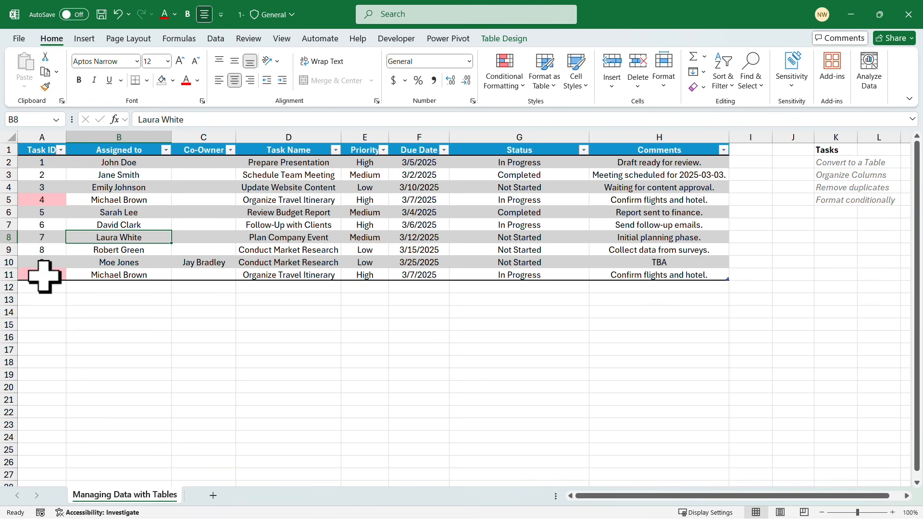
- Change row 11's Task ID to 10 and its Task Name to Follow-Up with Clients
{"action": "left_click", "coordinate": [9, 275]}
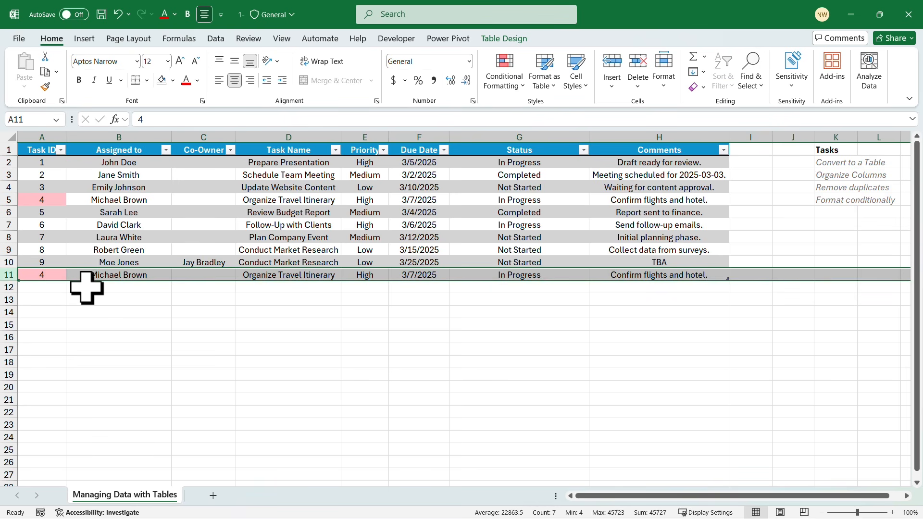
{"action": "left_click", "coordinate": [49, 275]}
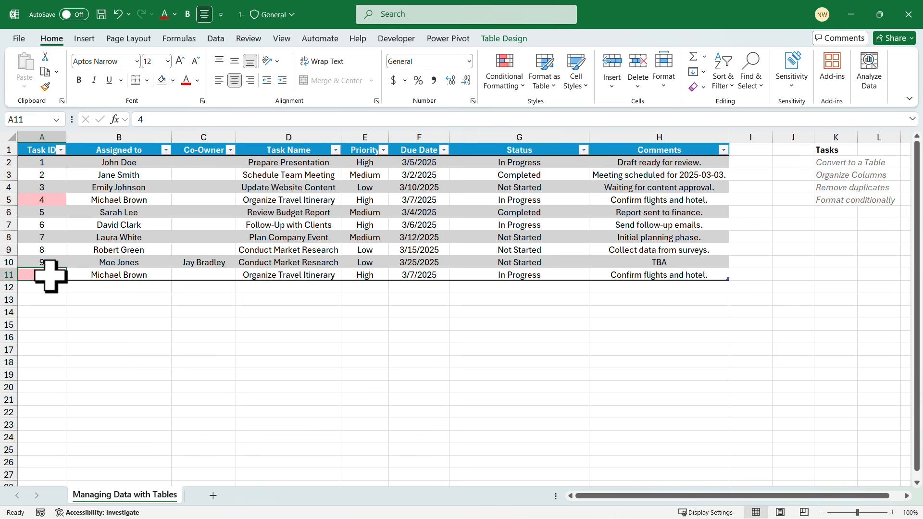
{"action": "type", "text": "10"}
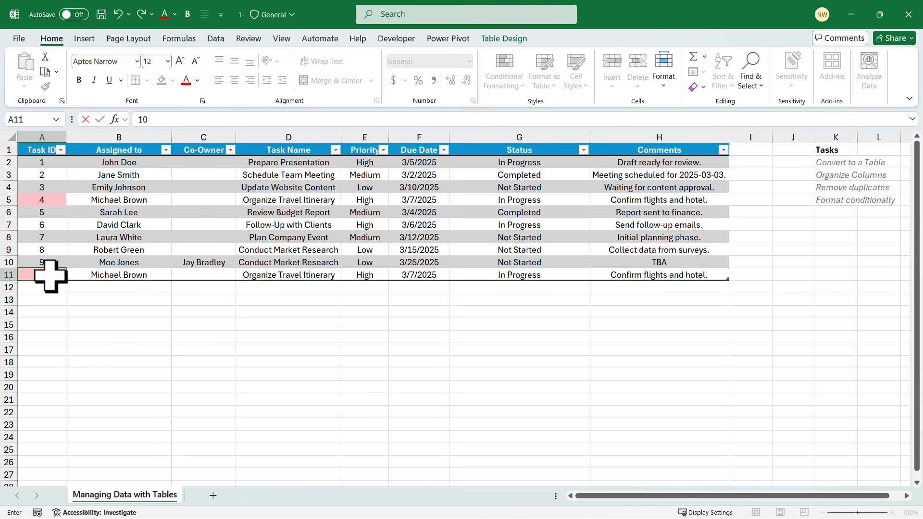
{"action": "key", "text": "Tab"}
{"action": "key", "text": "Tab"}
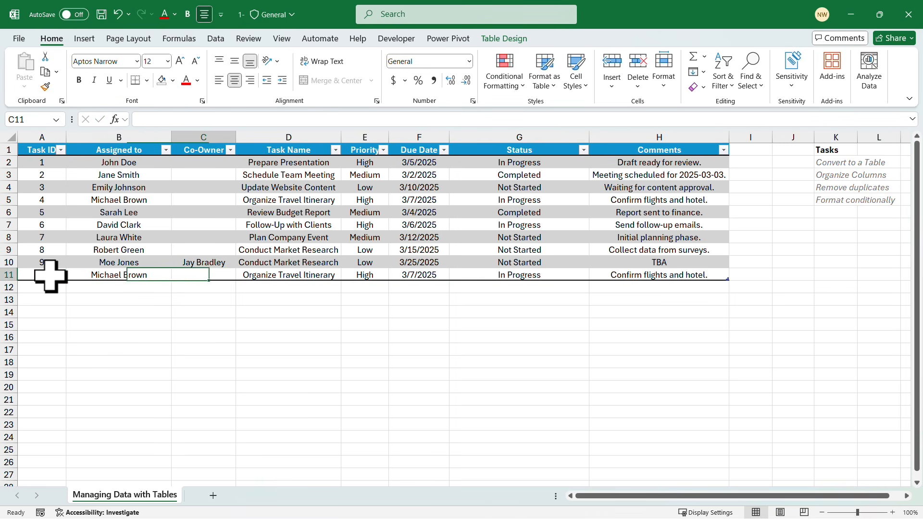
{"action": "key", "text": "Tab"}
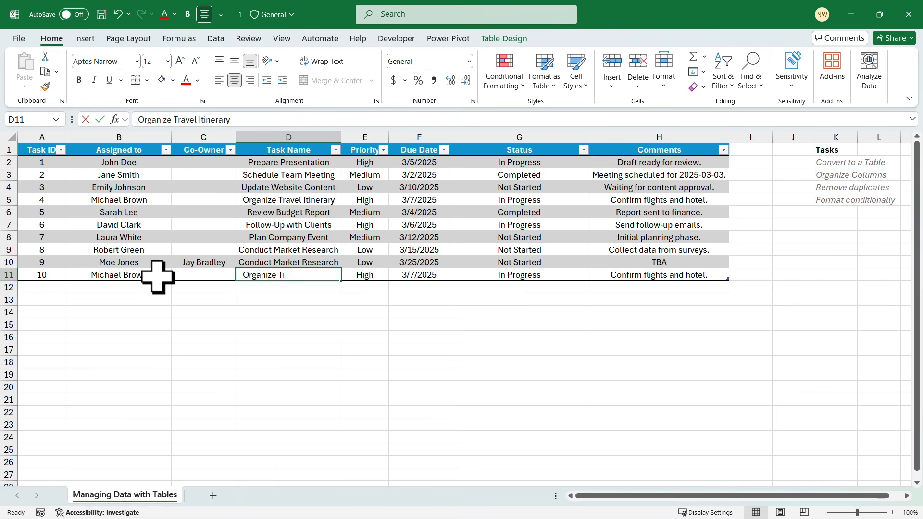
{"action": "type", "text": "f"}
{"action": "key", "text": "Tab"}
- In row 11, set the due date to 3/10 and the status to Not Started, and clear the comment
{"action": "key", "text": "Tab"}
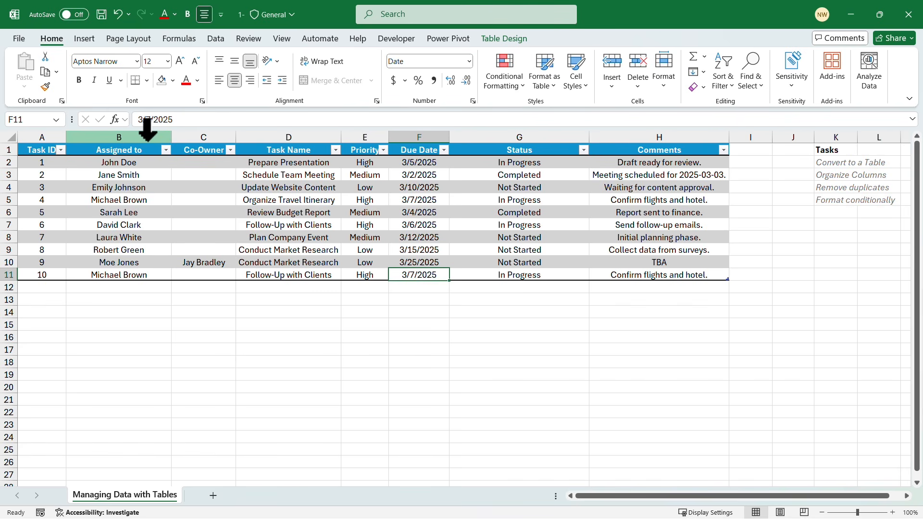
{"action": "type", "text": "3"}
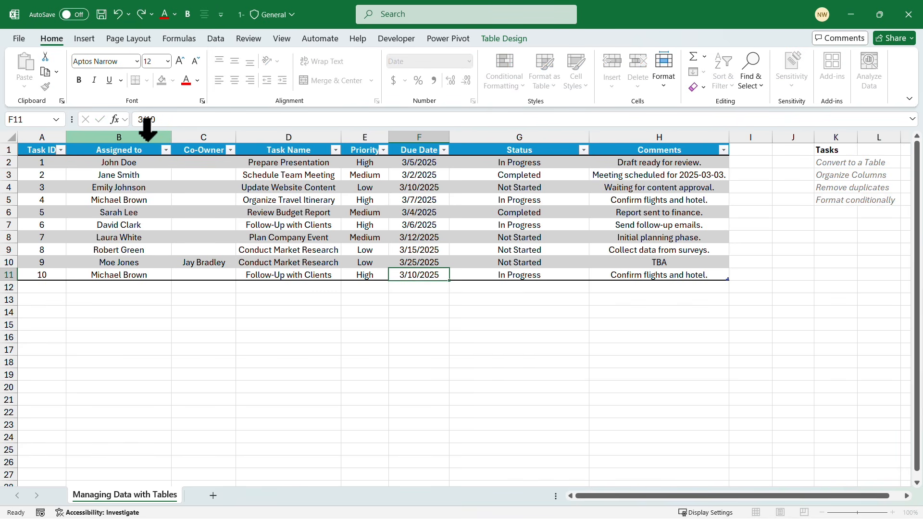
{"action": "type", "text": "/10"}
{"action": "key", "text": "Tab"}
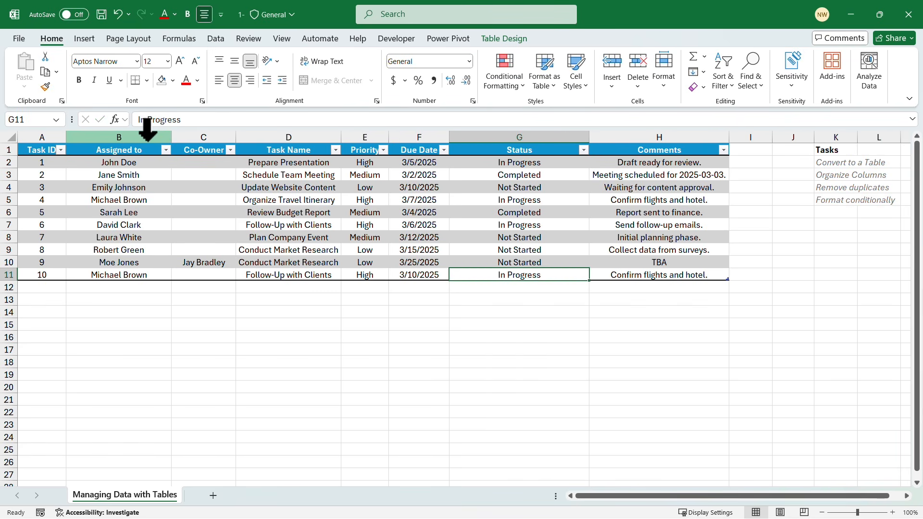
{"action": "type", "text": "n"}
{"action": "key", "text": "Tab"}
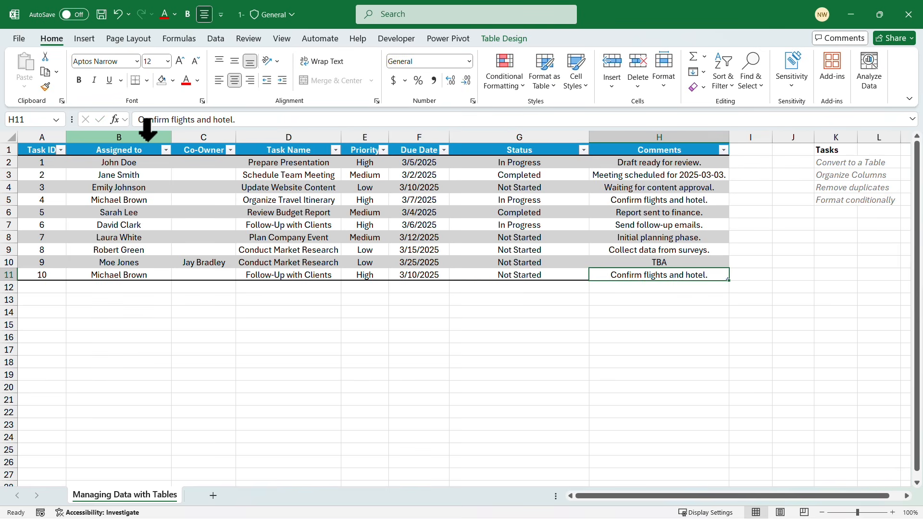
{"action": "key", "text": "Delete"}
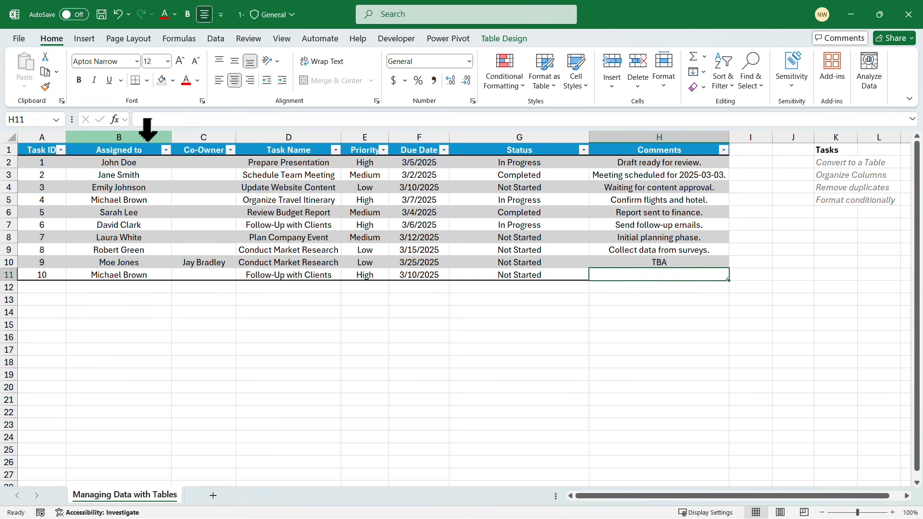
{"action": "left_click", "coordinate": [360, 229]}
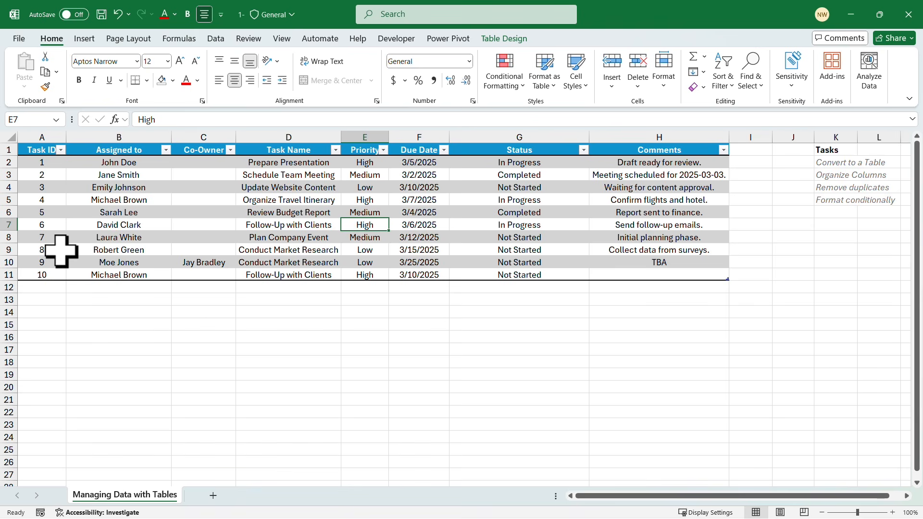
- Test the duplicate highlighting by entering Task ID 1 in row 7, and undo that entry
{"action": "left_click", "coordinate": [47, 224]}
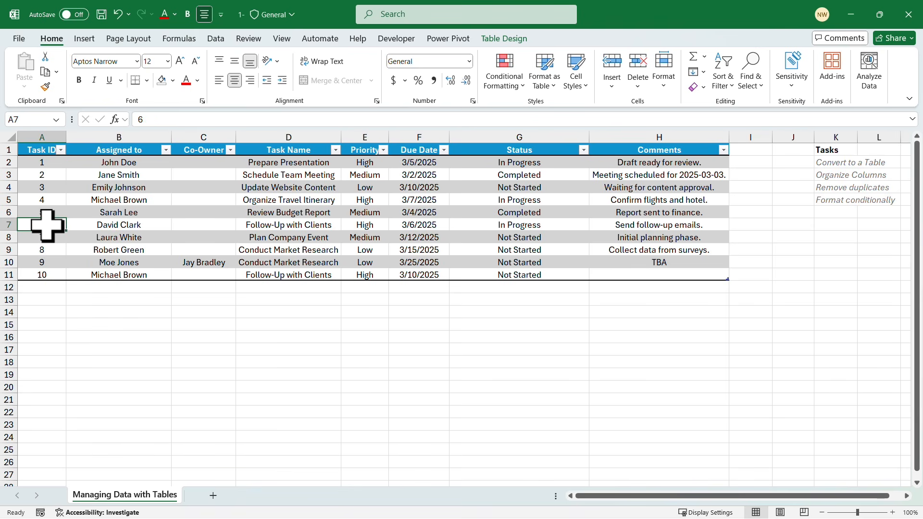
{"action": "type", "text": "1"}
{"action": "key", "text": "Return"}
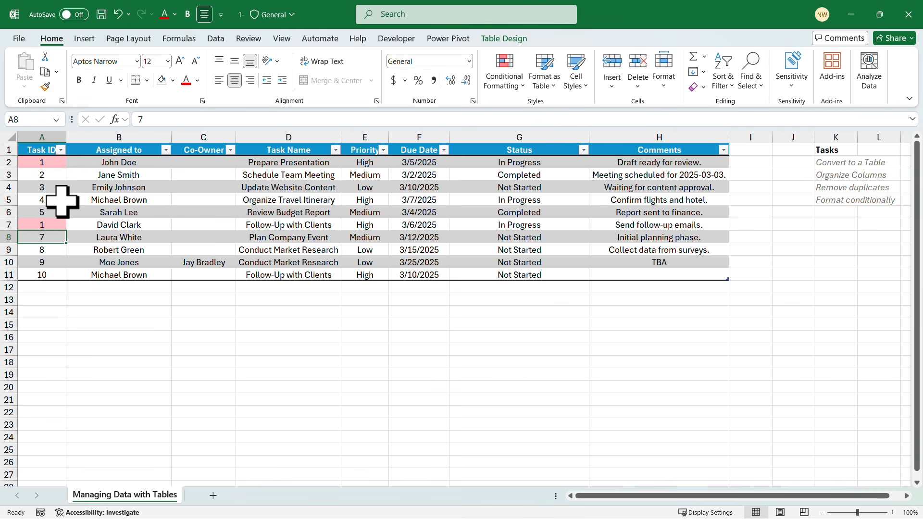
{"action": "key", "text": "ctrl+z"}
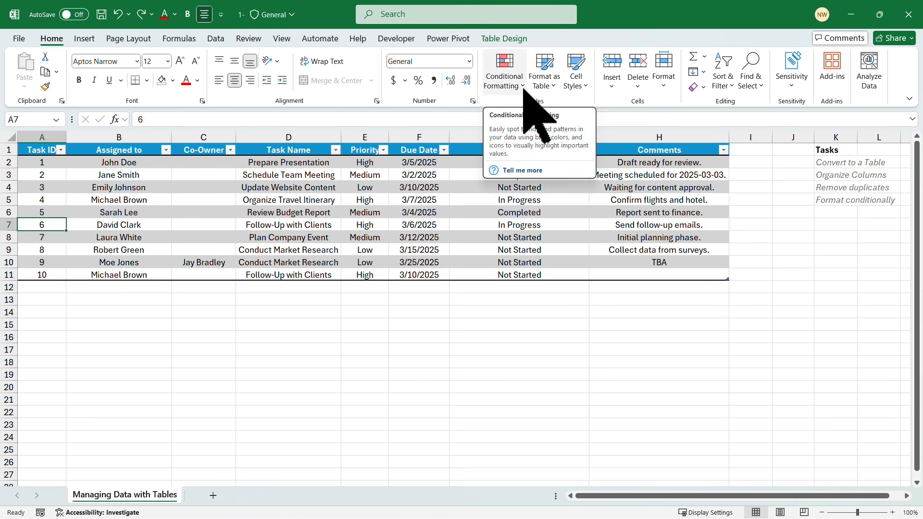
- Preview the data bar and color scale conditional formatting options for the Due Date column without applying any
{"action": "left_click", "coordinate": [500, 188]}
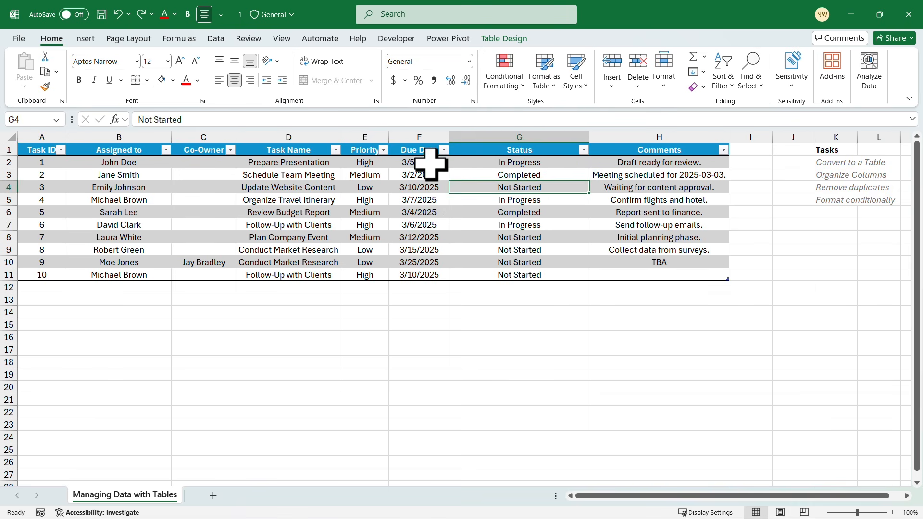
{"action": "left_click_drag", "start_coordinate": [427, 163], "coordinate": [430, 273]}
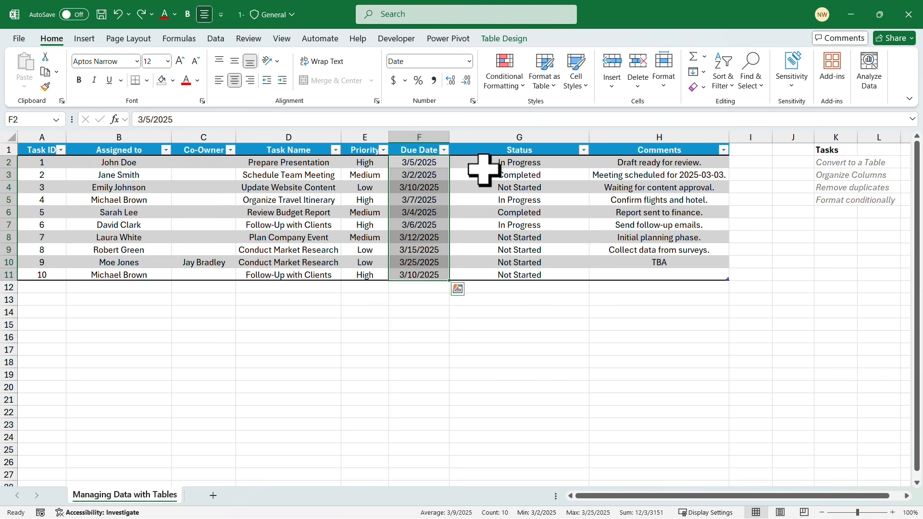
{"action": "left_click", "coordinate": [523, 86]}
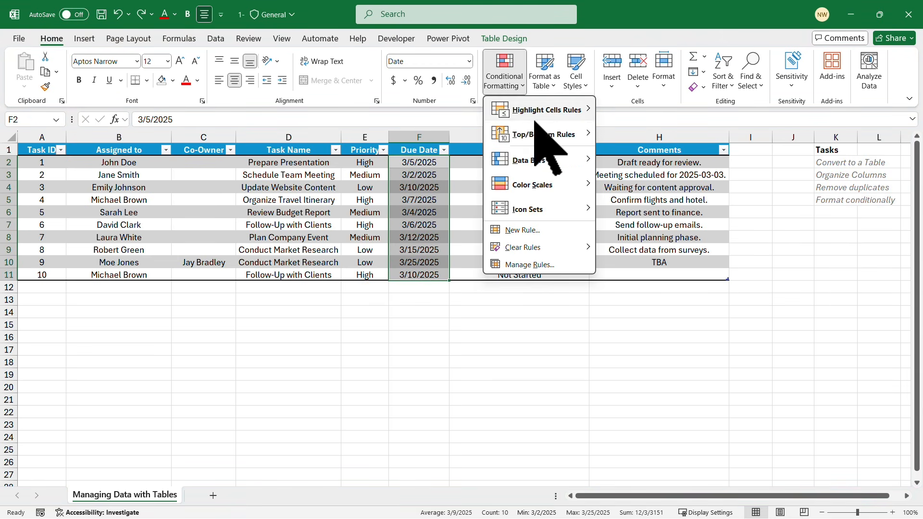
{"action": "mouse_move", "coordinate": [589, 162]}
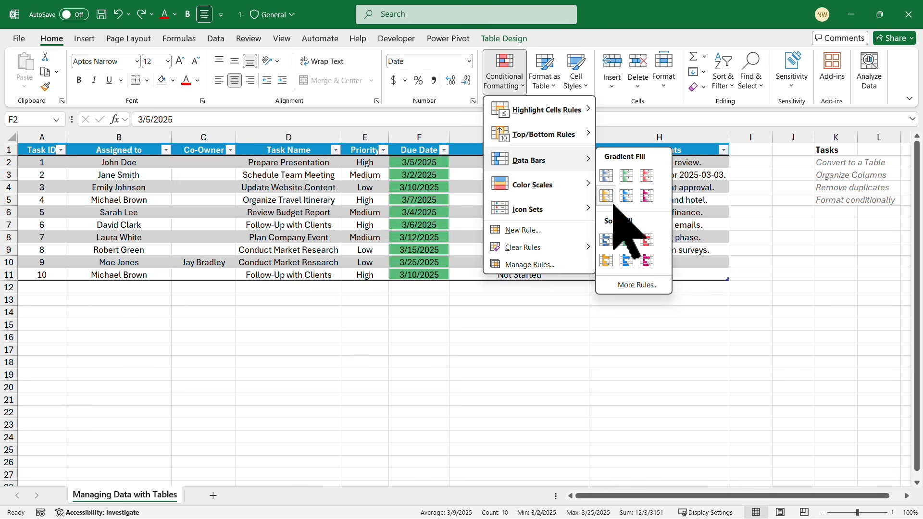
{"action": "mouse_move", "coordinate": [531, 182]}
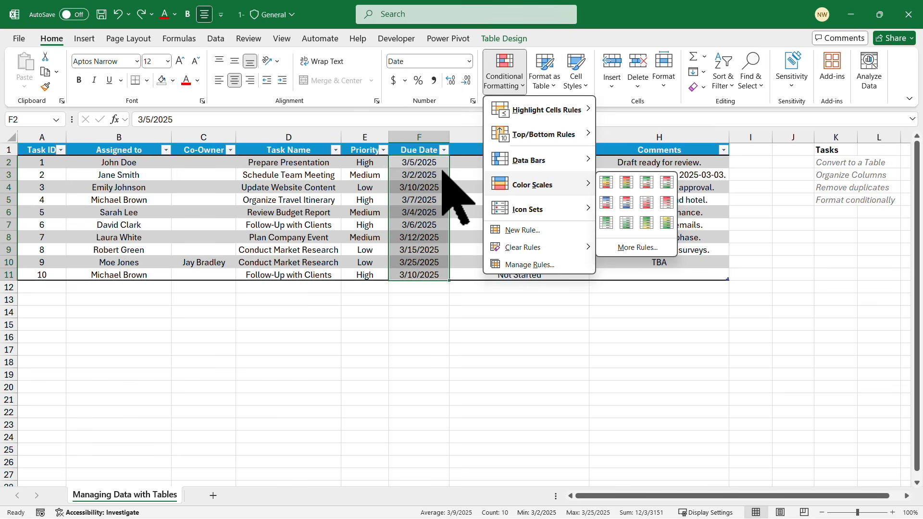
{"action": "left_click", "coordinate": [479, 164]}
{"action": "left_click", "coordinate": [518, 167]}
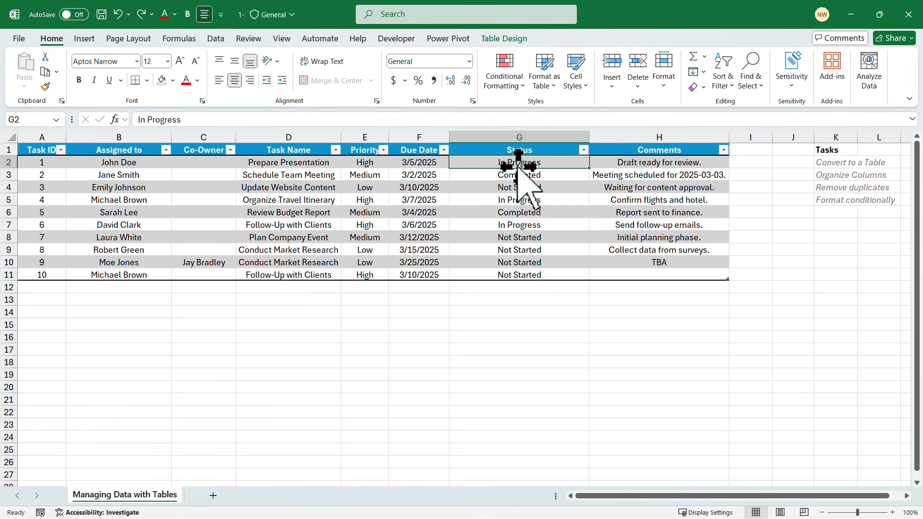
{"action": "left_click", "coordinate": [560, 196]}
- Add an Equal To conditional formatting rule to Status cells G2:G11 that gives Completed a green fill with dark green text
{"action": "left_click_drag", "start_coordinate": [536, 164], "coordinate": [532, 267]}
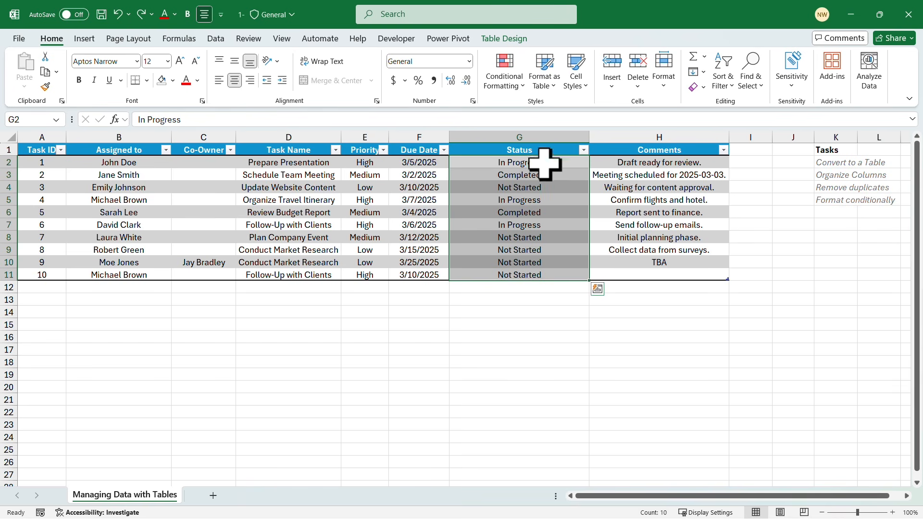
{"action": "left_click", "coordinate": [523, 87]}
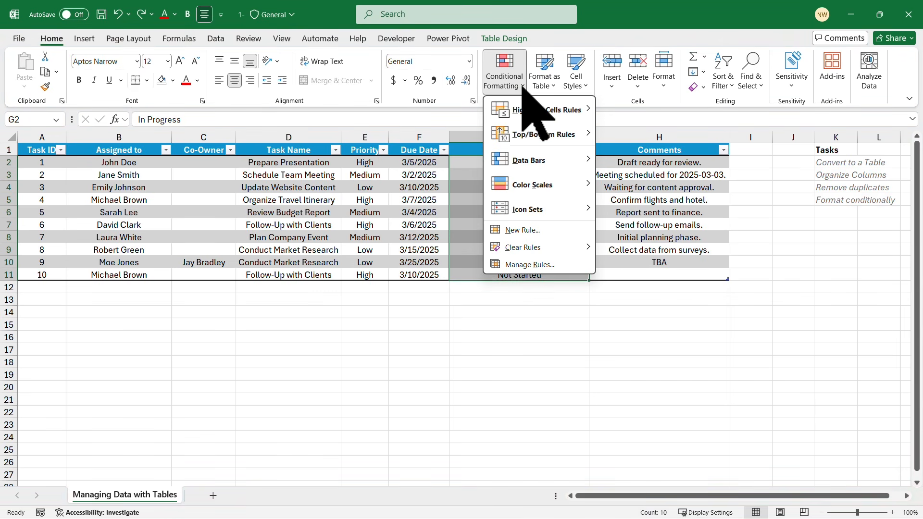
{"action": "mouse_move", "coordinate": [544, 109]}
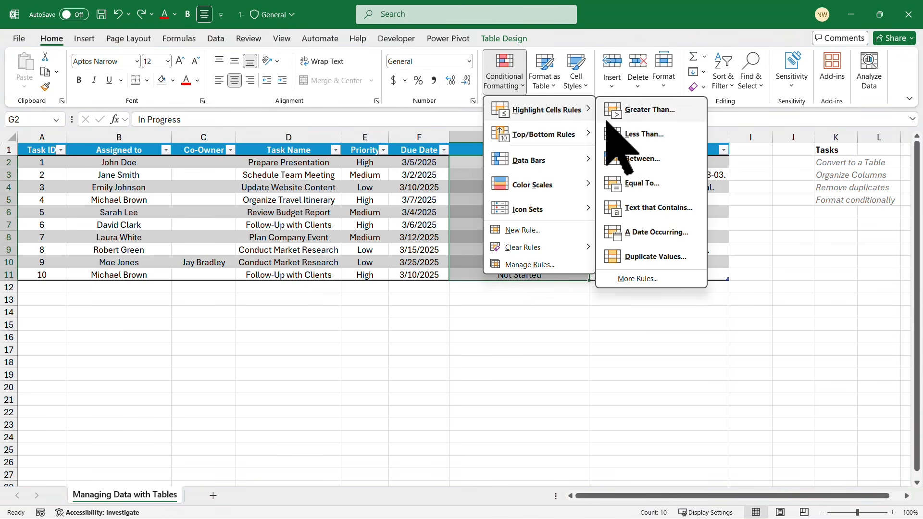
{"action": "left_click", "coordinate": [645, 183]}
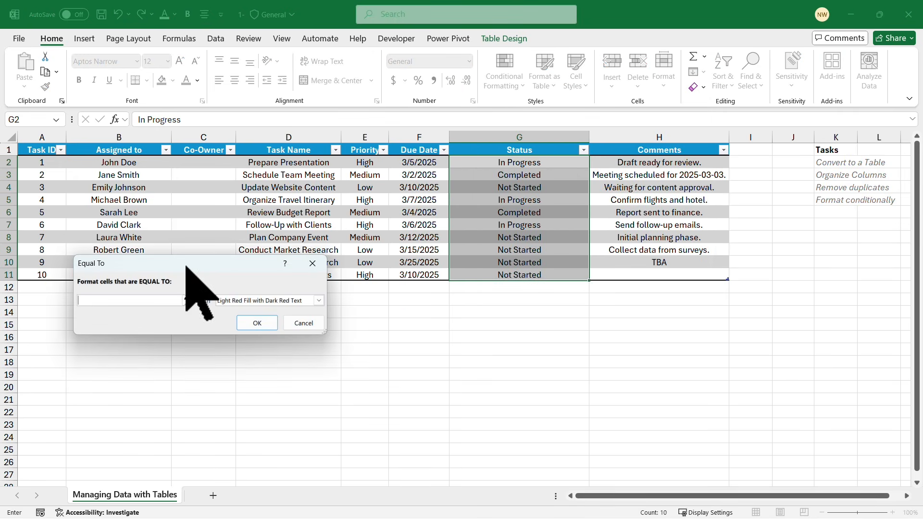
{"action": "left_click_drag", "start_coordinate": [185, 260], "coordinate": [497, 265]}
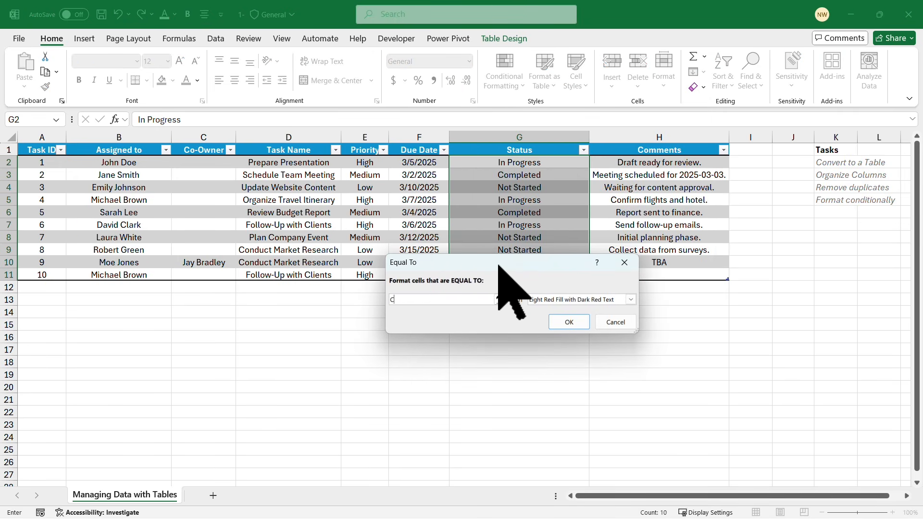
{"action": "type", "text": "Completed"}
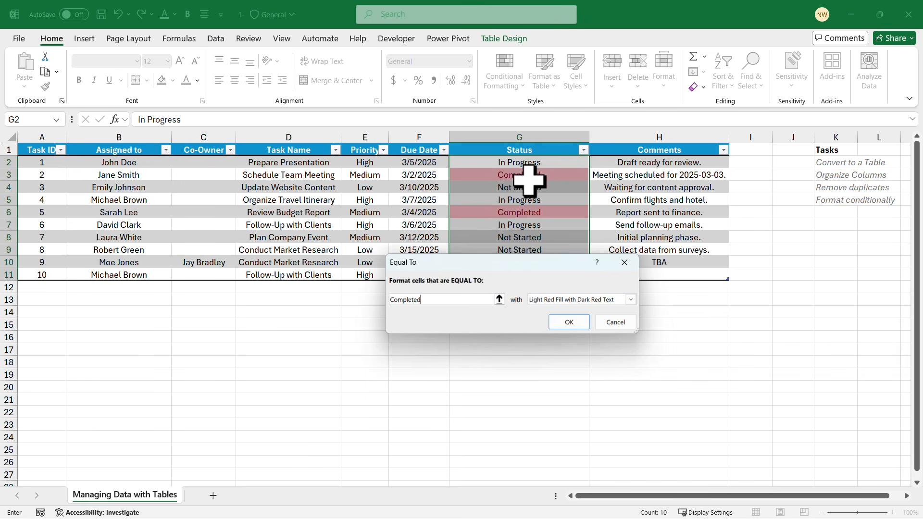
{"action": "left_click", "coordinate": [630, 300]}
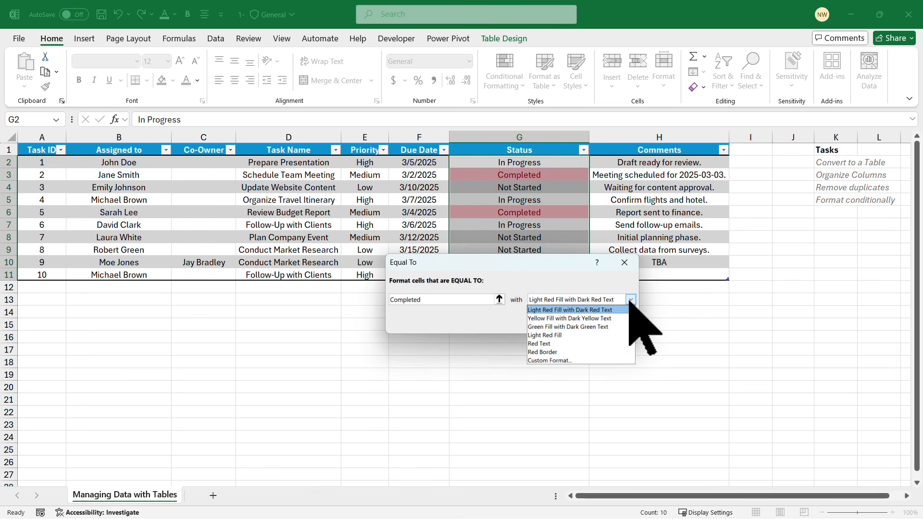
{"action": "left_click", "coordinate": [573, 326]}
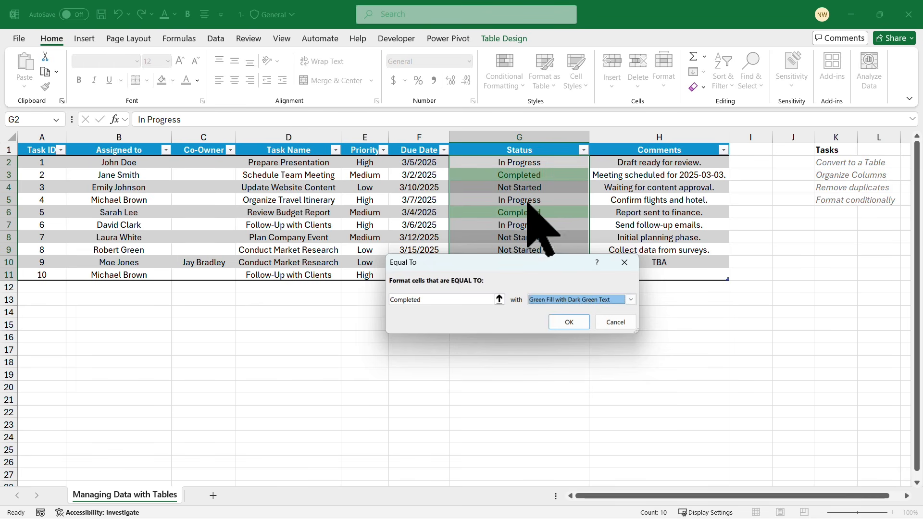
{"action": "left_click", "coordinate": [568, 322]}
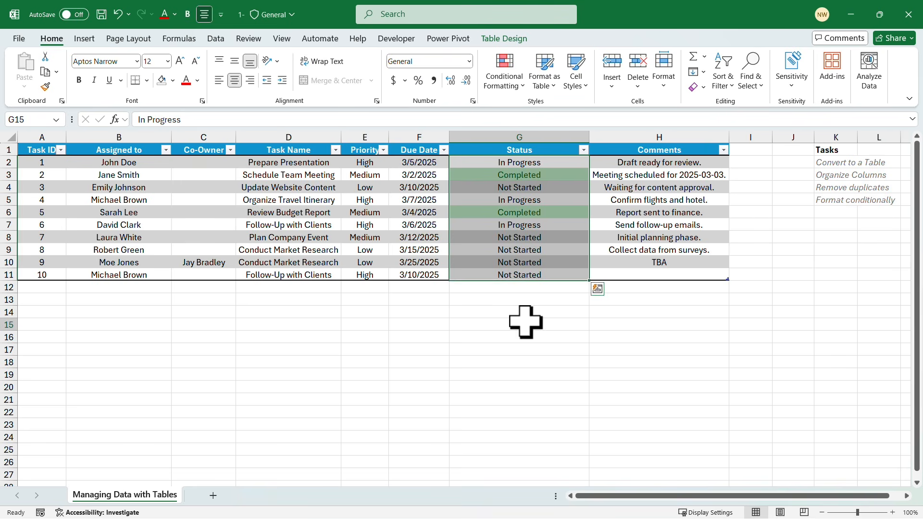
{"action": "left_click", "coordinate": [525, 322]}
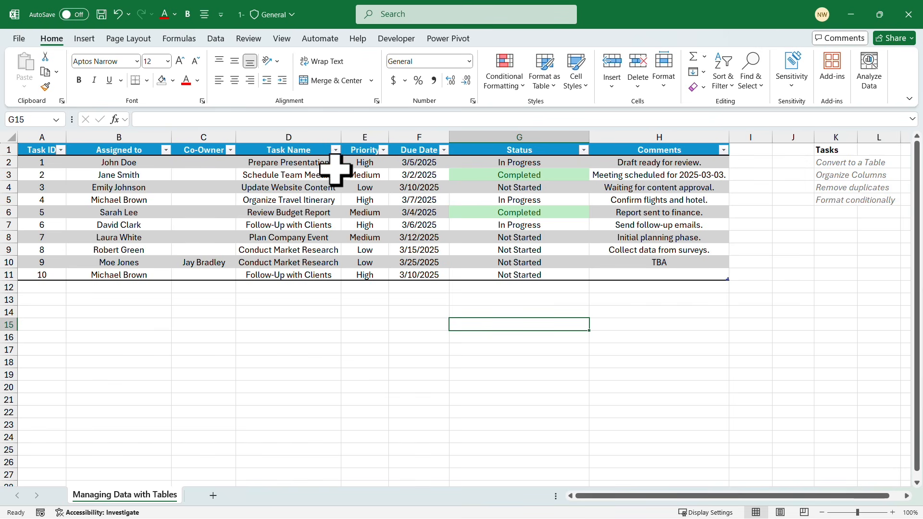
- Add an Equal To conditional formatting rule to Priority cells E2:E11 that shows High in red text
{"action": "left_click_drag", "start_coordinate": [371, 166], "coordinate": [369, 270]}
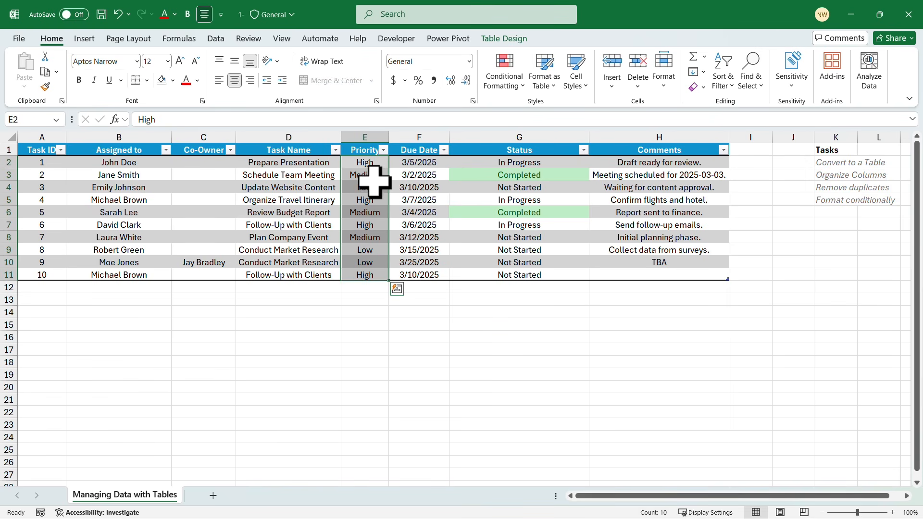
{"action": "left_click", "coordinate": [519, 84]}
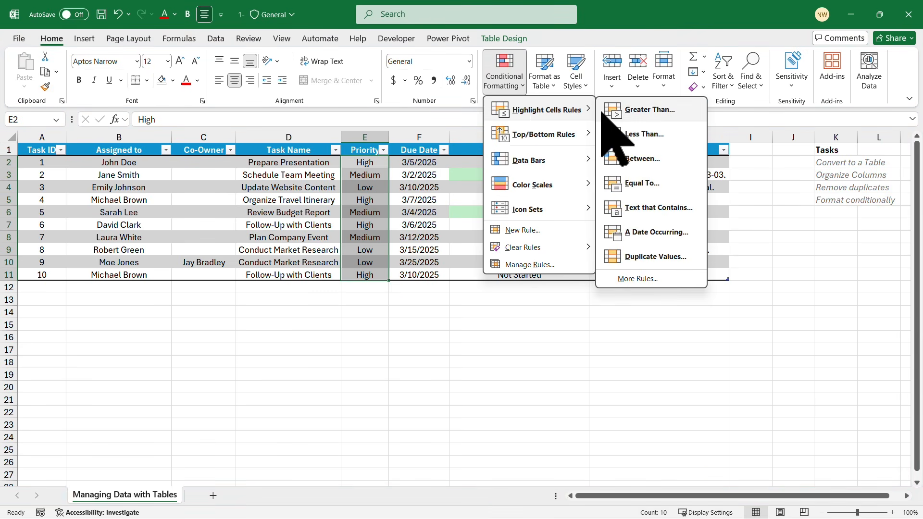
{"action": "left_click", "coordinate": [646, 211]}
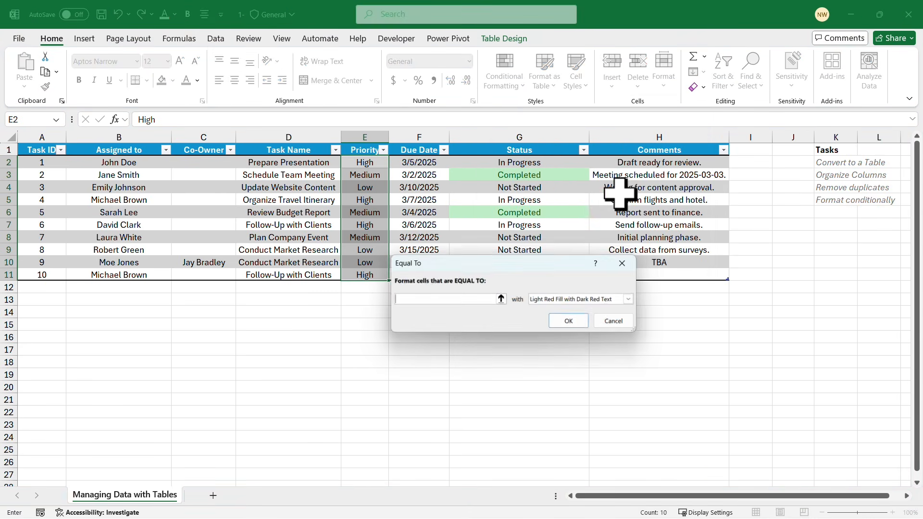
{"action": "type", "text": "Hi"}
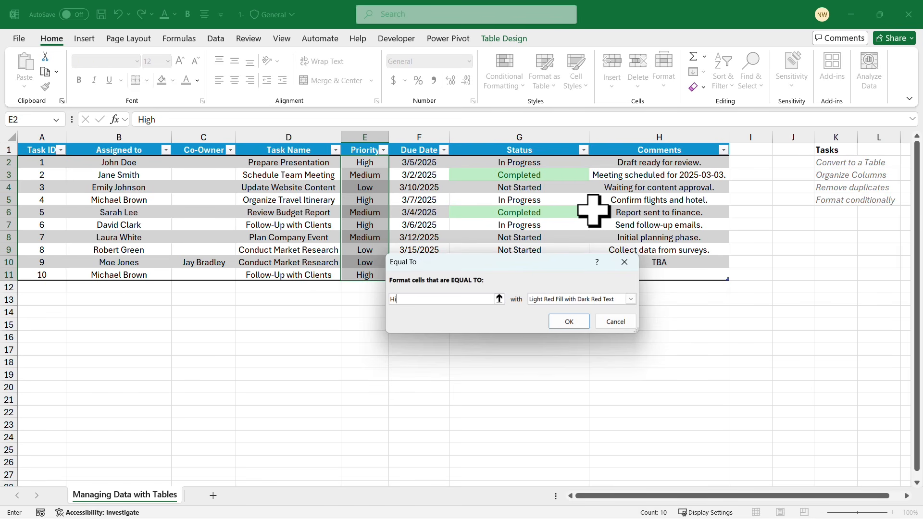
{"action": "type", "text": "gh"}
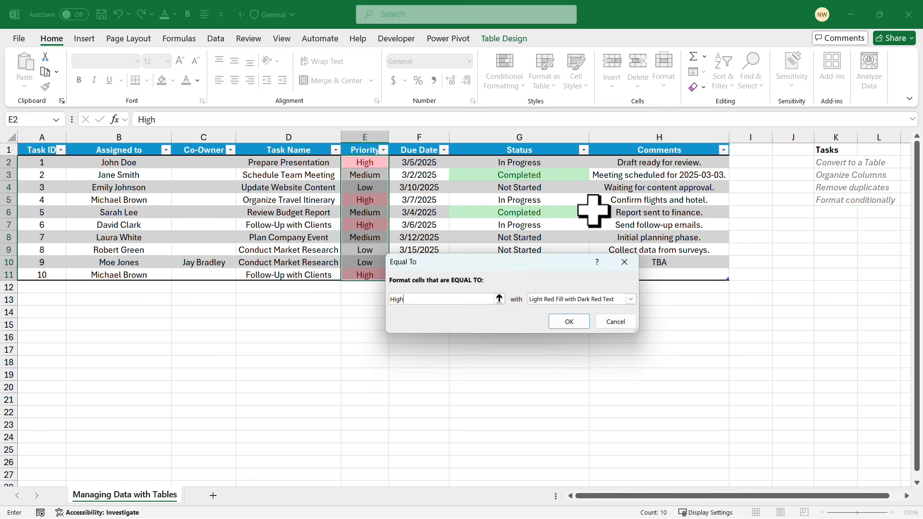
{"action": "left_click", "coordinate": [630, 299]}
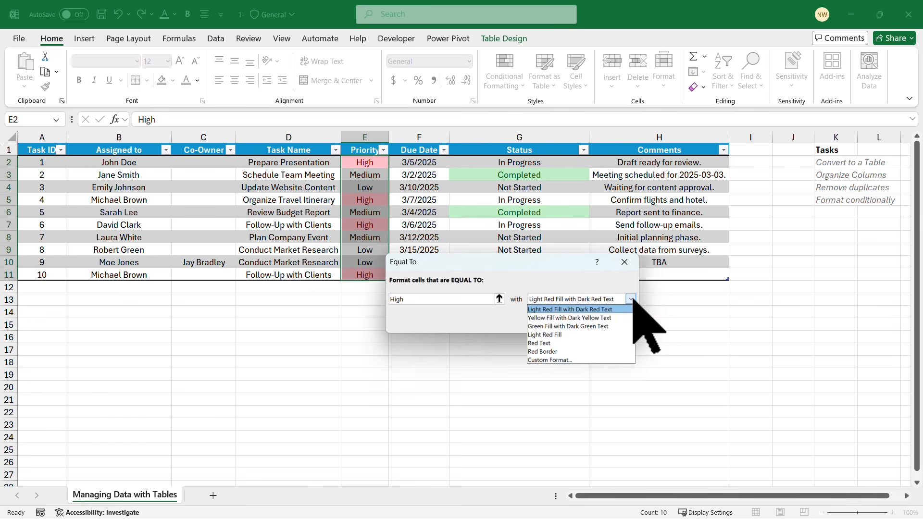
{"action": "left_click", "coordinate": [553, 343]}
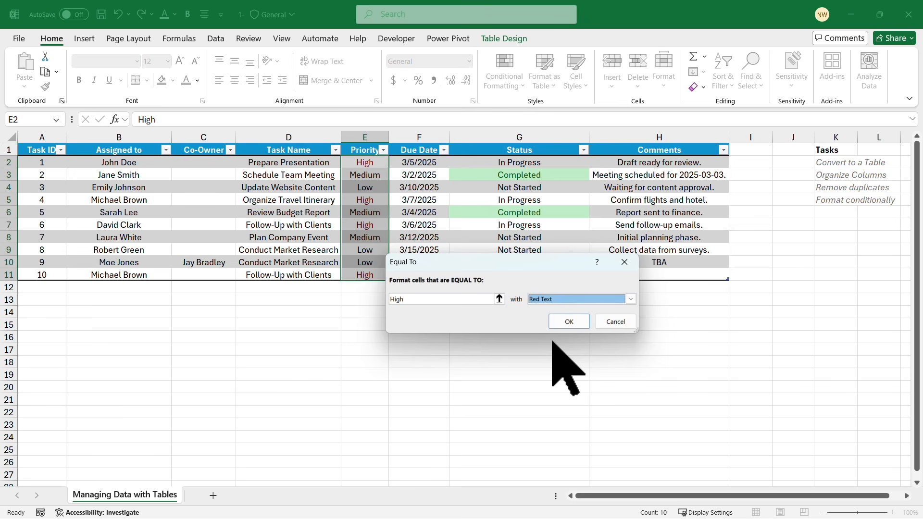
{"action": "left_click", "coordinate": [566, 320]}
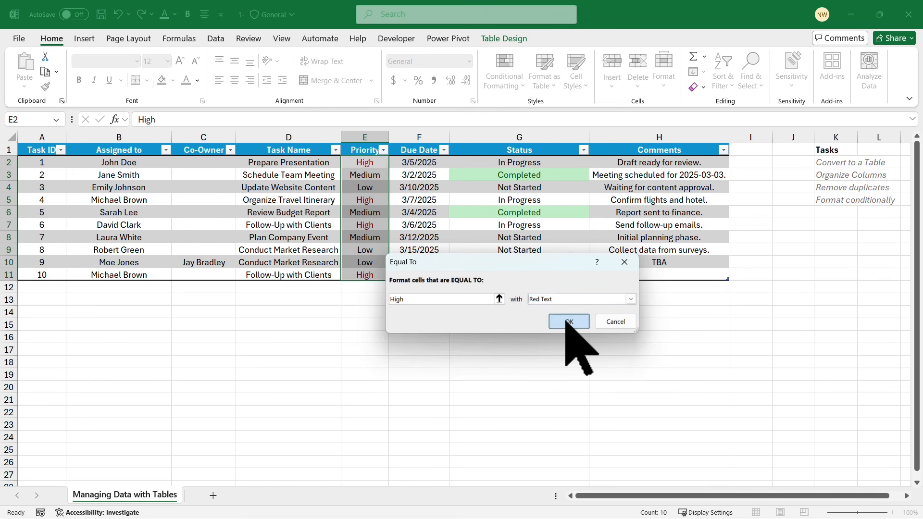
{"action": "left_click", "coordinate": [209, 209]}
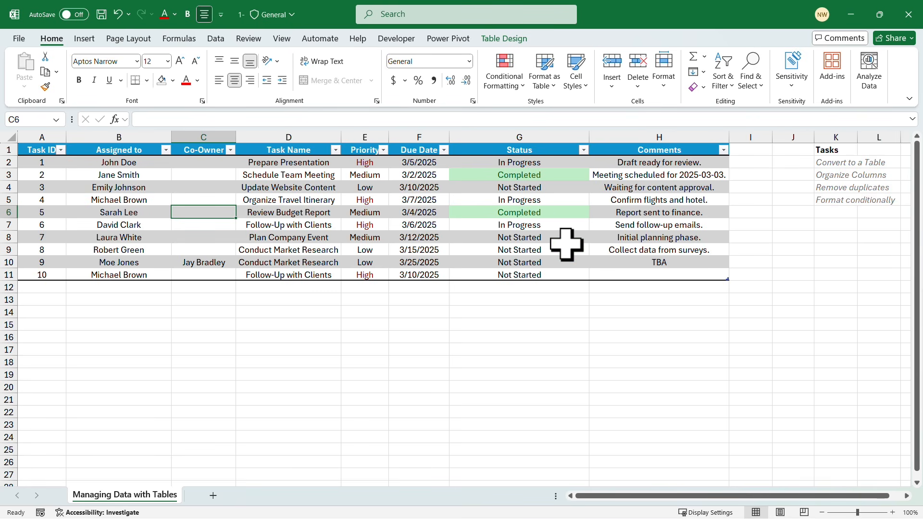
{"action": "scroll", "coordinate": [566, 244], "scroll_direction": "down", "scroll_amount": 7}
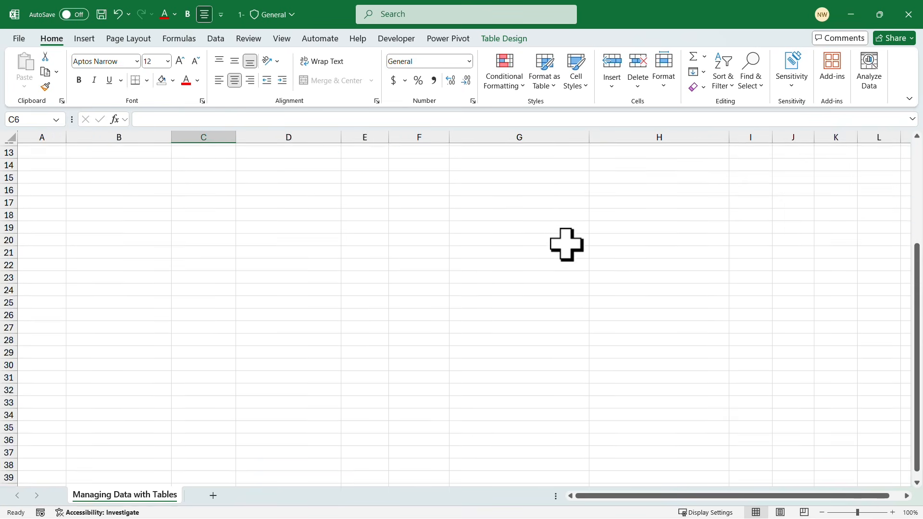
{"action": "scroll", "coordinate": [566, 244], "scroll_direction": "down", "scroll_amount": 2}
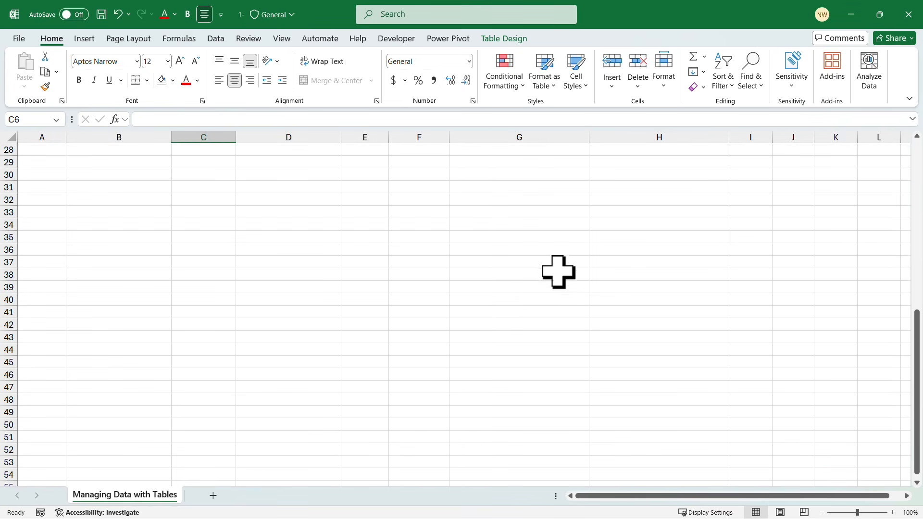
{"action": "scroll", "coordinate": [535, 313], "scroll_direction": "up", "scroll_amount": 9}
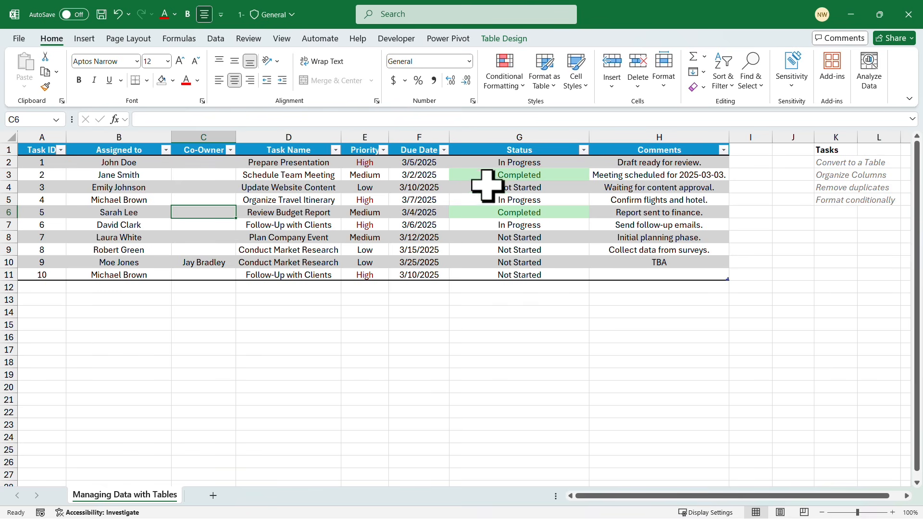
{"action": "left_click", "coordinate": [374, 164]}
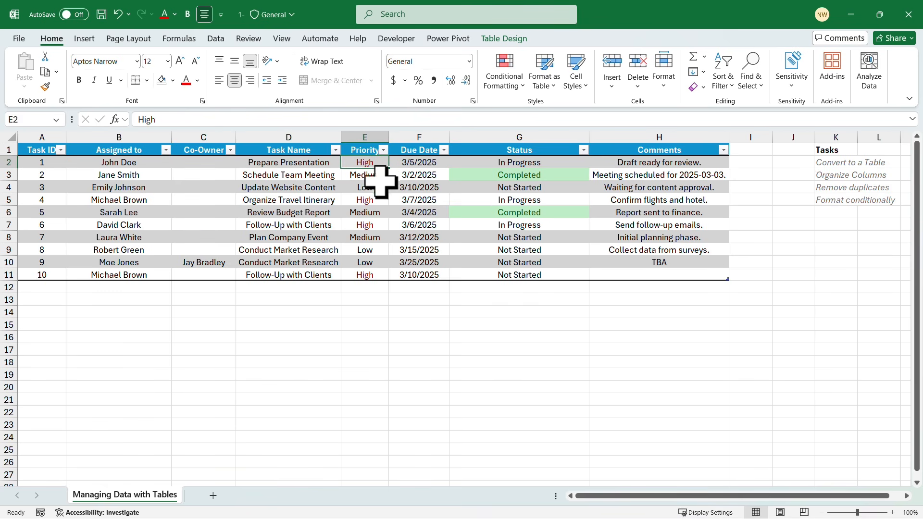
{"action": "left_click", "coordinate": [374, 200]}
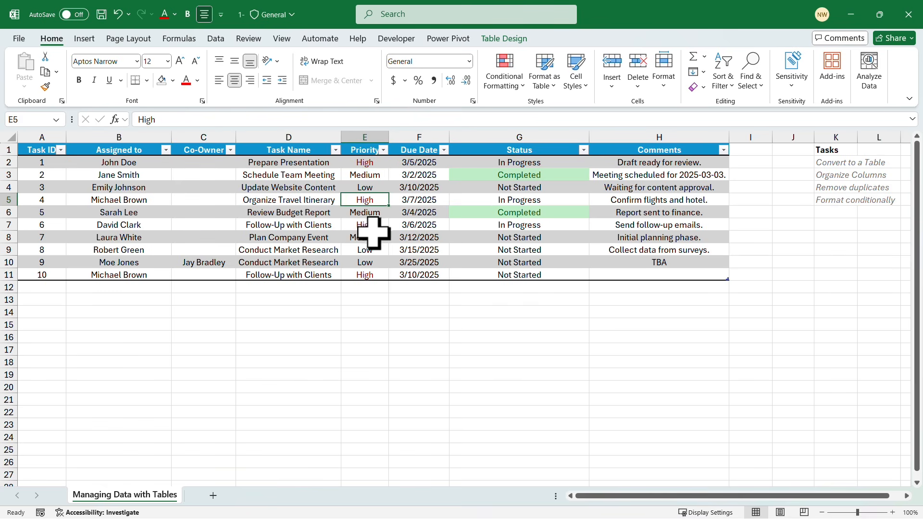
{"action": "left_click", "coordinate": [371, 233]}
{"action": "left_click", "coordinate": [371, 275]}
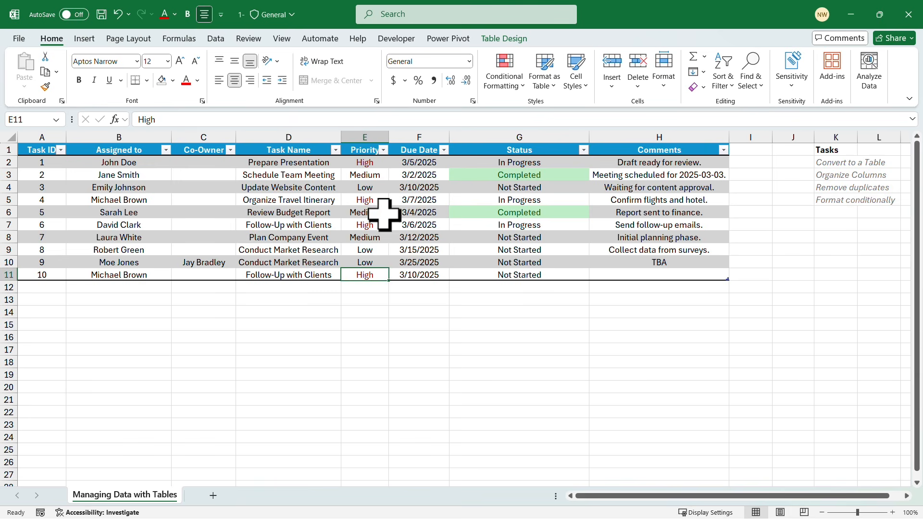
- Open the High rule for Priority cells E2:E11 for editing from the table's conditional formatting rules
{"action": "left_click", "coordinate": [373, 163]}
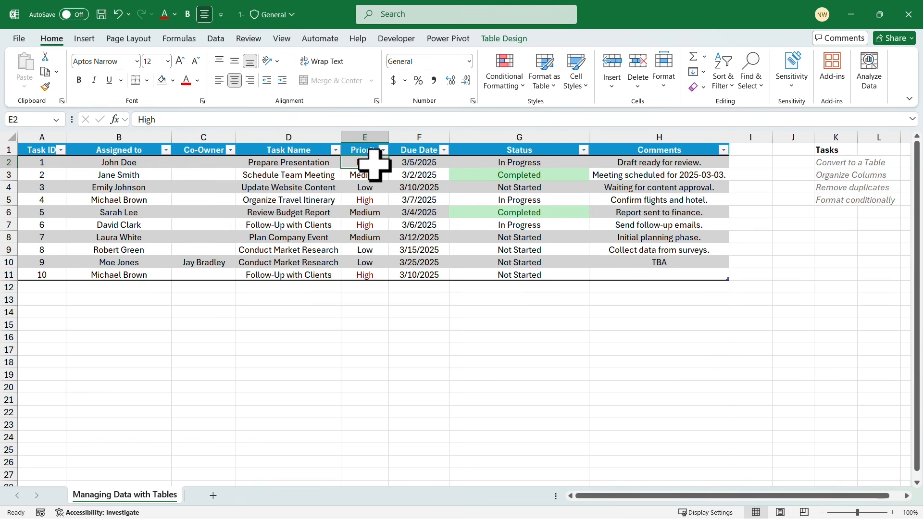
{"action": "left_click", "coordinate": [524, 87]}
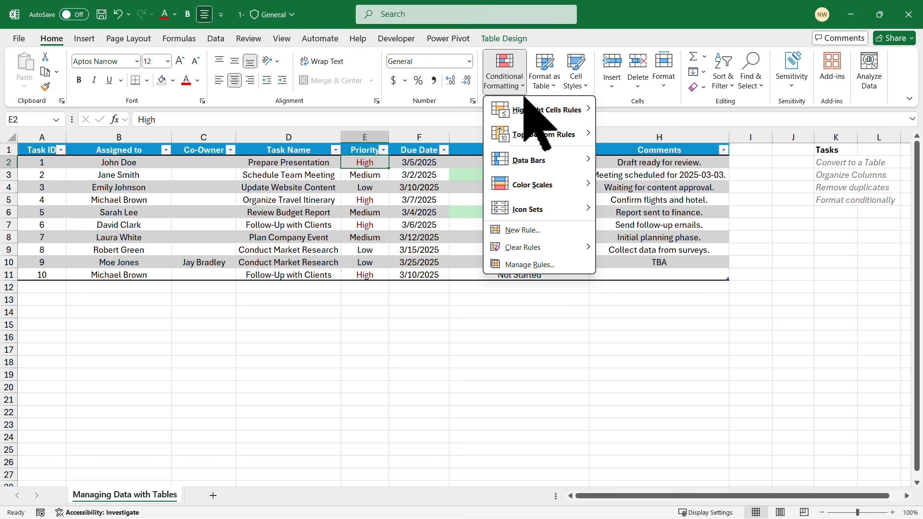
{"action": "left_click", "coordinate": [550, 266]}
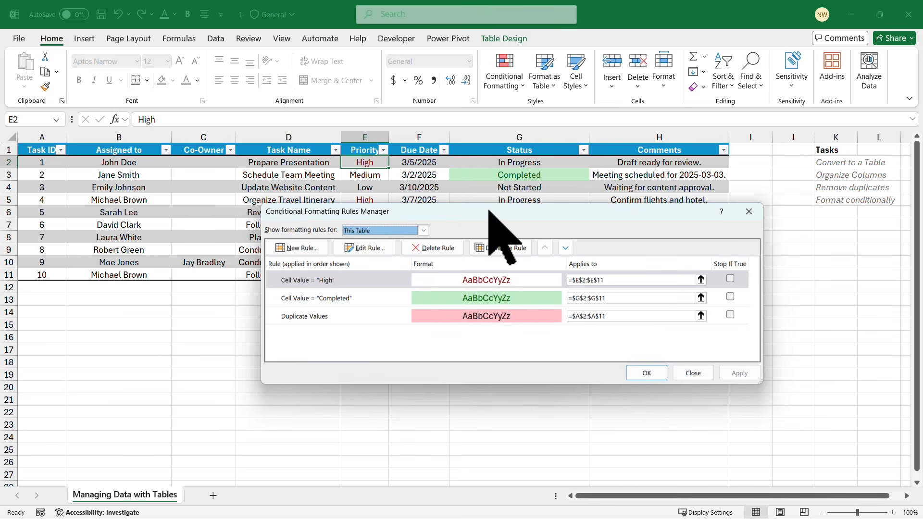
{"action": "left_click_drag", "start_coordinate": [488, 210], "coordinate": [412, 271]}
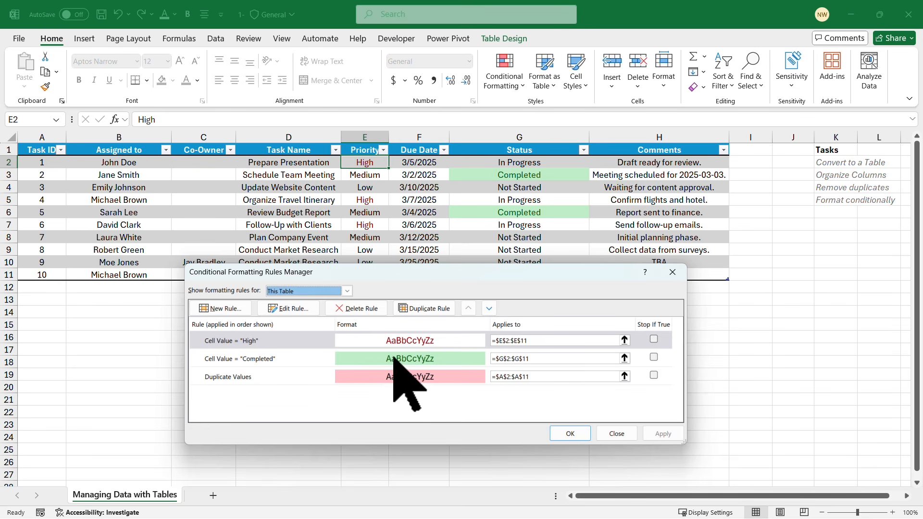
{"action": "left_click", "coordinate": [297, 340]}
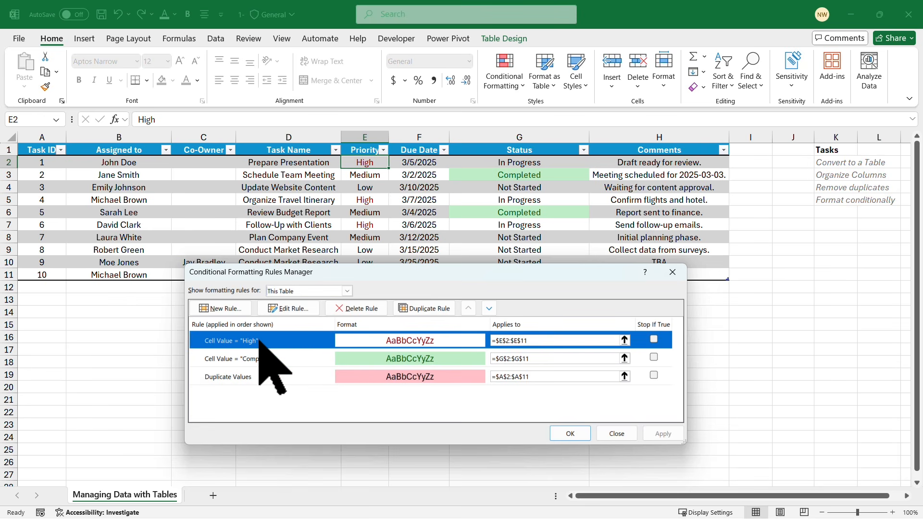
{"action": "left_click", "coordinate": [290, 308]}
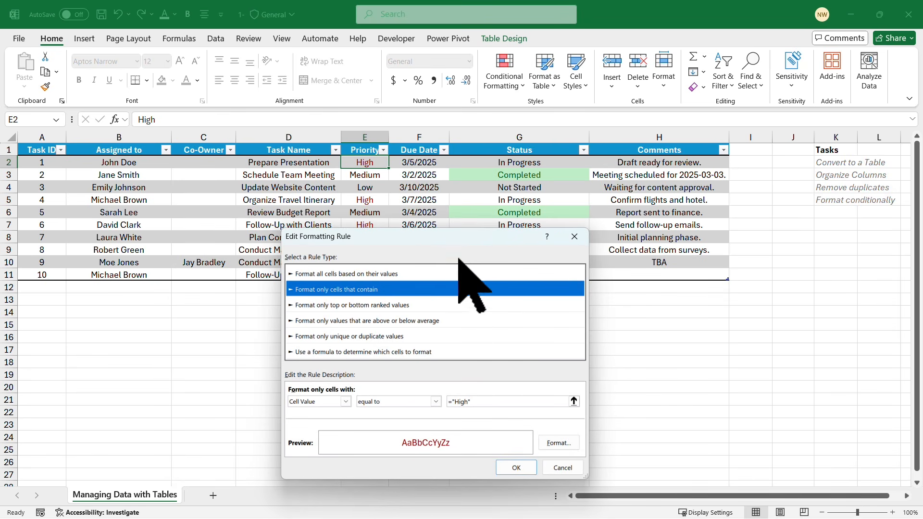
{"action": "left_click_drag", "start_coordinate": [459, 237], "coordinate": [482, 88]}
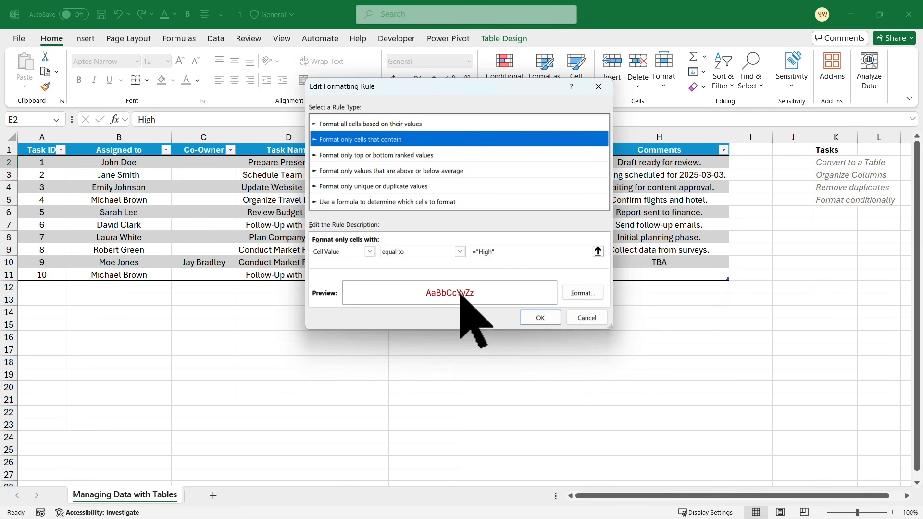
- Give the High priority rule a dark red fill with white font and apply the revised rule to the table
{"action": "left_click", "coordinate": [582, 292]}
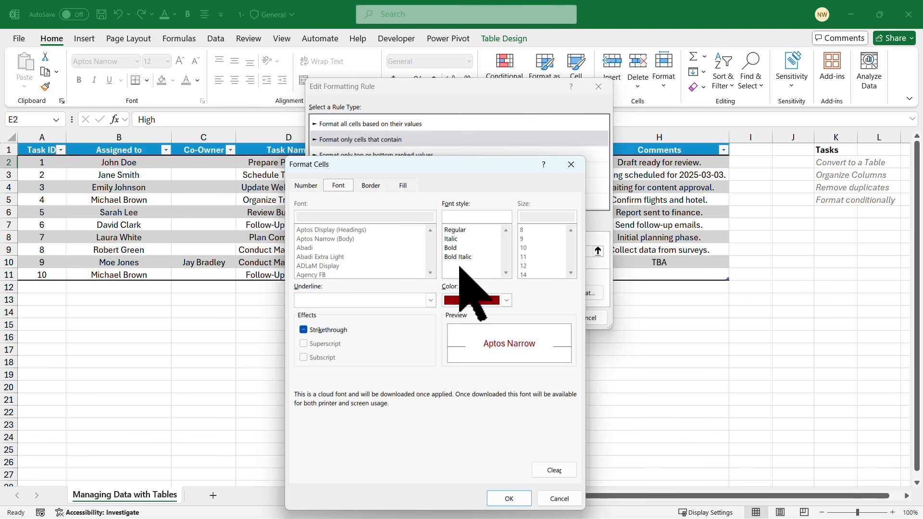
{"action": "left_click", "coordinate": [404, 187]}
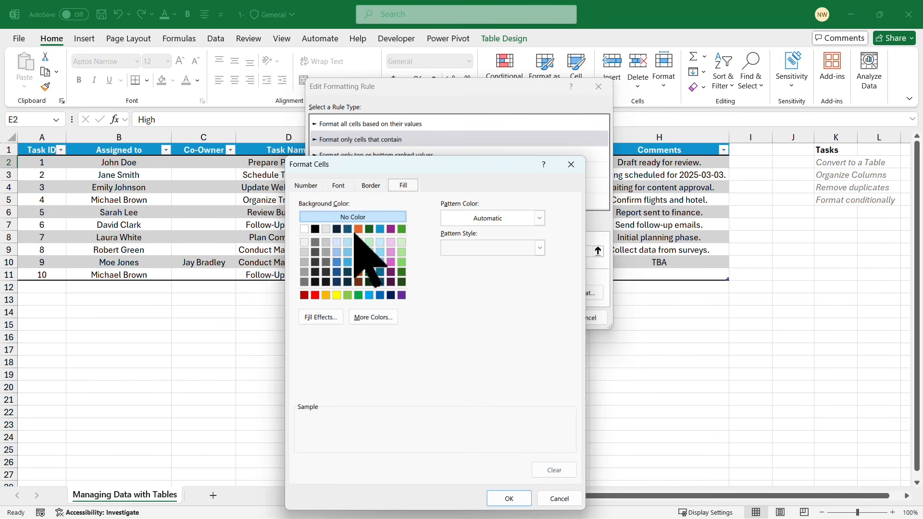
{"action": "left_click", "coordinate": [303, 295]}
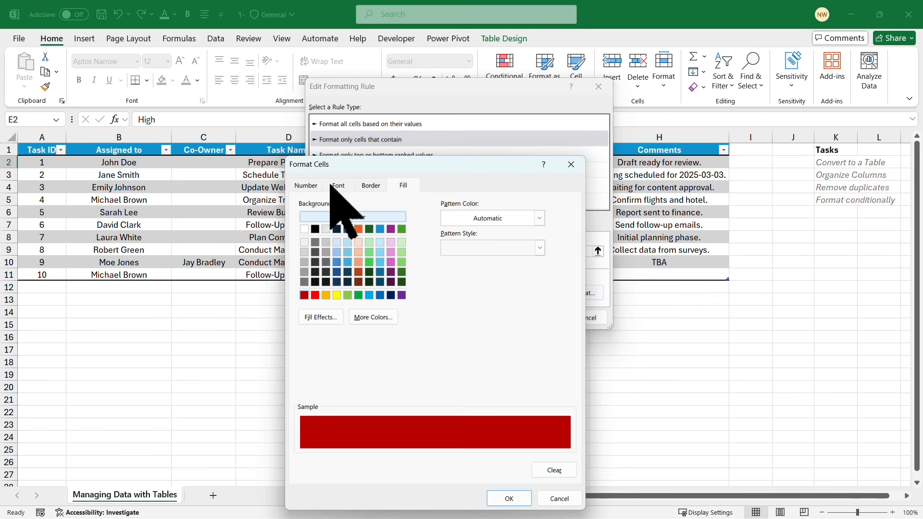
{"action": "left_click", "coordinate": [338, 185]}
{"action": "left_click", "coordinate": [506, 300]}
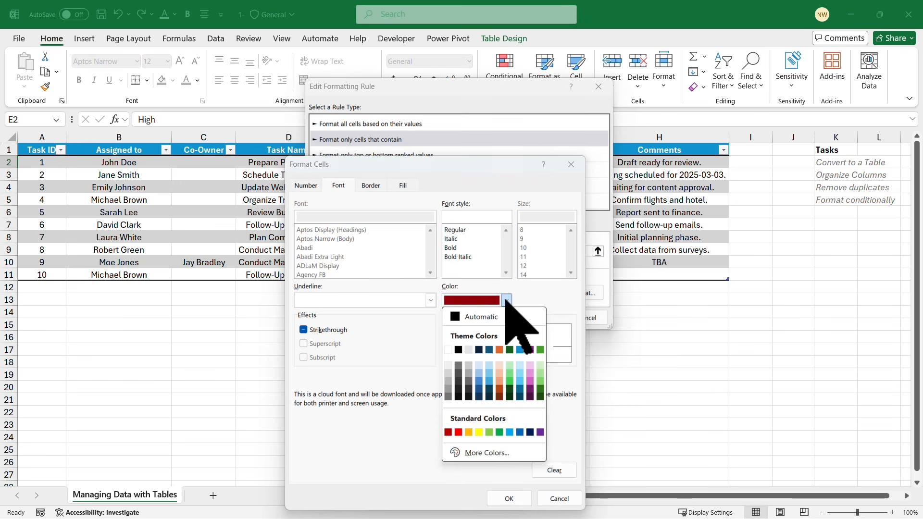
{"action": "left_click", "coordinate": [447, 350]}
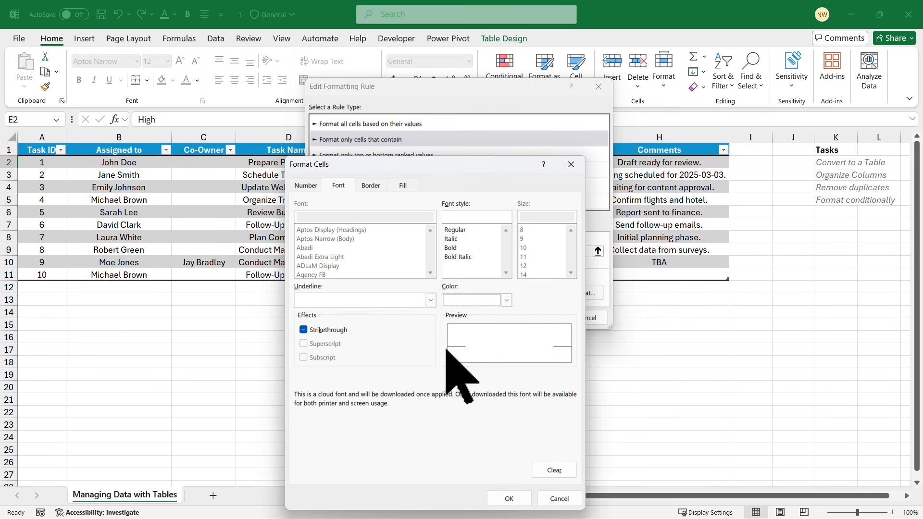
{"action": "left_click", "coordinate": [509, 498]}
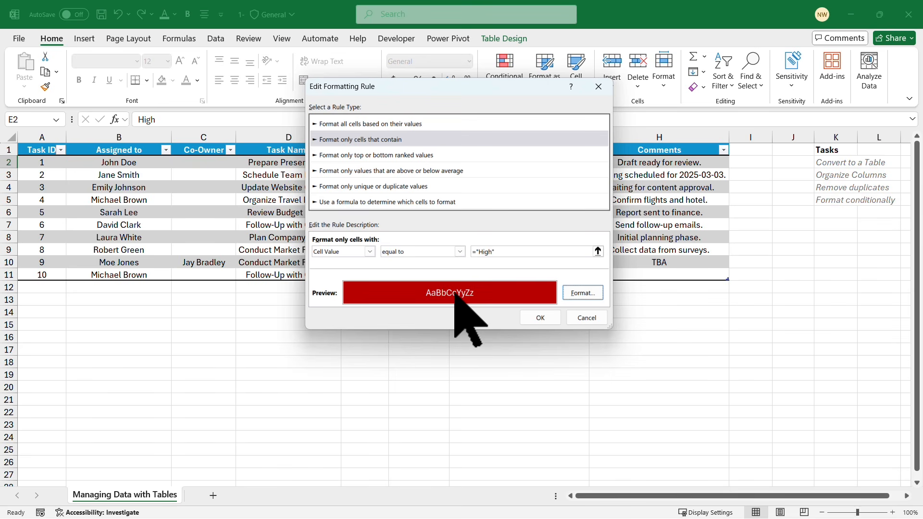
{"action": "left_click", "coordinate": [540, 317]}
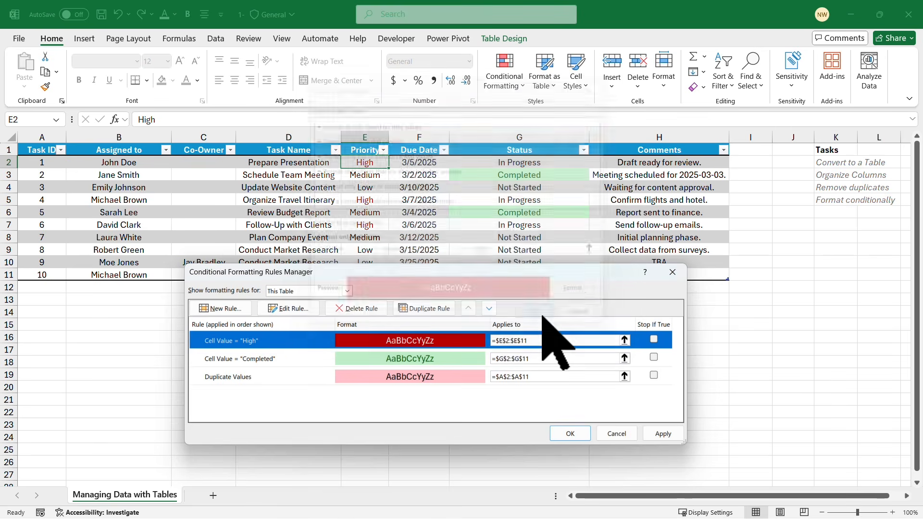
{"action": "left_click", "coordinate": [663, 433]}
{"action": "left_click", "coordinate": [570, 433]}
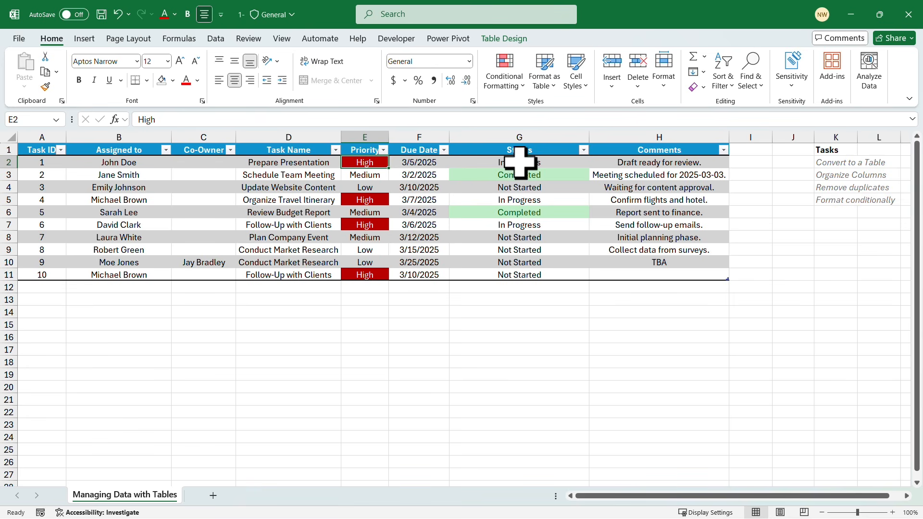
{"action": "left_click", "coordinate": [563, 355]}
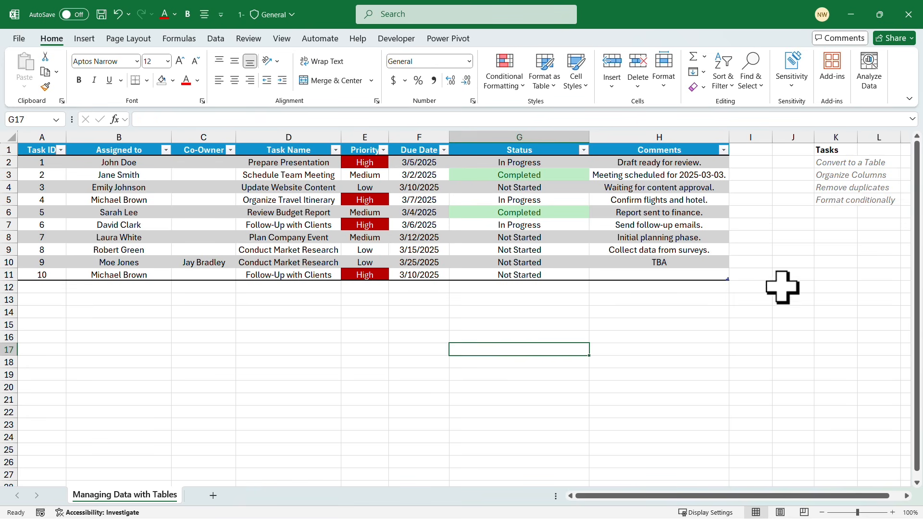
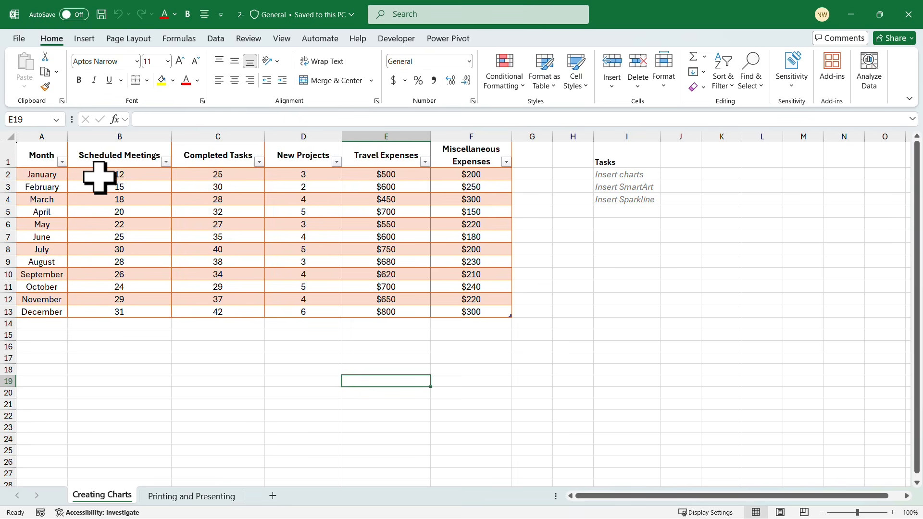
- Review the monthly table's columns for scheduled meetings, completed tasks, new projects, travel expenses and miscellaneous expenses
{"action": "left_click", "coordinate": [119, 177]}
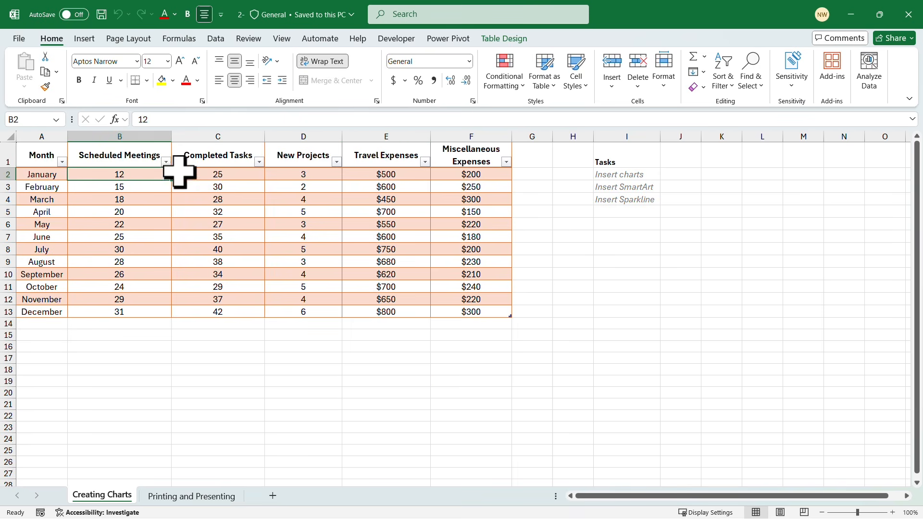
{"action": "left_click", "coordinate": [228, 174]}
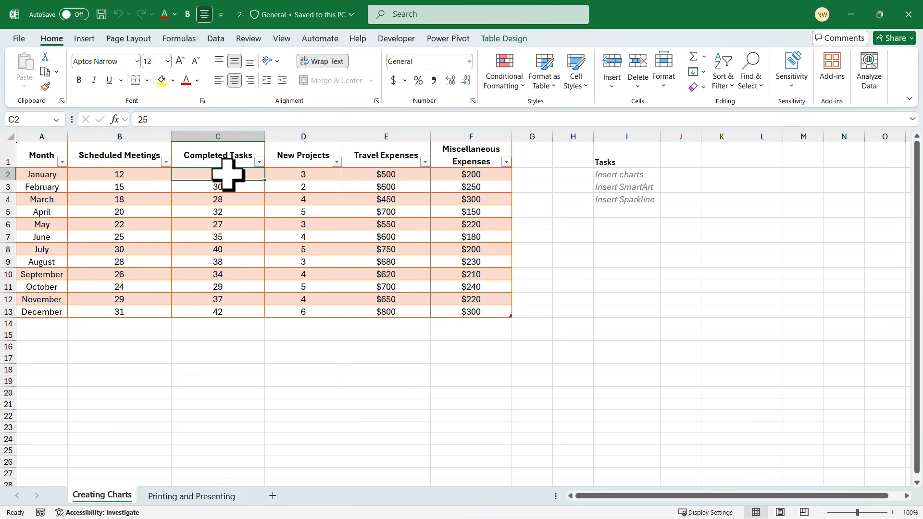
{"action": "left_click", "coordinate": [322, 177]}
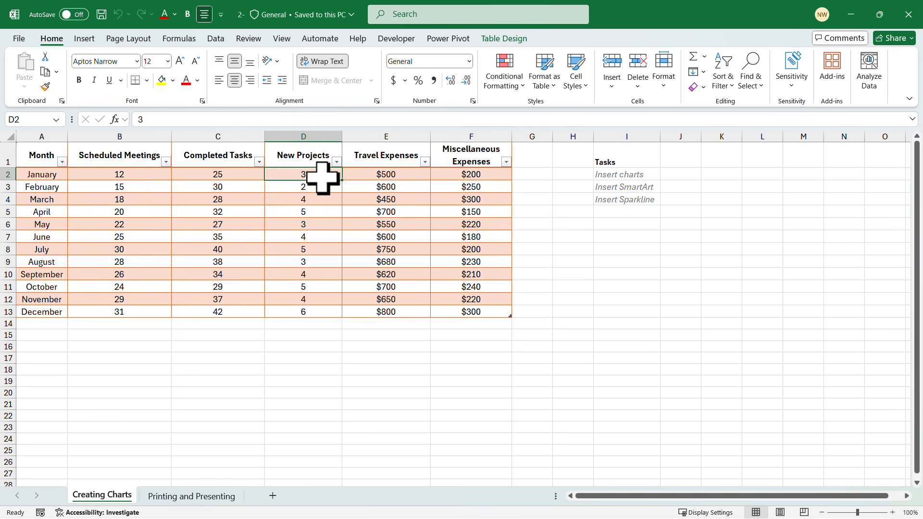
{"action": "left_click", "coordinate": [395, 176]}
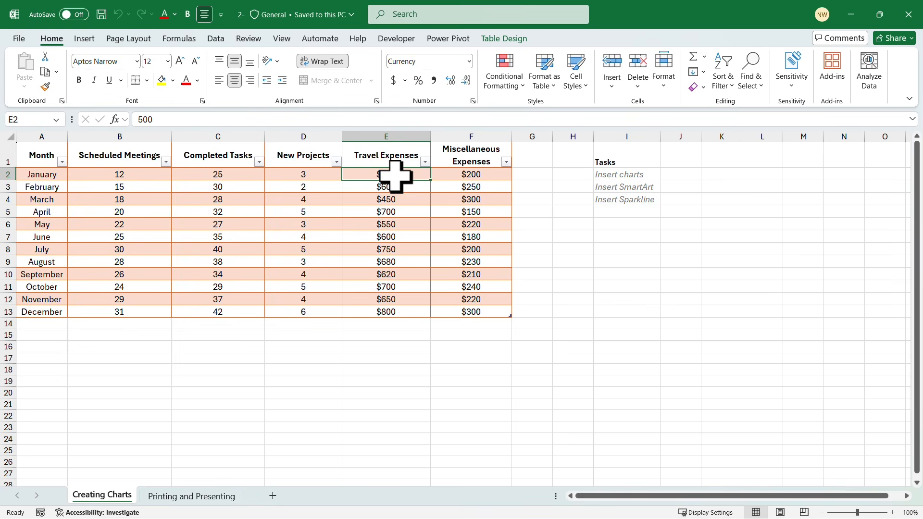
{"action": "left_click", "coordinate": [481, 178]}
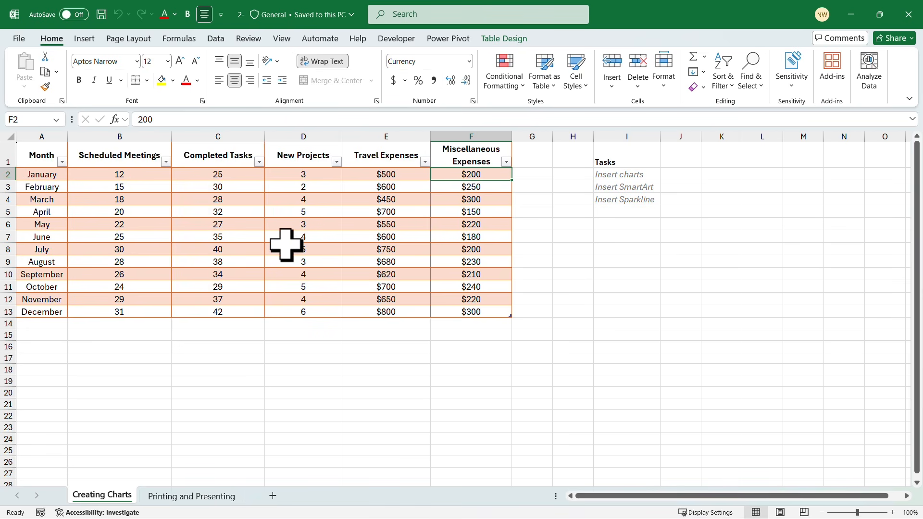
- Open the recommended charts for the monthly table on the Creating Charts sheet, keeping the table's data in view
{"action": "left_click", "coordinate": [234, 198]}
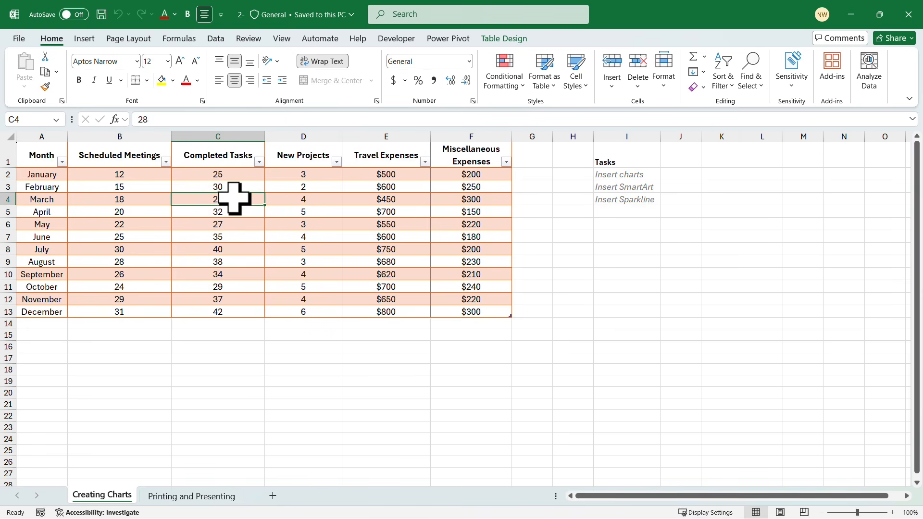
{"action": "left_click", "coordinate": [92, 41]}
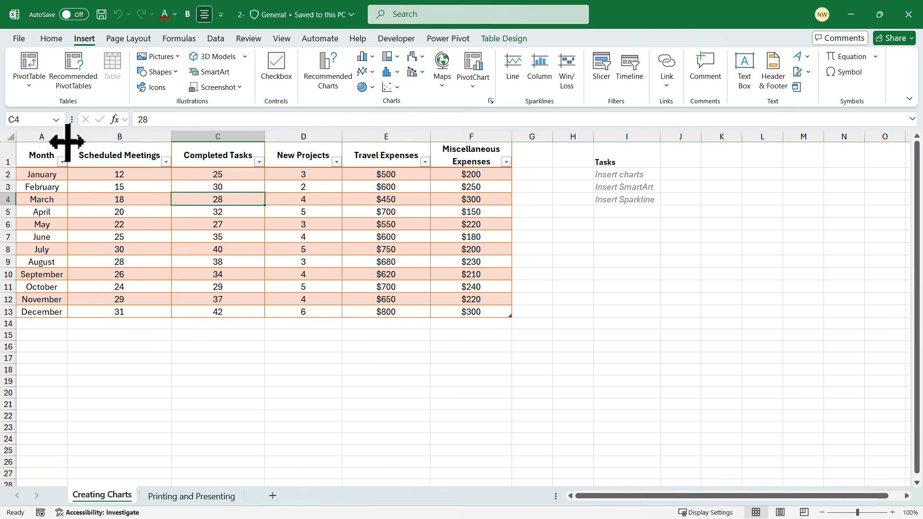
{"action": "left_click", "coordinate": [326, 77]}
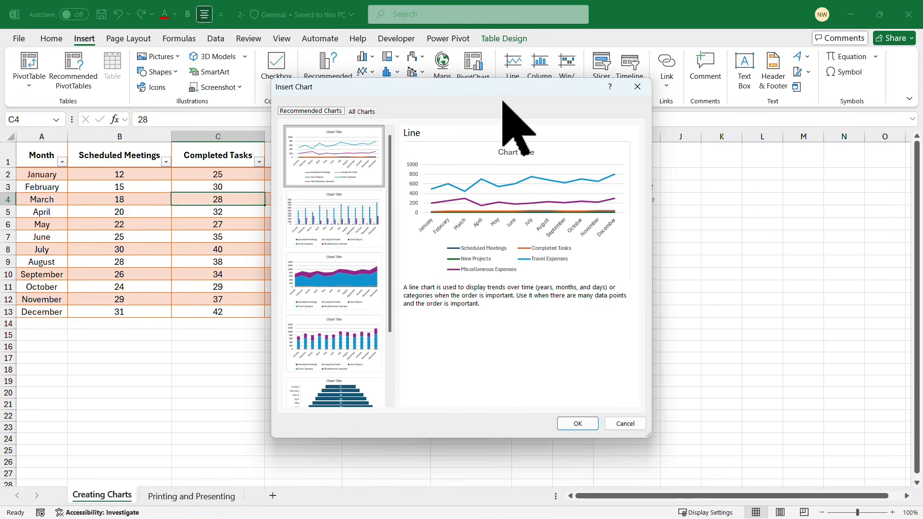
{"action": "left_click_drag", "start_coordinate": [527, 95], "coordinate": [760, 94]}
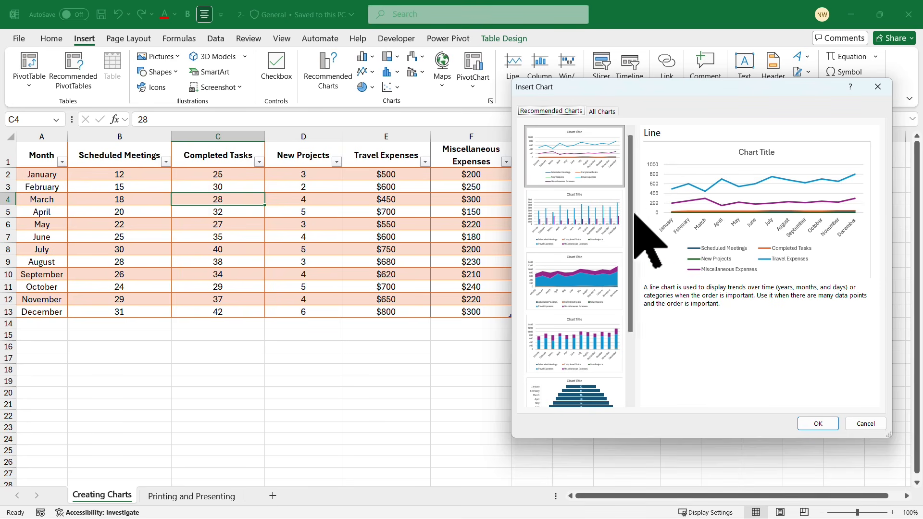
- Preview the recommended Clustered Column, Stacked Area, Stacked Column, Funnel and Pareto charts for the monthly data
{"action": "left_click", "coordinate": [587, 220]}
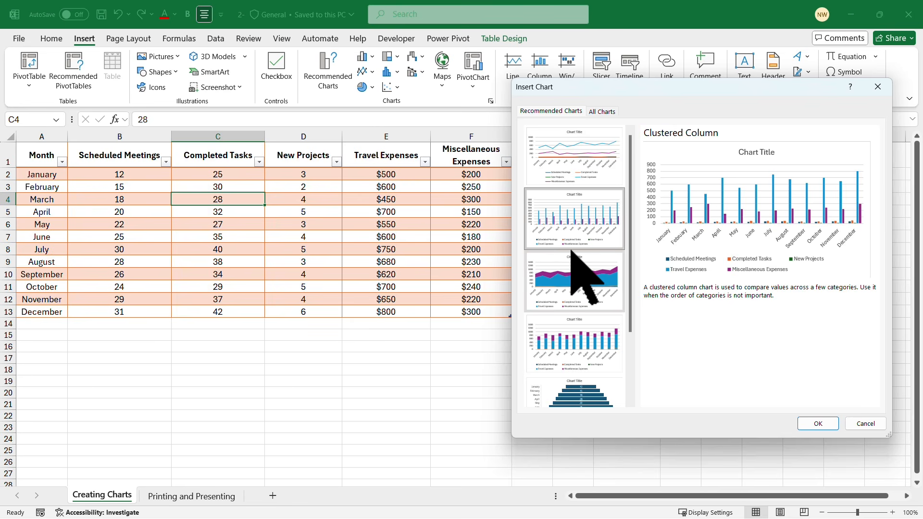
{"action": "scroll", "coordinate": [581, 269], "scroll_direction": "down", "scroll_amount": 2}
{"action": "left_click", "coordinate": [586, 184]}
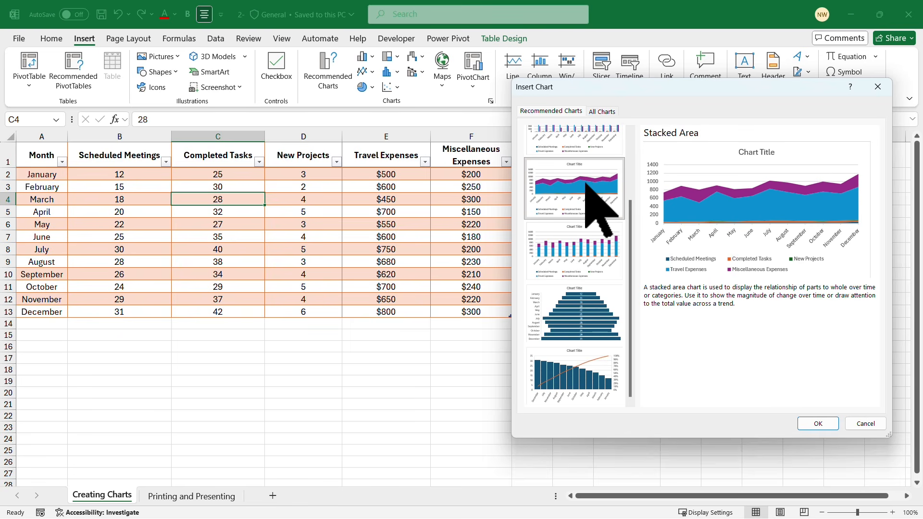
{"action": "left_click", "coordinate": [589, 240]}
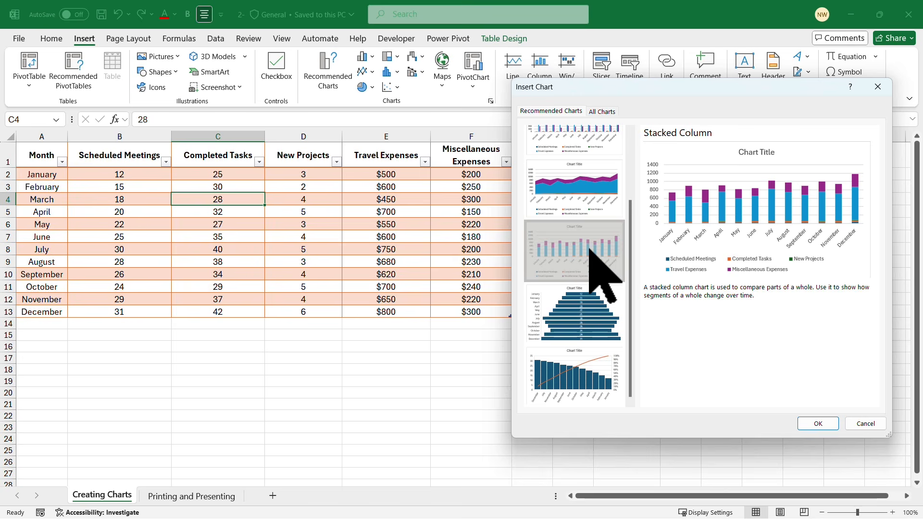
{"action": "left_click", "coordinate": [587, 289]}
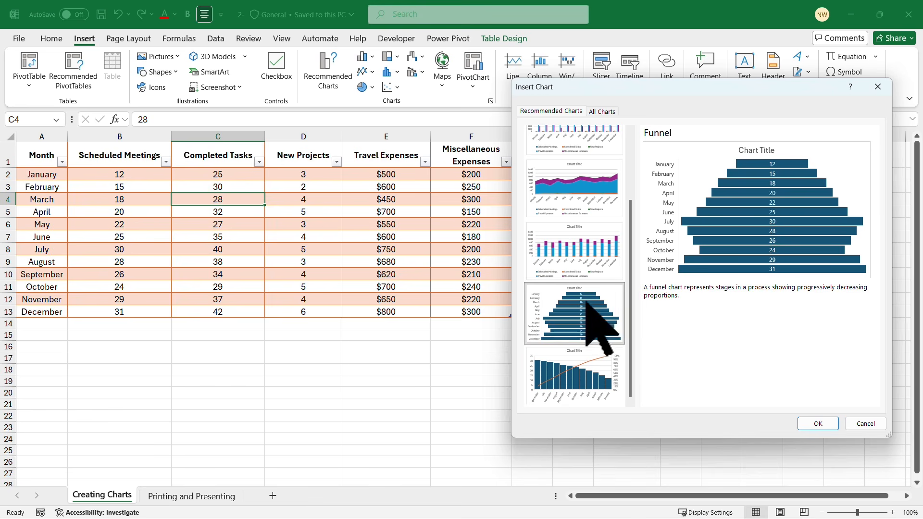
{"action": "left_click", "coordinate": [593, 380]}
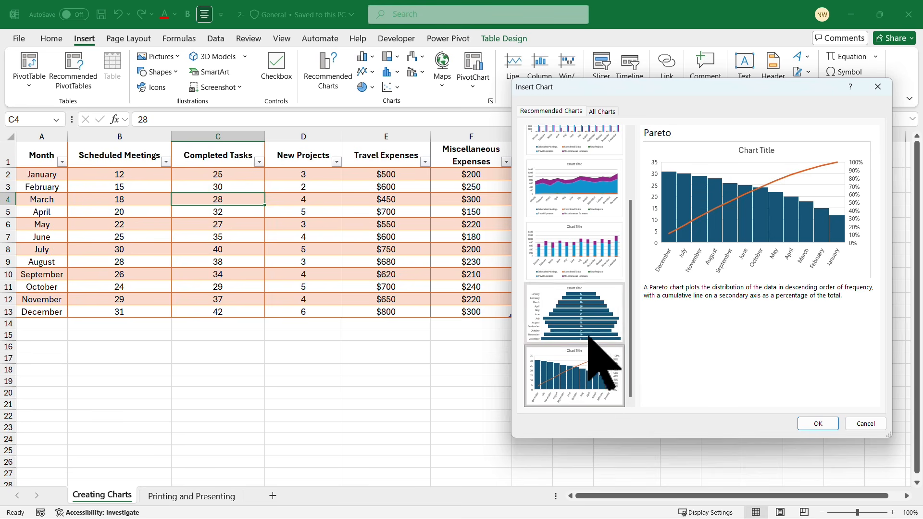
{"action": "scroll", "coordinate": [582, 277], "scroll_direction": "up", "scroll_amount": 2}
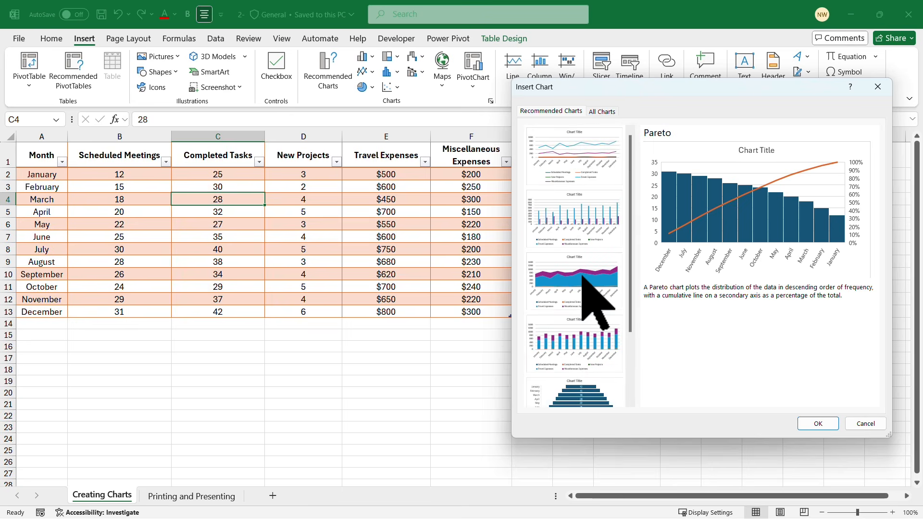
- Insert the recommended Clustered Column chart of the monthly data and place it beside the table, starting at column G
{"action": "left_click", "coordinate": [579, 159]}
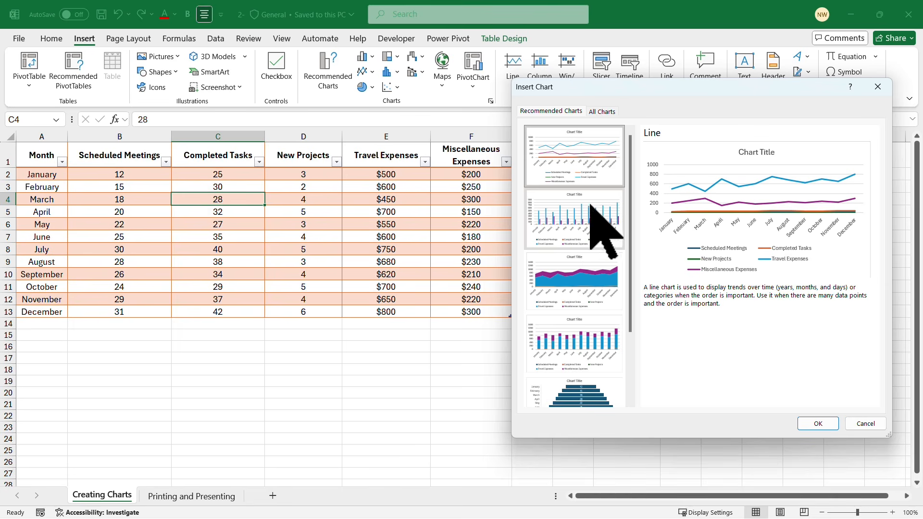
{"action": "left_click", "coordinate": [581, 222]}
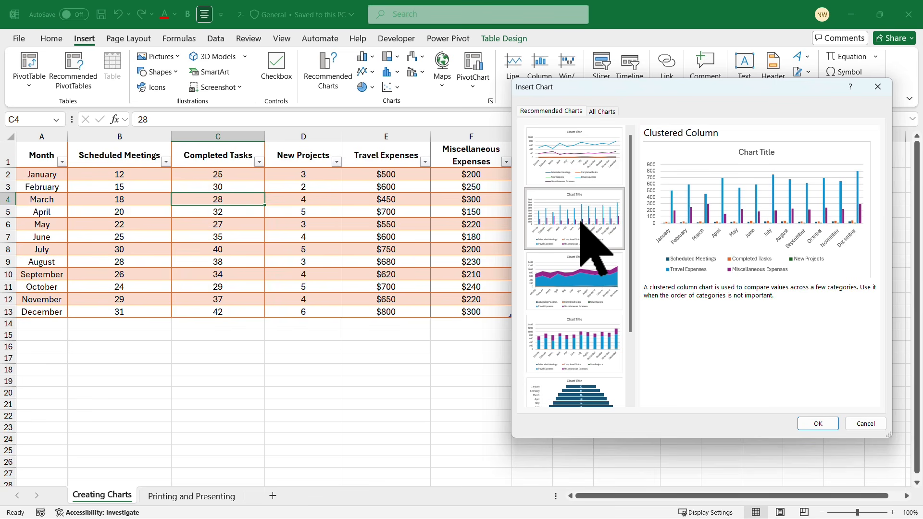
{"action": "left_click", "coordinate": [817, 423]}
{"action": "left_click_drag", "start_coordinate": [531, 243], "coordinate": [730, 153]}
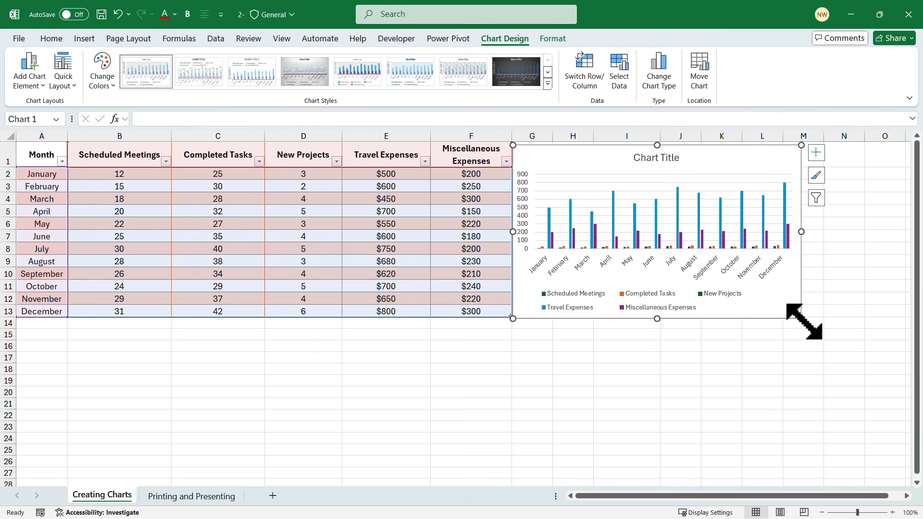
- Enlarge the clustered column chart to span columns G to O and reach down to about row 20
{"action": "left_click_drag", "start_coordinate": [801, 318], "coordinate": [889, 400]}
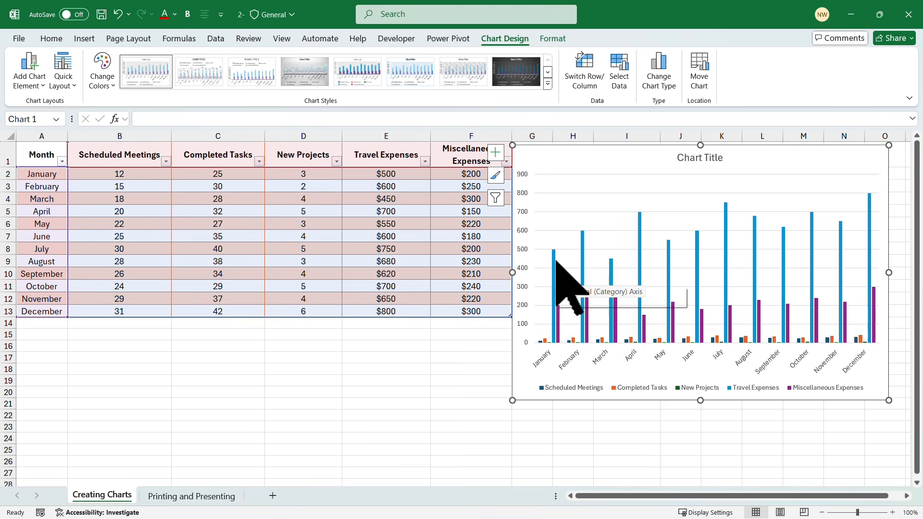
{"action": "mouse_move", "coordinate": [555, 260]}
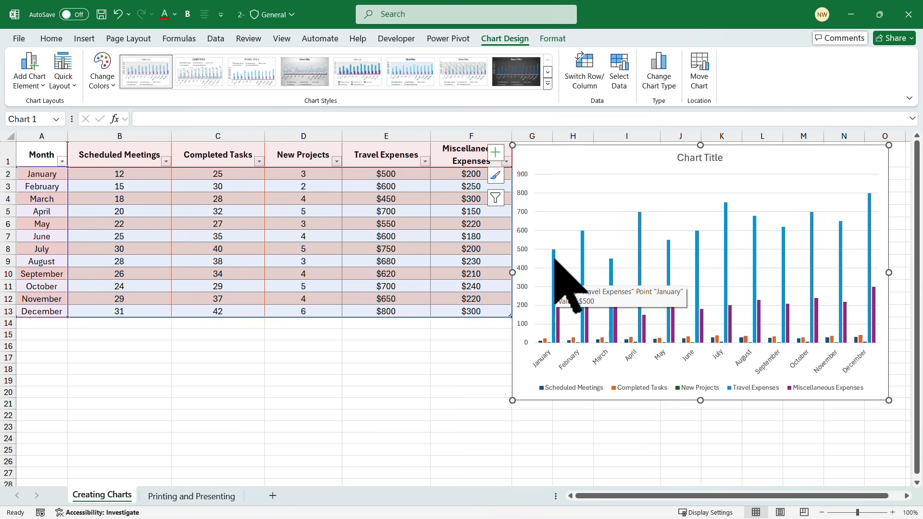
{"action": "mouse_move", "coordinate": [558, 307]}
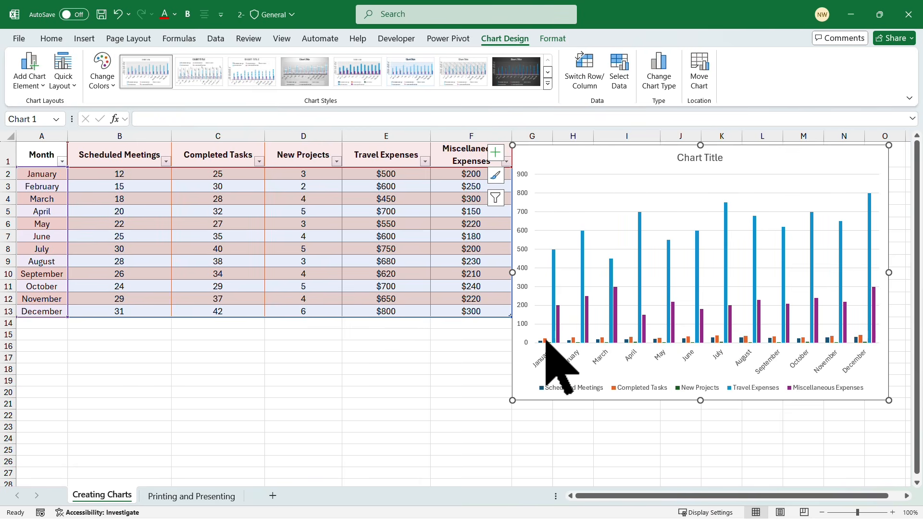
{"action": "mouse_move", "coordinate": [546, 340]}
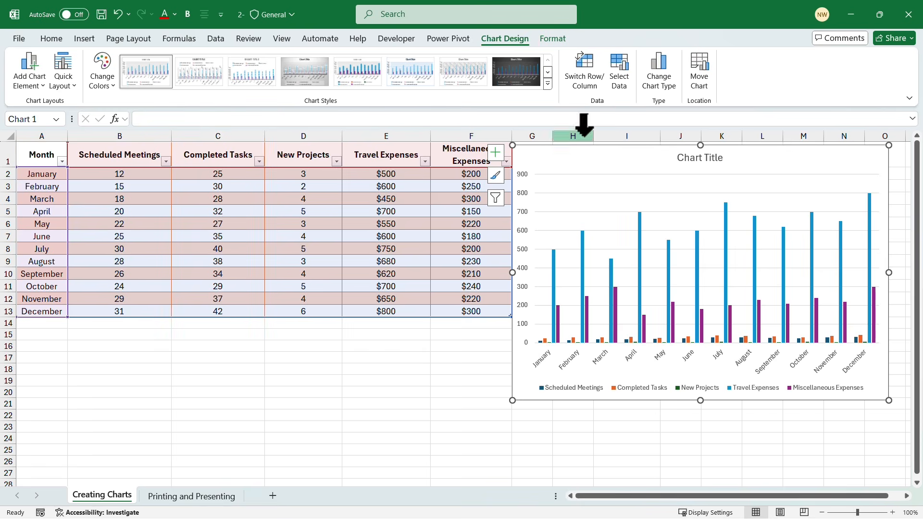
- Exclude the Travel Expenses and Miscellaneous Expenses series from the chart's data source
{"action": "left_click", "coordinate": [619, 79]}
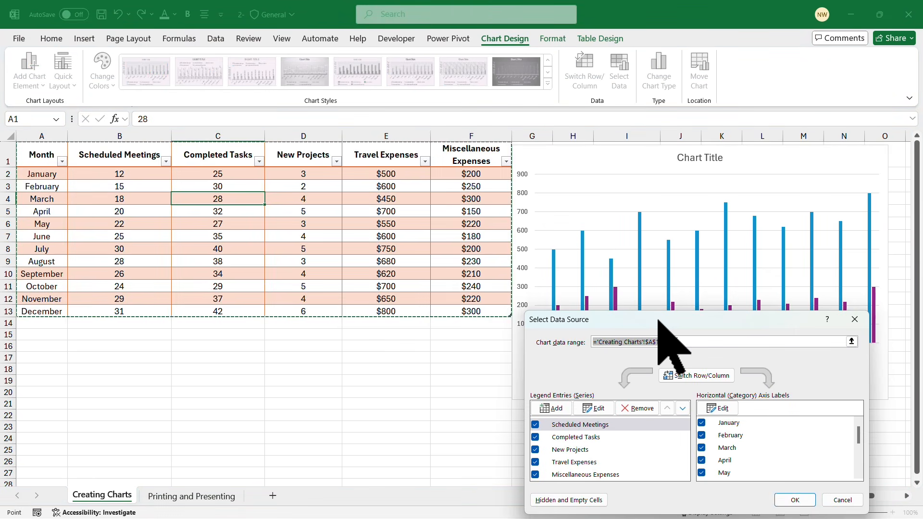
{"action": "left_click_drag", "start_coordinate": [661, 321], "coordinate": [652, 138]}
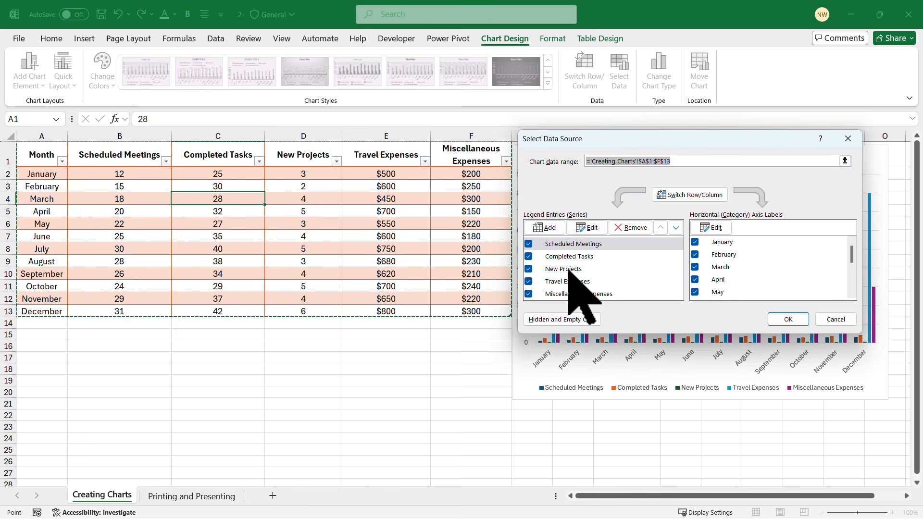
{"action": "left_click", "coordinate": [528, 281]}
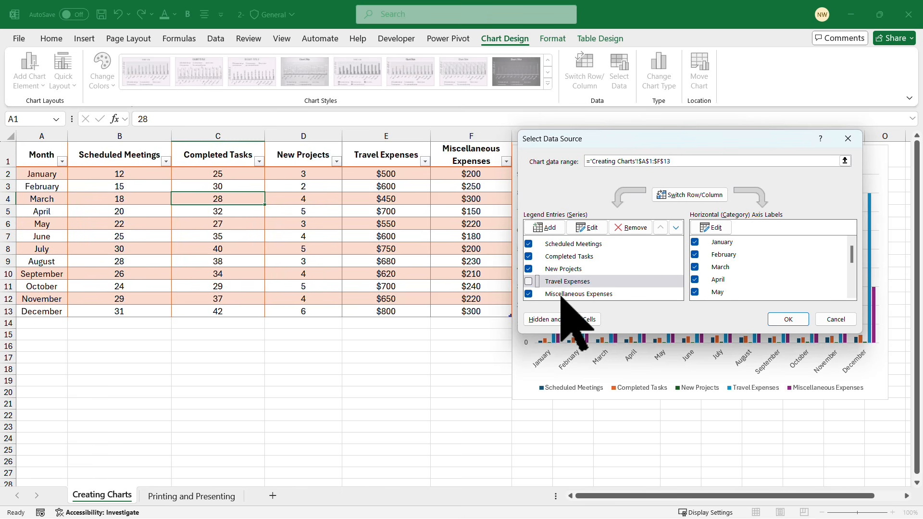
{"action": "left_click", "coordinate": [528, 293]}
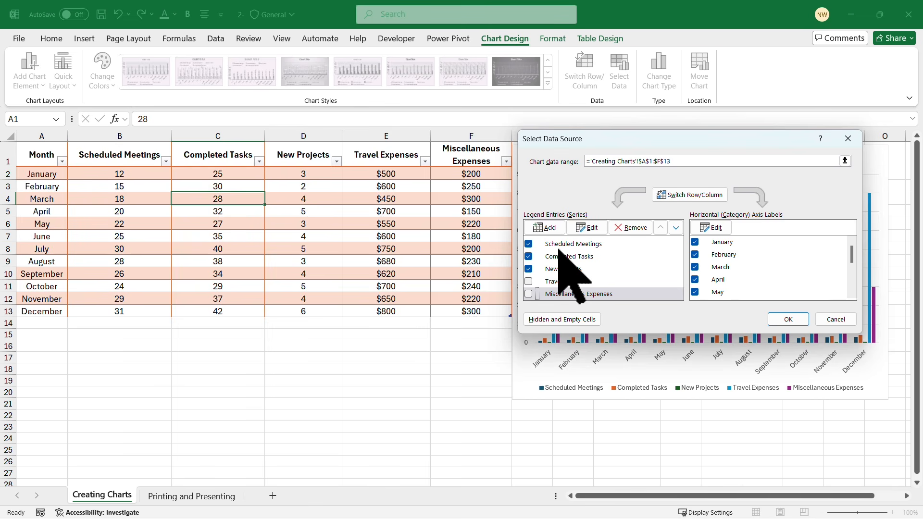
{"action": "left_click", "coordinate": [788, 319]}
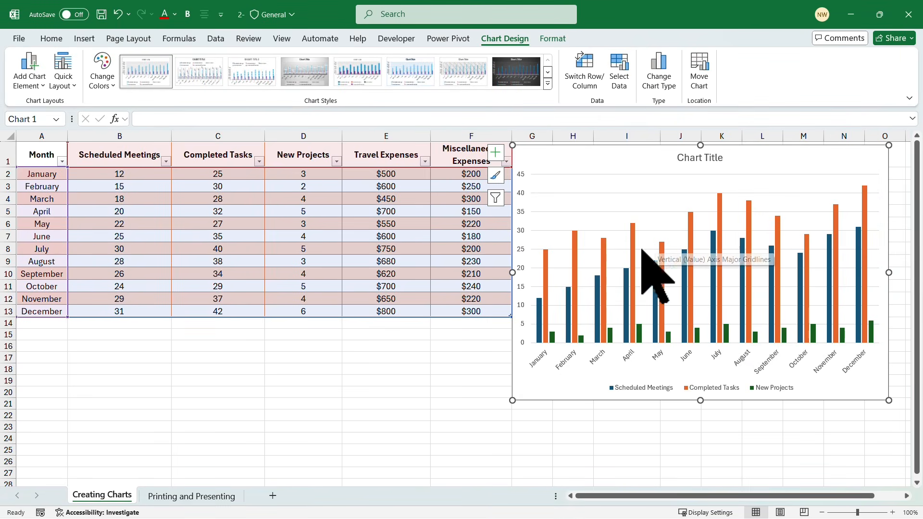
- Preview the recommended Line, Stacked Area, Stacked Column, Scatter and Bubble types for the chart, keeping its current type
{"action": "mouse_move", "coordinate": [553, 339]}
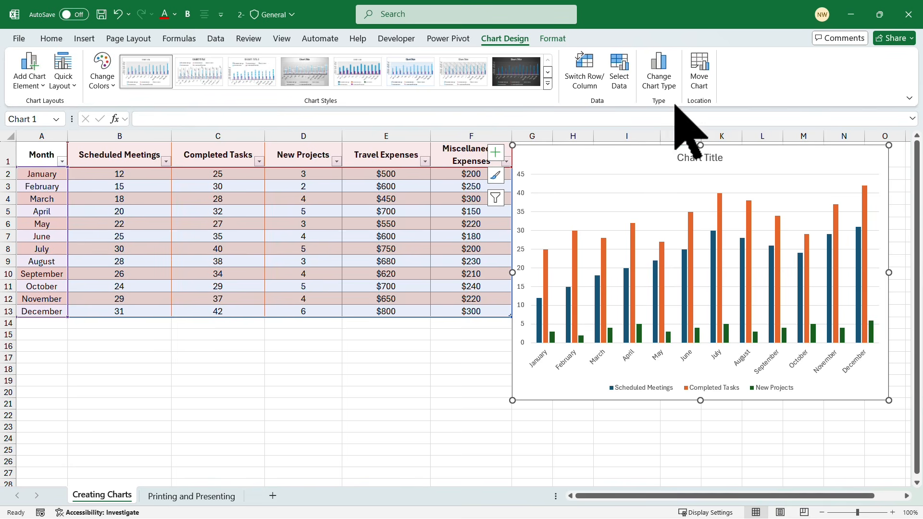
{"action": "left_click", "coordinate": [659, 73]}
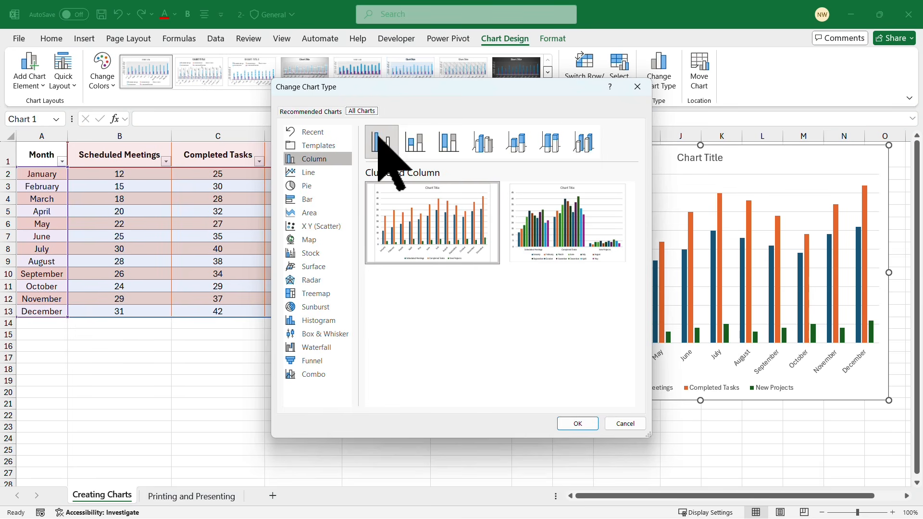
{"action": "left_click", "coordinate": [310, 111]}
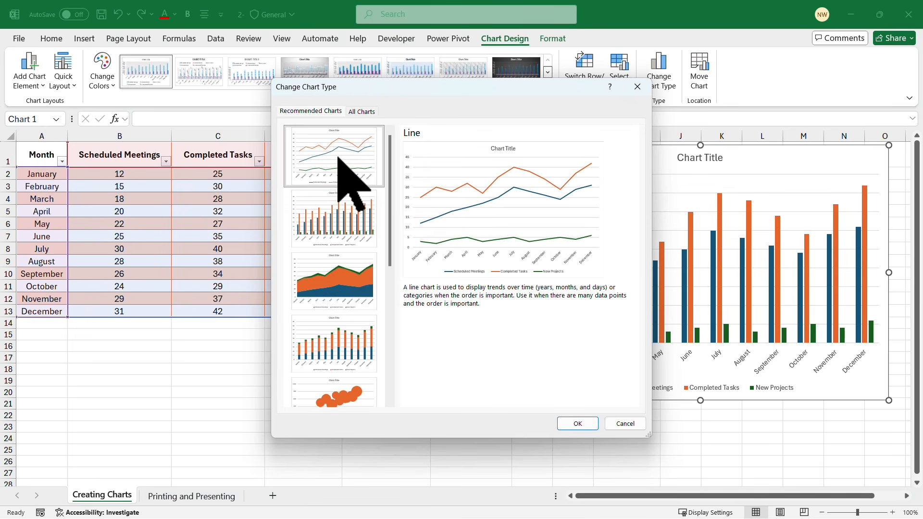
{"action": "left_click", "coordinate": [340, 227]}
{"action": "left_click", "coordinate": [339, 277]}
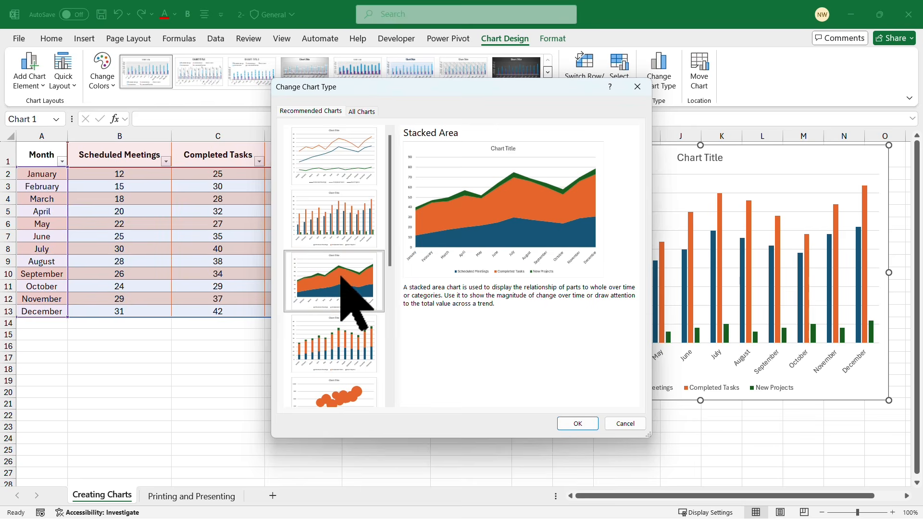
{"action": "left_click", "coordinate": [336, 337]}
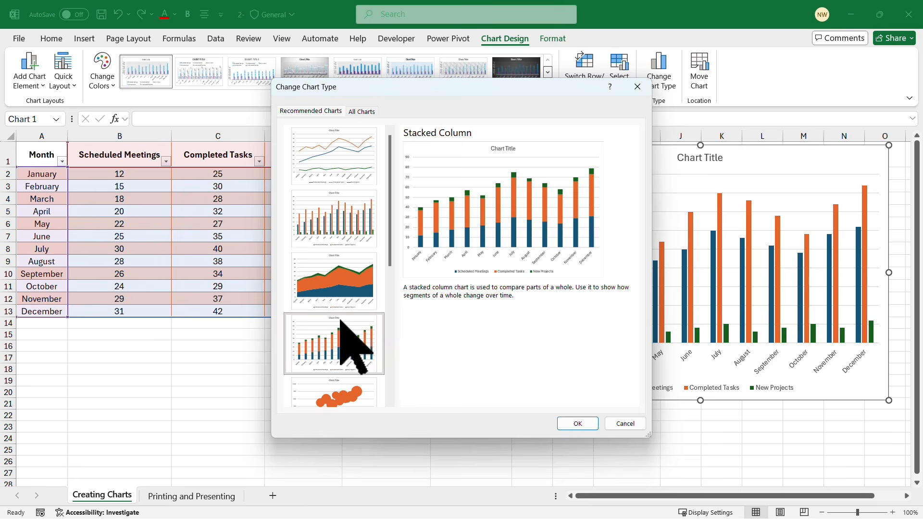
{"action": "scroll", "coordinate": [341, 319], "scroll_direction": "down", "scroll_amount": 3}
{"action": "left_click", "coordinate": [342, 323]}
{"action": "scroll", "coordinate": [341, 327], "scroll_direction": "down", "scroll_amount": 2}
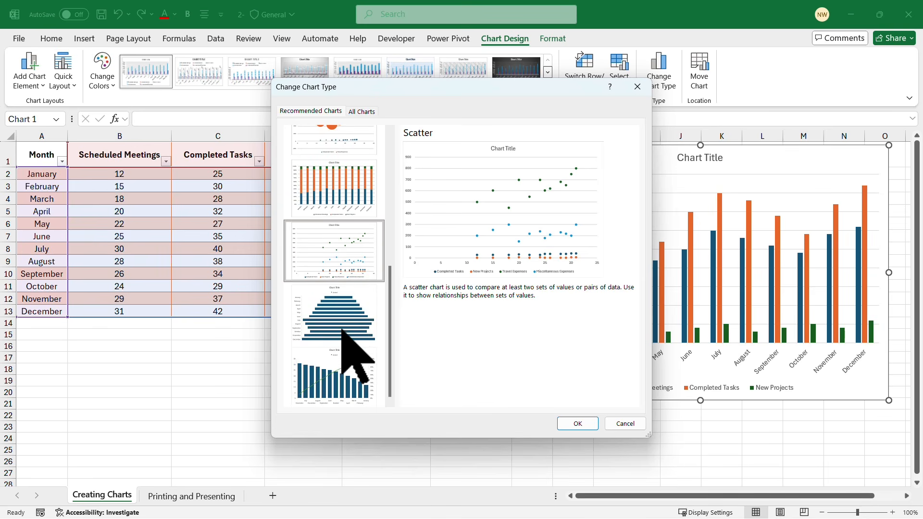
{"action": "left_click", "coordinate": [344, 140]}
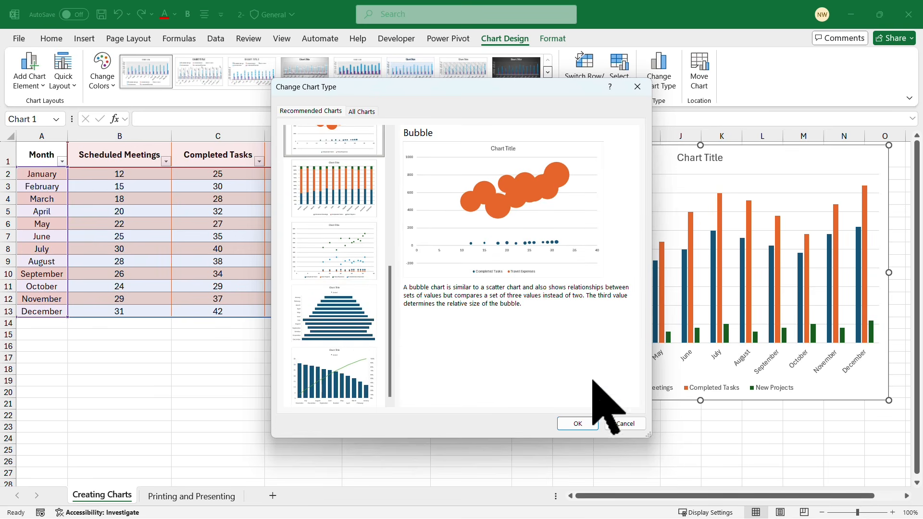
{"action": "left_click", "coordinate": [625, 423]}
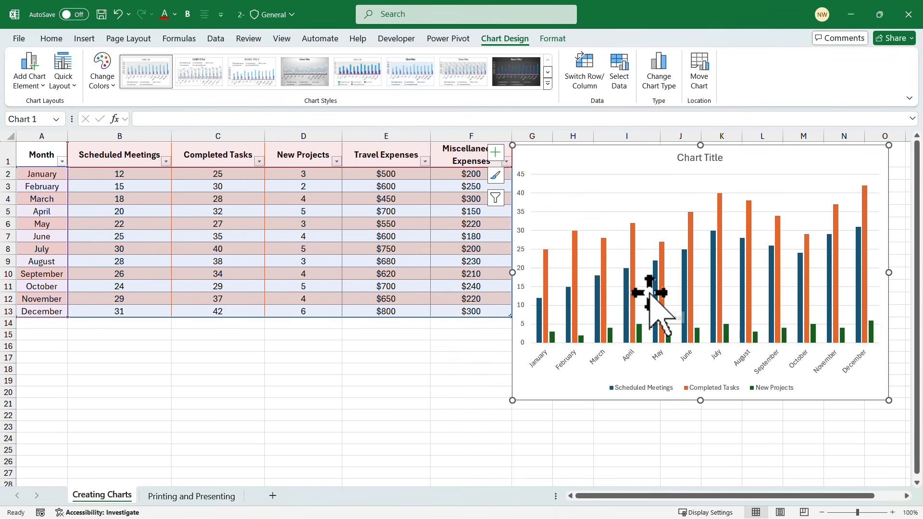
- Exclude the New Projects series from the chart's data, keeping only Scheduled Meetings and Completed Tasks
{"action": "left_click", "coordinate": [618, 67]}
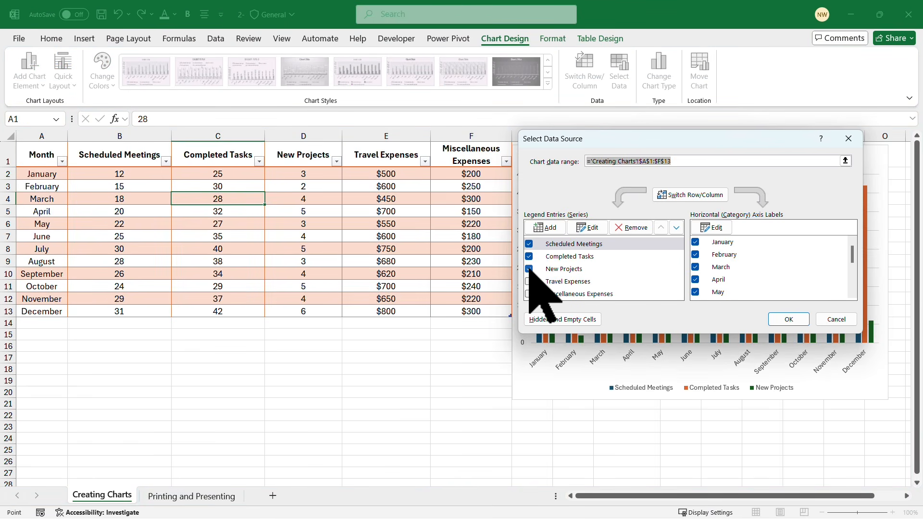
{"action": "left_click", "coordinate": [529, 269]}
{"action": "left_click", "coordinate": [789, 320]}
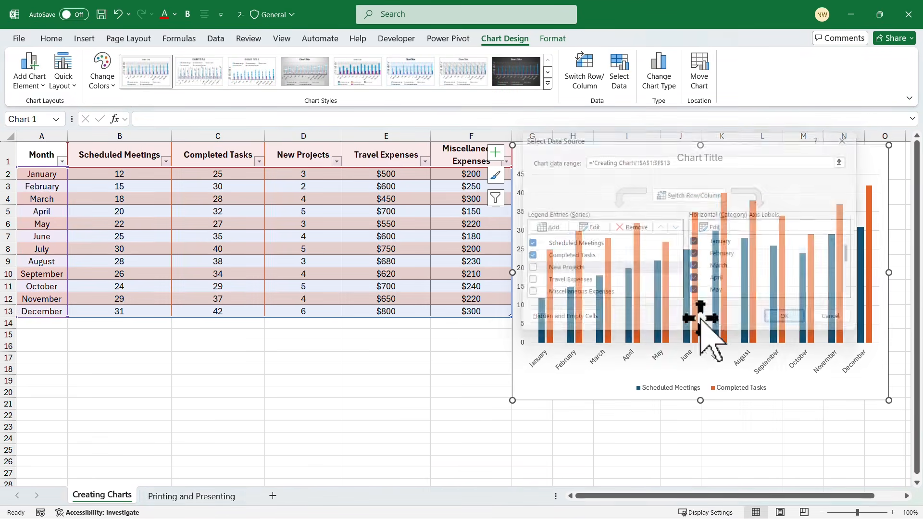
- Title the chart "Scheduled meetings and completed tasks" and shrink it slightly to leave a gap beside the table
{"action": "double_click", "coordinate": [694, 159]}
{"action": "double_click", "coordinate": [695, 158]}
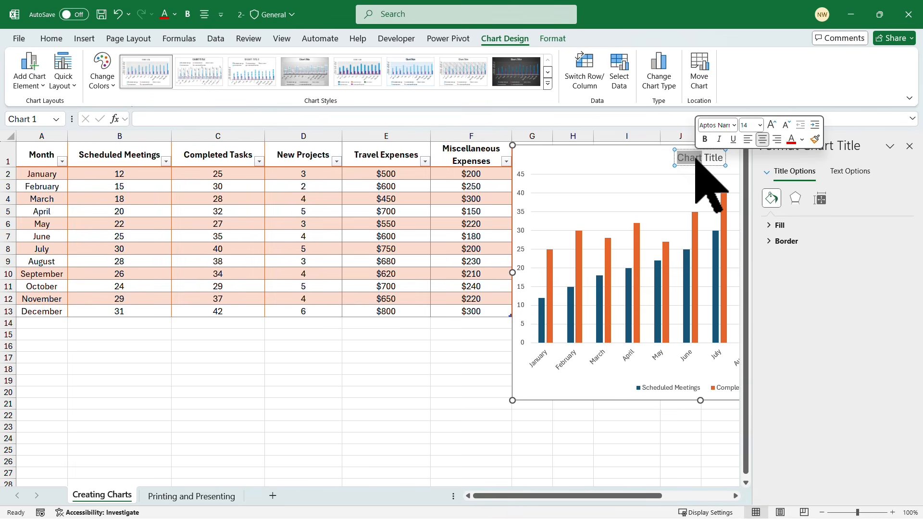
{"action": "double_click", "coordinate": [695, 158]}
{"action": "double_click", "coordinate": [709, 158]}
{"action": "triple_click", "coordinate": [709, 158]}
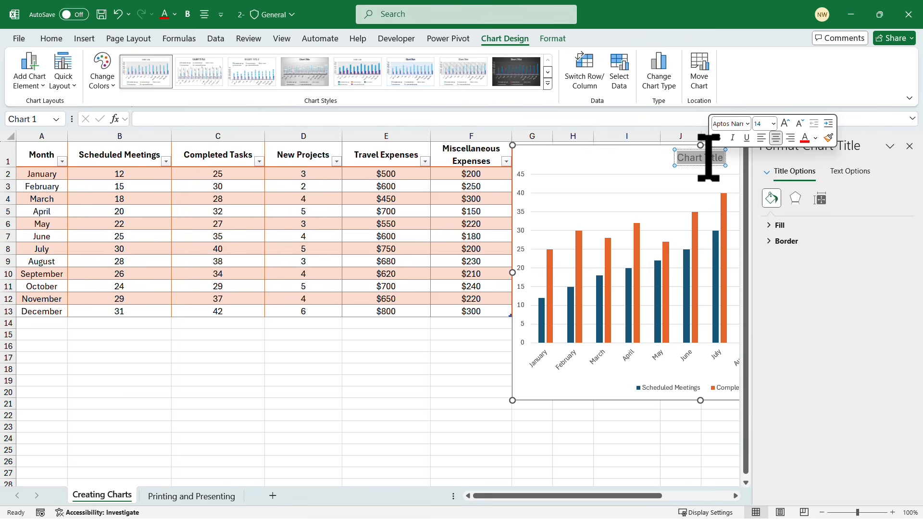
{"action": "type", "text": "S"}
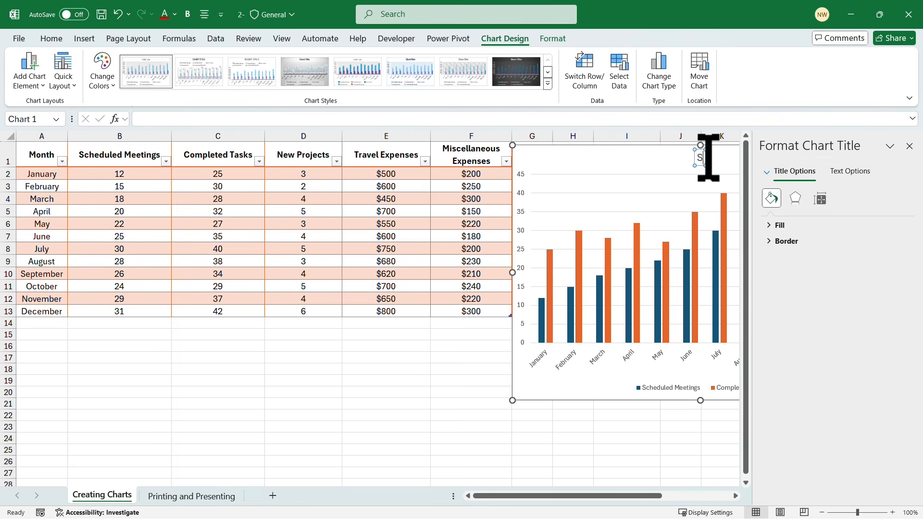
{"action": "type", "text": "cheduled meeting"}
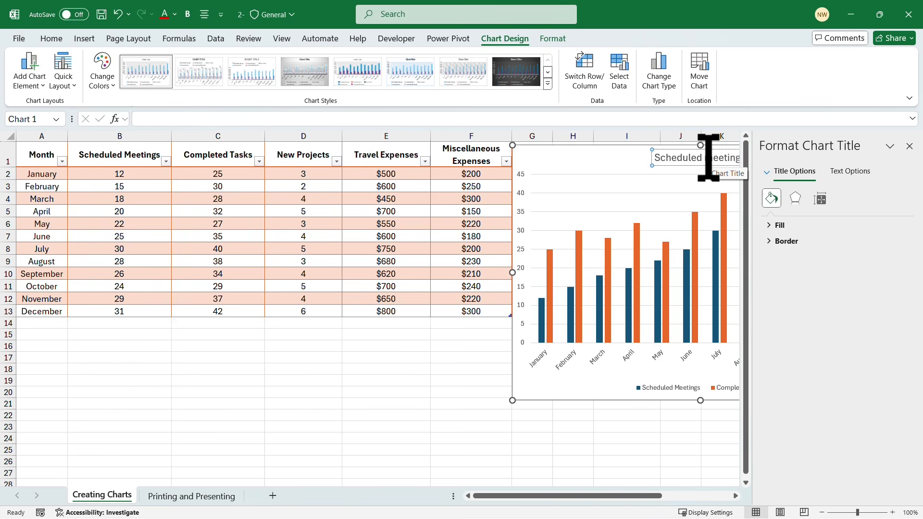
{"action": "type", "text": "s and"}
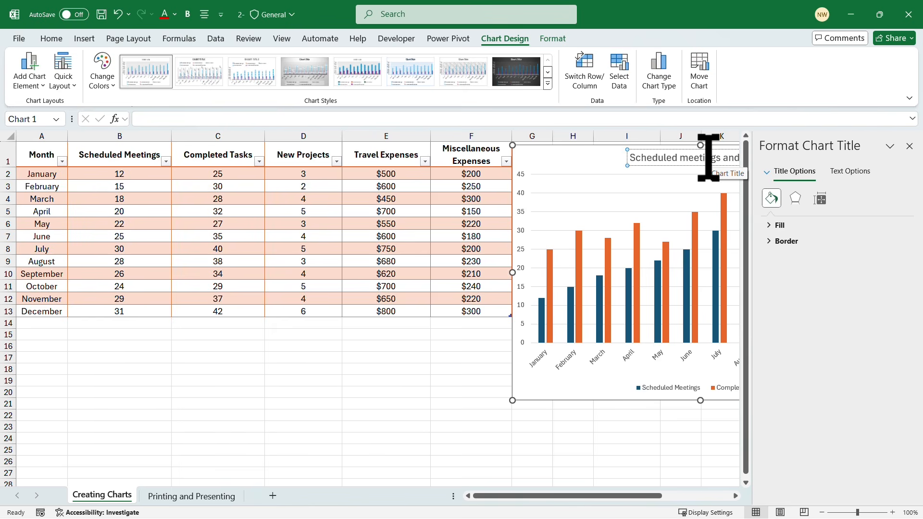
{"action": "type", "text": " completed tasks"}
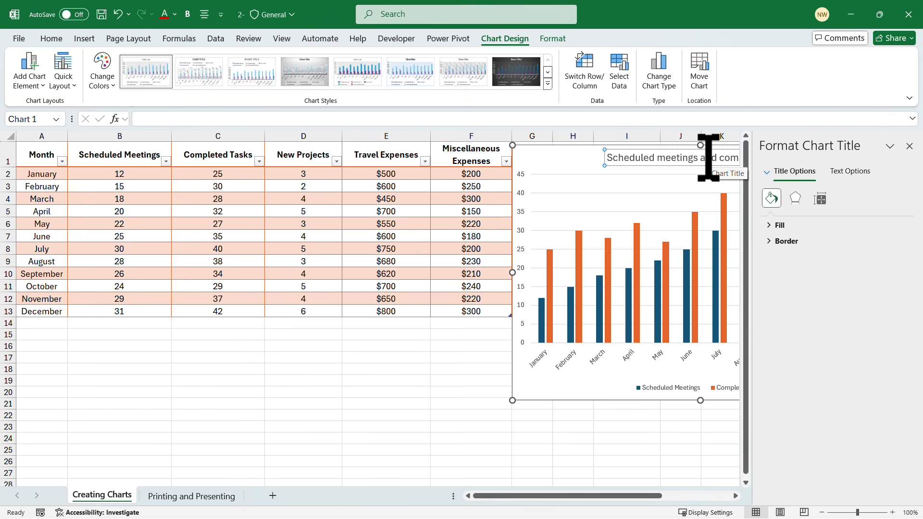
{"action": "left_click", "coordinate": [911, 145]}
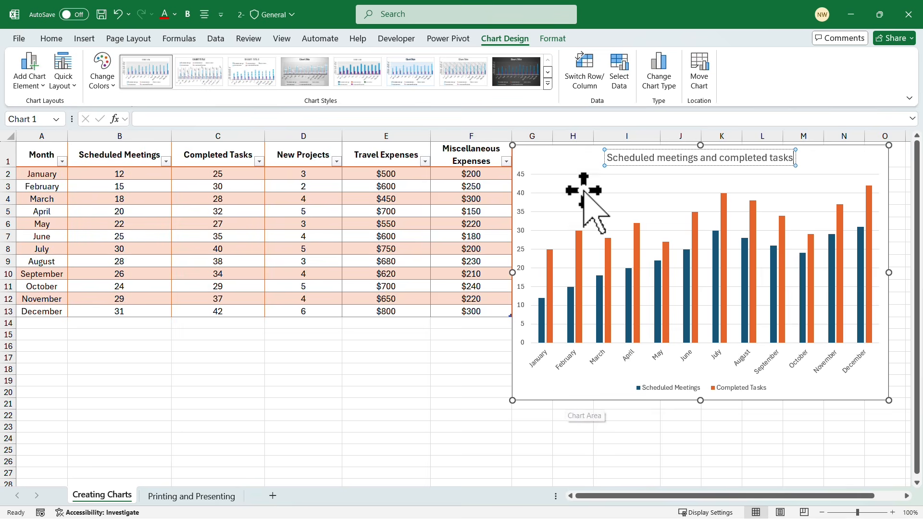
{"action": "left_click", "coordinate": [579, 169]}
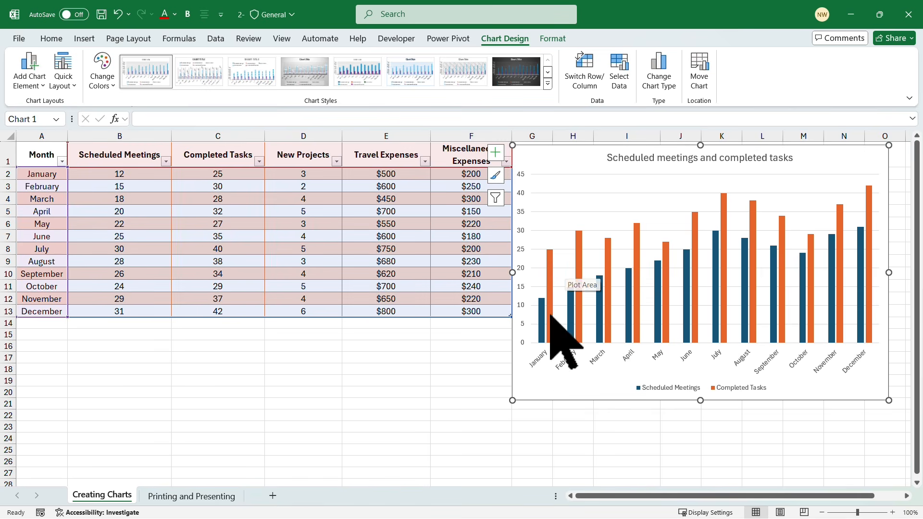
{"action": "left_click_drag", "start_coordinate": [512, 400], "coordinate": [522, 383]}
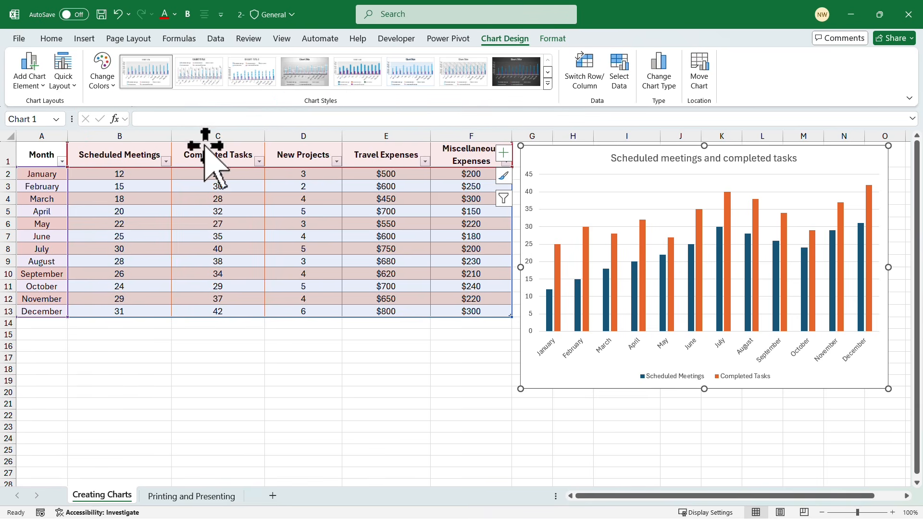
- Try several chart styles, apply the dark Style 8 and recolor the columns with Colorful Palette 3
{"action": "left_click", "coordinate": [199, 72]}
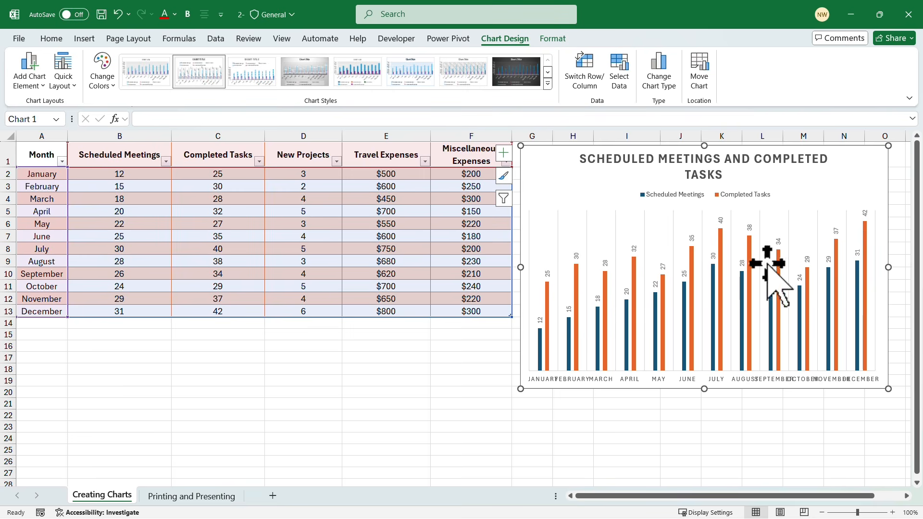
{"action": "left_click", "coordinate": [249, 73]}
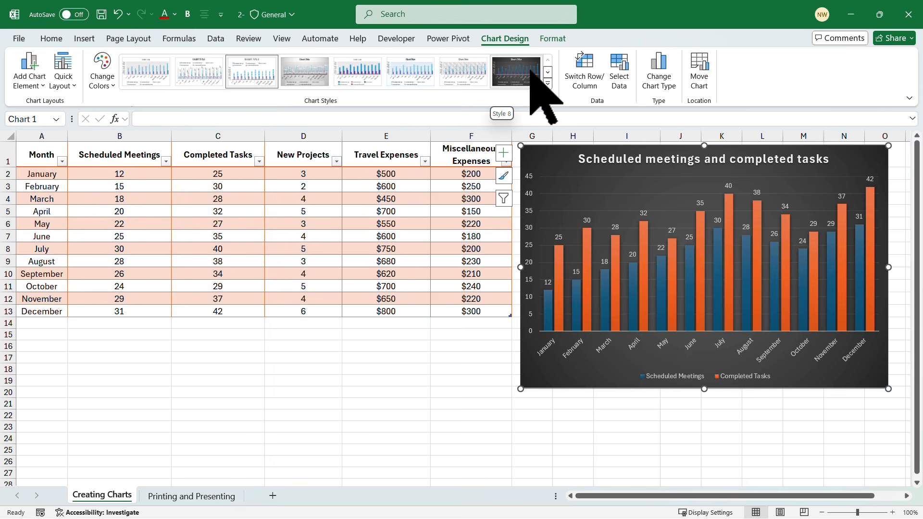
{"action": "left_click", "coordinate": [523, 70]}
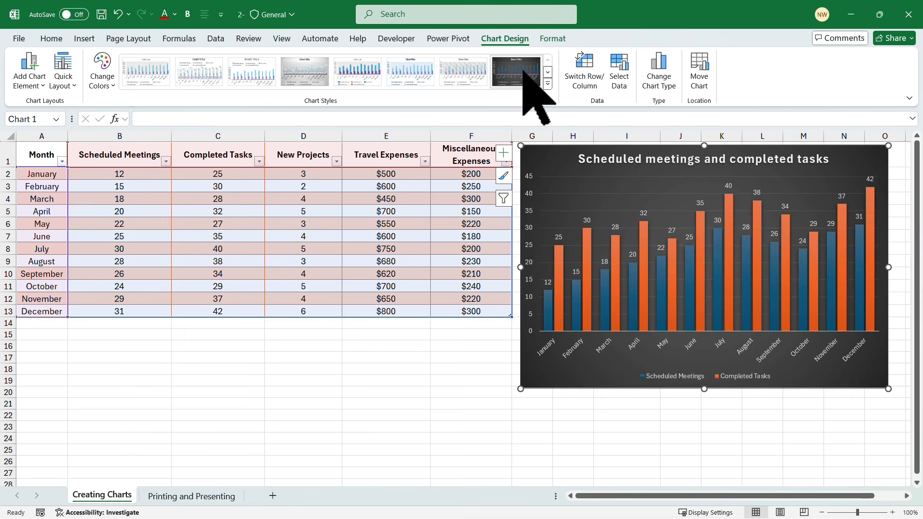
{"action": "left_click", "coordinate": [548, 83]}
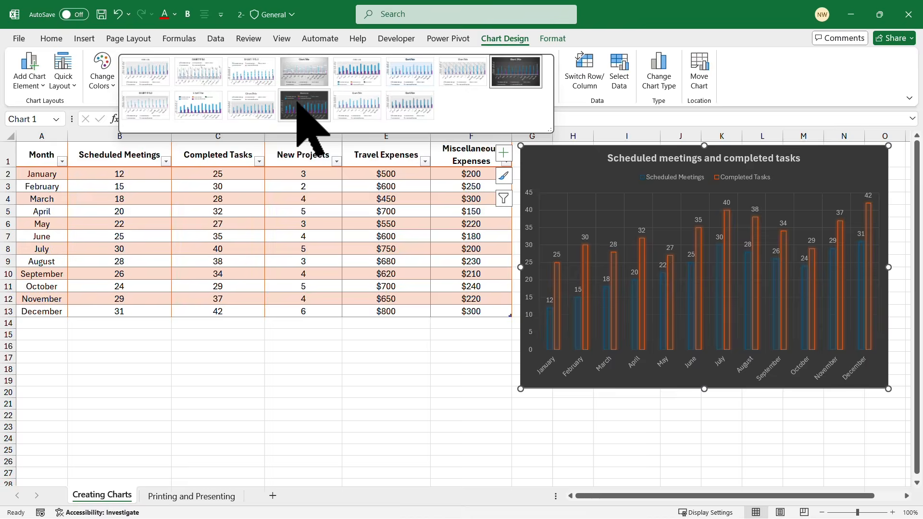
{"action": "left_click", "coordinate": [754, 78]}
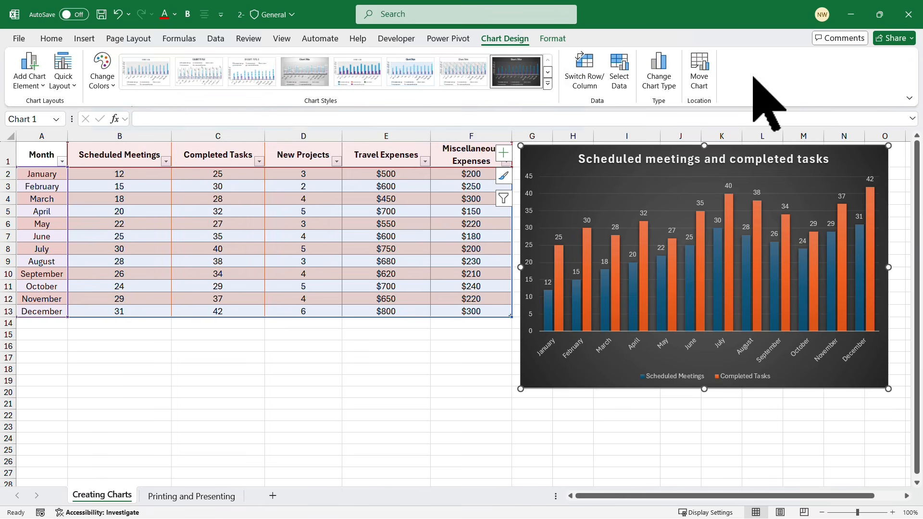
{"action": "left_click", "coordinate": [108, 86]}
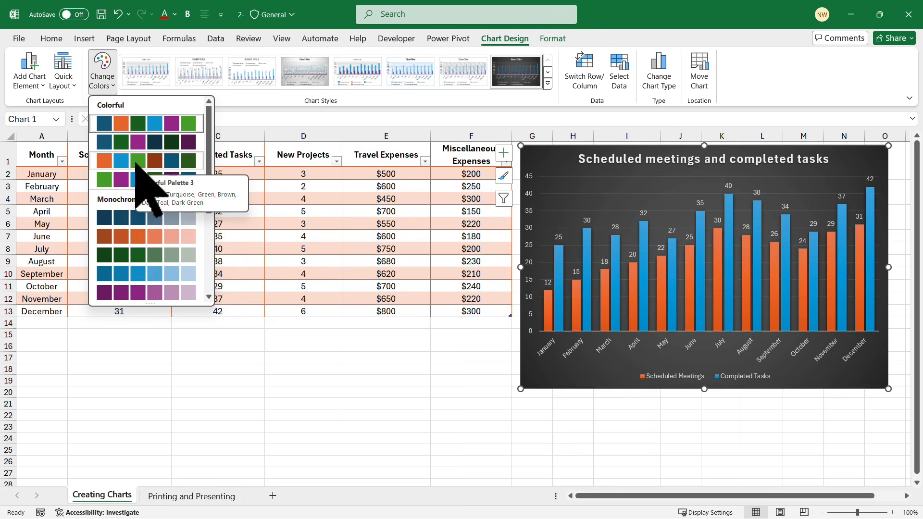
{"action": "left_click", "coordinate": [136, 161]}
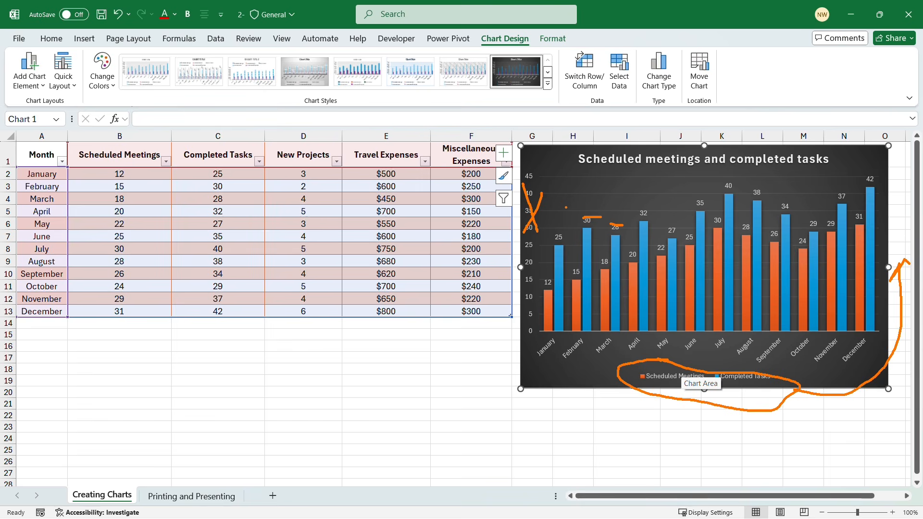
- Apply the quick layout with the legend at the right and no data labels to the meetings and tasks chart
{"action": "key", "text": "Escape"}
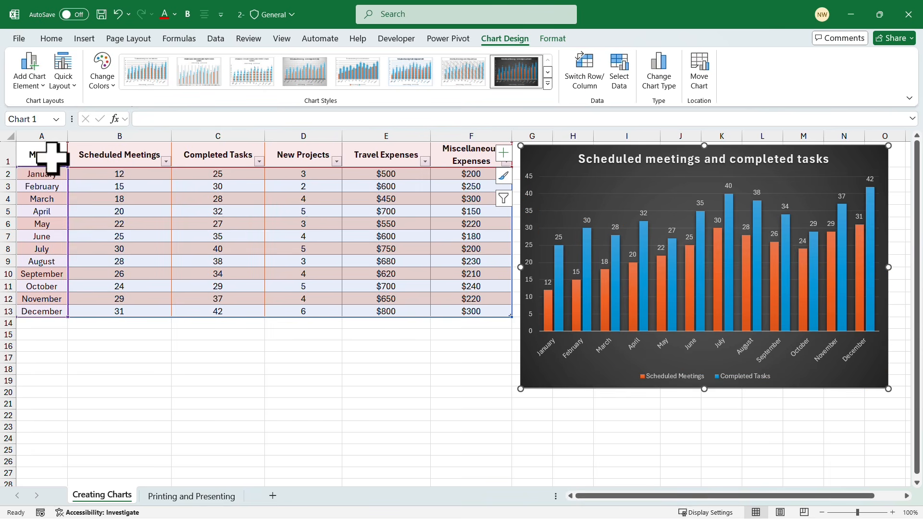
{"action": "left_click", "coordinate": [75, 84]}
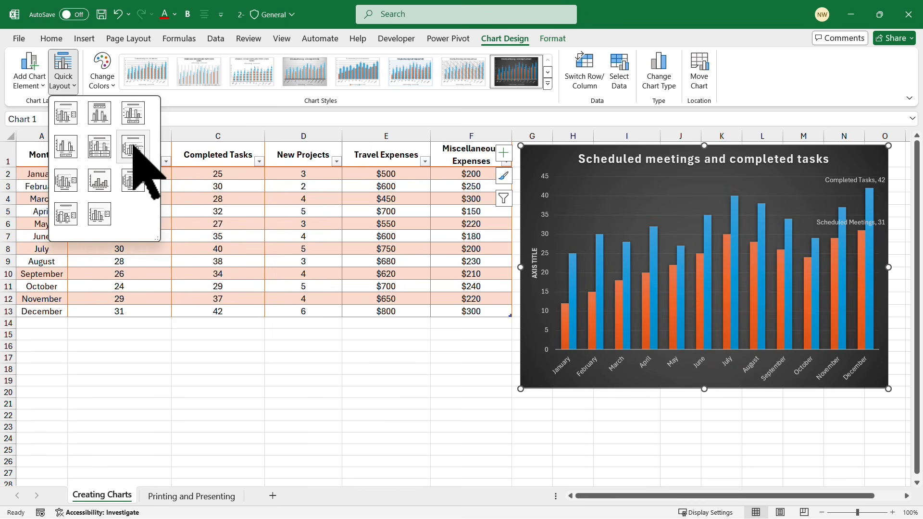
{"action": "left_click", "coordinate": [67, 109]}
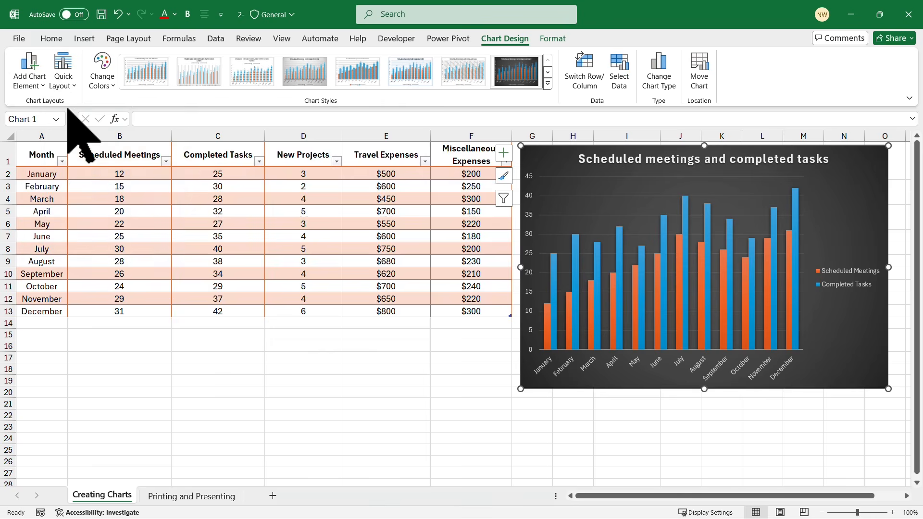
- Shrink the meetings and tasks chart to the table's height and move it directly below the table
{"action": "left_click_drag", "start_coordinate": [521, 389], "coordinate": [527, 317]}
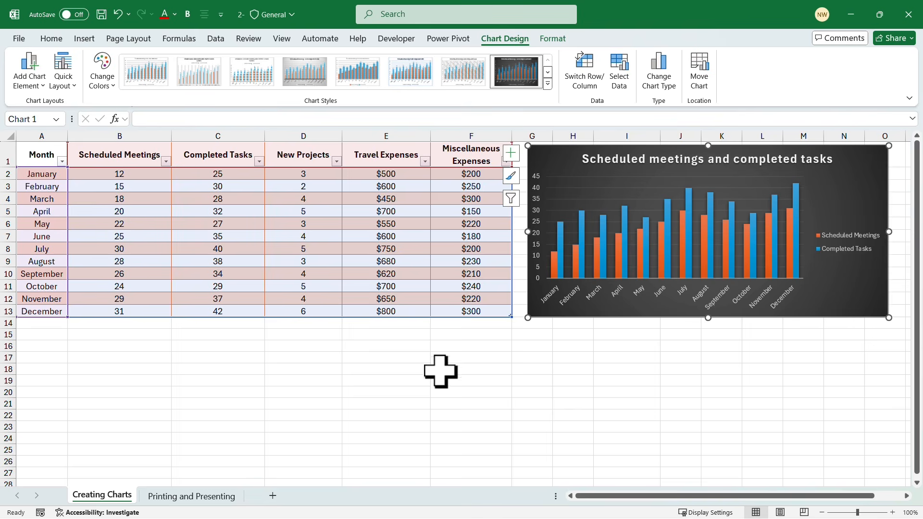
{"action": "left_click", "coordinate": [560, 391]}
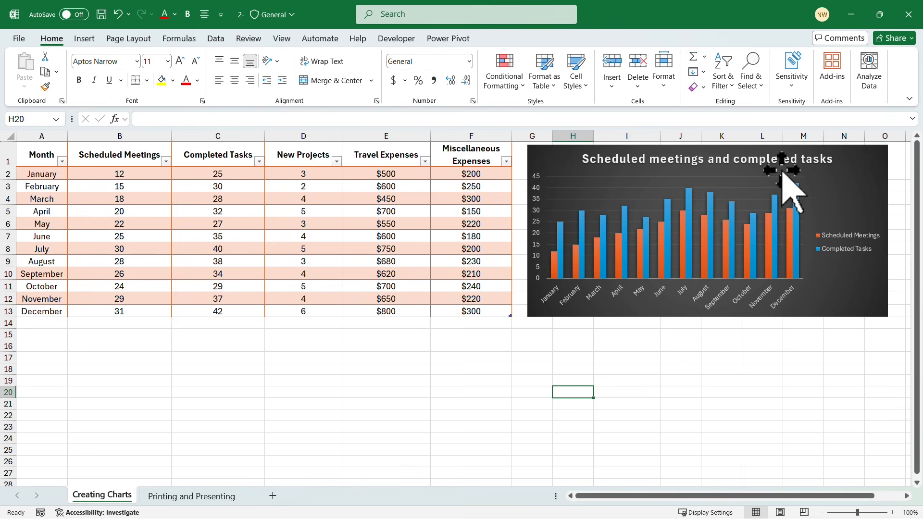
{"action": "left_click", "coordinate": [851, 202]}
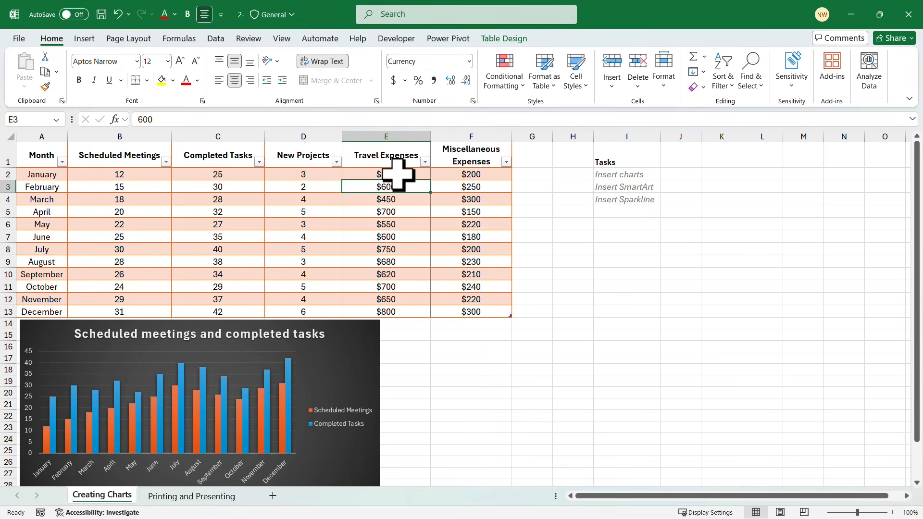
- Insert the recommended Line chart from the table data and place it in the empty area beside the table
{"action": "left_click_drag", "start_coordinate": [398, 174], "coordinate": [475, 300]}
{"action": "left_click", "coordinate": [317, 201]}
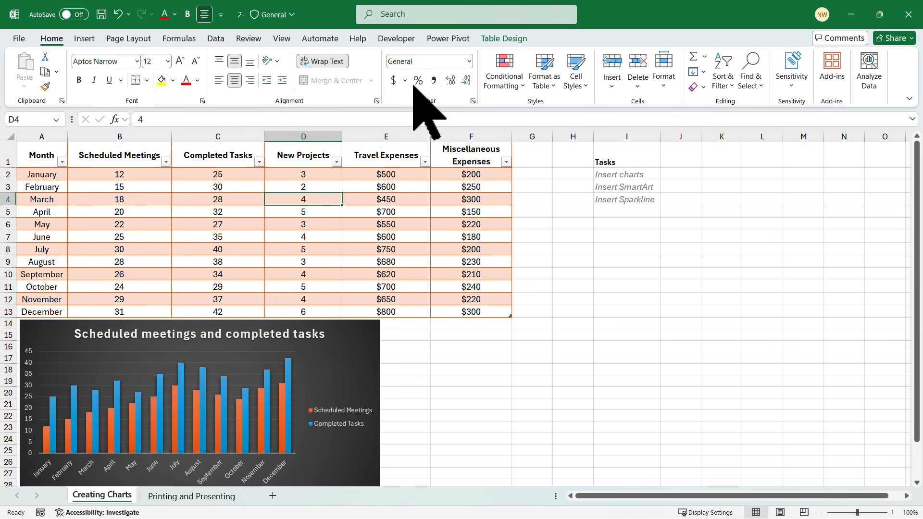
{"action": "left_click", "coordinate": [84, 40]}
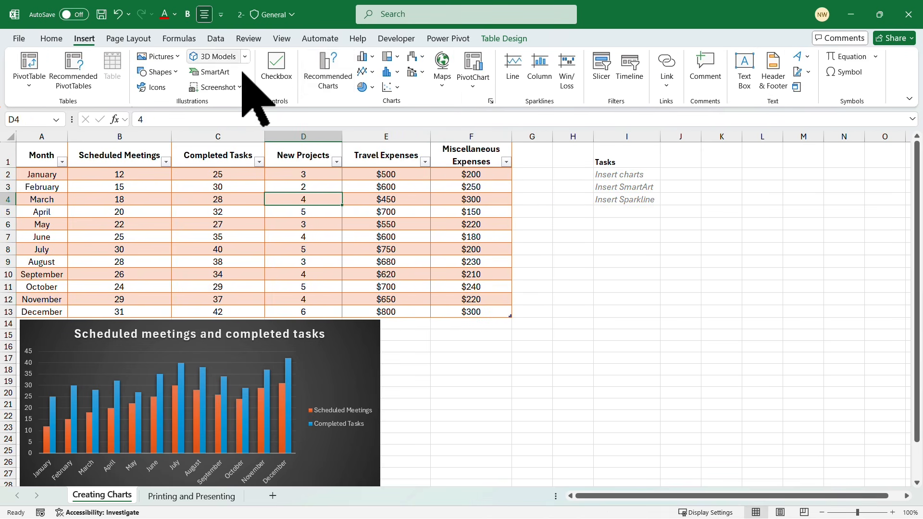
{"action": "left_click", "coordinate": [329, 71]}
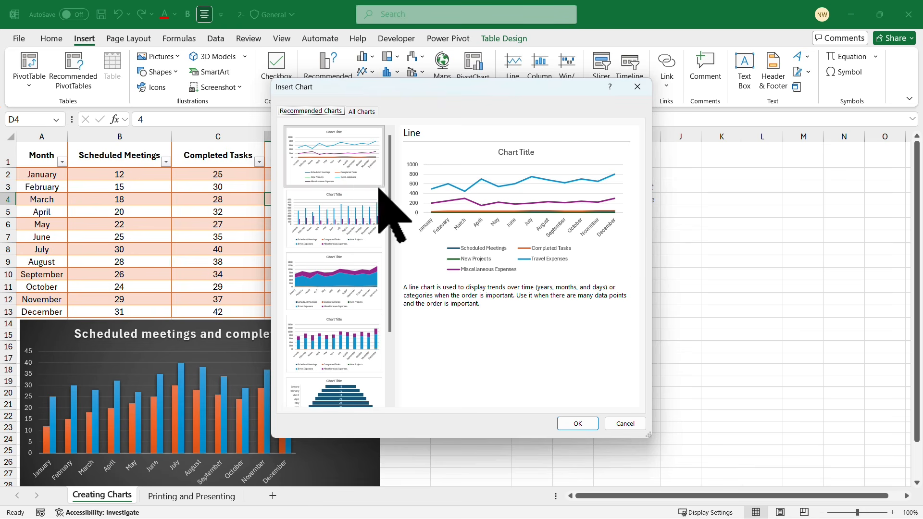
{"action": "left_click", "coordinate": [578, 423]}
{"action": "left_click_drag", "start_coordinate": [556, 247], "coordinate": [761, 164]}
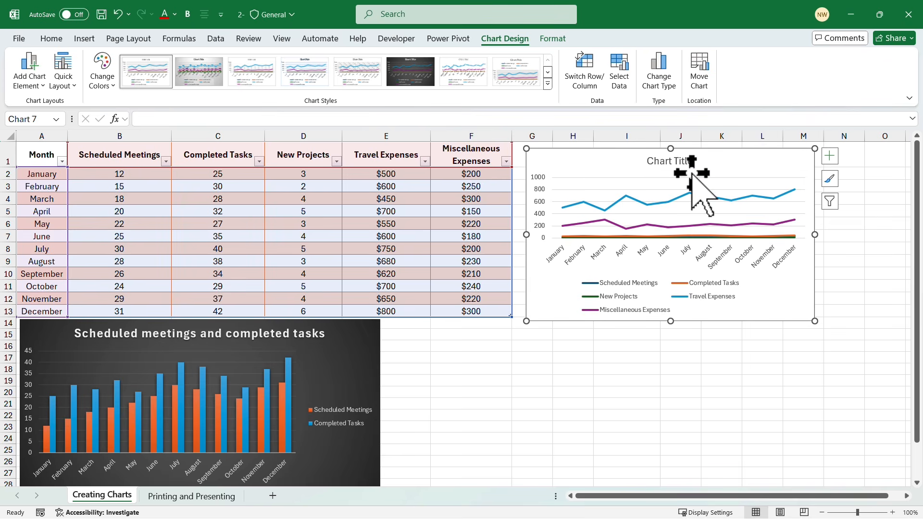
- Exclude Scheduled Meetings, Completed Tasks and New Projects from the line chart's data, keeping only Travel Expenses and Miscellaneous Expenses
{"action": "left_click", "coordinate": [620, 77]}
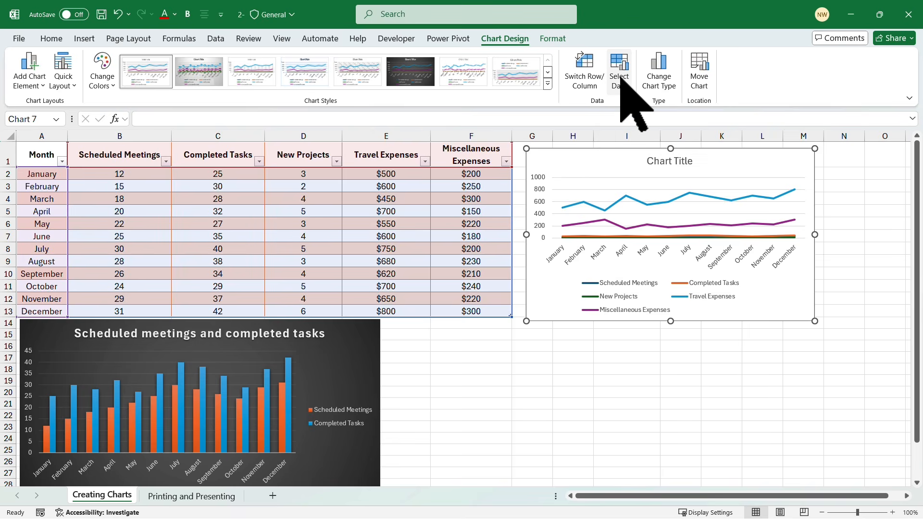
{"action": "left_click", "coordinate": [531, 243]}
{"action": "left_click", "coordinate": [531, 256]}
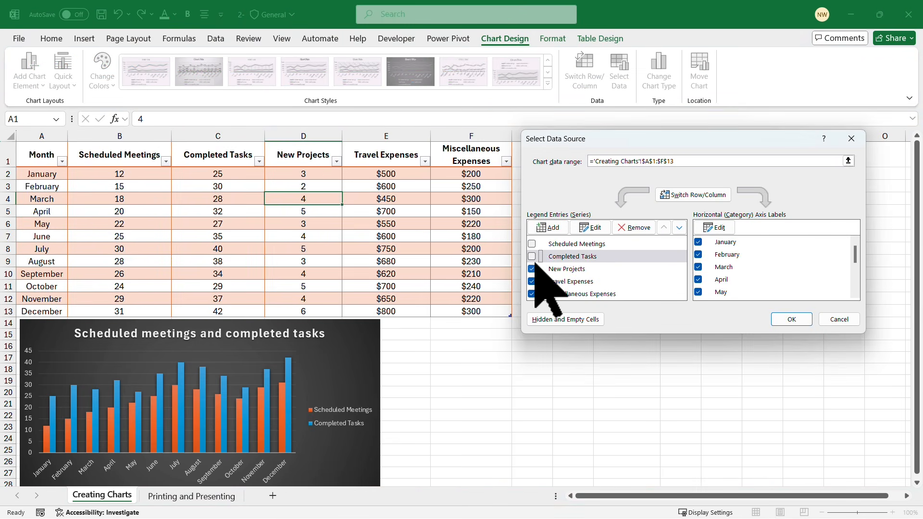
{"action": "left_click", "coordinate": [532, 269]}
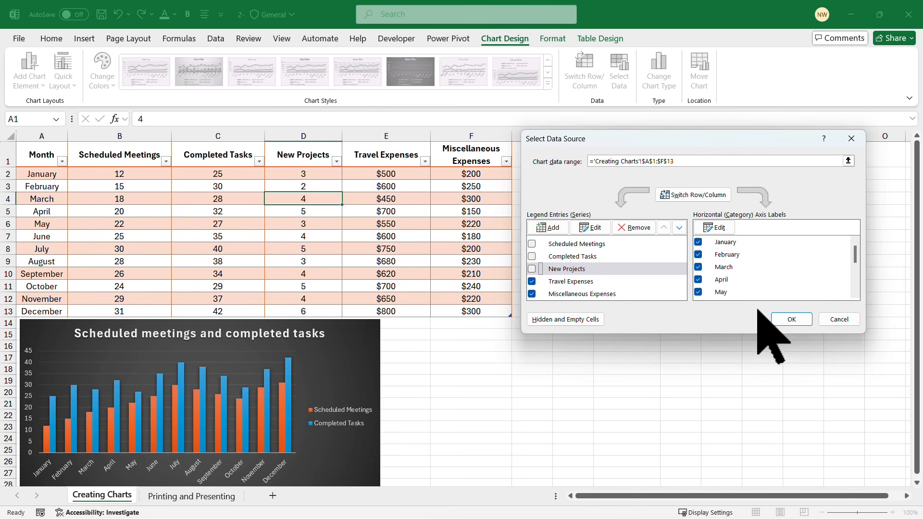
{"action": "left_click", "coordinate": [791, 319]}
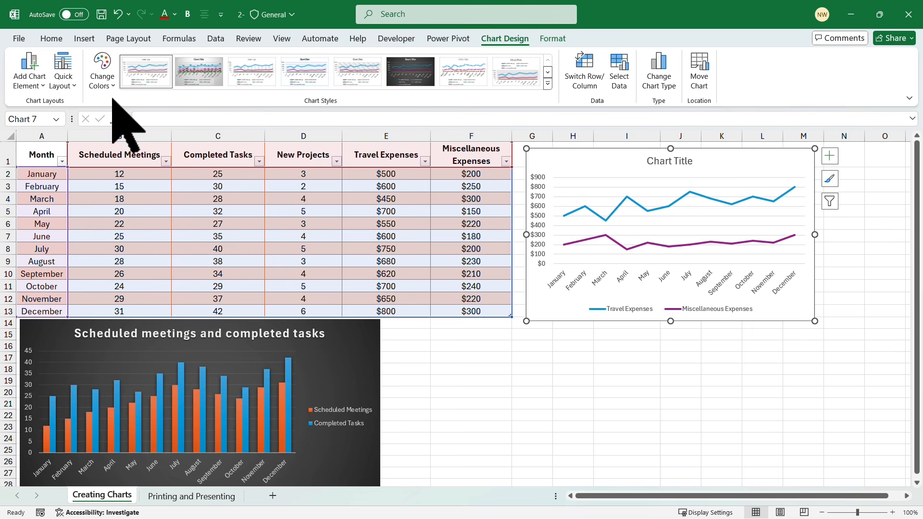
- Apply the second quick layout to the line chart and give it the gray Style 2 with round value markers
{"action": "left_click", "coordinate": [76, 85]}
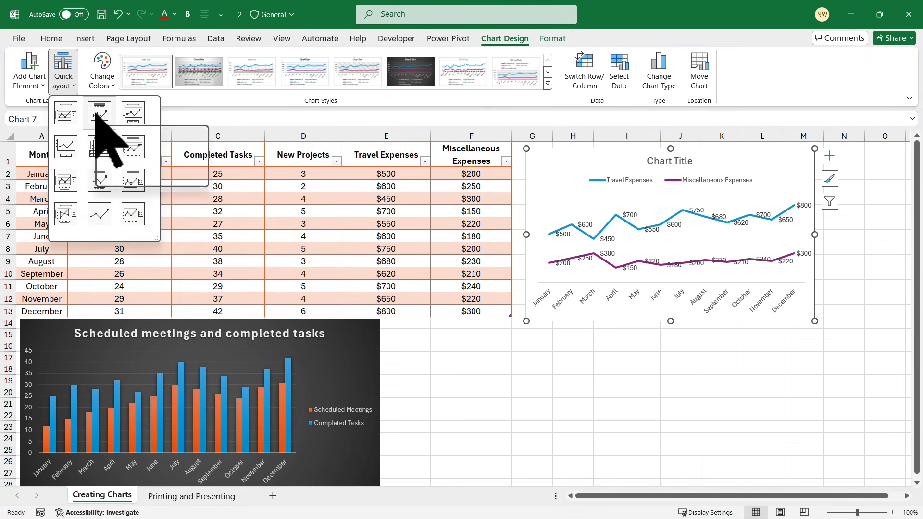
{"action": "left_click", "coordinate": [96, 113]}
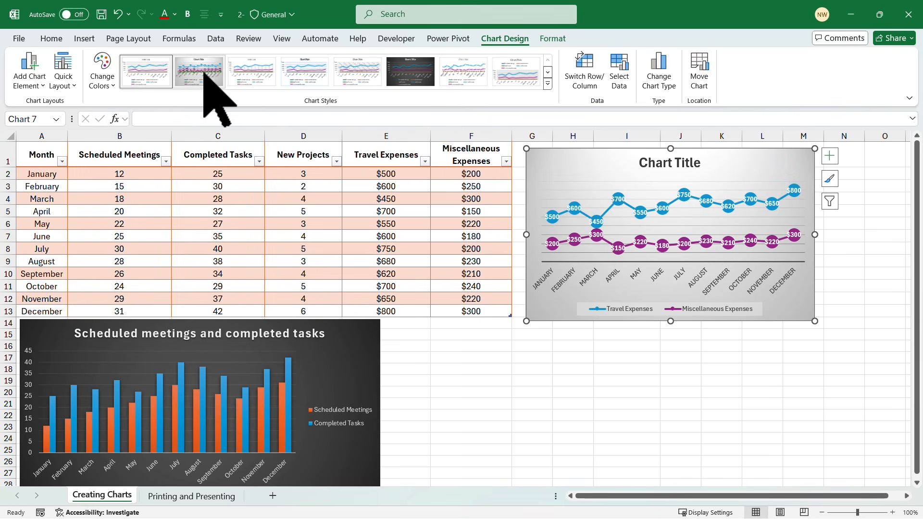
{"action": "left_click", "coordinate": [204, 73]}
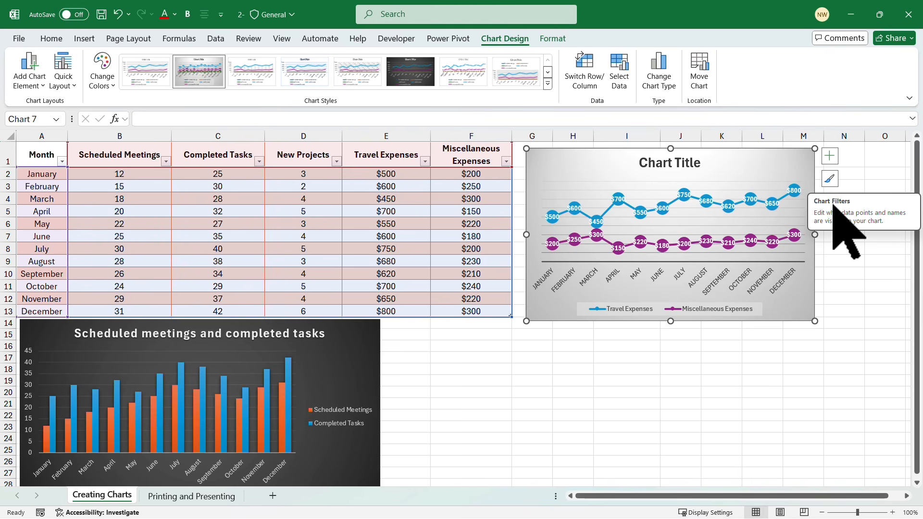
- Look through the chart elements, styles and color palettes offered for the line chart
{"action": "left_click", "coordinate": [829, 156]}
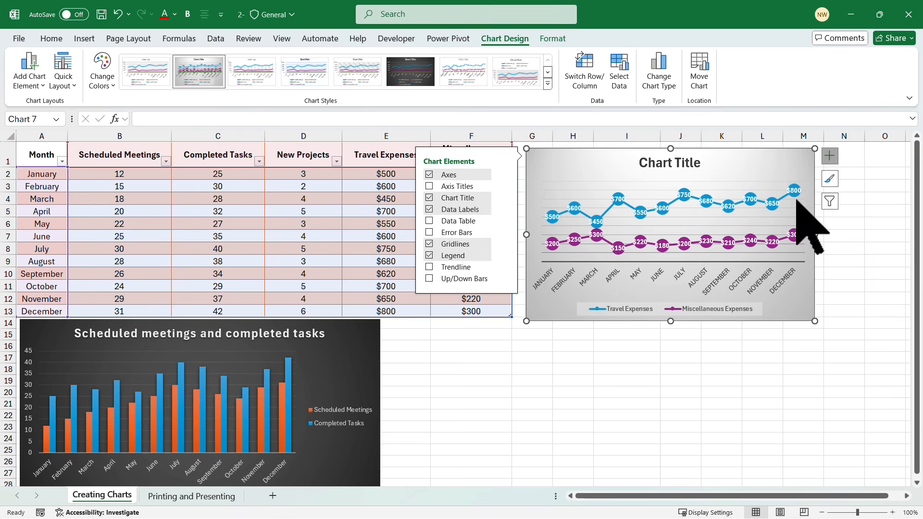
{"action": "left_click", "coordinate": [830, 179]}
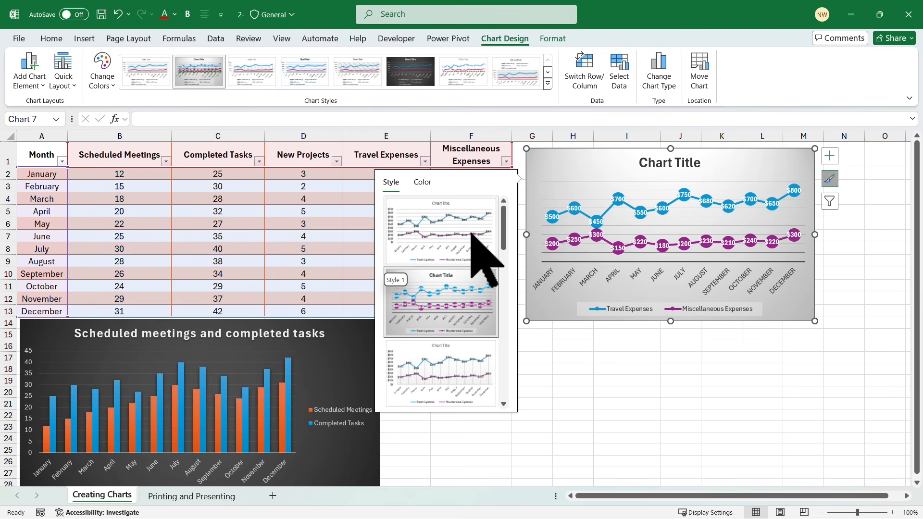
{"action": "left_click", "coordinate": [421, 182]}
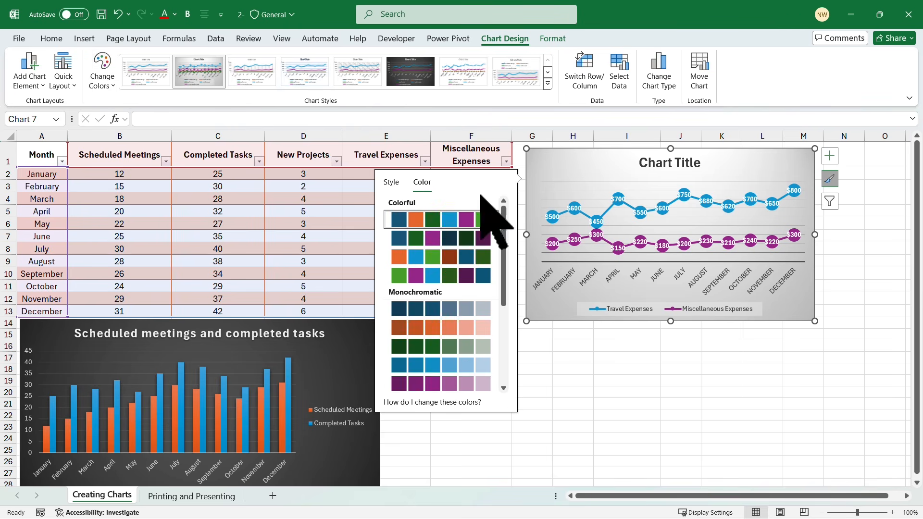
- Filter the line chart's categories to show only January, February and March
{"action": "left_click", "coordinate": [830, 202]}
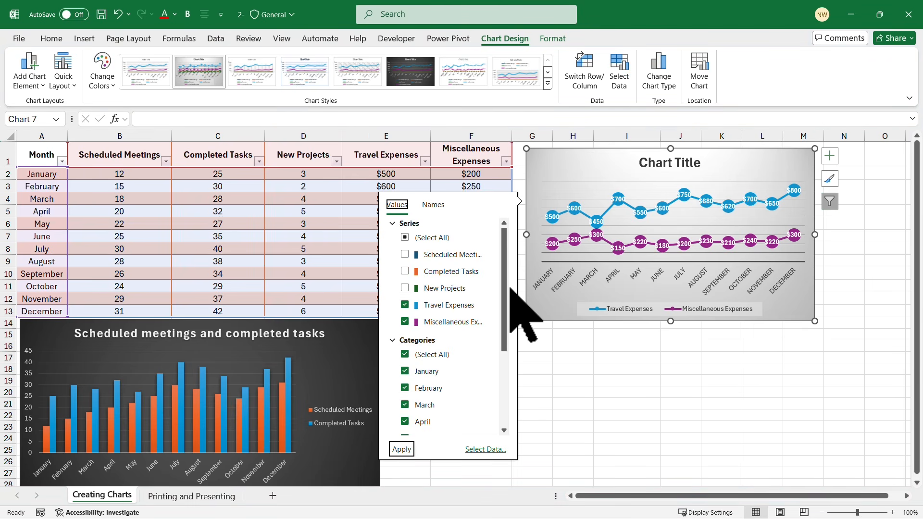
{"action": "left_click", "coordinate": [411, 354]}
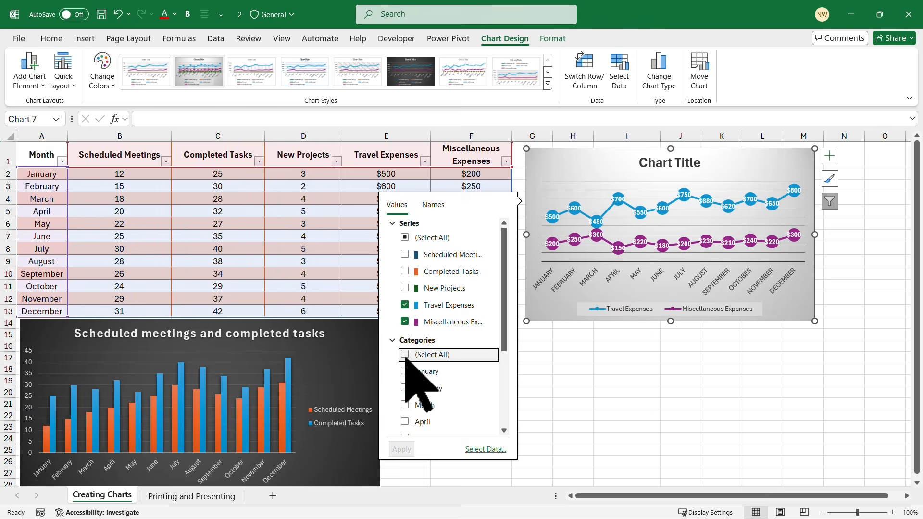
{"action": "left_click", "coordinate": [408, 372]}
{"action": "left_click", "coordinate": [407, 388]}
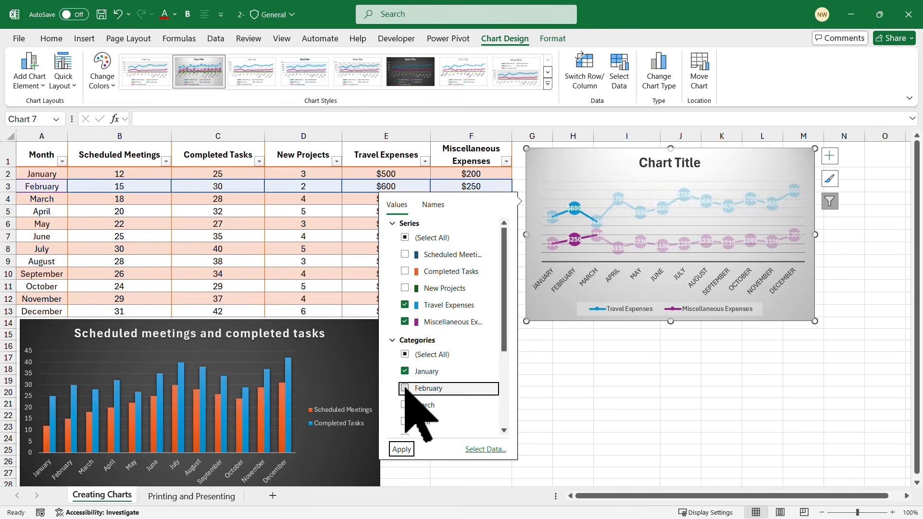
{"action": "left_click", "coordinate": [407, 405]}
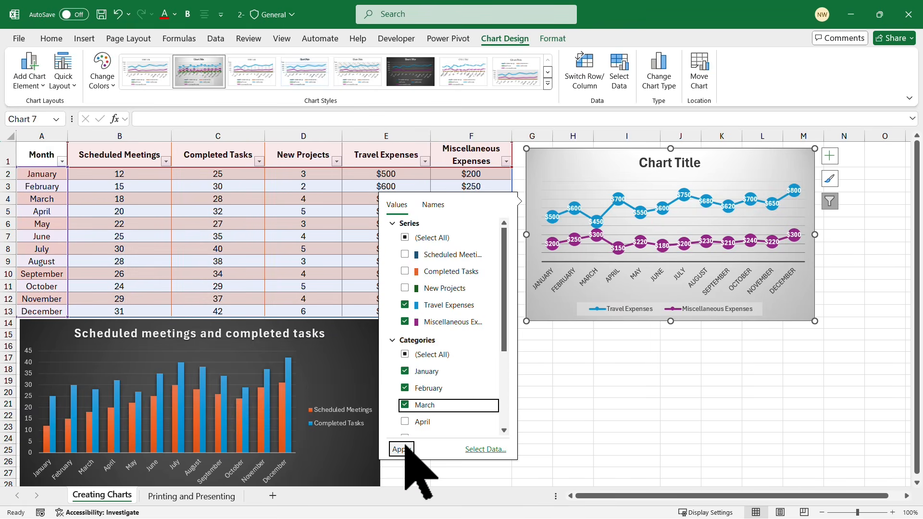
{"action": "left_click", "coordinate": [401, 449]}
{"action": "left_click", "coordinate": [682, 369]}
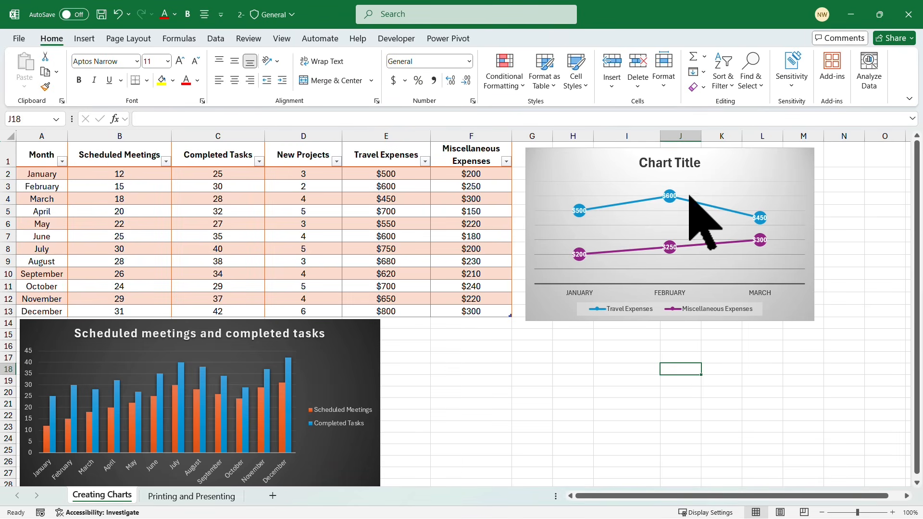
- Replace the line chart's placeholder title with "Q1 Expense"
{"action": "left_click", "coordinate": [669, 164]}
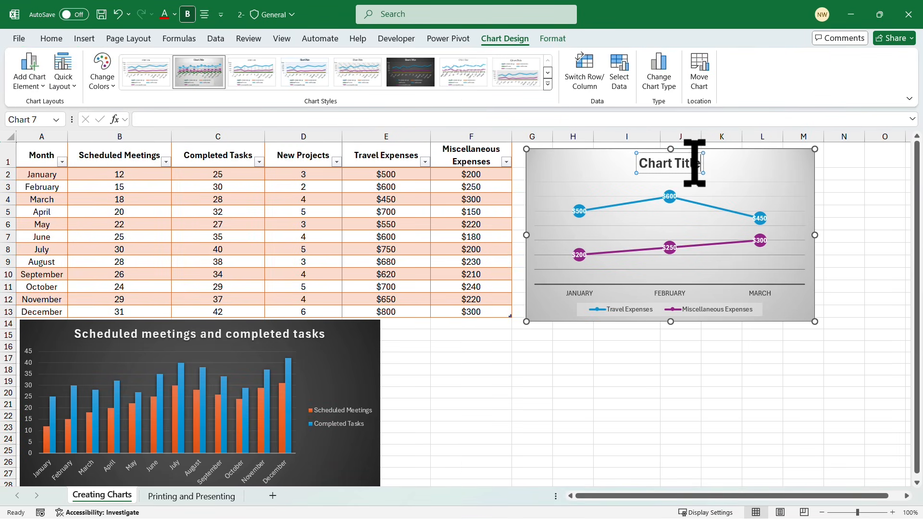
{"action": "left_click_drag", "start_coordinate": [700, 160], "coordinate": [642, 163]}
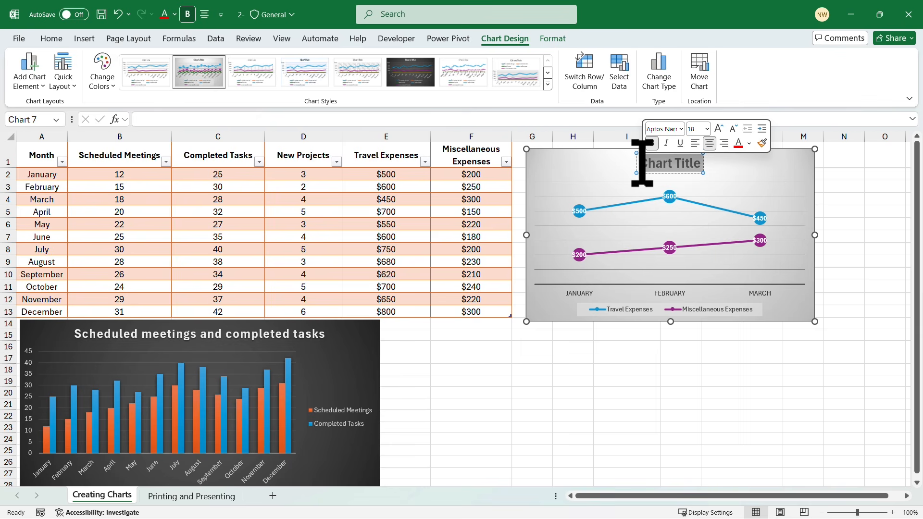
{"action": "type", "text": "Q1 E"}
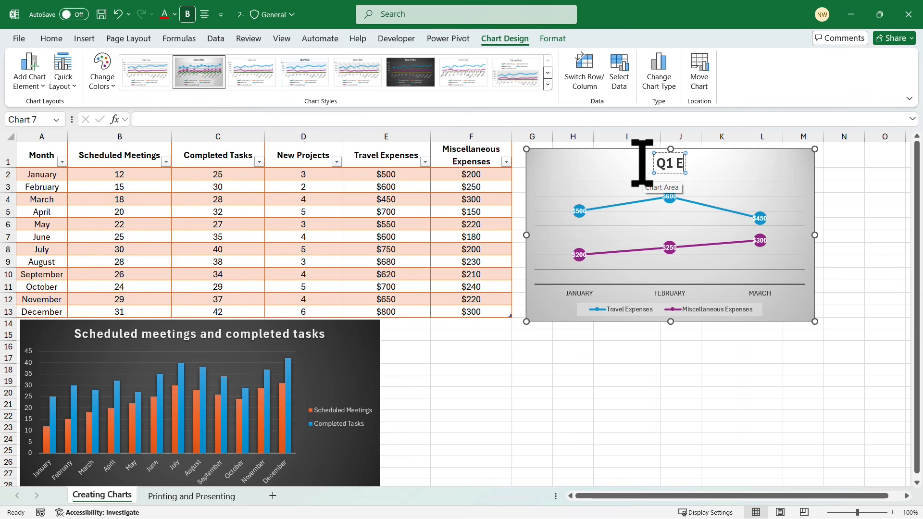
{"action": "type", "text": "xpense"}
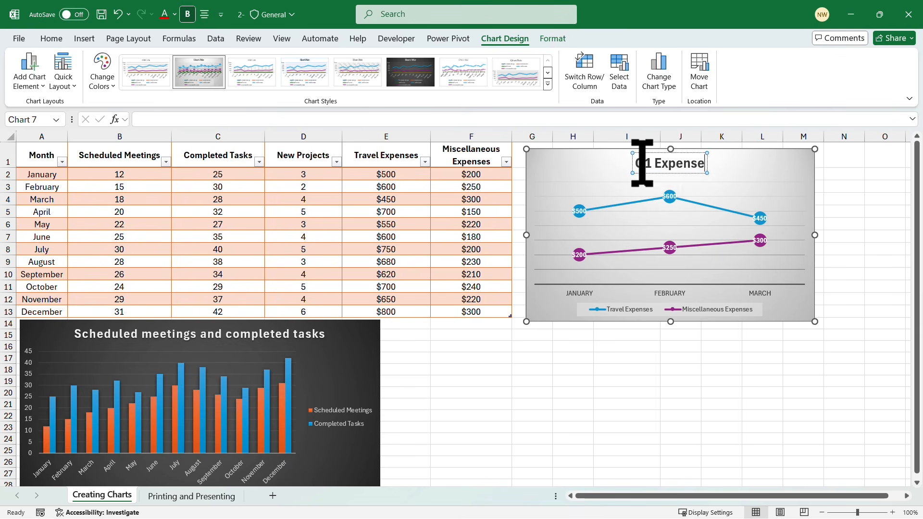
- Complete the line chart's title as "Q1 Expenses" and fill its chart area with a light orange theme color
{"action": "type", "text": "s"}
{"action": "left_click", "coordinate": [663, 369]}
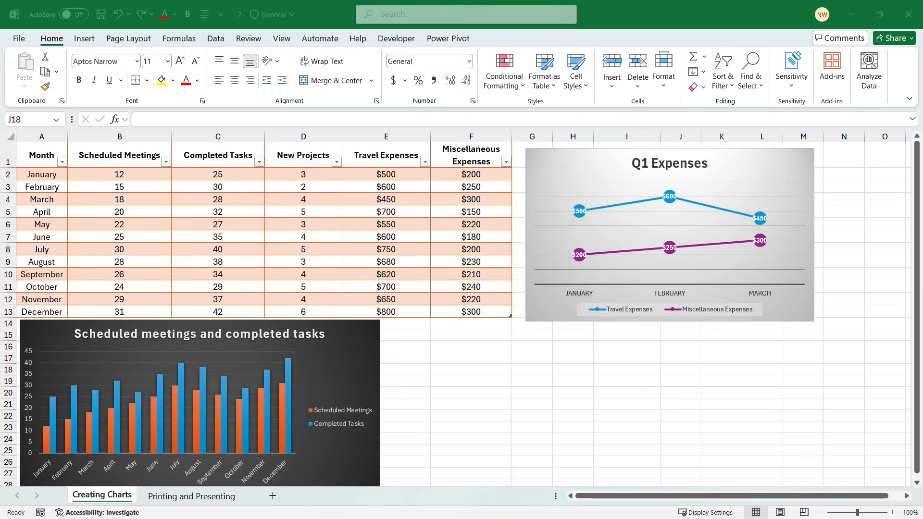
{"action": "left_click", "coordinate": [594, 156]}
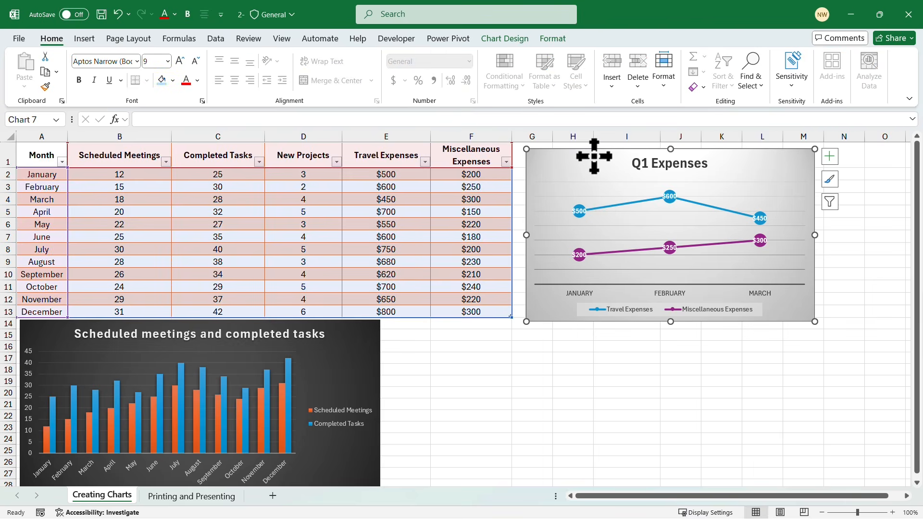
{"action": "left_click", "coordinate": [558, 41]}
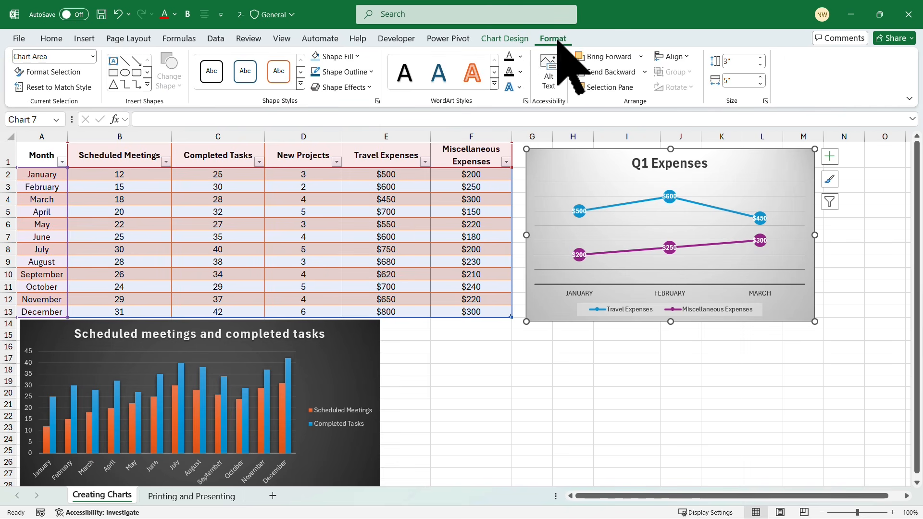
{"action": "left_click", "coordinate": [353, 57]}
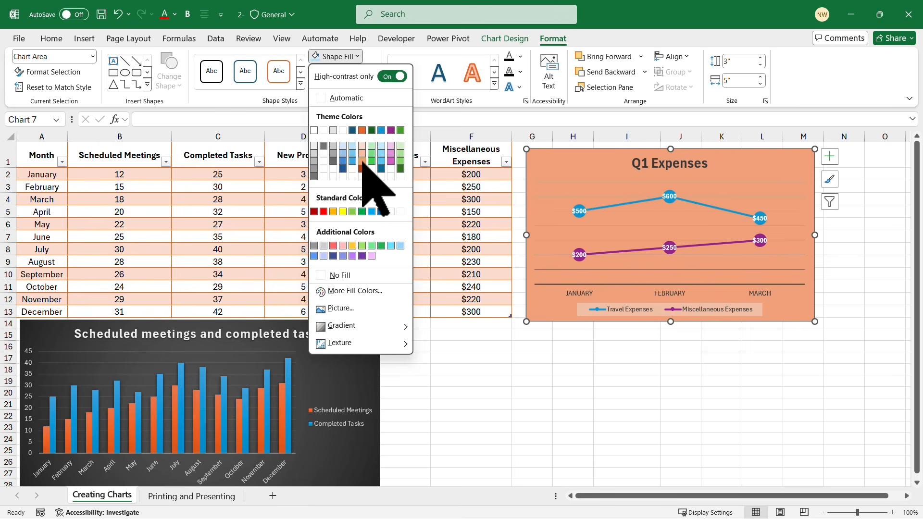
{"action": "left_click", "coordinate": [361, 160]}
{"action": "left_click", "coordinate": [662, 370]}
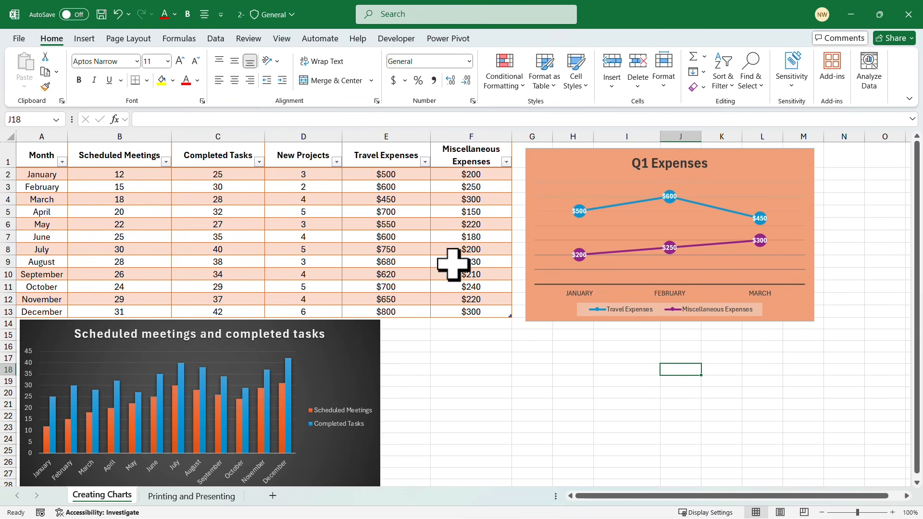
{"action": "left_click_drag", "start_coordinate": [323, 176], "coordinate": [324, 309]}
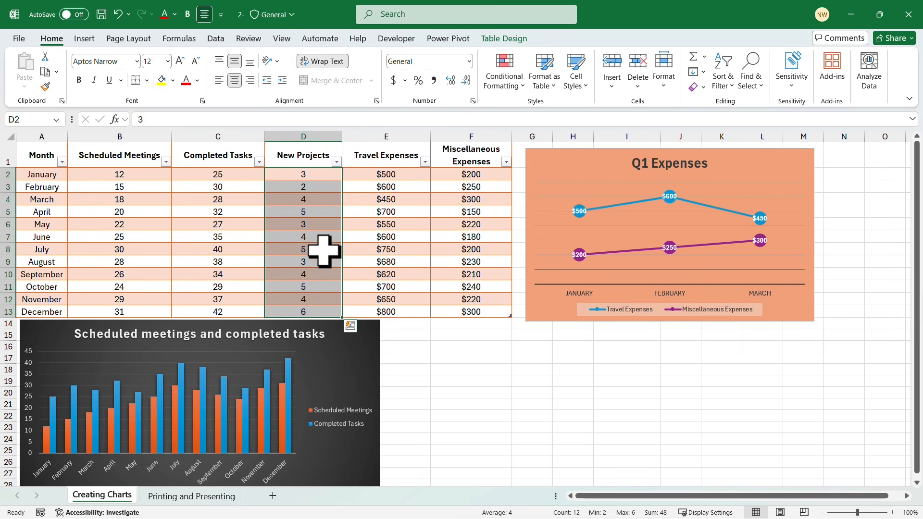
{"action": "right_click", "coordinate": [322, 177]}
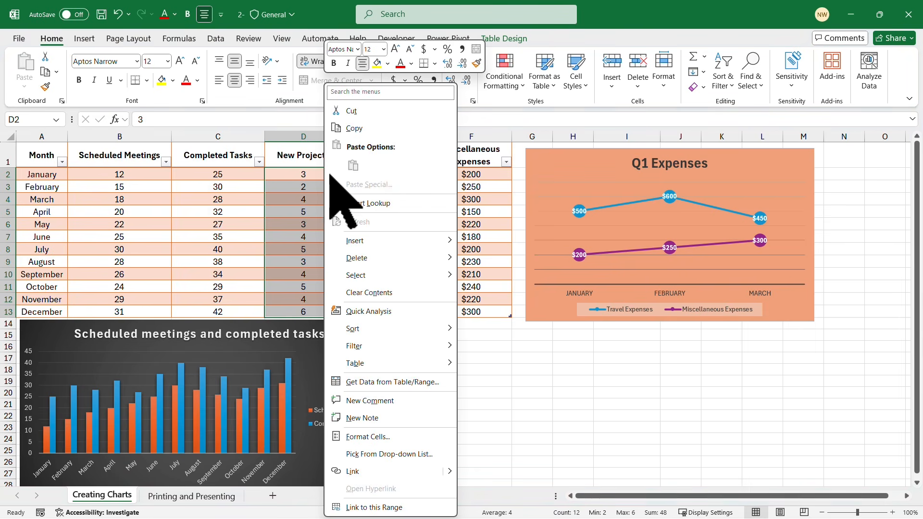
{"action": "left_click", "coordinate": [379, 128]}
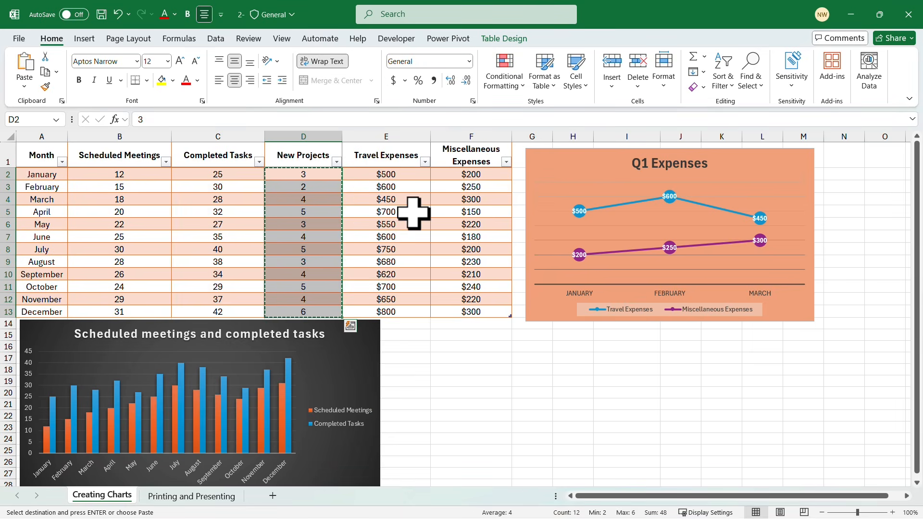
{"action": "left_click", "coordinate": [387, 185]}
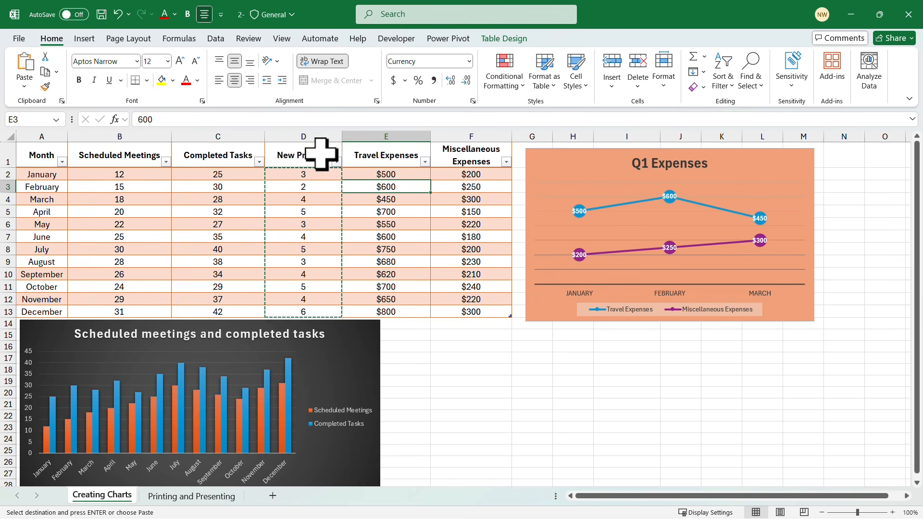
- Insert a 3-D Pie chart based on the monthly data table
{"action": "left_click", "coordinate": [244, 203]}
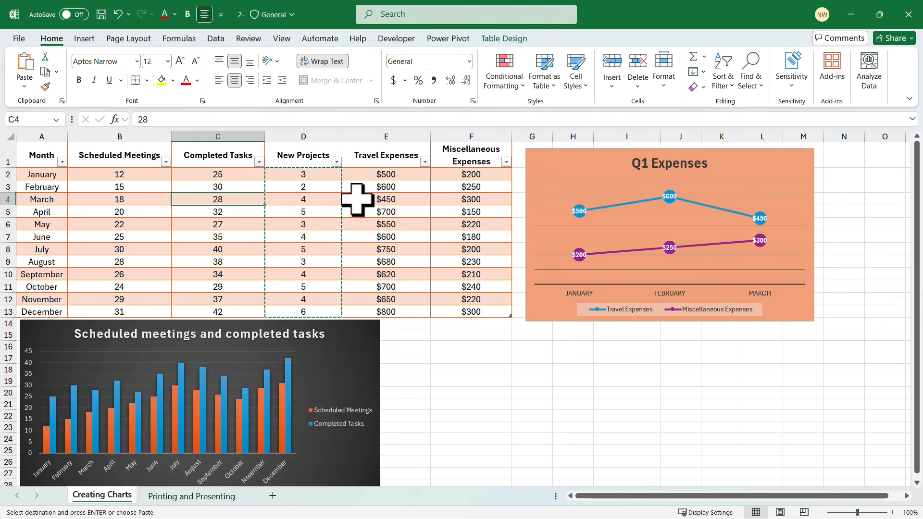
{"action": "left_click", "coordinate": [84, 38]}
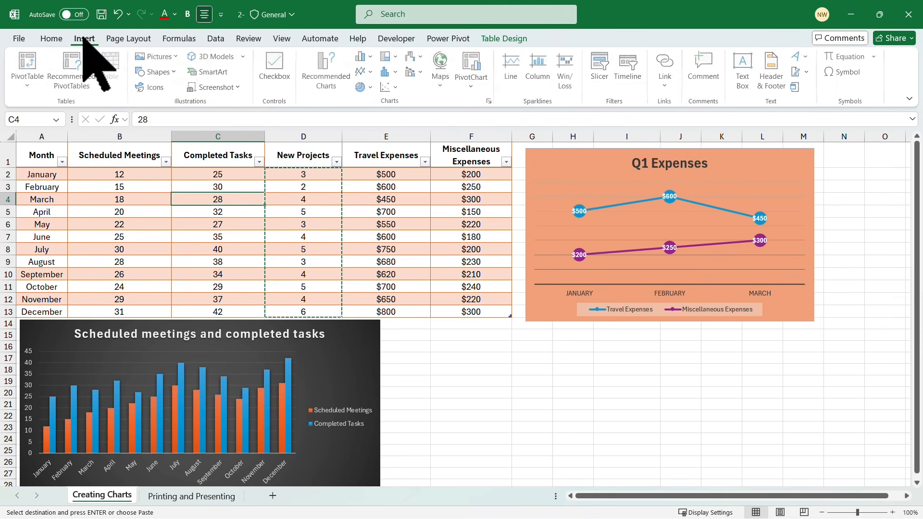
{"action": "left_click", "coordinate": [325, 70]}
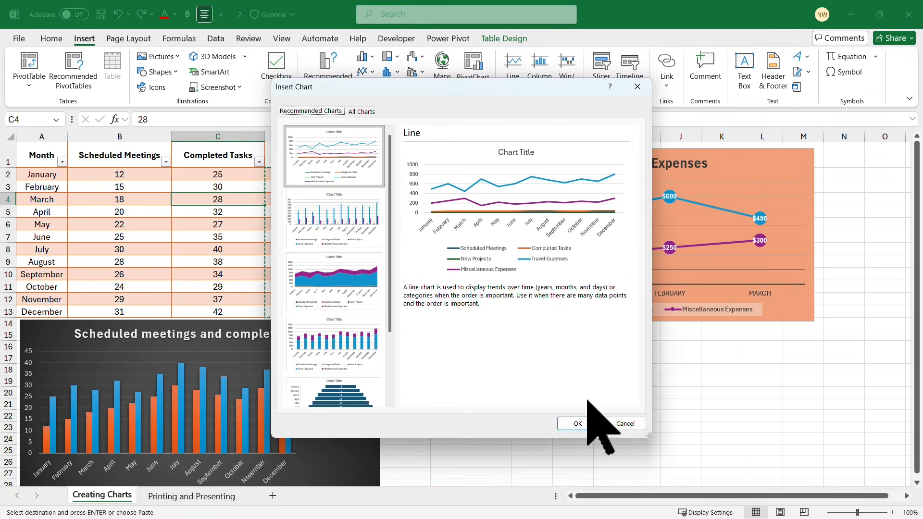
{"action": "left_click", "coordinate": [361, 112]}
{"action": "left_click", "coordinate": [312, 186]}
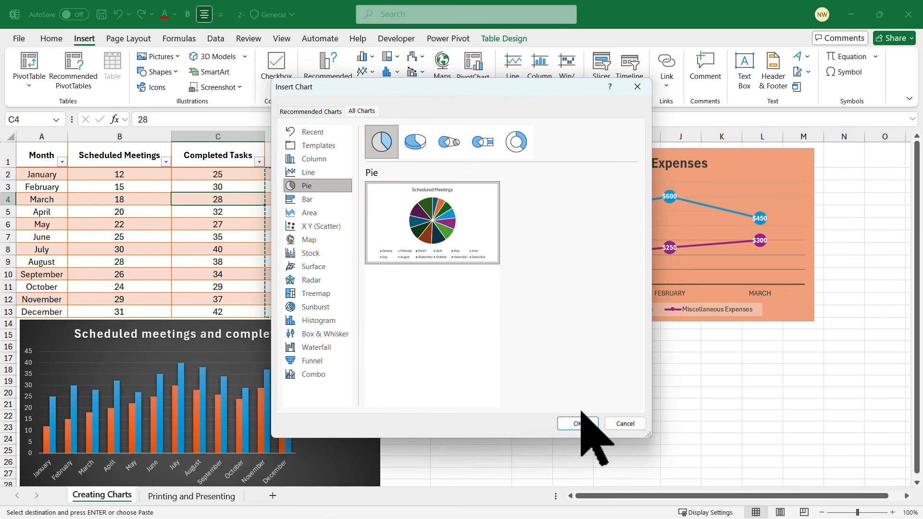
{"action": "left_click", "coordinate": [416, 142]}
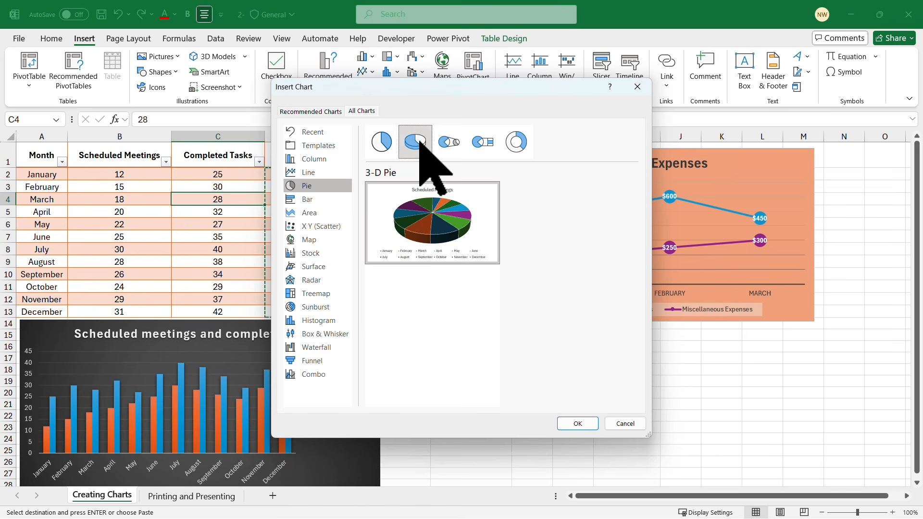
{"action": "left_click", "coordinate": [577, 423]}
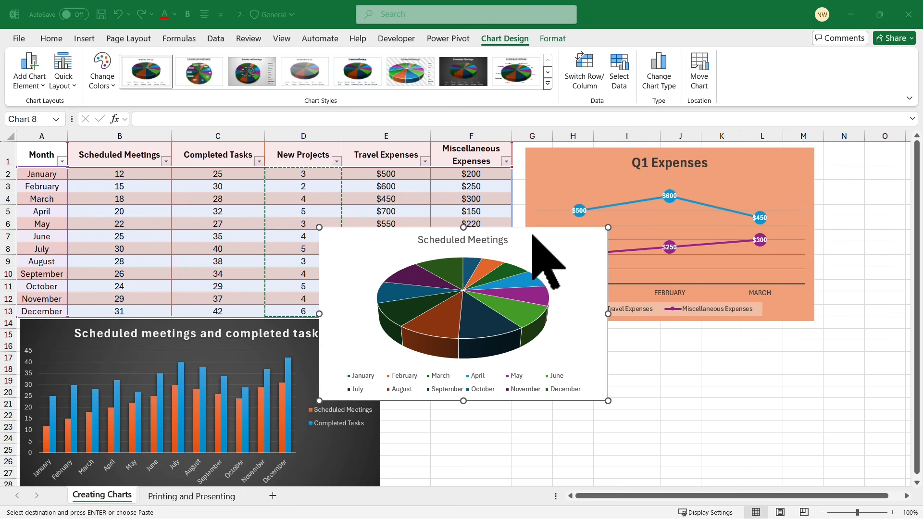
- Limit the pie chart's data to New Projects by excluding Scheduled Meetings, Completed Tasks, Travel Expenses and Miscellaneous Expenses
{"action": "left_click", "coordinate": [619, 72]}
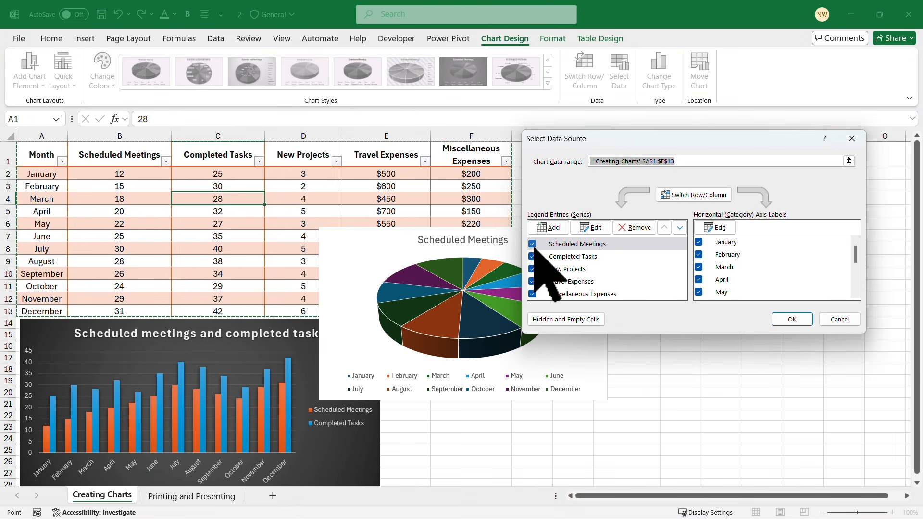
{"action": "left_click", "coordinate": [532, 244]}
{"action": "left_click", "coordinate": [532, 256]}
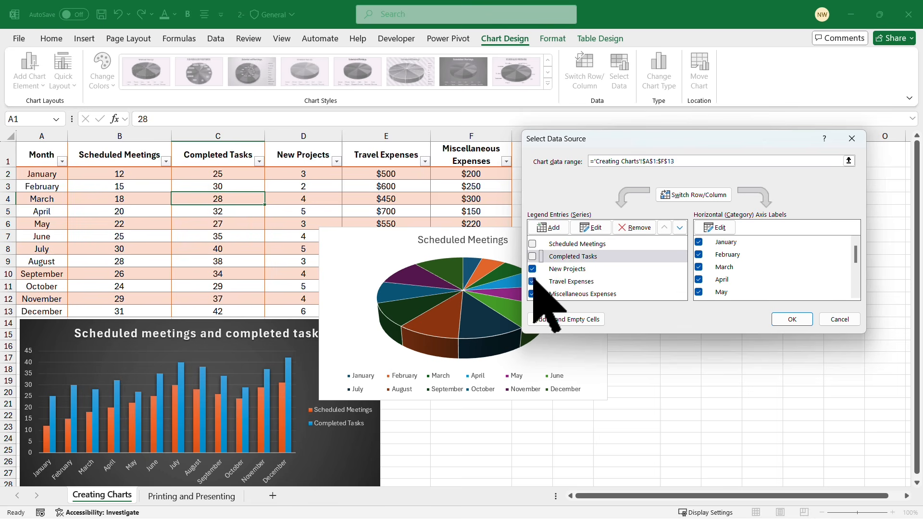
{"action": "left_click", "coordinate": [532, 281]}
{"action": "left_click", "coordinate": [532, 294]}
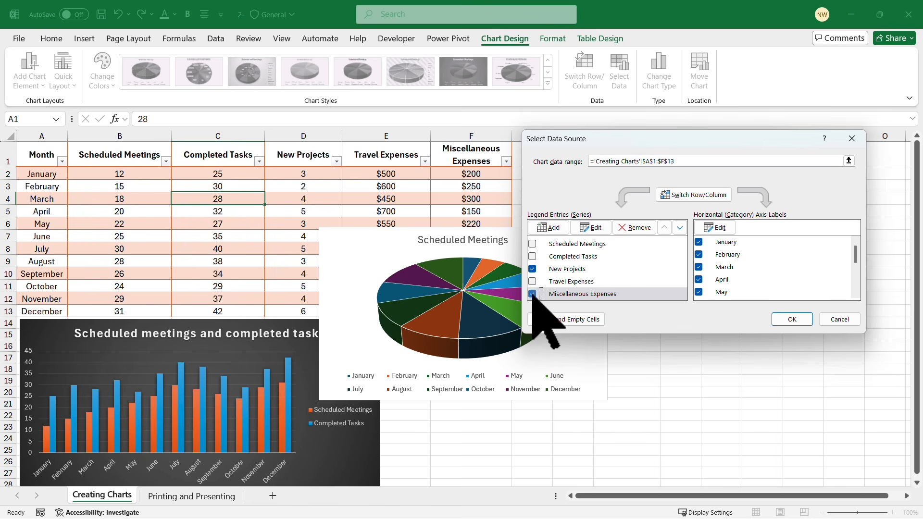
{"action": "left_click", "coordinate": [792, 319]}
- Move the New Projects pie chart off the data table toward the Q1 Expenses chart and inspect its July slice
{"action": "left_click_drag", "start_coordinate": [525, 236], "coordinate": [725, 262]}
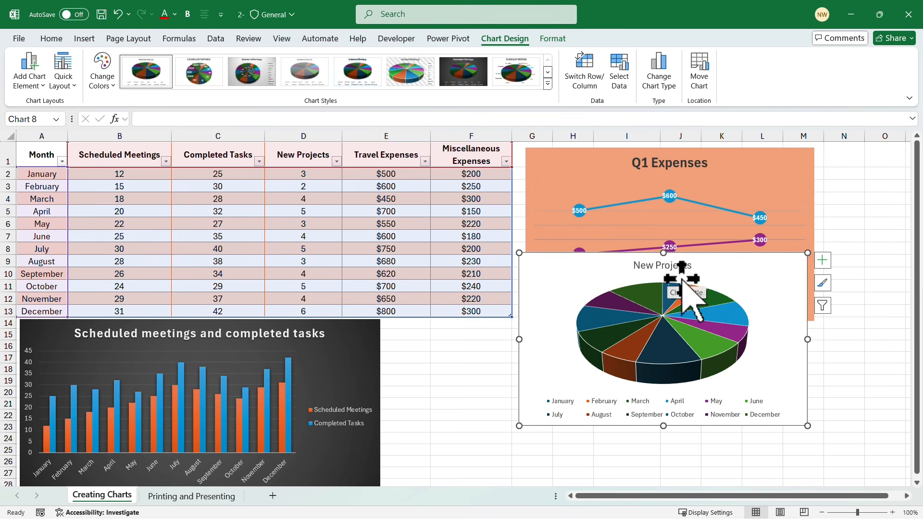
{"action": "mouse_move", "coordinate": [671, 358]}
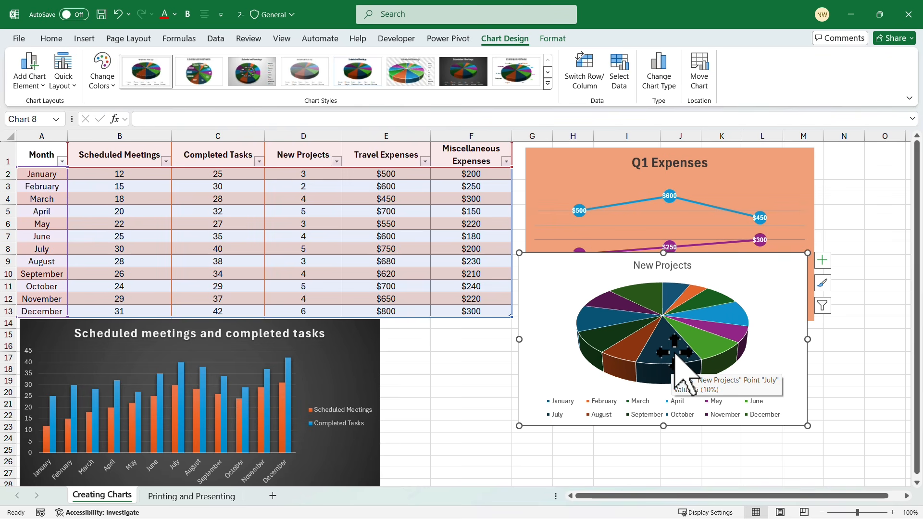
{"action": "mouse_move", "coordinate": [710, 348]}
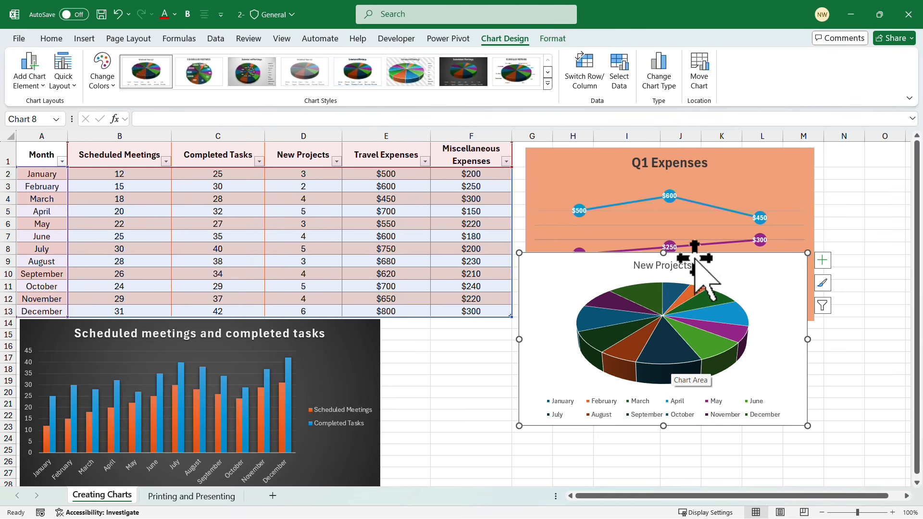
- Give the New Projects pie chart the fifth chart style and the third colorful palette, starting with orange, blue and green
{"action": "left_click", "coordinate": [463, 72]}
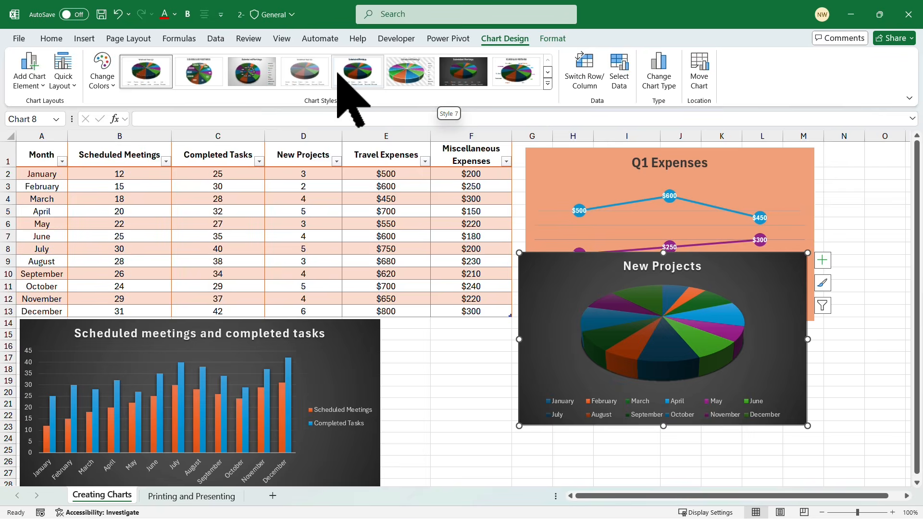
{"action": "left_click", "coordinate": [352, 73]}
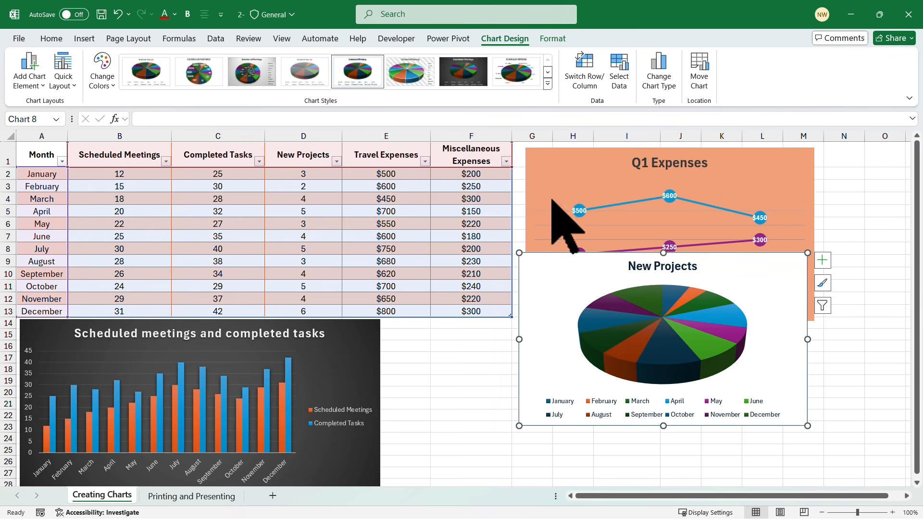
{"action": "left_click", "coordinate": [107, 85]}
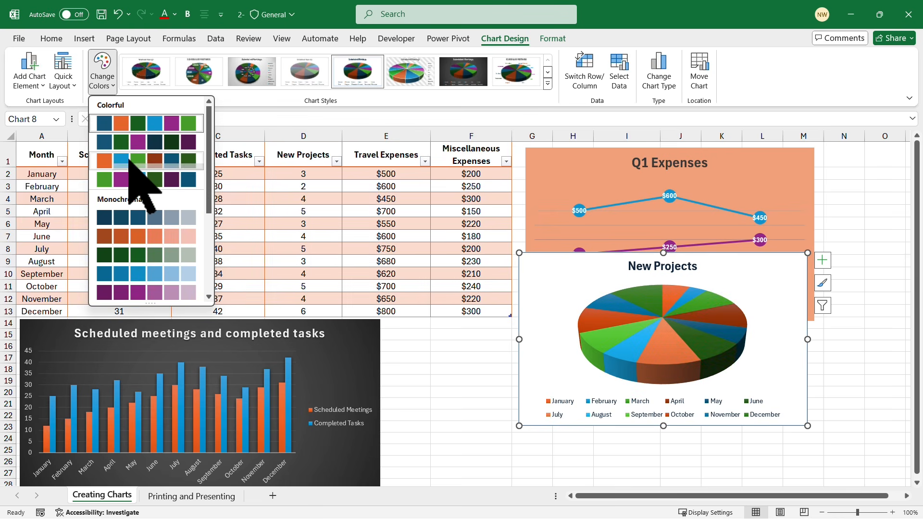
{"action": "left_click", "coordinate": [129, 160]}
- Position the New Projects pie chart directly beneath the Q1 Expenses chart without overlapping it
{"action": "left_click_drag", "start_coordinate": [591, 257], "coordinate": [600, 313]}
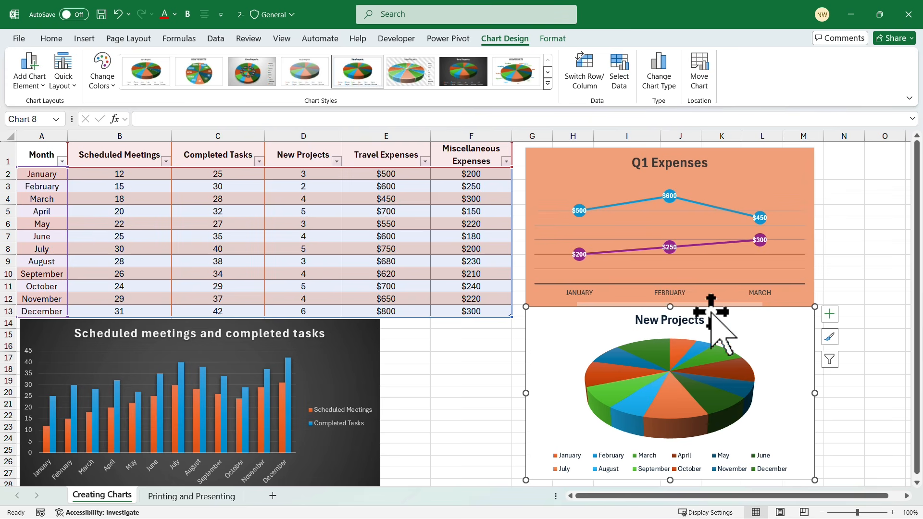
{"action": "mouse_move", "coordinate": [711, 312]}
{"action": "left_mouse_down"}
{"action": "mouse_move", "coordinate": [711, 337]}
{"action": "mouse_move", "coordinate": [712, 329]}
{"action": "left_mouse_up"}
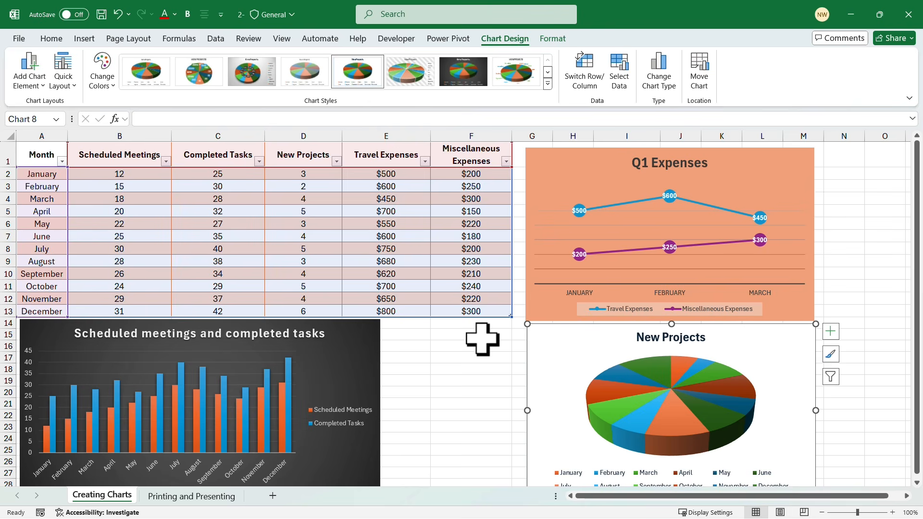
- Shift the scheduled meetings and completed tasks column chart slightly down and to the right, leaving a gap below the table
{"action": "left_click", "coordinate": [380, 331]}
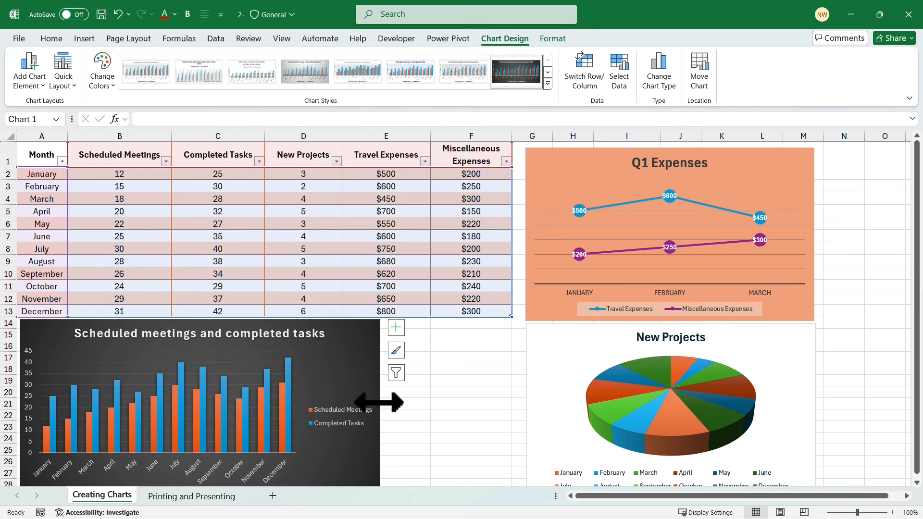
{"action": "scroll", "coordinate": [389, 421], "scroll_direction": "down", "scroll_amount": 1}
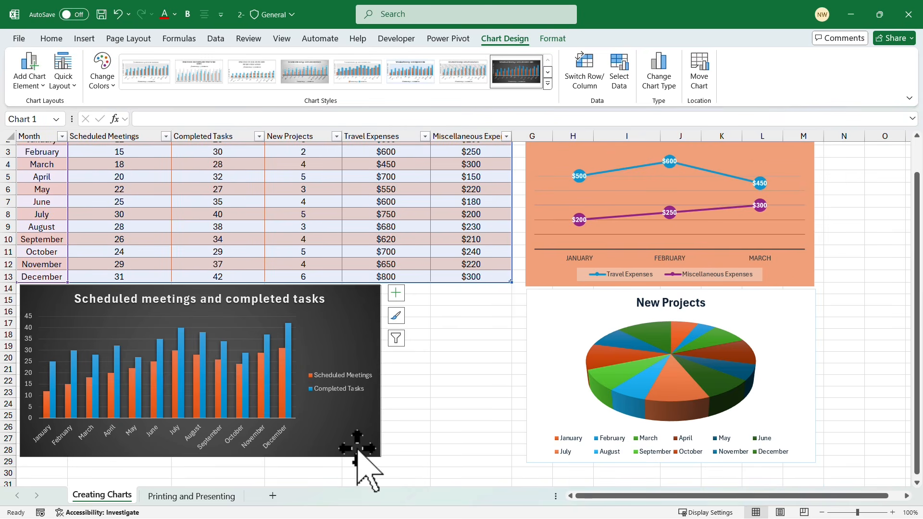
{"action": "left_click", "coordinate": [446, 368]}
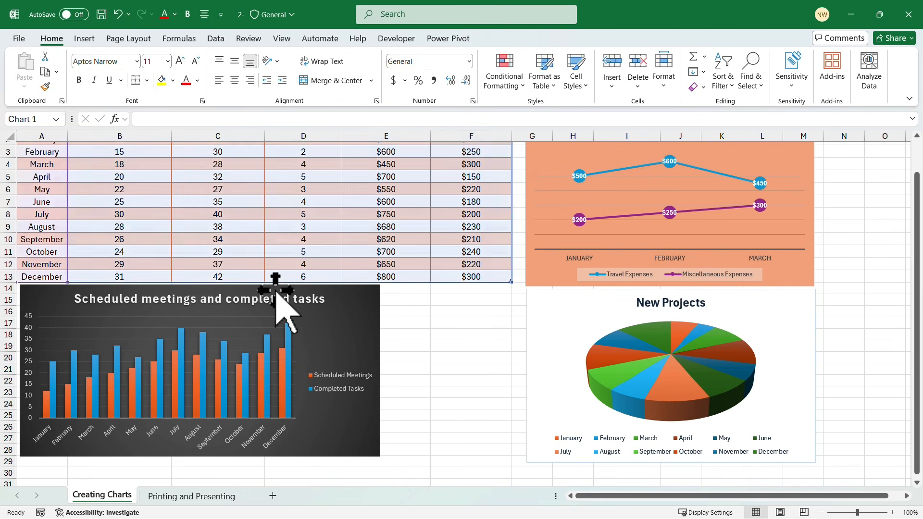
{"action": "left_click", "coordinate": [280, 294]}
{"action": "left_click_drag", "start_coordinate": [343, 299], "coordinate": [350, 303]}
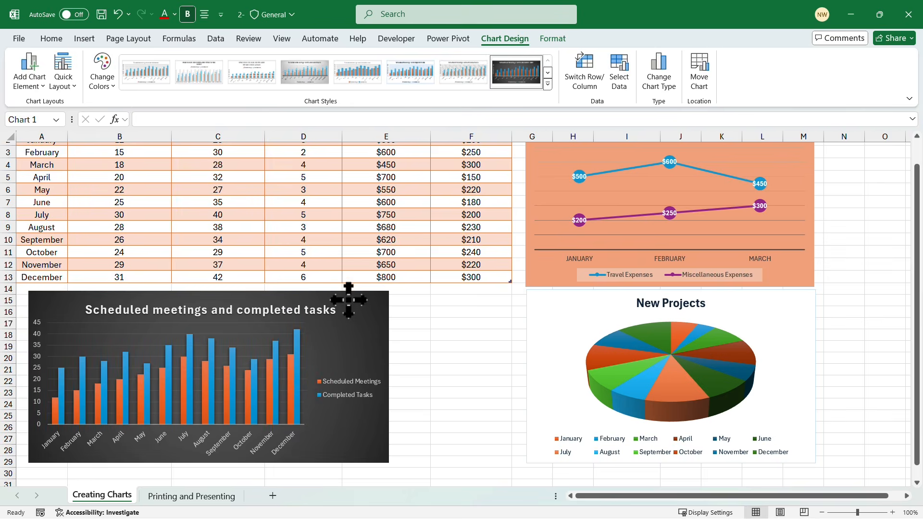
{"action": "left_click", "coordinate": [470, 370]}
- Reduce the New Projects pie chart's height slightly and align its edges with the Q1 Expenses chart above it
{"action": "left_click", "coordinate": [564, 322]}
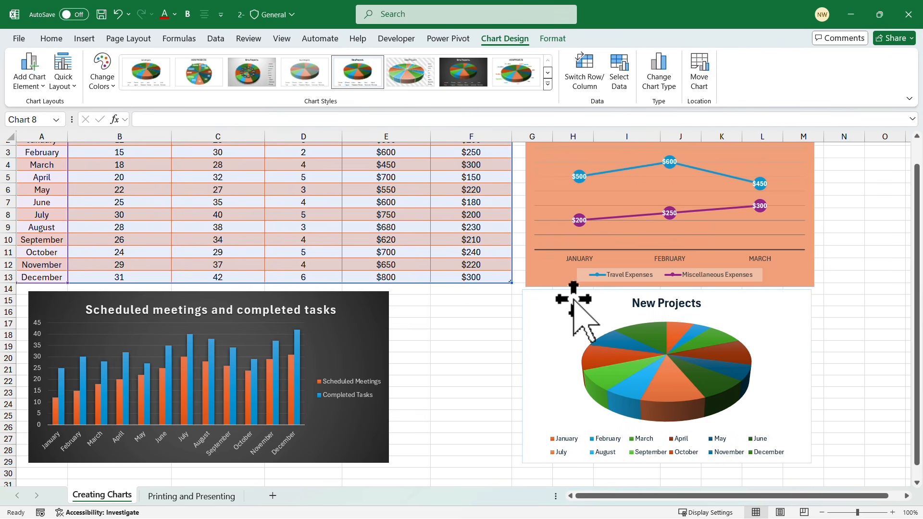
{"action": "scroll", "coordinate": [457, 323], "scroll_direction": "up", "scroll_amount": 1}
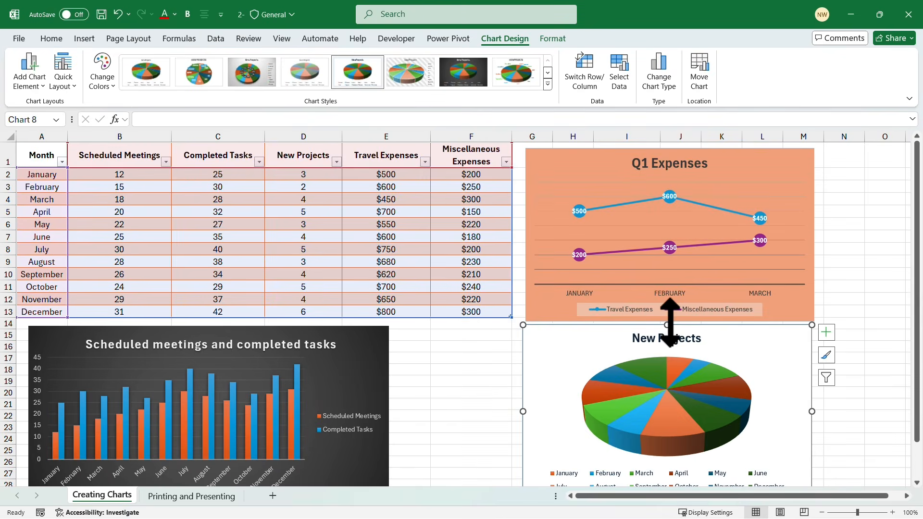
{"action": "left_click_drag", "start_coordinate": [667, 325], "coordinate": [730, 326]}
{"action": "left_click", "coordinate": [696, 356]}
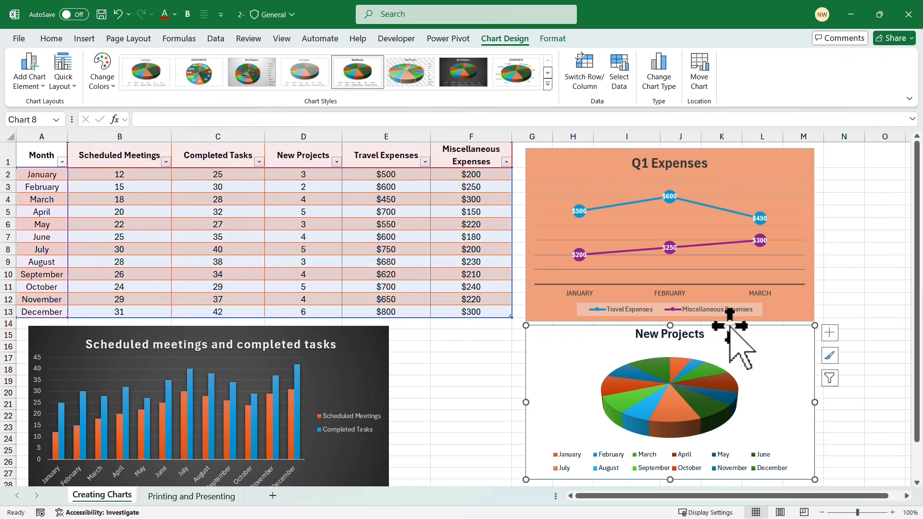
{"action": "left_click", "coordinate": [462, 378]}
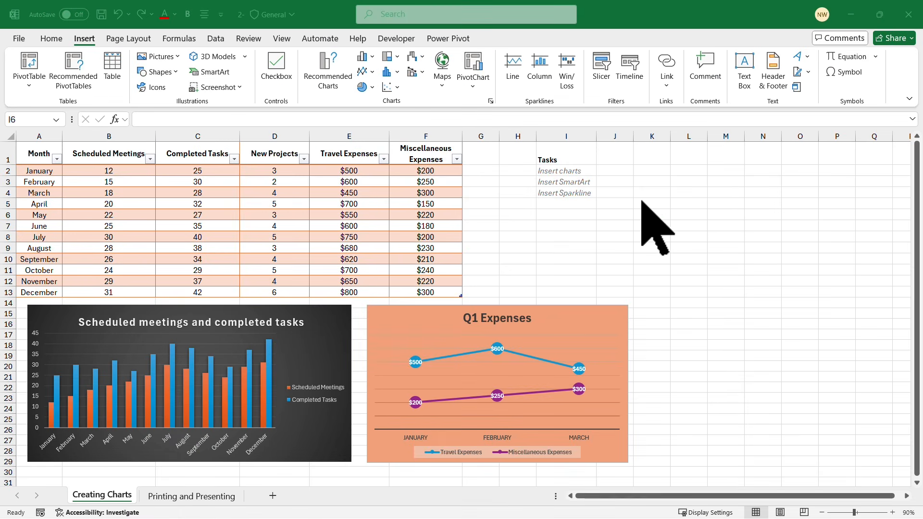
{"action": "left_click", "coordinate": [572, 194]}
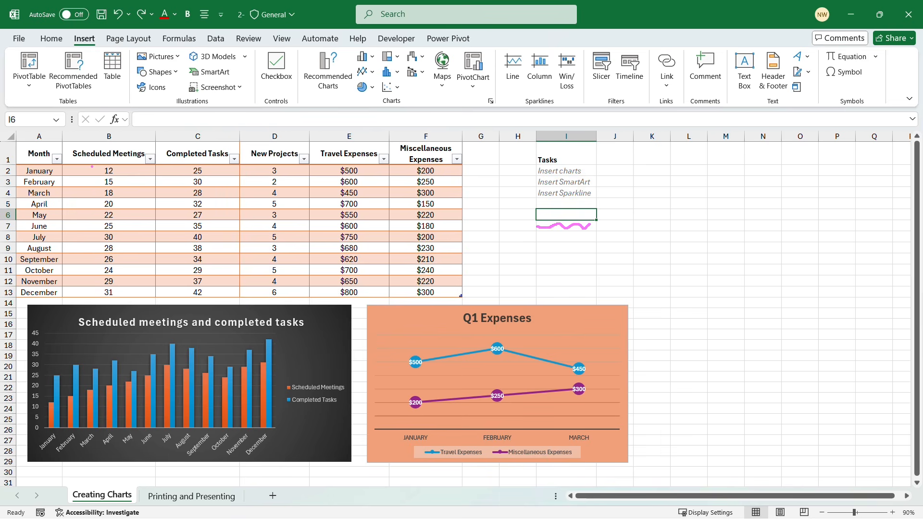
- Enter the label "Meeting Trends" in cell I6, below the task list
{"action": "left_click_drag", "start_coordinate": [114, 210], "coordinate": [130, 281]}
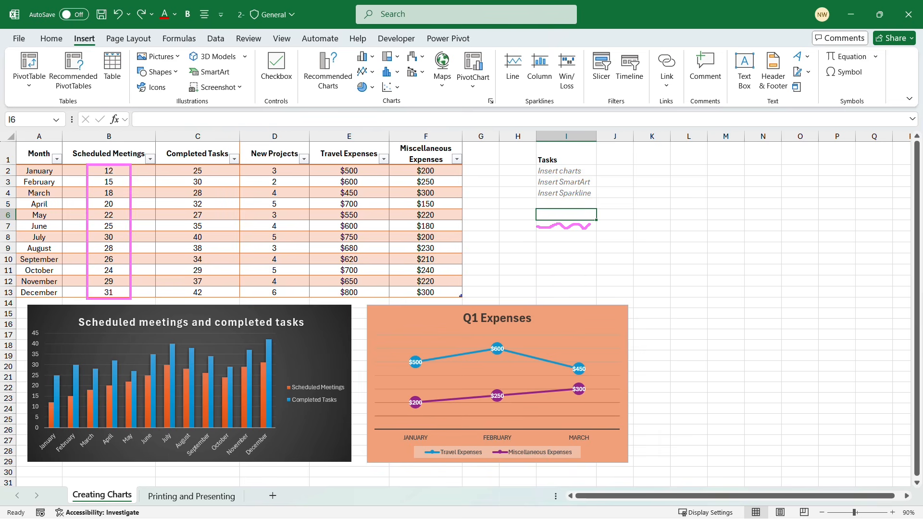
{"action": "key", "text": "Escape"}
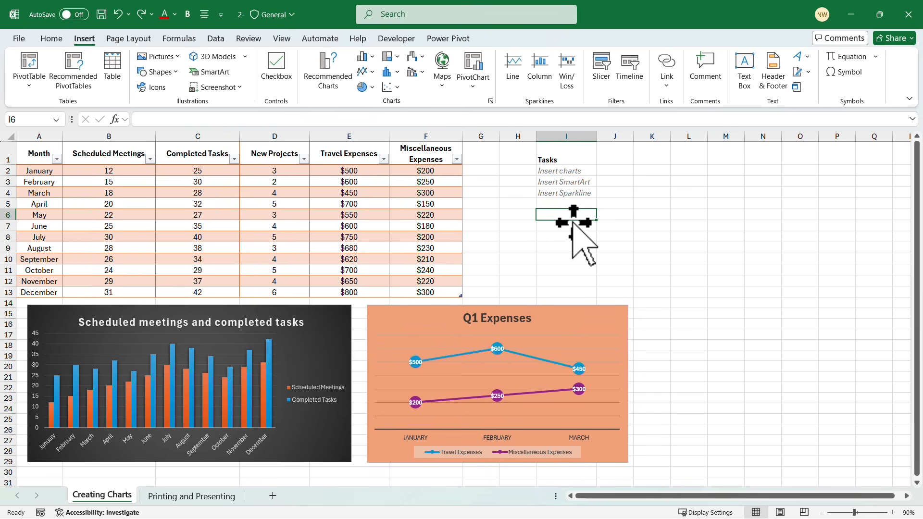
{"action": "type", "text": "Meeting Trends"}
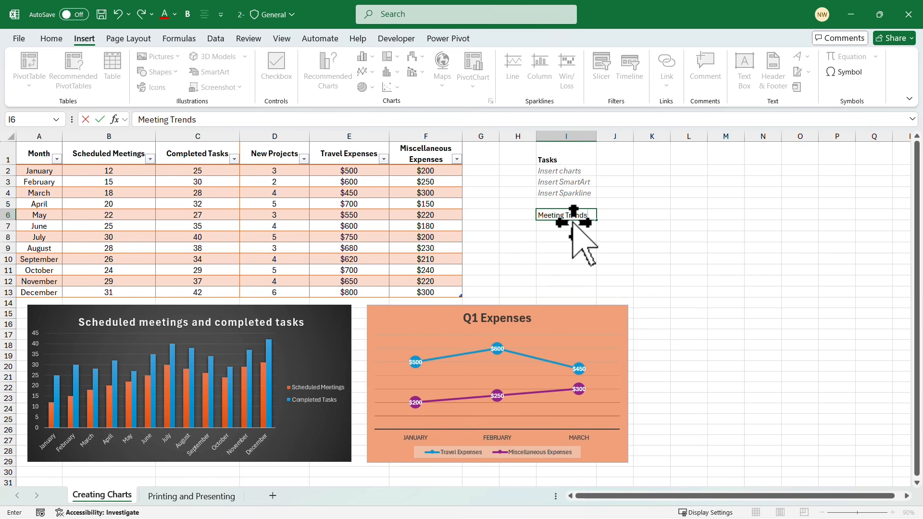
{"action": "key", "text": "Return"}
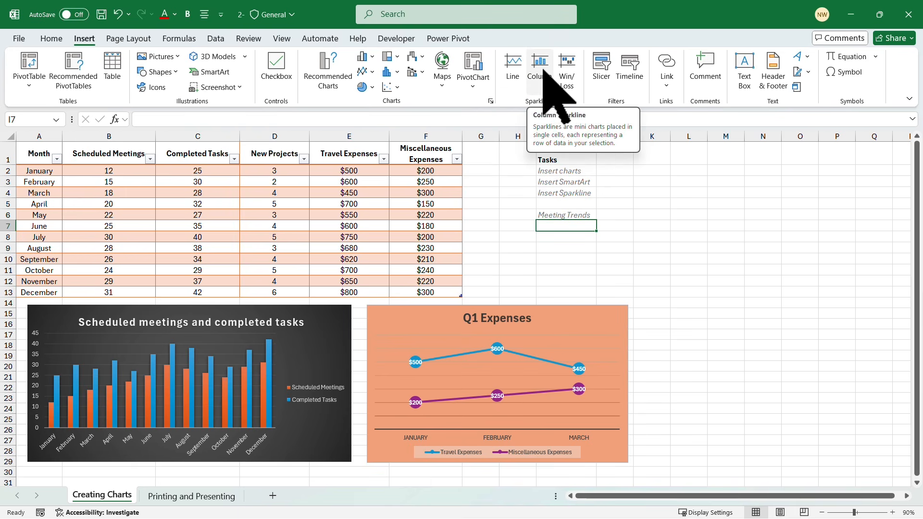
- Insert a line sparkline in cell I7 using the scheduled meetings data in B2:B13
{"action": "left_click", "coordinate": [511, 73]}
{"action": "left_click_drag", "start_coordinate": [680, 175], "coordinate": [553, 222]}
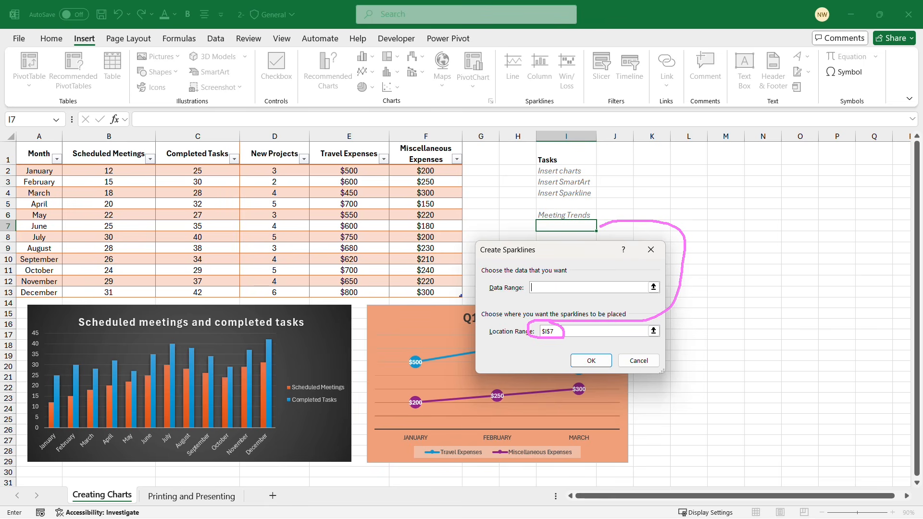
{"action": "left_click_drag", "start_coordinate": [481, 278], "coordinate": [599, 296]}
{"action": "left_click_drag", "start_coordinate": [480, 283], "coordinate": [222, 236]}
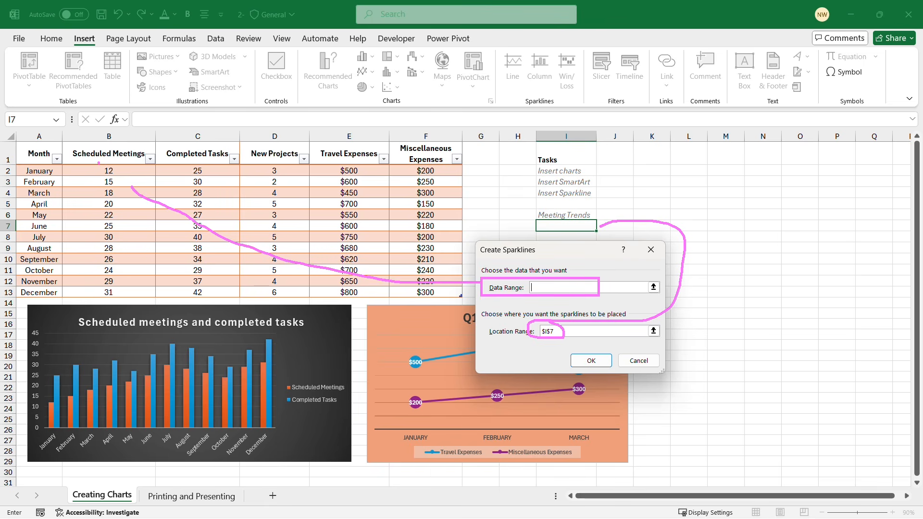
{"action": "left_click_drag", "start_coordinate": [123, 224], "coordinate": [131, 285]}
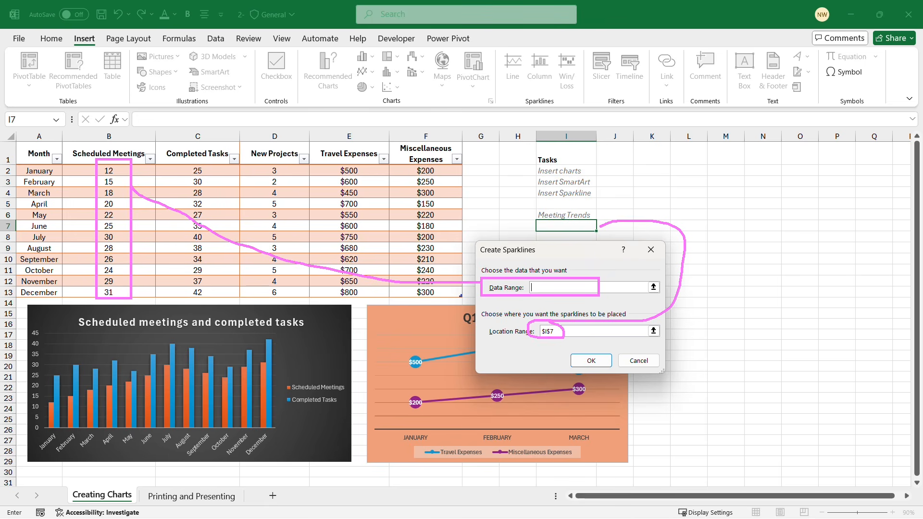
{"action": "left_click_drag", "start_coordinate": [115, 171], "coordinate": [112, 292]}
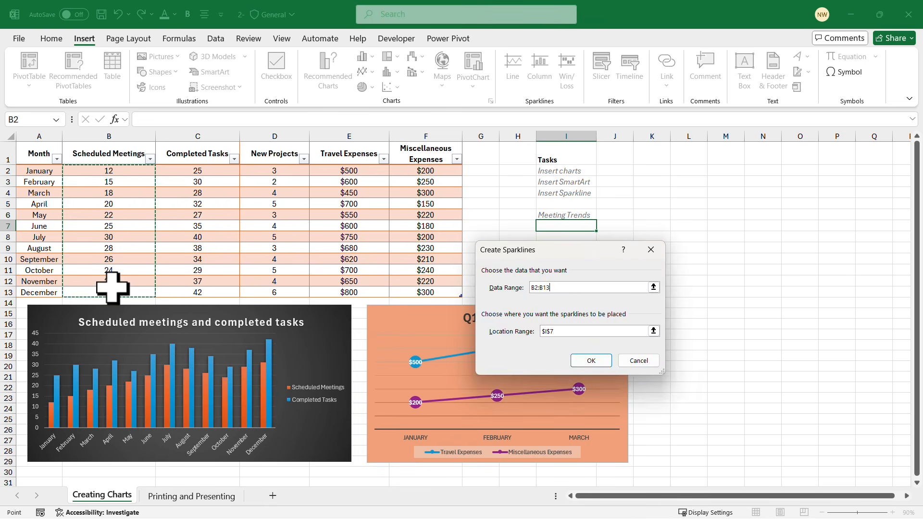
{"action": "left_click", "coordinate": [591, 360]}
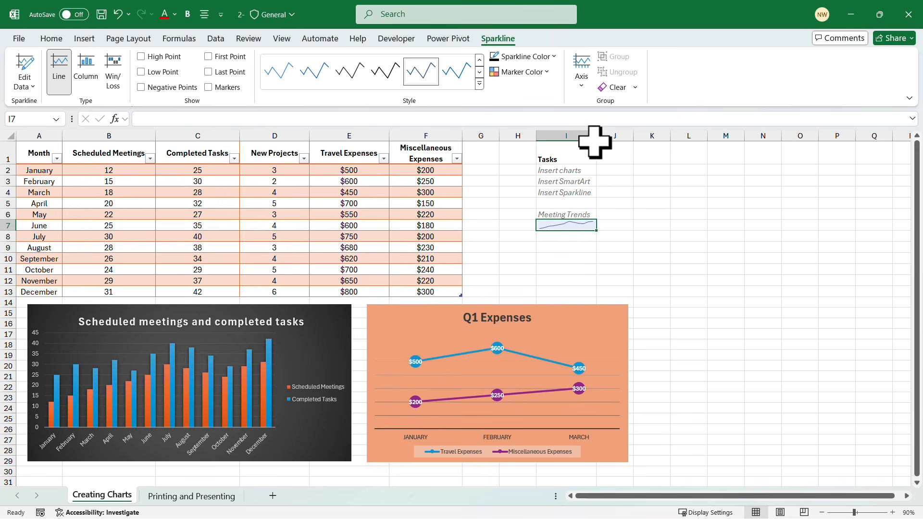
- Enlarge the sparkline by widening column I and heightening row 7, and show its high and low points
{"action": "left_click_drag", "start_coordinate": [595, 137], "coordinate": [633, 138]}
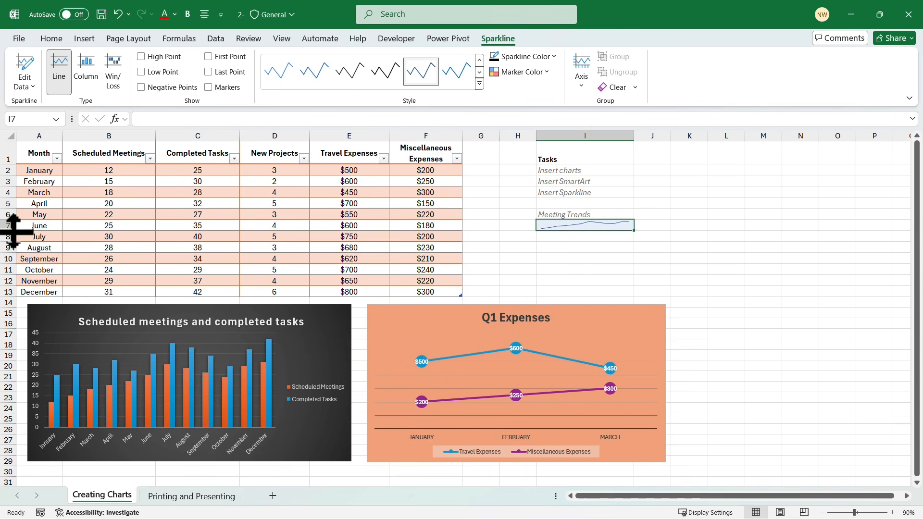
{"action": "left_click_drag", "start_coordinate": [13, 231], "coordinate": [12, 252]}
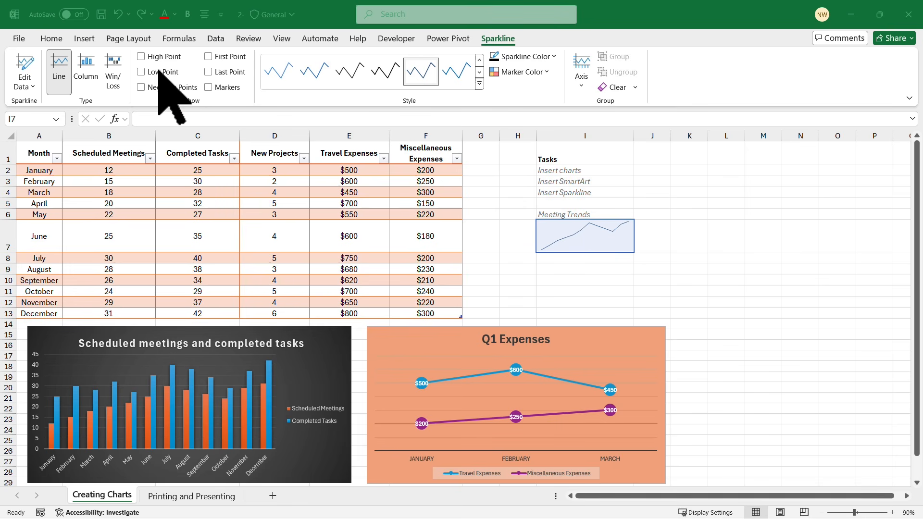
{"action": "left_click", "coordinate": [143, 57]}
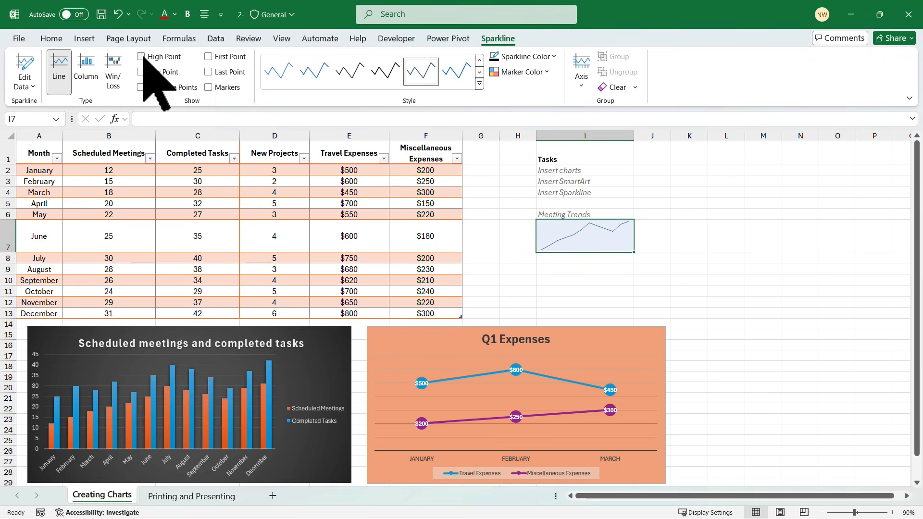
{"action": "left_click", "coordinate": [142, 57]}
{"action": "left_click", "coordinate": [141, 72]}
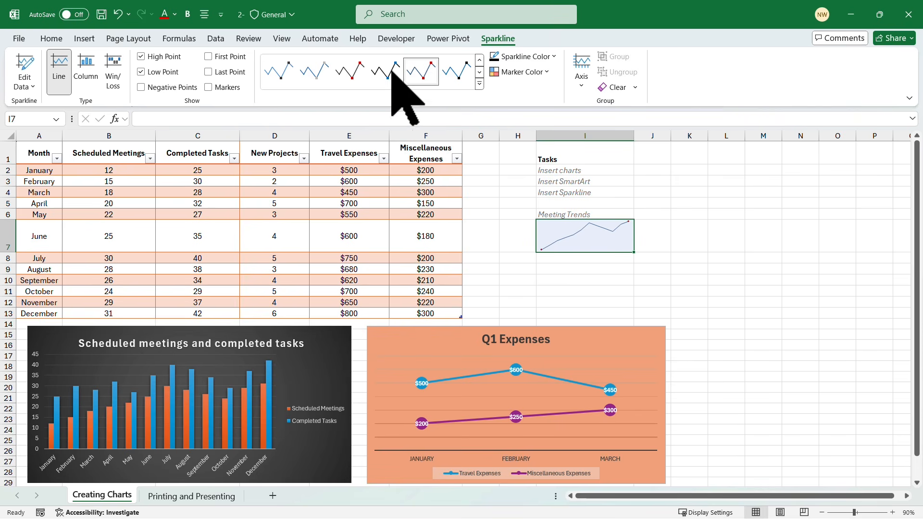
- Apply the Sparkline Style Accent 2, Lighter 40% and fill cell I7 with dark gray
{"action": "left_click", "coordinate": [480, 84]}
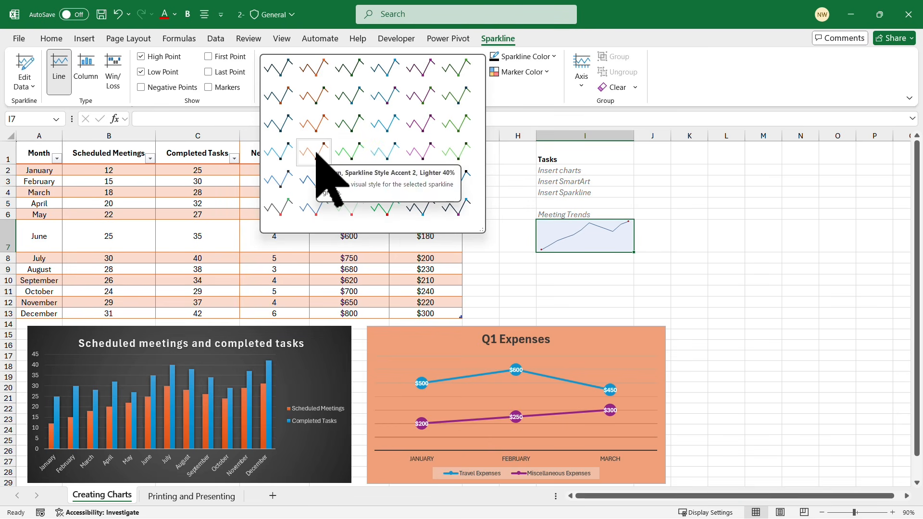
{"action": "left_click", "coordinate": [315, 151]}
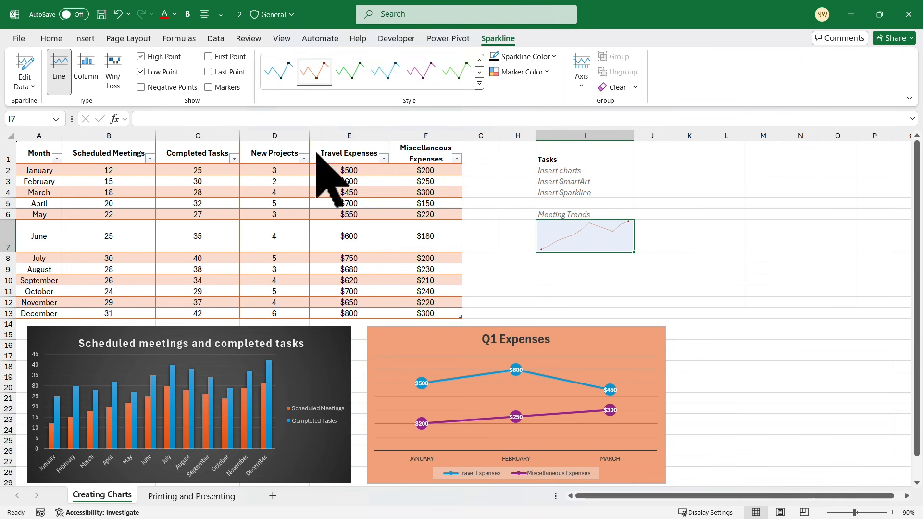
{"action": "left_click", "coordinate": [51, 38]}
{"action": "left_click", "coordinate": [172, 80]}
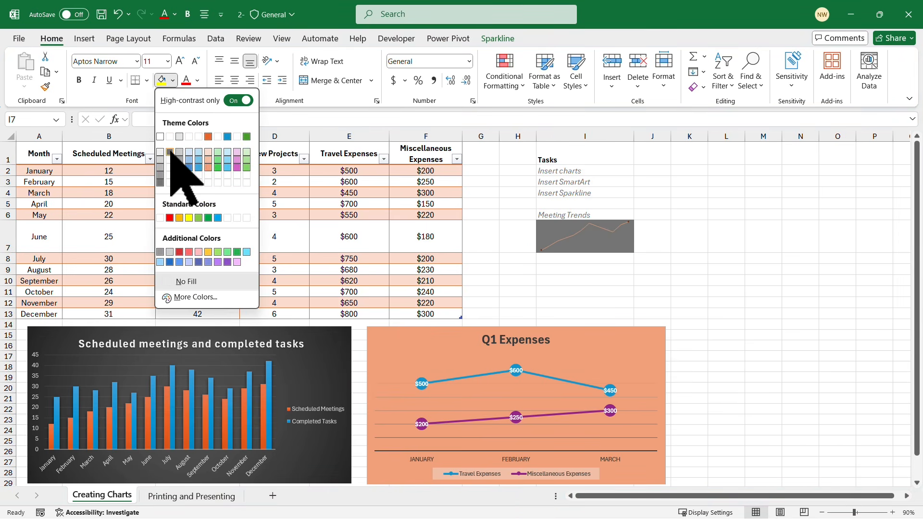
{"action": "left_click", "coordinate": [160, 182]}
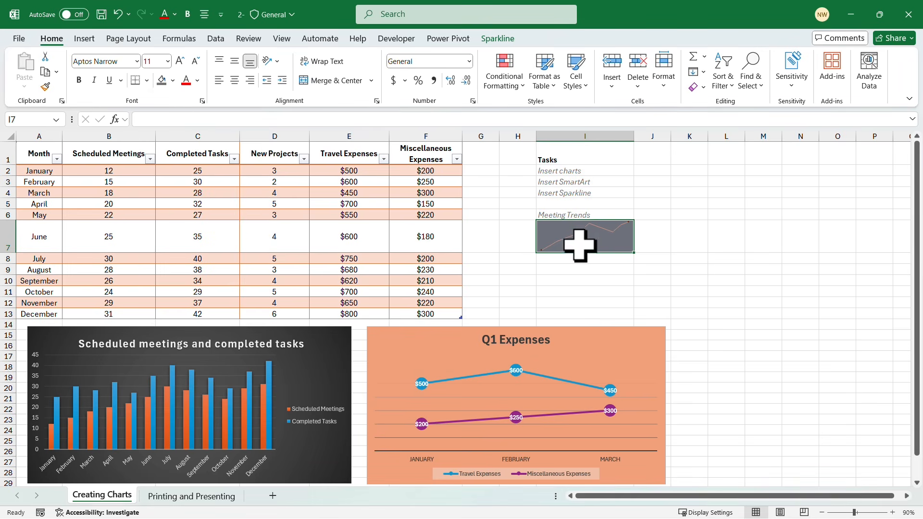
- Give the Meeting Trends sparkline the dark orange accent style from the first row of the style gallery
{"action": "left_click", "coordinate": [498, 40]}
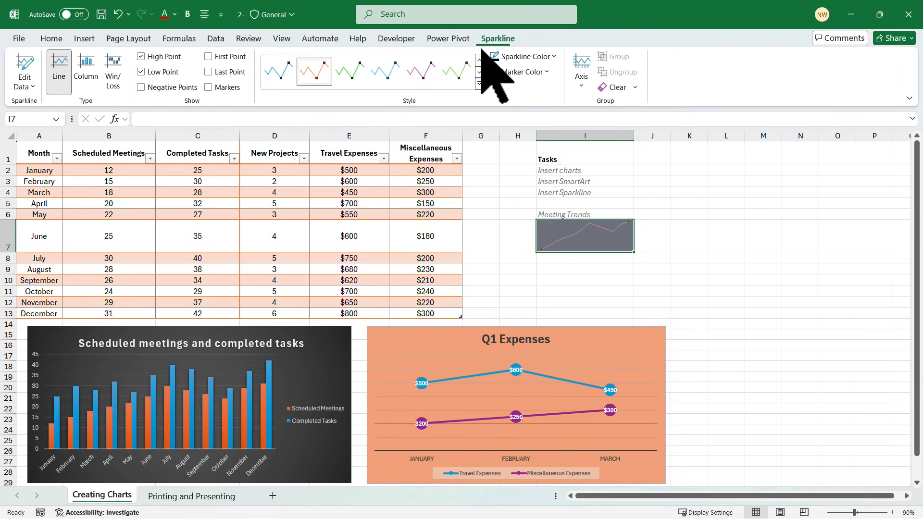
{"action": "left_click", "coordinate": [412, 72]}
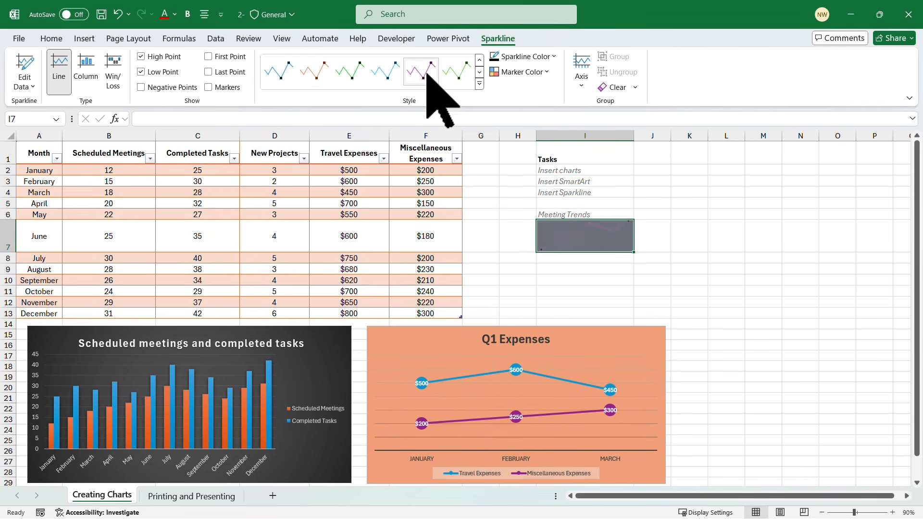
{"action": "left_click", "coordinate": [479, 84]}
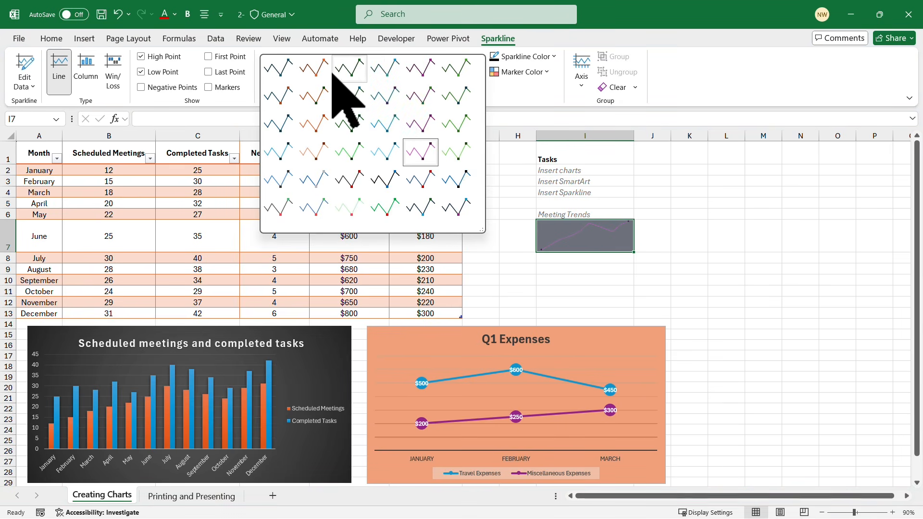
{"action": "left_click", "coordinate": [318, 71]}
{"action": "left_click", "coordinate": [688, 258]}
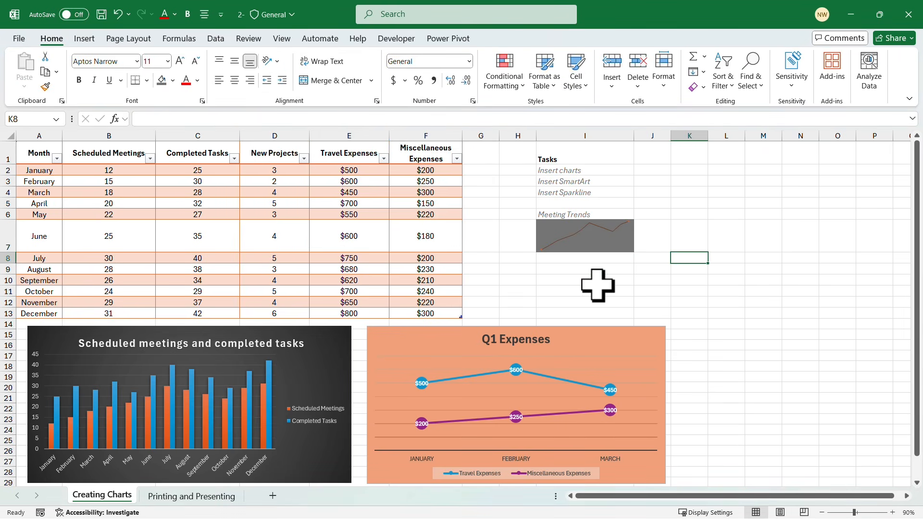
- Replace the dark gray fill behind the sparkline in cell I7 with white
{"action": "left_click", "coordinate": [597, 282]}
{"action": "left_click", "coordinate": [592, 236]}
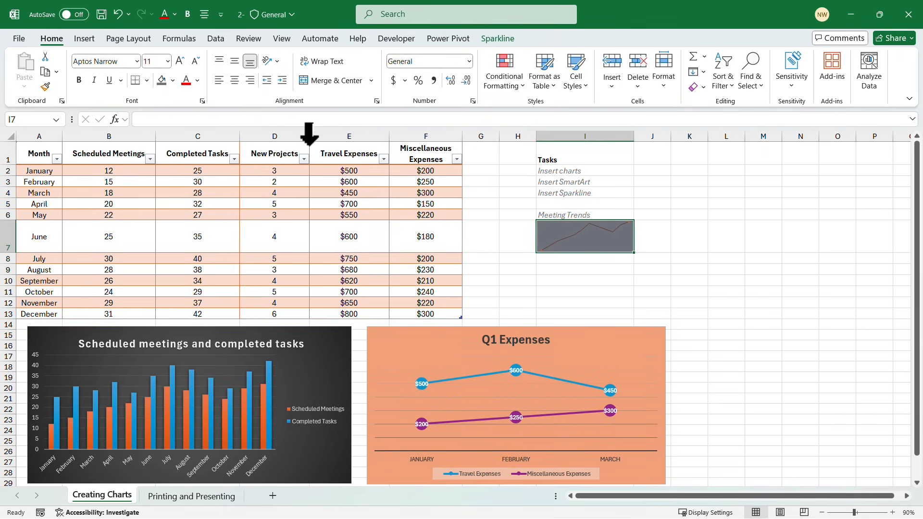
{"action": "left_click", "coordinate": [173, 80]}
{"action": "left_click", "coordinate": [171, 137]}
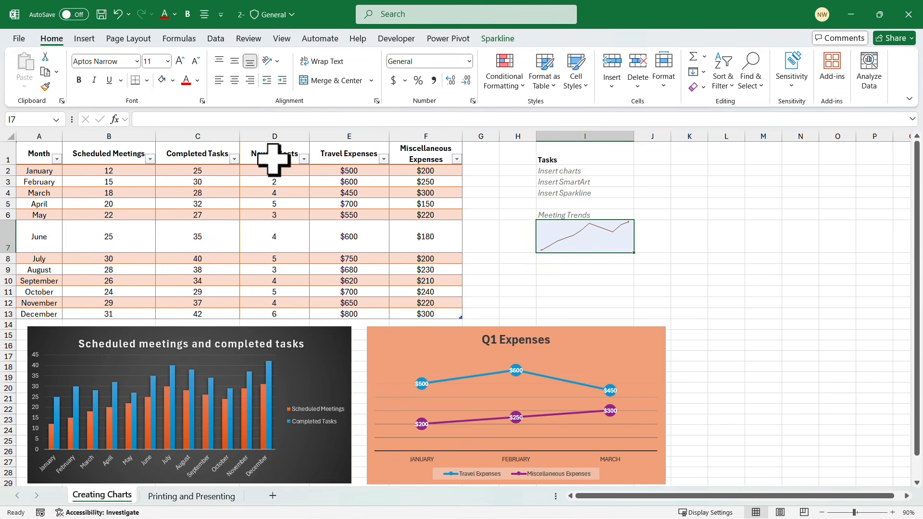
{"action": "left_click", "coordinate": [684, 267]}
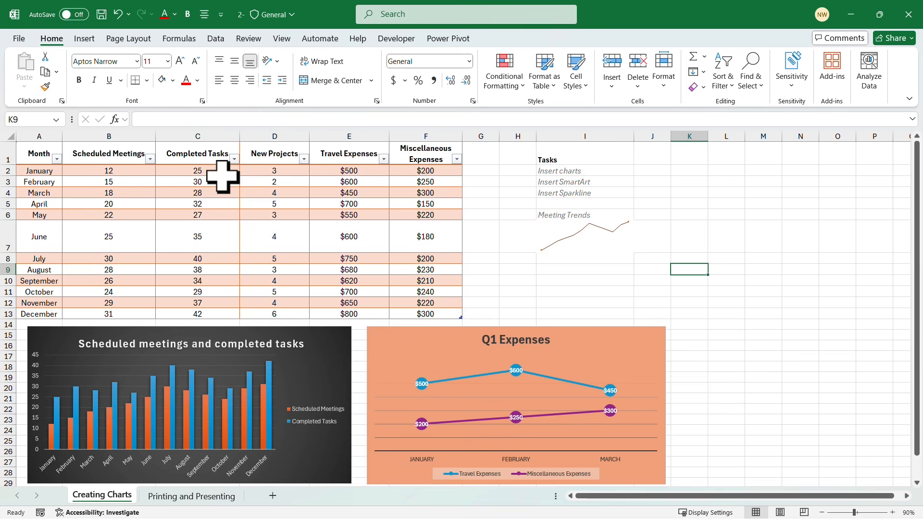
- Convert the Meeting Trends sparkline to the Column type and nudge the Q1 Expenses chart slightly up and to the left
{"action": "left_click", "coordinate": [587, 239]}
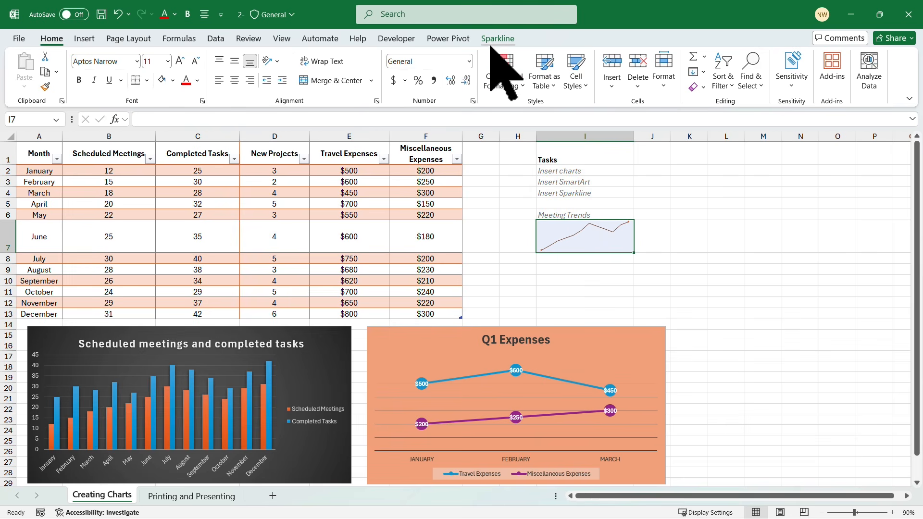
{"action": "left_click", "coordinate": [498, 38]}
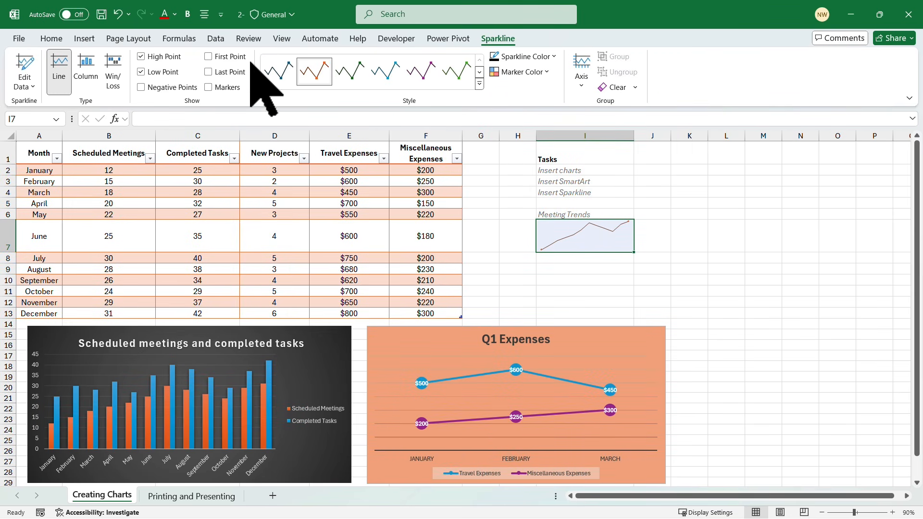
{"action": "left_click", "coordinate": [87, 72]}
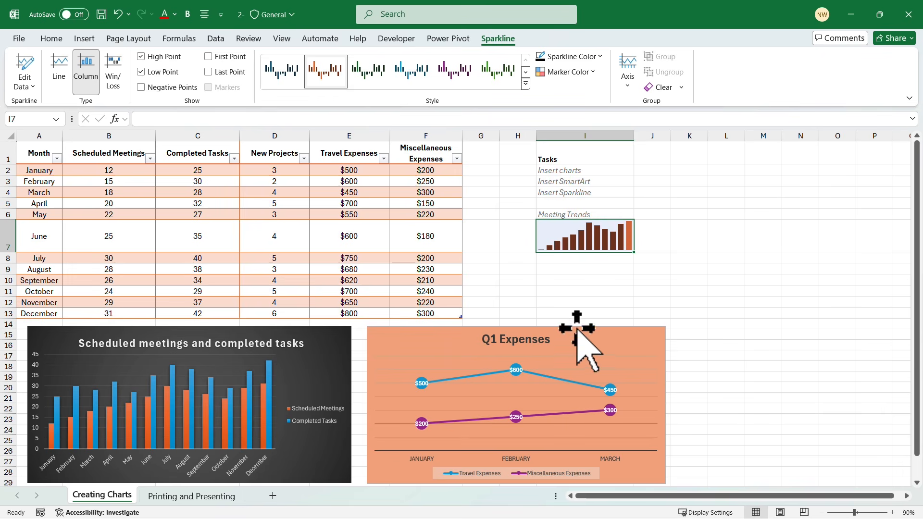
{"action": "mouse_move", "coordinate": [574, 329]}
{"action": "left_mouse_down"}
{"action": "mouse_move", "coordinate": [624, 326]}
{"action": "mouse_move", "coordinate": [653, 303]}
{"action": "mouse_move", "coordinate": [573, 327]}
{"action": "left_mouse_up"}
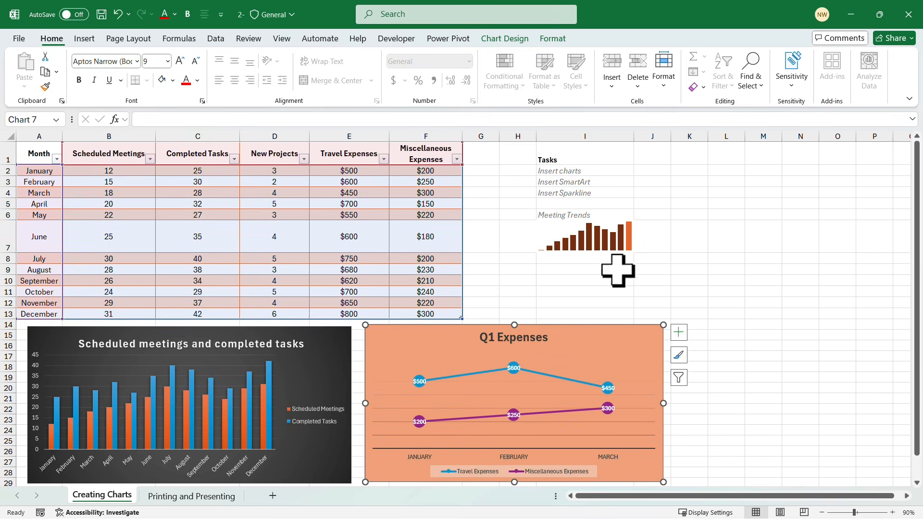
{"action": "left_click", "coordinate": [610, 235]}
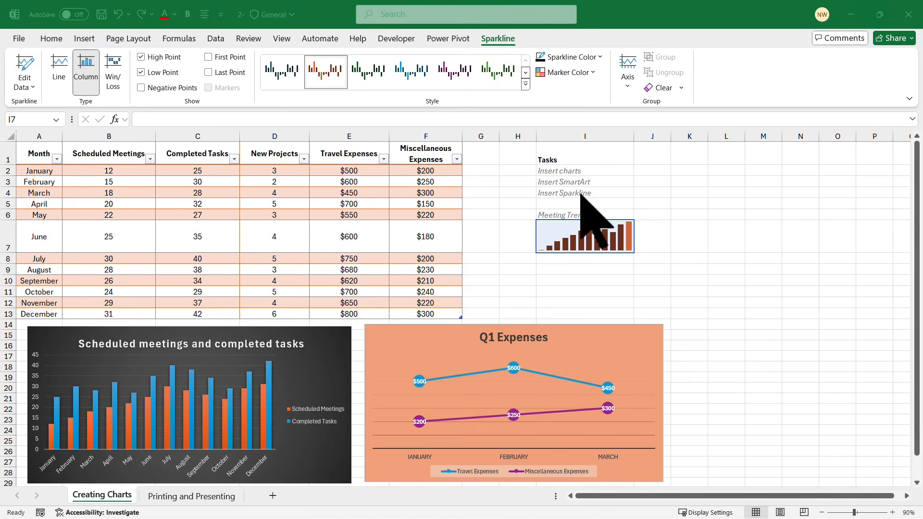
- Copy the month names in cells A2:A13 of the table
{"action": "left_click", "coordinate": [574, 184]}
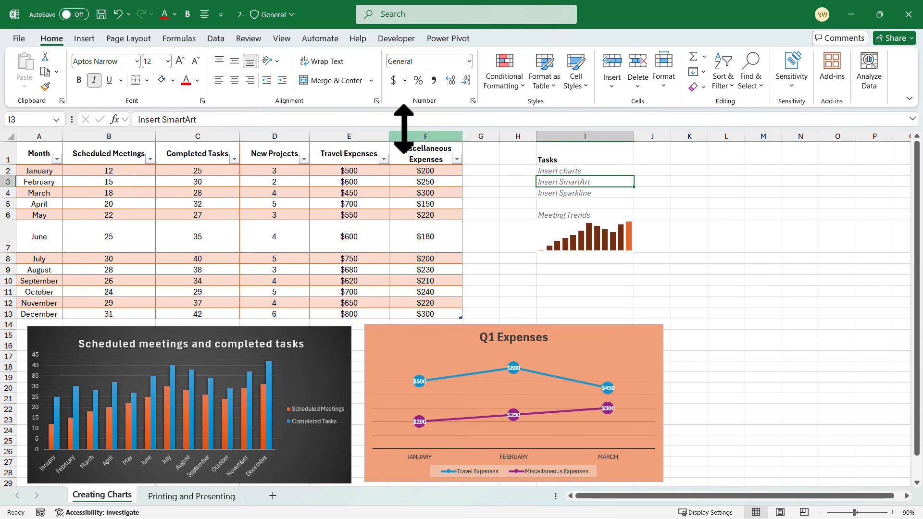
{"action": "left_click", "coordinate": [88, 41]}
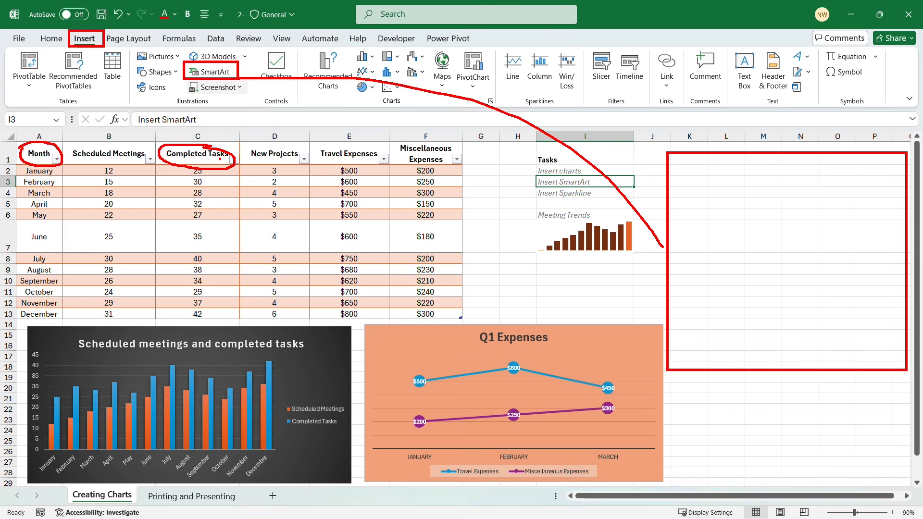
{"action": "key", "text": "Escape"}
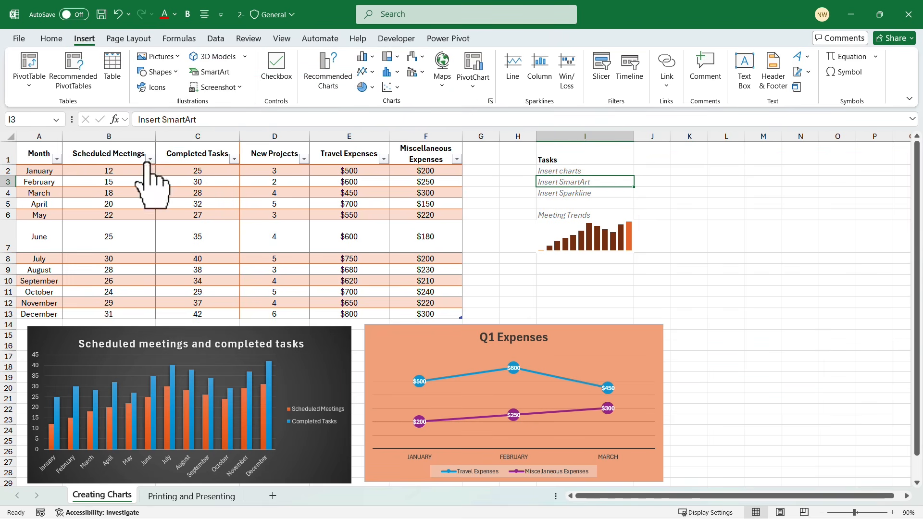
{"action": "left_click_drag", "start_coordinate": [42, 173], "coordinate": [43, 309]}
{"action": "right_click", "coordinate": [47, 231]}
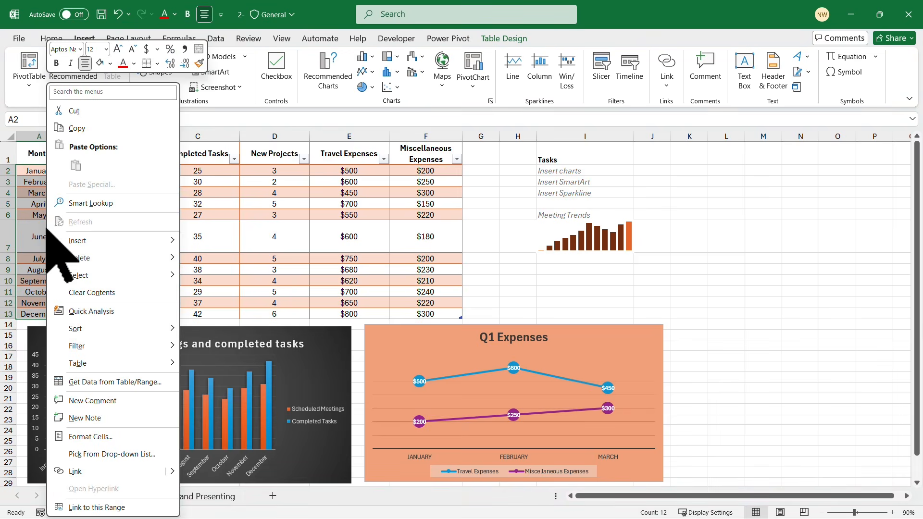
{"action": "left_click", "coordinate": [87, 129]}
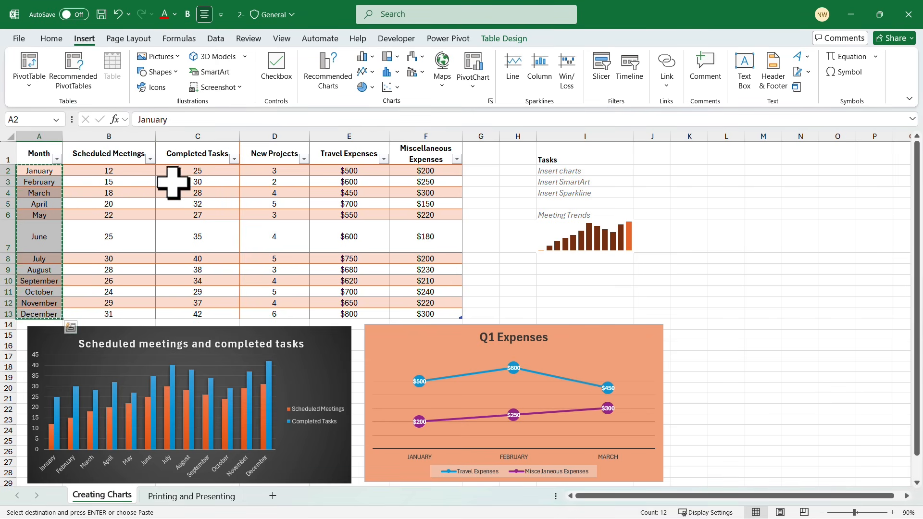
{"action": "left_click", "coordinate": [270, 202]}
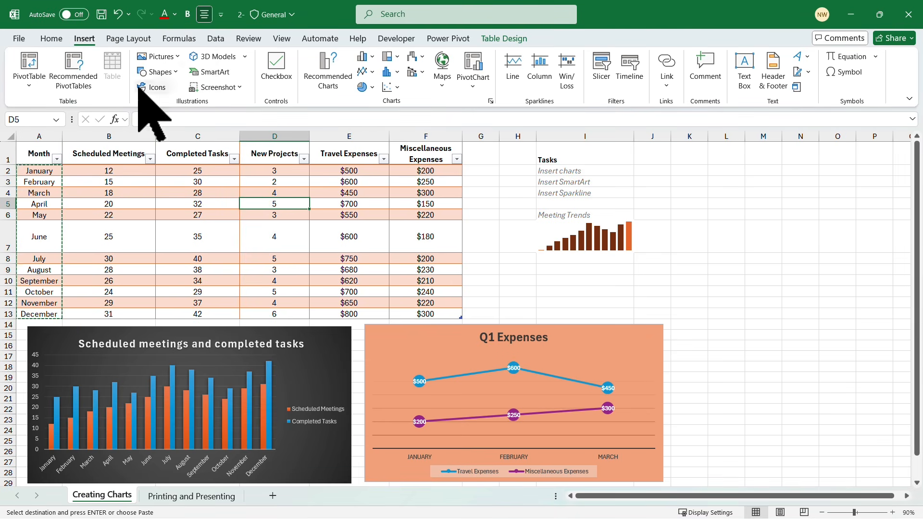
- Insert a Circle Process SmartArt graphic from the Process category
{"action": "left_click", "coordinate": [216, 72]}
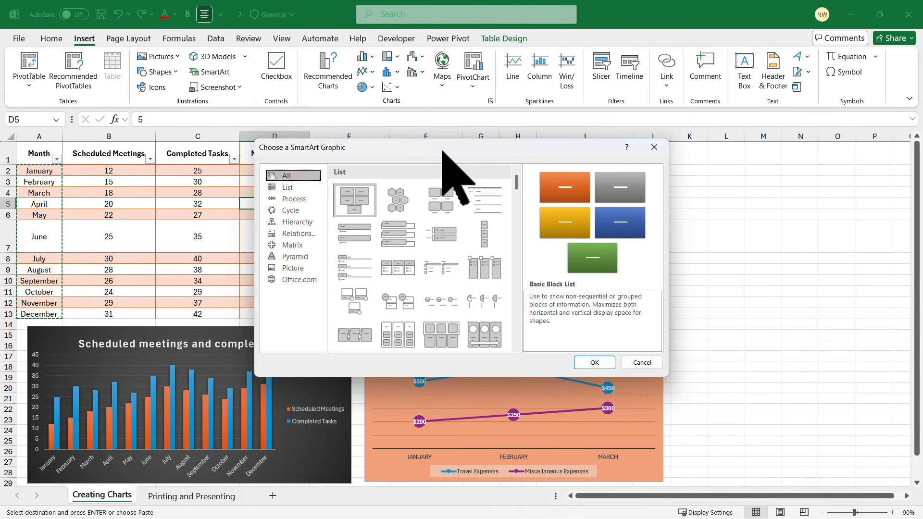
{"action": "left_click_drag", "start_coordinate": [442, 151], "coordinate": [498, 146]}
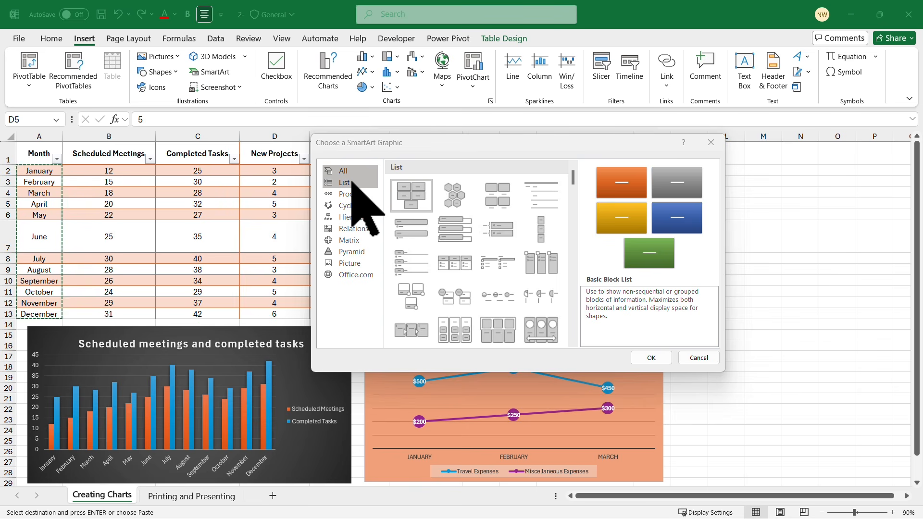
{"action": "left_click", "coordinate": [354, 183]}
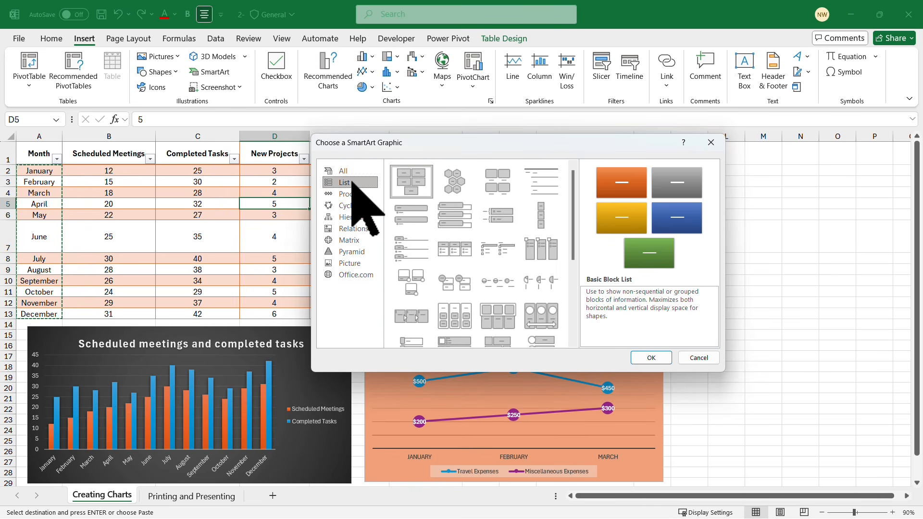
{"action": "left_click", "coordinate": [353, 195]}
{"action": "left_click", "coordinate": [350, 206]}
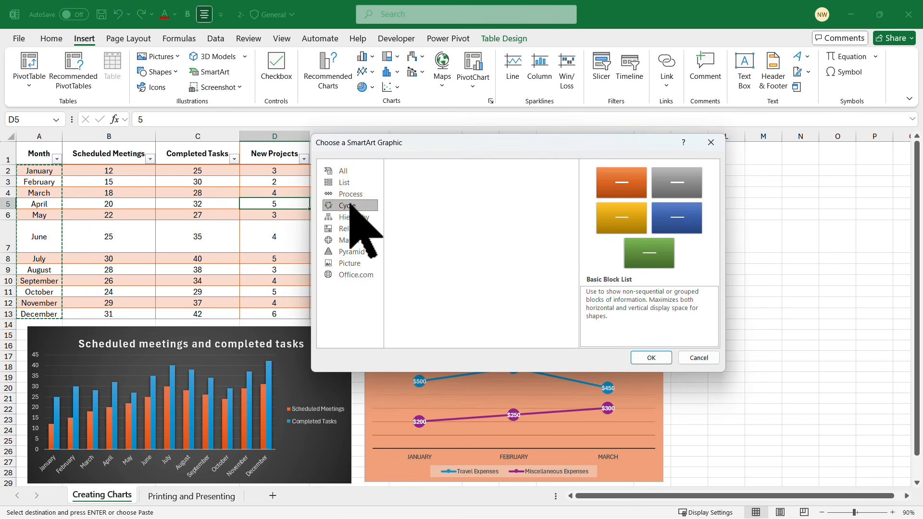
{"action": "left_click", "coordinate": [351, 217]}
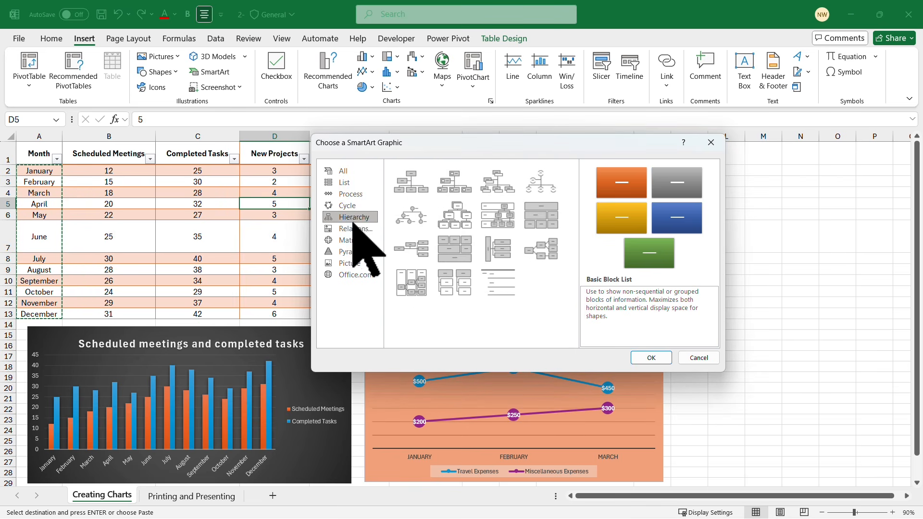
{"action": "left_click", "coordinate": [350, 194]}
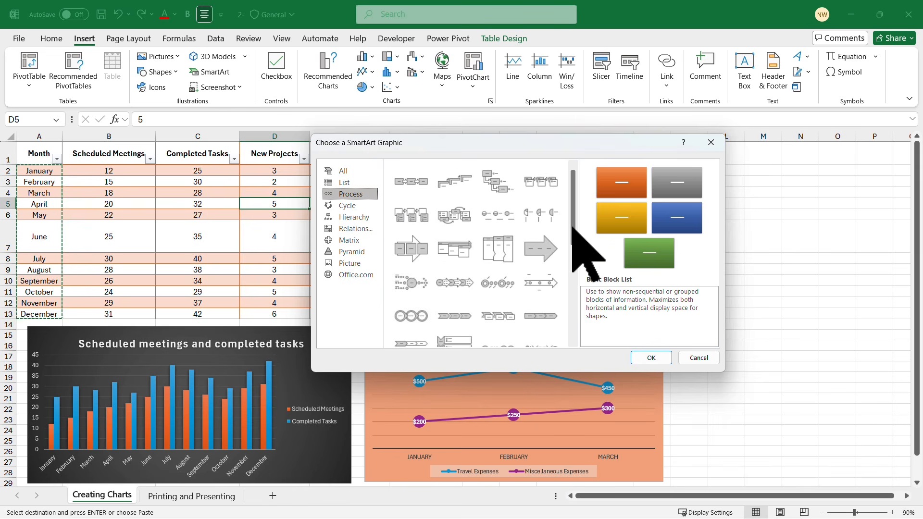
{"action": "left_click_drag", "start_coordinate": [574, 226], "coordinate": [579, 258]}
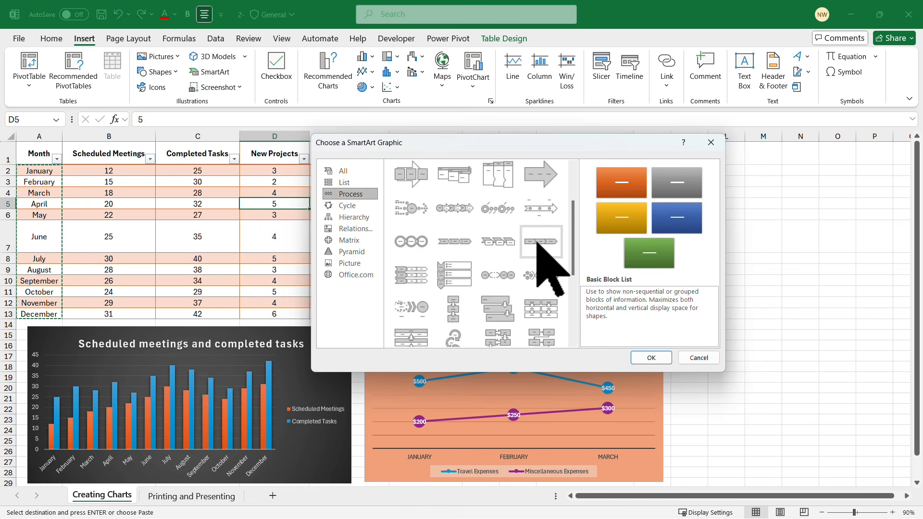
{"action": "left_click", "coordinate": [540, 211]}
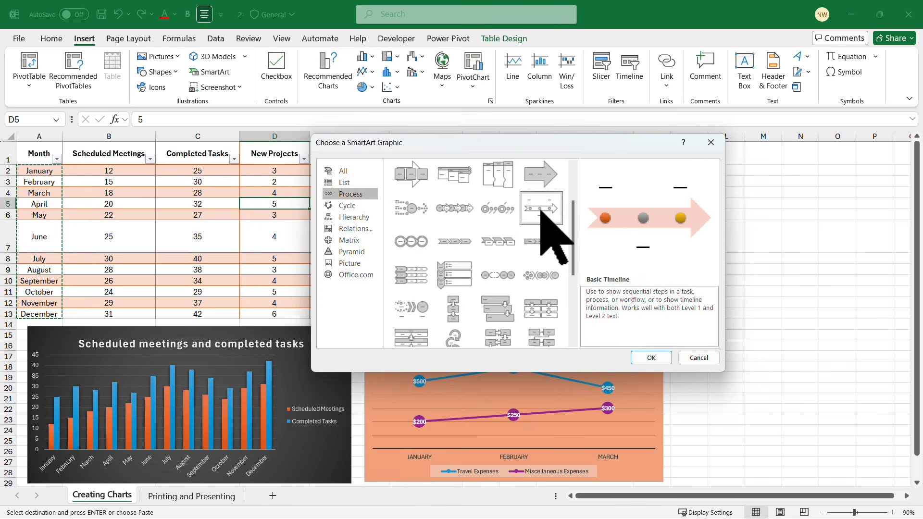
{"action": "left_click", "coordinate": [422, 243]}
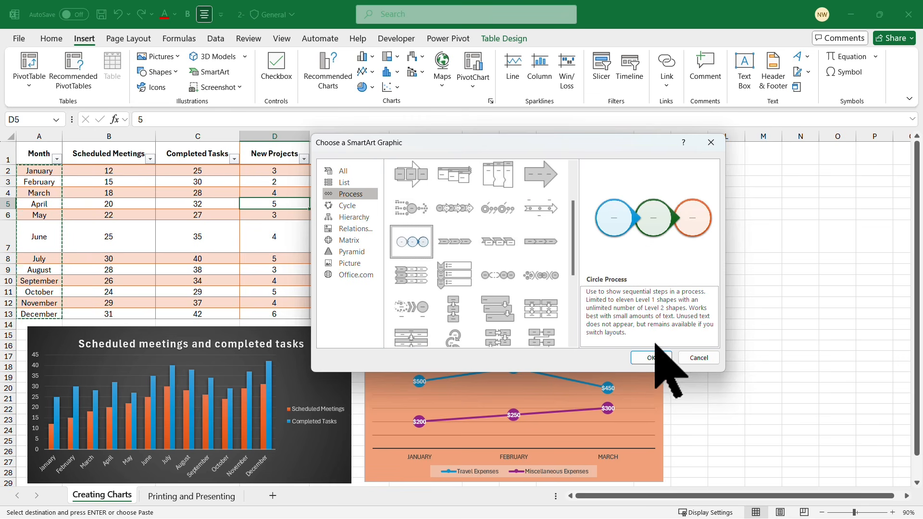
{"action": "left_click", "coordinate": [651, 358]}
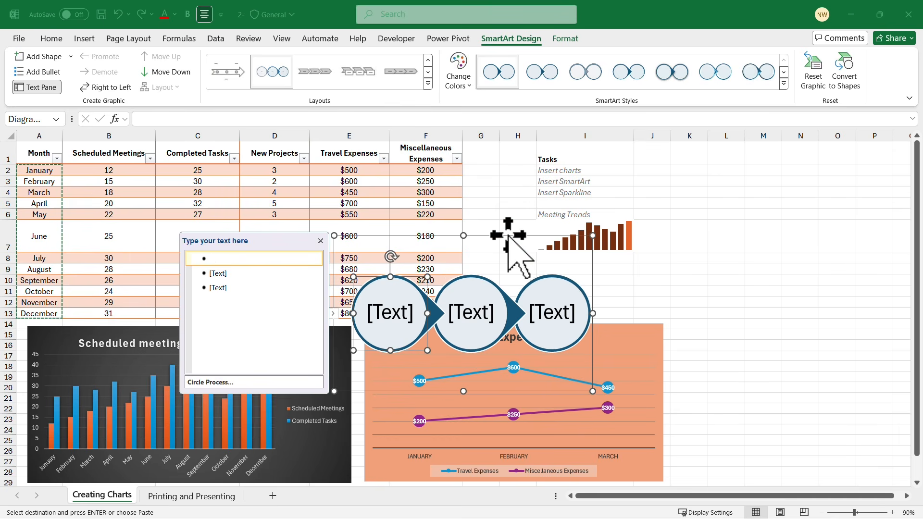
- Move the SmartArt graphic beside the table over columns I to N, then hide and reopen its text pane
{"action": "left_click_drag", "start_coordinate": [509, 235], "coordinate": [719, 149]}
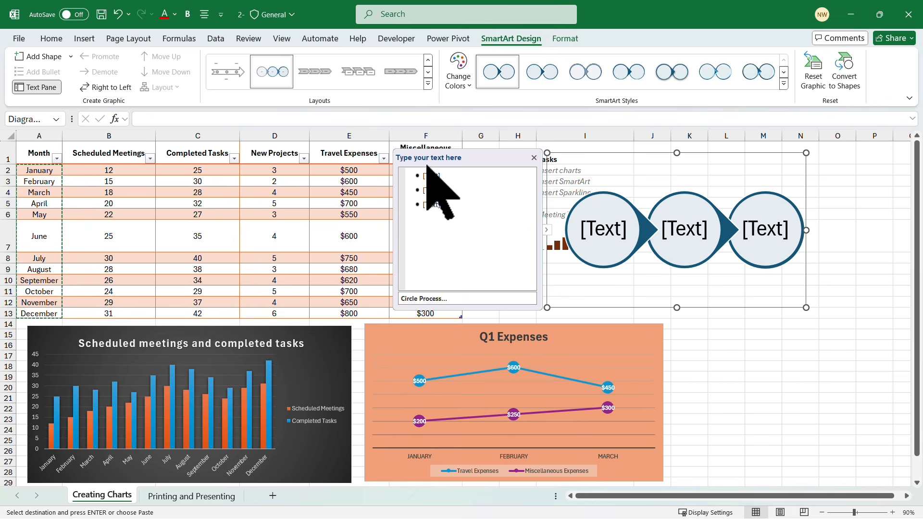
{"action": "left_click", "coordinate": [534, 158]}
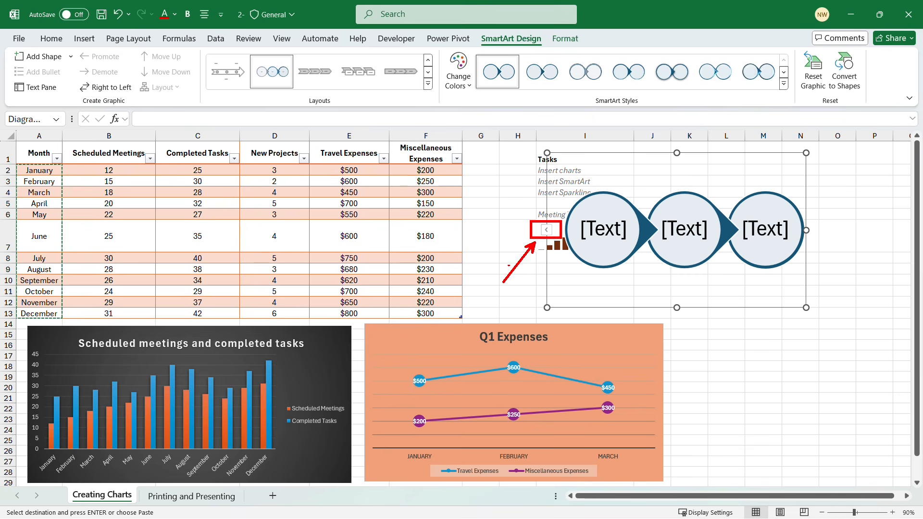
{"action": "left_click_drag", "start_coordinate": [468, 157], "coordinate": [530, 302]}
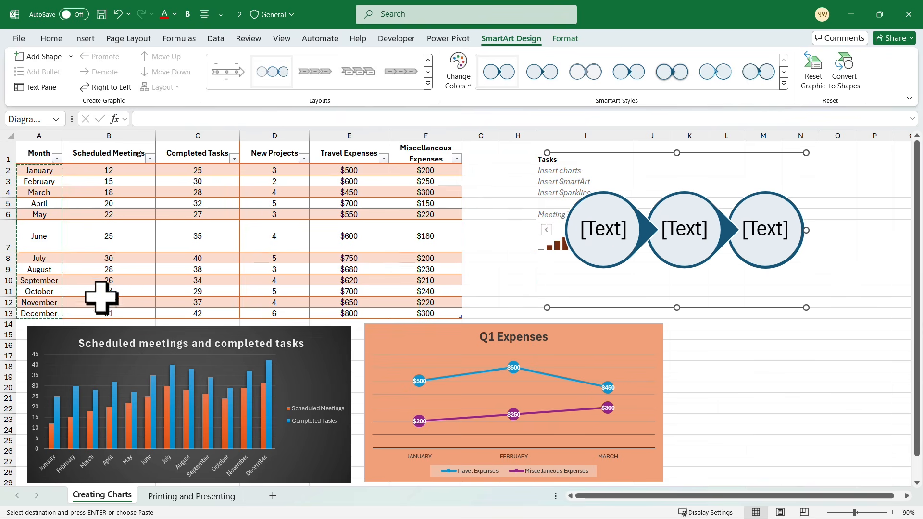
{"action": "left_click", "coordinate": [546, 229]}
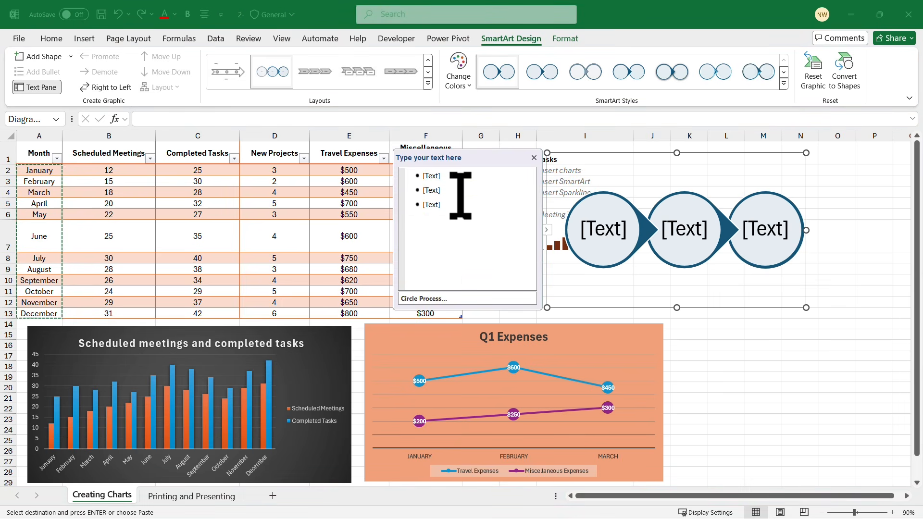
- Fill the SmartArt text list with the copied month names January to December, starting at the first bullet
{"action": "left_click_drag", "start_coordinate": [446, 209], "coordinate": [420, 179]}
{"action": "left_click", "coordinate": [440, 207]}
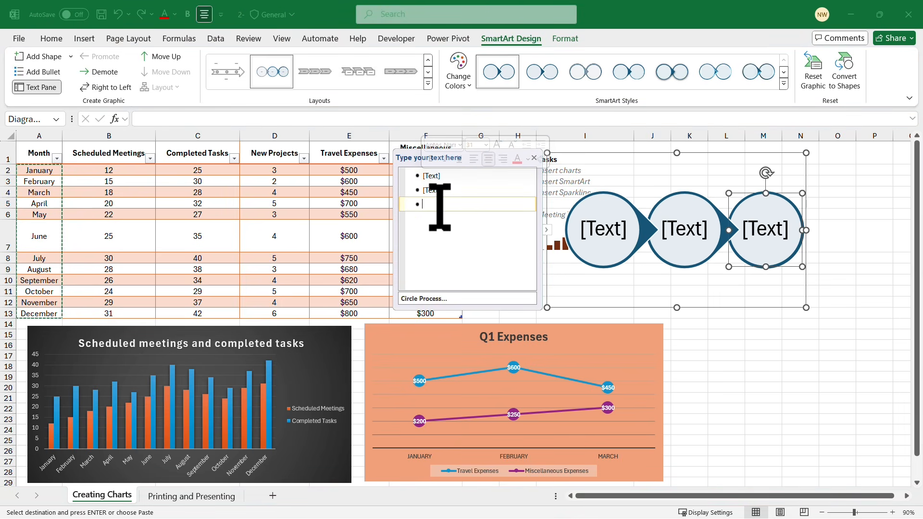
{"action": "left_click_drag", "start_coordinate": [436, 206], "coordinate": [422, 175]}
{"action": "left_click", "coordinate": [444, 177]}
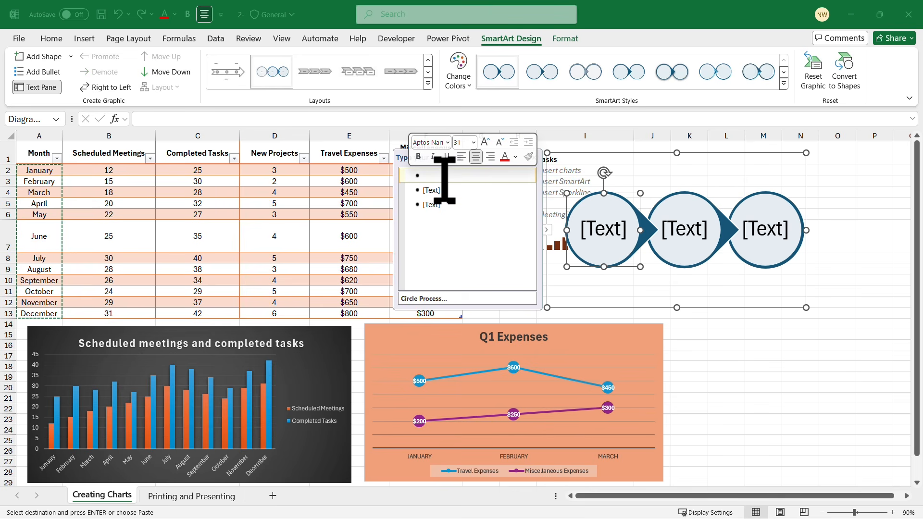
{"action": "type", "text": "January February March April May June July August September October November December"}
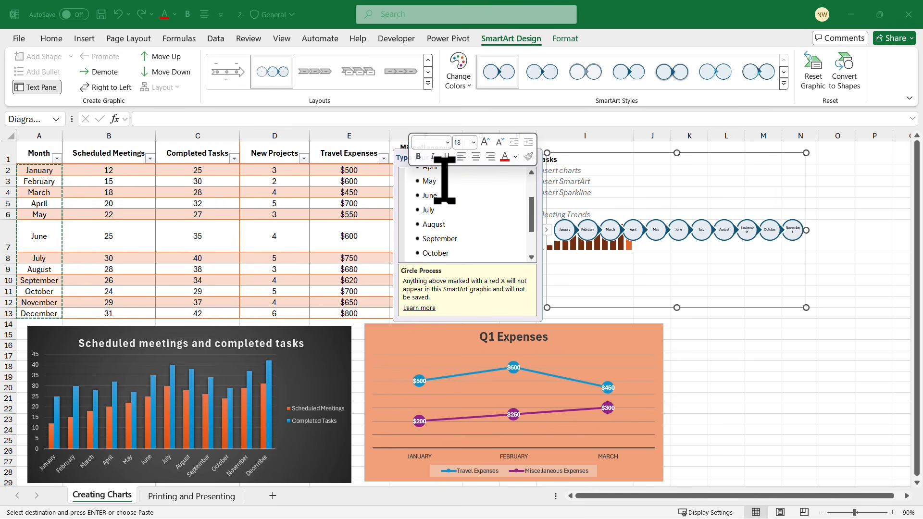
- Delete the December entry and the two empty placeholder bullets that follow November in the SmartArt text list
{"action": "scroll", "coordinate": [452, 182], "scroll_direction": "down", "scroll_amount": 2}
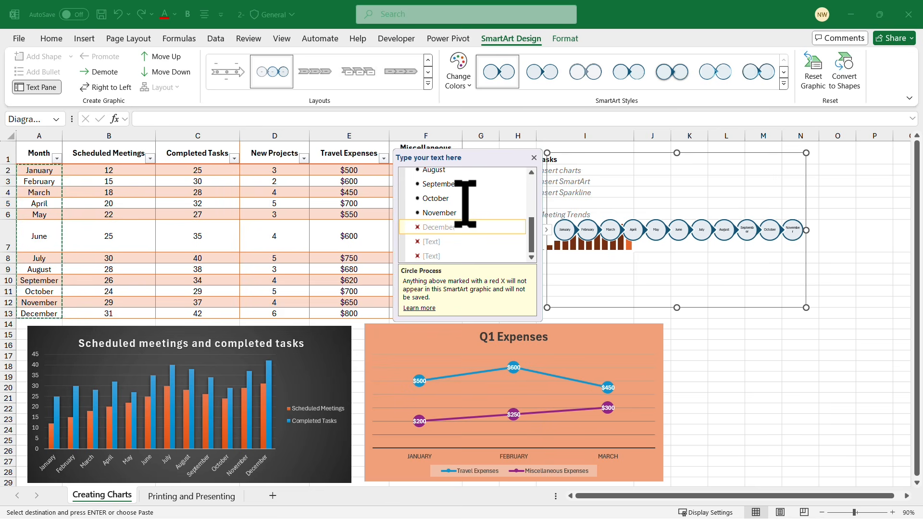
{"action": "left_click", "coordinate": [468, 207]}
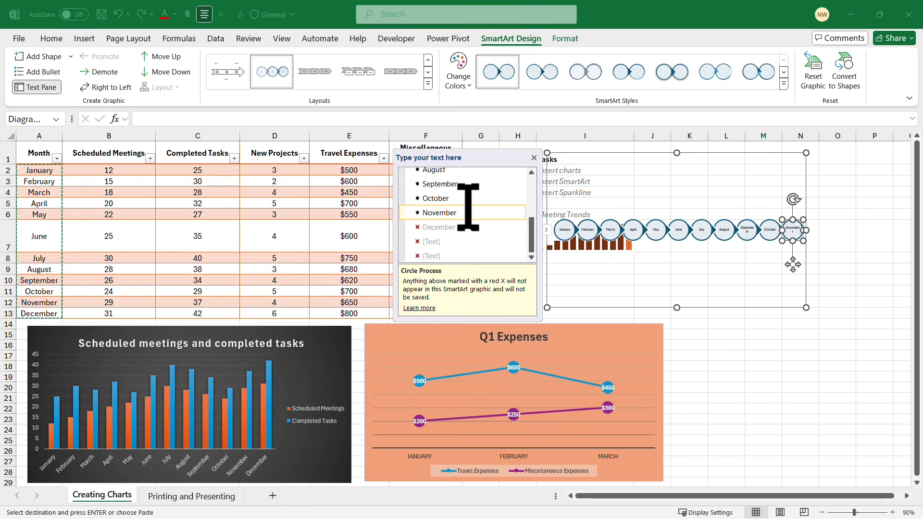
{"action": "key", "text": "Delete"}
{"action": "key", "text": "Delete"}
{"action": "key", "text": "Delete"}
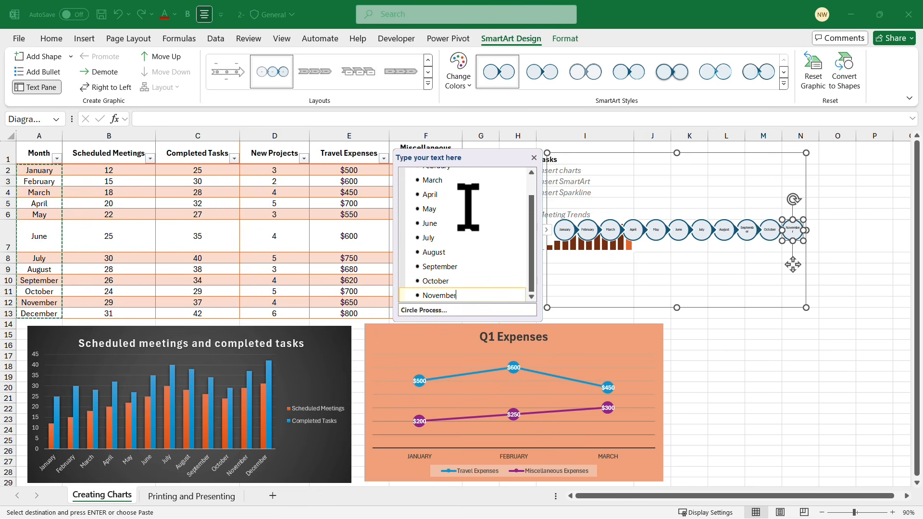
- Add December as a new bullet after November in the SmartArt text list and select the whole graphic
{"action": "scroll", "coordinate": [467, 206], "scroll_direction": "up", "scroll_amount": 1}
{"action": "scroll", "coordinate": [468, 206], "scroll_direction": "down", "scroll_amount": 1}
{"action": "key", "text": "Return"}
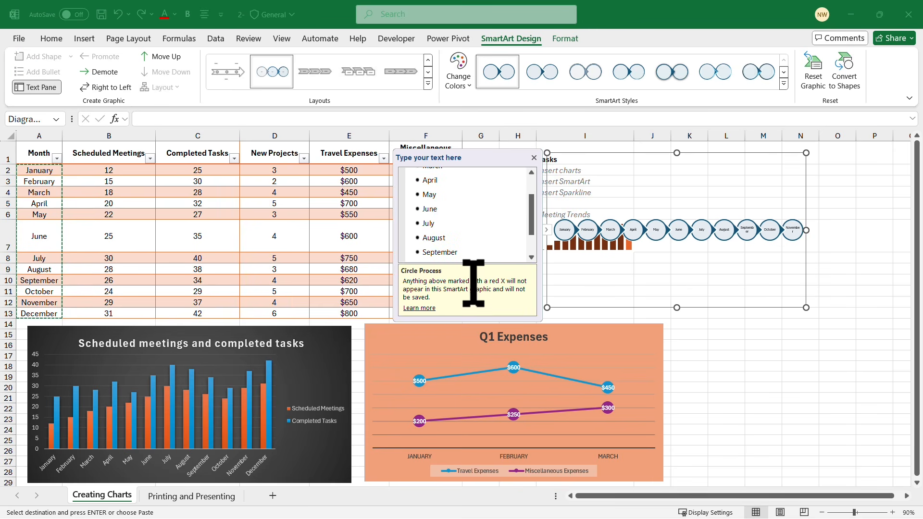
{"action": "type", "text": "December"}
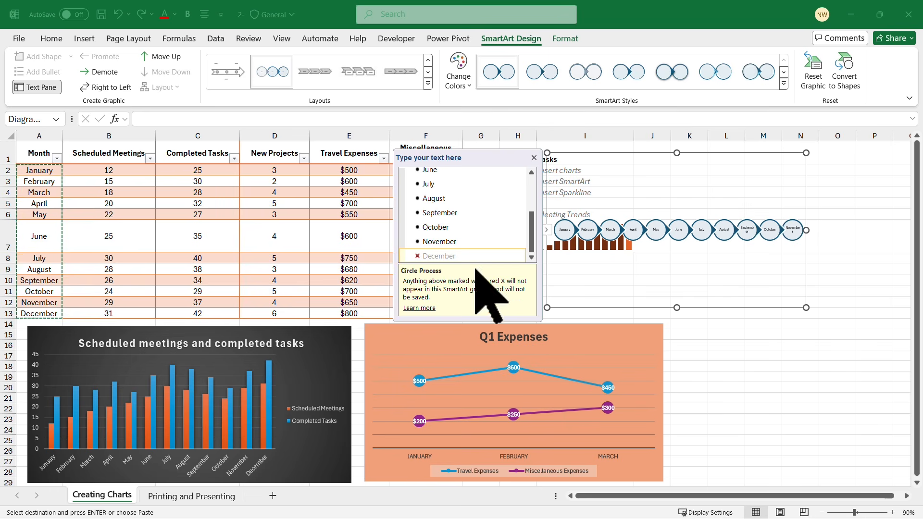
{"action": "left_click", "coordinate": [475, 227]}
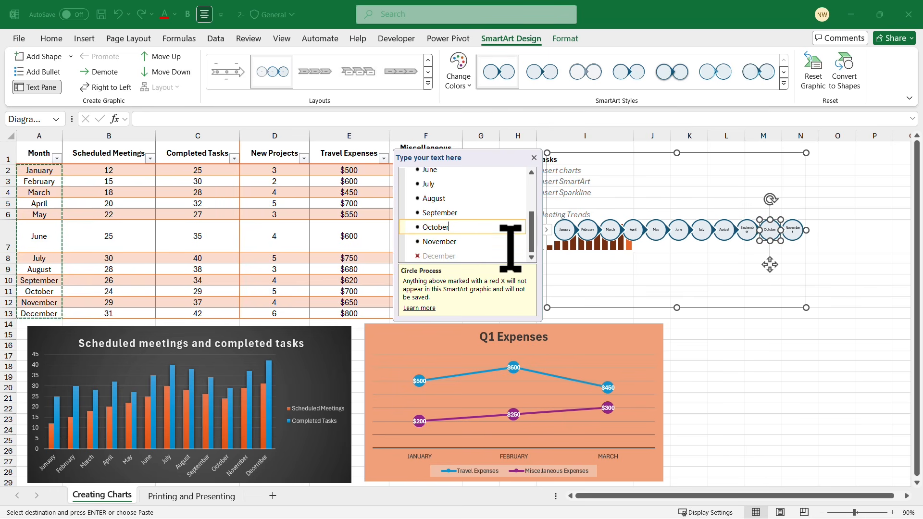
{"action": "left_click", "coordinate": [604, 153]}
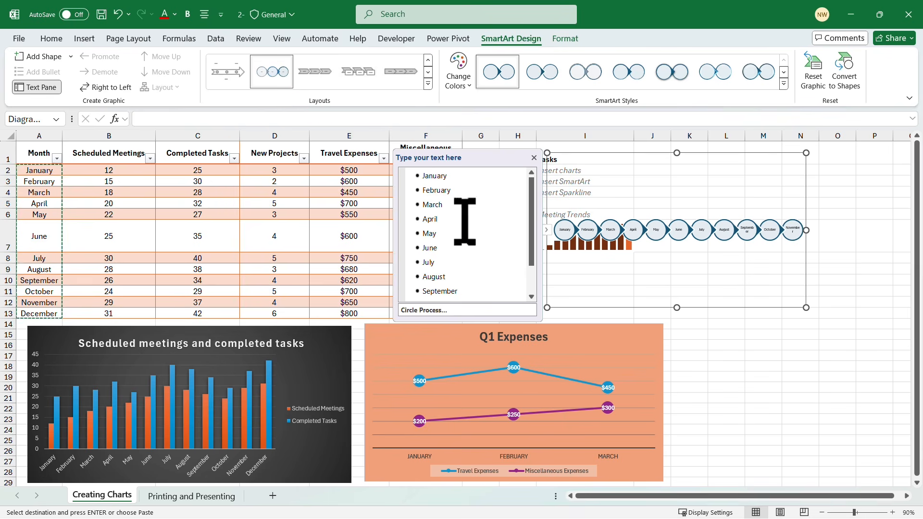
- Change the SmartArt layout to Basic Timeline and check the list of months
{"action": "scroll", "coordinate": [514, 283], "scroll_direction": "down", "scroll_amount": 1}
{"action": "scroll", "coordinate": [513, 284], "scroll_direction": "down", "scroll_amount": 1}
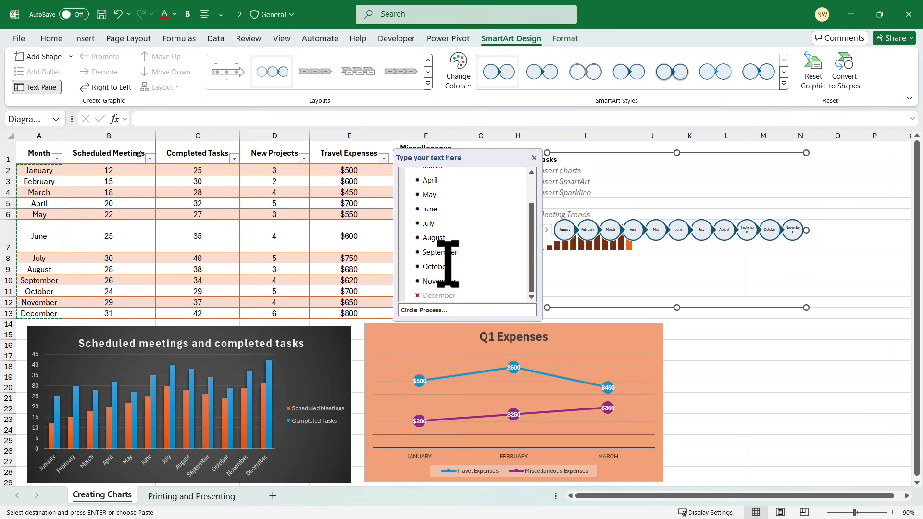
{"action": "left_click", "coordinate": [232, 70]}
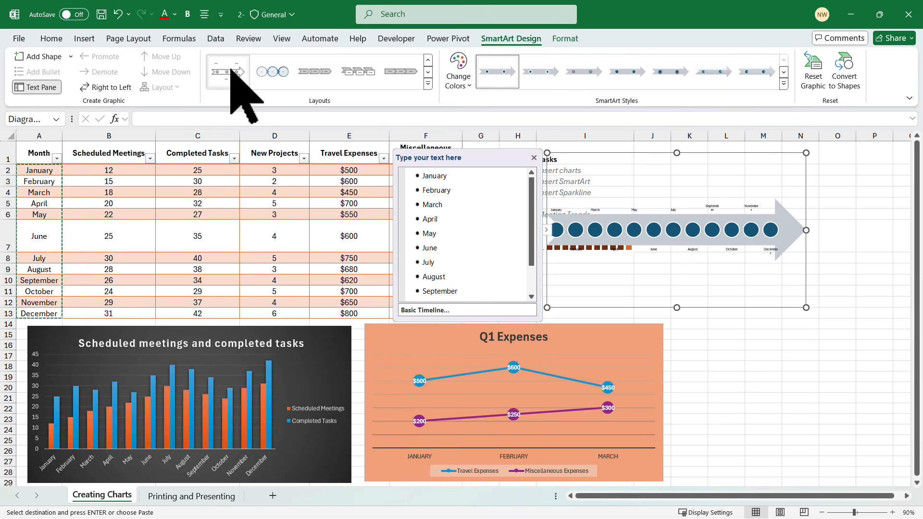
{"action": "scroll", "coordinate": [514, 279], "scroll_direction": "down", "scroll_amount": 2}
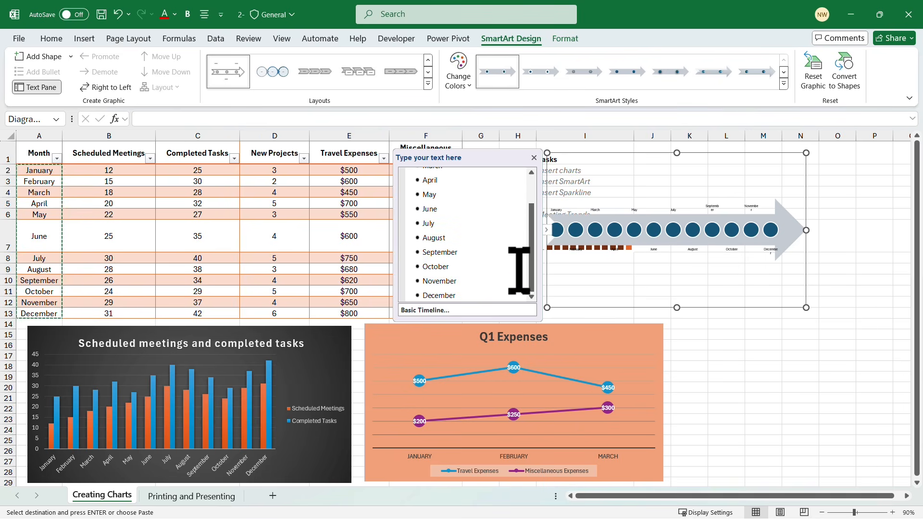
{"action": "scroll", "coordinate": [517, 266], "scroll_direction": "up", "scroll_amount": 1}
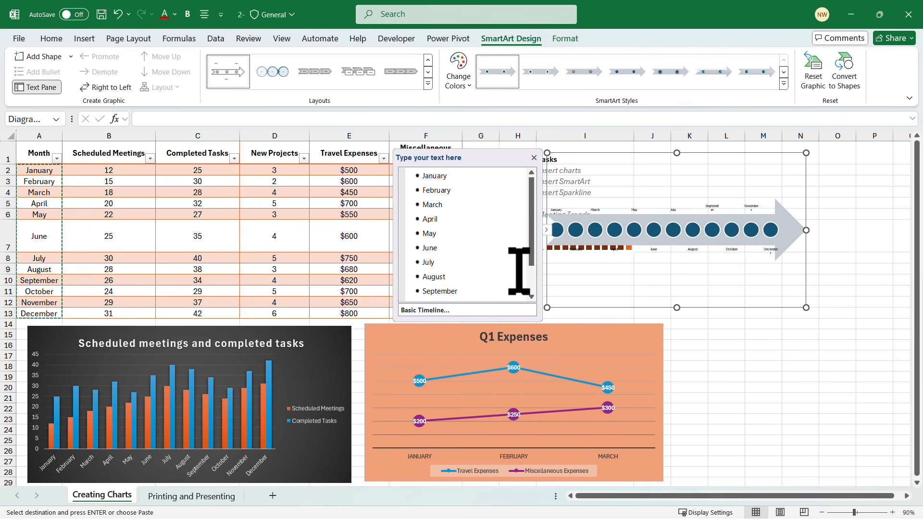
- Add 25 below January in the SmartArt text list and demote it to a sub-bullet
{"action": "left_click", "coordinate": [467, 177]}
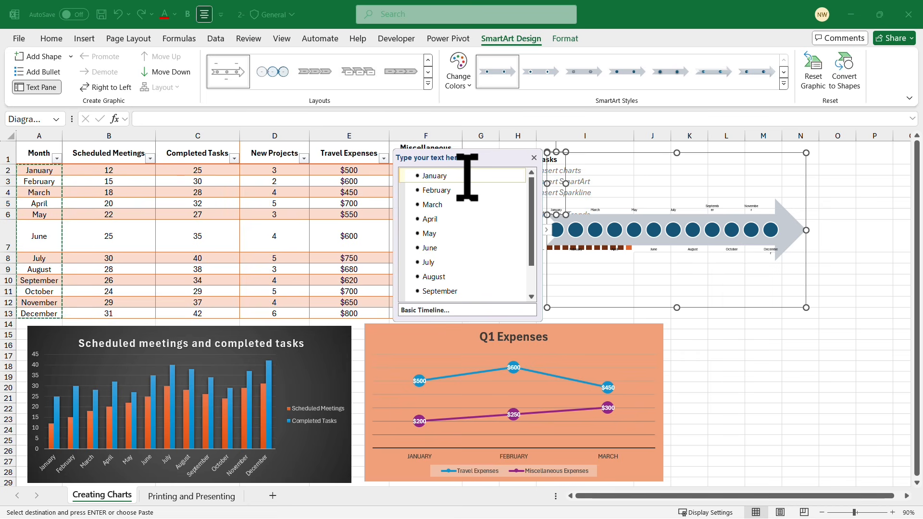
{"action": "key", "text": "Return"}
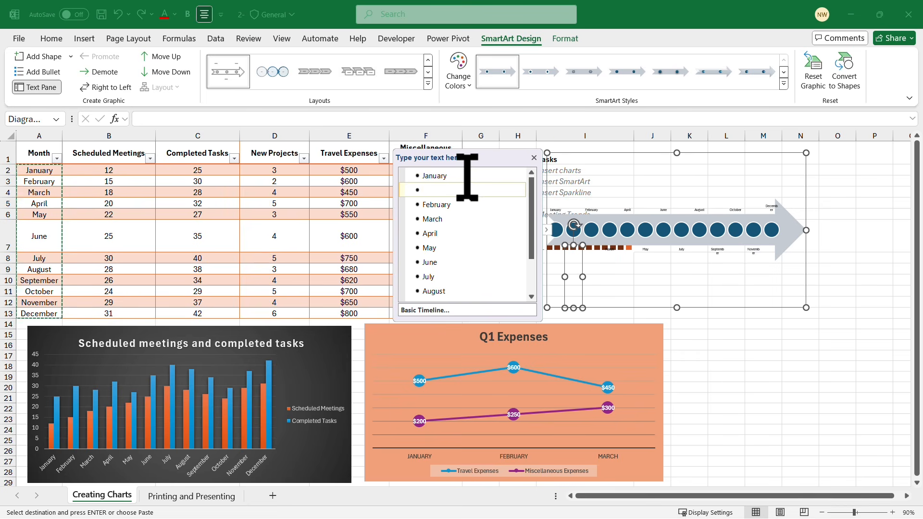
{"action": "type", "text": "25"}
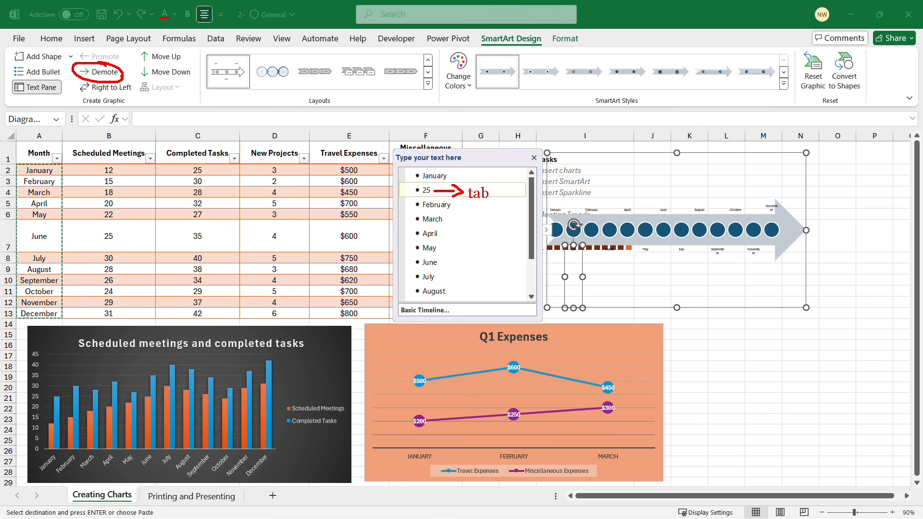
{"action": "key", "text": "Escape"}
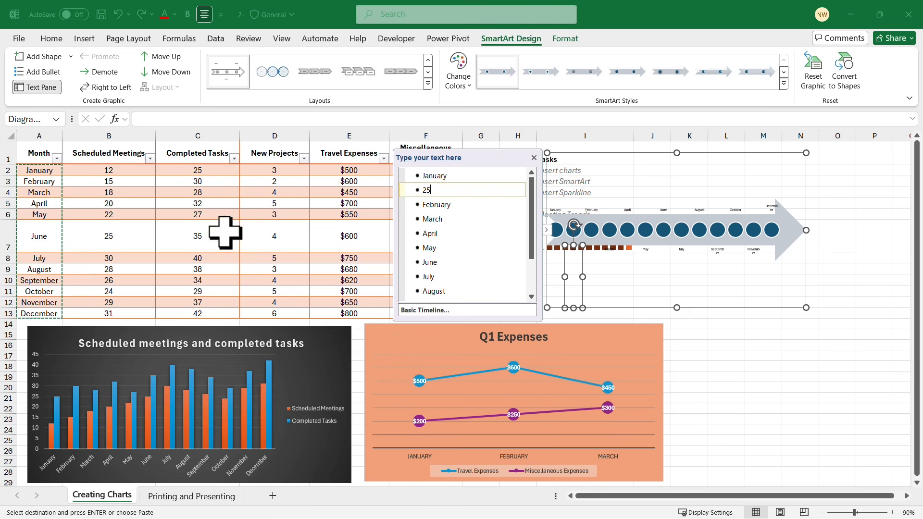
{"action": "left_click", "coordinate": [104, 71]}
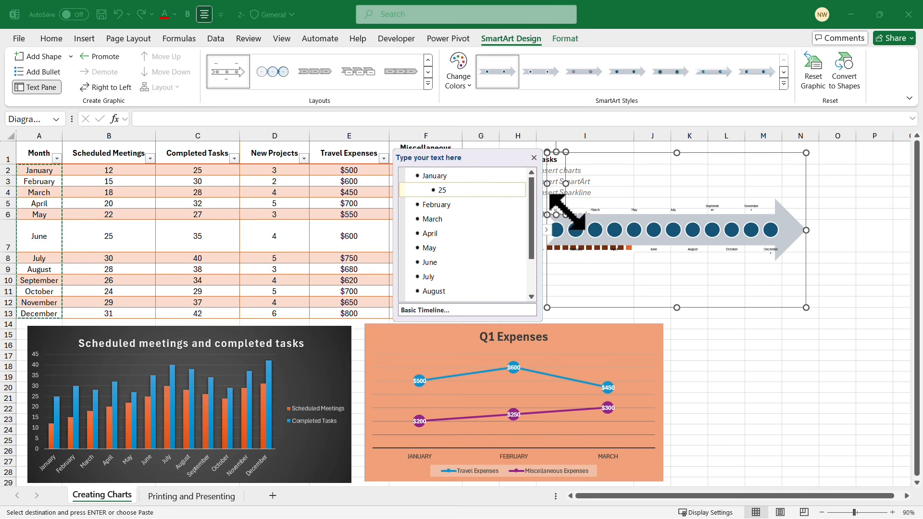
- Add 30 as a sub-bullet below February and each remaining month's completed-task value below its month in the SmartArt text list
{"action": "left_click", "coordinate": [463, 206]}
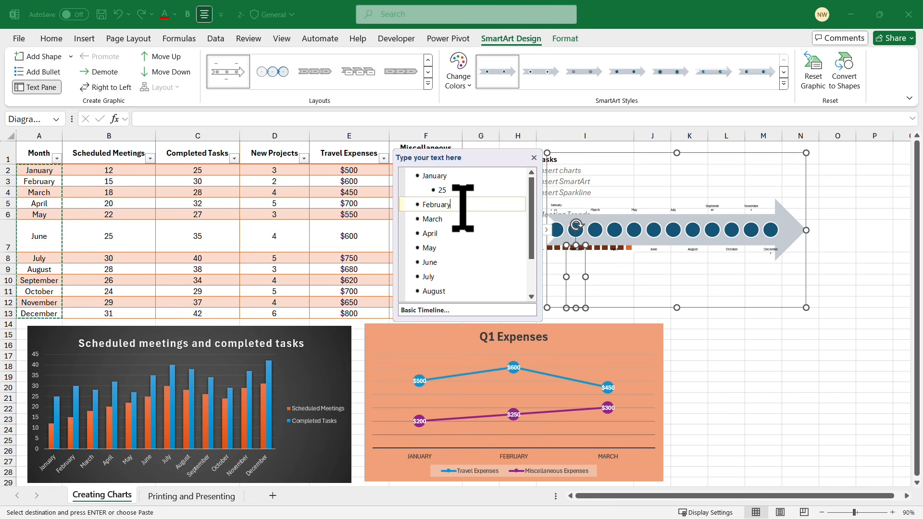
{"action": "key", "text": "Return"}
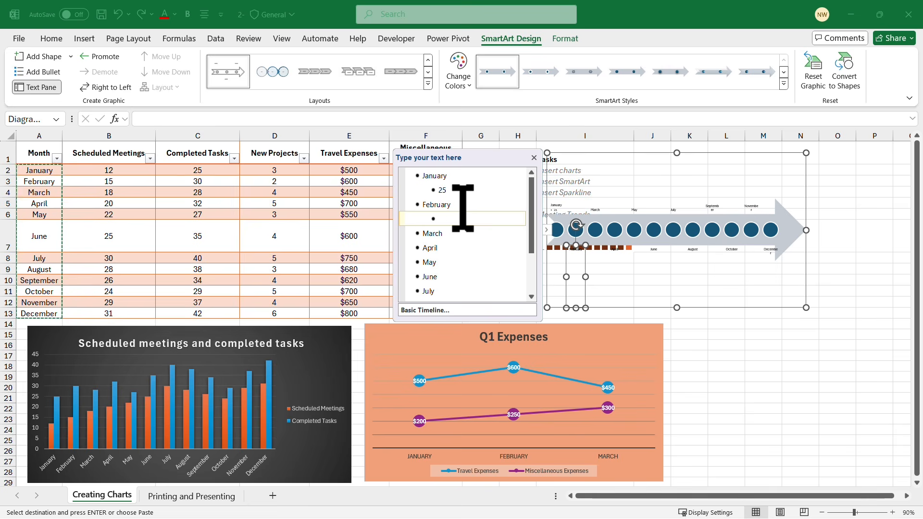
{"action": "type", "text": "30"}
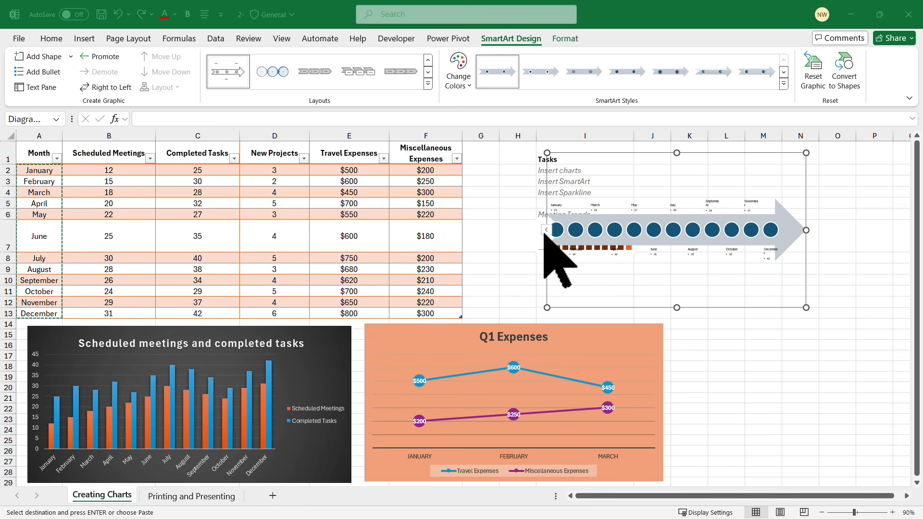
{"action": "left_click", "coordinate": [546, 230]}
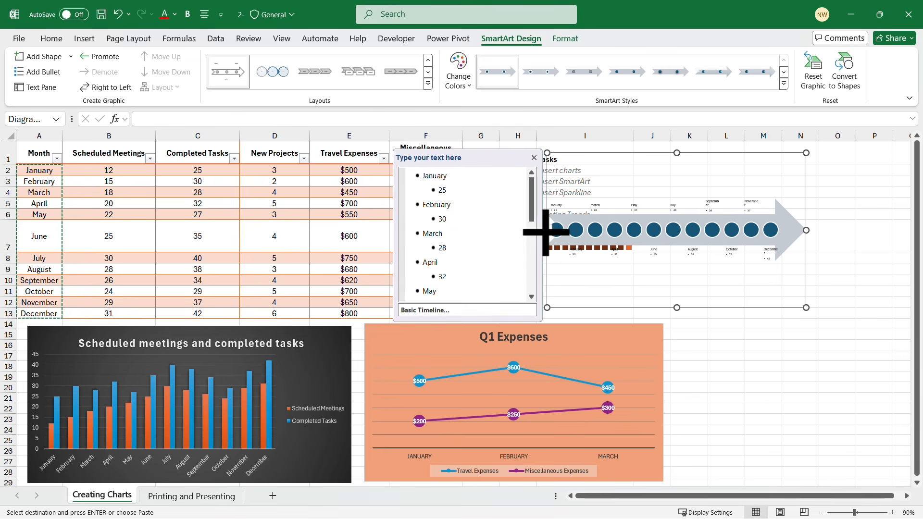
{"action": "left_click", "coordinate": [533, 158]}
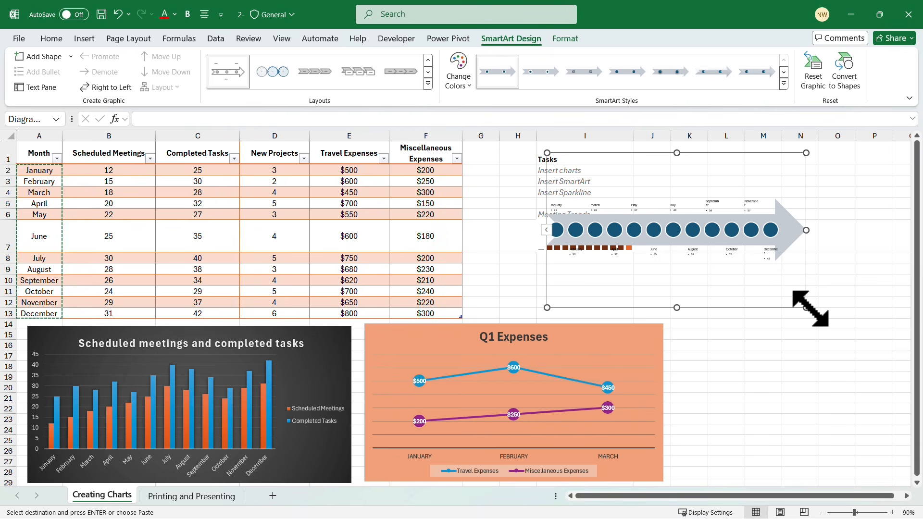
- Resize the timeline graphic to span columns I to P, from the header row down to row 12
{"action": "left_click_drag", "start_coordinate": [813, 310], "coordinate": [899, 321]}
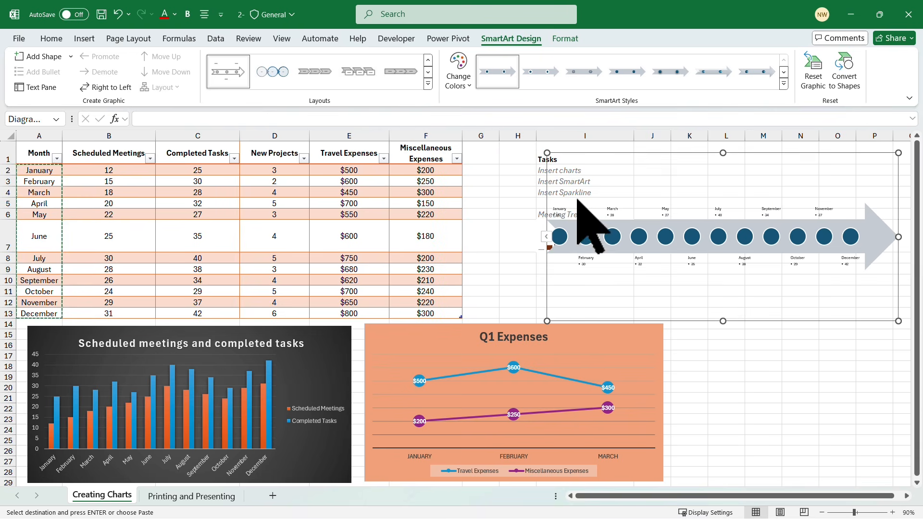
{"action": "left_click_drag", "start_coordinate": [547, 321], "coordinate": [290, 388]}
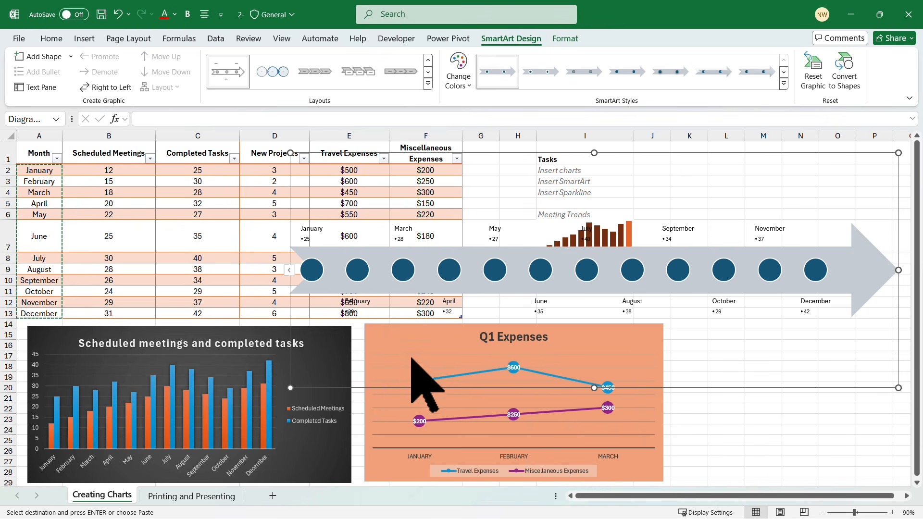
{"action": "left_click_drag", "start_coordinate": [290, 387], "coordinate": [540, 303]}
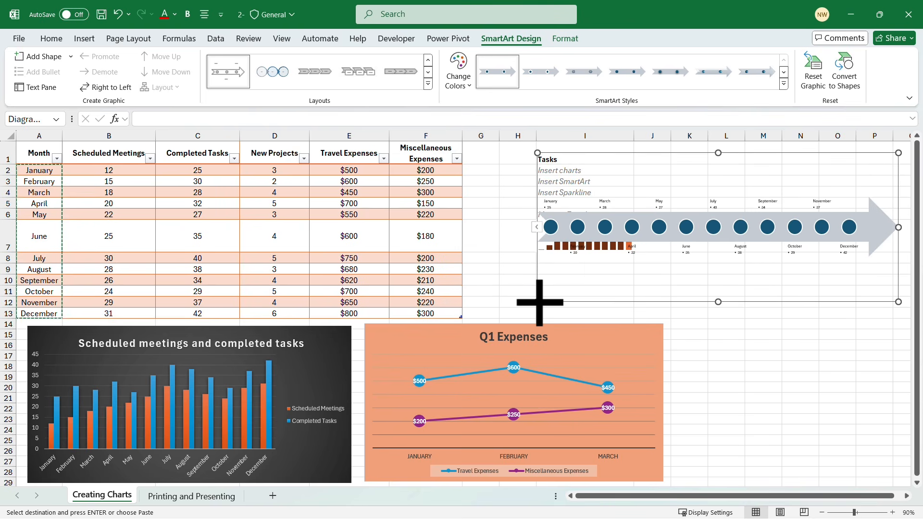
- Delete April through December with their values and the leftover empty bullet from the SmartArt text list, keeping January to March
{"action": "left_click", "coordinate": [536, 227]}
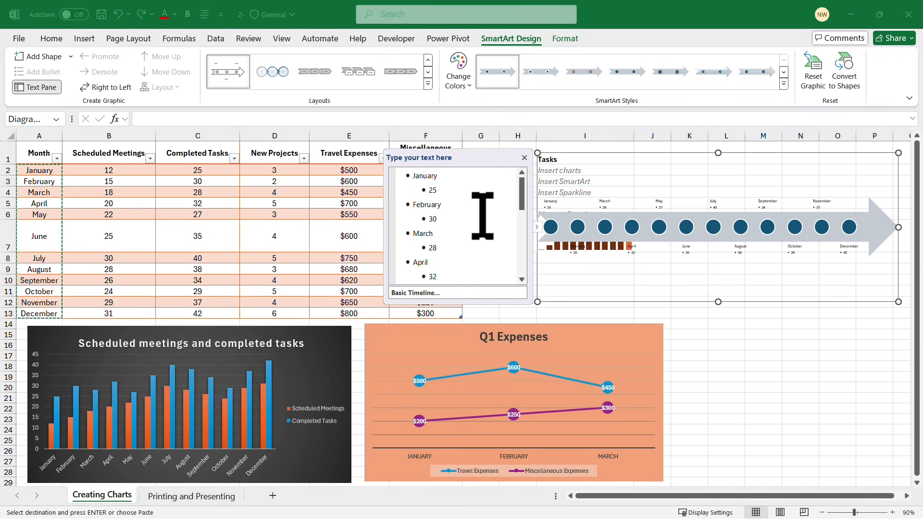
{"action": "left_click_drag", "start_coordinate": [414, 259], "coordinate": [449, 306]}
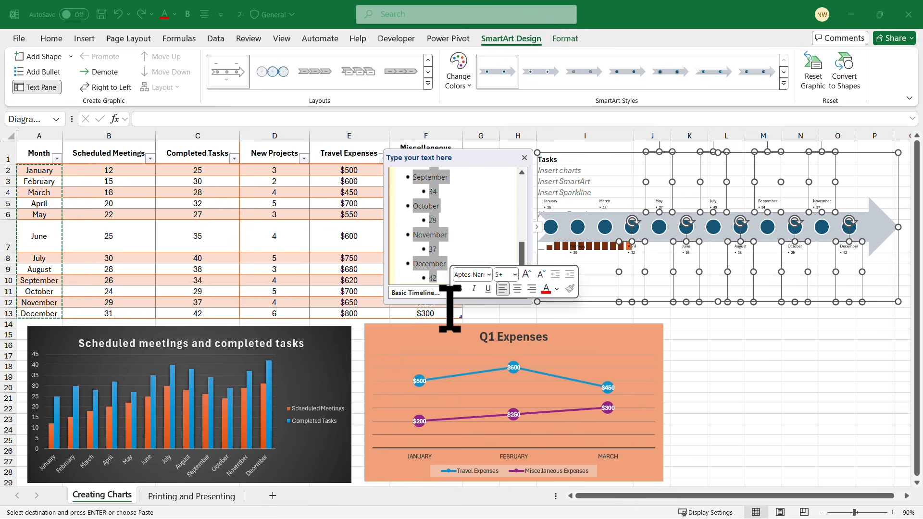
{"action": "key", "text": "Delete"}
{"action": "left_click", "coordinate": [459, 247]}
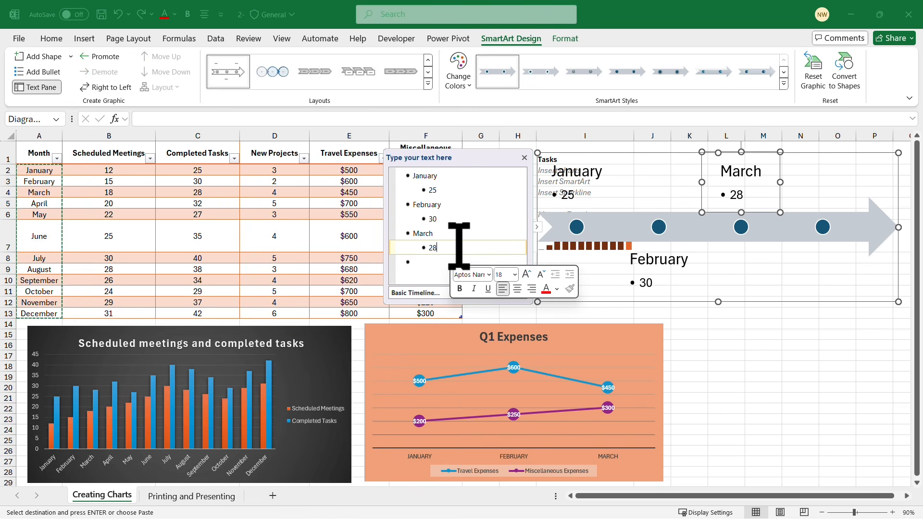
{"action": "key", "text": "Delete"}
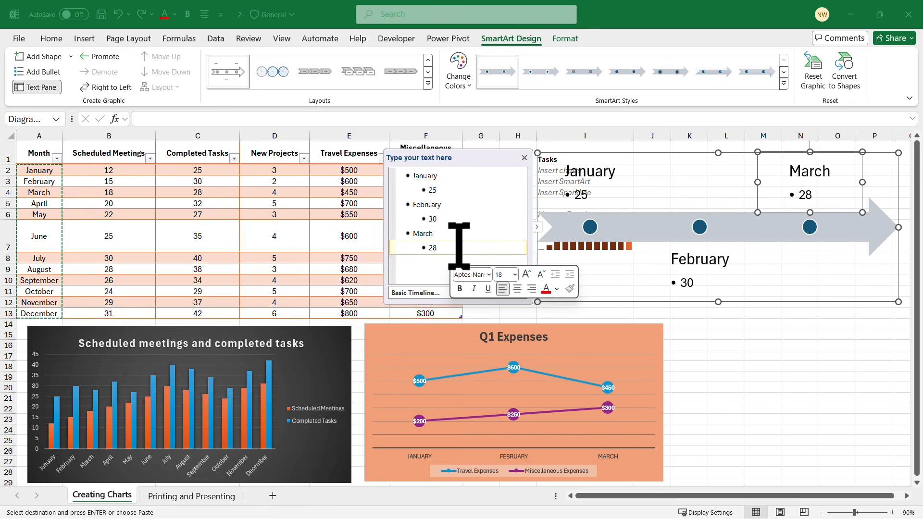
{"action": "left_click", "coordinate": [668, 180]}
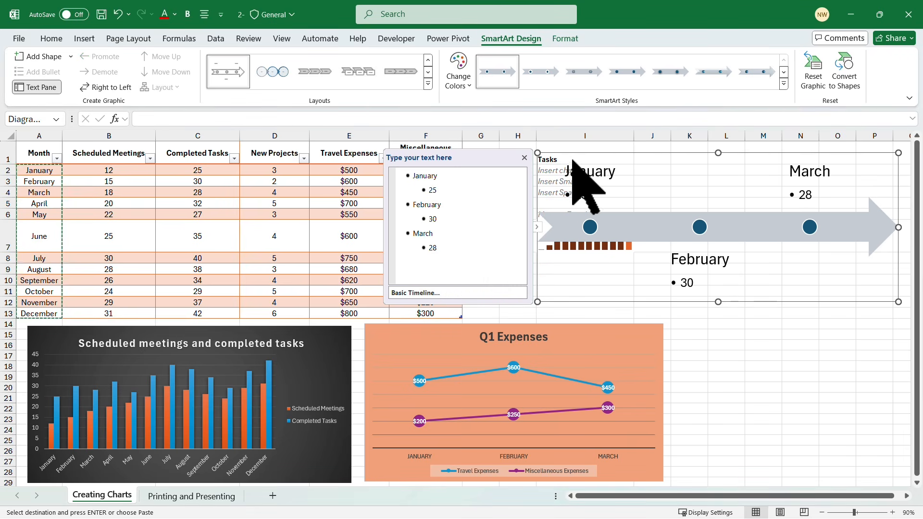
{"action": "left_click", "coordinate": [524, 158]}
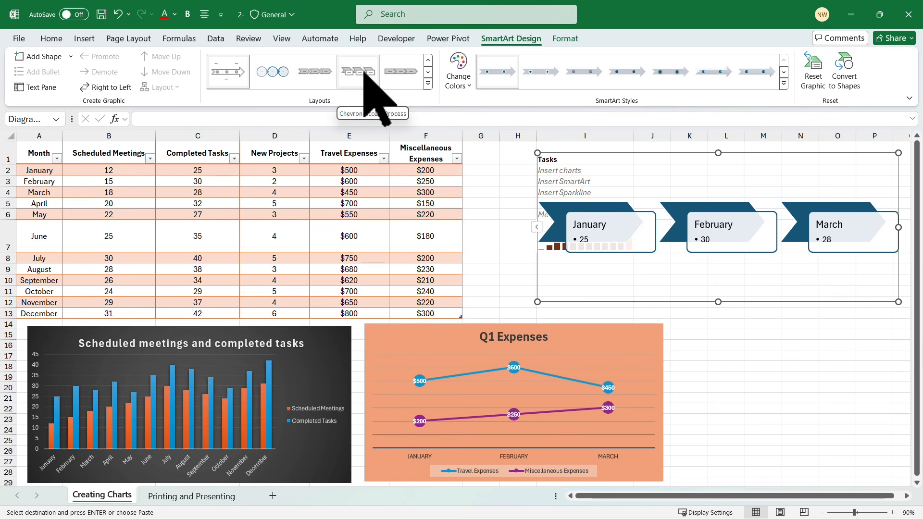
- Change the SmartArt layout from Basic Timeline to Equation
{"action": "left_click", "coordinate": [429, 75]}
{"action": "left_click", "coordinate": [429, 74]}
{"action": "left_click", "coordinate": [429, 75]}
{"action": "left_click", "coordinate": [429, 74]}
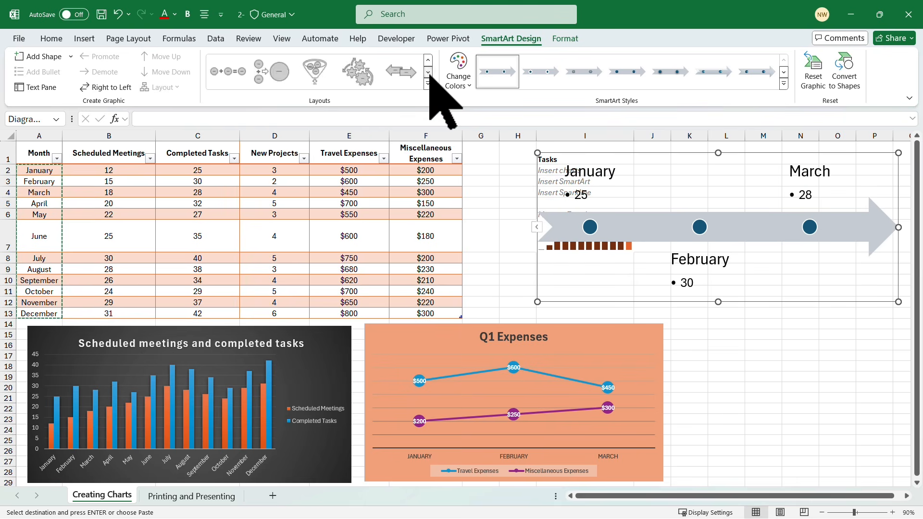
{"action": "left_click", "coordinate": [429, 75]}
{"action": "left_click", "coordinate": [428, 60]}
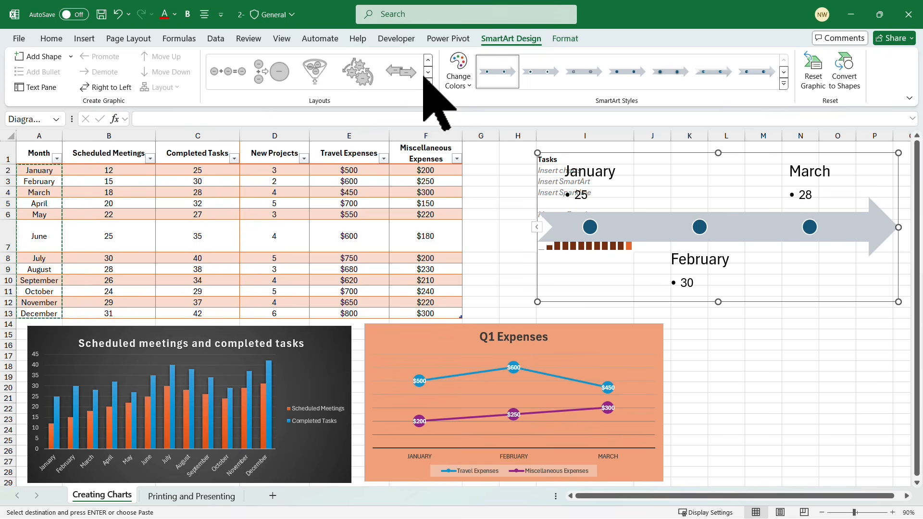
{"action": "left_click", "coordinate": [228, 72]}
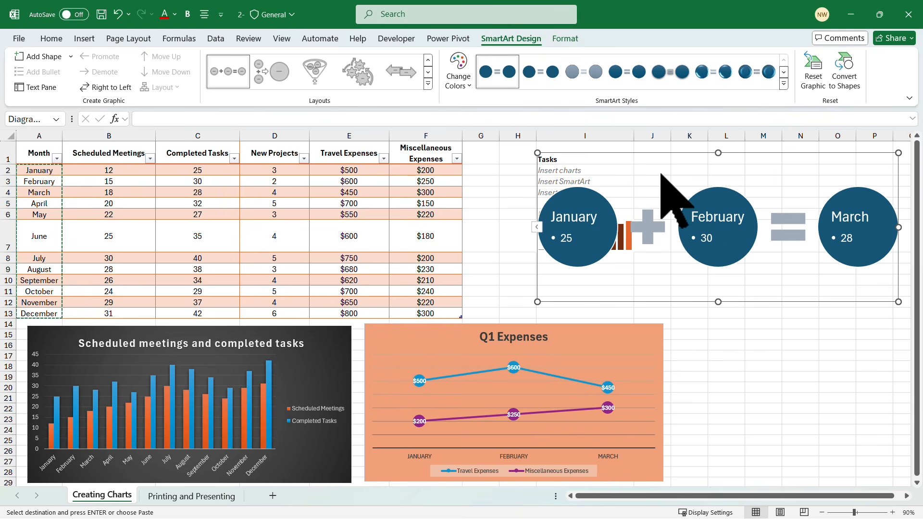
- Fill the SmartArt graphic's background with white and move the graphic slightly to the left
{"action": "left_click", "coordinate": [563, 40]}
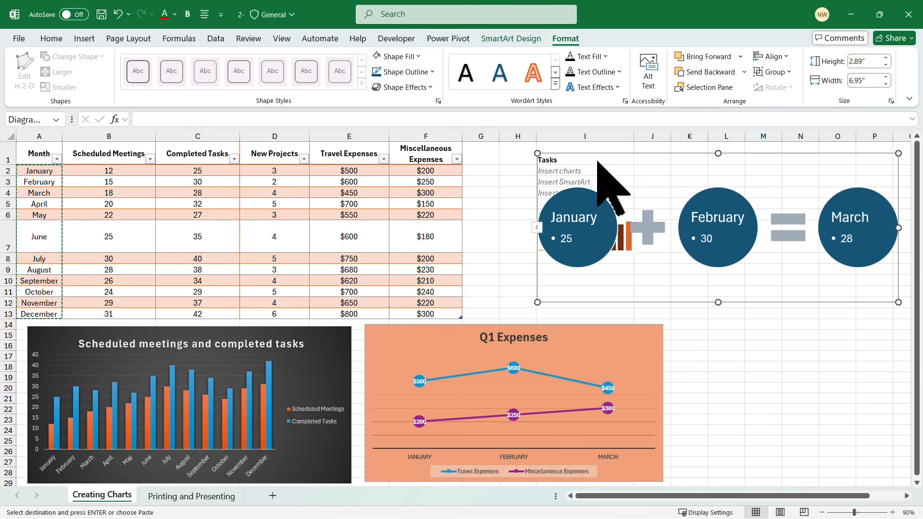
{"action": "left_click", "coordinate": [418, 56]}
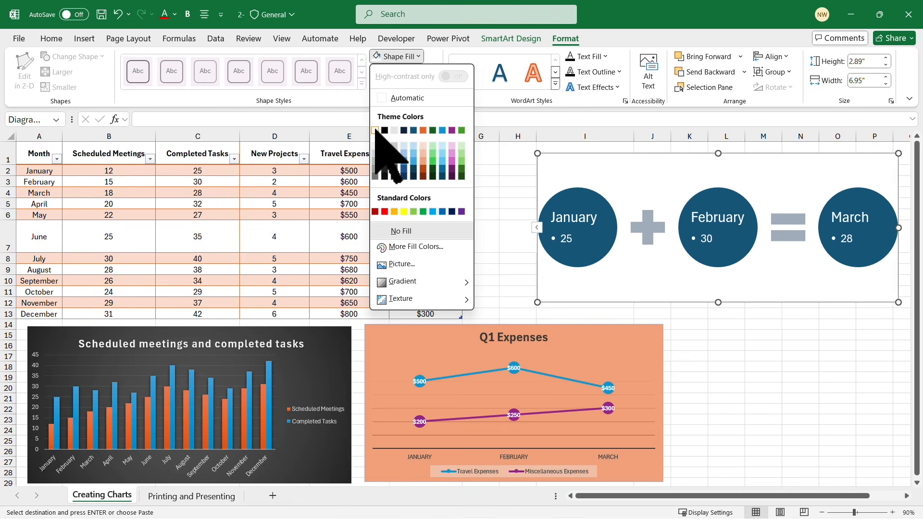
{"action": "left_click", "coordinate": [374, 130]}
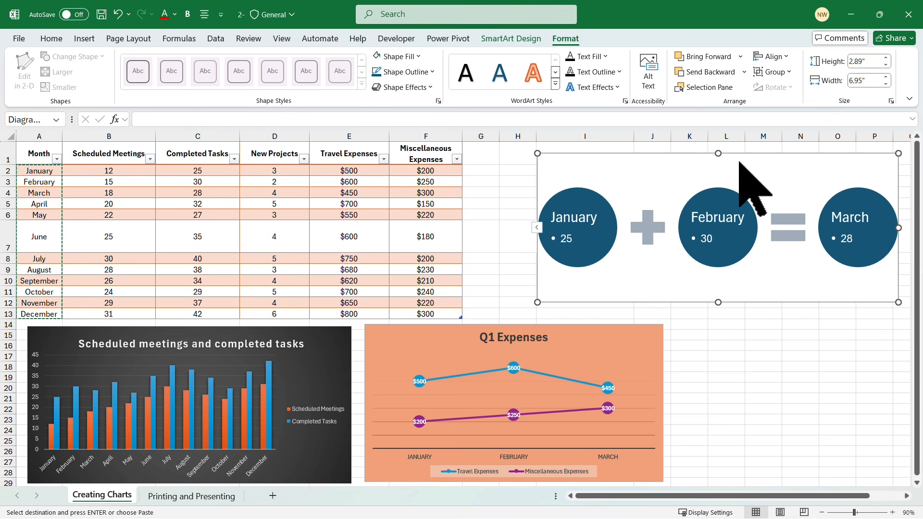
{"action": "left_click_drag", "start_coordinate": [754, 153], "coordinate": [748, 151]}
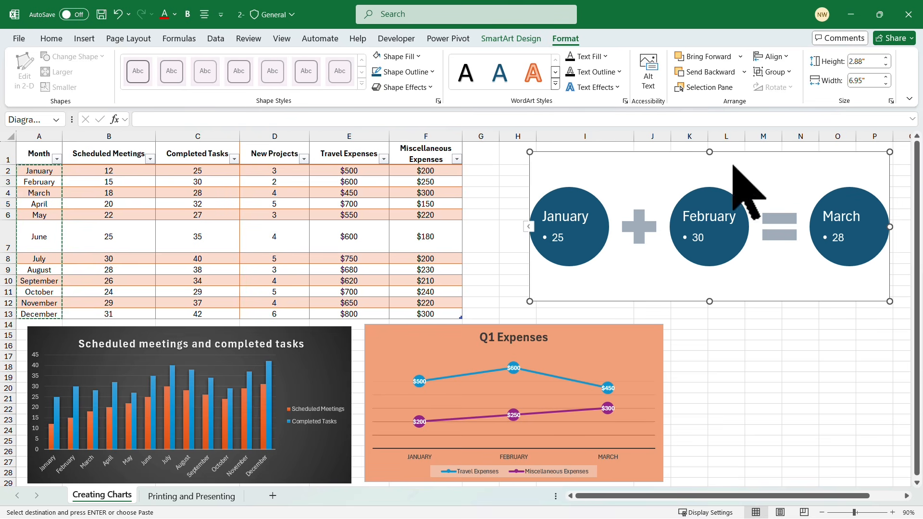
- Add Quarter 1 as a new top-level bullet after March's value in the SmartArt text list
{"action": "left_click", "coordinate": [528, 226]}
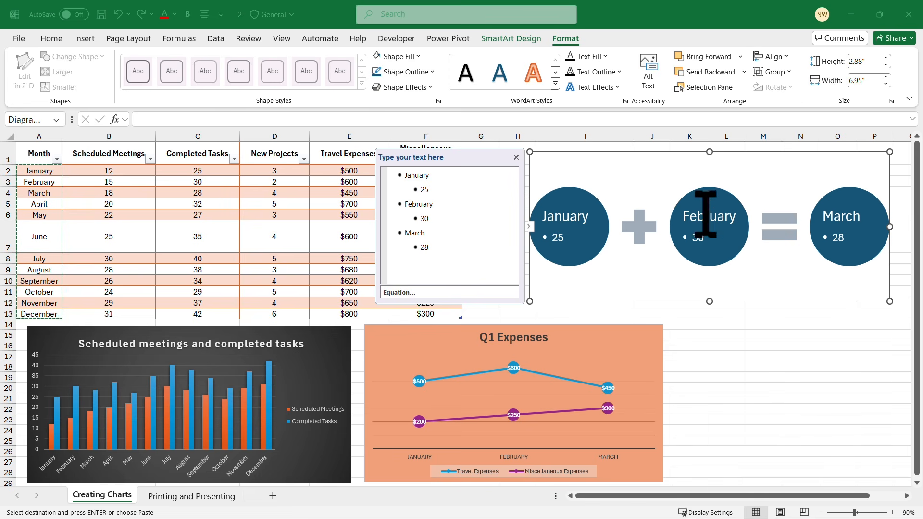
{"action": "left_click", "coordinate": [445, 247]}
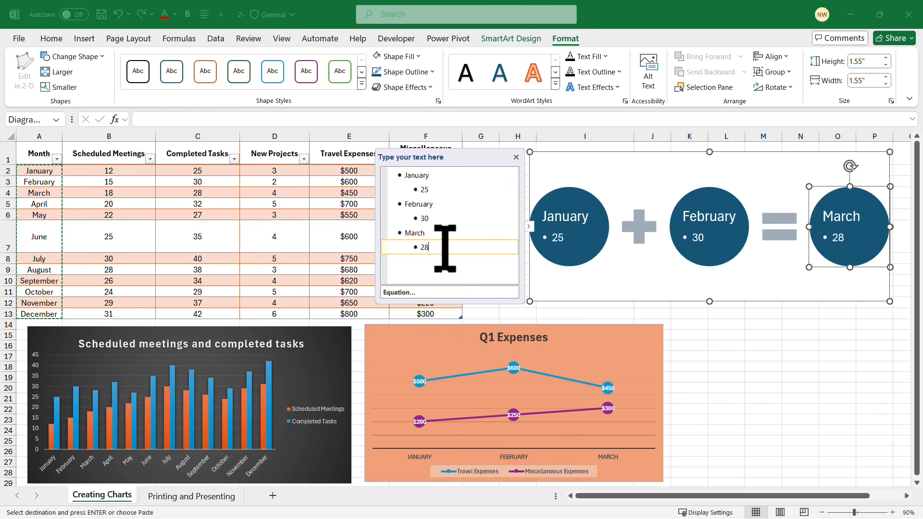
{"action": "key", "text": "Return"}
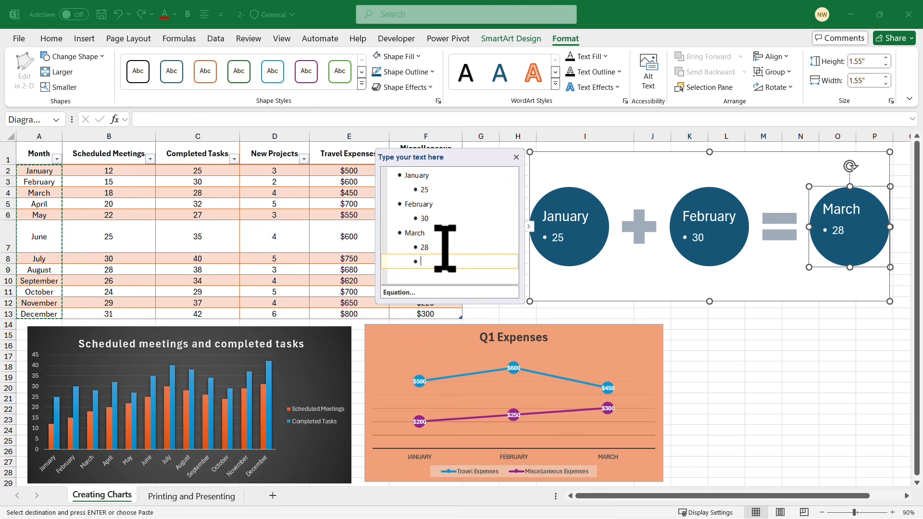
{"action": "left_click", "coordinate": [511, 38]}
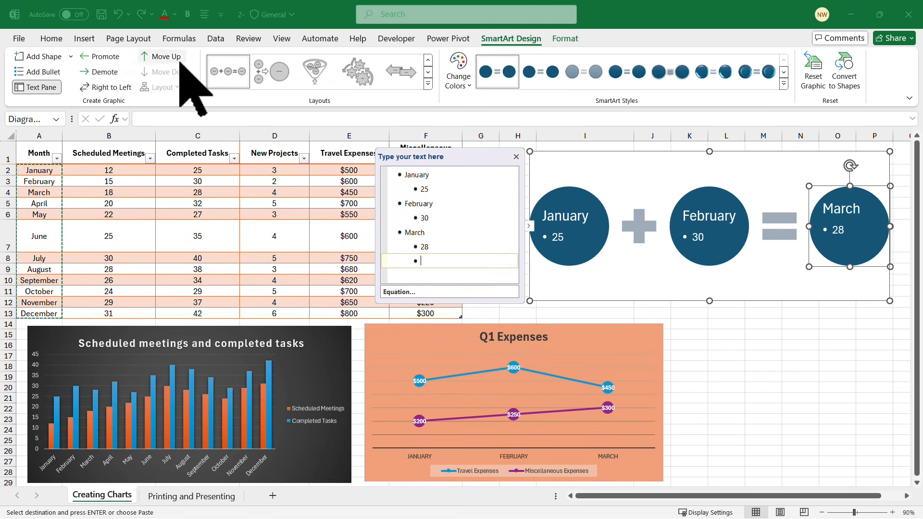
{"action": "left_click", "coordinate": [100, 56]}
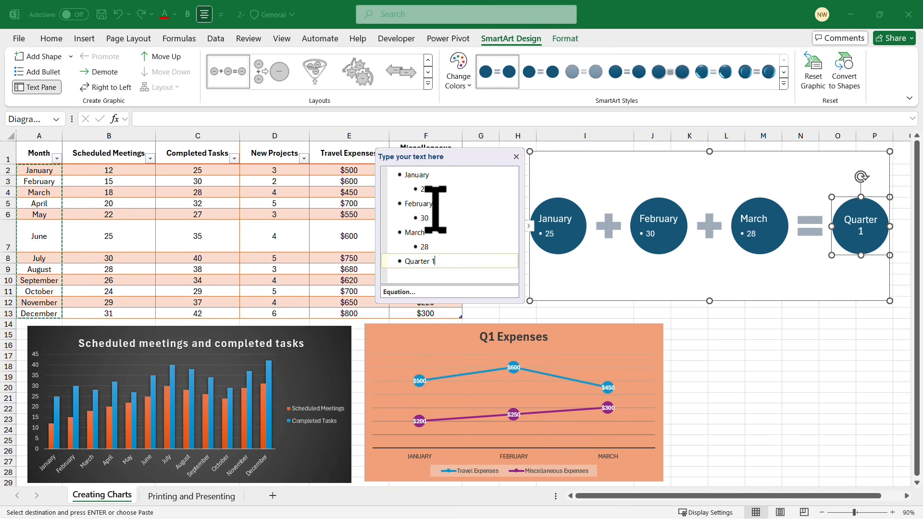
- Add 83 as a sub-bullet below Quarter 1 in the SmartArt text list
{"action": "key", "text": "Return"}
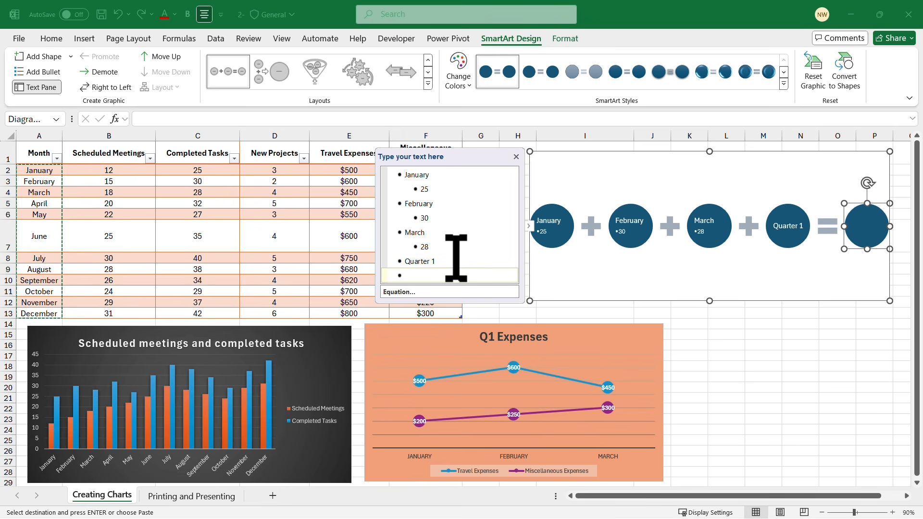
{"action": "key", "text": "Tab"}
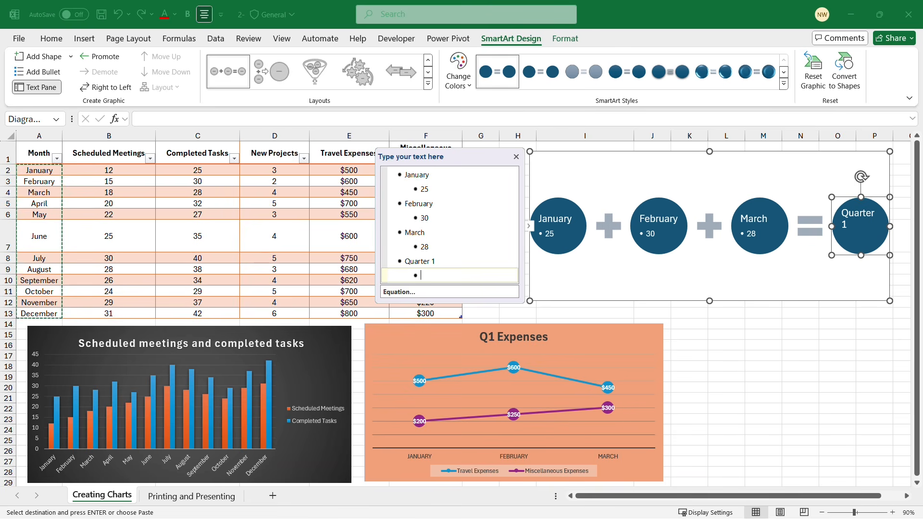
{"action": "key", "text": "Escape"}
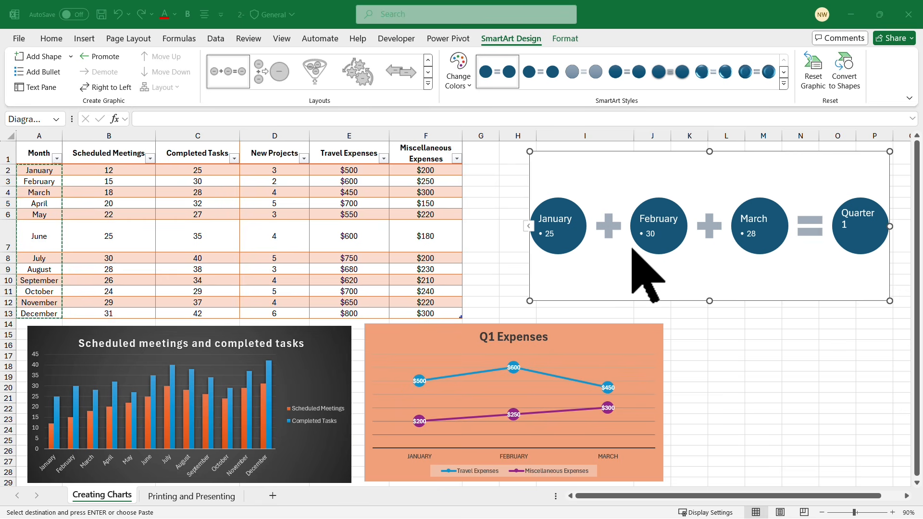
{"action": "left_click", "coordinate": [528, 226]}
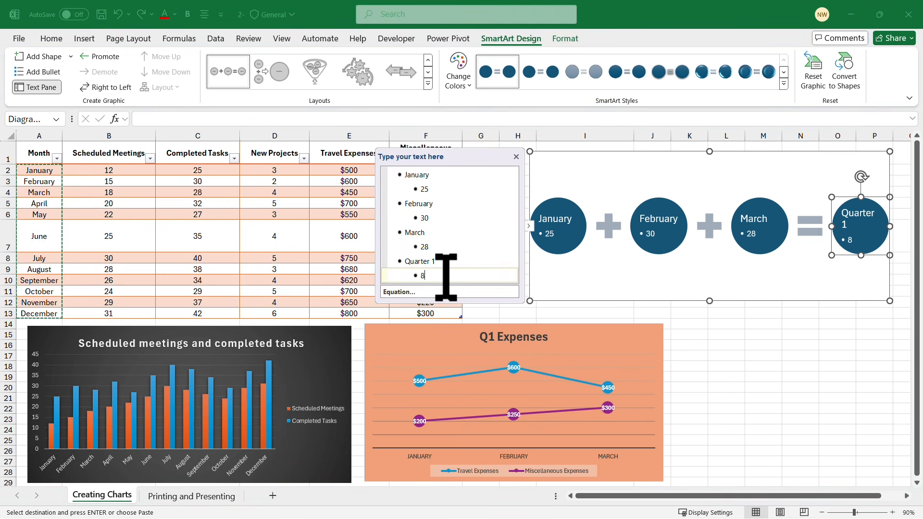
{"action": "left_click", "coordinate": [627, 275]}
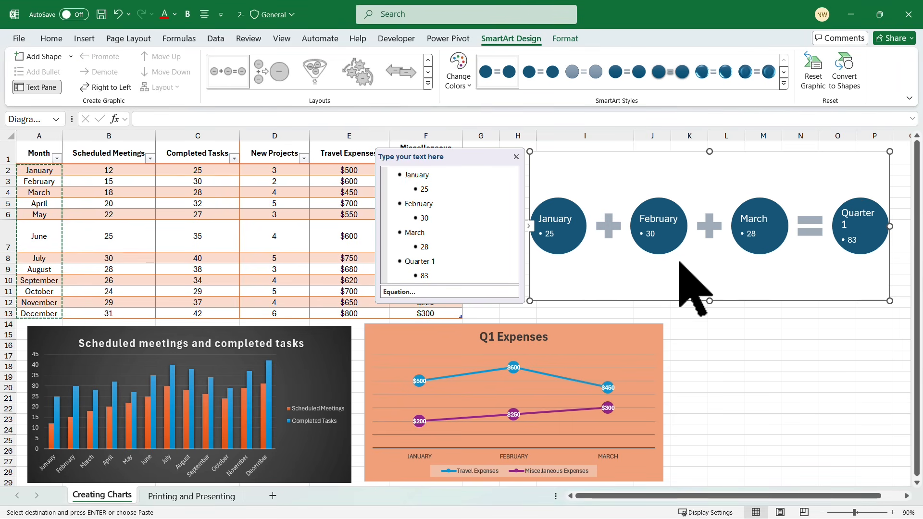
- Shorten the Quarter 1 bullet to Q1 and centre the text of all four SmartArt circles
{"action": "left_click", "coordinate": [442, 261]}
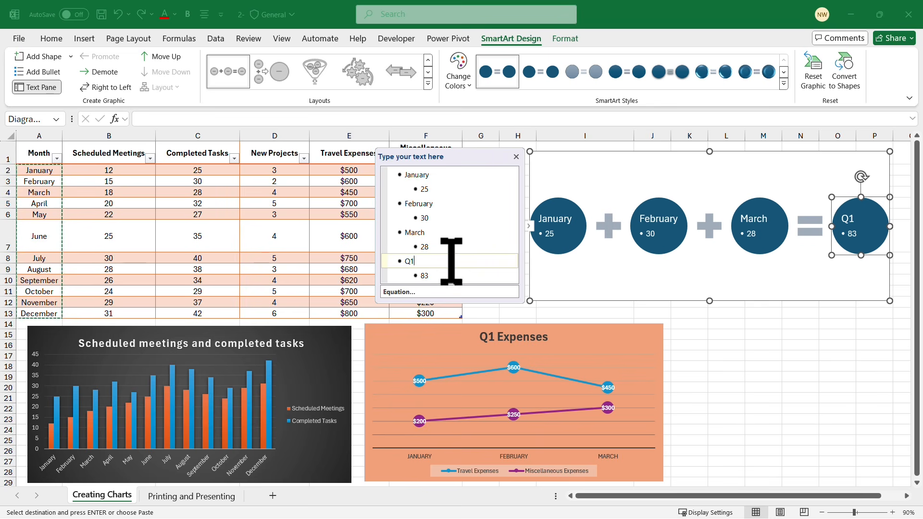
{"action": "left_click_drag", "start_coordinate": [442, 274], "coordinate": [391, 165]}
{"action": "left_click", "coordinate": [57, 39]}
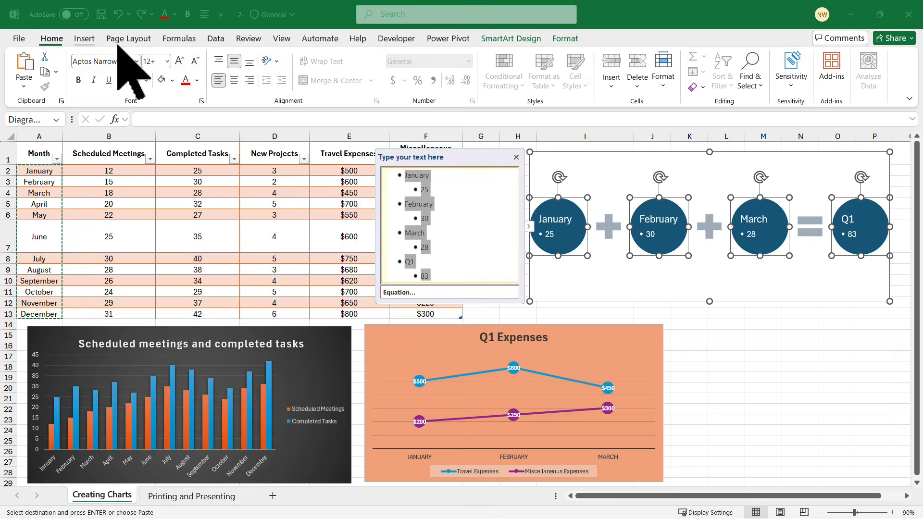
{"action": "left_click", "coordinate": [234, 80]}
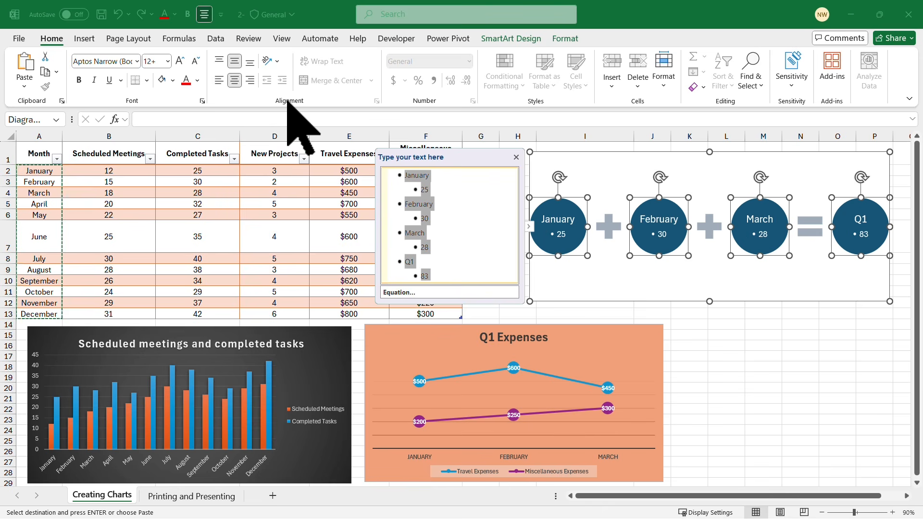
{"action": "left_click", "coordinate": [721, 280]}
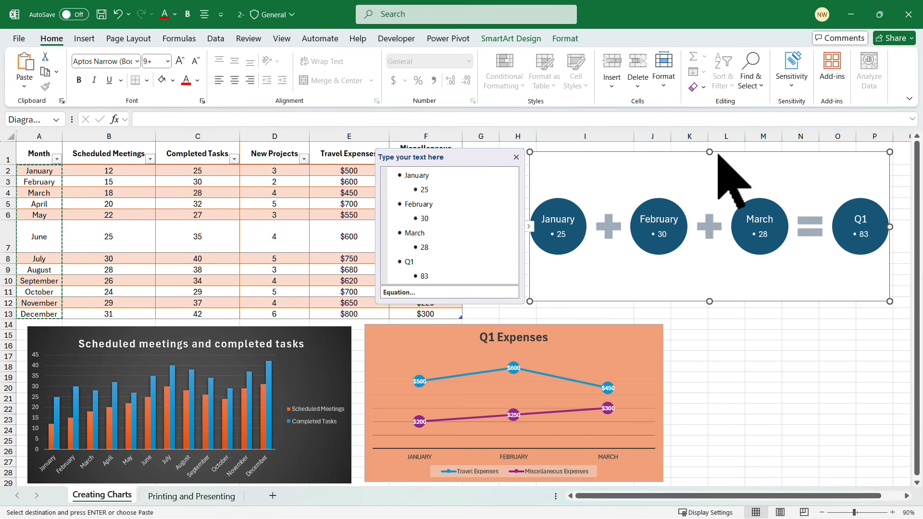
- Recolour the equation SmartArt graphic with the first Colorful colour set and apply the fifth SmartArt style
{"action": "left_click", "coordinate": [748, 368]}
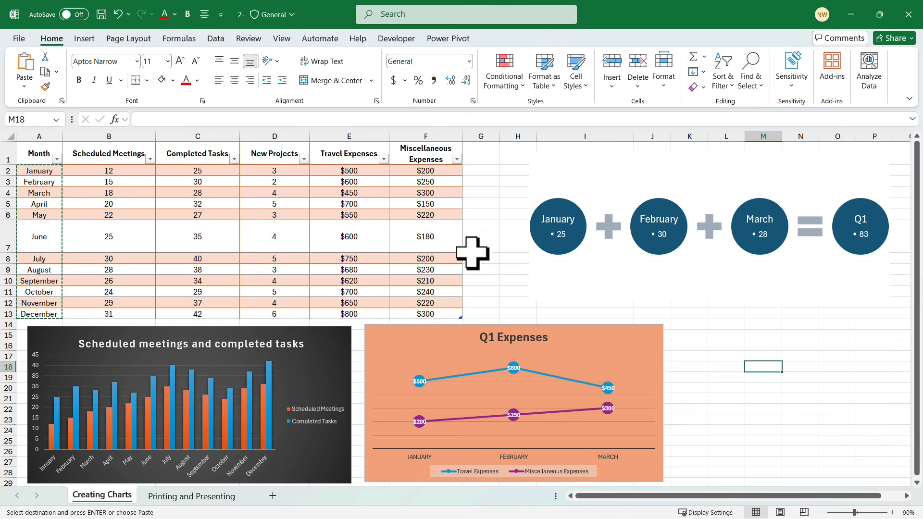
{"action": "left_click", "coordinate": [673, 165]}
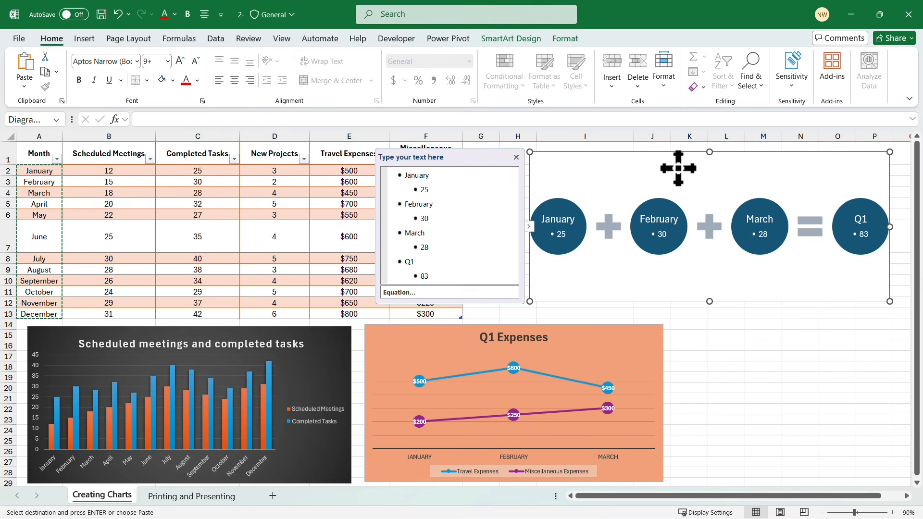
{"action": "left_click", "coordinate": [508, 38]}
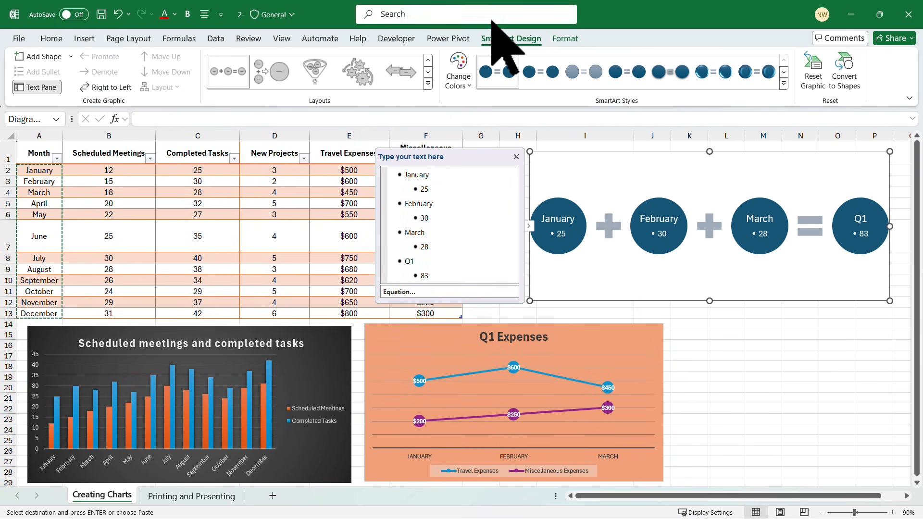
{"action": "left_click", "coordinate": [469, 87]}
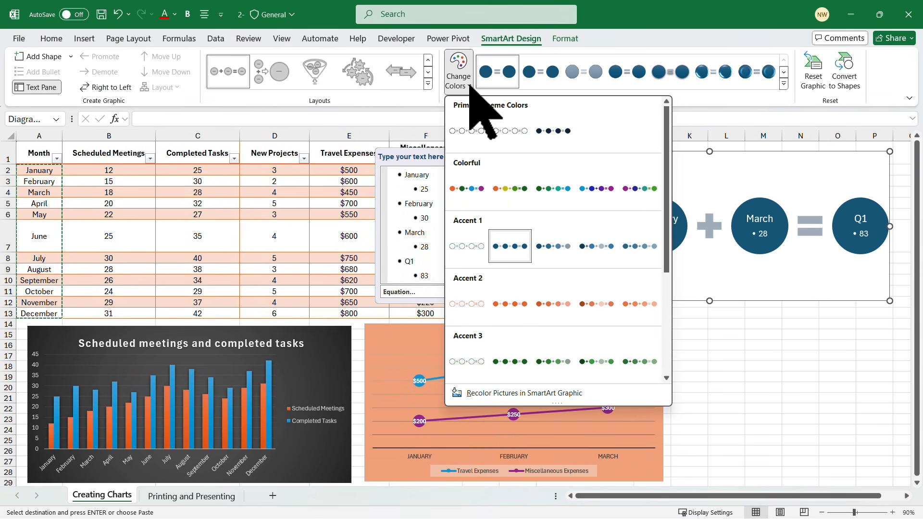
{"action": "left_click", "coordinate": [467, 189]}
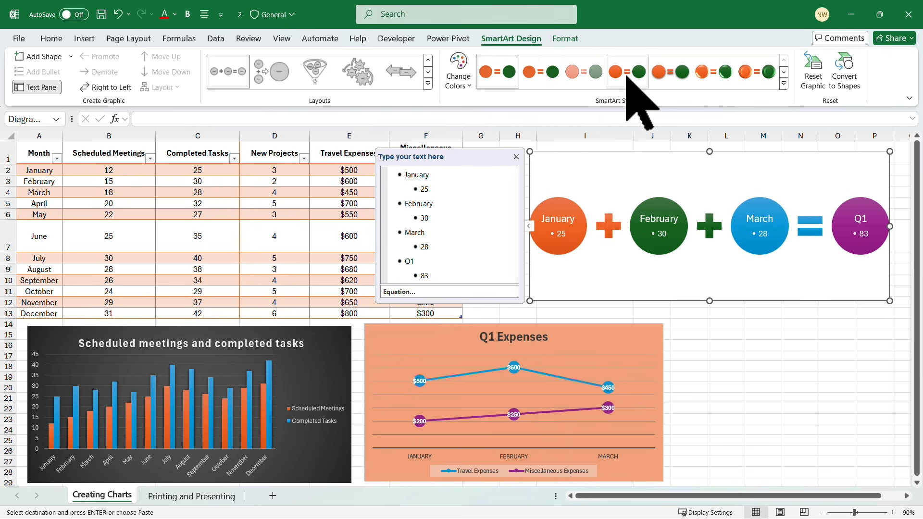
{"action": "left_click", "coordinate": [675, 76]}
{"action": "left_click", "coordinate": [754, 345]}
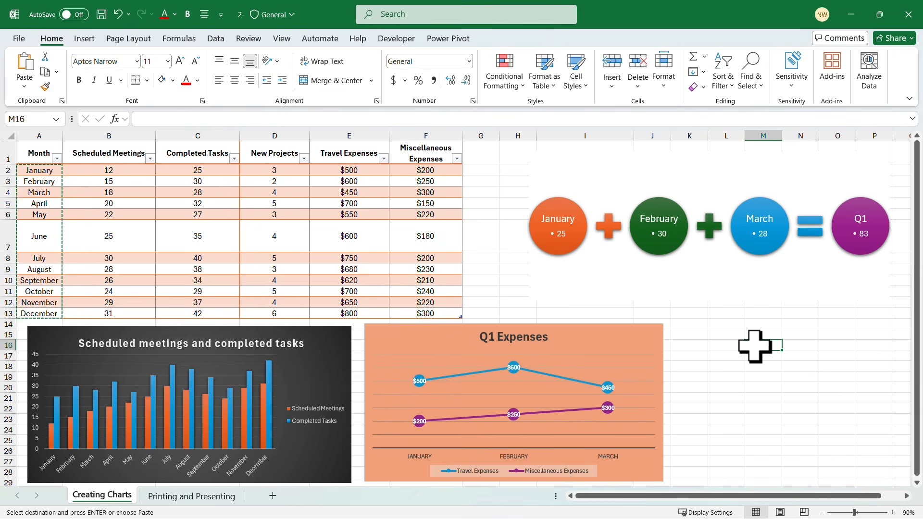
- Browse the full collection of alternative SmartArt layouts for the equation graphic
{"action": "left_click", "coordinate": [708, 182]}
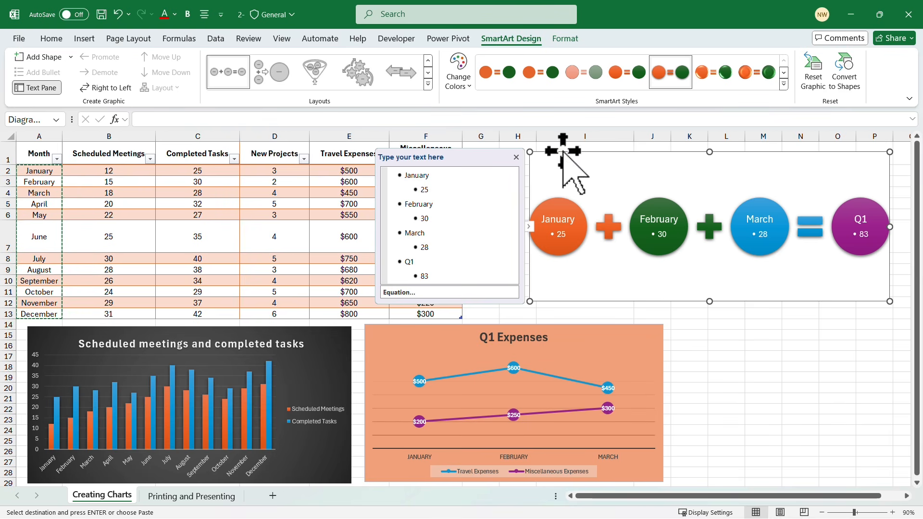
{"action": "left_click", "coordinate": [428, 85]}
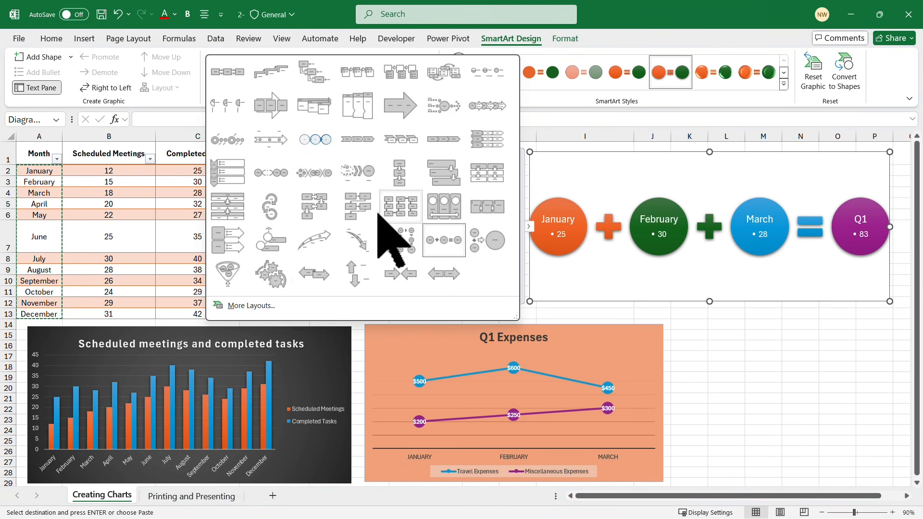
{"action": "left_click", "coordinate": [250, 306]}
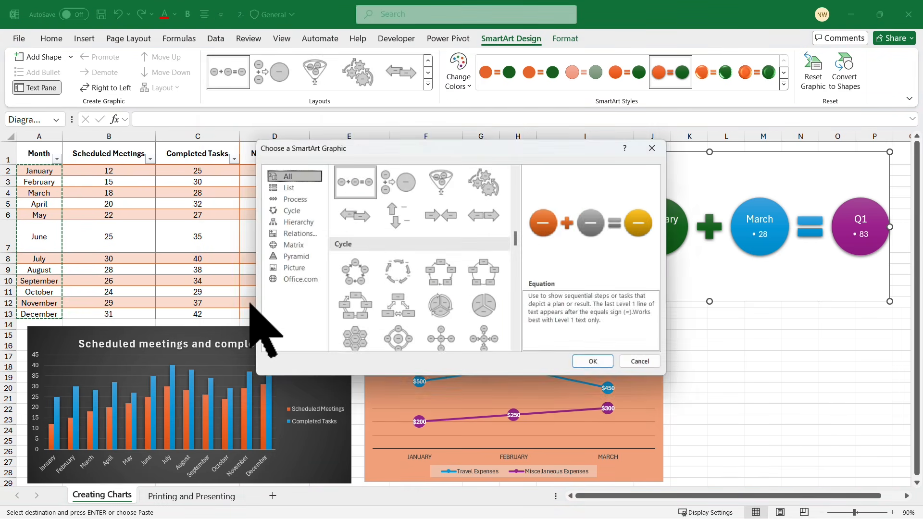
{"action": "left_click", "coordinate": [643, 364]}
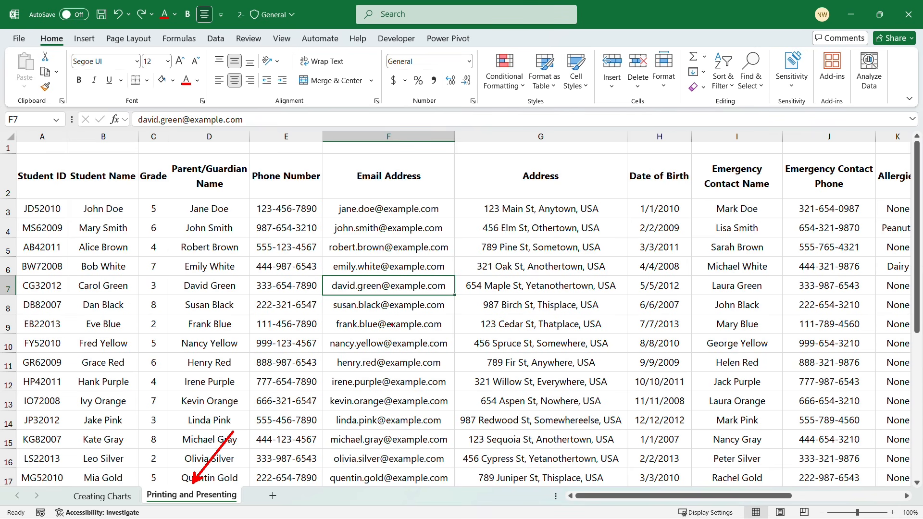
- Review the Printing and Presenting sheet's student records, its Tasks list below the table, and all columns through Notes
{"action": "scroll", "coordinate": [377, 366], "scroll_direction": "down", "scroll_amount": 3}
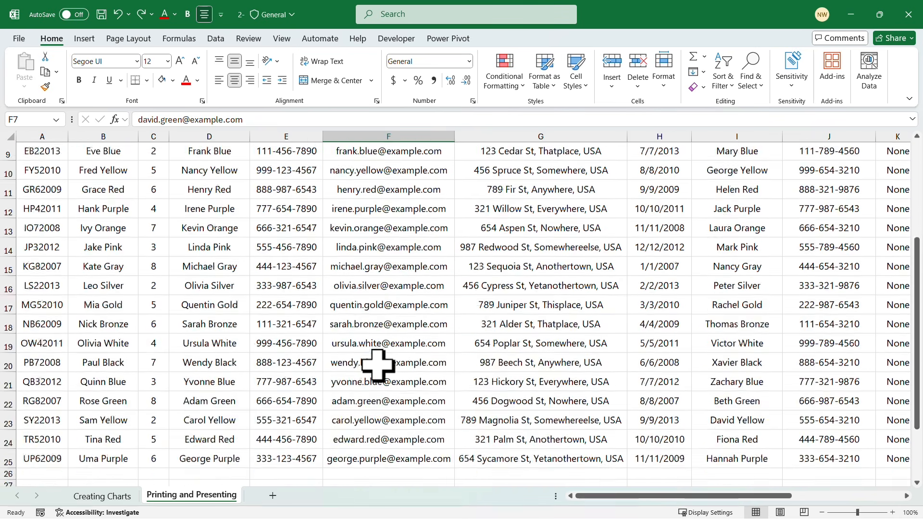
{"action": "scroll", "coordinate": [377, 366], "scroll_direction": "down", "scroll_amount": 1}
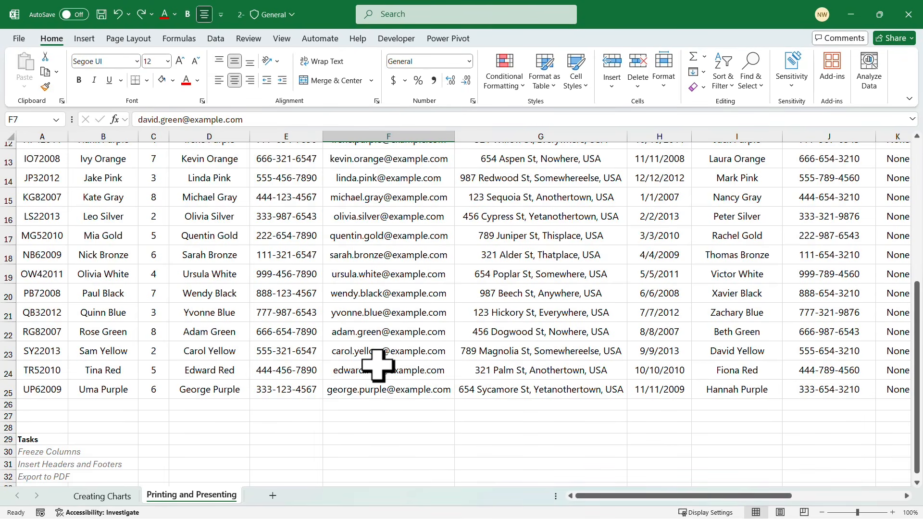
{"action": "scroll", "coordinate": [377, 366], "scroll_direction": "down", "scroll_amount": 2}
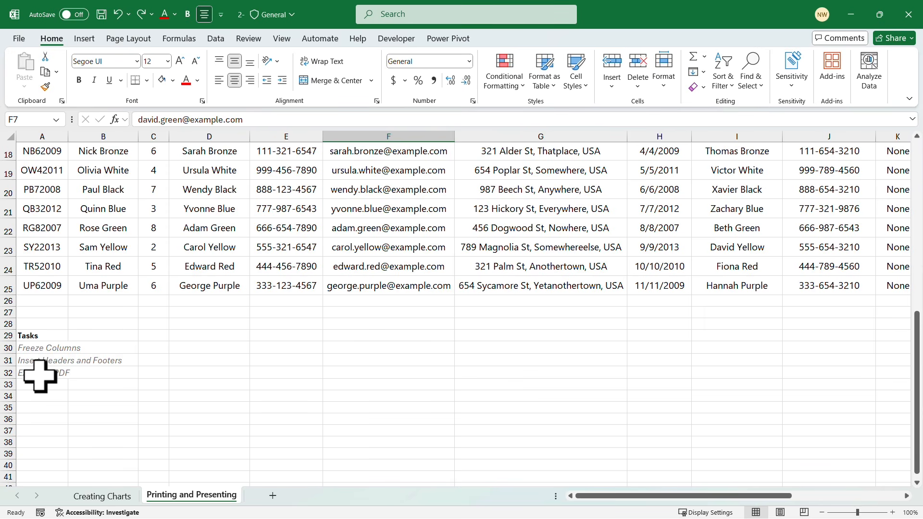
{"action": "scroll", "coordinate": [238, 321], "scroll_direction": "up", "scroll_amount": 6}
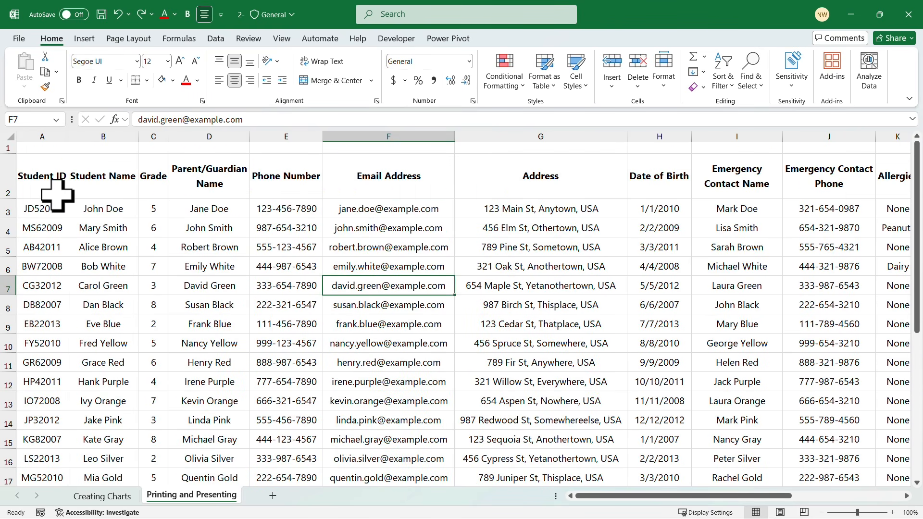
{"action": "left_click", "coordinate": [117, 212]}
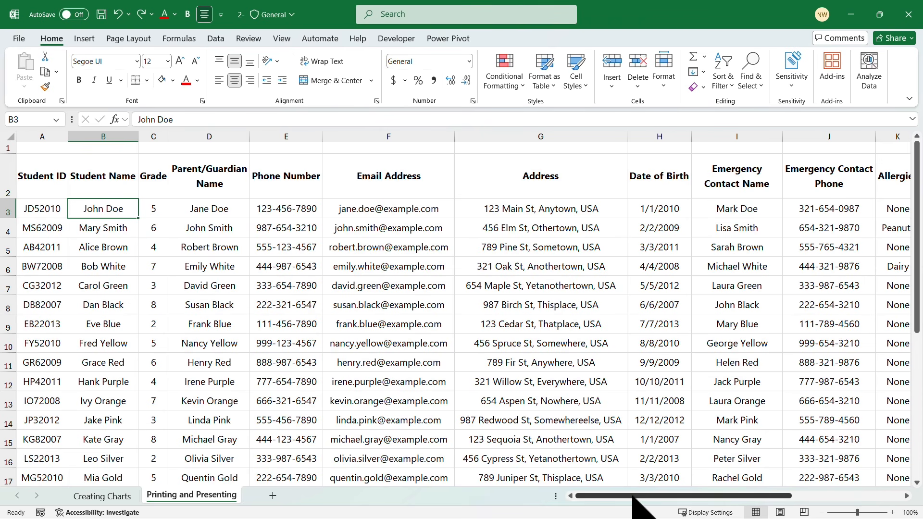
{"action": "left_click_drag", "start_coordinate": [632, 496], "coordinate": [757, 505]}
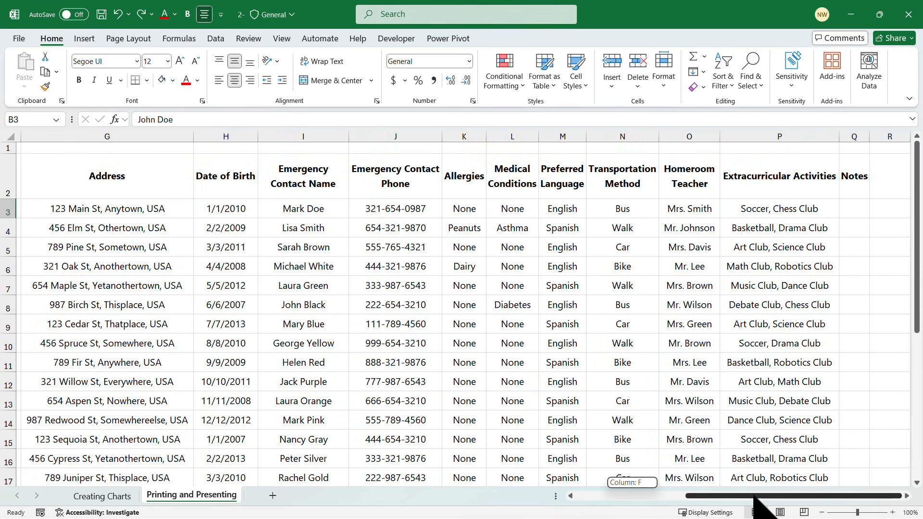
{"action": "left_click_drag", "start_coordinate": [754, 497], "coordinate": [634, 500]}
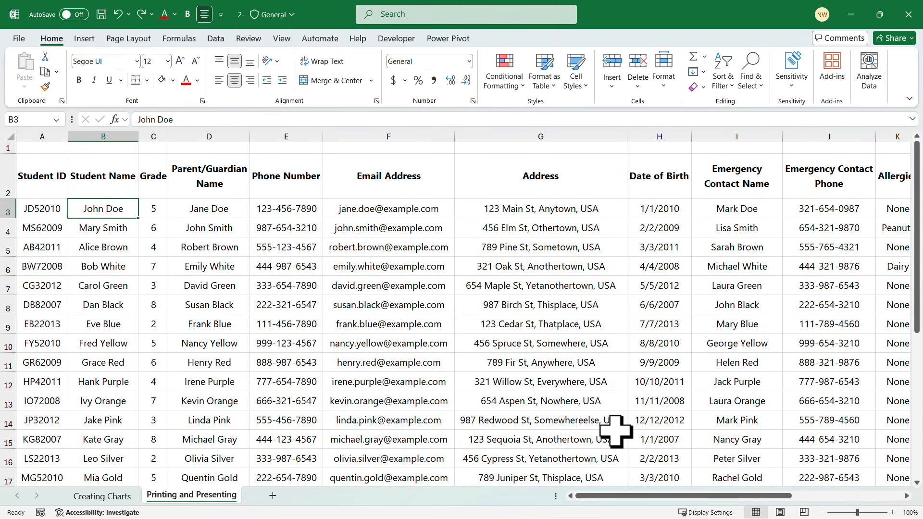
- Examine how the lower rows and far columns of the student table read without the header row and Student Name column in view
{"action": "scroll", "coordinate": [616, 395], "scroll_direction": "down", "scroll_amount": 3}
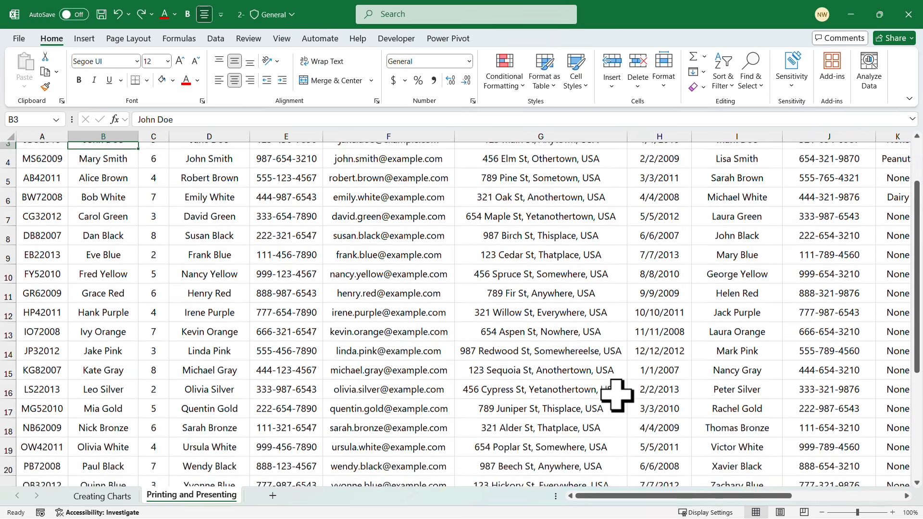
{"action": "scroll", "coordinate": [616, 395], "scroll_direction": "down", "scroll_amount": 2}
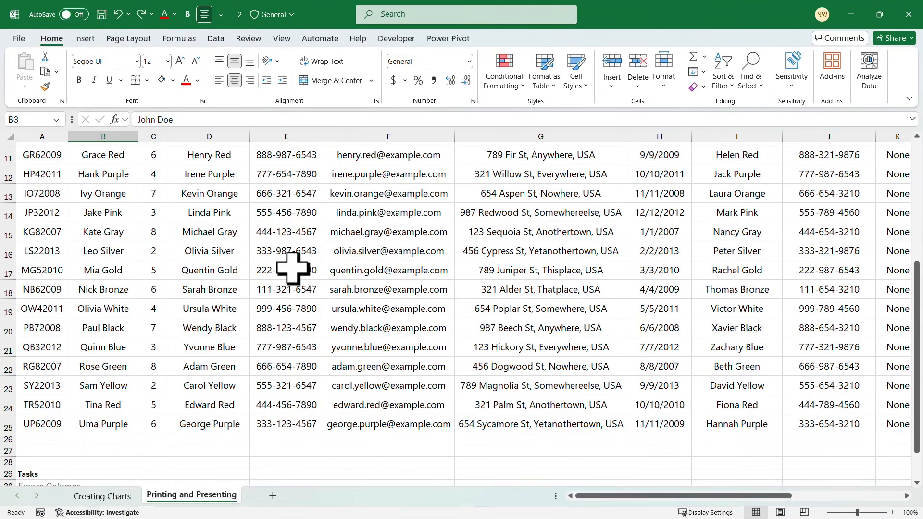
{"action": "left_click", "coordinate": [292, 237]}
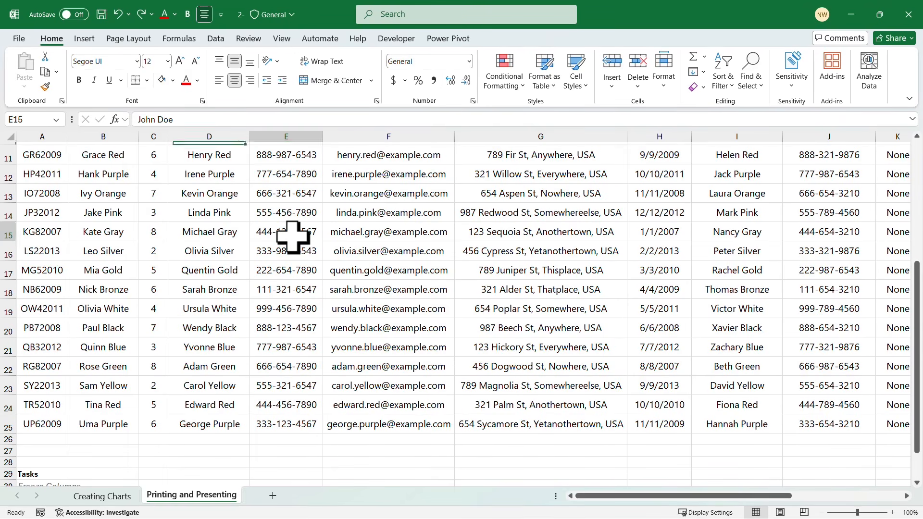
{"action": "left_click", "coordinate": [829, 236]}
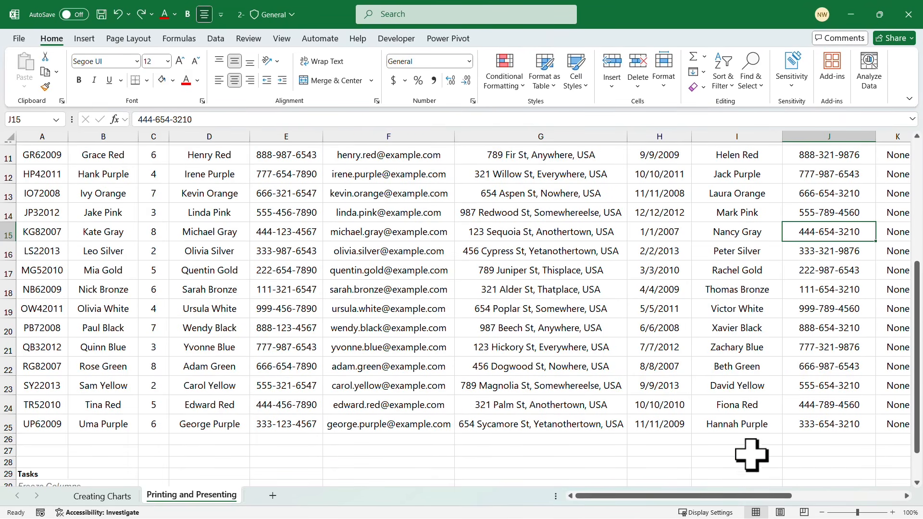
{"action": "left_click_drag", "start_coordinate": [713, 490], "coordinate": [751, 491]}
{"action": "left_click", "coordinate": [507, 232]}
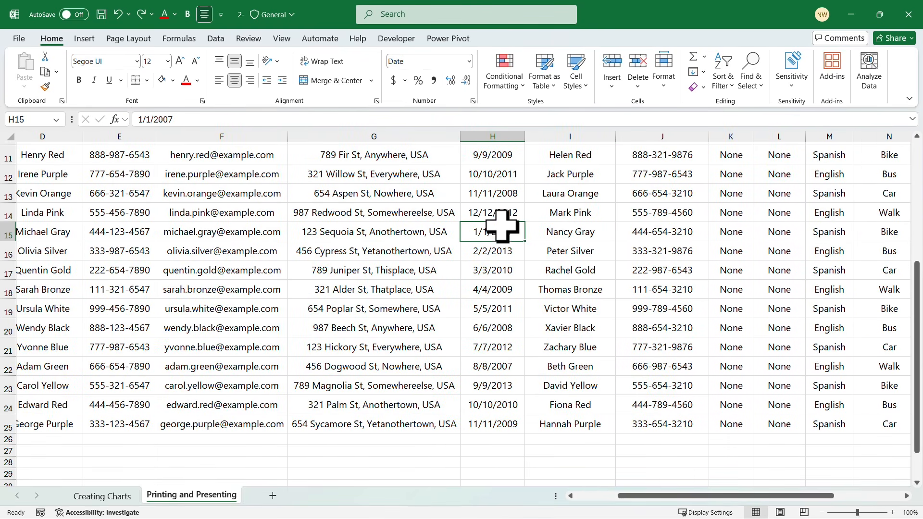
{"action": "left_click_drag", "start_coordinate": [739, 496], "coordinate": [644, 495]}
{"action": "scroll", "coordinate": [497, 301], "scroll_direction": "up", "scroll_amount": 4}
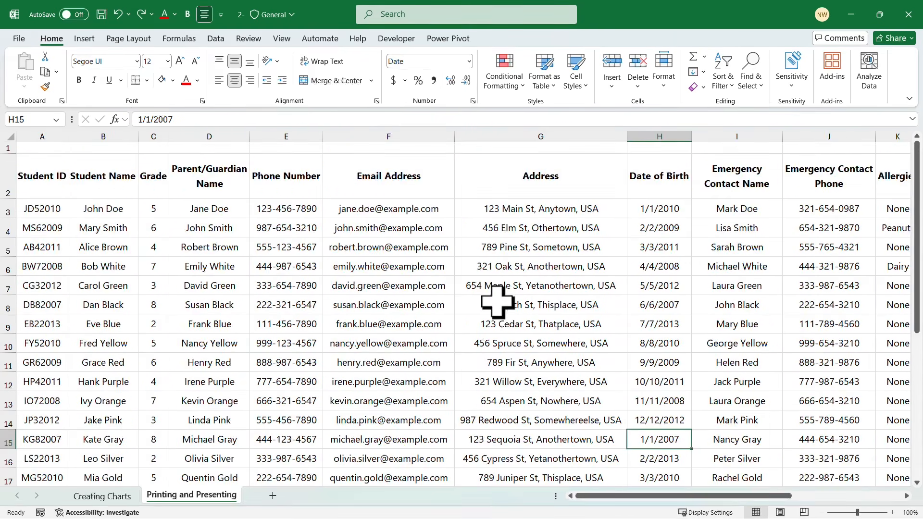
{"action": "left_click", "coordinate": [757, 495]}
{"action": "left_click_drag", "start_coordinate": [757, 495], "coordinate": [854, 496]}
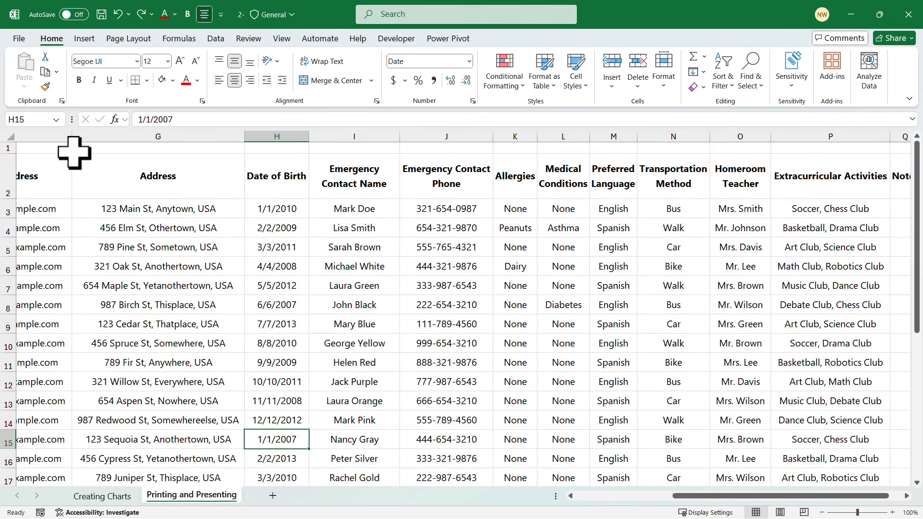
{"action": "left_click", "coordinate": [616, 495]}
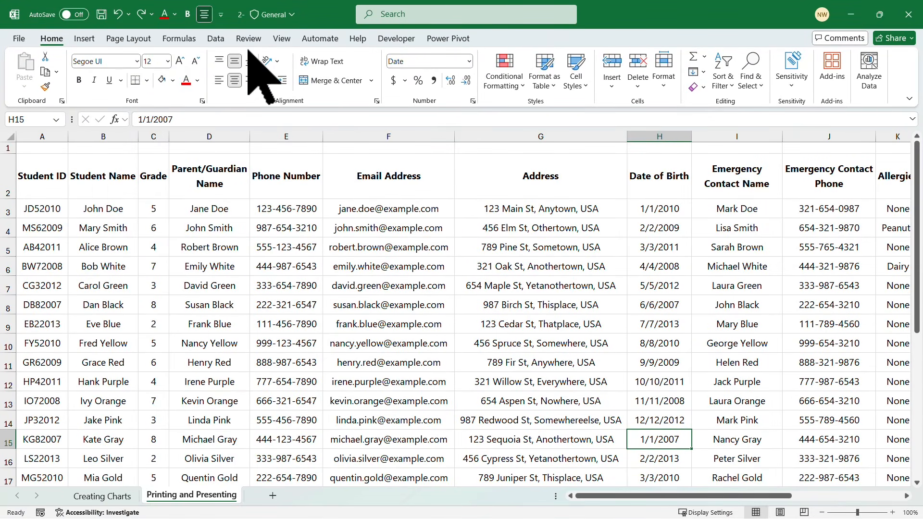
- Try freezing only the sheet's top row and check it against the student records further down
{"action": "left_click", "coordinate": [282, 39]}
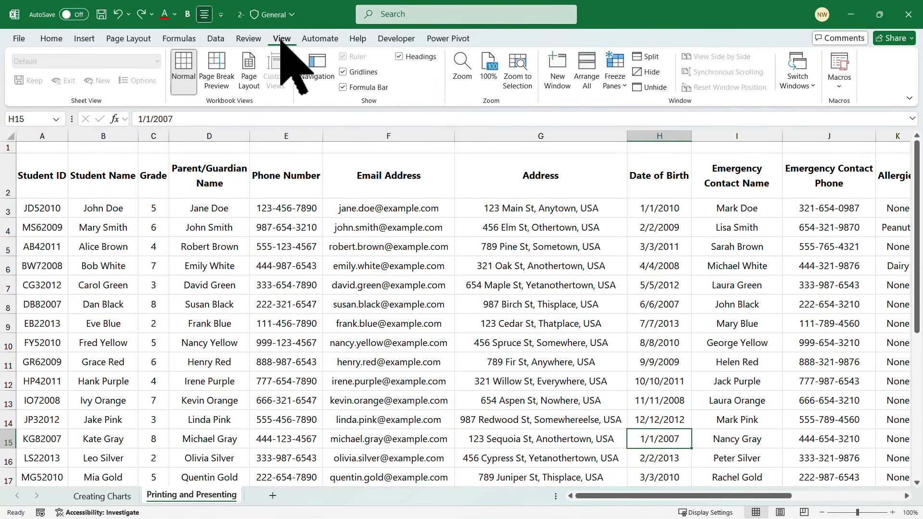
{"action": "left_click", "coordinate": [624, 88]}
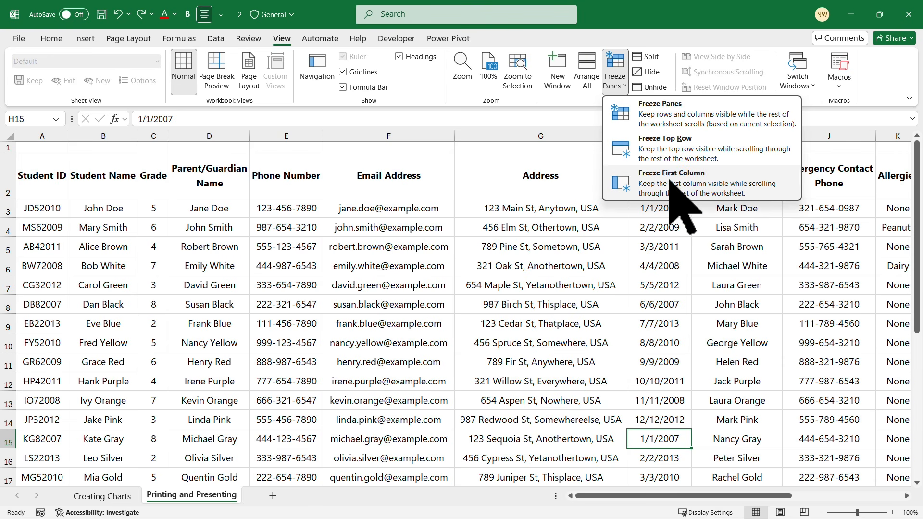
{"action": "left_click", "coordinate": [665, 144]}
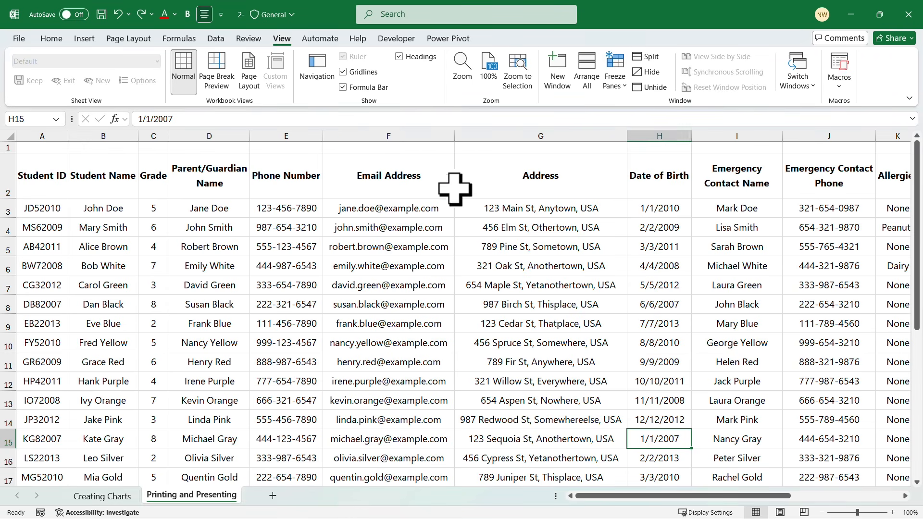
{"action": "left_click", "coordinate": [347, 204]}
{"action": "scroll", "coordinate": [345, 210], "scroll_direction": "down", "scroll_amount": 2}
{"action": "scroll", "coordinate": [345, 211], "scroll_direction": "down", "scroll_amount": 2}
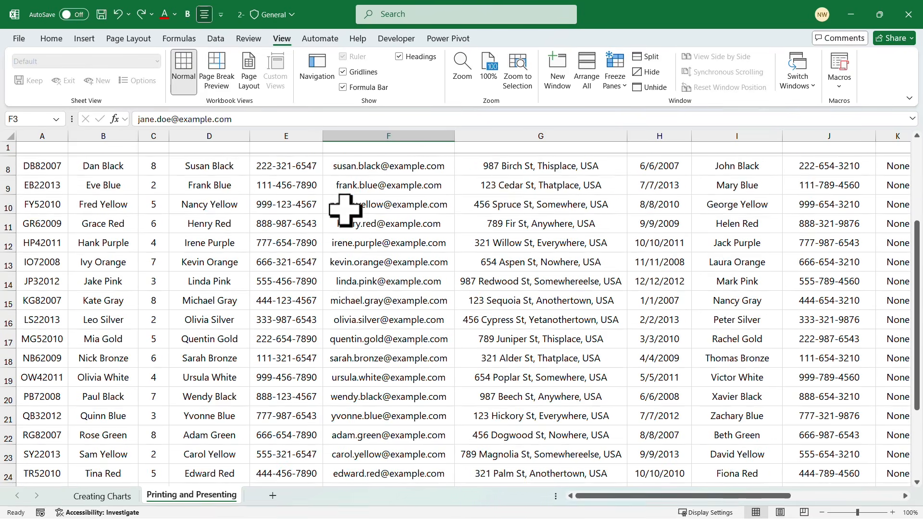
{"action": "scroll", "coordinate": [345, 210], "scroll_direction": "up", "scroll_amount": 3}
{"action": "scroll", "coordinate": [344, 210], "scroll_direction": "up", "scroll_amount": 1}
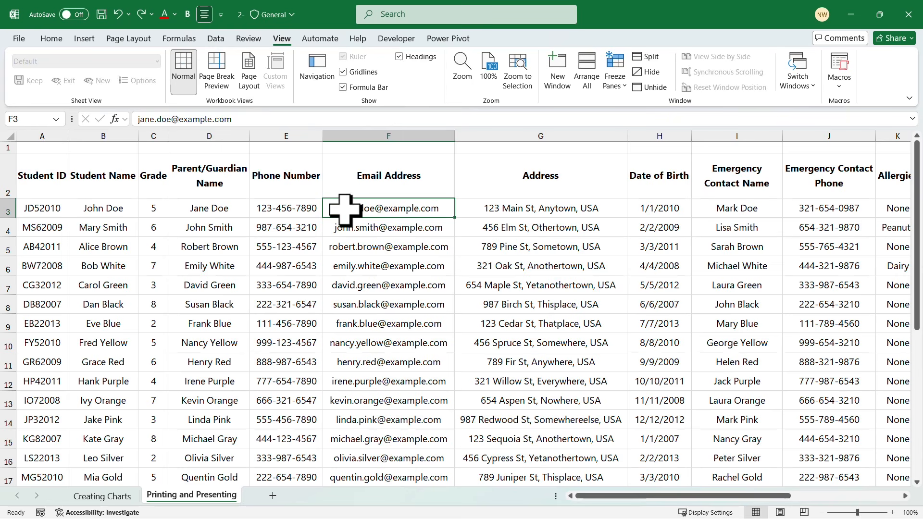
- Unfreeze the panes on the Printing and Presenting sheet
{"action": "left_click", "coordinate": [624, 86]}
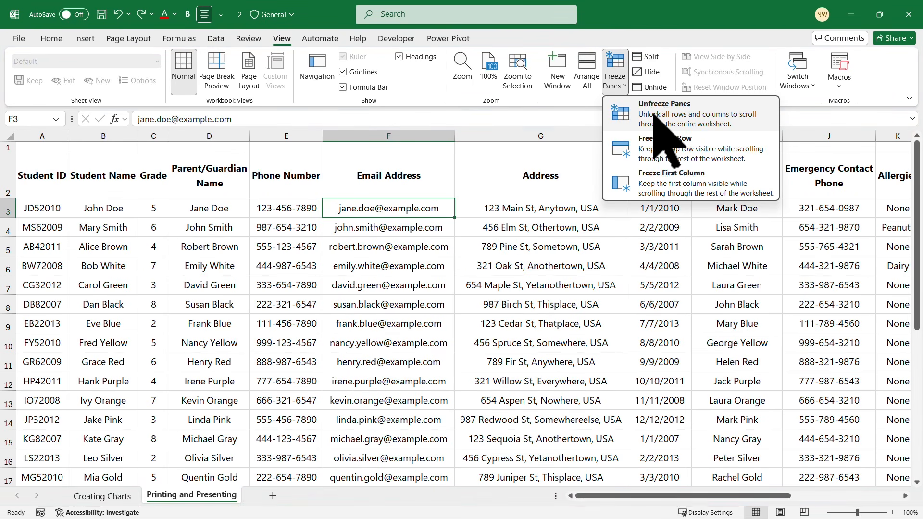
{"action": "left_click", "coordinate": [656, 118]}
{"action": "left_click", "coordinate": [202, 212]}
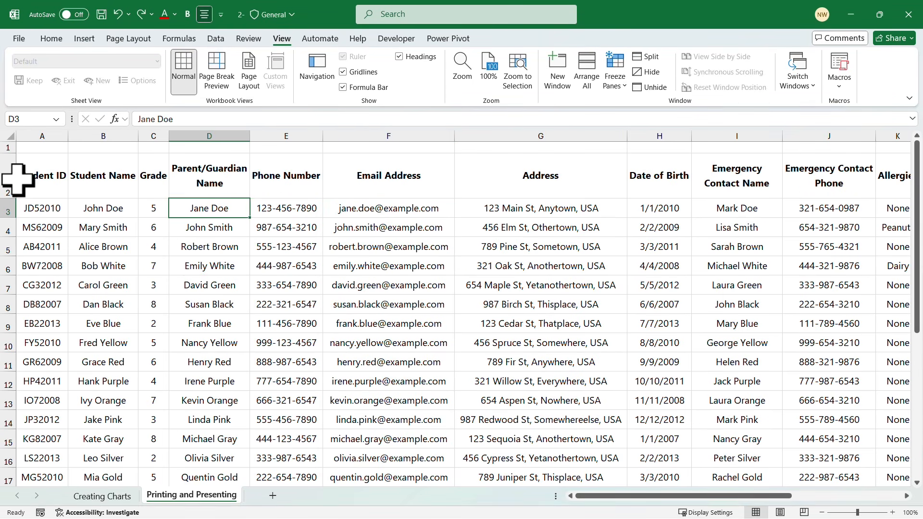
- Freeze the panes above row 3 so rows 1 and 2, including the table headers, stay in view
{"action": "left_click", "coordinate": [8, 208]}
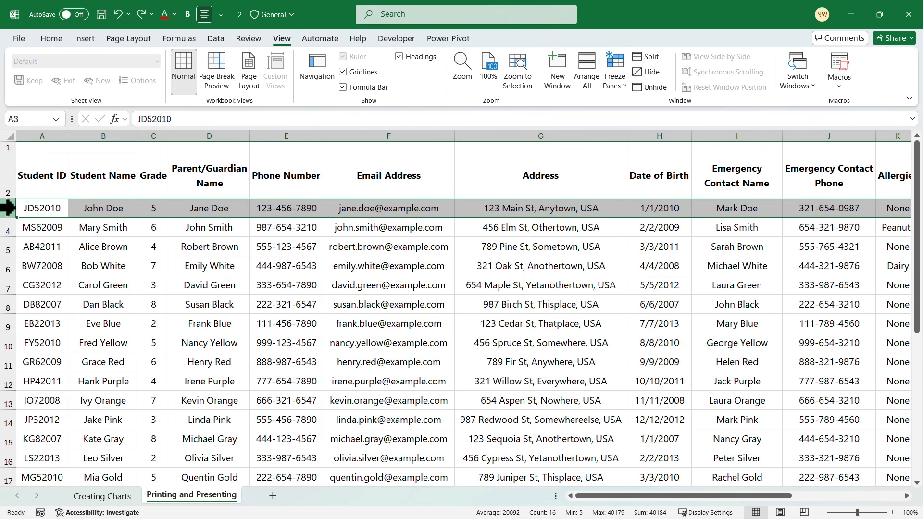
{"action": "left_click", "coordinate": [621, 86]}
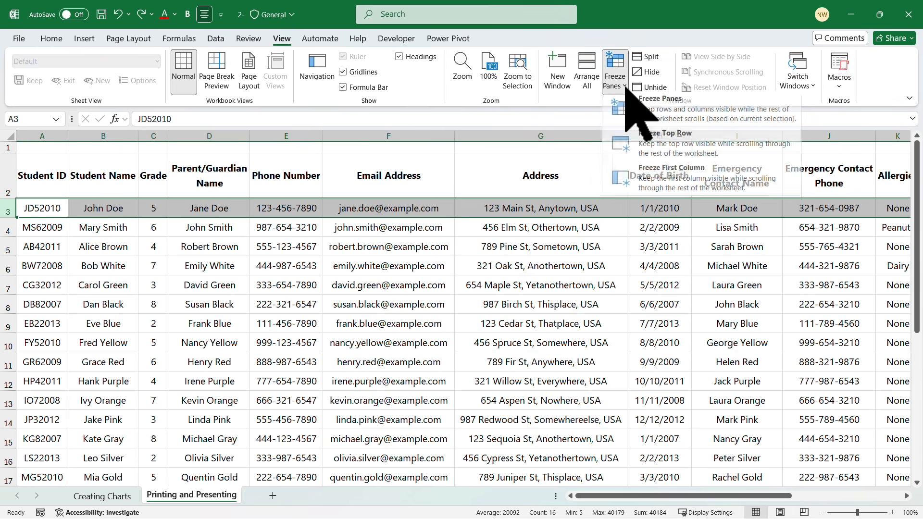
{"action": "left_click", "coordinate": [647, 118]}
{"action": "left_click", "coordinate": [368, 246]}
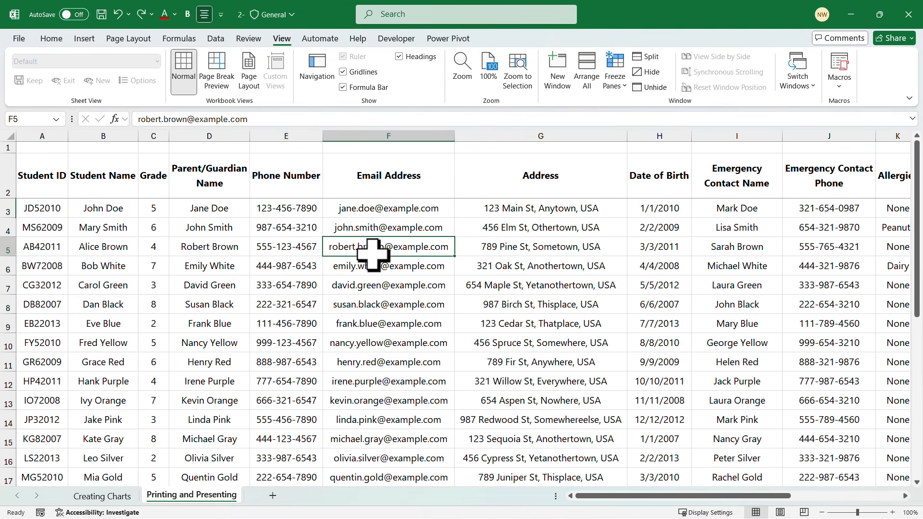
- Release the frozen header rows above row 3 of the student table
{"action": "scroll", "coordinate": [369, 253], "scroll_direction": "down", "scroll_amount": 1}
{"action": "scroll", "coordinate": [369, 253], "scroll_direction": "down", "scroll_amount": 4}
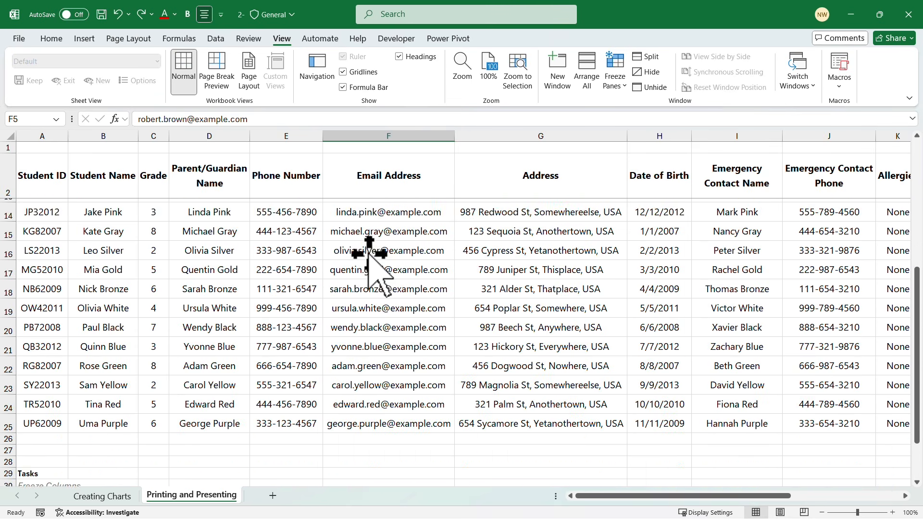
{"action": "scroll", "coordinate": [369, 253], "scroll_direction": "down", "scroll_amount": 1}
{"action": "scroll", "coordinate": [369, 253], "scroll_direction": "up", "scroll_amount": 4}
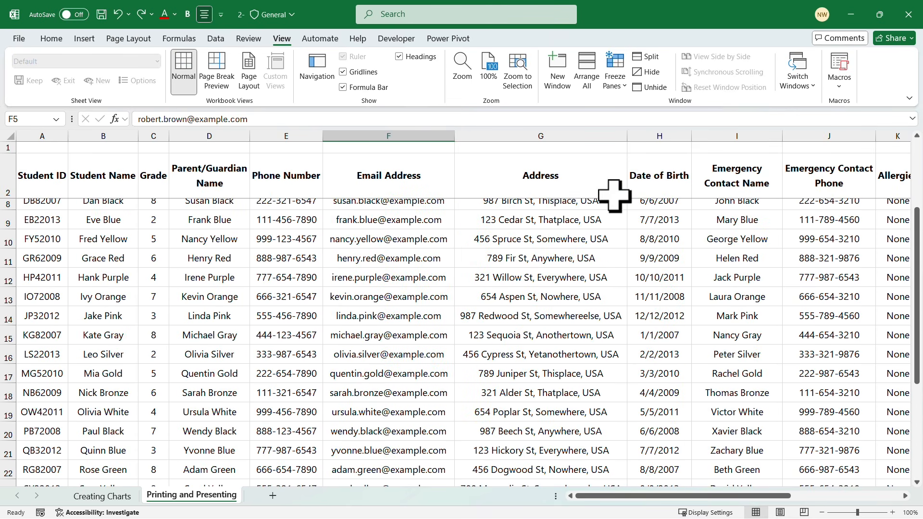
{"action": "scroll", "coordinate": [500, 244], "scroll_direction": "up", "scroll_amount": 2}
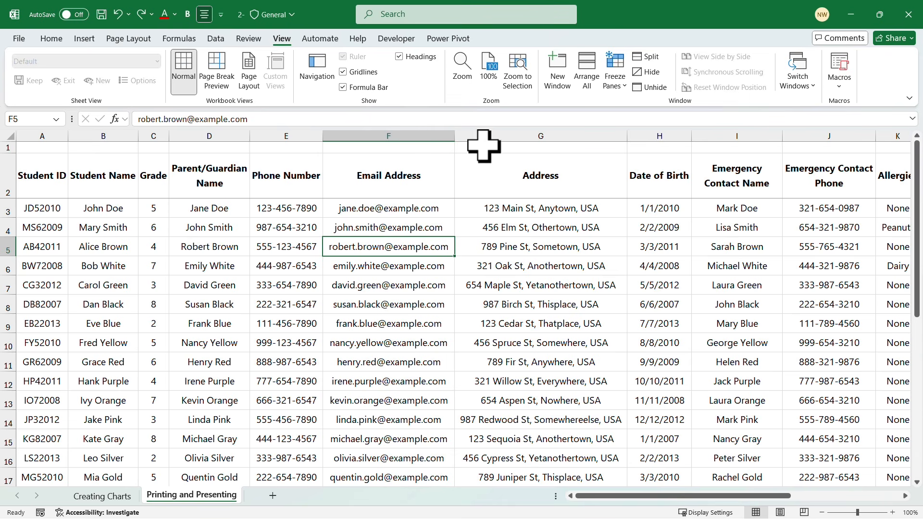
{"action": "left_click", "coordinate": [620, 86]}
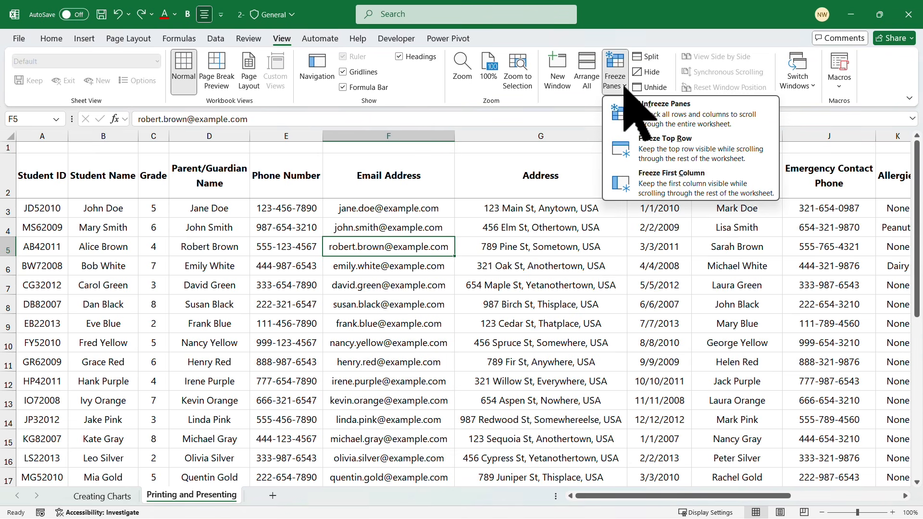
{"action": "left_click", "coordinate": [663, 115]}
{"action": "left_click", "coordinate": [273, 237]}
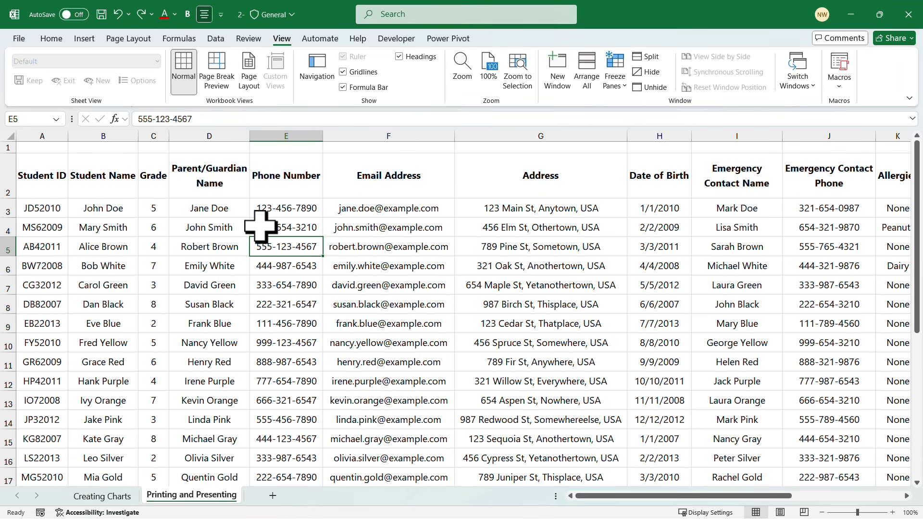
- Convert the student data range A2:Q25 into a table with headers
{"action": "left_click", "coordinate": [85, 39]}
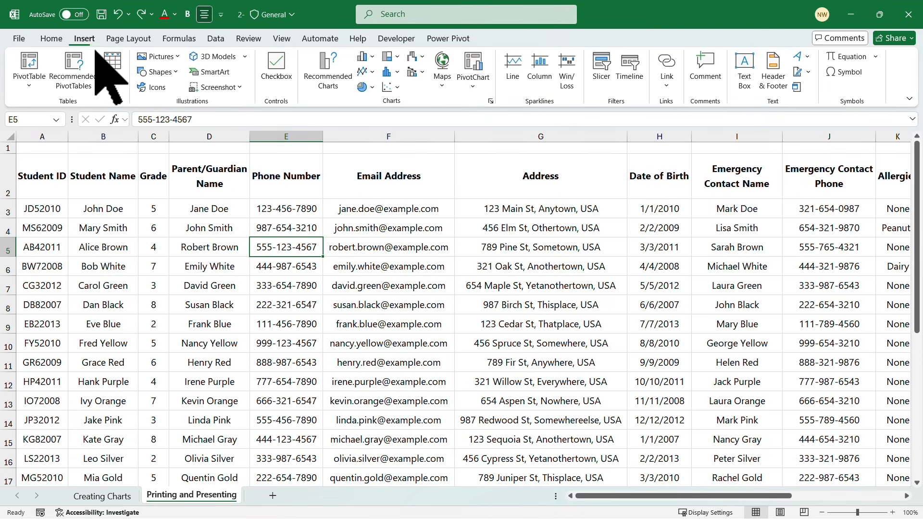
{"action": "left_click", "coordinate": [114, 67]}
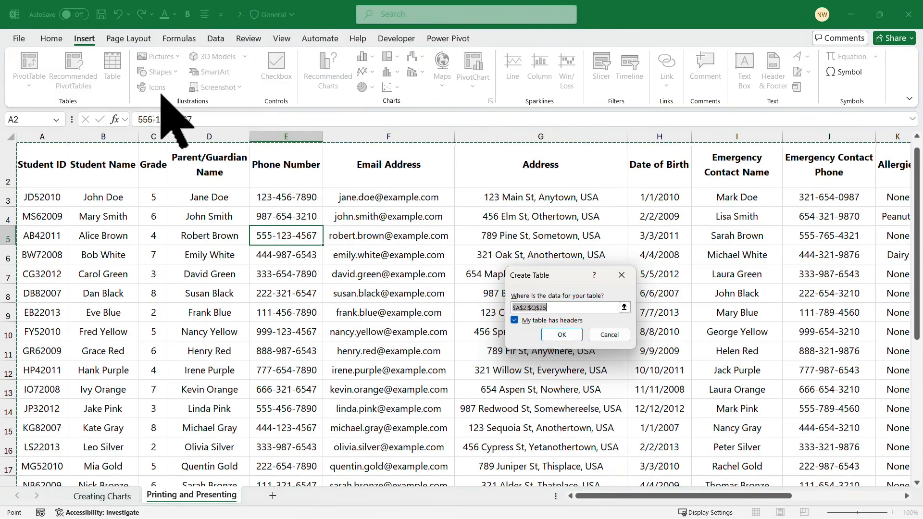
{"action": "left_click", "coordinate": [560, 335]}
{"action": "scroll", "coordinate": [261, 264], "scroll_direction": "up", "scroll_amount": 1}
{"action": "left_click", "coordinate": [243, 247]}
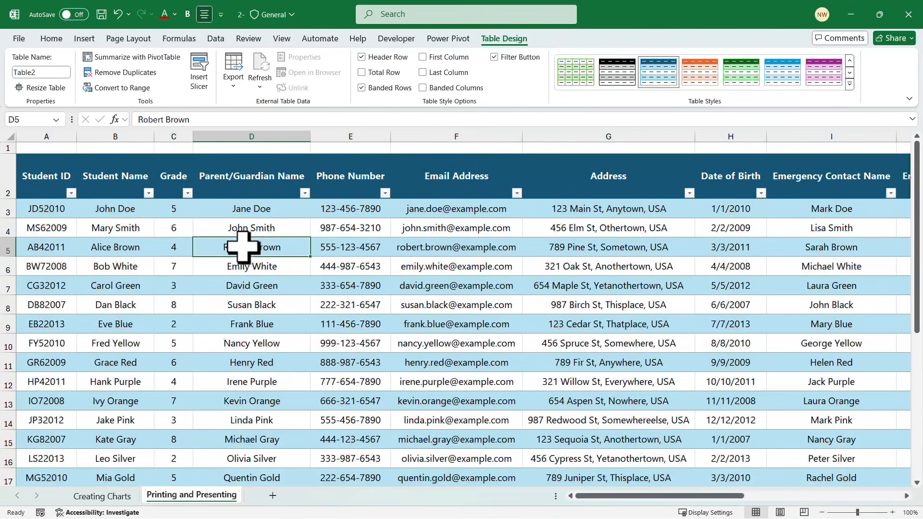
- Examine how the table's headers and the Student Name column hold up in the lower rows and far columns
{"action": "scroll", "coordinate": [259, 245], "scroll_direction": "down", "scroll_amount": 2}
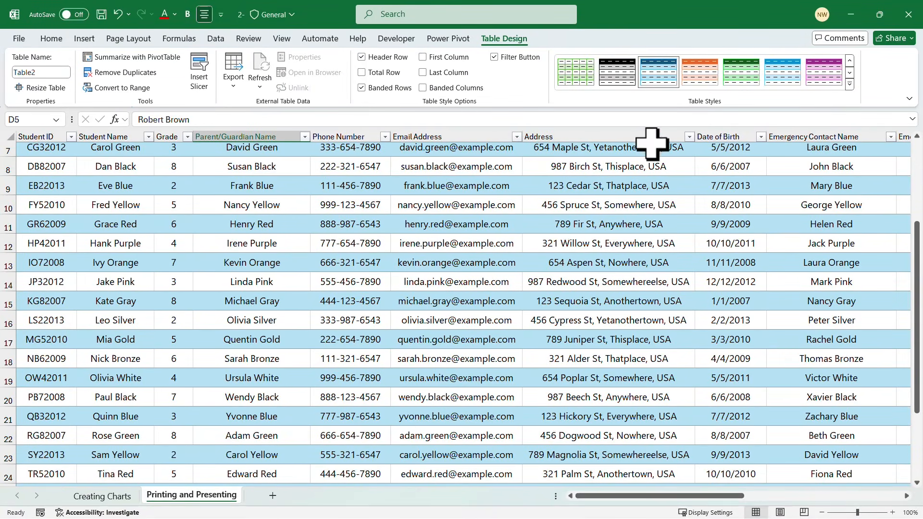
{"action": "scroll", "coordinate": [336, 259], "scroll_direction": "down", "scroll_amount": 2}
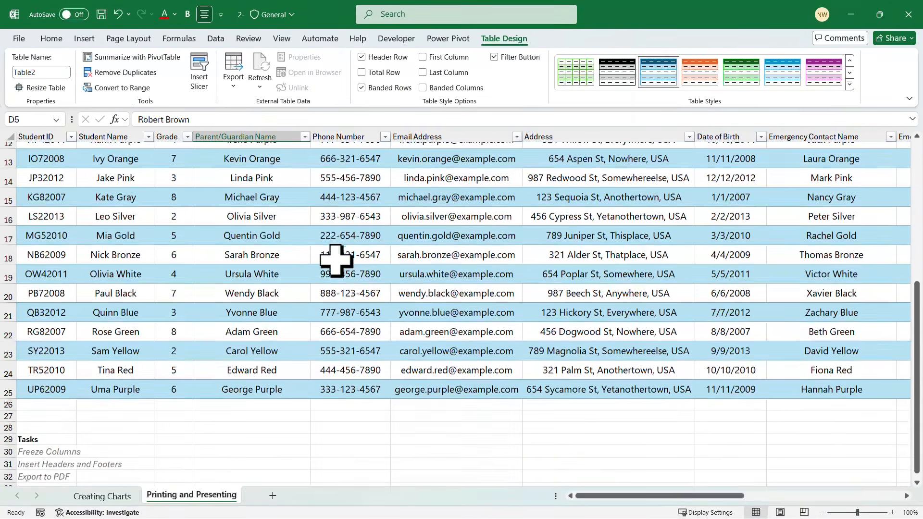
{"action": "scroll", "coordinate": [337, 259], "scroll_direction": "up", "scroll_amount": 4}
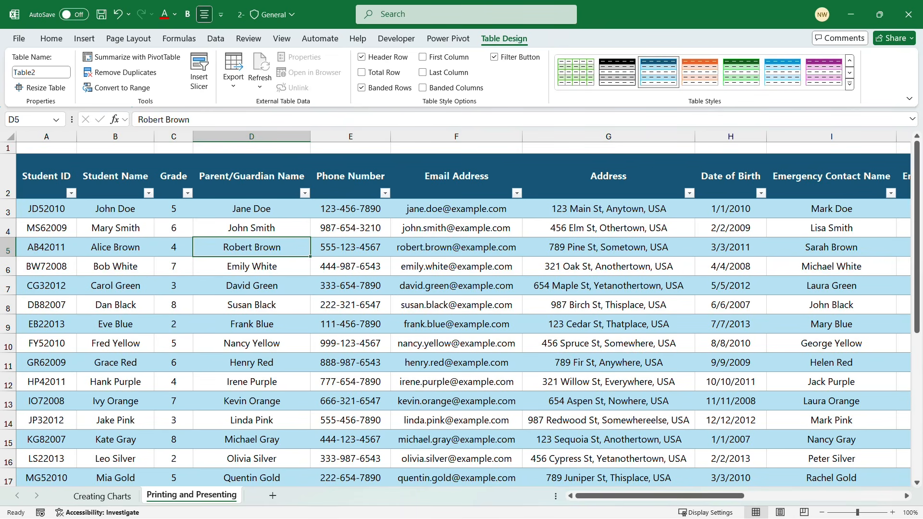
{"action": "left_click", "coordinate": [906, 495]}
{"action": "left_click", "coordinate": [907, 496]}
{"action": "left_click", "coordinate": [907, 495]}
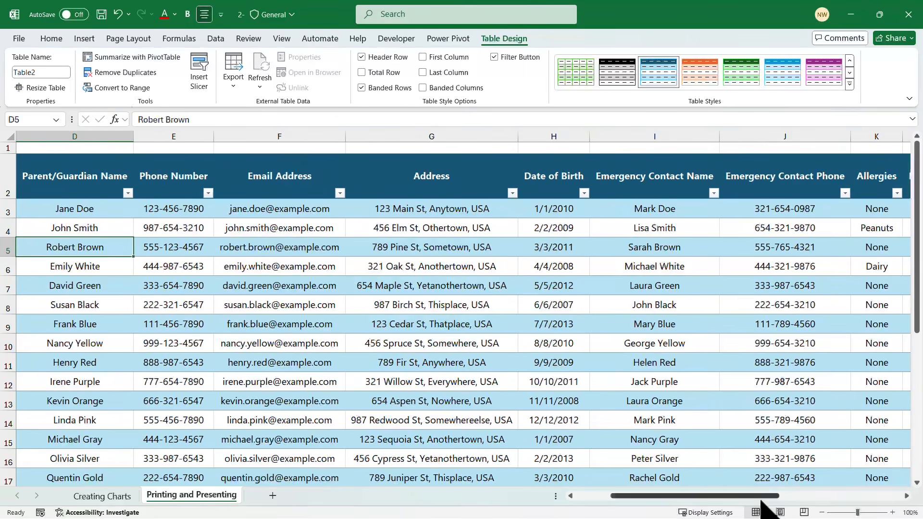
{"action": "left_click_drag", "start_coordinate": [762, 496], "coordinate": [666, 495]}
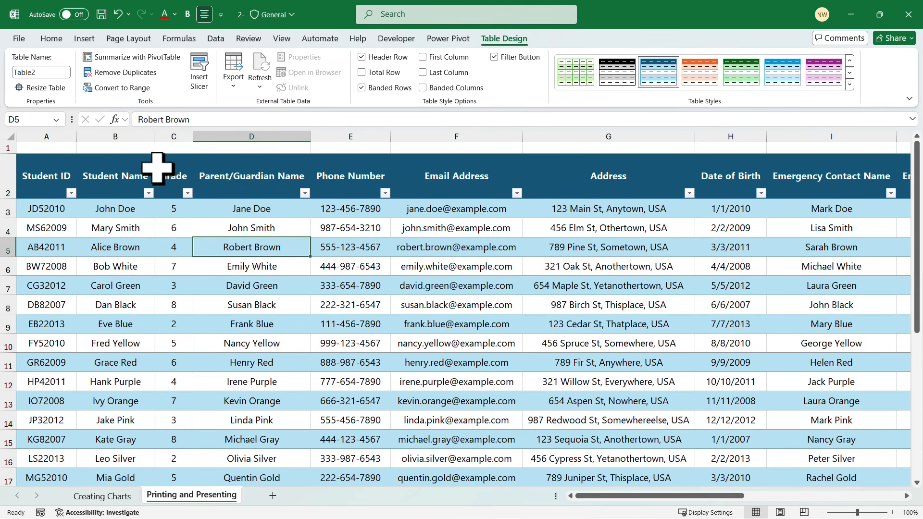
- Freeze the panes at column C so the Student ID and Student Name columns stay in view
{"action": "left_click", "coordinate": [177, 137]}
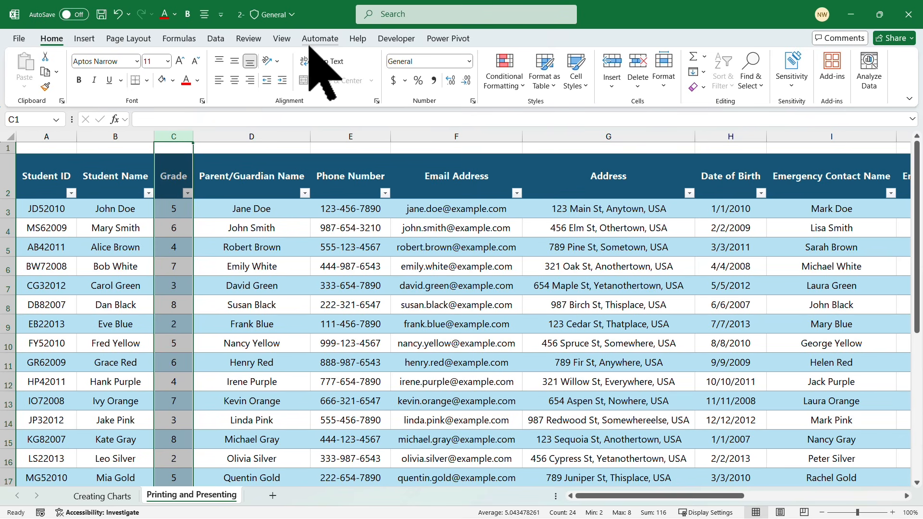
{"action": "left_click", "coordinate": [287, 39]}
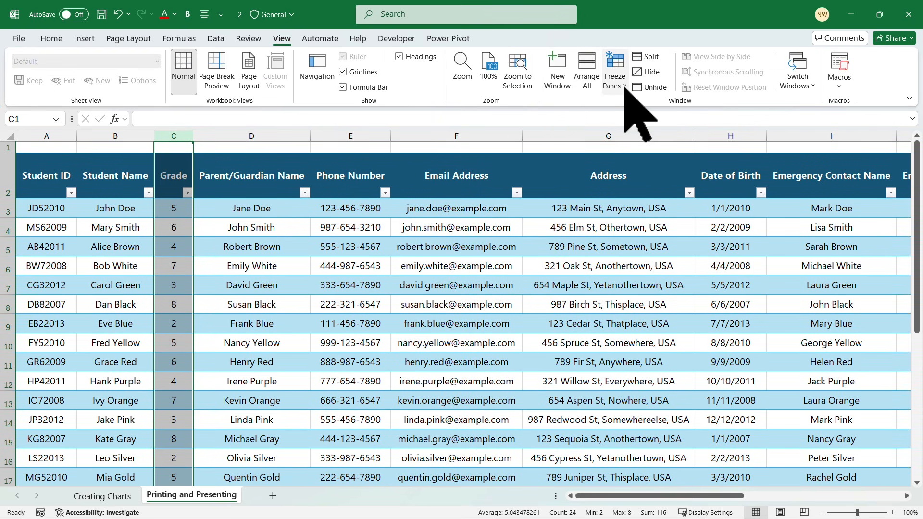
{"action": "left_click", "coordinate": [617, 82]}
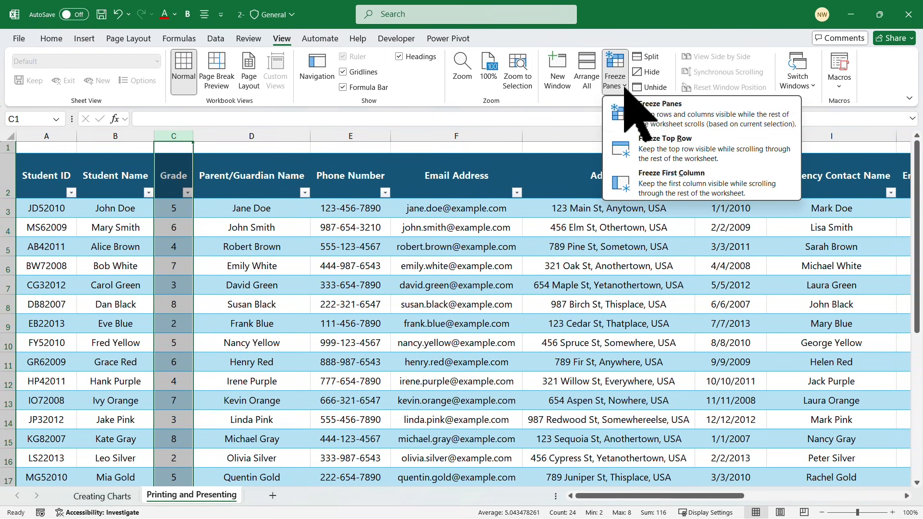
{"action": "left_click", "coordinate": [660, 111]}
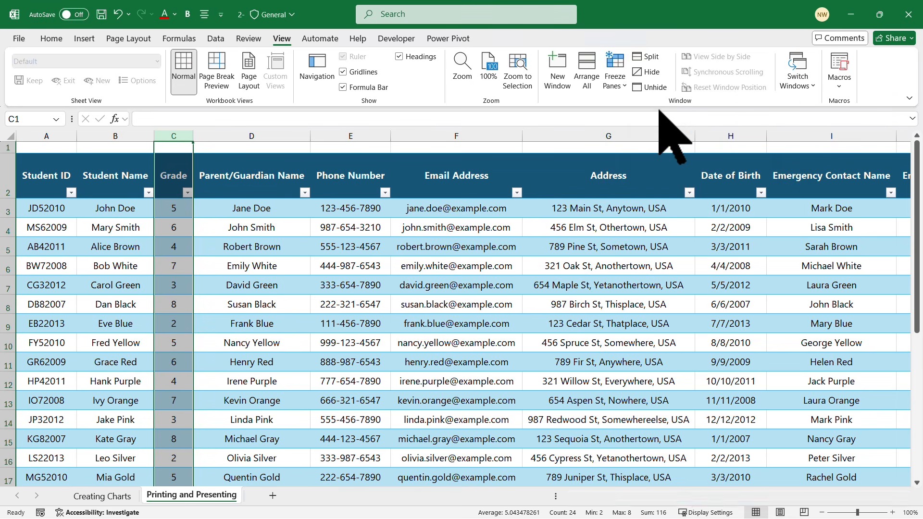
{"action": "left_click", "coordinate": [139, 232]}
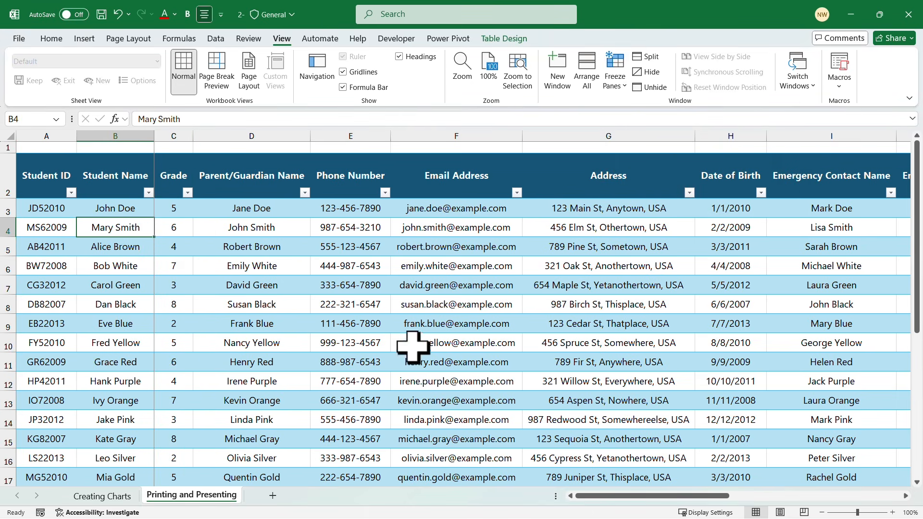
- Examine the student table's lower rows and far columns with the table headers and the two frozen columns in view
{"action": "left_click_drag", "start_coordinate": [906, 496], "coordinate": [905, 496]}
{"action": "left_click_drag", "start_coordinate": [776, 497], "coordinate": [601, 504]}
{"action": "left_click", "coordinate": [268, 230]}
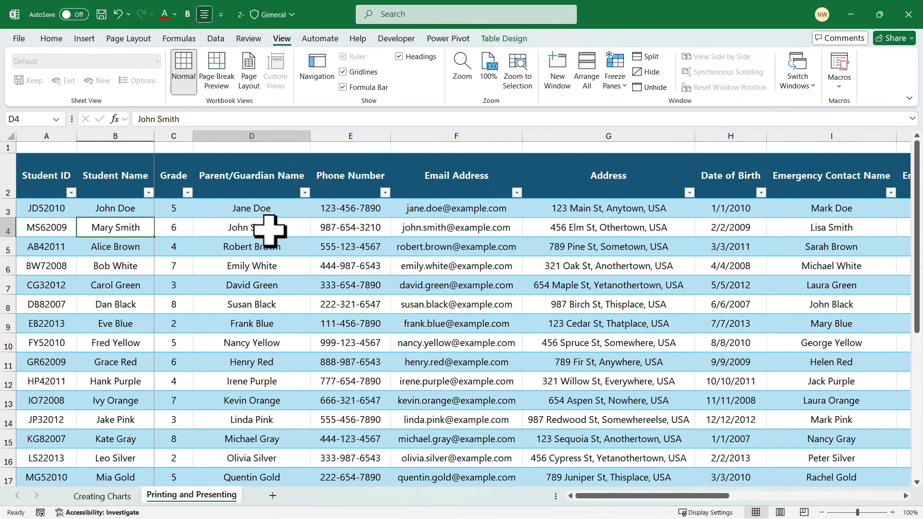
{"action": "scroll", "coordinate": [269, 231], "scroll_direction": "down", "scroll_amount": 2}
{"action": "scroll", "coordinate": [269, 230], "scroll_direction": "down", "scroll_amount": 2}
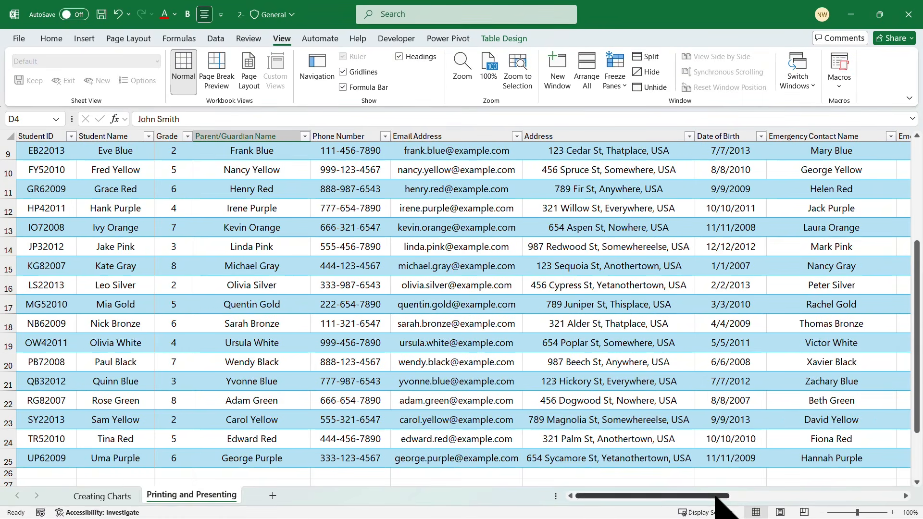
{"action": "left_click_drag", "start_coordinate": [711, 495], "coordinate": [662, 496]}
{"action": "scroll", "coordinate": [369, 319], "scroll_direction": "up", "scroll_amount": 3}
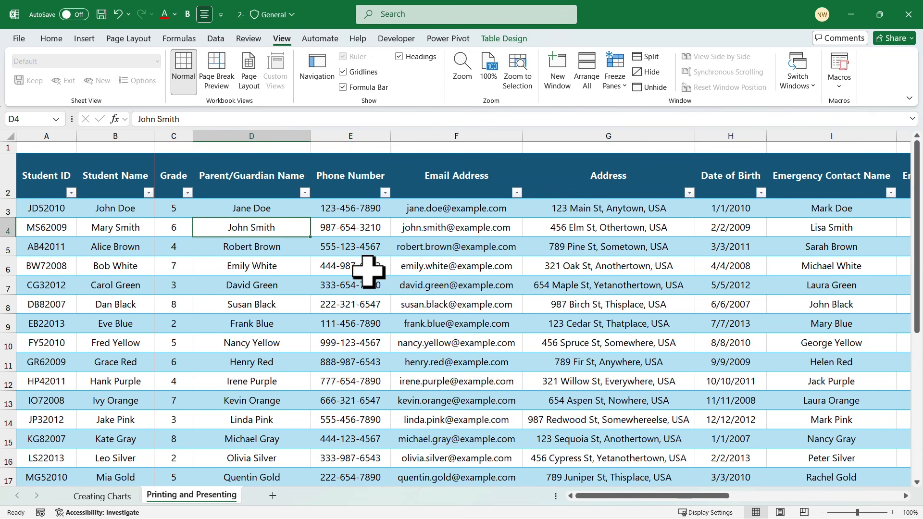
{"action": "scroll", "coordinate": [354, 258], "scroll_direction": "down", "scroll_amount": 2}
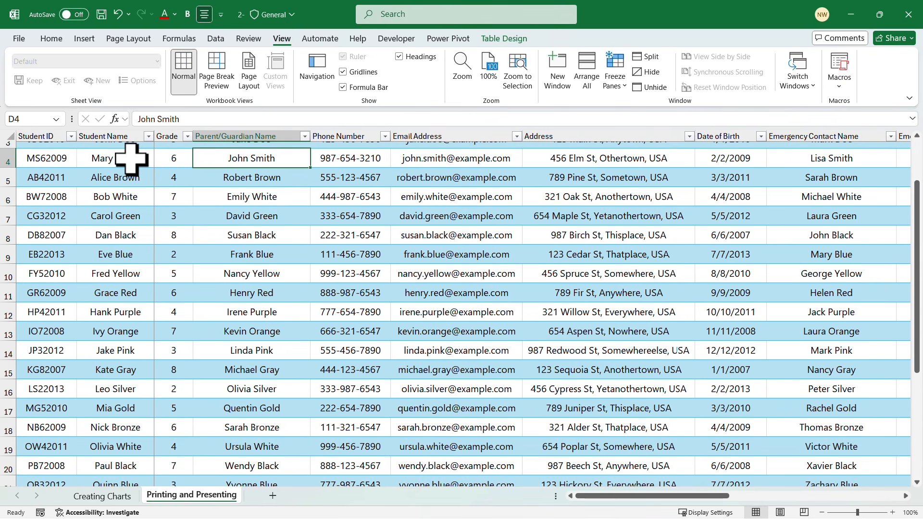
{"action": "scroll", "coordinate": [131, 159], "scroll_direction": "up", "scroll_amount": 2}
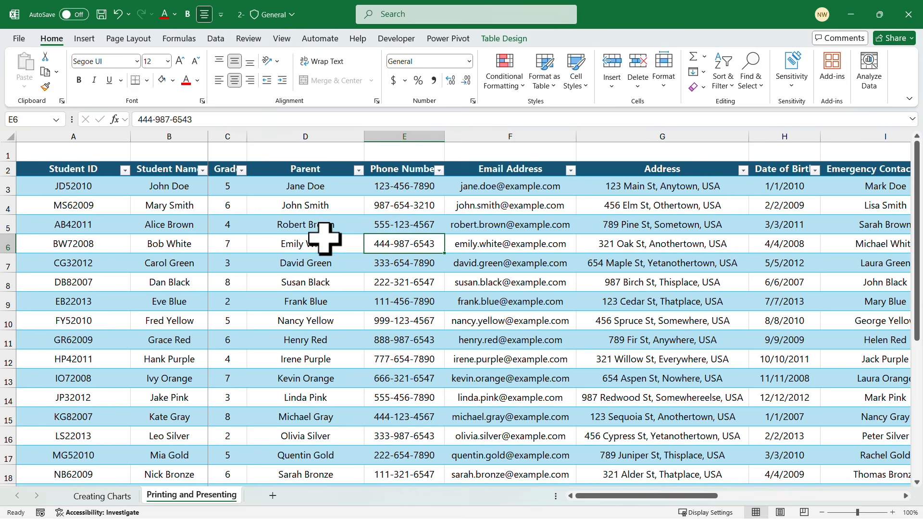
{"action": "left_click", "coordinate": [250, 219]}
{"action": "scroll", "coordinate": [256, 222], "scroll_direction": "down", "scroll_amount": 3}
{"action": "scroll", "coordinate": [251, 218], "scroll_direction": "down", "scroll_amount": 1}
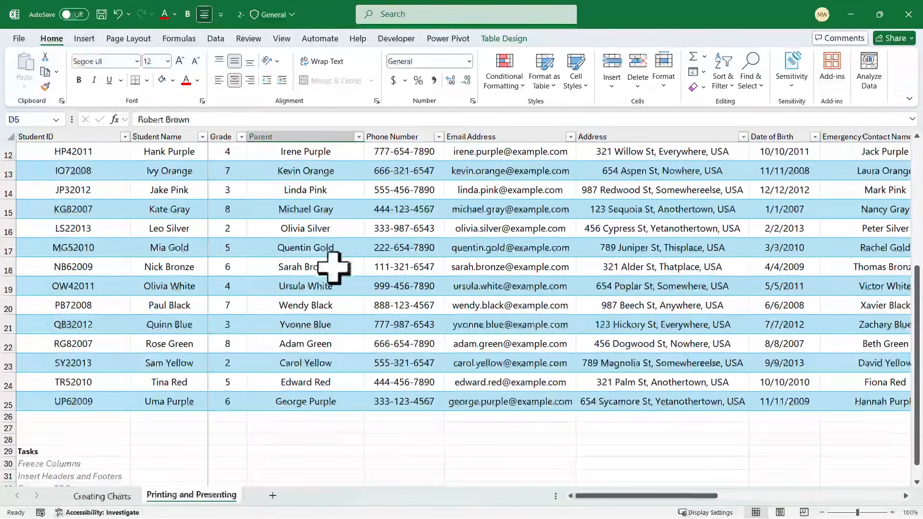
{"action": "mouse_move", "coordinate": [621, 493]}
{"action": "left_mouse_down"}
{"action": "mouse_move", "coordinate": [678, 494]}
{"action": "mouse_move", "coordinate": [620, 493]}
{"action": "left_mouse_up"}
{"action": "scroll", "coordinate": [244, 251], "scroll_direction": "up", "scroll_amount": 4}
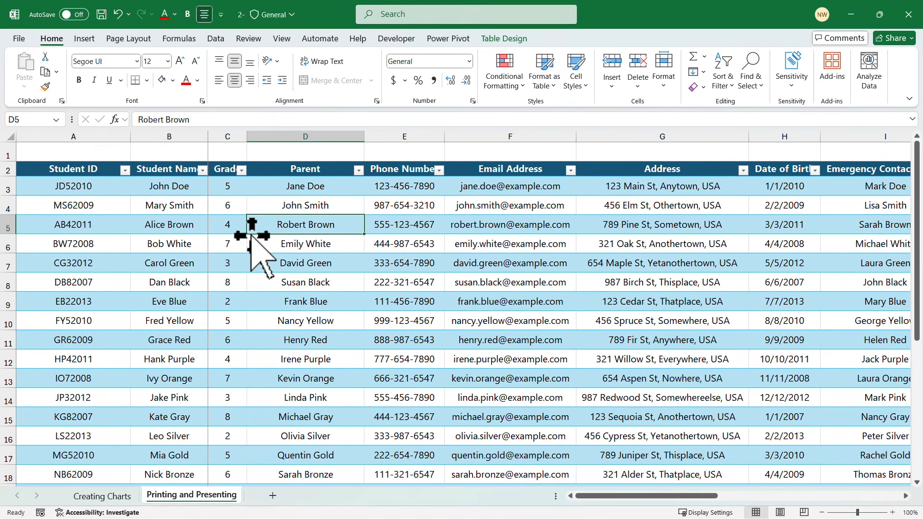
- Place the stock photo of smiling children from a "classroom" search over the cells at A1 and shrink it to about 2.03 by 3.04 inches
{"action": "left_click", "coordinate": [121, 149]}
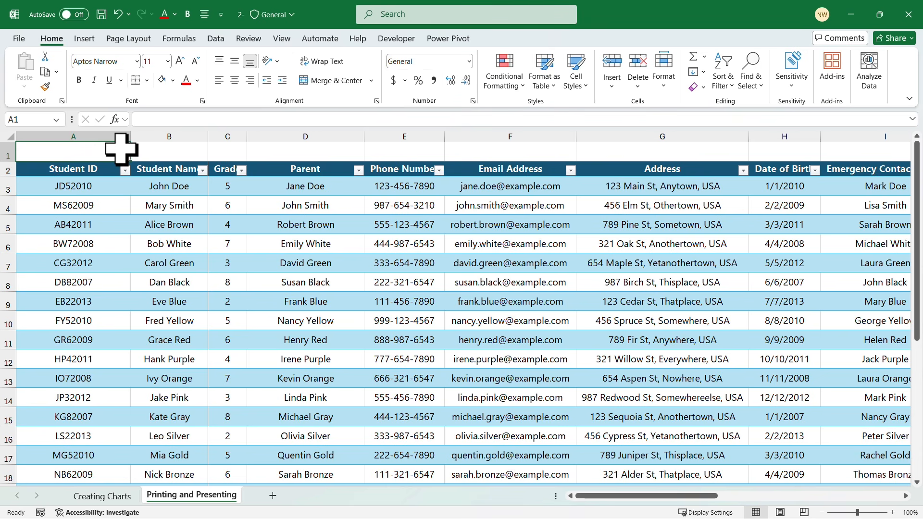
{"action": "left_click", "coordinate": [88, 40]}
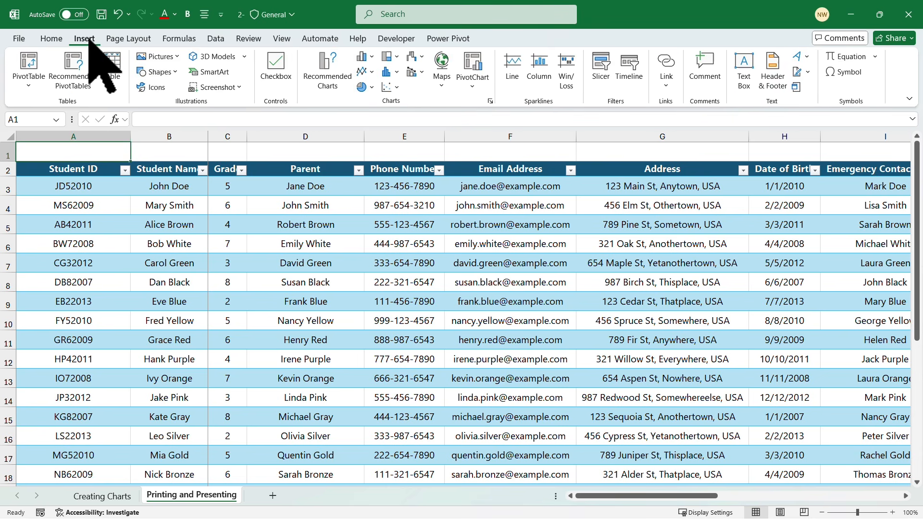
{"action": "left_click", "coordinate": [178, 56]}
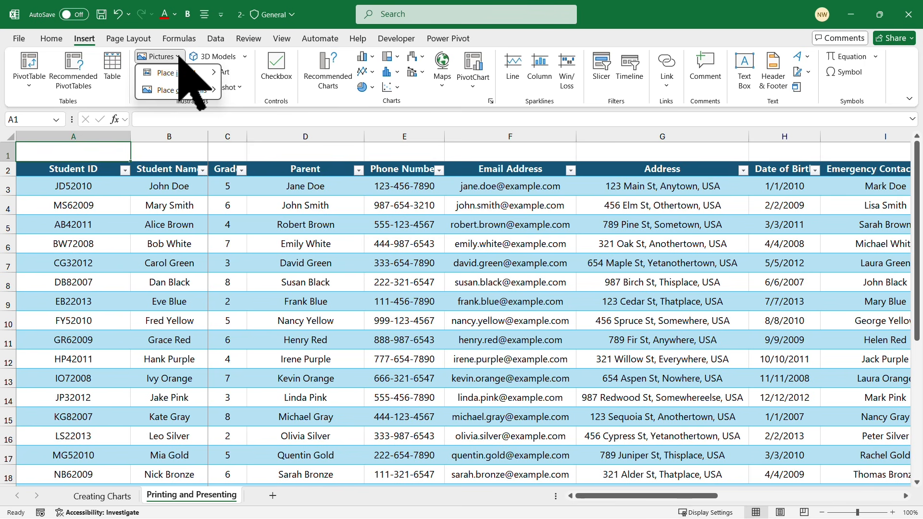
{"action": "mouse_move", "coordinate": [212, 73]}
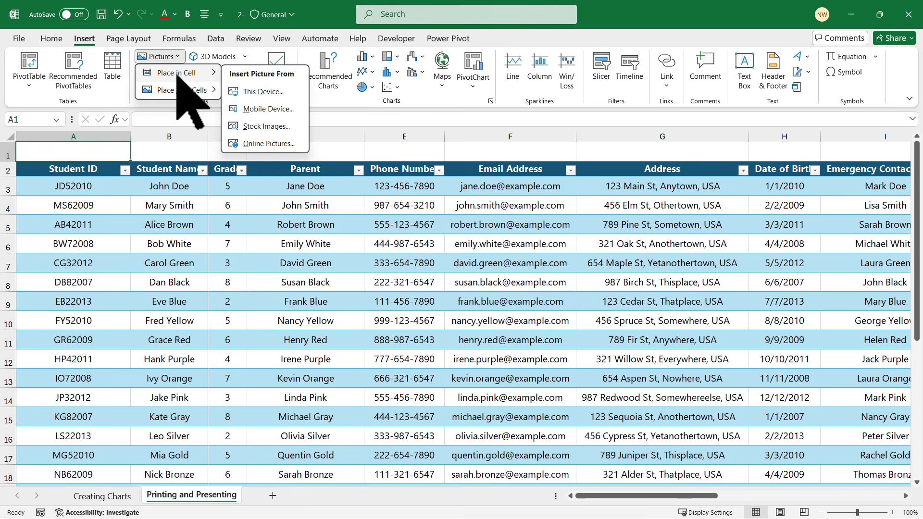
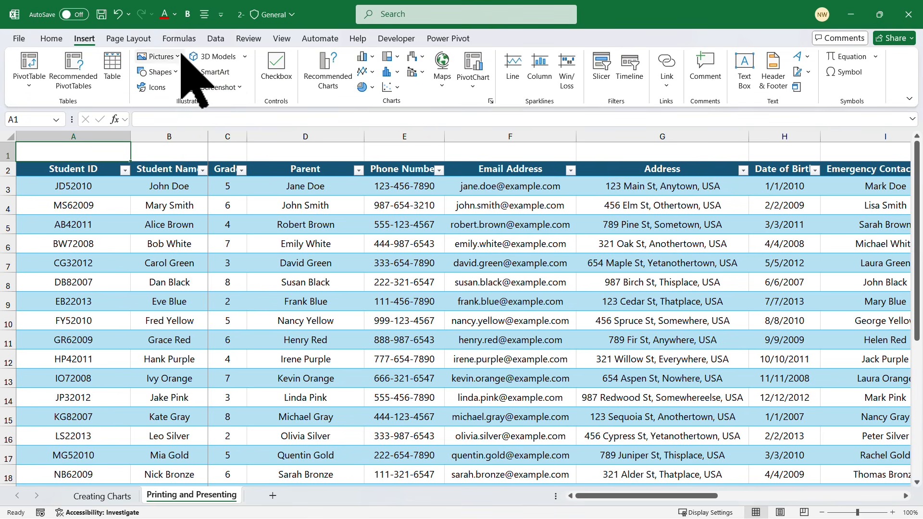
{"action": "left_click", "coordinate": [177, 57]}
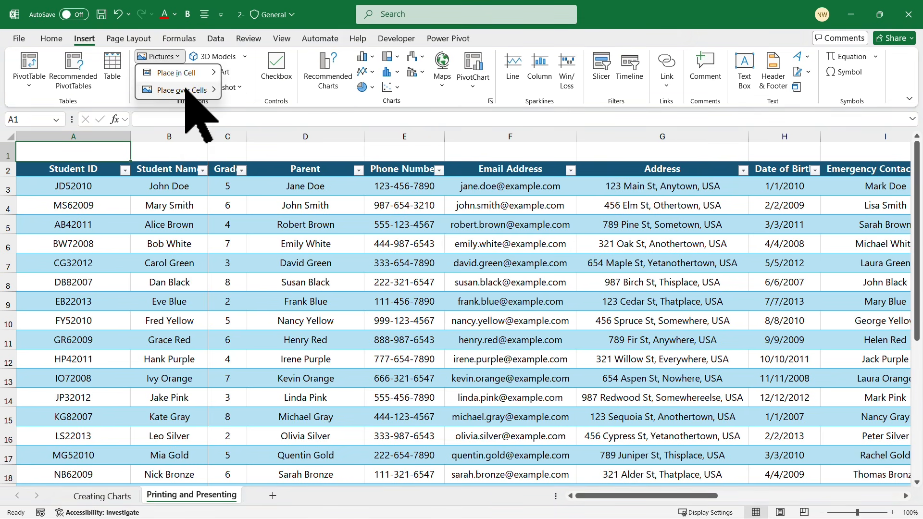
{"action": "left_click", "coordinate": [270, 145]}
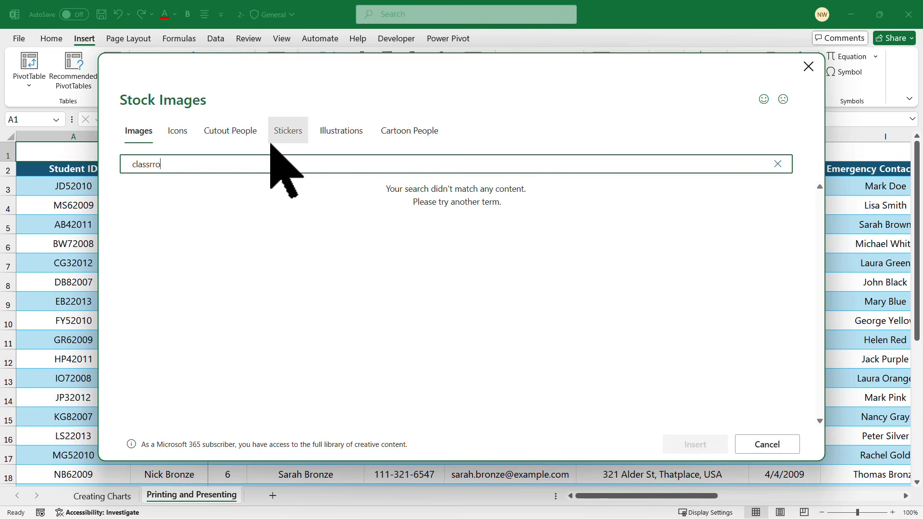
{"action": "key", "text": "BackSpace"}
{"action": "key", "text": "BackSpace"}
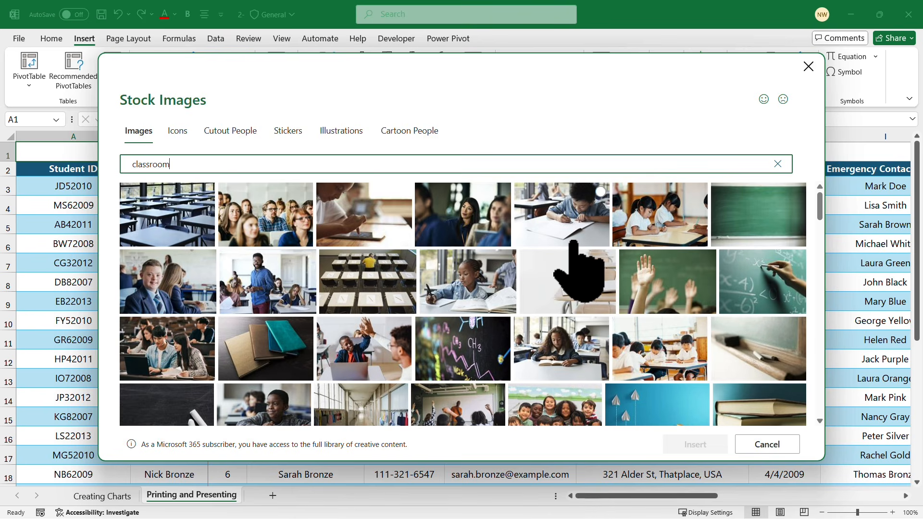
{"action": "scroll", "coordinate": [575, 245], "scroll_direction": "down", "scroll_amount": 3}
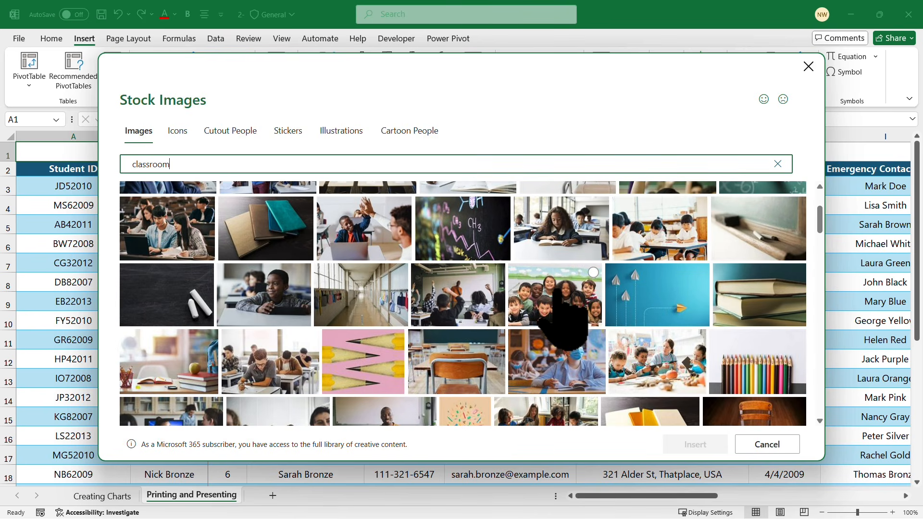
{"action": "left_click", "coordinate": [556, 291]}
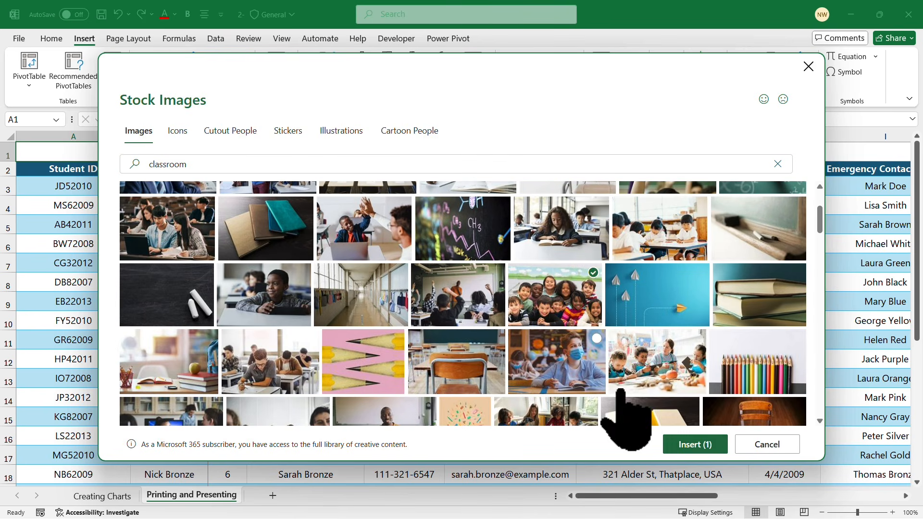
{"action": "left_click", "coordinate": [695, 445]}
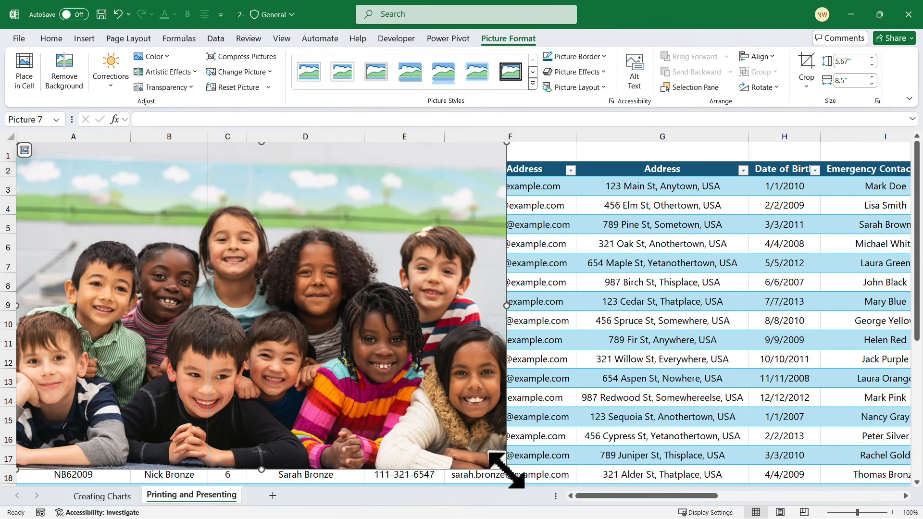
{"action": "left_click_drag", "start_coordinate": [507, 469], "coordinate": [191, 182]}
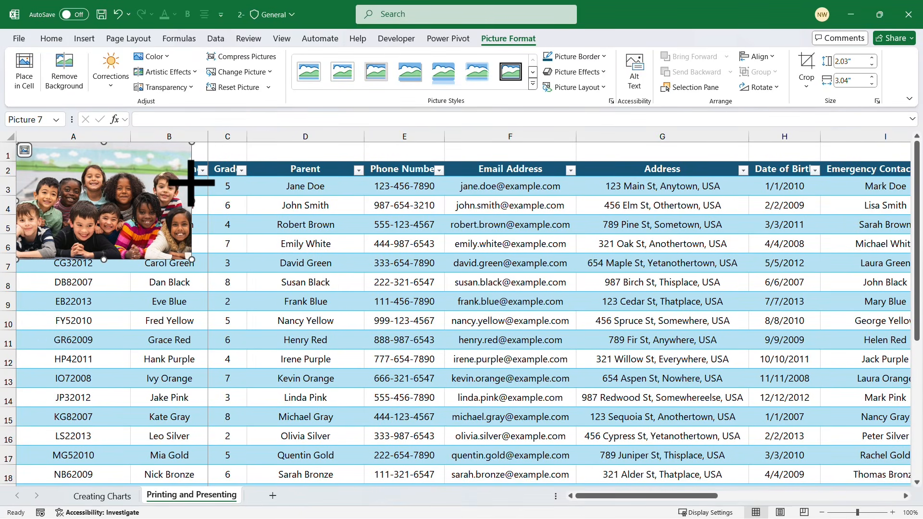
{"action": "left_click", "coordinate": [239, 259]}
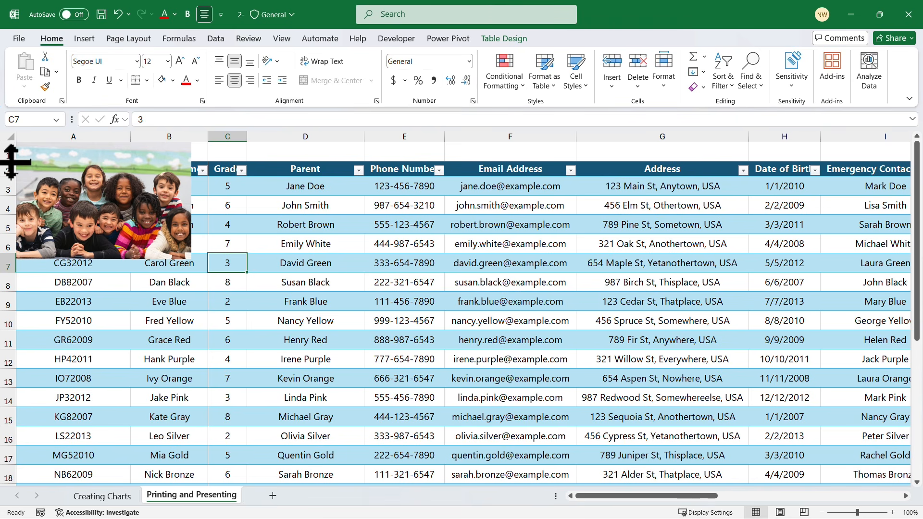
- Heighten row 1 to fit the picture and move the picture over columns D to F
{"action": "left_click_drag", "start_coordinate": [9, 162], "coordinate": [7, 264]}
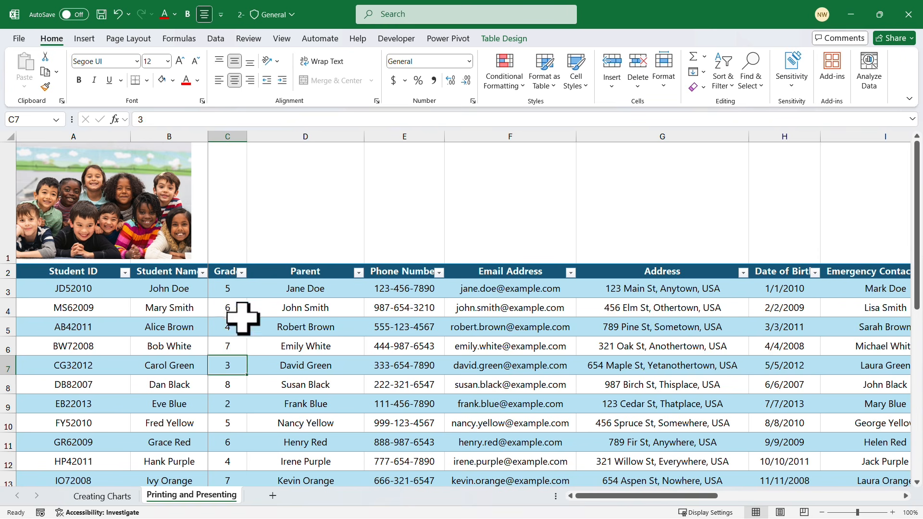
{"action": "left_click", "coordinate": [161, 198]}
{"action": "left_click_drag", "start_coordinate": [161, 198], "coordinate": [481, 201]}
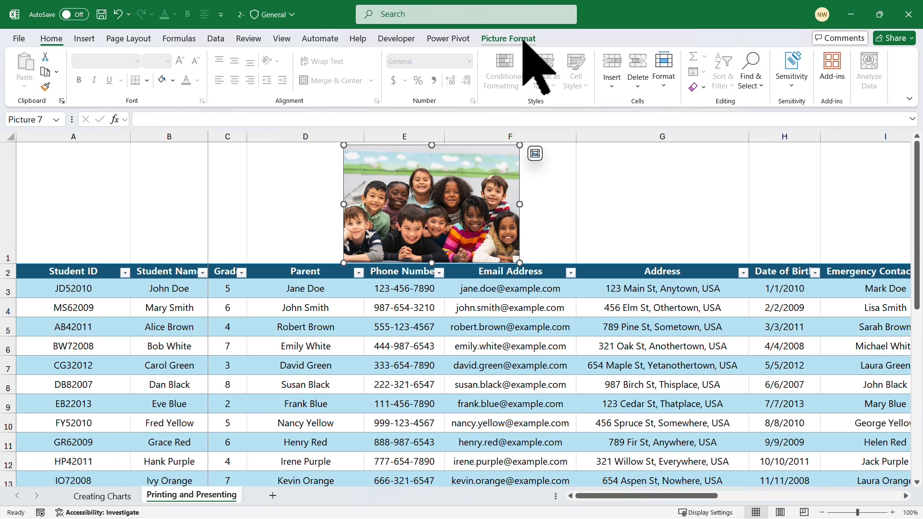
- Try the picture style with a thick black frame on the children's photo and undo it
{"action": "left_click", "coordinate": [522, 41]}
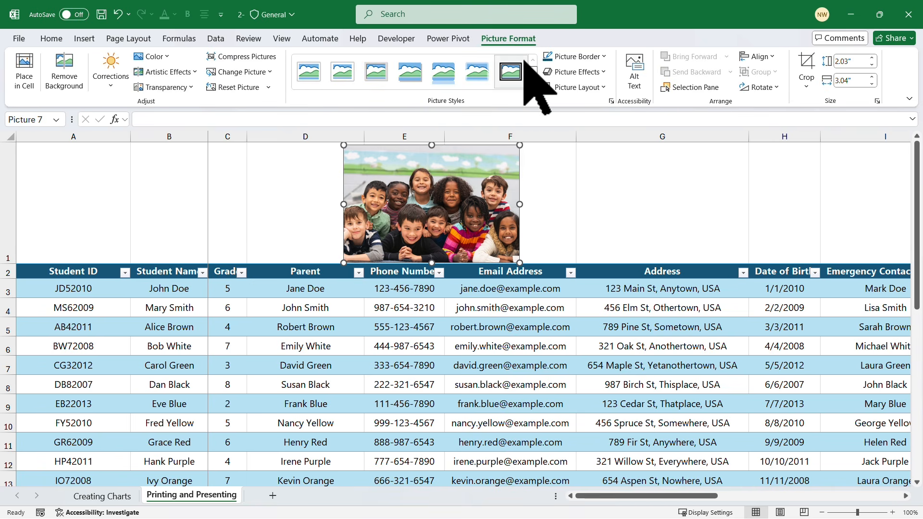
{"action": "left_click", "coordinate": [511, 71]}
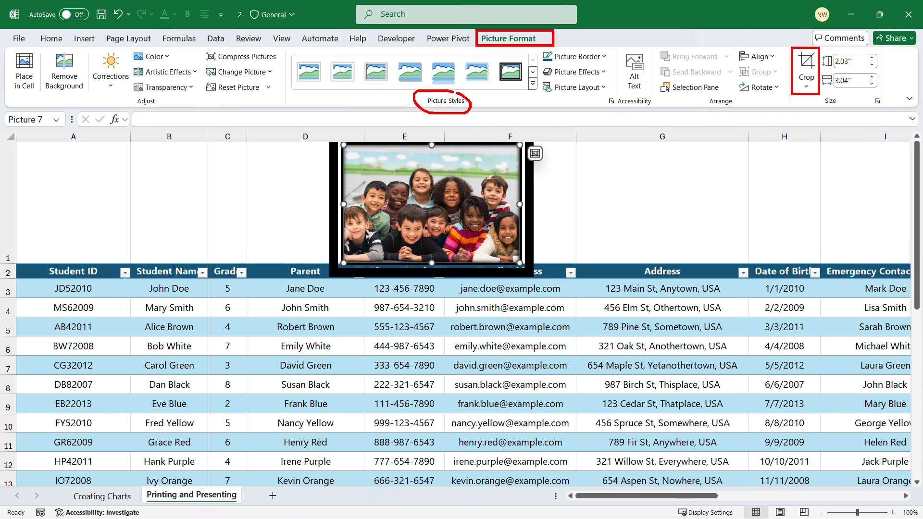
{"action": "key", "text": "ctrl+z"}
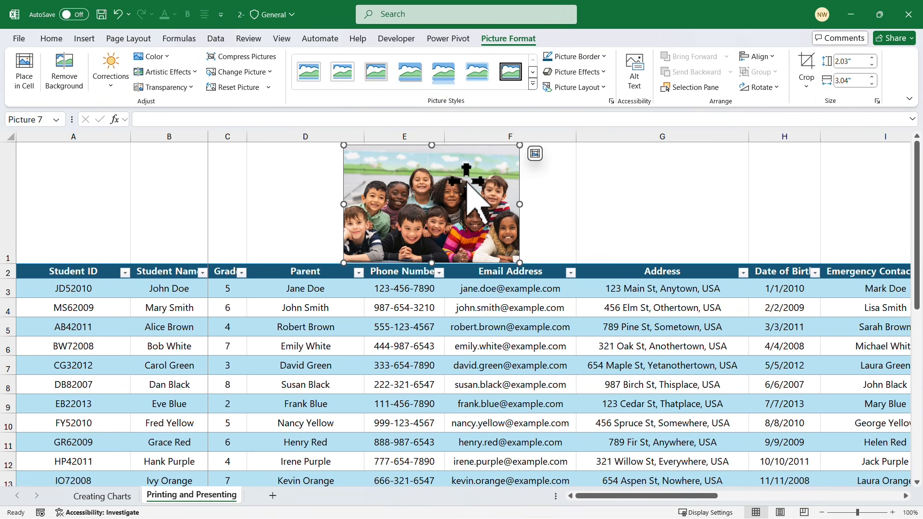
- Crop the upper edge of the photo to a height of about 1.65 inches and enlarge the photo to about 2 by 3.68 inches
{"action": "left_click", "coordinate": [806, 59]}
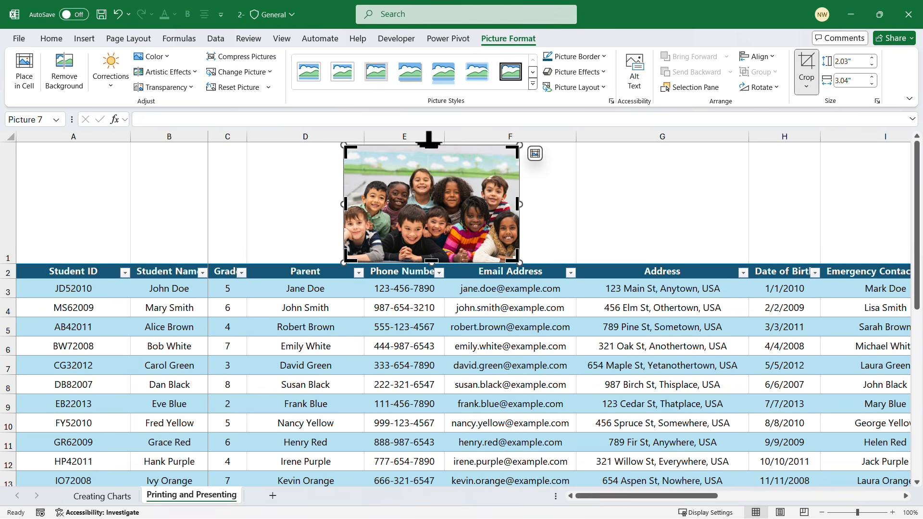
{"action": "left_click_drag", "start_coordinate": [431, 142], "coordinate": [437, 176]}
{"action": "left_click", "coordinate": [621, 184]}
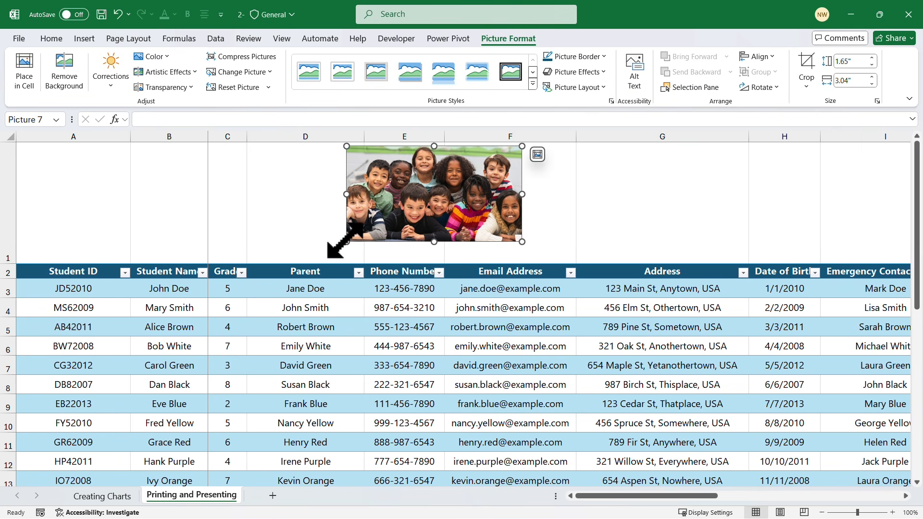
{"action": "left_click_drag", "start_coordinate": [346, 240], "coordinate": [309, 247]}
{"action": "left_click", "coordinate": [614, 189]}
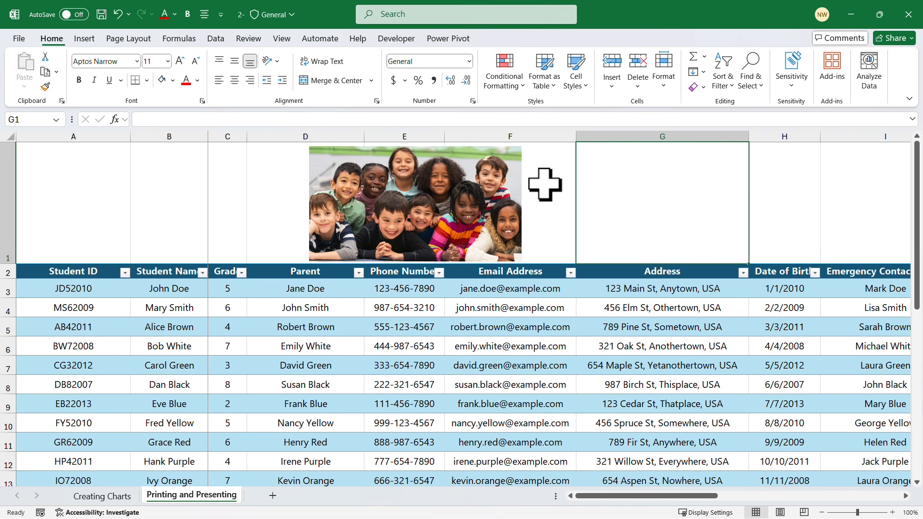
{"action": "left_click", "coordinate": [518, 330]}
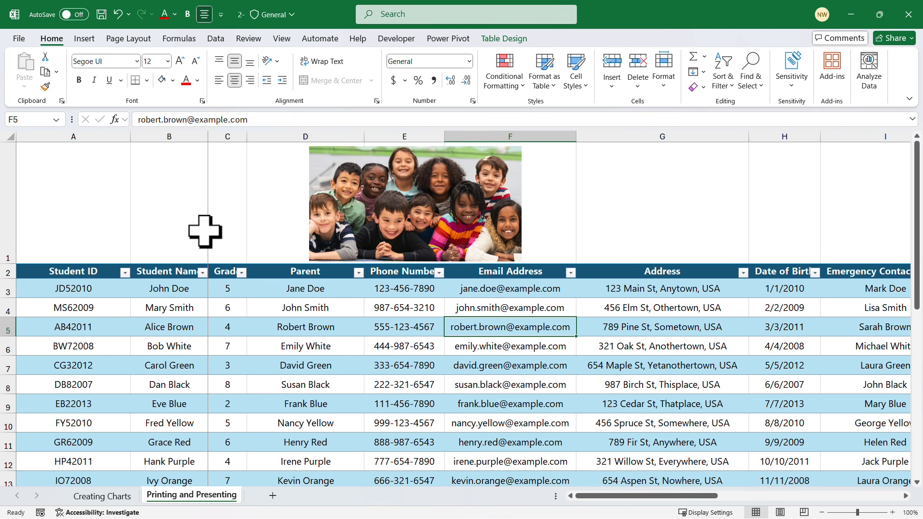
- Fill the row 1 cells behind the picture with white to hide their gridlines
{"action": "left_click_drag", "start_coordinate": [109, 181], "coordinate": [842, 181]}
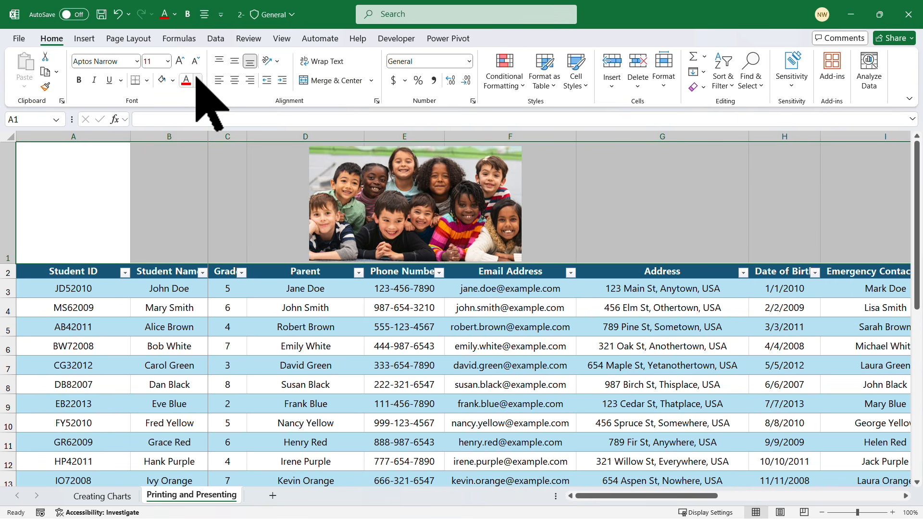
{"action": "left_click", "coordinate": [450, 308]}
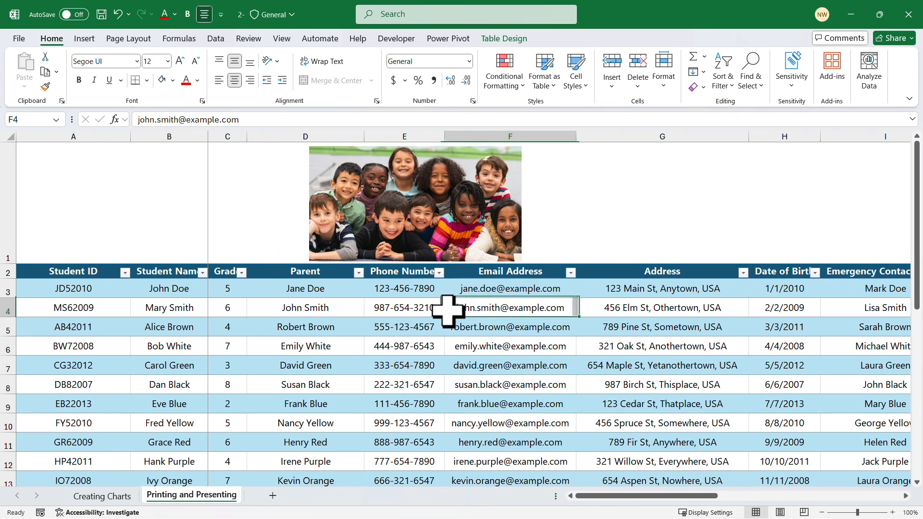
{"action": "scroll", "coordinate": [599, 196], "scroll_direction": "down", "scroll_amount": 3}
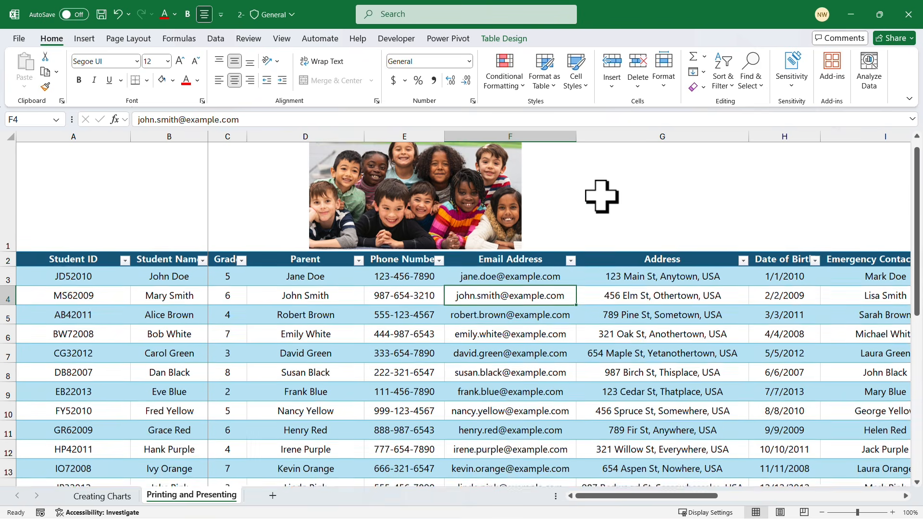
{"action": "scroll", "coordinate": [599, 195], "scroll_direction": "up", "scroll_amount": 3}
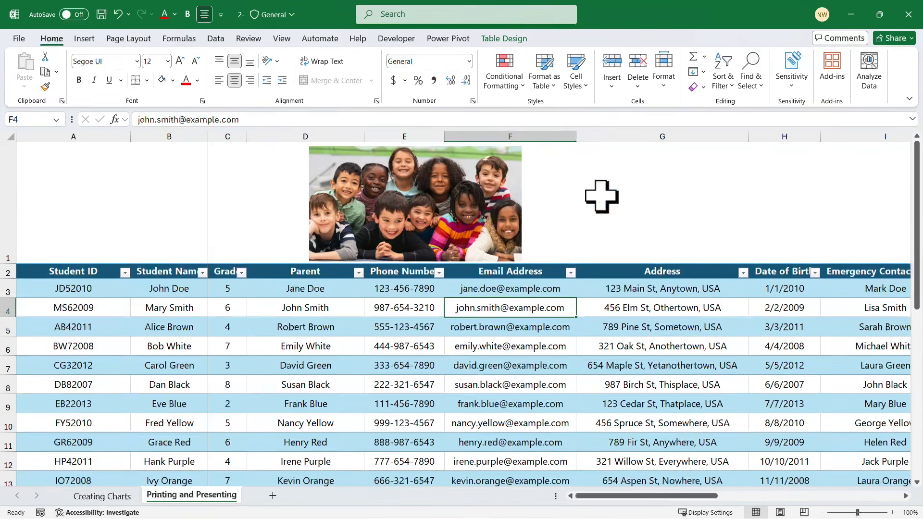
- Apply the picture style with rounded corners to the children's photo in row 1
{"action": "left_click", "coordinate": [487, 168]}
{"action": "left_click", "coordinate": [524, 39]}
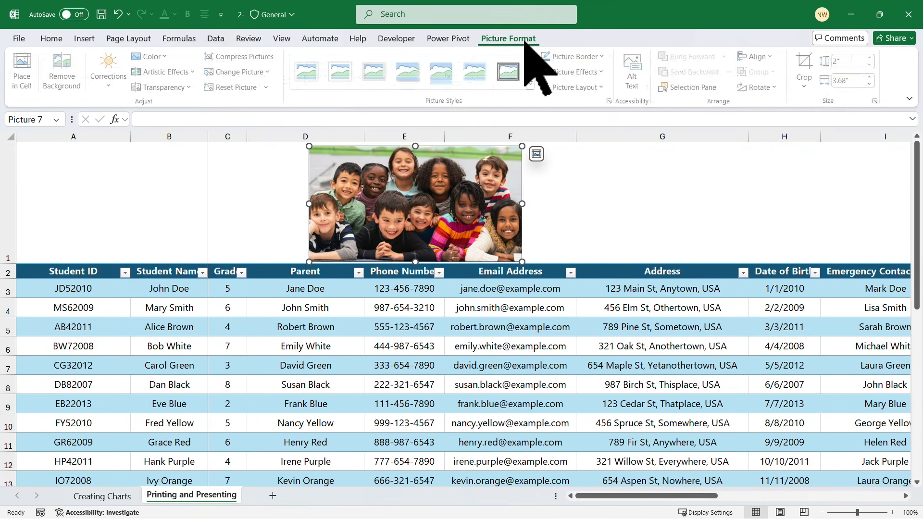
{"action": "left_click", "coordinate": [443, 73]}
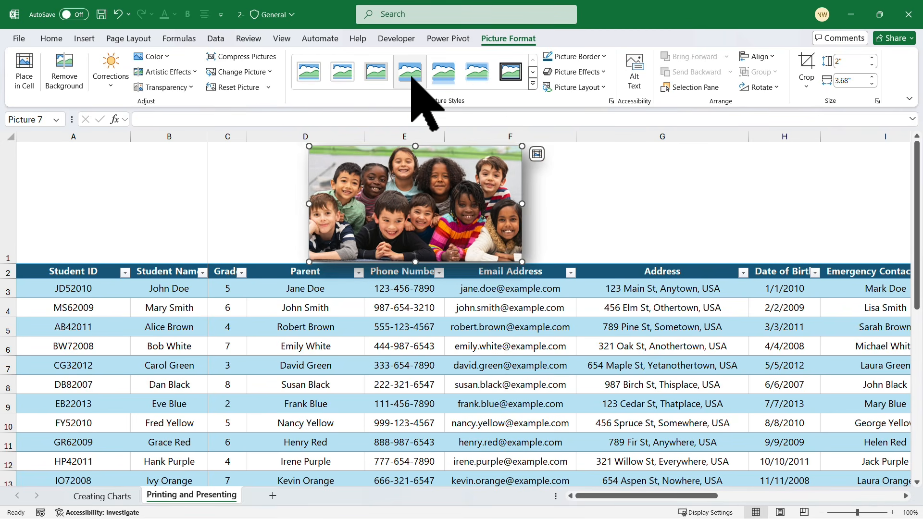
{"action": "left_click", "coordinate": [532, 72]}
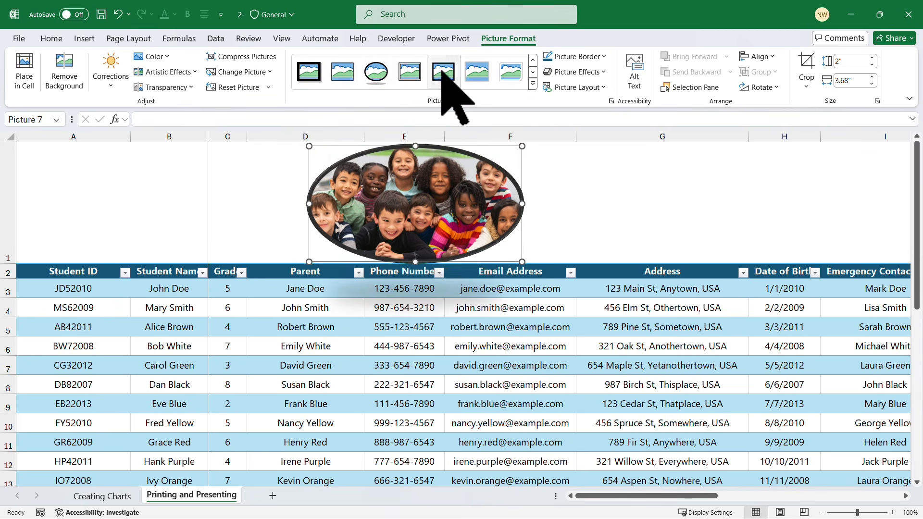
{"action": "left_click", "coordinate": [532, 71]}
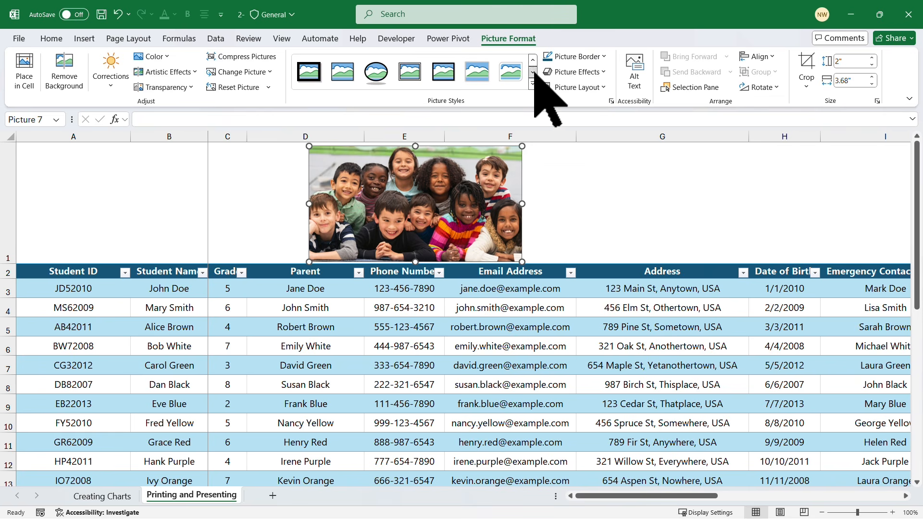
{"action": "left_click", "coordinate": [510, 72]}
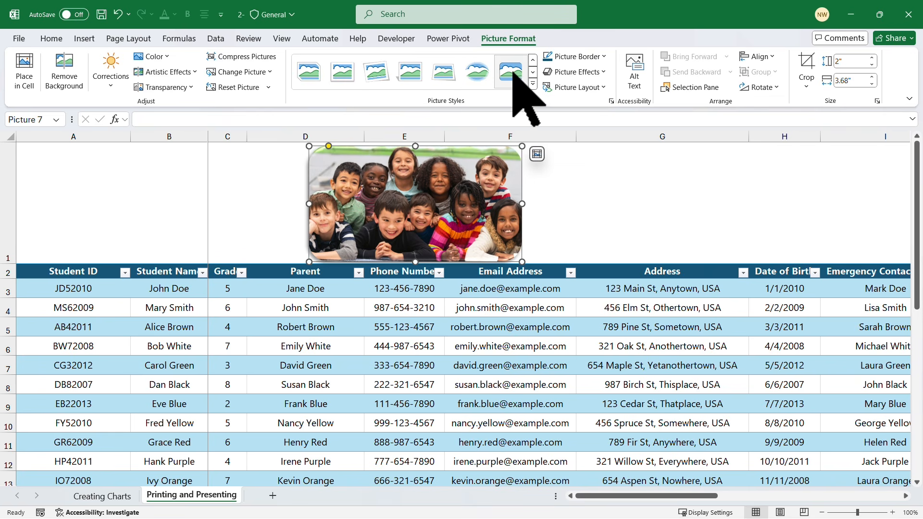
{"action": "left_click", "coordinate": [613, 227]}
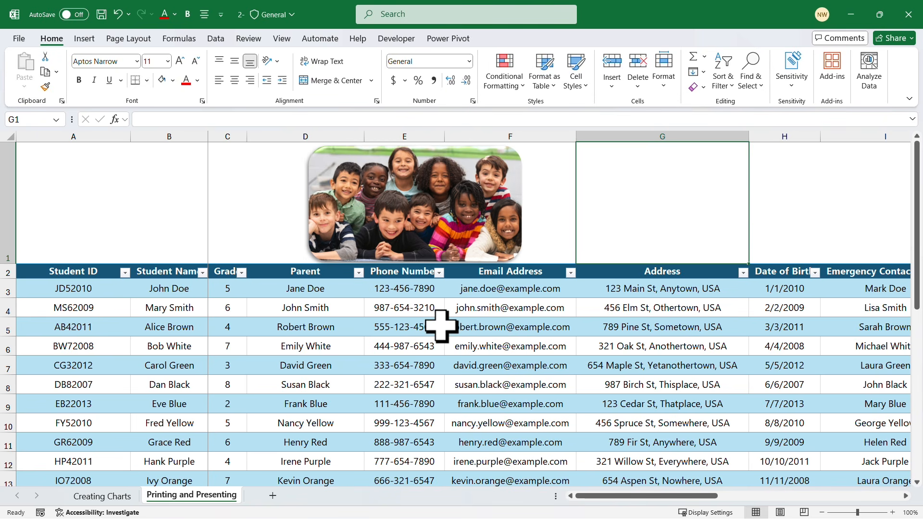
- Move the photo to the start of row 1, over columns A to C
{"action": "scroll", "coordinate": [441, 325], "scroll_direction": "down", "scroll_amount": 3}
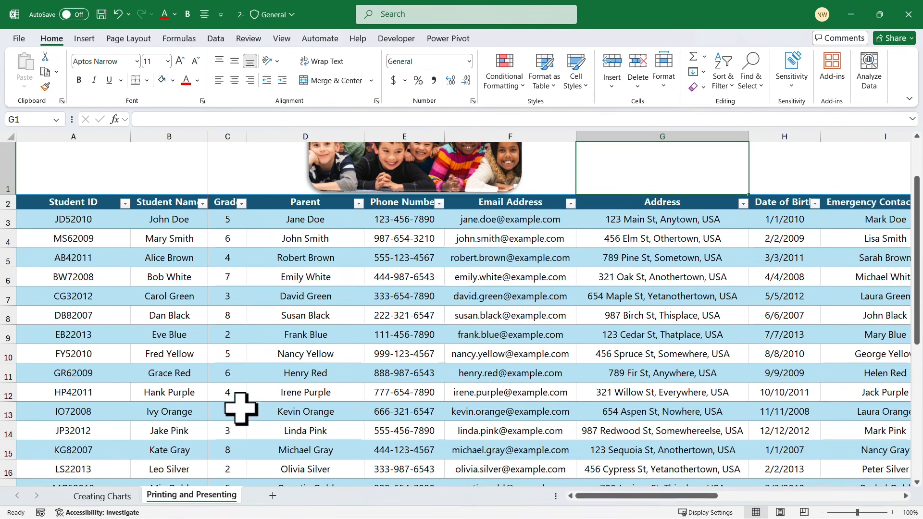
{"action": "scroll", "coordinate": [498, 319], "scroll_direction": "up", "scroll_amount": 3}
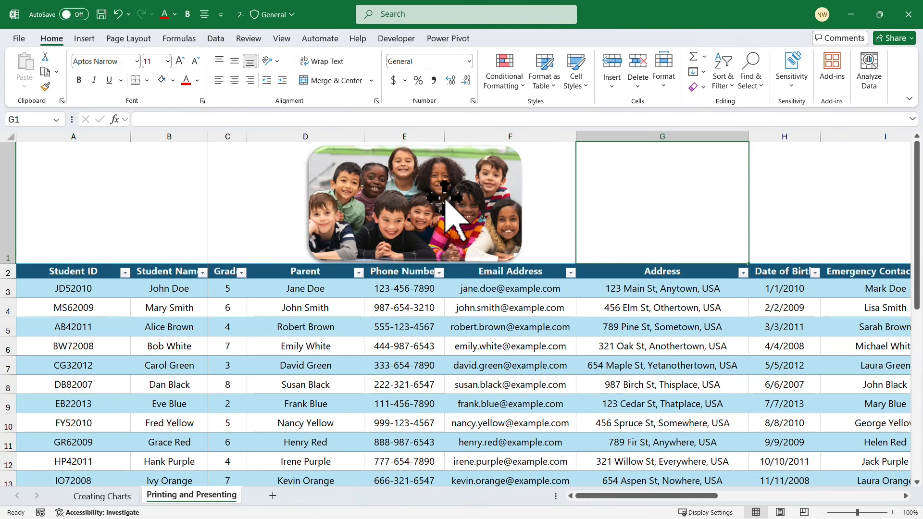
{"action": "left_click_drag", "start_coordinate": [429, 197], "coordinate": [135, 196]}
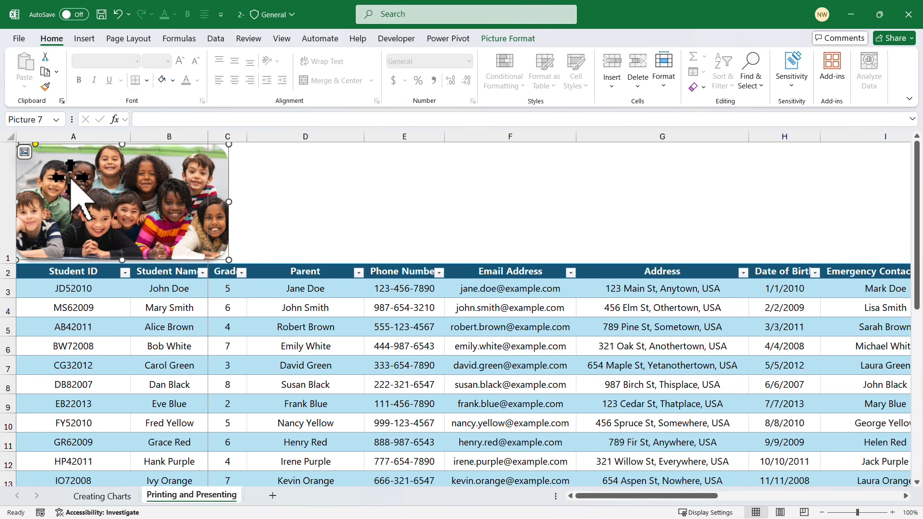
- Place the floating children's photo inside cell A1 and review the source options for placing pictures in a cell
{"action": "left_click", "coordinate": [25, 153]}
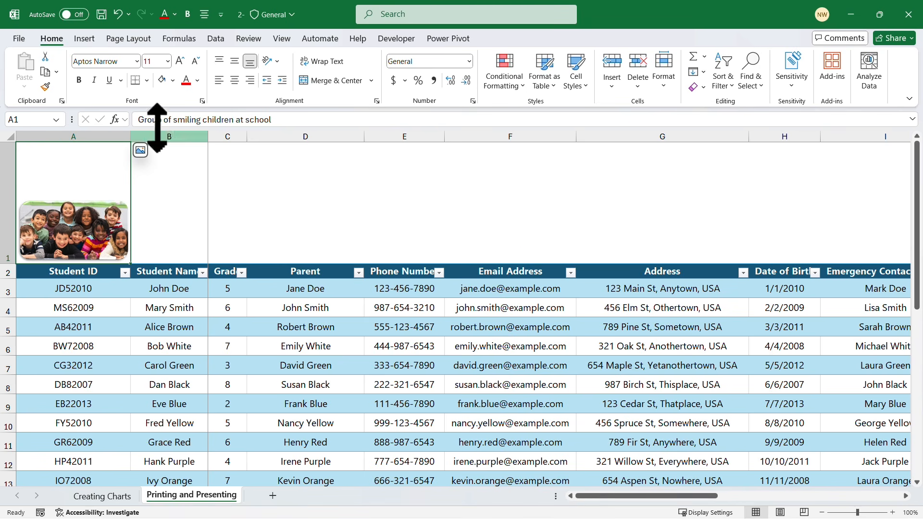
{"action": "left_click", "coordinate": [90, 40]}
{"action": "left_click", "coordinate": [177, 57]}
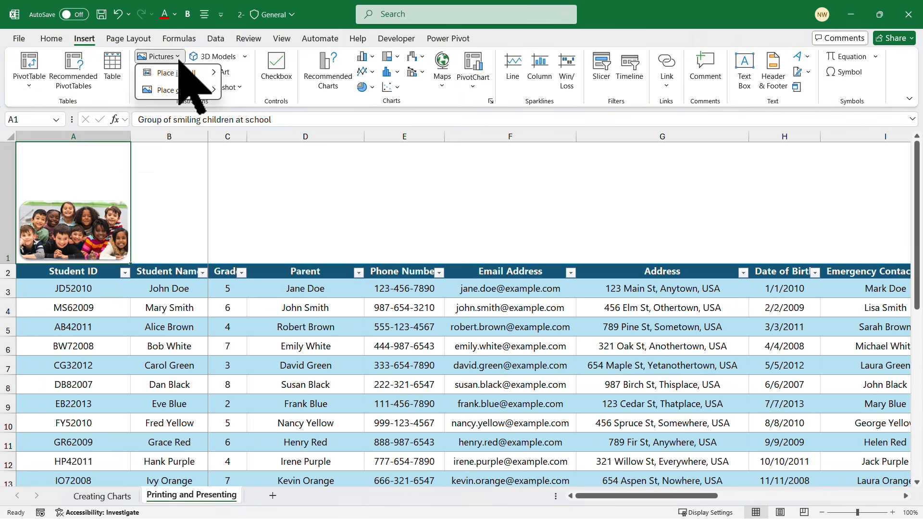
{"action": "mouse_move", "coordinate": [212, 73]}
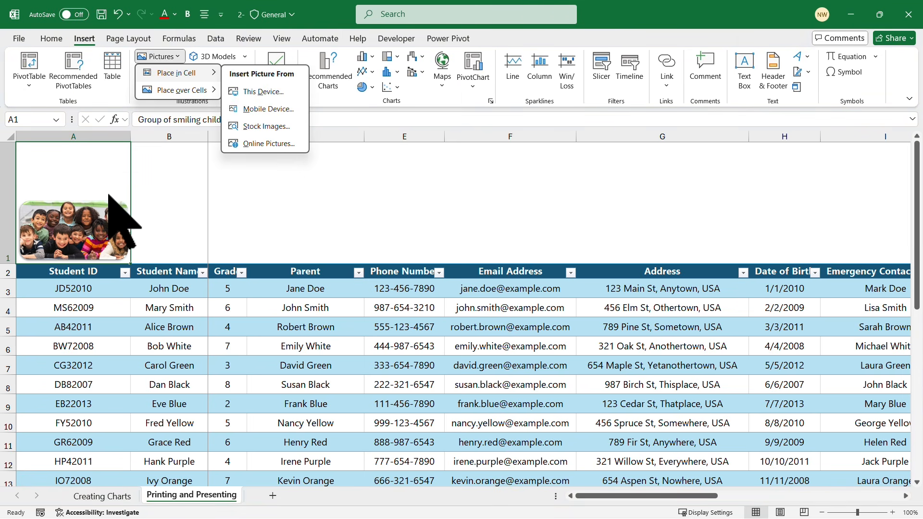
{"action": "key", "text": "Escape"}
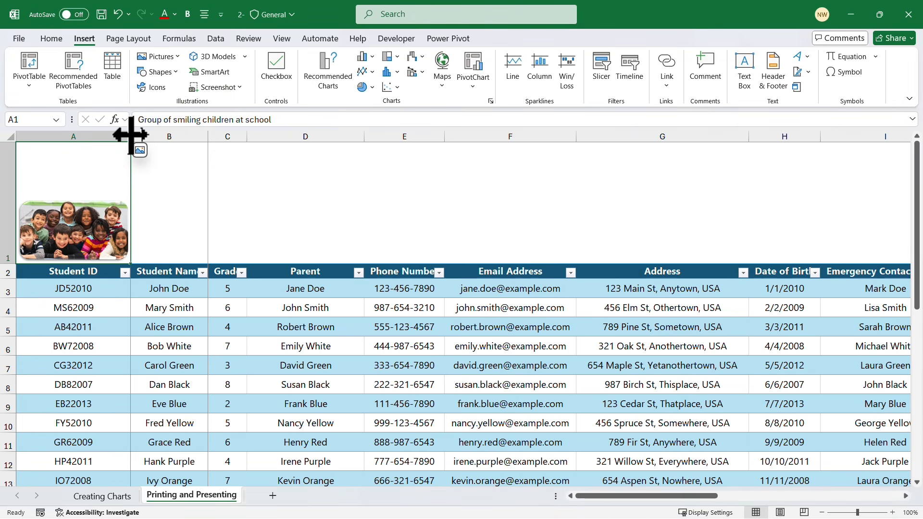
- Widen column A to just under twice its width to enlarge the photo in cell A1
{"action": "left_click_drag", "start_coordinate": [131, 136], "coordinate": [210, 135]}
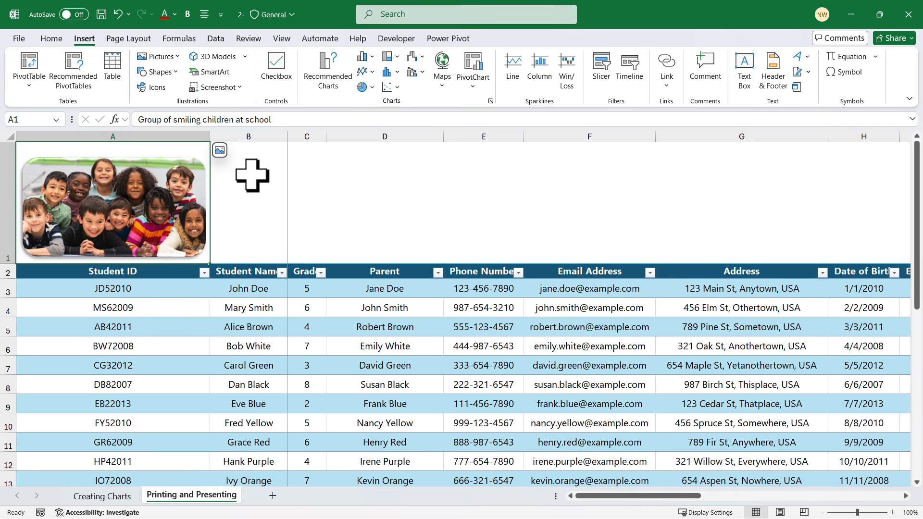
{"action": "left_click", "coordinate": [236, 351]}
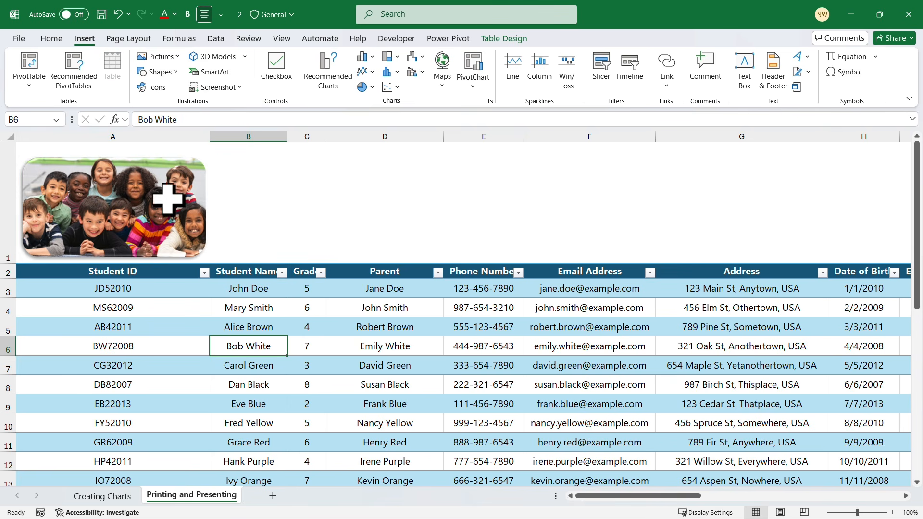
{"action": "left_click", "coordinate": [251, 198]}
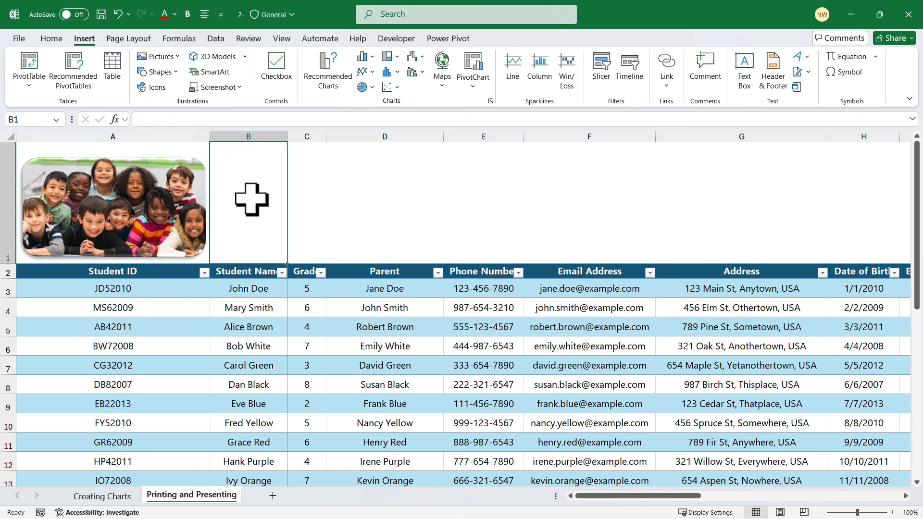
{"action": "left_click", "coordinate": [191, 149]}
{"action": "left_click", "coordinate": [52, 40]}
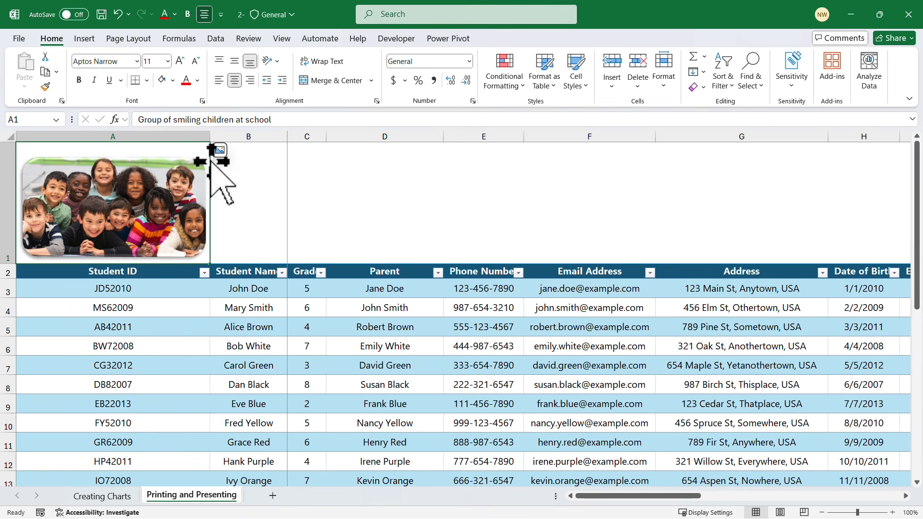
{"action": "left_click", "coordinate": [292, 344]}
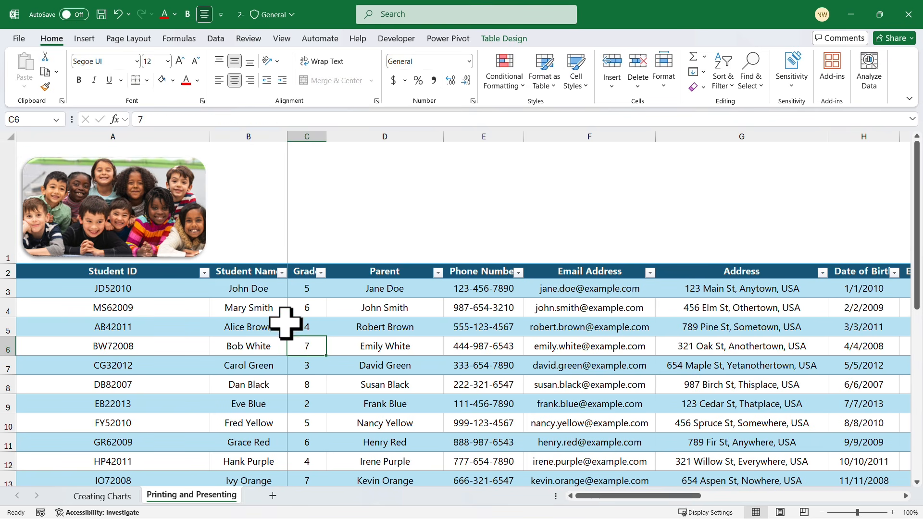
{"action": "scroll", "coordinate": [262, 262], "scroll_direction": "down", "scroll_amount": 2}
{"action": "scroll", "coordinate": [259, 262], "scroll_direction": "up", "scroll_amount": 2}
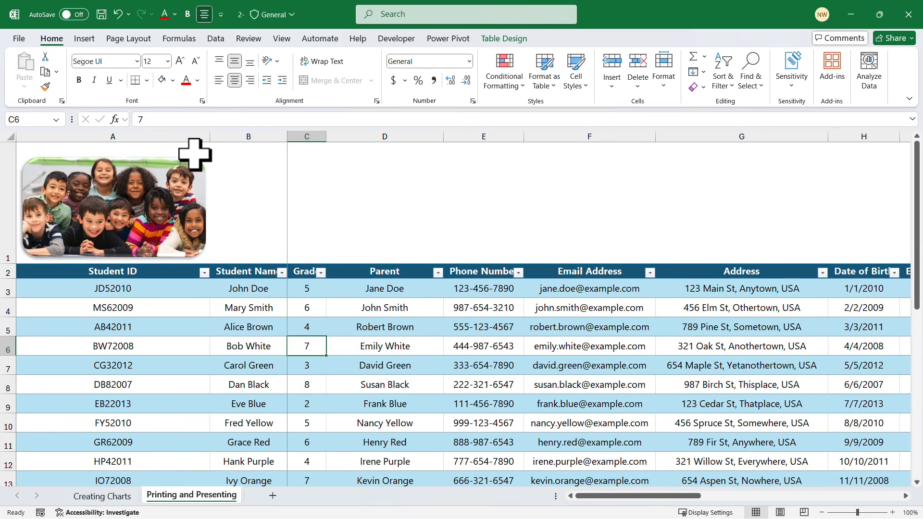
- Merge and center cells A1 and B1 around the photo and reduce the height of row 1 slightly
{"action": "left_click_drag", "start_coordinate": [190, 150], "coordinate": [282, 169]}
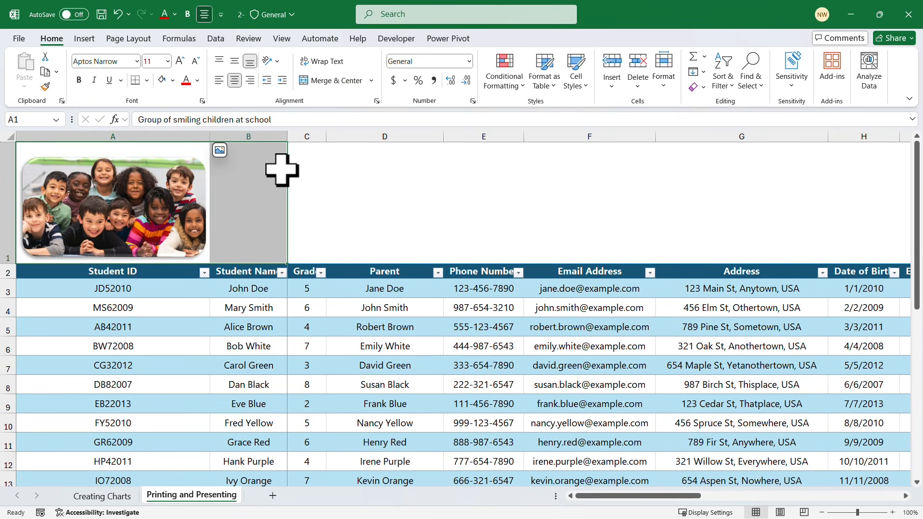
{"action": "left_click", "coordinate": [335, 81]}
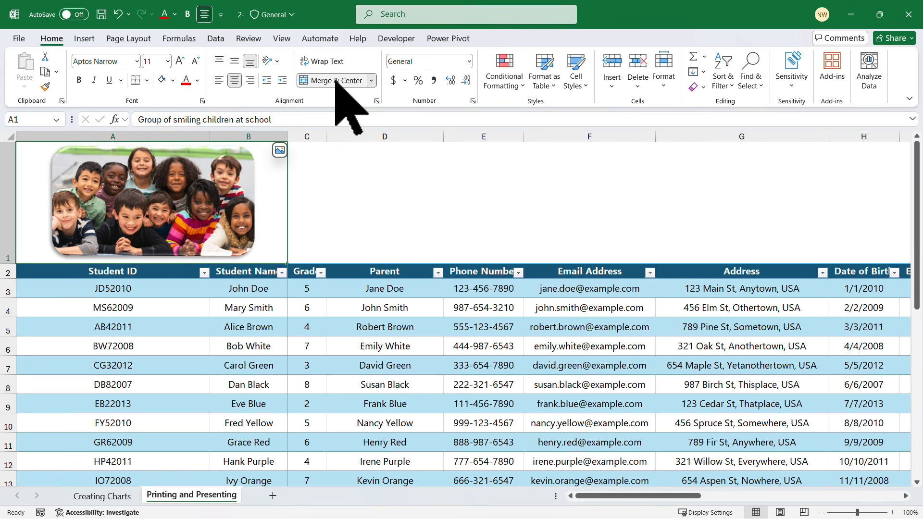
{"action": "left_click", "coordinate": [206, 335]}
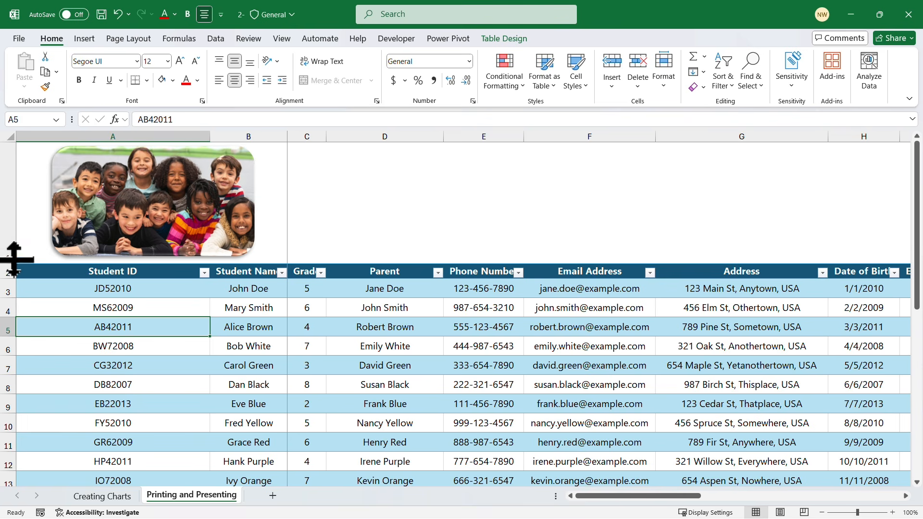
{"action": "left_click_drag", "start_coordinate": [14, 263], "coordinate": [14, 255]}
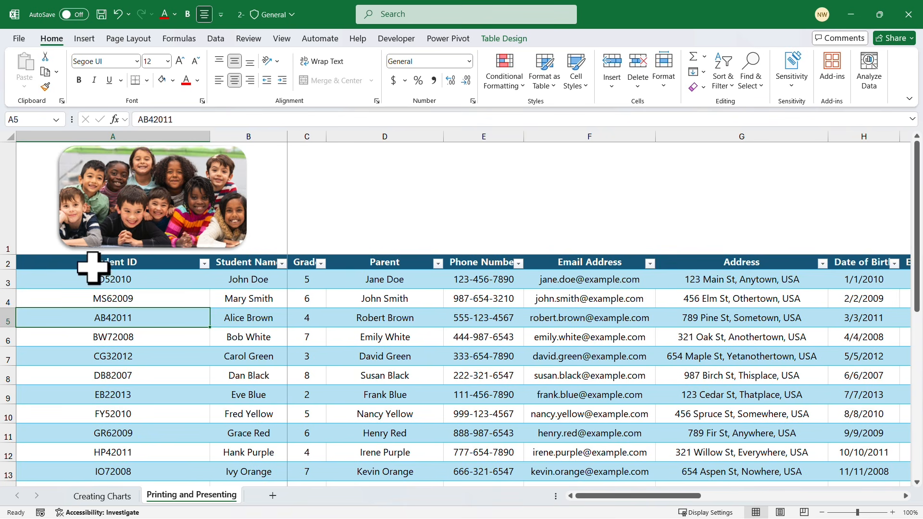
{"action": "left_click", "coordinate": [296, 301]}
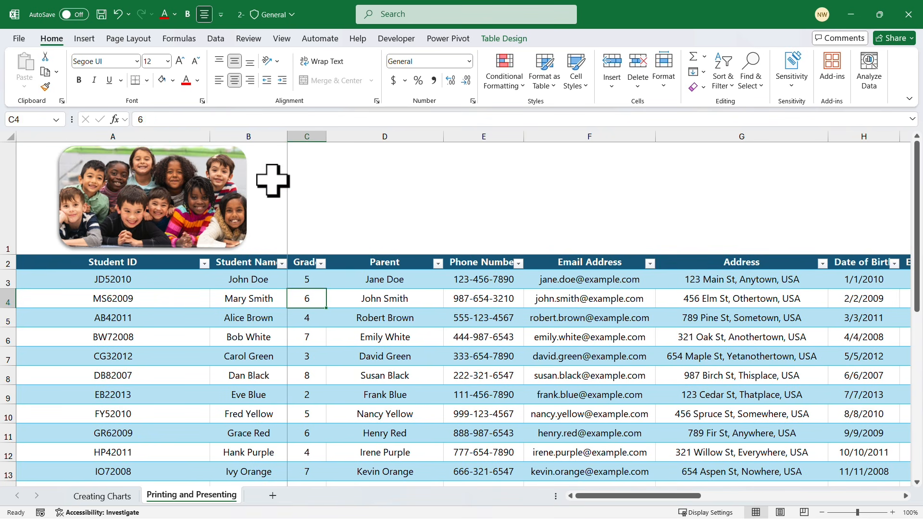
- Unmerge cells A1 and B1 so that the photo sits in cell A1 alone
{"action": "left_click", "coordinate": [267, 216]}
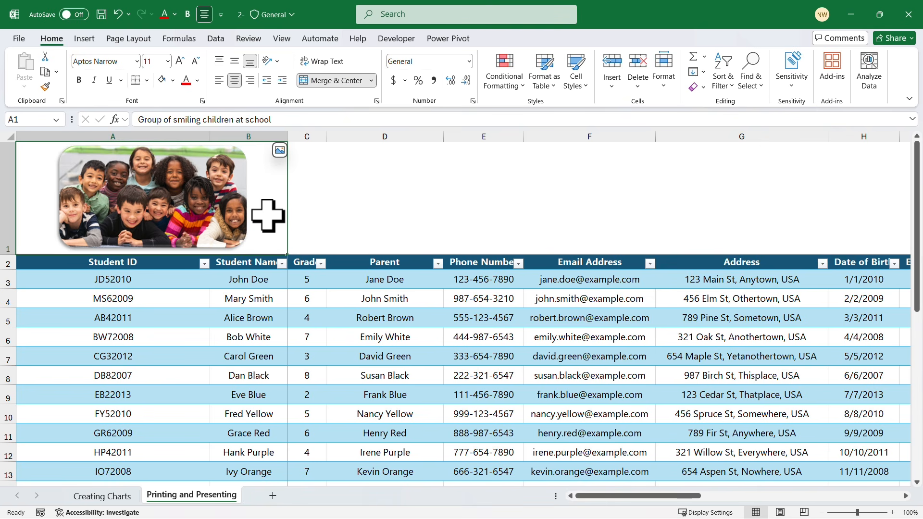
{"action": "left_click", "coordinate": [327, 82]}
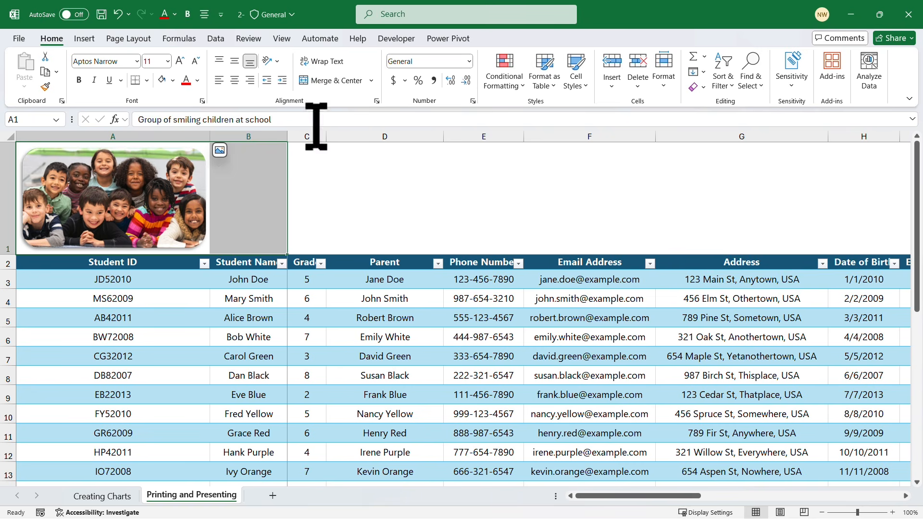
{"action": "left_click", "coordinate": [227, 200]}
{"action": "left_click", "coordinate": [205, 174]}
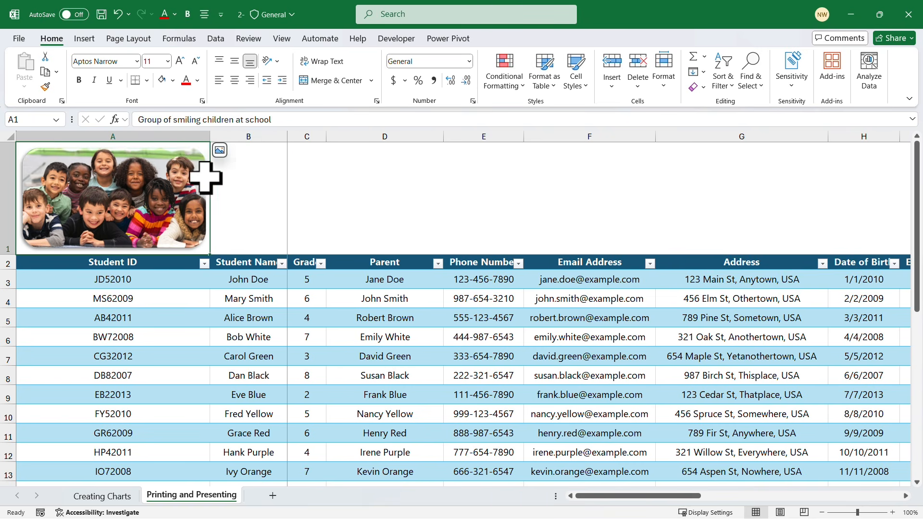
{"action": "left_click_drag", "start_coordinate": [210, 175], "coordinate": [166, 173]}
{"action": "left_click", "coordinate": [228, 340]}
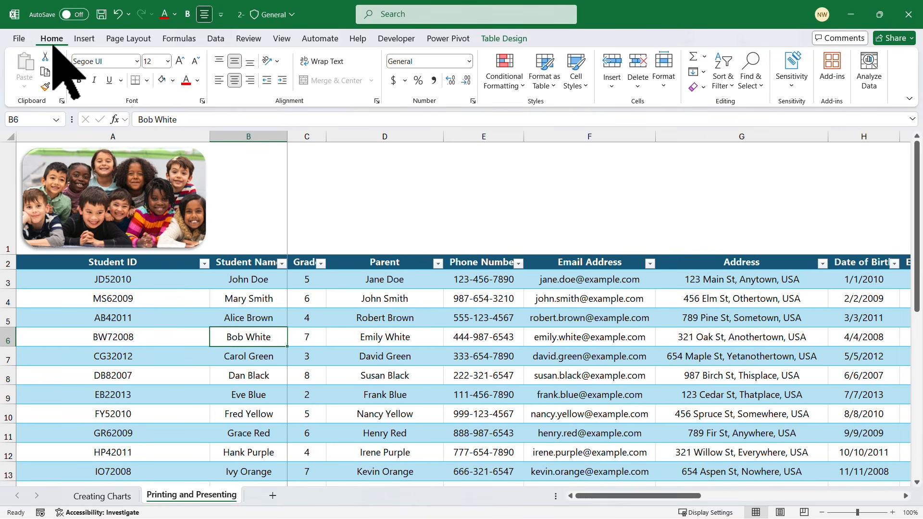
- Open the print settings for the workbook and choose Microsoft Print to PDF as the printer
{"action": "left_click", "coordinate": [19, 38]}
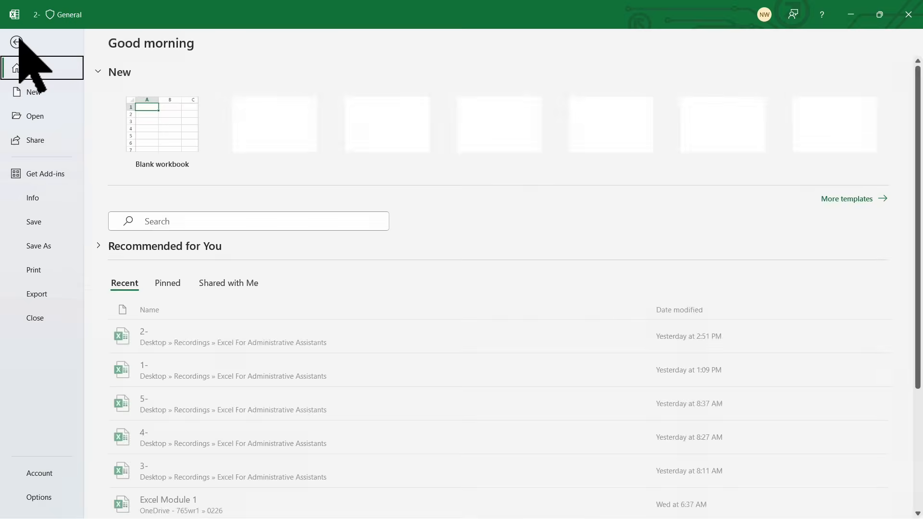
{"action": "left_click", "coordinate": [41, 271]}
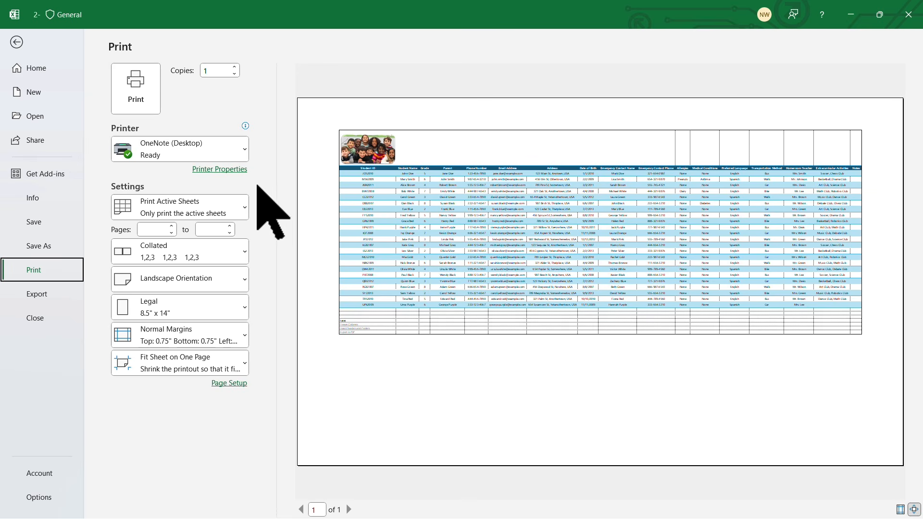
{"action": "left_click", "coordinate": [245, 149]}
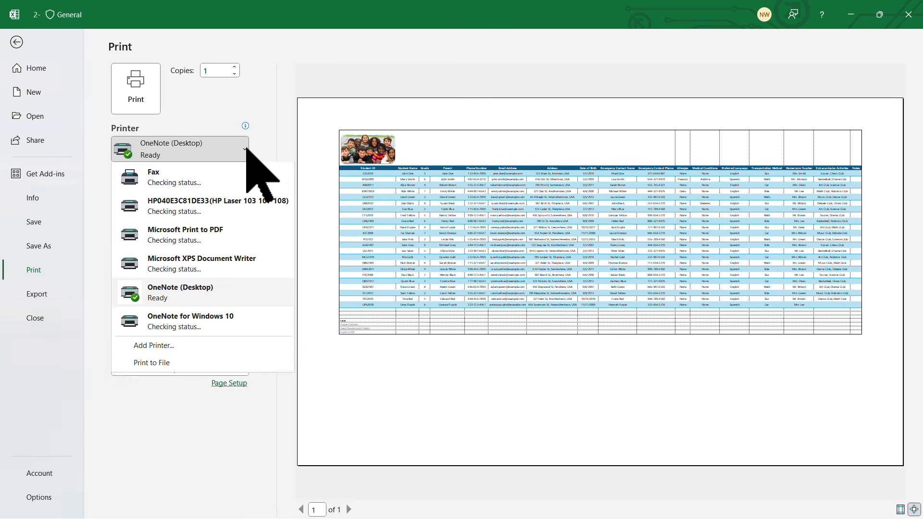
{"action": "left_click", "coordinate": [183, 233]}
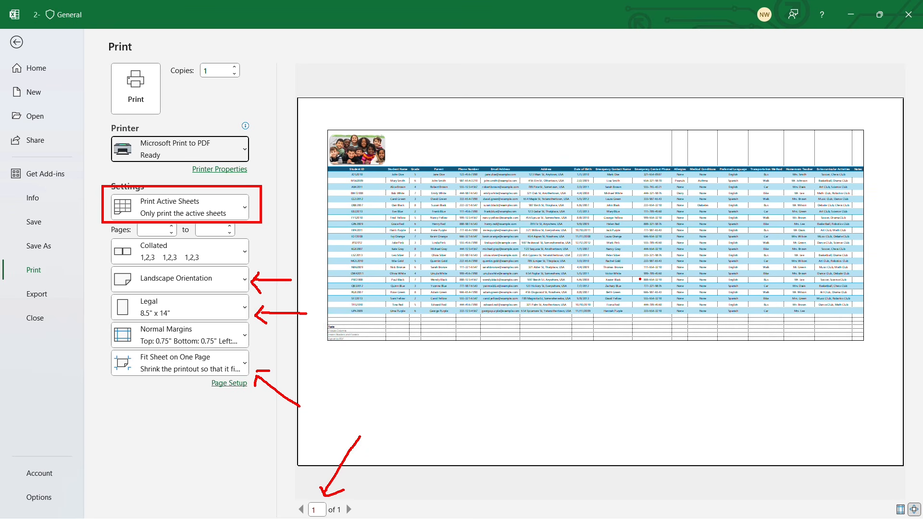
{"action": "key", "text": "Escape"}
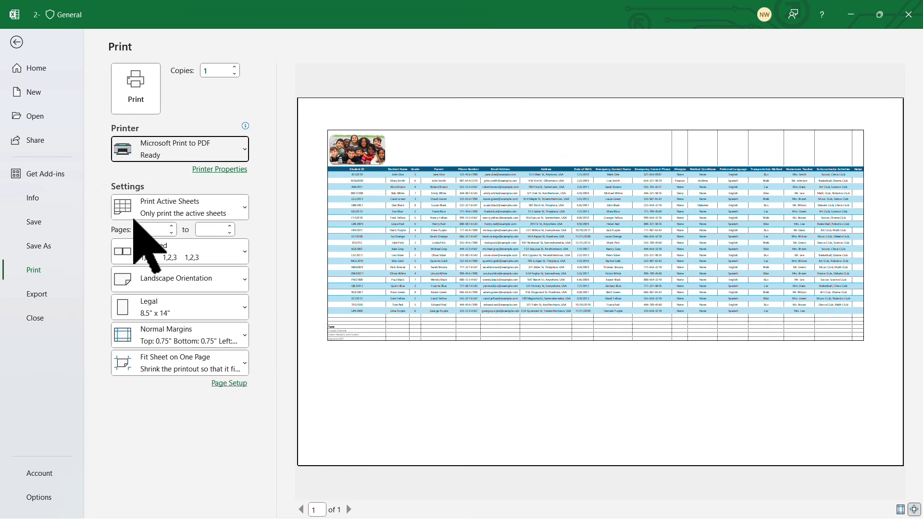
- Set the printout to Print Entire Workbook and page through the preview to the last page and back
{"action": "left_click", "coordinate": [246, 204]}
{"action": "left_click", "coordinate": [246, 204]}
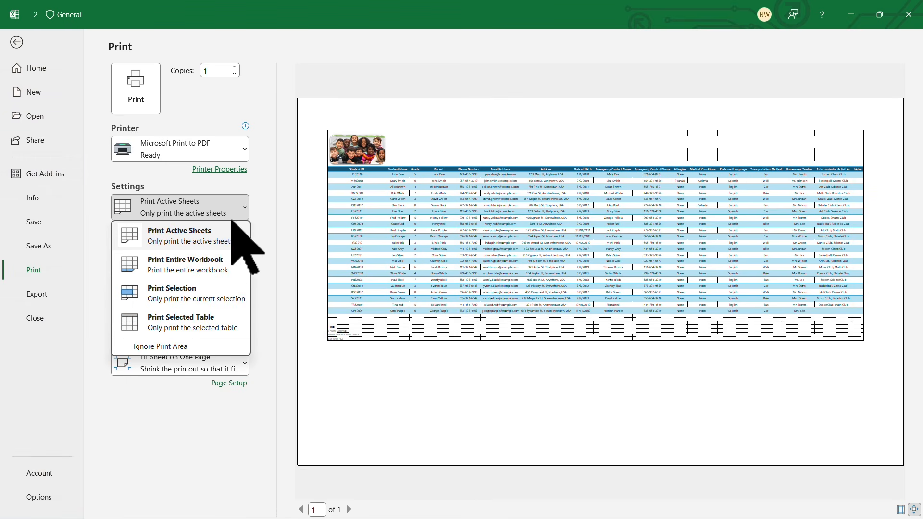
{"action": "left_click", "coordinate": [206, 263]}
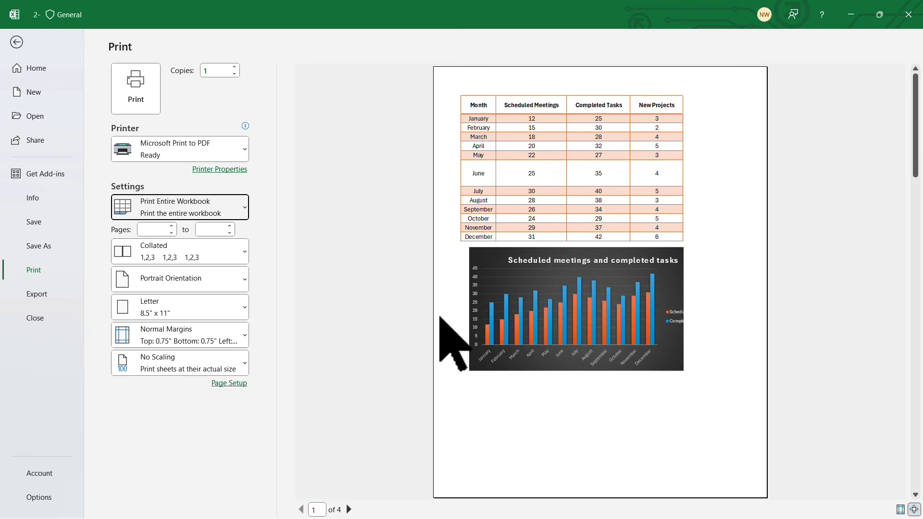
{"action": "left_click", "coordinate": [348, 509]}
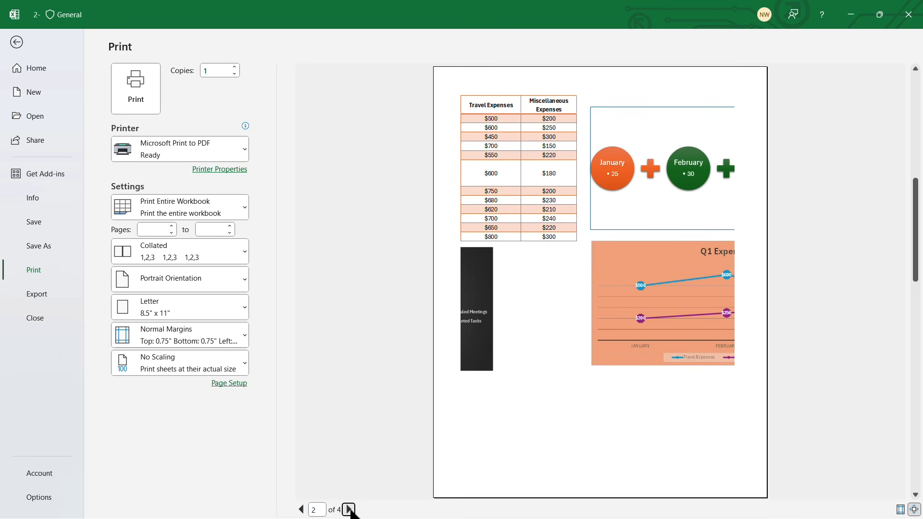
{"action": "left_click", "coordinate": [349, 509]}
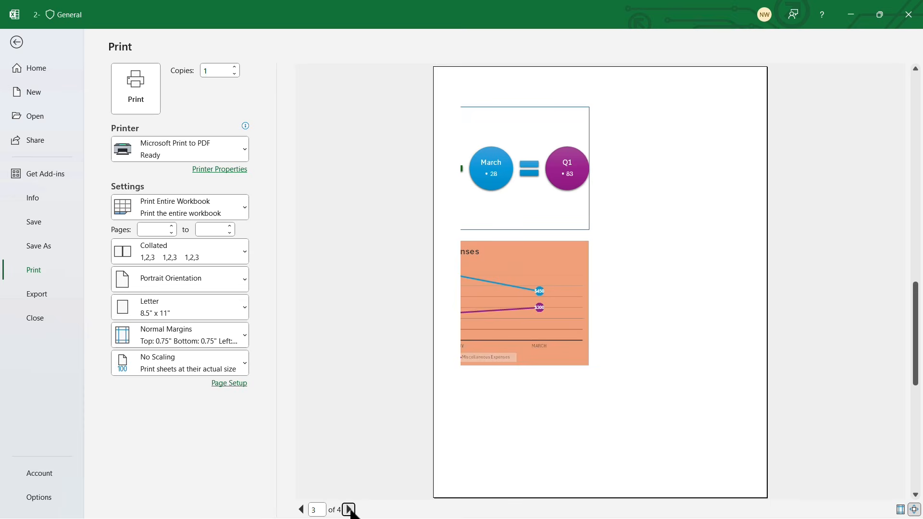
{"action": "left_click", "coordinate": [349, 509]}
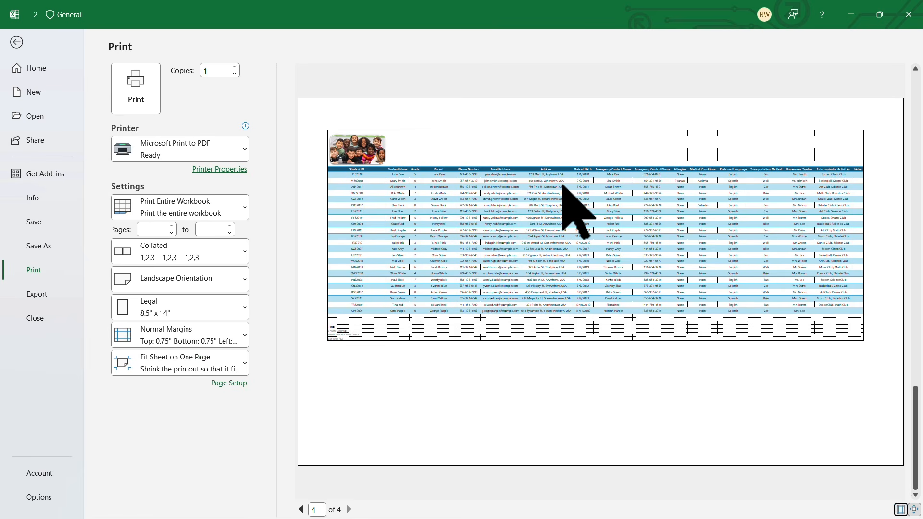
{"action": "left_click", "coordinate": [301, 508]}
{"action": "left_click", "coordinate": [302, 508]}
{"action": "left_click", "coordinate": [301, 508]}
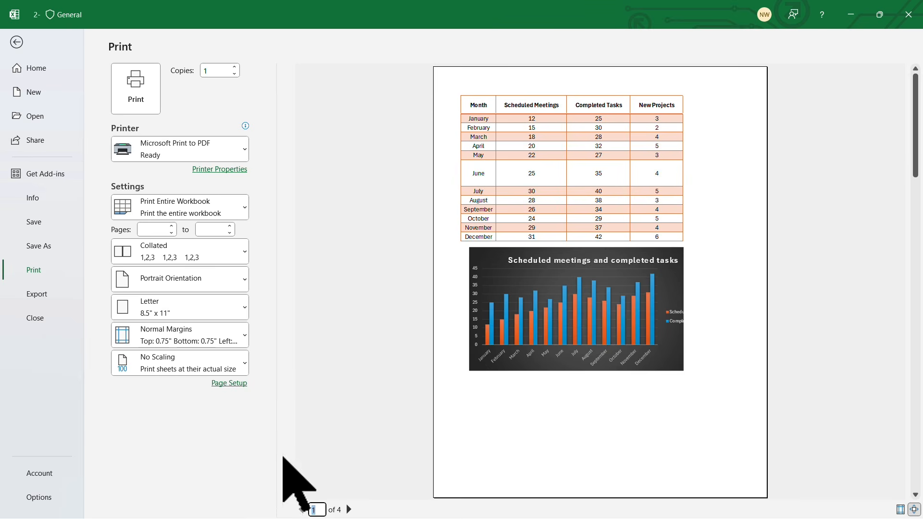
- Set the charts sheet to Fit Sheet on One Page in Landscape Orientation, check the next page and return to the worksheet
{"action": "left_click", "coordinate": [242, 364]}
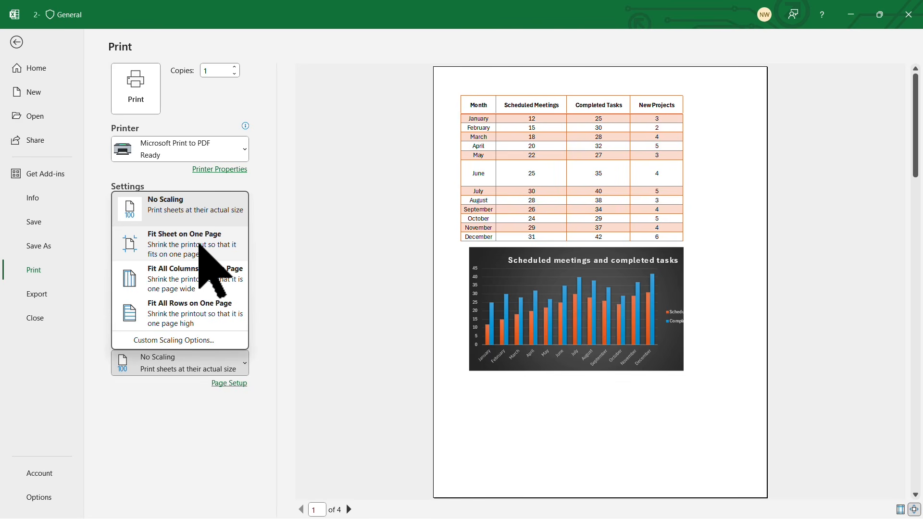
{"action": "left_click", "coordinate": [201, 250]}
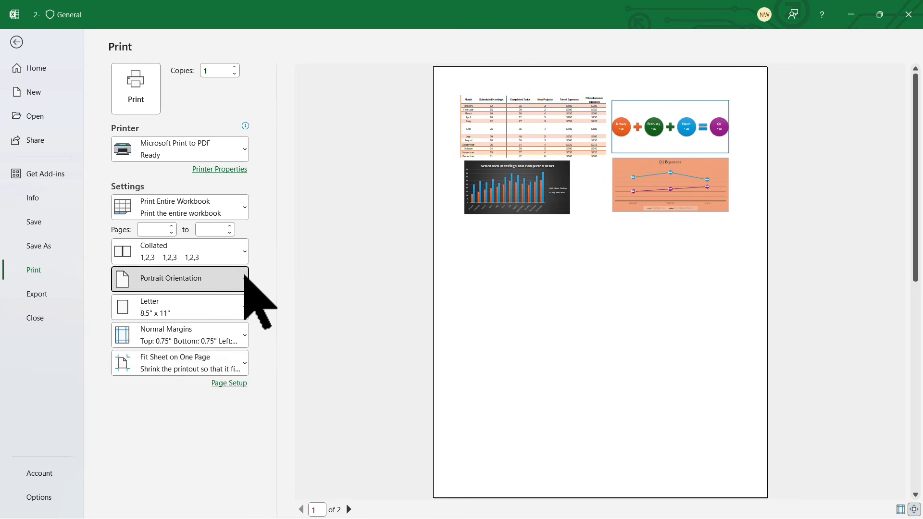
{"action": "left_click", "coordinate": [245, 278]}
{"action": "left_click", "coordinate": [204, 333]}
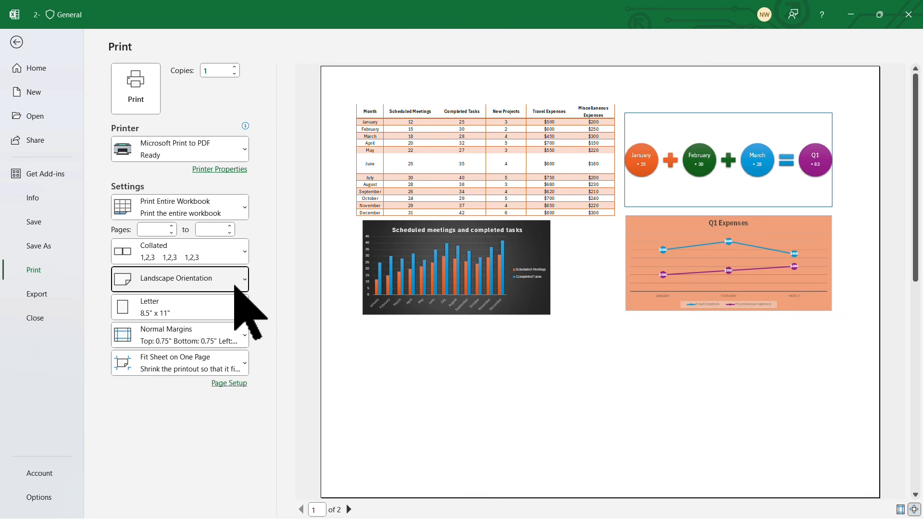
{"action": "left_click", "coordinate": [349, 509]}
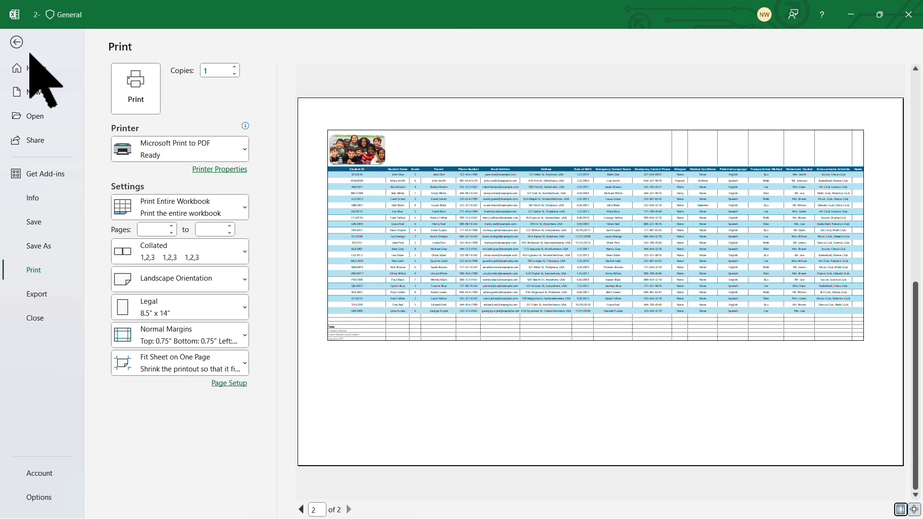
{"action": "left_click", "coordinate": [16, 44]}
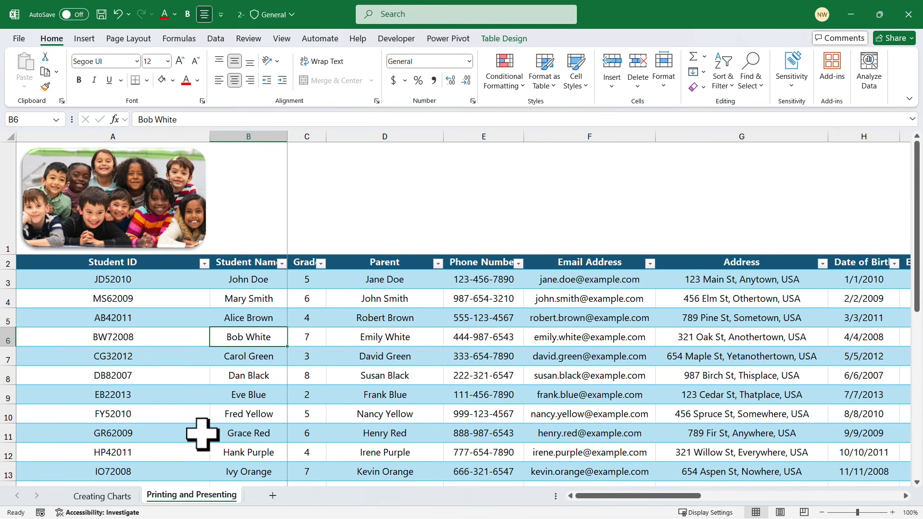
- Narrow the Emergency Contact Name column and increase the height of header row 2 so its title wraps onto two lines
{"action": "left_click", "coordinate": [154, 263]}
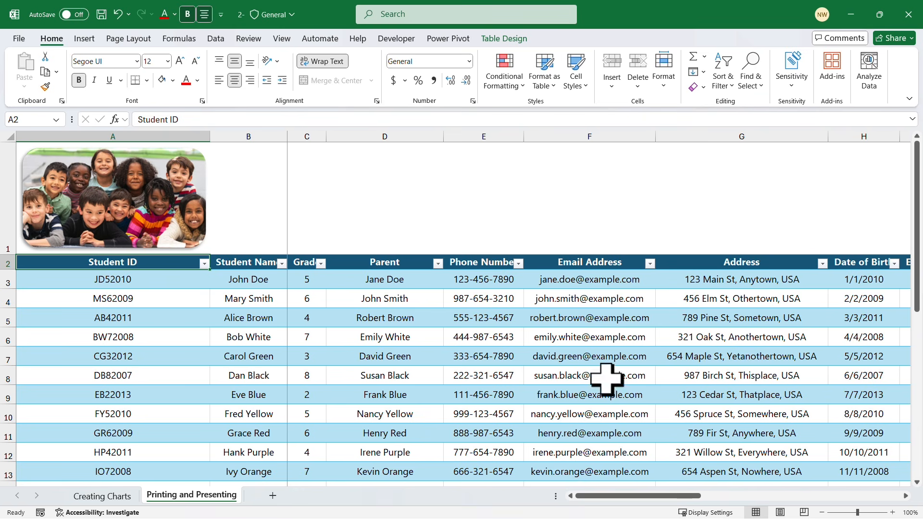
{"action": "left_click_drag", "start_coordinate": [629, 494], "coordinate": [664, 494]}
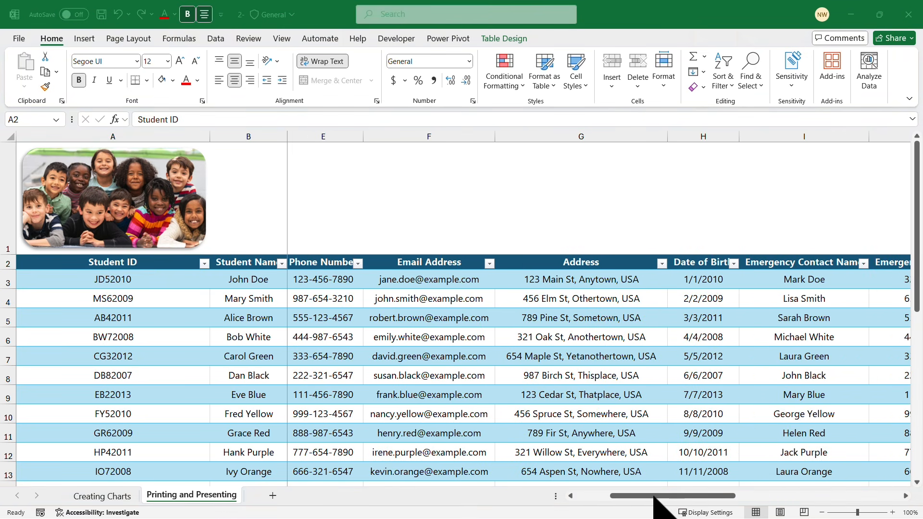
{"action": "left_click_drag", "start_coordinate": [658, 496], "coordinate": [689, 497]}
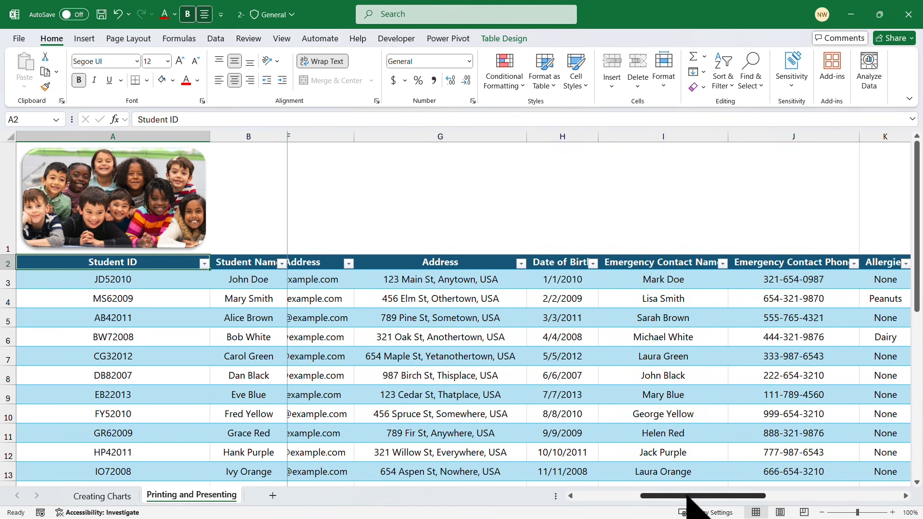
{"action": "left_click", "coordinate": [688, 263]}
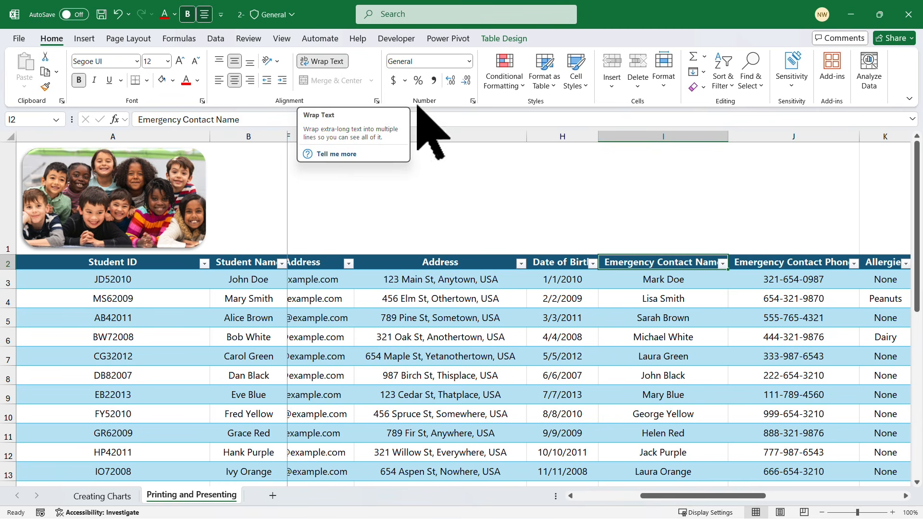
{"action": "left_click_drag", "start_coordinate": [729, 138], "coordinate": [695, 141]}
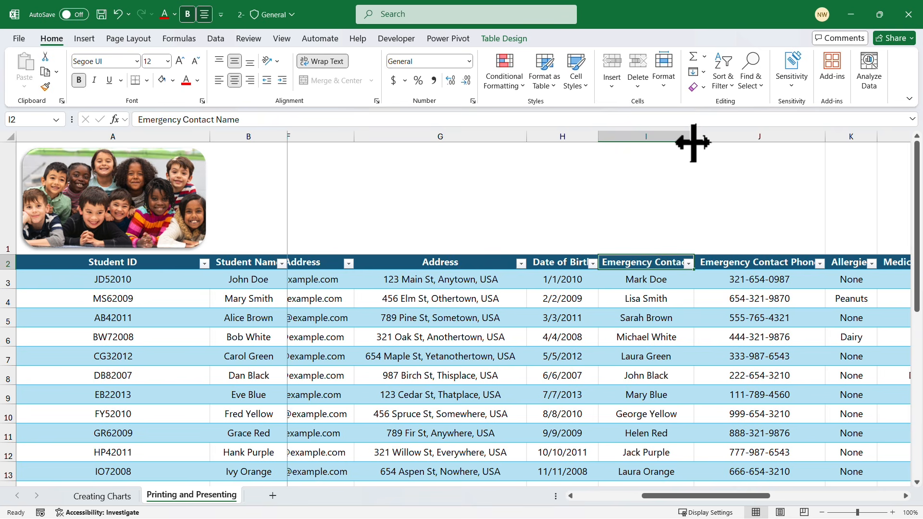
{"action": "left_click_drag", "start_coordinate": [13, 267], "coordinate": [14, 290]}
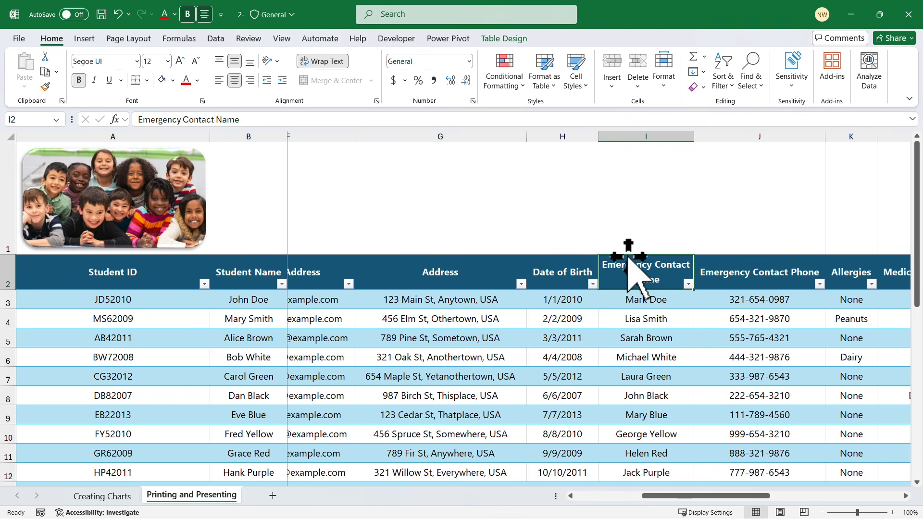
- Narrow the Emergency Contact Phone and Medical Conditions columns so their headings wrap onto two lines
{"action": "scroll", "coordinate": [638, 258], "scroll_direction": "down", "scroll_amount": 3}
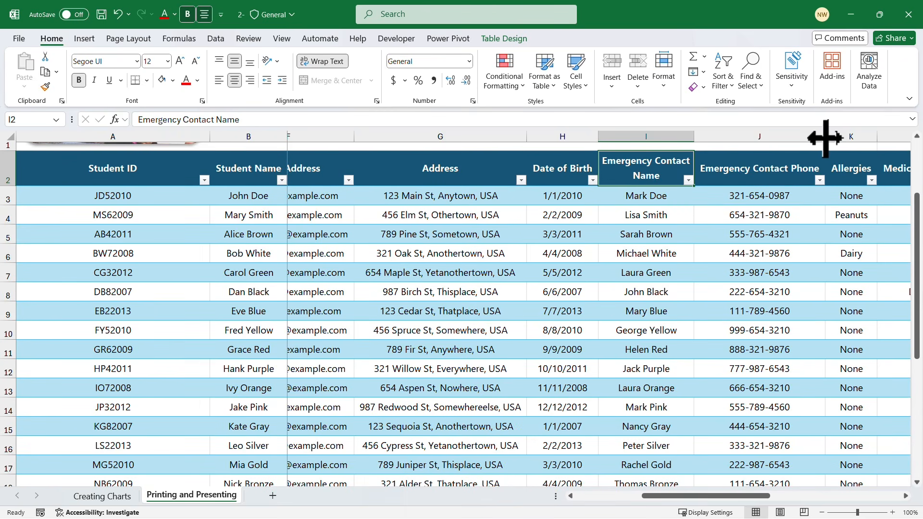
{"action": "left_click_drag", "start_coordinate": [824, 136], "coordinate": [790, 138]}
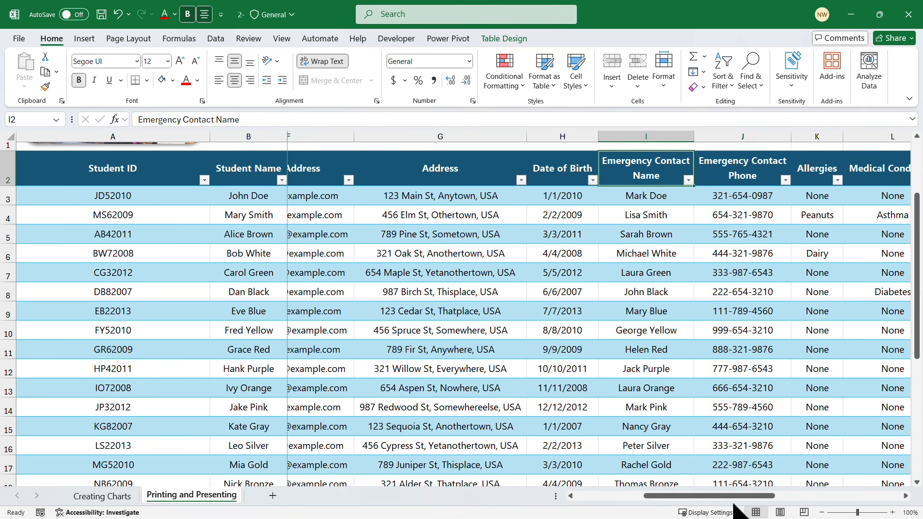
{"action": "left_click_drag", "start_coordinate": [738, 495], "coordinate": [787, 496]}
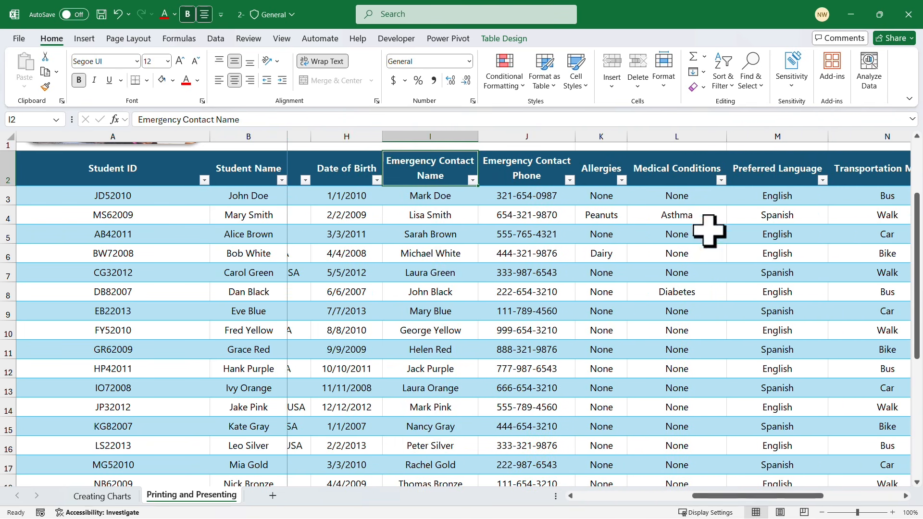
{"action": "left_click_drag", "start_coordinate": [725, 136], "coordinate": [695, 138]}
- Turn off the filter buttons in the student table's header row
{"action": "left_click", "coordinate": [594, 174]}
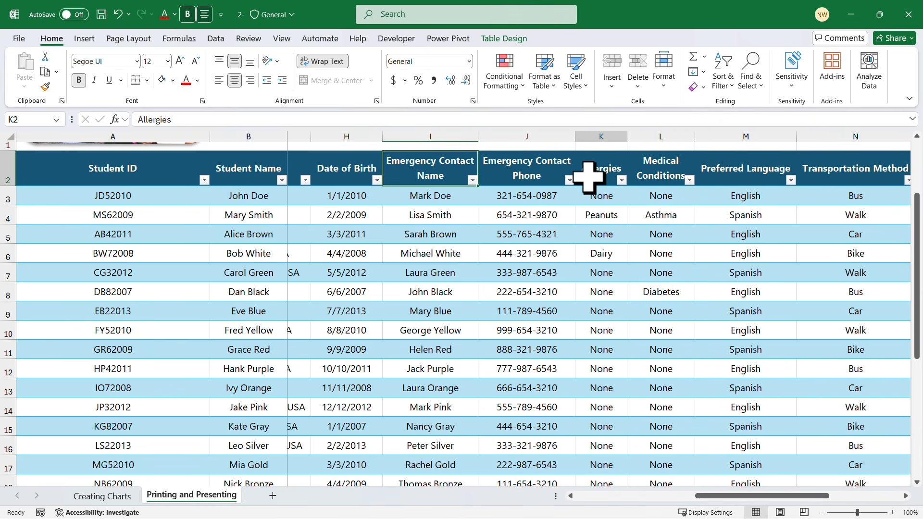
{"action": "left_click", "coordinate": [497, 36]}
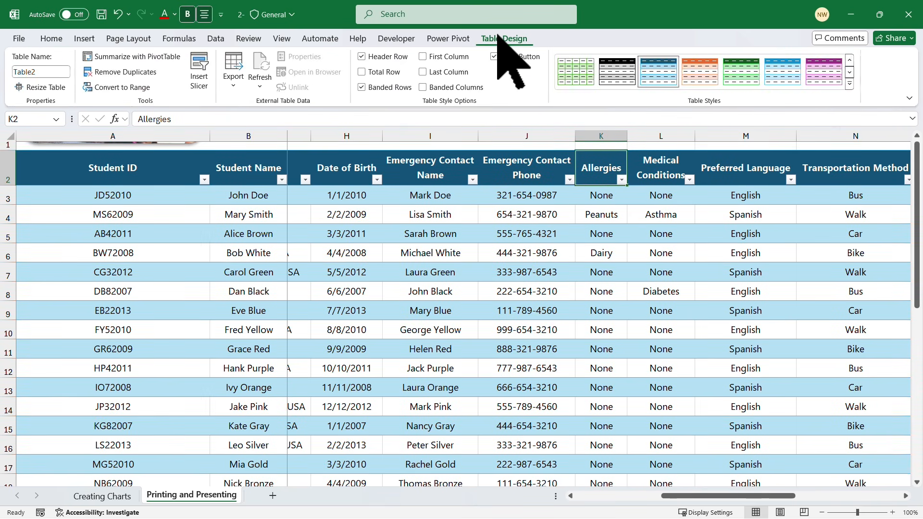
{"action": "left_click", "coordinate": [494, 57]}
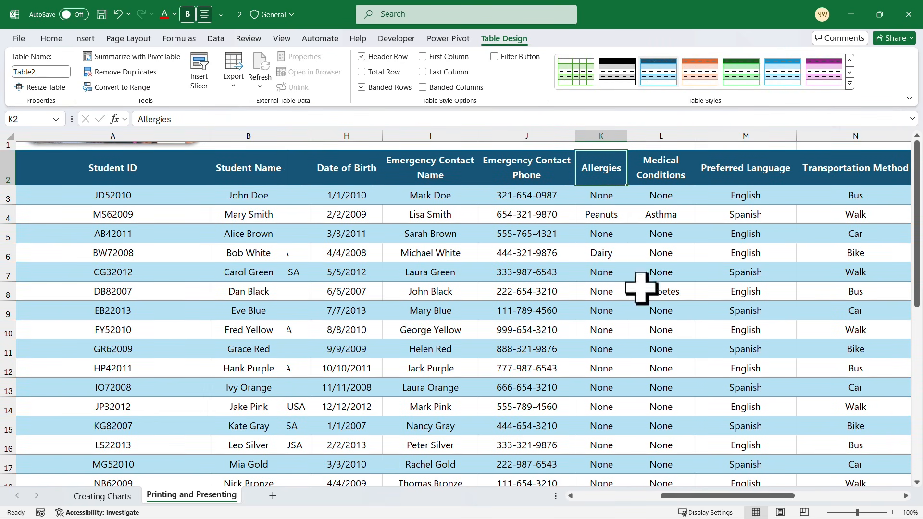
- Narrow the Preferred Language, Transportation Method and Homeroom Teacher columns so their headings wrap onto two lines
{"action": "left_click", "coordinate": [758, 168]}
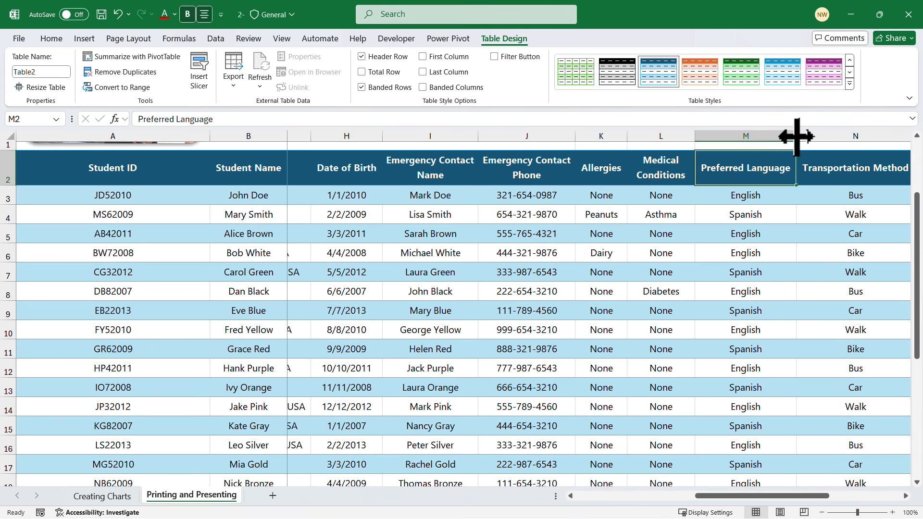
{"action": "left_click_drag", "start_coordinate": [795, 137], "coordinate": [770, 137]}
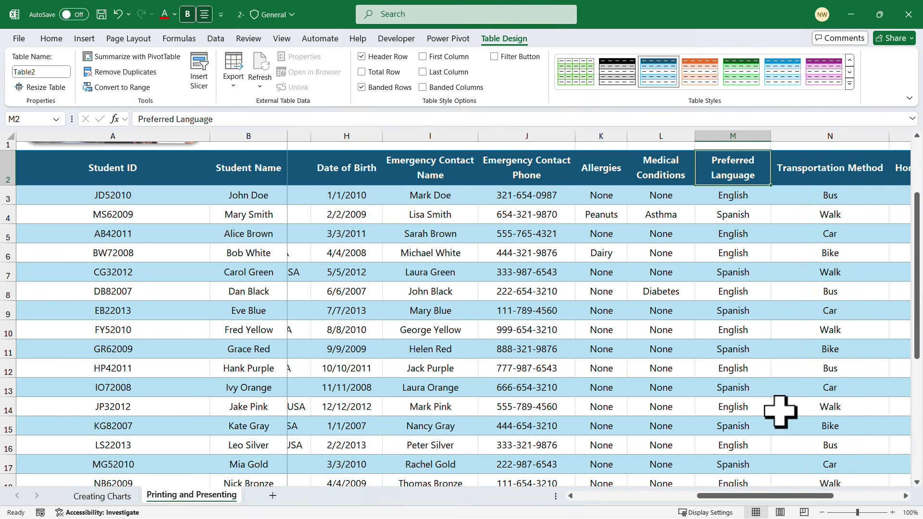
{"action": "left_click_drag", "start_coordinate": [780, 495], "coordinate": [818, 494]}
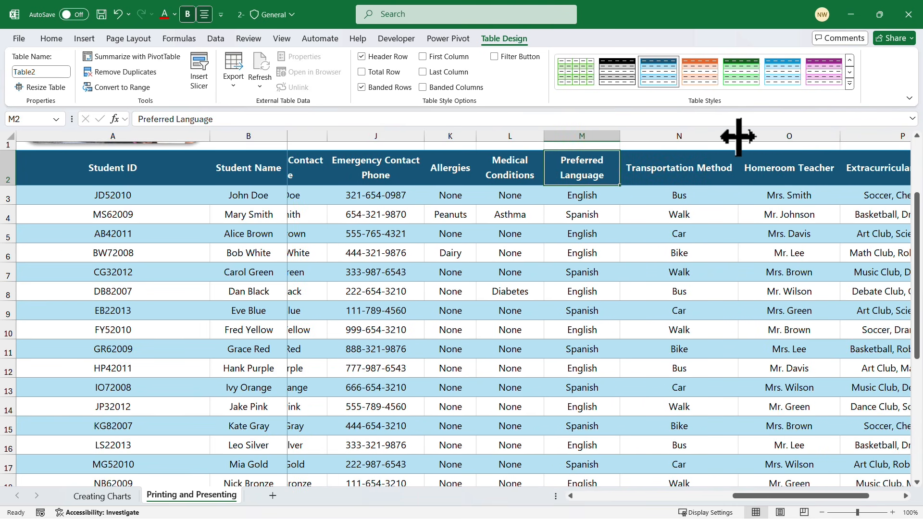
{"action": "left_click_drag", "start_coordinate": [737, 136], "coordinate": [703, 136]}
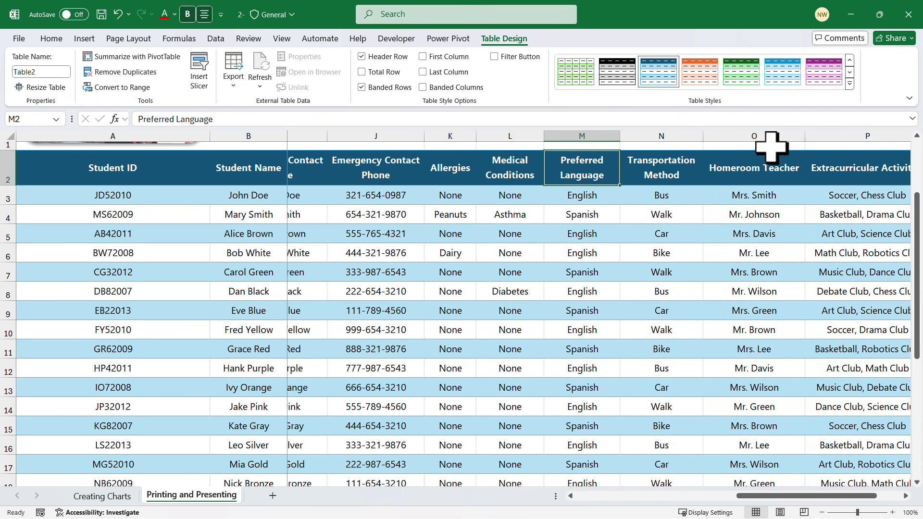
{"action": "left_click_drag", "start_coordinate": [802, 135], "coordinate": [768, 136]}
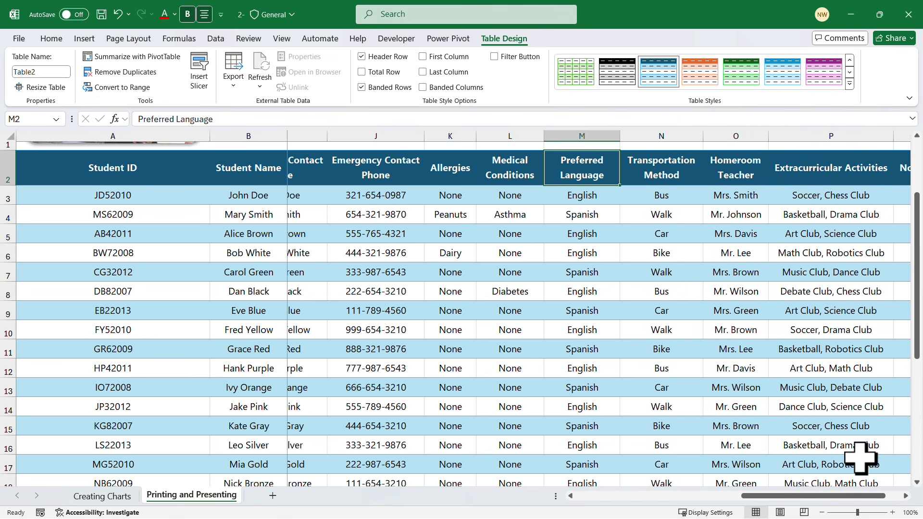
- Autofit the width of the Parent column to its contents
{"action": "left_click_drag", "start_coordinate": [847, 496], "coordinate": [682, 484]}
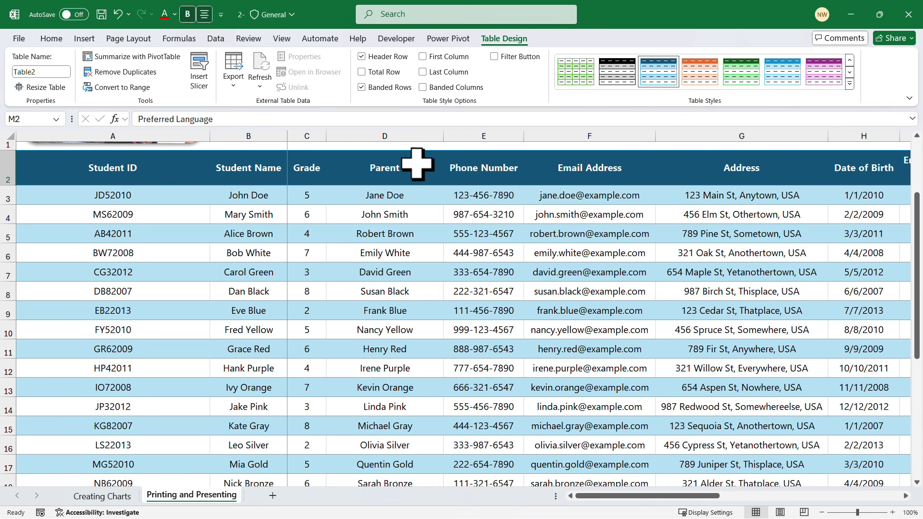
{"action": "double_click", "coordinate": [443, 135]}
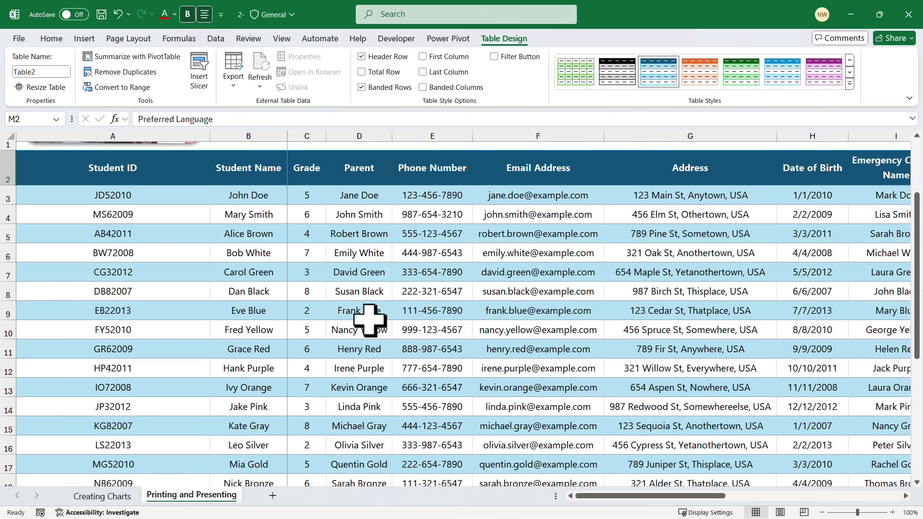
{"action": "left_click", "coordinate": [200, 199]}
- Return to the print settings and set the printout to Print Active Sheets
{"action": "left_click", "coordinate": [19, 38]}
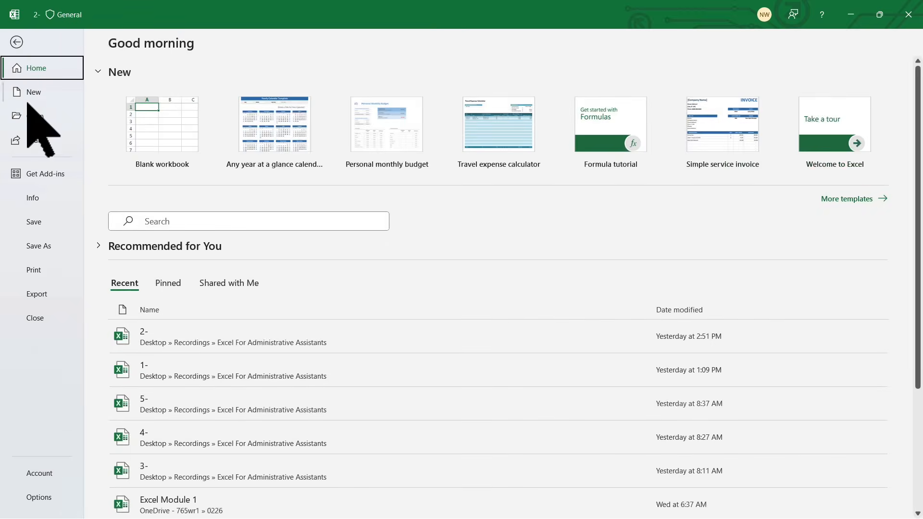
{"action": "left_click", "coordinate": [42, 269]}
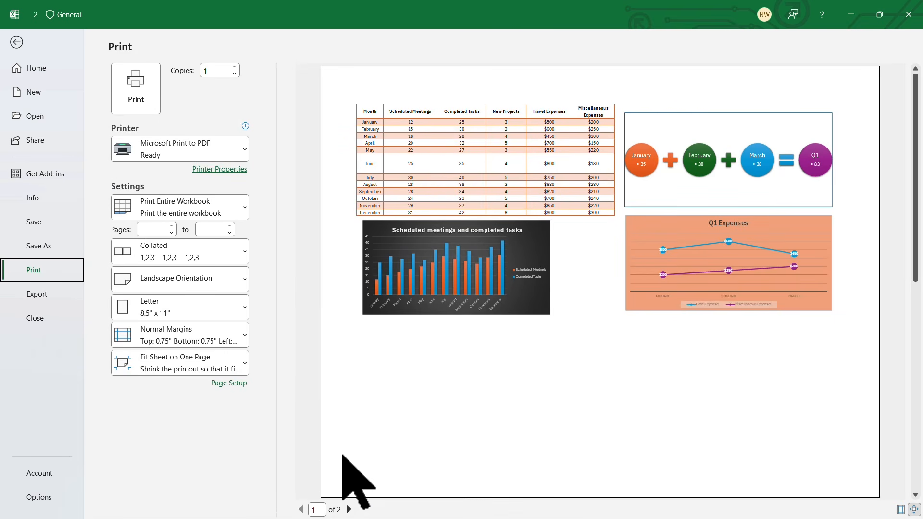
{"action": "left_click", "coordinate": [242, 208]}
{"action": "left_click", "coordinate": [203, 235]}
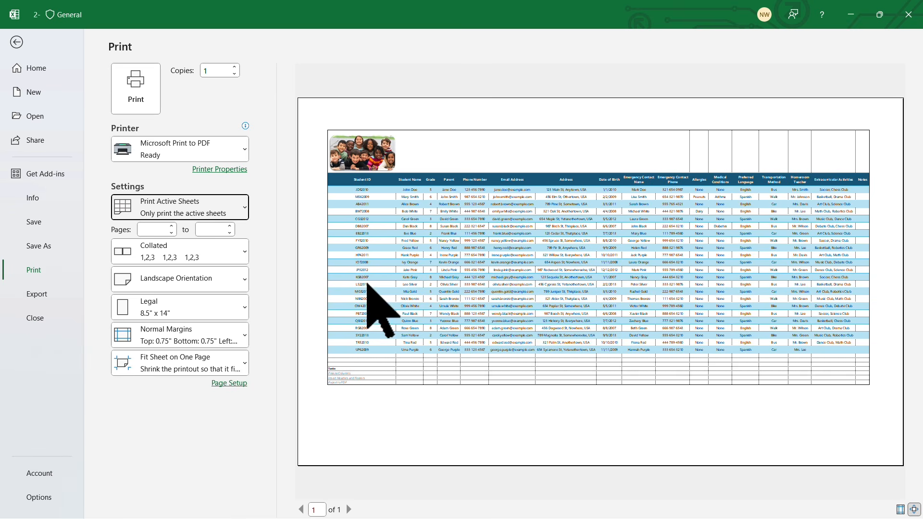
- Open the sheet's header and footer page setup and look through the preset headers and footers
{"action": "left_click", "coordinate": [234, 383]}
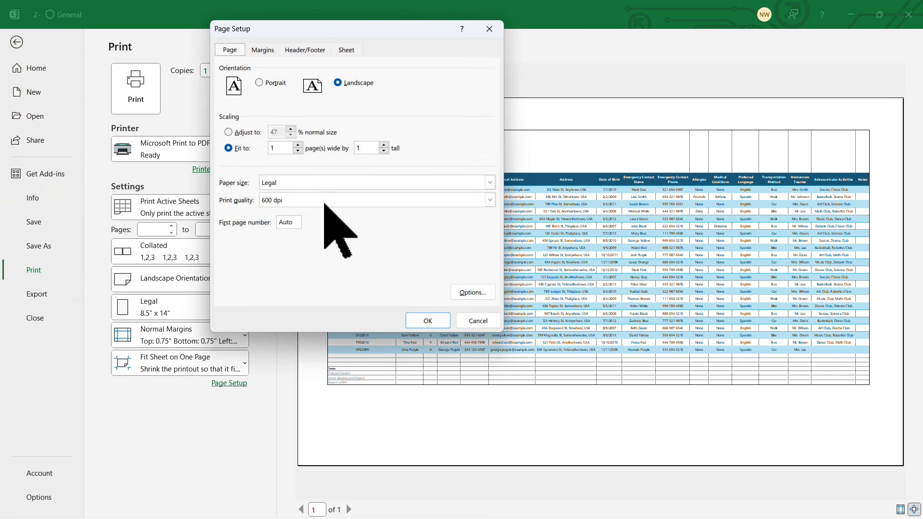
{"action": "left_click", "coordinate": [311, 52]}
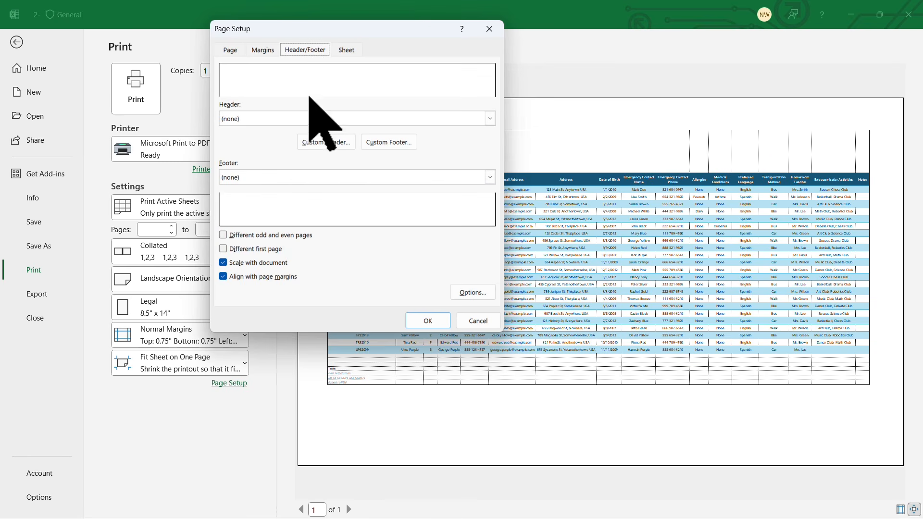
{"action": "left_click", "coordinate": [490, 118]}
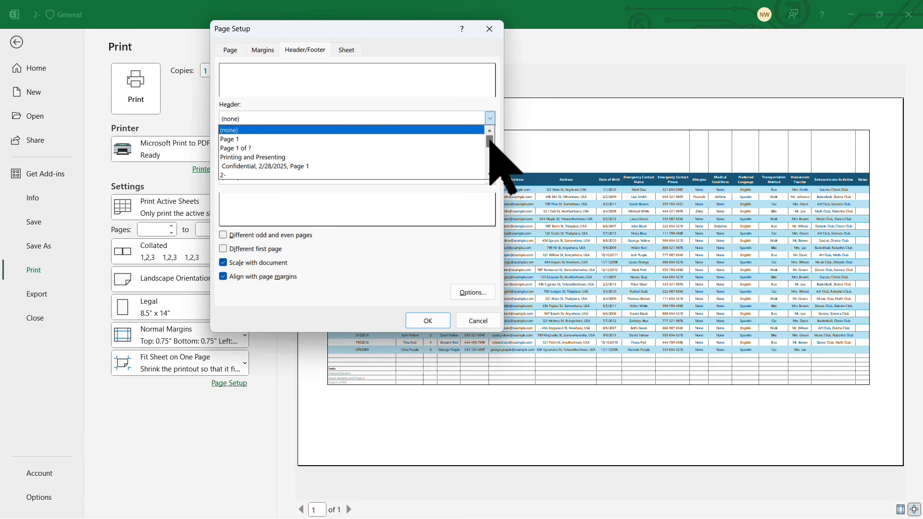
{"action": "mouse_move", "coordinate": [489, 140]}
{"action": "left_mouse_down"}
{"action": "mouse_move", "coordinate": [489, 167]}
{"action": "mouse_move", "coordinate": [489, 136]}
{"action": "left_mouse_up"}
{"action": "left_click", "coordinate": [496, 92]}
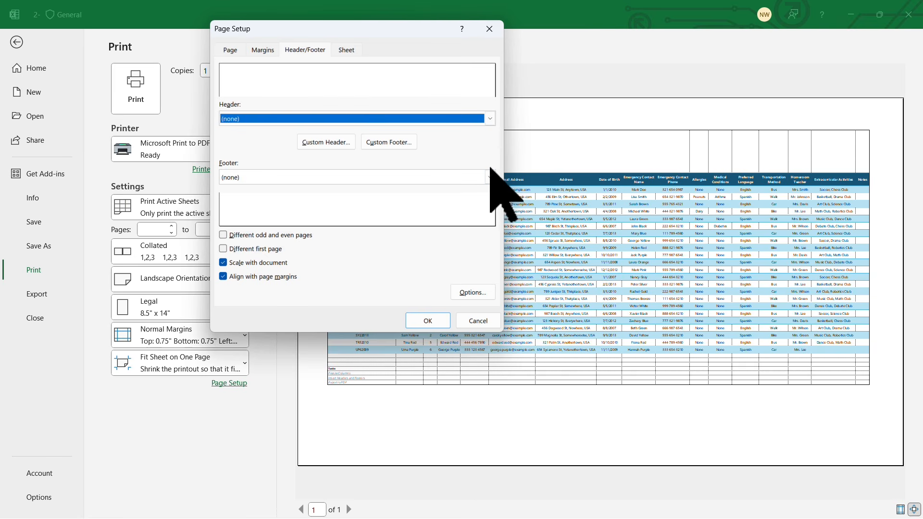
{"action": "left_click", "coordinate": [490, 177]}
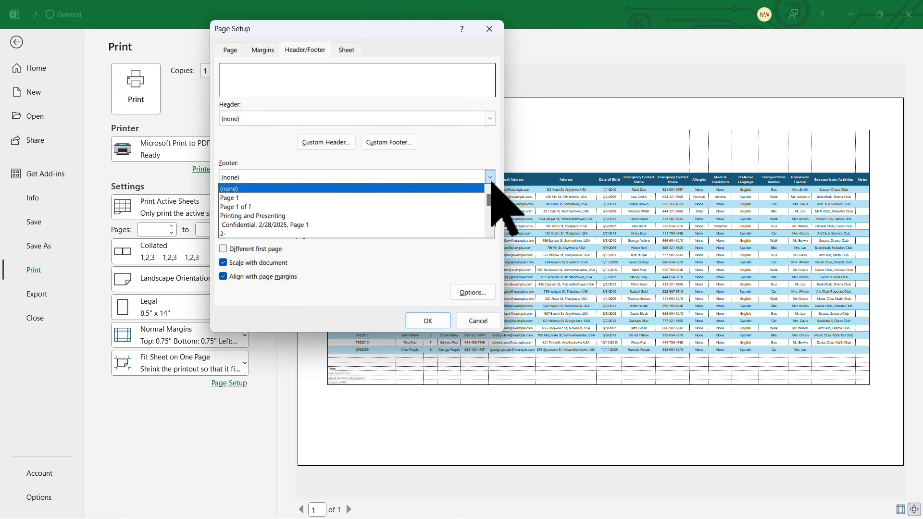
{"action": "left_click_drag", "start_coordinate": [491, 198], "coordinate": [490, 176]}
{"action": "left_click", "coordinate": [493, 154]}
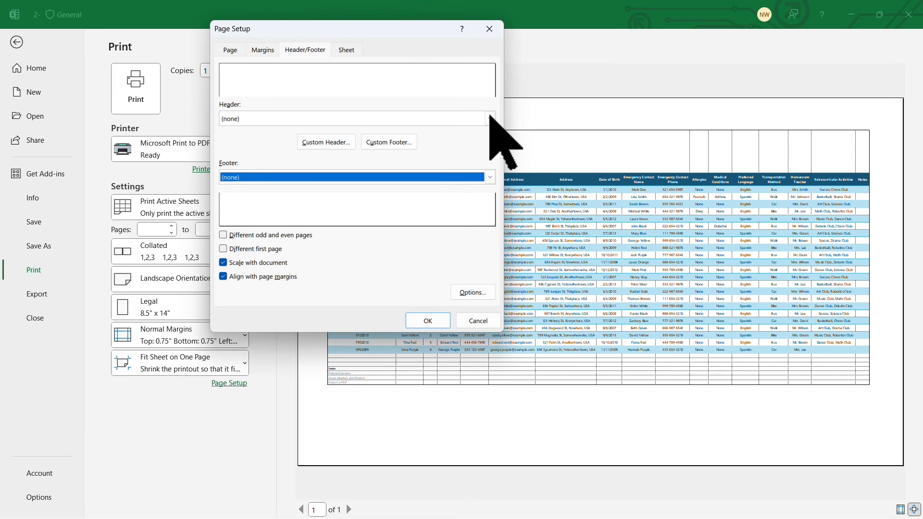
- Set the printed header to the preset "Printing and Presenting" and the footer to "Page 1 of ?"
{"action": "left_click", "coordinate": [489, 118]}
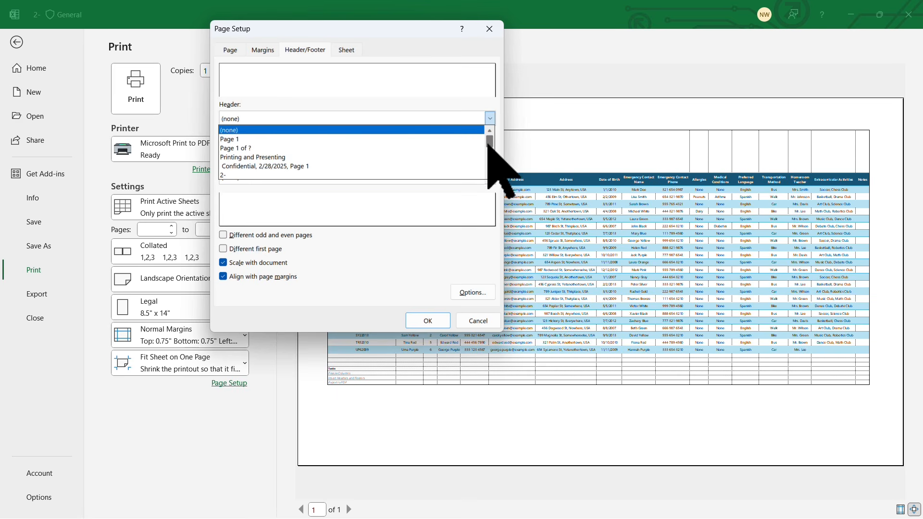
{"action": "scroll", "coordinate": [489, 140], "scroll_direction": "down", "scroll_amount": 1}
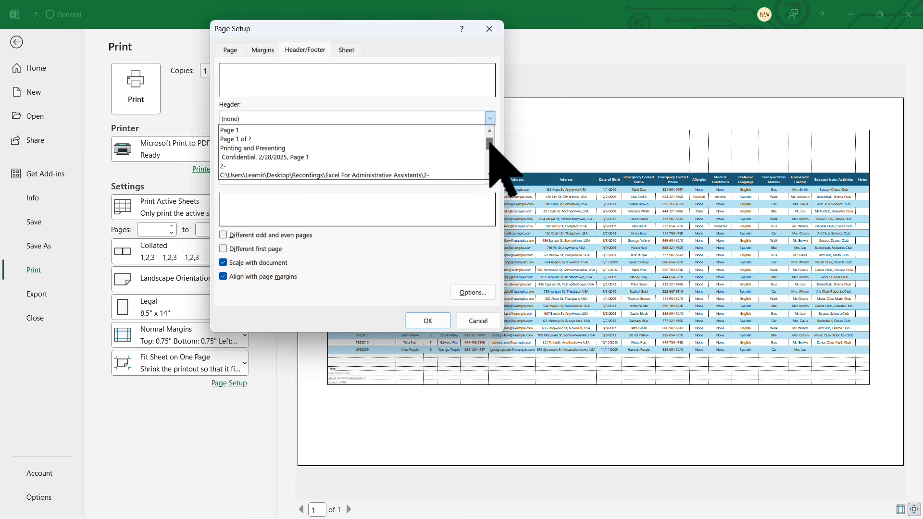
{"action": "mouse_move", "coordinate": [489, 143]}
{"action": "left_mouse_down"}
{"action": "mouse_move", "coordinate": [489, 162]}
{"action": "mouse_move", "coordinate": [489, 150]}
{"action": "left_mouse_up"}
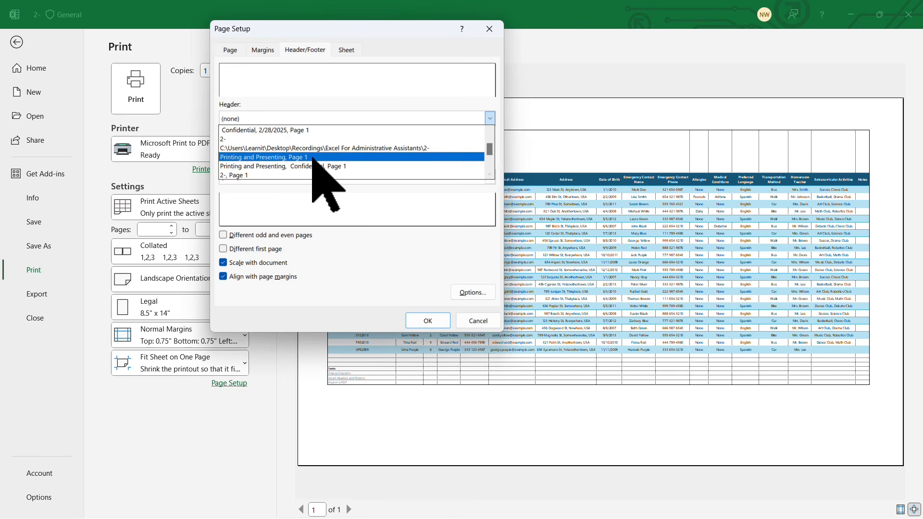
{"action": "scroll", "coordinate": [491, 147], "scroll_direction": "up", "scroll_amount": 2}
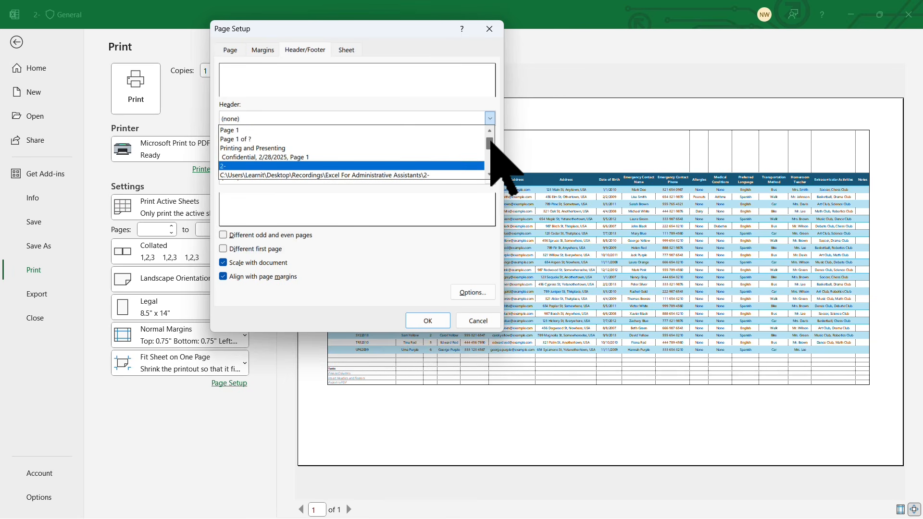
{"action": "left_click", "coordinate": [330, 147]}
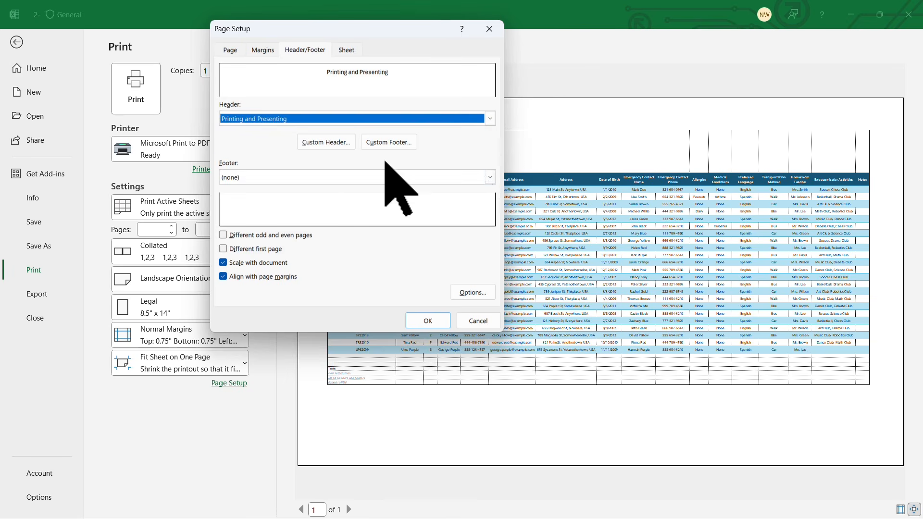
{"action": "left_click", "coordinate": [490, 177]}
{"action": "left_click", "coordinate": [248, 207]}
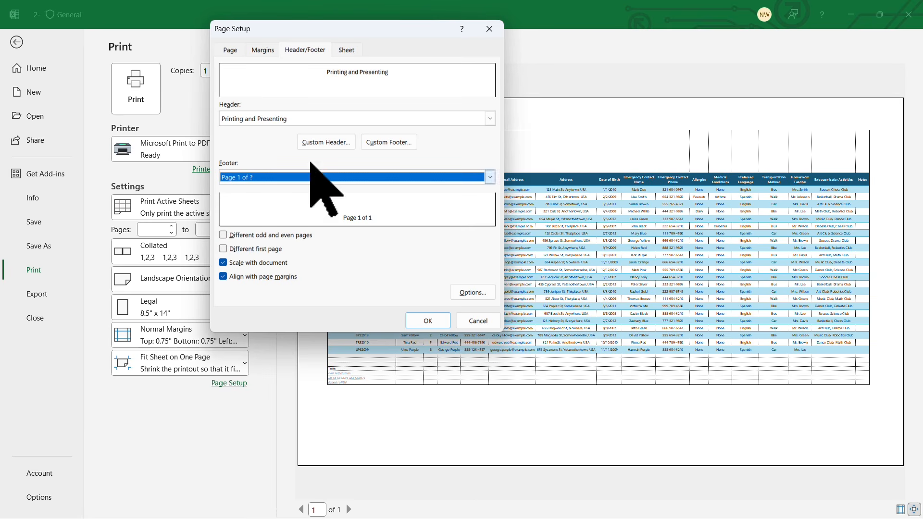
- Turn off gridline printing in the sheet's page setup and apply the header and footer settings
{"action": "left_click", "coordinate": [346, 50]}
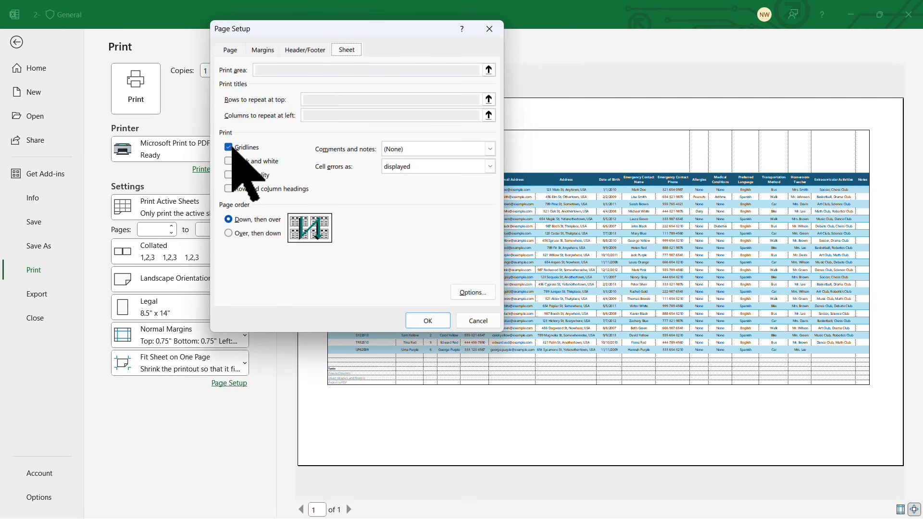
{"action": "left_click", "coordinate": [233, 149]}
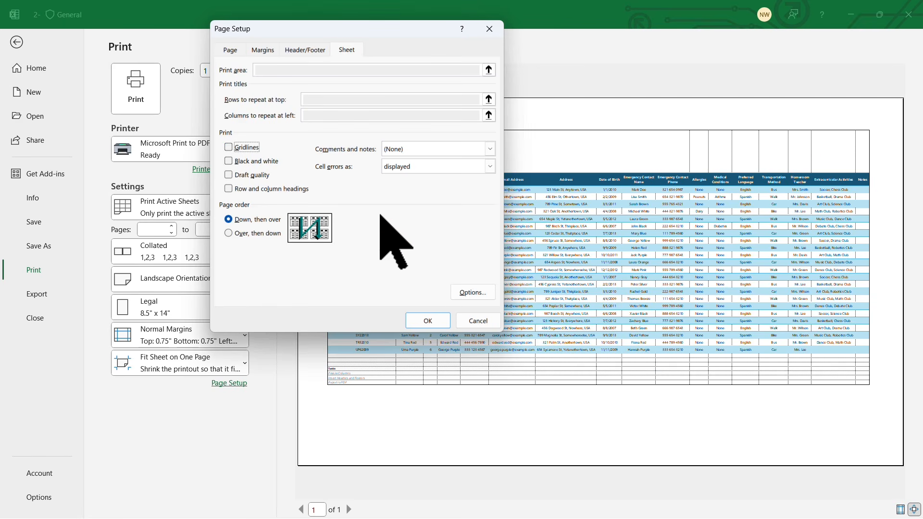
{"action": "left_click", "coordinate": [427, 319]}
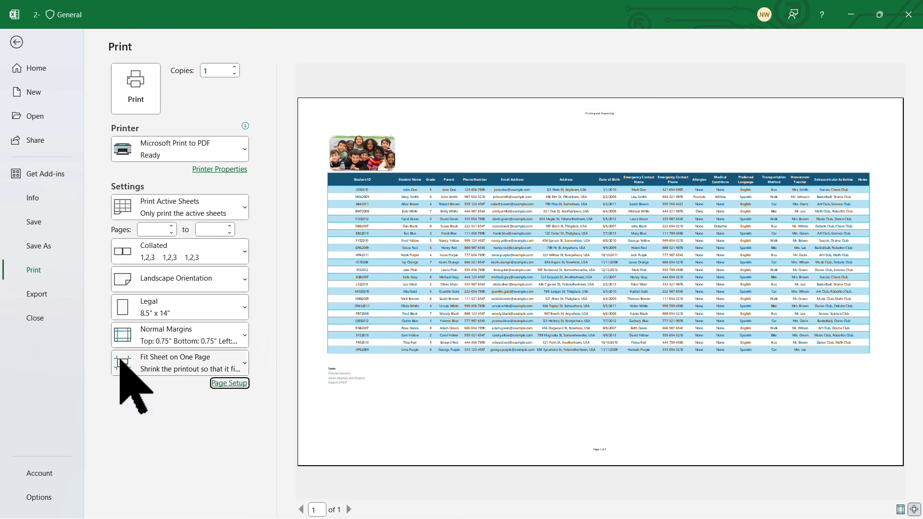
- Export the active sheet as a standard-quality PDF named Contact List, keeping all pages and opening the file after publishing
{"action": "left_click", "coordinate": [46, 295]}
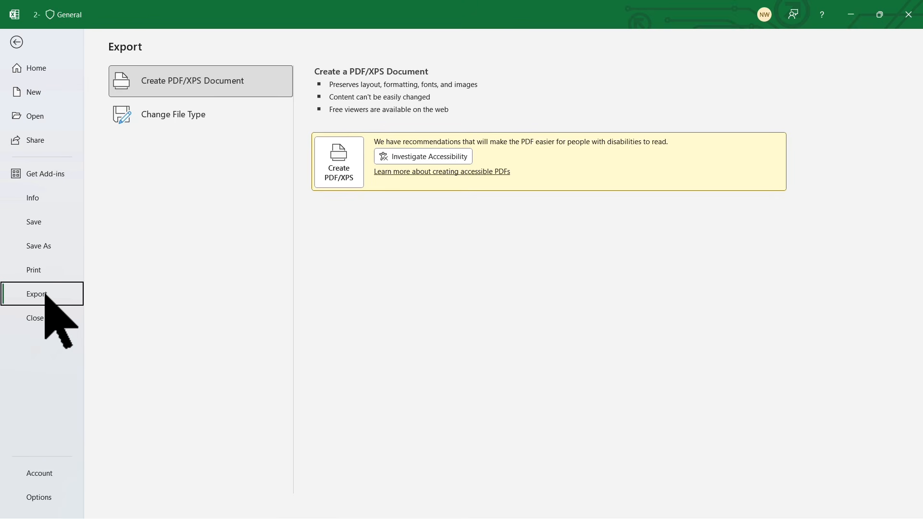
{"action": "left_click", "coordinate": [338, 177]}
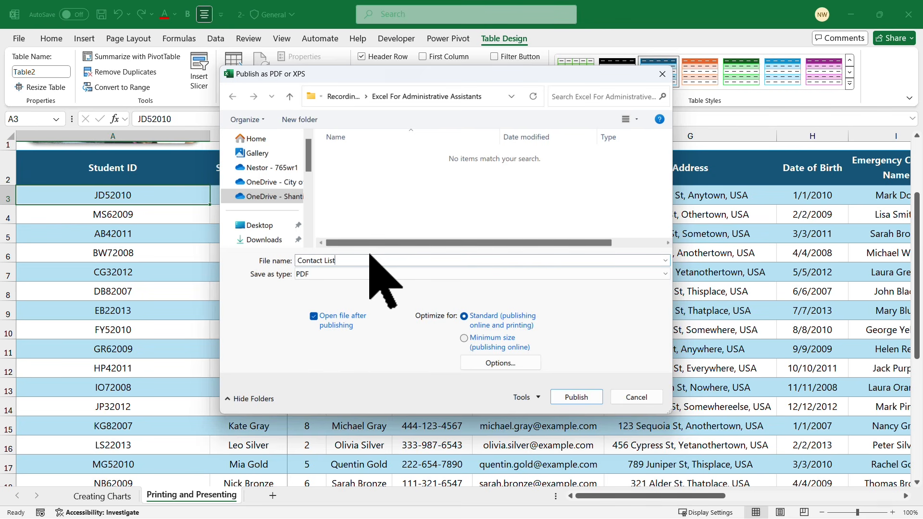
{"action": "left_click", "coordinate": [491, 364]}
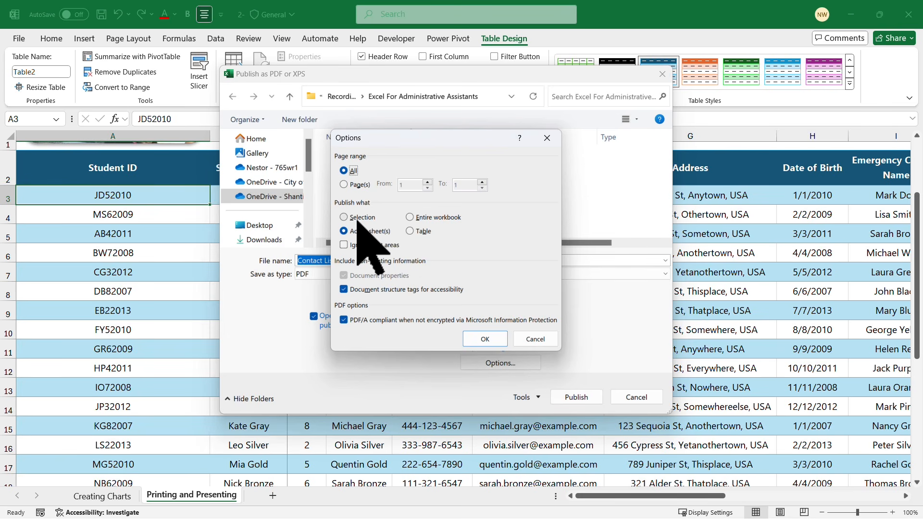
{"action": "left_click", "coordinate": [486, 339]}
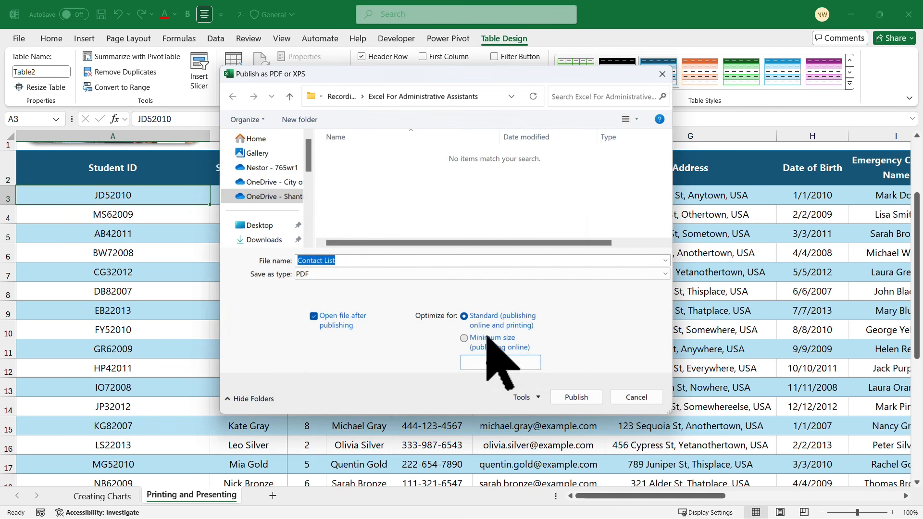
{"action": "left_click", "coordinate": [583, 399]}
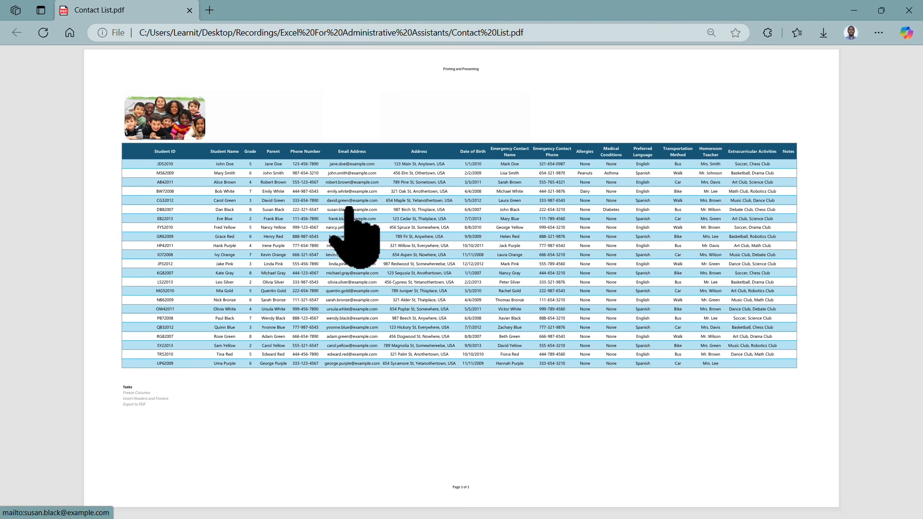
- Check the exported Contact List PDF at page width and closer up, including its header and table columns, and close it
{"action": "mouse_move", "coordinate": [496, 49]}
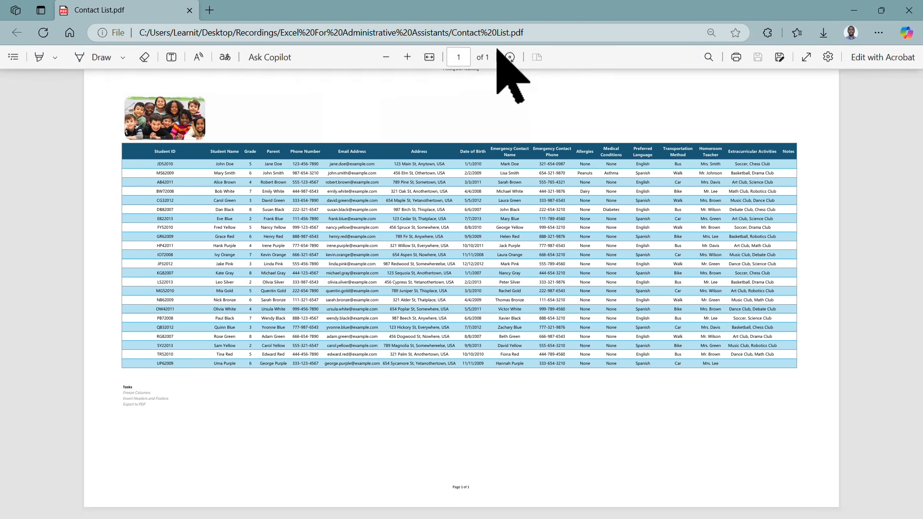
{"action": "left_click", "coordinate": [429, 58]}
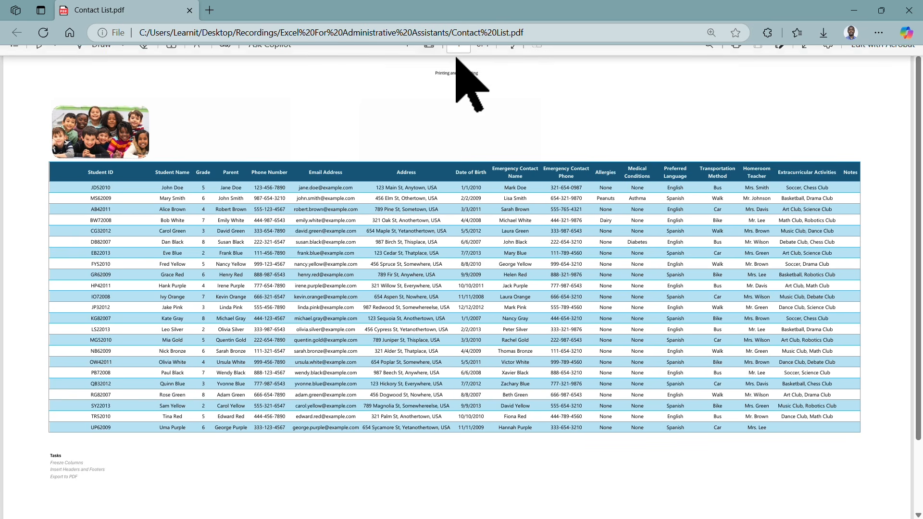
{"action": "left_click", "coordinate": [407, 57]}
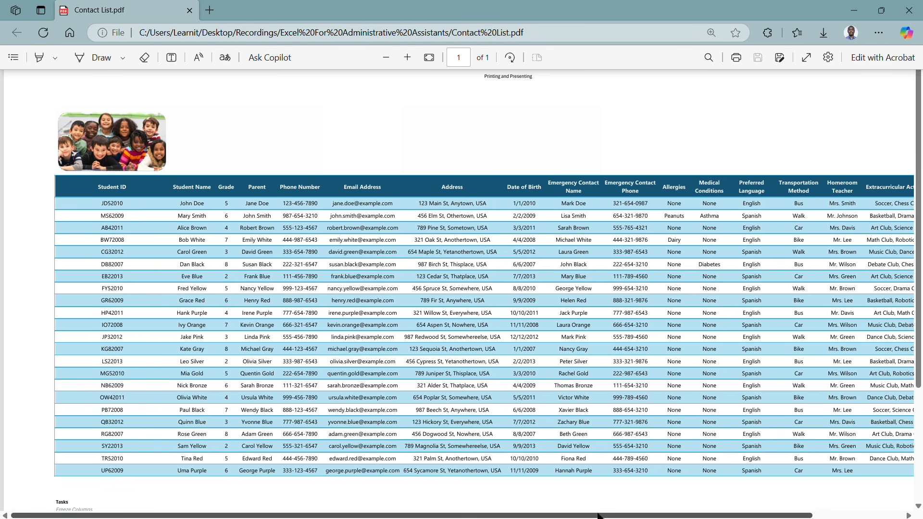
{"action": "left_click_drag", "start_coordinate": [599, 515], "coordinate": [629, 516]}
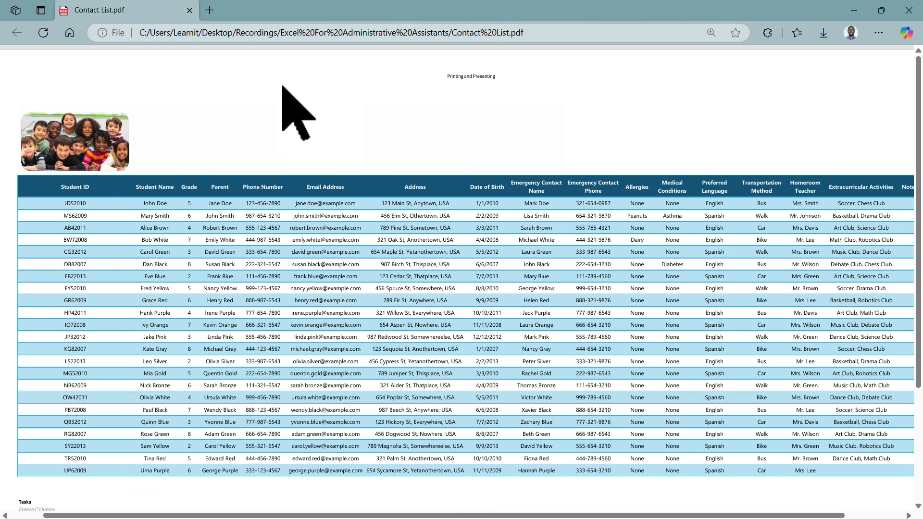
{"action": "left_click", "coordinate": [190, 10]}
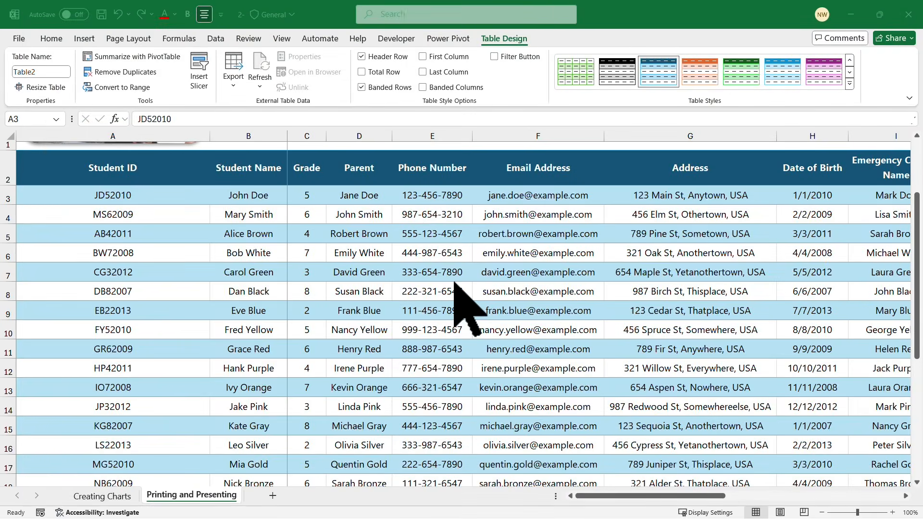
- Return to the top of the student table and reopen the sheet's print settings
{"action": "scroll", "coordinate": [455, 281], "scroll_direction": "up", "scroll_amount": 3}
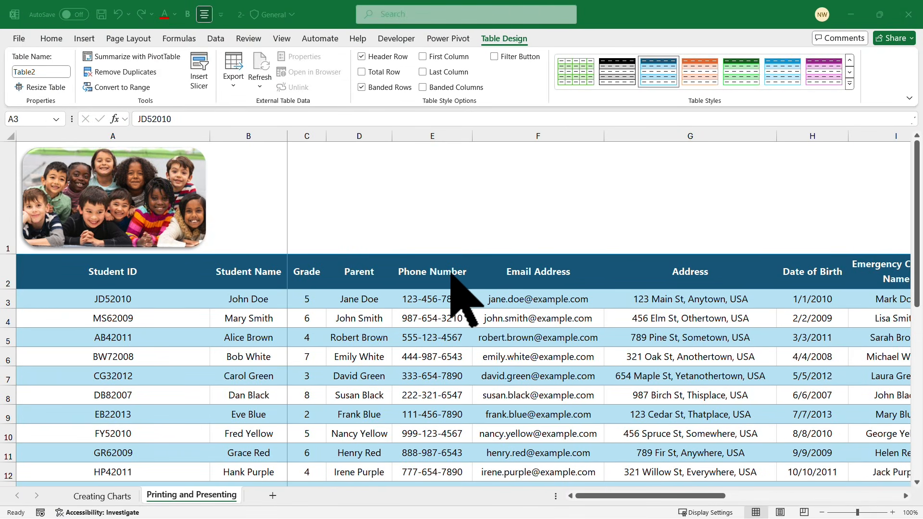
{"action": "left_click", "coordinate": [432, 301]}
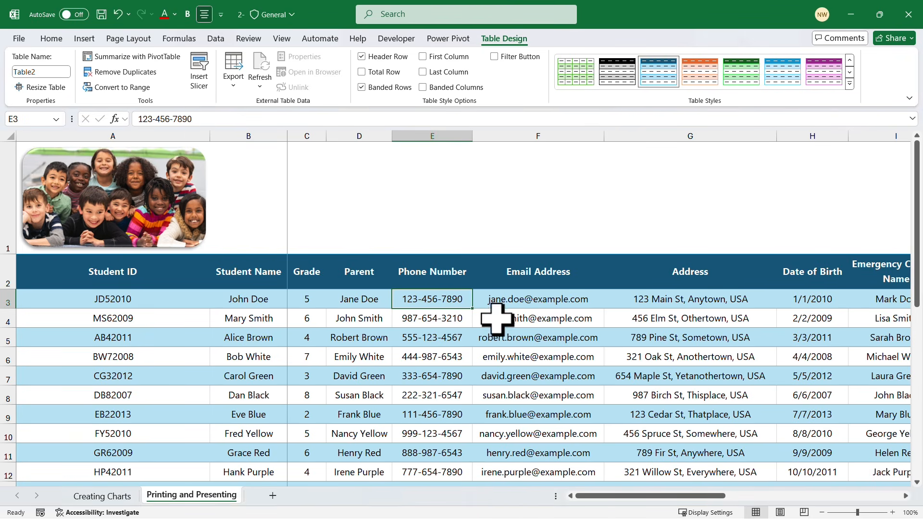
{"action": "left_click", "coordinate": [19, 38]}
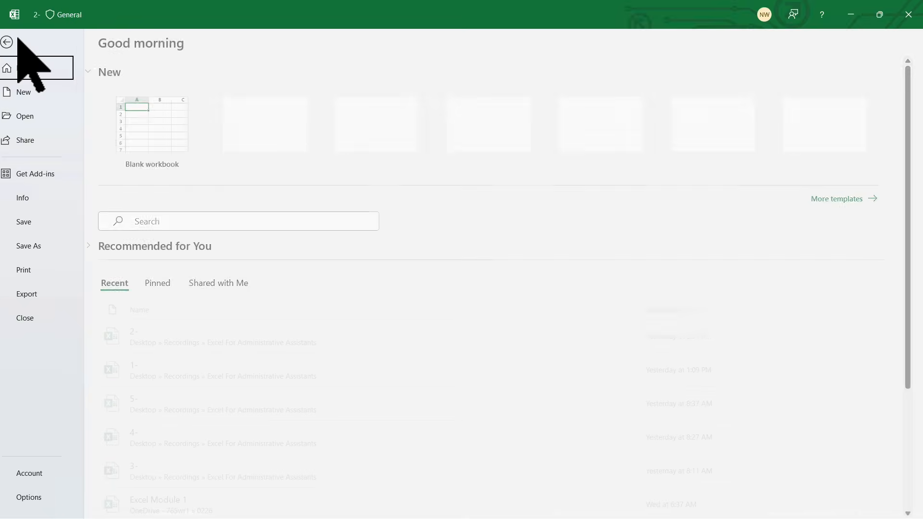
{"action": "left_click", "coordinate": [38, 271]}
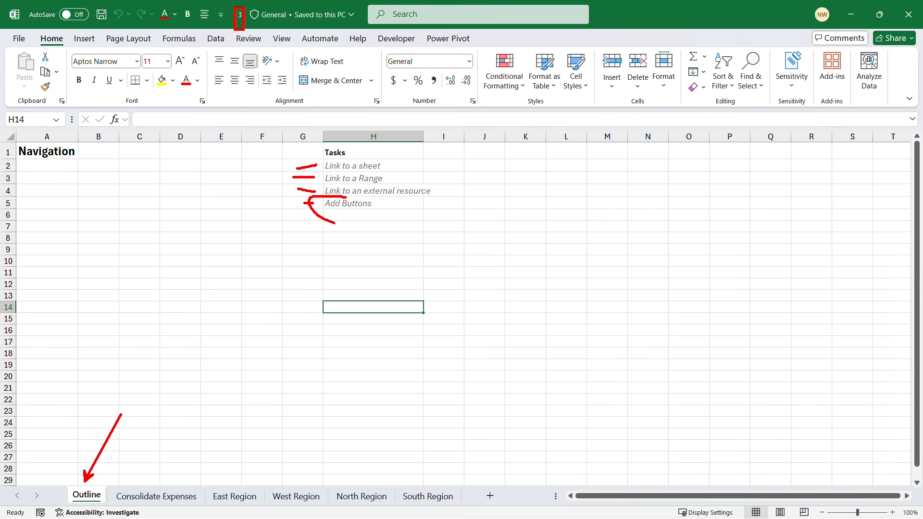
{"action": "left_click_drag", "start_coordinate": [334, 223], "coordinate": [446, 200]}
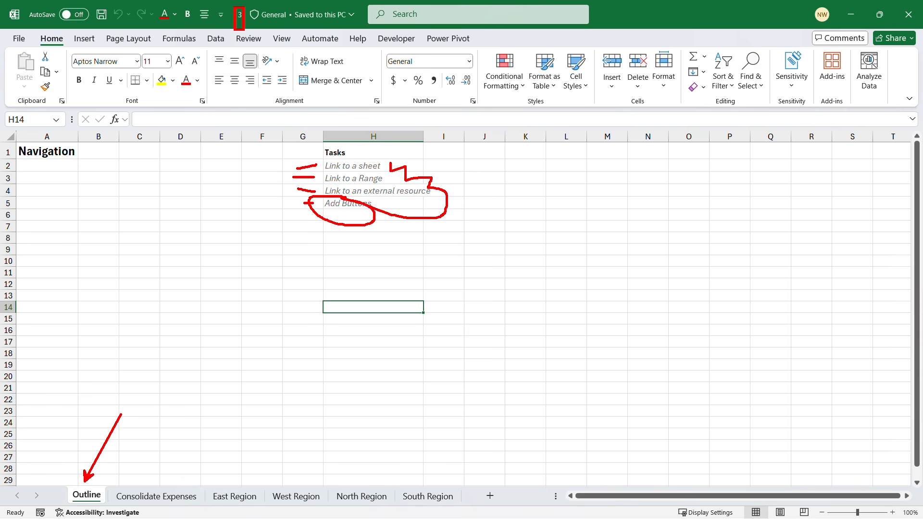
{"action": "key", "text": "Escape"}
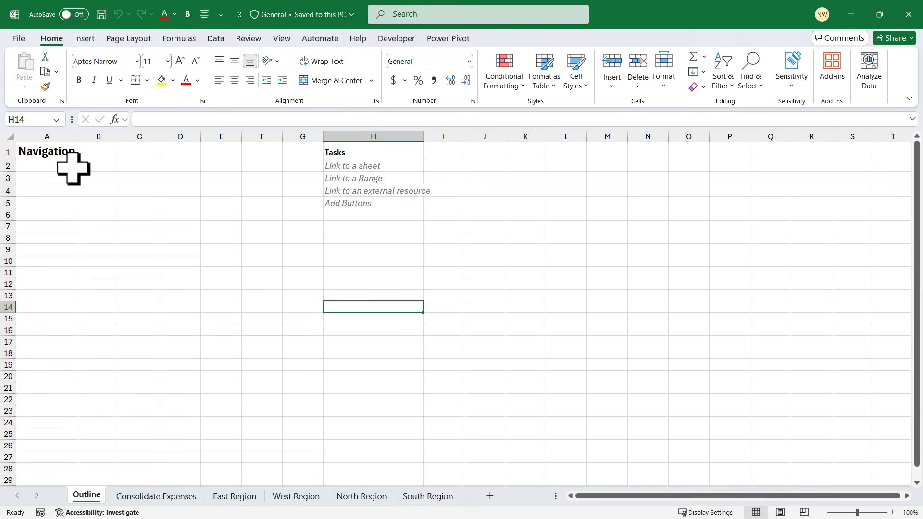
- Start inserting a link in cell A3 under the Navigation heading on the Outline sheet
{"action": "left_click", "coordinate": [60, 180]}
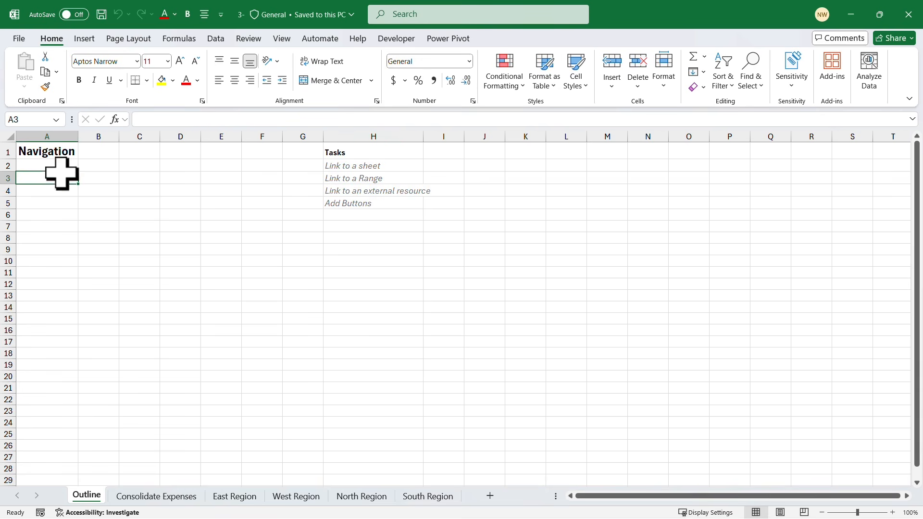
{"action": "left_click", "coordinate": [82, 39]}
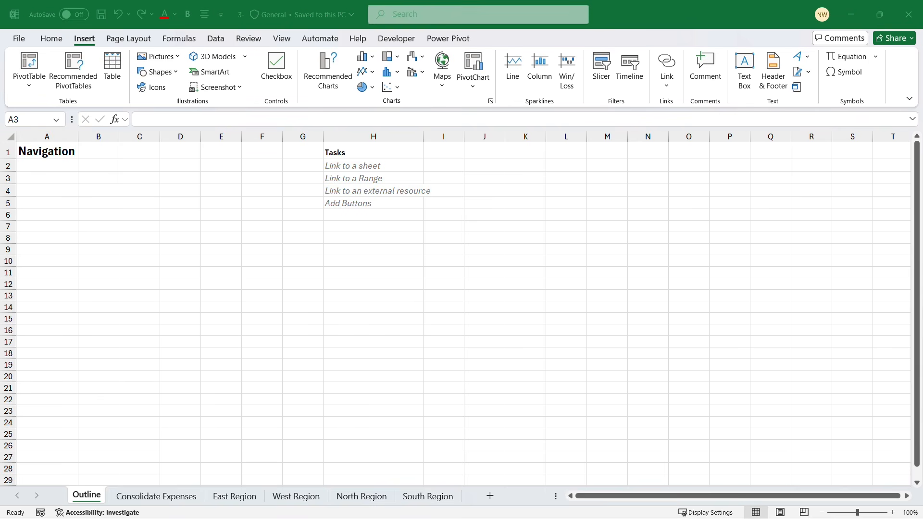
- Draw a rounded rectangle about 1.72" wide and 0.97" high below the Navigation heading and label it "Go to the East Region"
{"action": "left_click", "coordinate": [176, 71]}
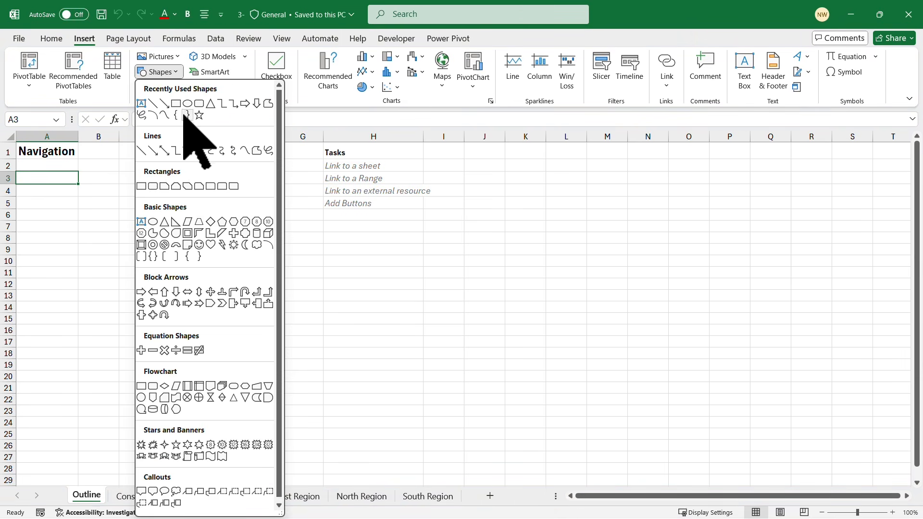
{"action": "left_click", "coordinate": [153, 186]}
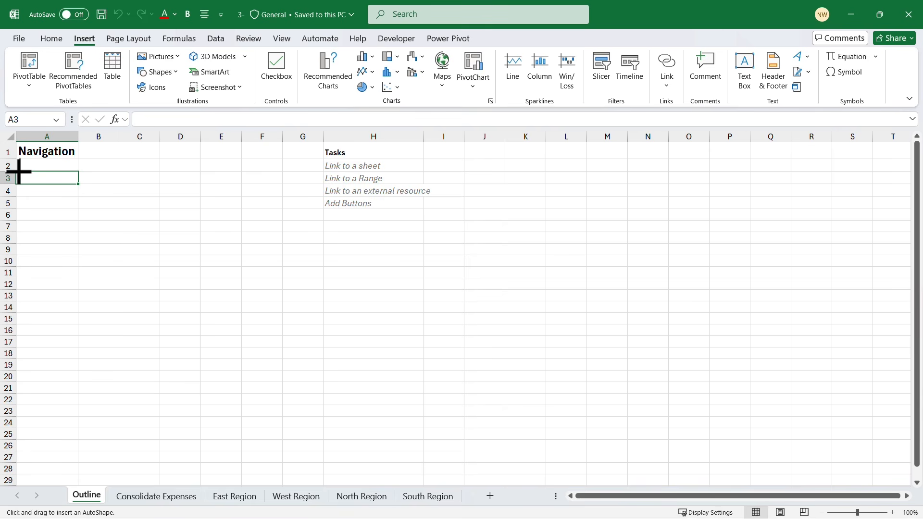
{"action": "left_click_drag", "start_coordinate": [18, 170], "coordinate": [117, 227]}
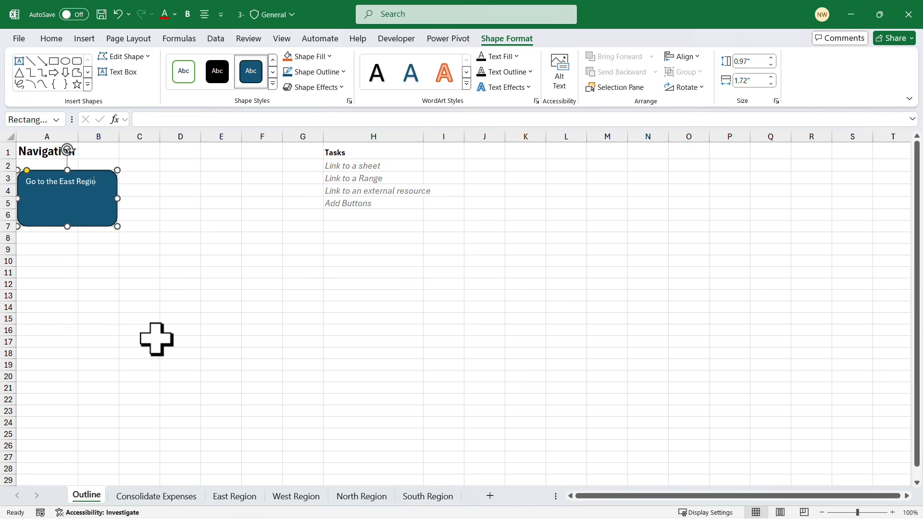
- Format the rounded rectangle's label at font size 16, centered and bold
{"action": "triple_click", "coordinate": [74, 182]}
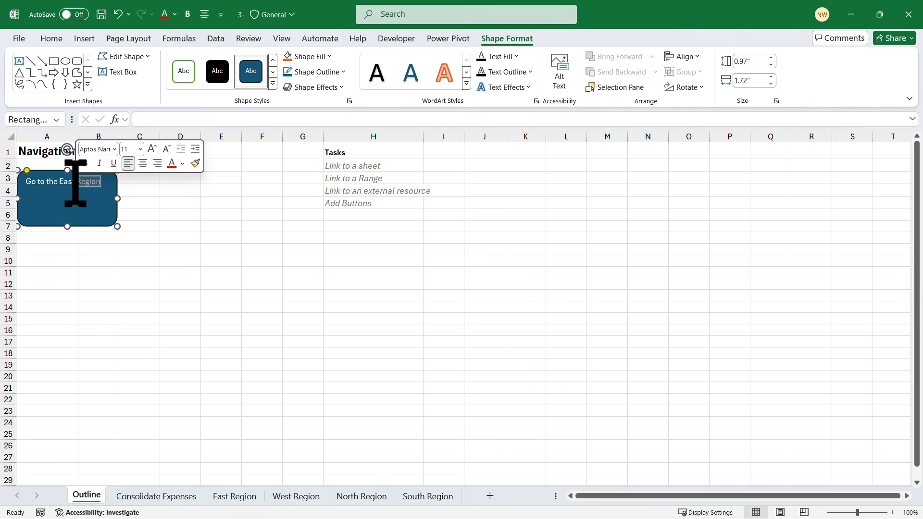
{"action": "left_click", "coordinate": [152, 149]}
{"action": "left_click", "coordinate": [152, 149]}
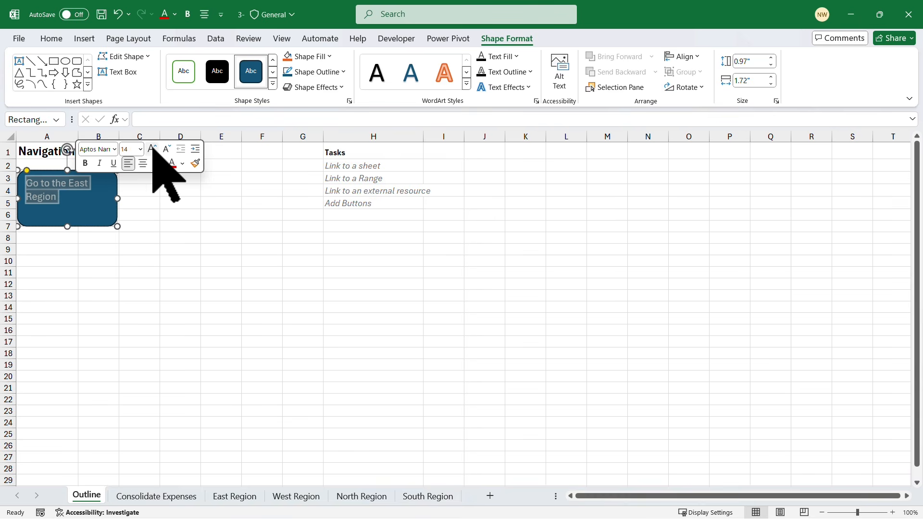
{"action": "left_click", "coordinate": [152, 149]}
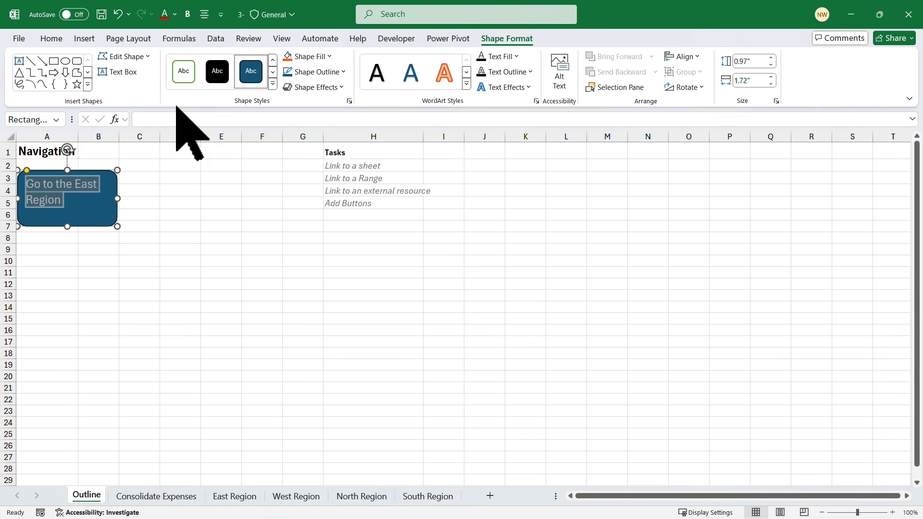
{"action": "double_click", "coordinate": [49, 185]}
{"action": "triple_click", "coordinate": [53, 187]}
{"action": "left_click", "coordinate": [120, 167]}
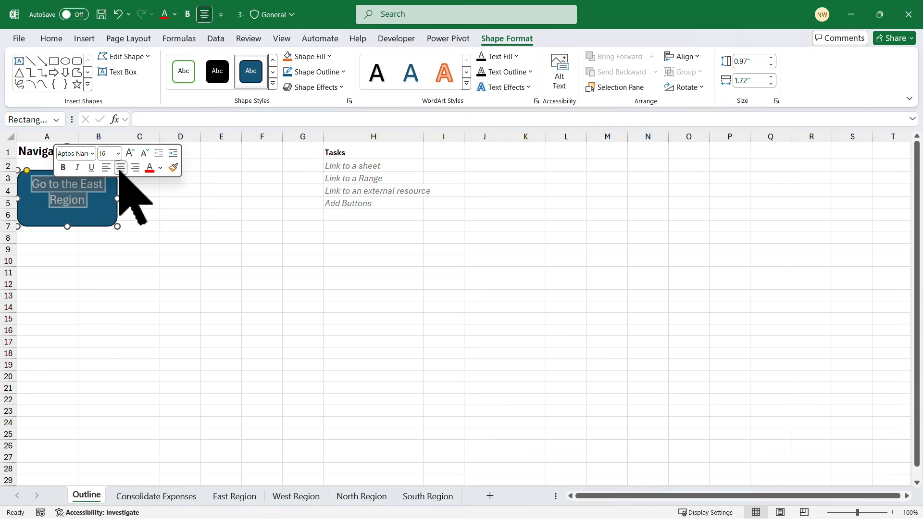
{"action": "left_click", "coordinate": [63, 167]}
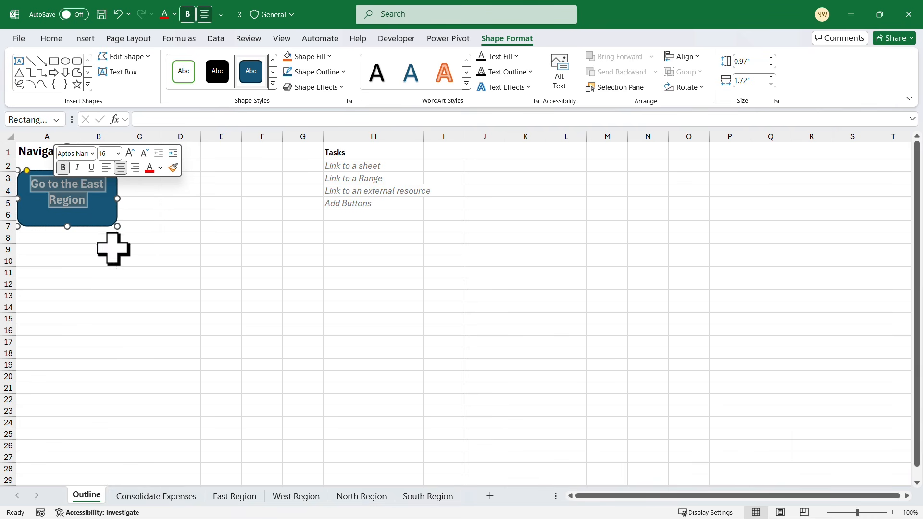
{"action": "left_click", "coordinate": [113, 284]}
- Link the rounded rectangle to cell A1 of the East Region sheet as a place in this document
{"action": "left_click", "coordinate": [92, 197]}
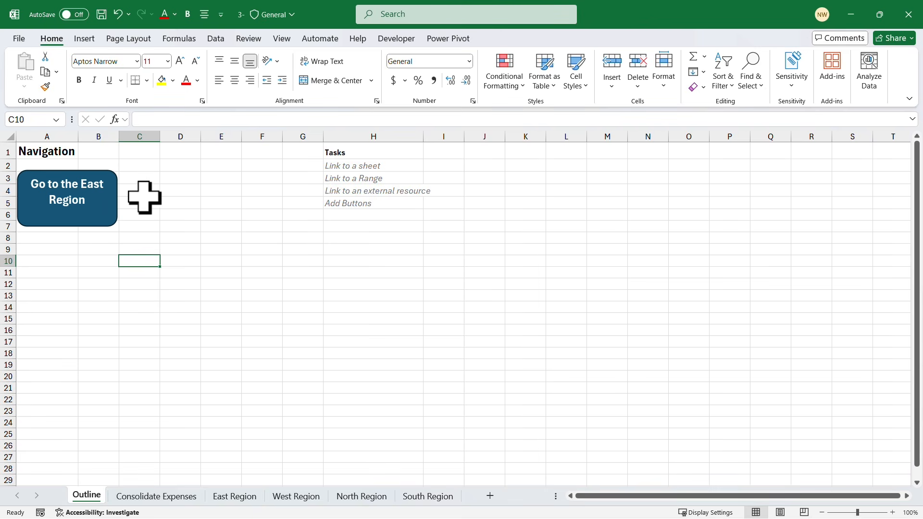
{"action": "left_click", "coordinate": [105, 198]}
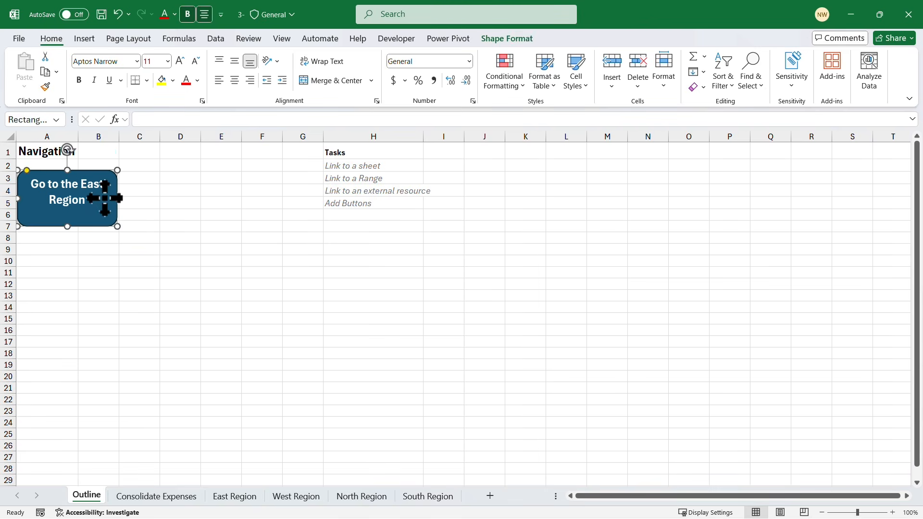
{"action": "left_click", "coordinate": [84, 38]}
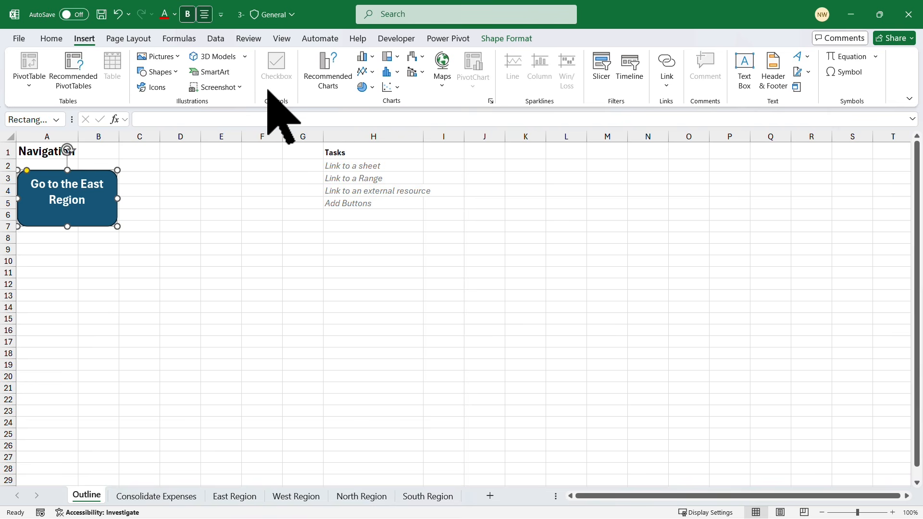
{"action": "left_click", "coordinate": [665, 62]}
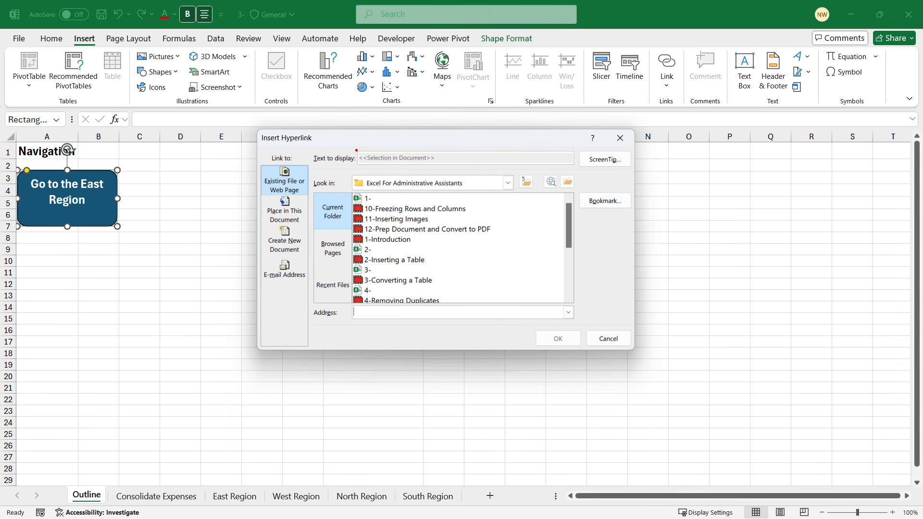
{"action": "left_click_drag", "start_coordinate": [356, 150], "coordinate": [434, 165]}
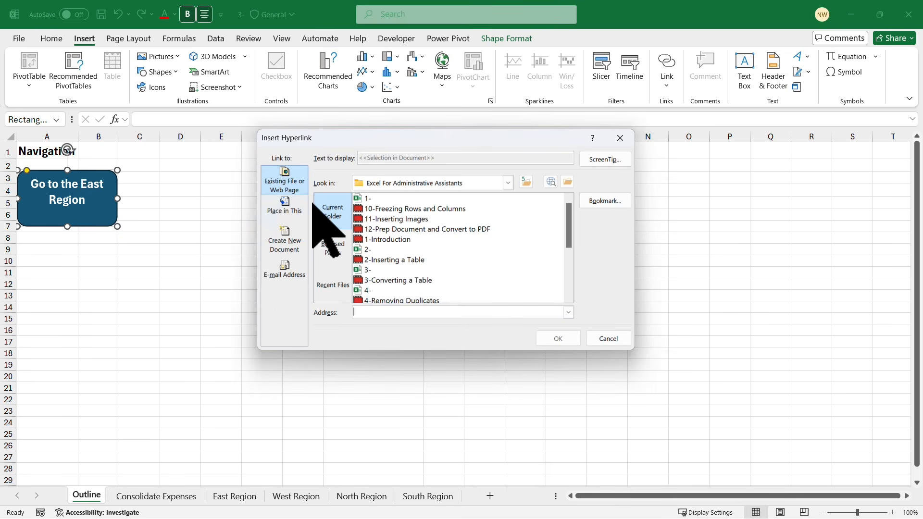
{"action": "left_click", "coordinate": [286, 207]}
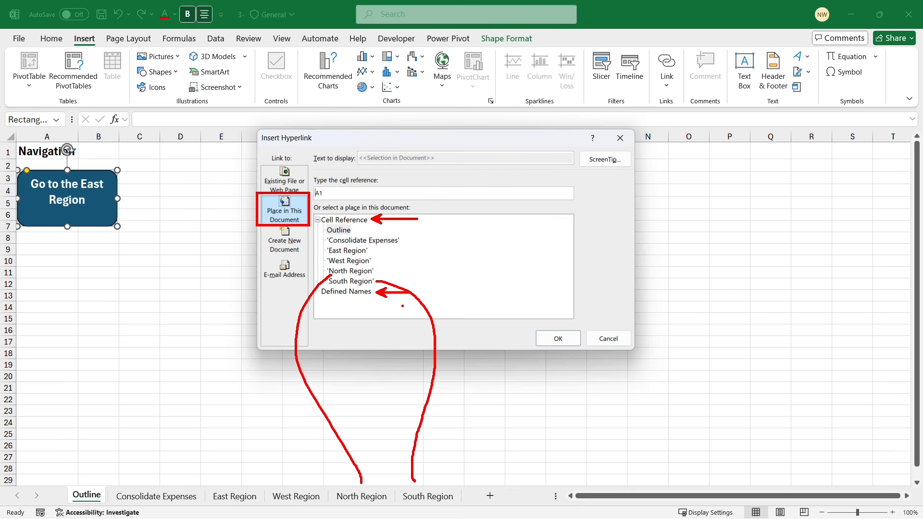
{"action": "left_click", "coordinate": [346, 250]}
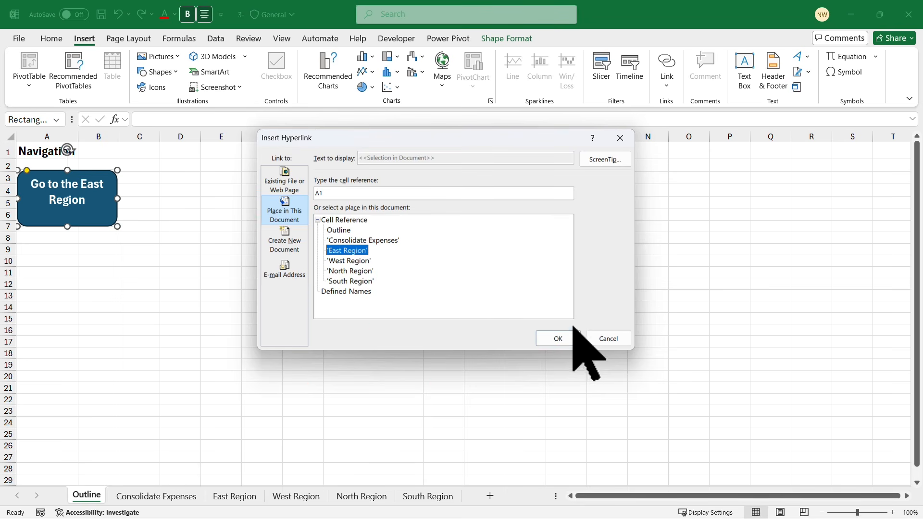
{"action": "left_click", "coordinate": [558, 339]}
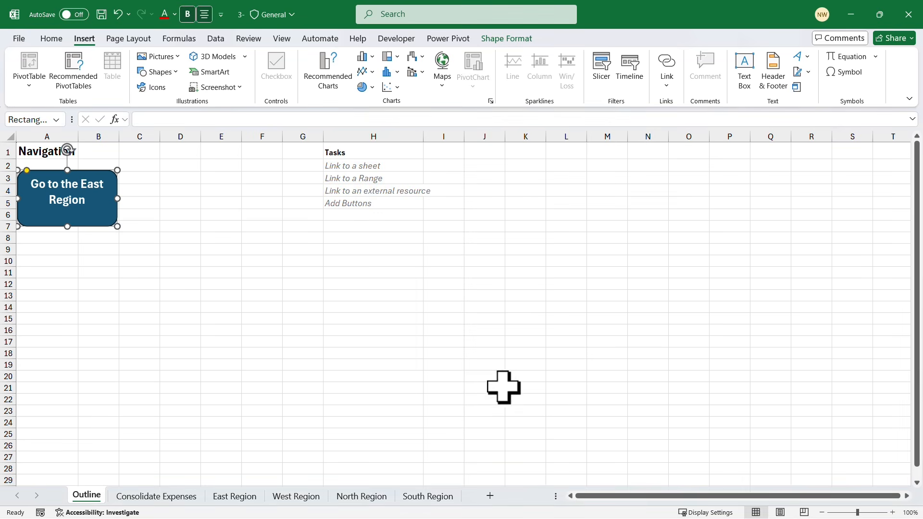
- Test the rounded rectangle's link to the East Region sheet and return to the Outline sheet
{"action": "left_click", "coordinate": [286, 250]}
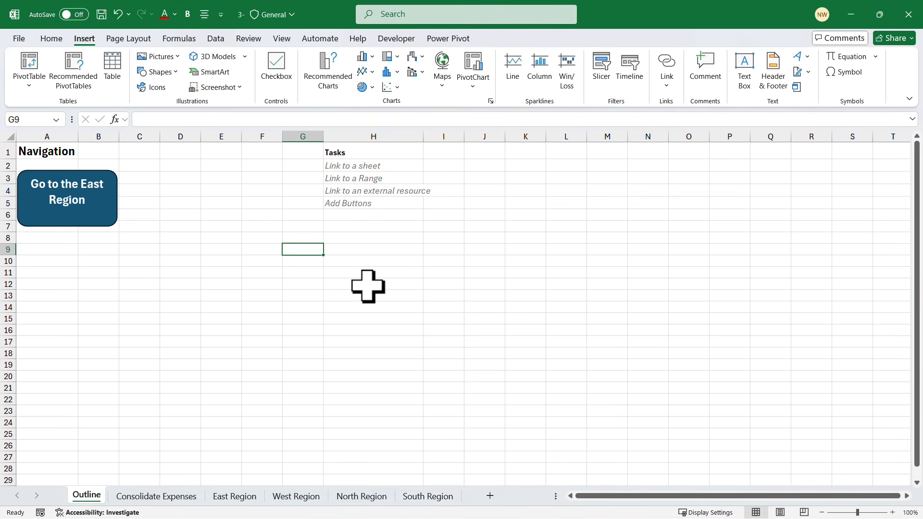
{"action": "left_click", "coordinate": [85, 198]}
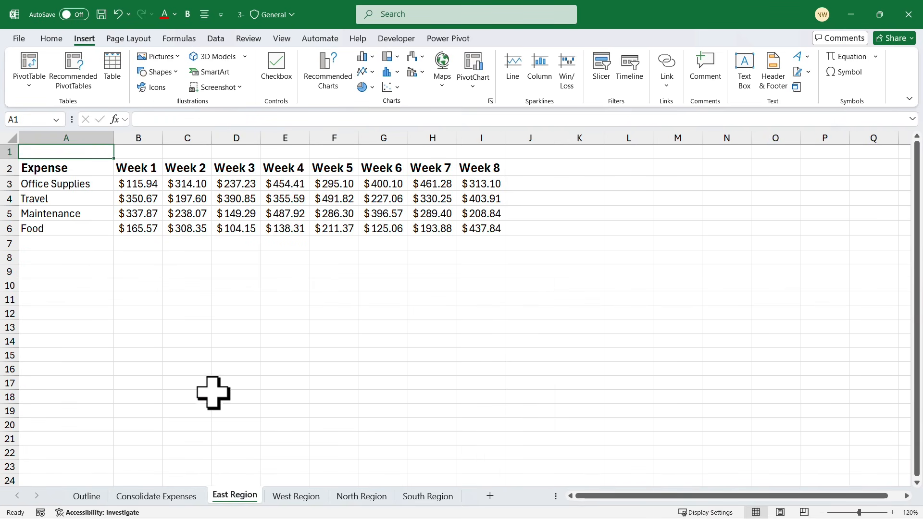
{"action": "left_click", "coordinate": [88, 496]}
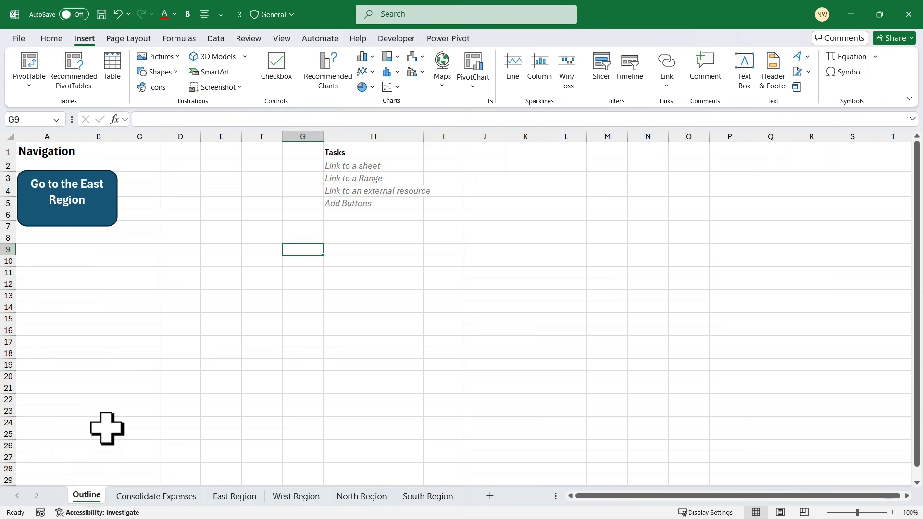
- Insert a hyperlink in cell D3 to cell A1 of the East Region sheet, displayed as "Link to East Region"
{"action": "left_click", "coordinate": [177, 180]}
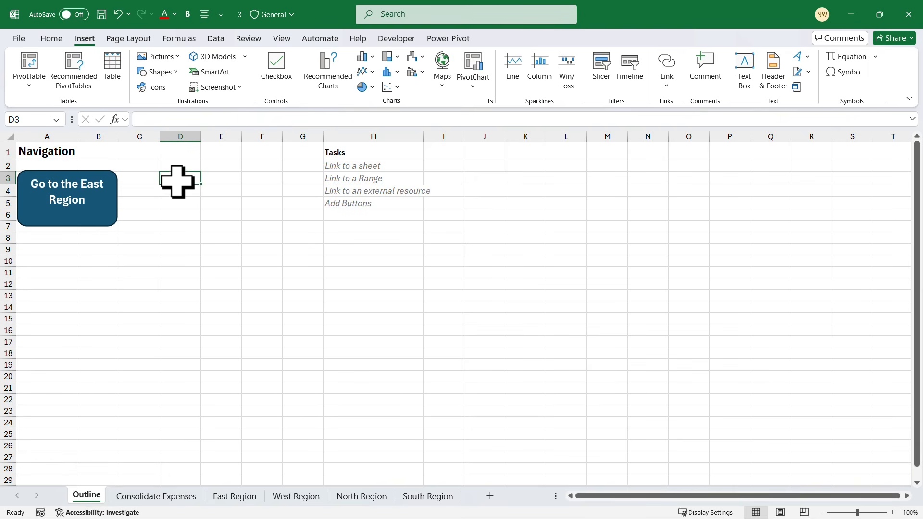
{"action": "left_click", "coordinate": [668, 65]}
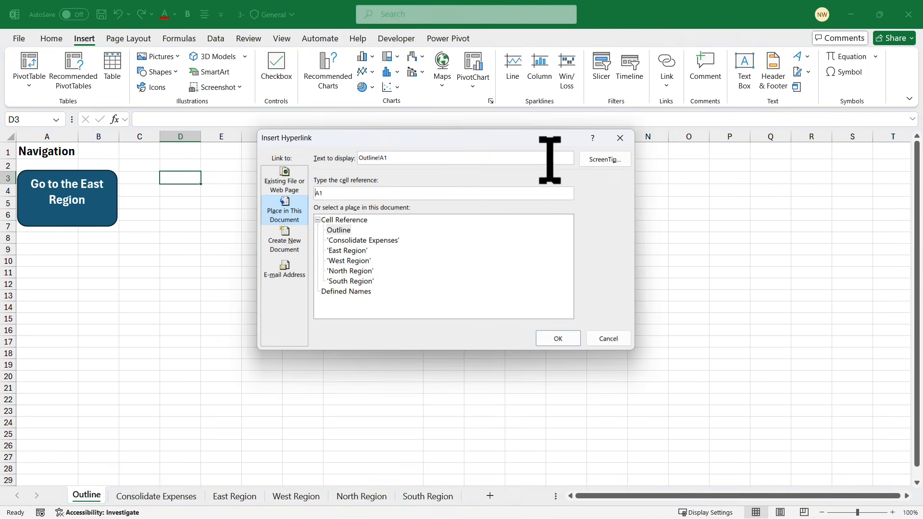
{"action": "left_click", "coordinate": [349, 250]}
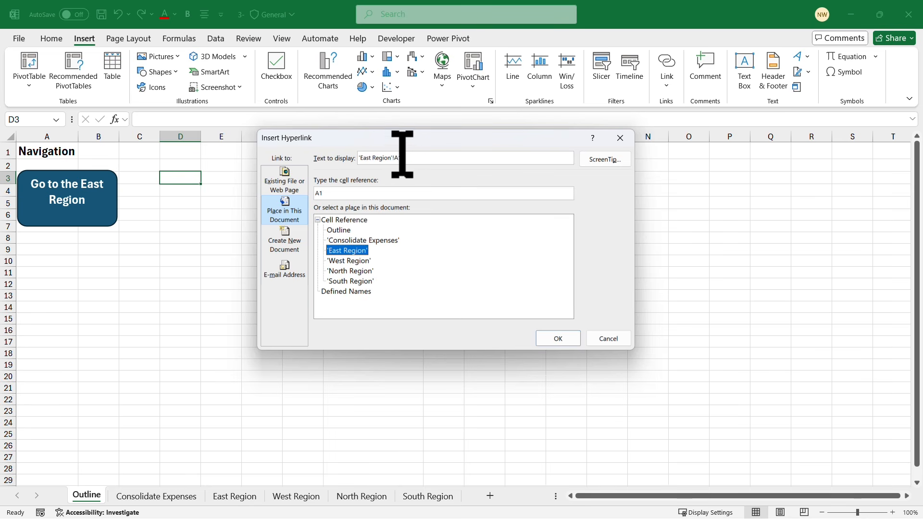
{"action": "left_click_drag", "start_coordinate": [404, 158], "coordinate": [352, 153]}
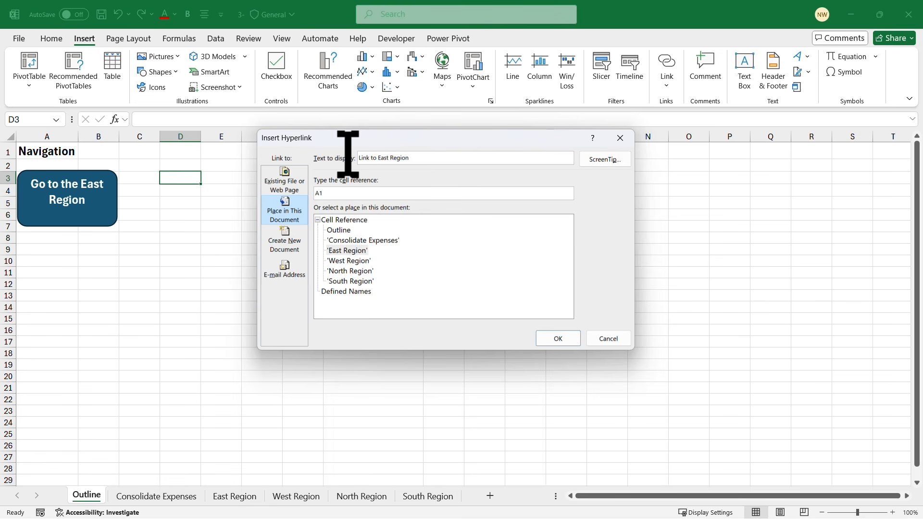
{"action": "left_click", "coordinate": [557, 339]}
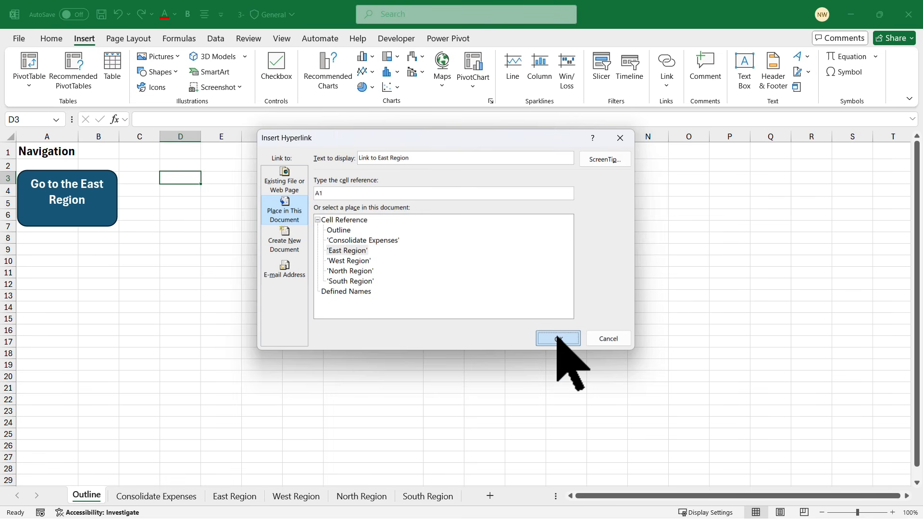
- Test the text link in D3 and go back to the Outline sheet
{"action": "left_click", "coordinate": [189, 226]}
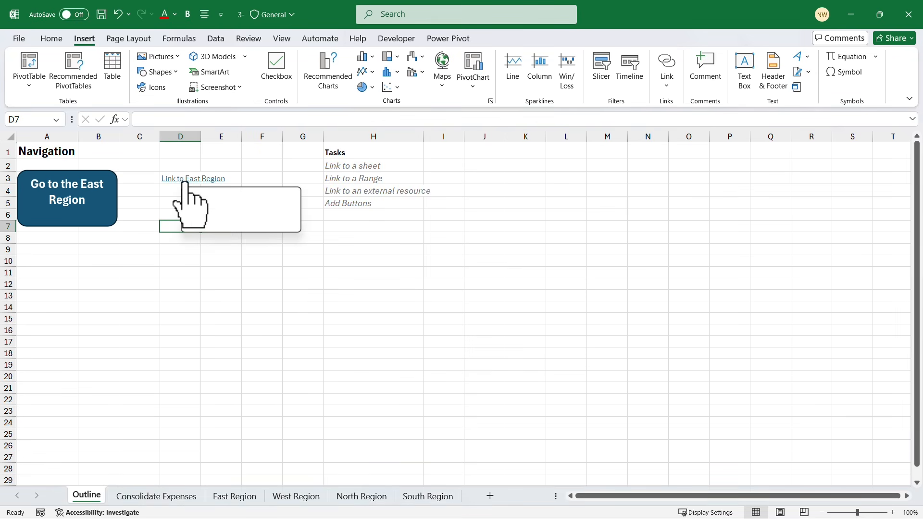
{"action": "left_click", "coordinate": [185, 181]}
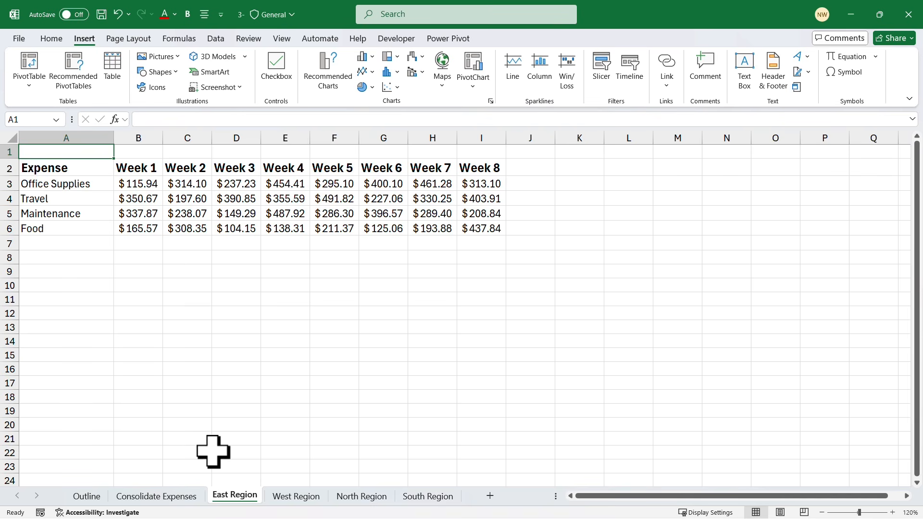
{"action": "left_click", "coordinate": [96, 497]}
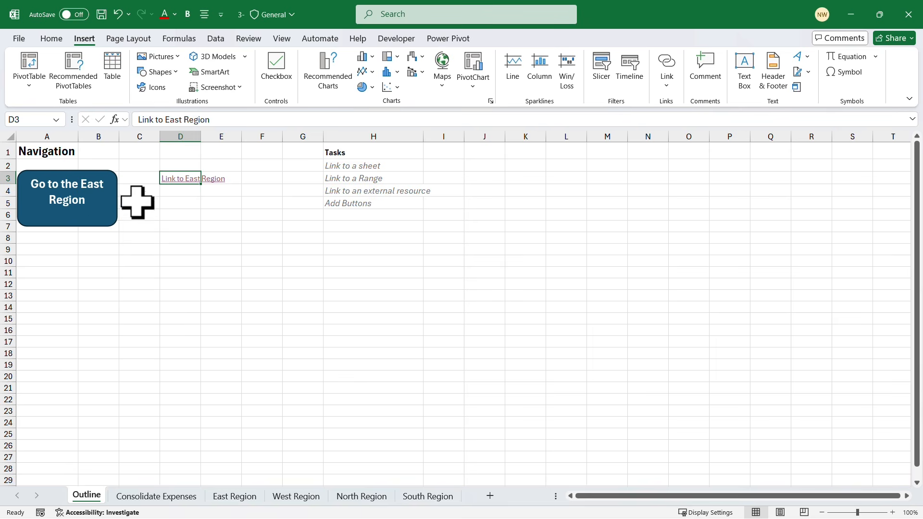
- Clear the "Link to East Region" hyperlink from cell D3
{"action": "left_click", "coordinate": [189, 216]}
{"action": "left_click", "coordinate": [181, 194]}
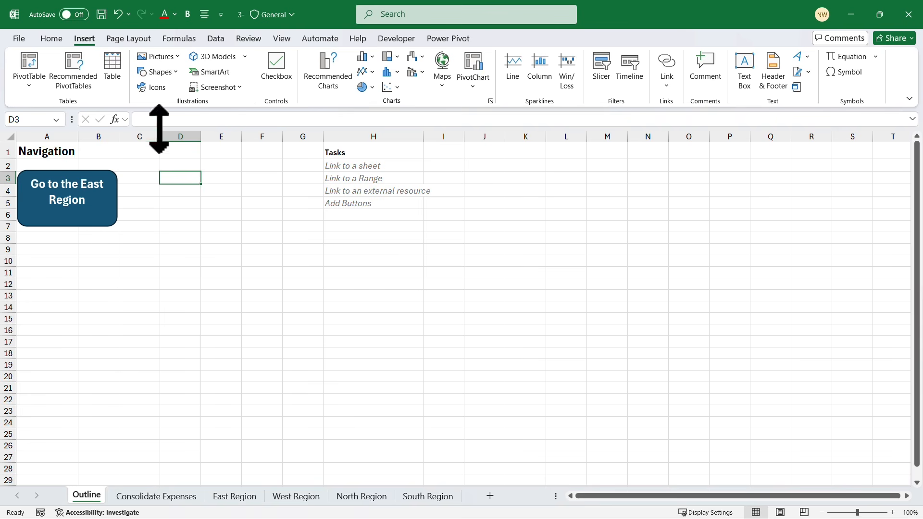
- Copy the "Go to the East Region" button and paste four duplicates of it on the Outline sheet
{"action": "right_click", "coordinate": [98, 204]}
{"action": "left_click", "coordinate": [85, 197]}
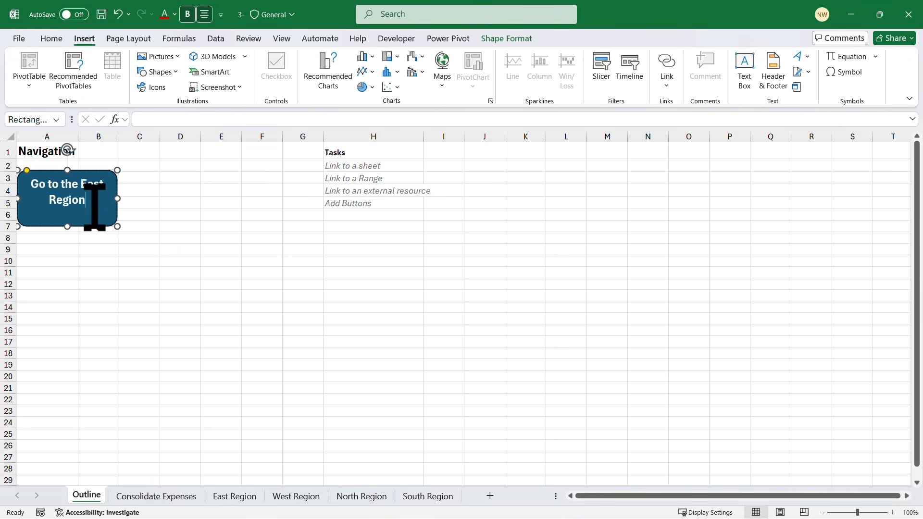
{"action": "right_click", "coordinate": [95, 206]}
{"action": "left_click", "coordinate": [82, 225]}
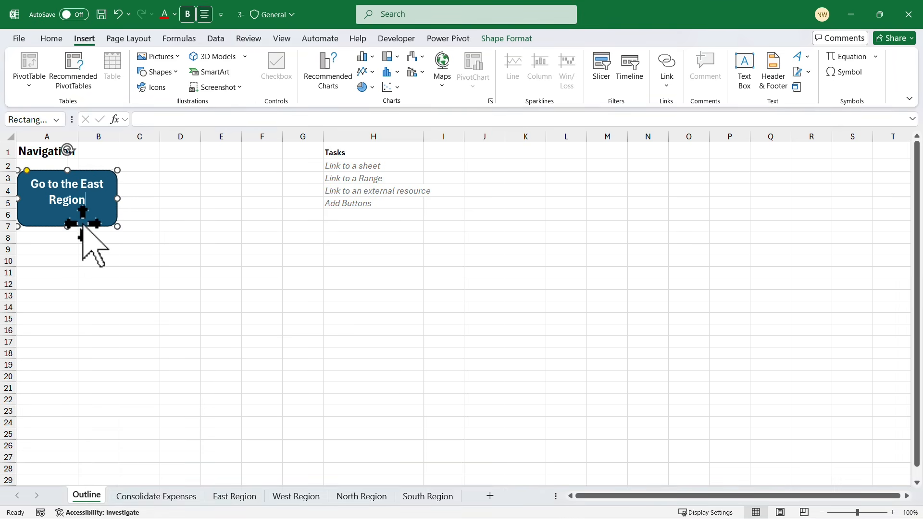
{"action": "right_click", "coordinate": [82, 226]}
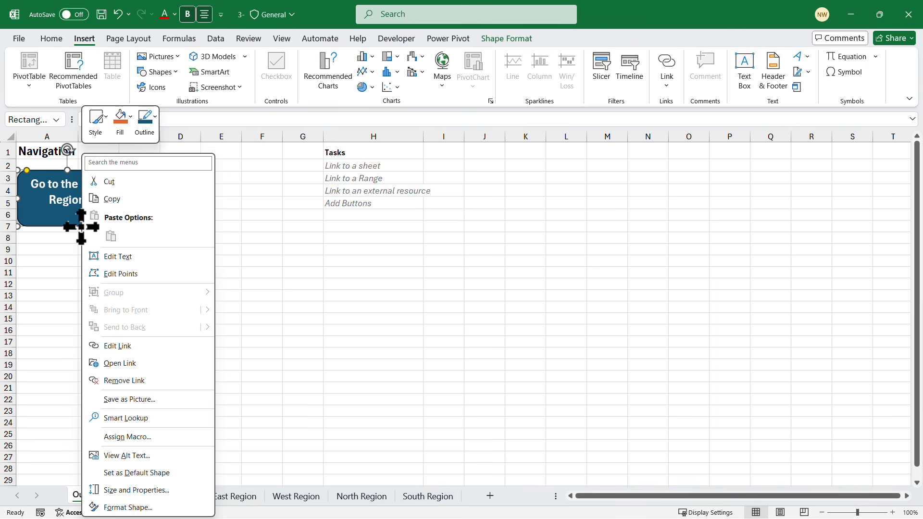
{"action": "left_click", "coordinate": [117, 199]}
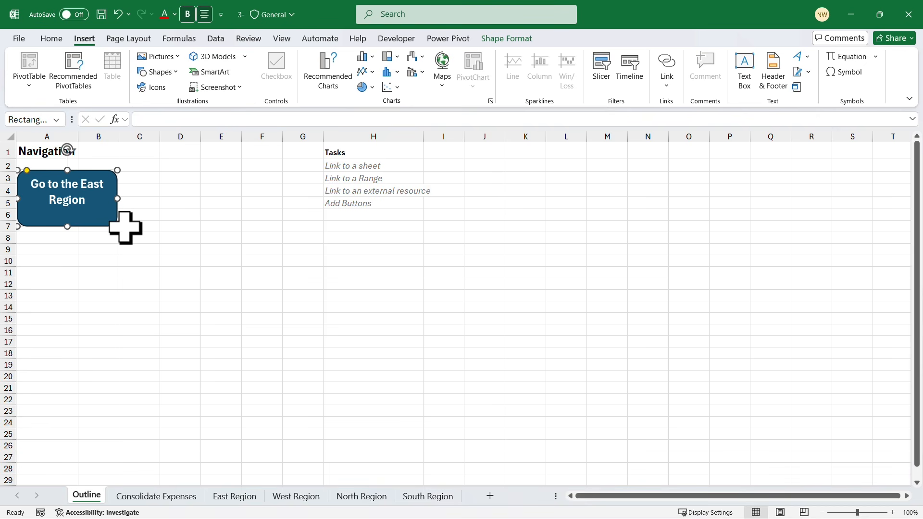
{"action": "key", "text": "ctrl+v"}
{"action": "key", "text": "ctrl+v"}
{"action": "key", "text": "ctrl+v"}
{"action": "key", "text": "ctrl+v"}
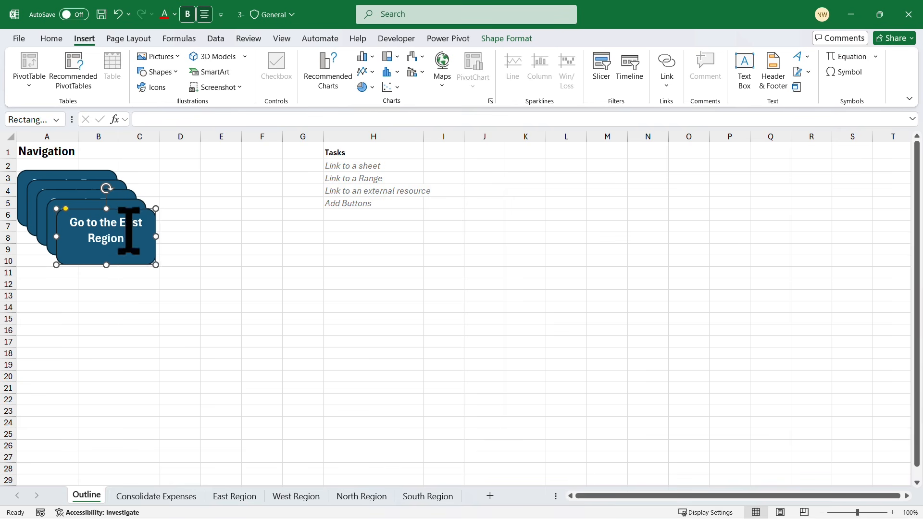
- Move the topmost button copy below the stack to about rows 10–14, and the next copy to columns D–F beginning at row 3
{"action": "left_click_drag", "start_coordinate": [151, 200], "coordinate": [104, 259]}
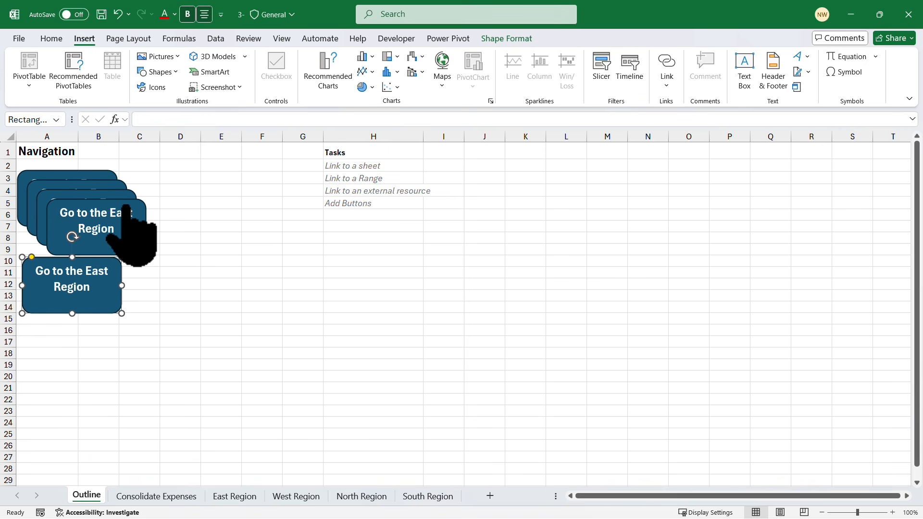
{"action": "right_click", "coordinate": [126, 203]}
{"action": "left_click", "coordinate": [123, 200]}
{"action": "left_click_drag", "start_coordinate": [122, 202], "coordinate": [233, 168]}
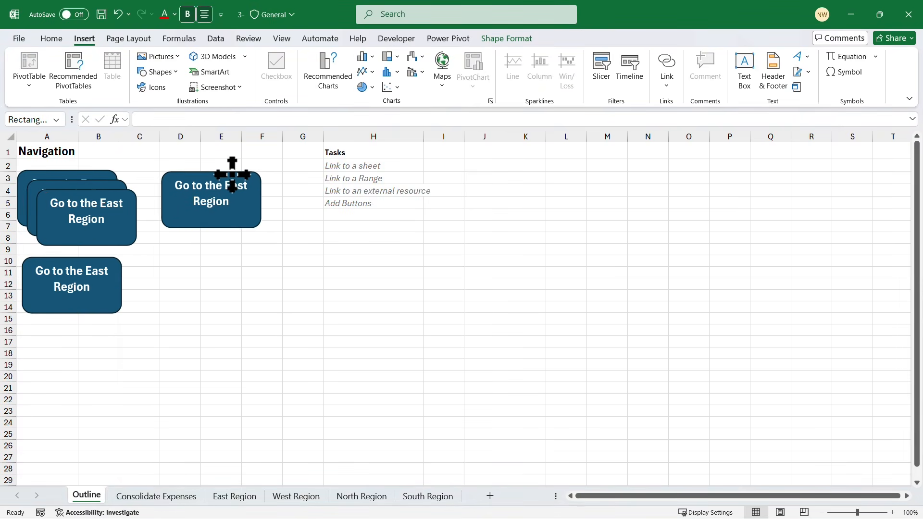
- Move the top button of the stack to about columns H–J, rows 14–18, and the next one to about columns E–G, rows 10–14
{"action": "right_click", "coordinate": [120, 198]}
{"action": "left_click", "coordinate": [122, 194]}
{"action": "left_click_drag", "start_coordinate": [119, 192], "coordinate": [480, 307]}
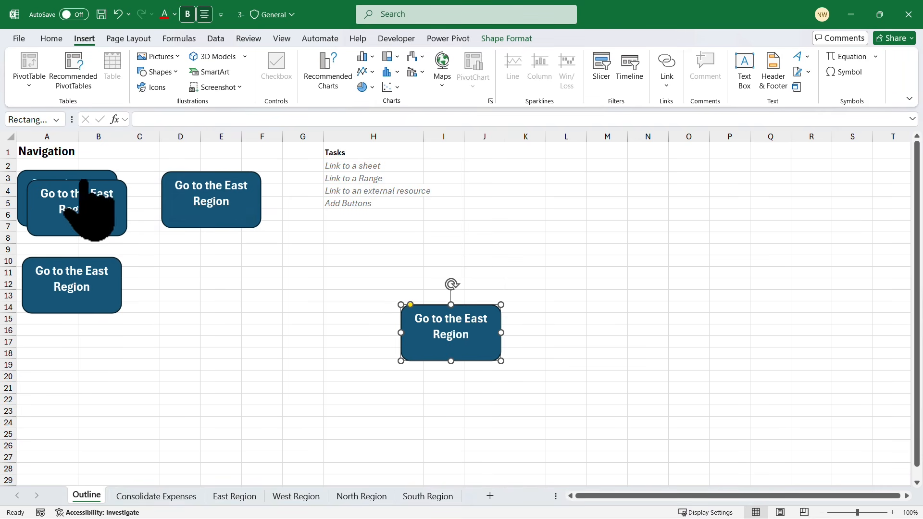
{"action": "left_click", "coordinate": [89, 189]}
{"action": "right_click", "coordinate": [92, 186]}
{"action": "left_click", "coordinate": [94, 196]}
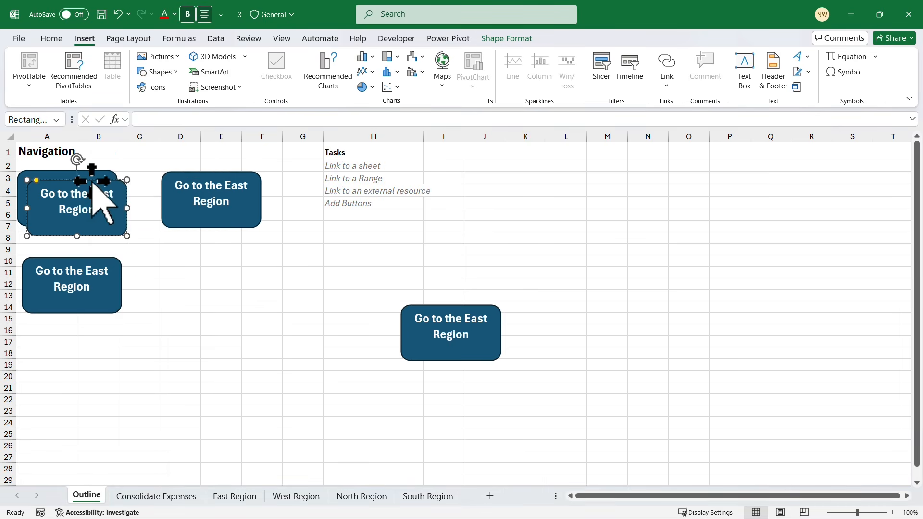
{"action": "left_click_drag", "start_coordinate": [94, 195], "coordinate": [250, 315]}
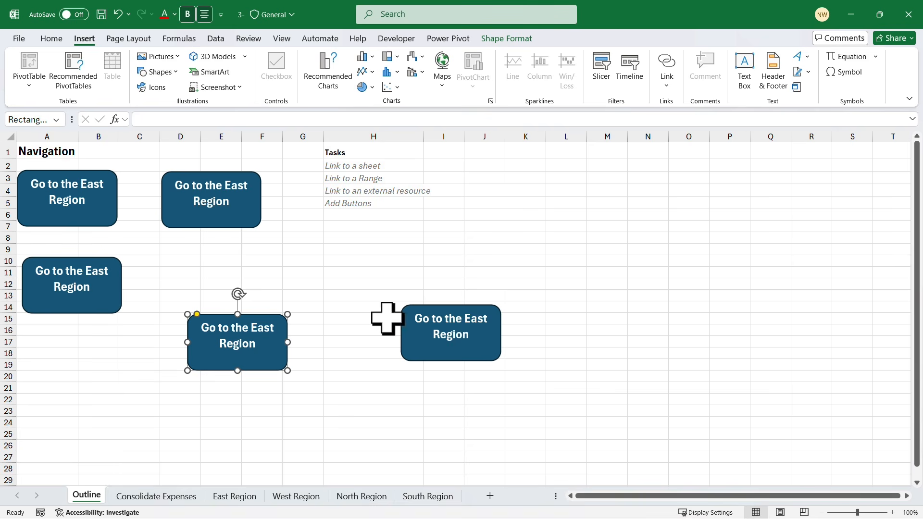
{"action": "left_click_drag", "start_coordinate": [252, 313], "coordinate": [292, 263]}
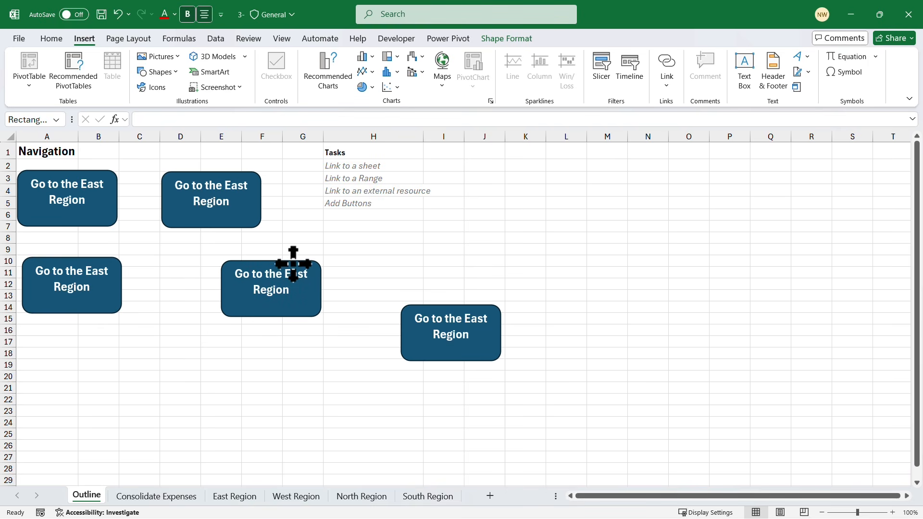
- Move the button at D3 to about columns E–G, rows 2–7, and the outlying button to about columns C–E, rows 6–10, between the other four
{"action": "right_click", "coordinate": [235, 185]}
{"action": "key", "text": "Escape"}
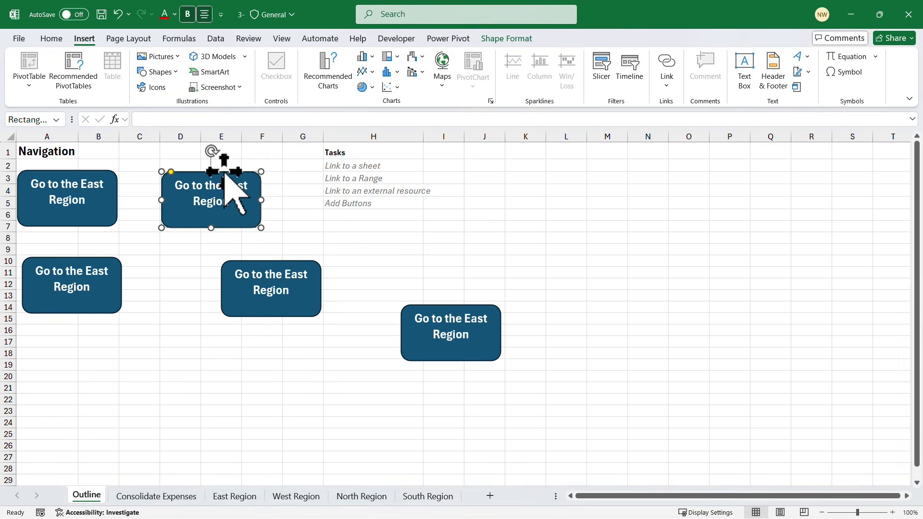
{"action": "left_click_drag", "start_coordinate": [224, 172], "coordinate": [284, 167]}
{"action": "right_click", "coordinate": [431, 323]}
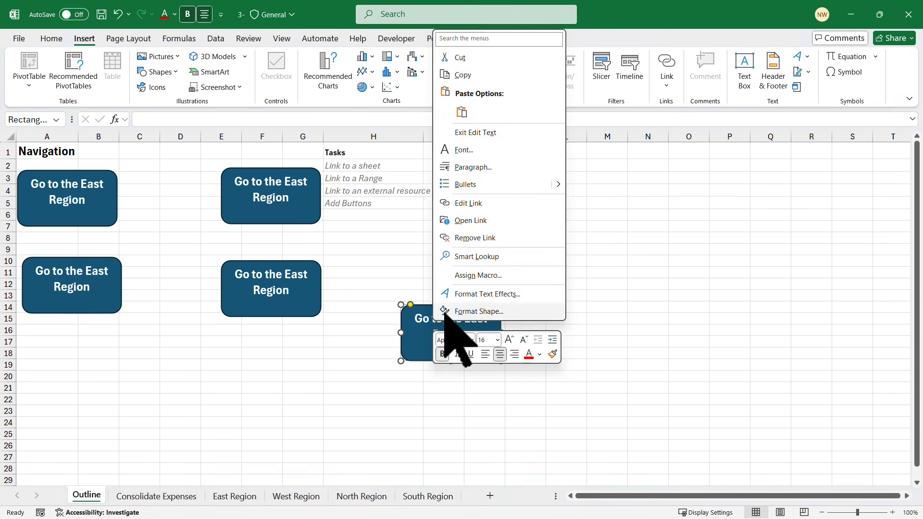
{"action": "key", "text": "Escape"}
{"action": "left_click_drag", "start_coordinate": [432, 330], "coordinate": [145, 209]}
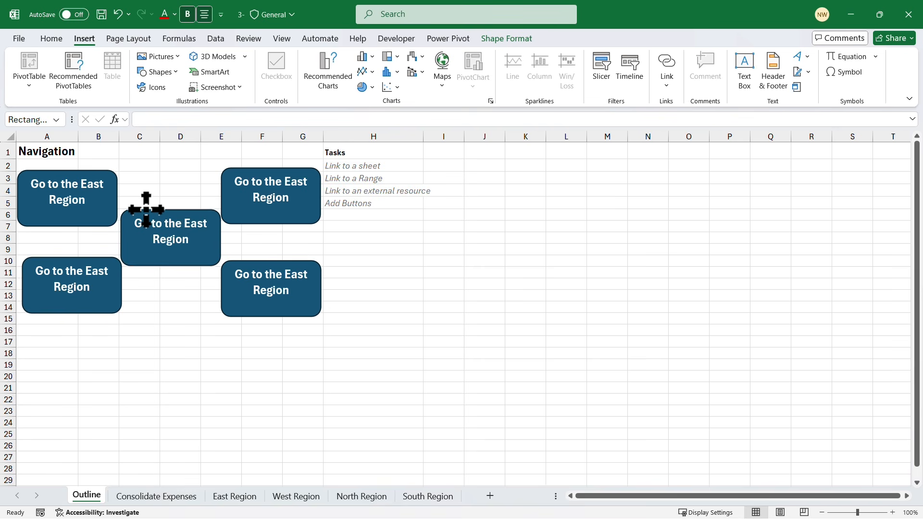
{"action": "left_click", "coordinate": [233, 375]}
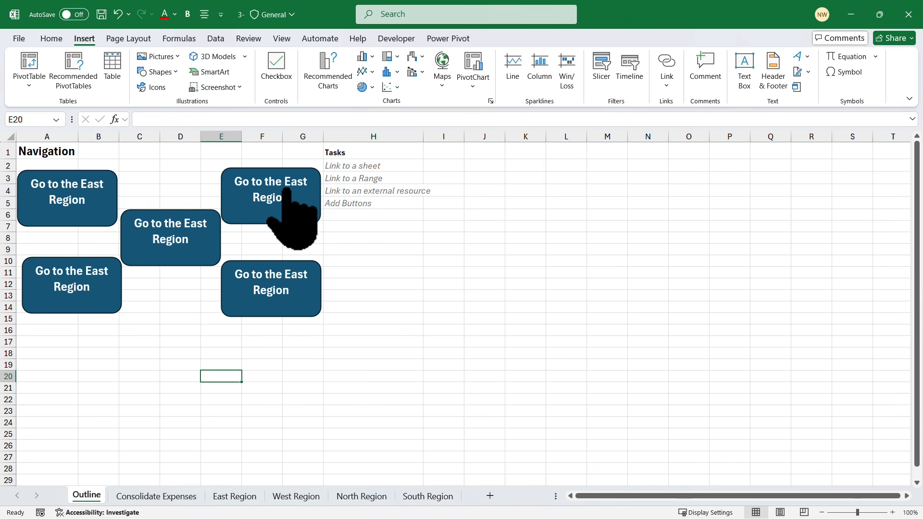
- Change the text of the button at columns E–G, rows 10–14 to "Go to the South Region"
{"action": "right_click", "coordinate": [285, 278]}
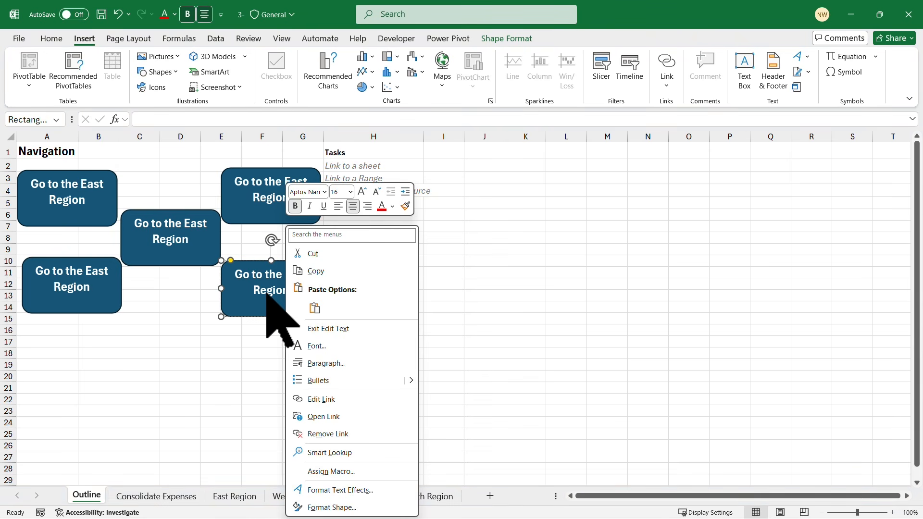
{"action": "left_click", "coordinate": [270, 288]}
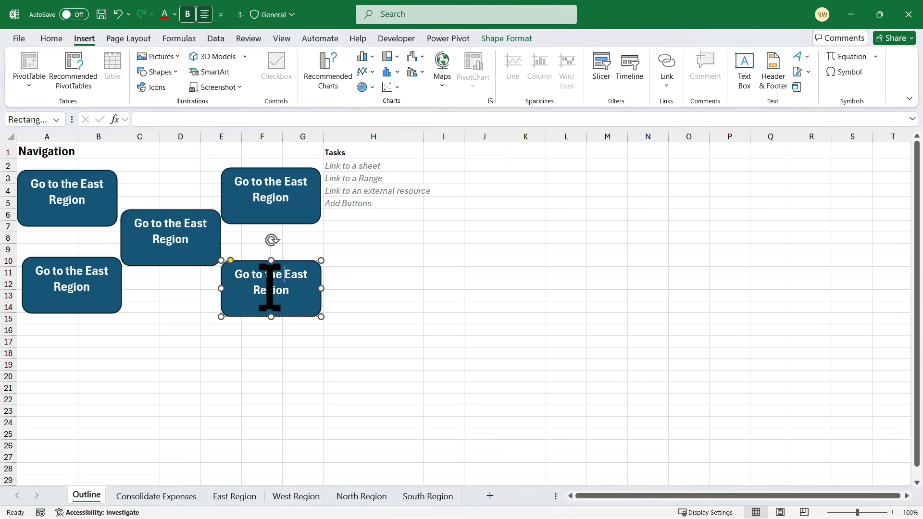
{"action": "double_click", "coordinate": [293, 275]}
{"action": "type", "text": "S"}
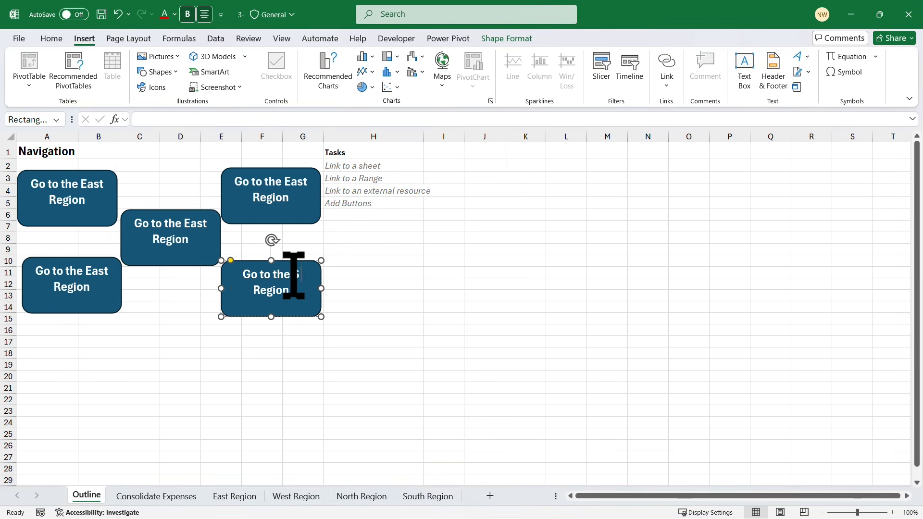
{"action": "type", "text": "outh"}
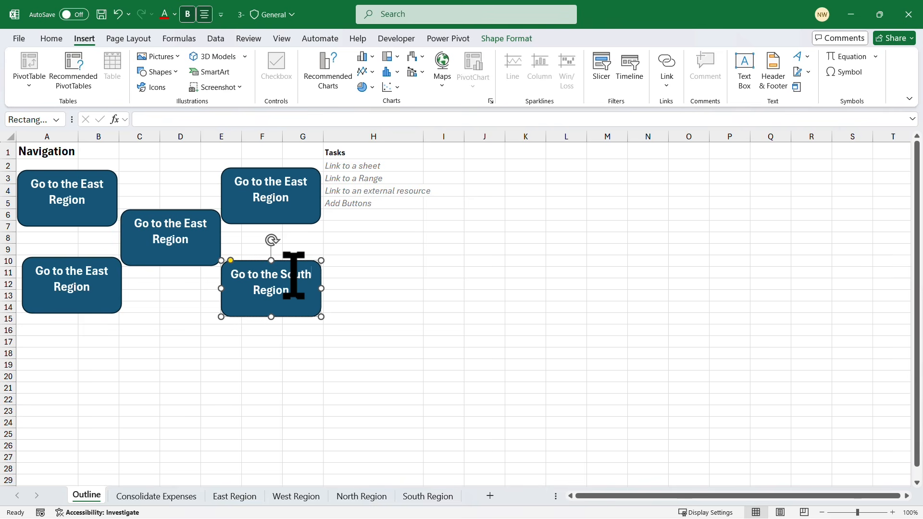
{"action": "left_click", "coordinate": [330, 352]}
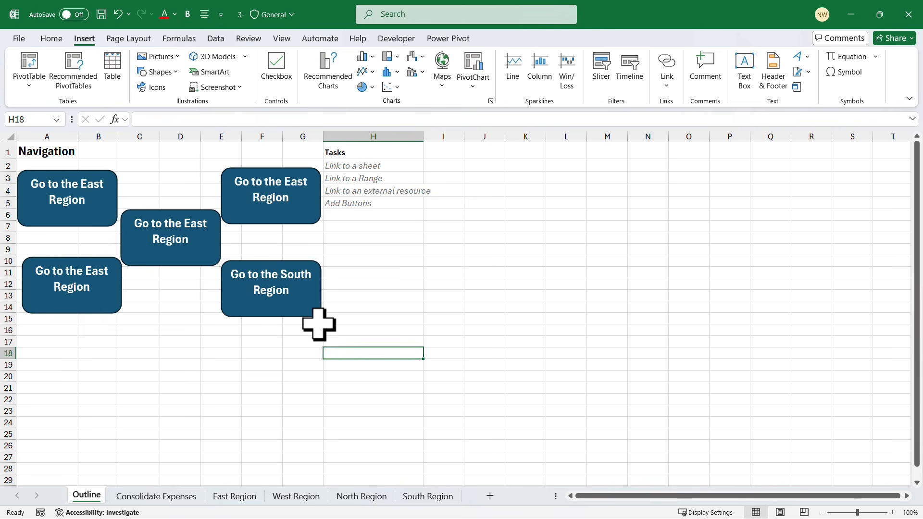
- Edit the hyperlink of the "Go to the South Region" button so it targets cell A1 of the South Region sheet
{"action": "right_click", "coordinate": [306, 302]}
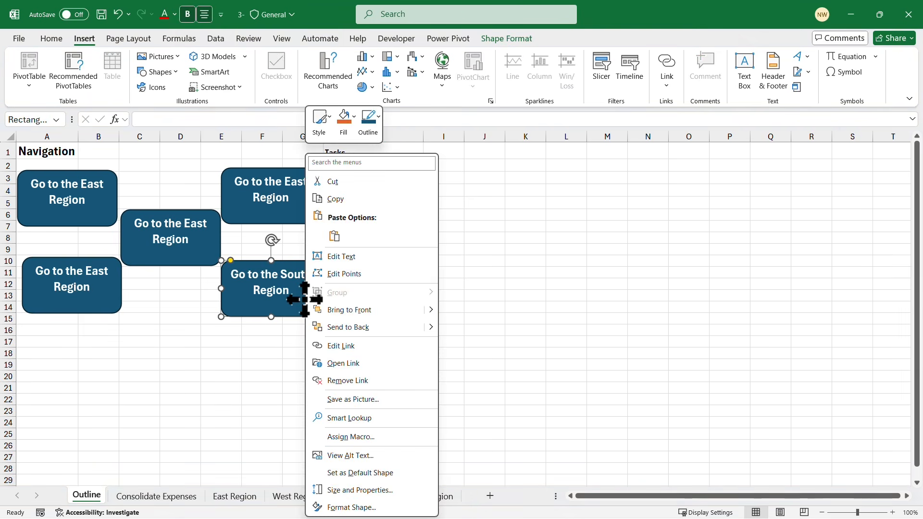
{"action": "left_click", "coordinate": [345, 346]}
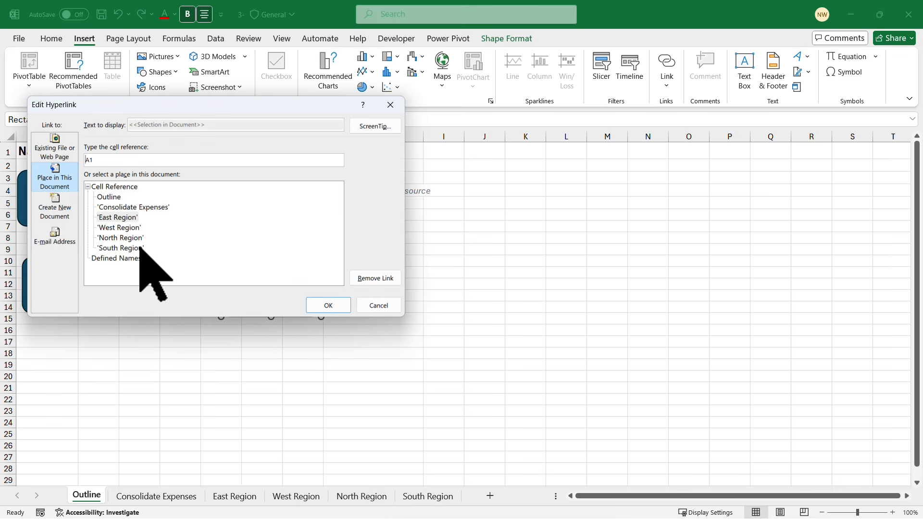
{"action": "left_click", "coordinate": [121, 248]}
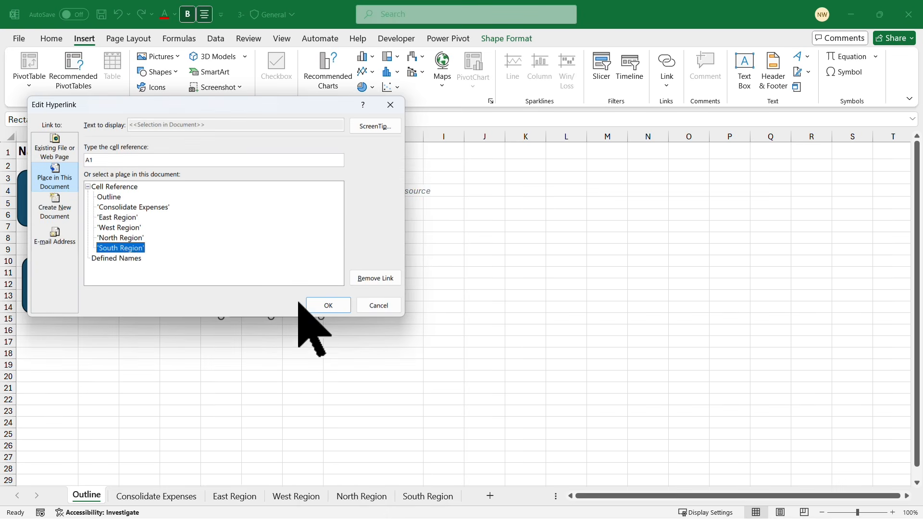
{"action": "left_click", "coordinate": [328, 305]}
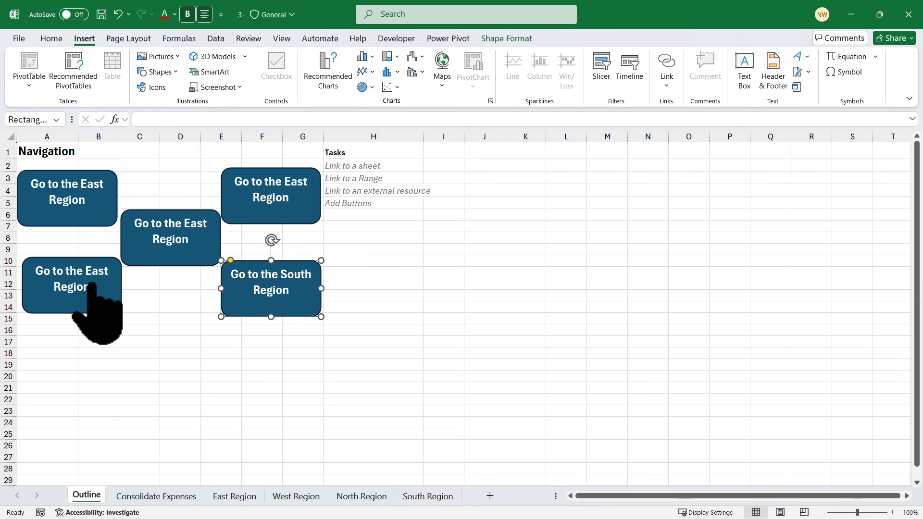
- Change the text of the button just below the Navigation heading to "Go to the North Region"
{"action": "right_click", "coordinate": [89, 187]}
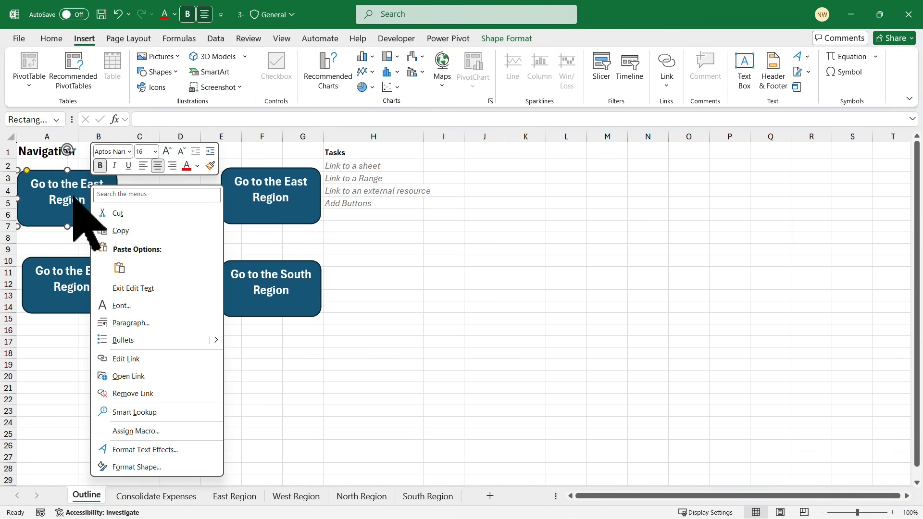
{"action": "left_click", "coordinate": [75, 180]}
{"action": "left_click_drag", "start_coordinate": [84, 184], "coordinate": [97, 185]}
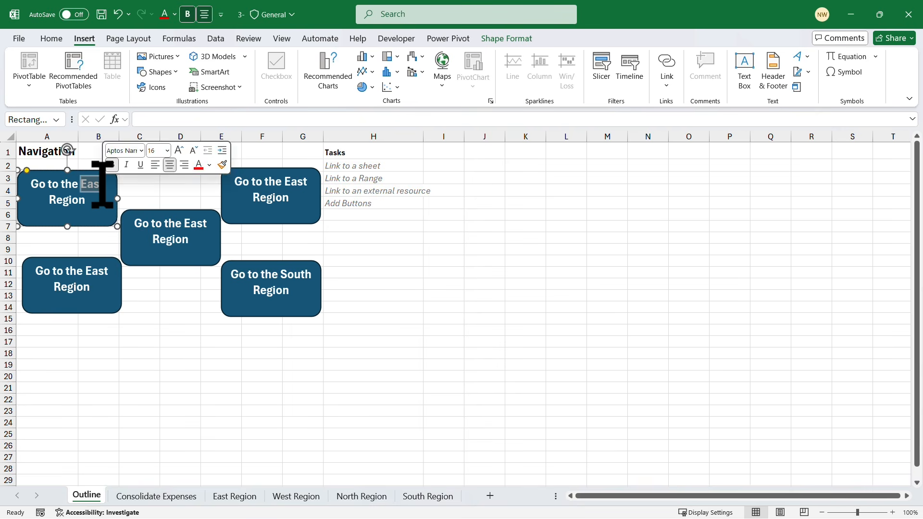
{"action": "type", "text": "North"}
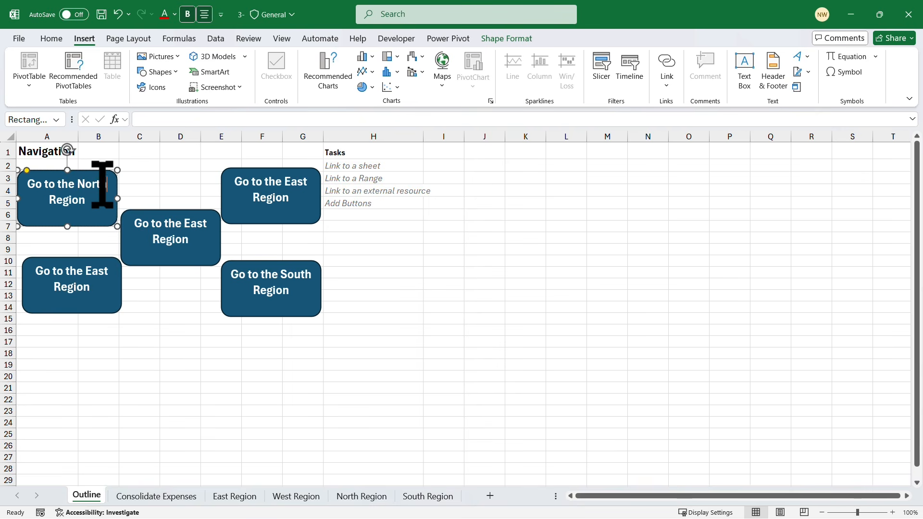
{"action": "left_click", "coordinate": [181, 353]}
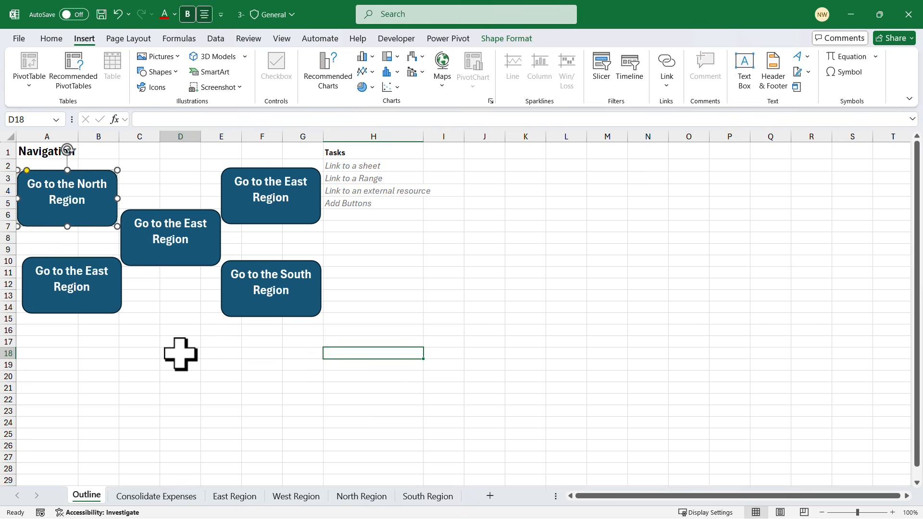
- Edit the hyperlink of the "Go to the North Region" button so it targets cell A1 of the North Region sheet
{"action": "right_click", "coordinate": [99, 210]}
{"action": "left_click", "coordinate": [151, 344]}
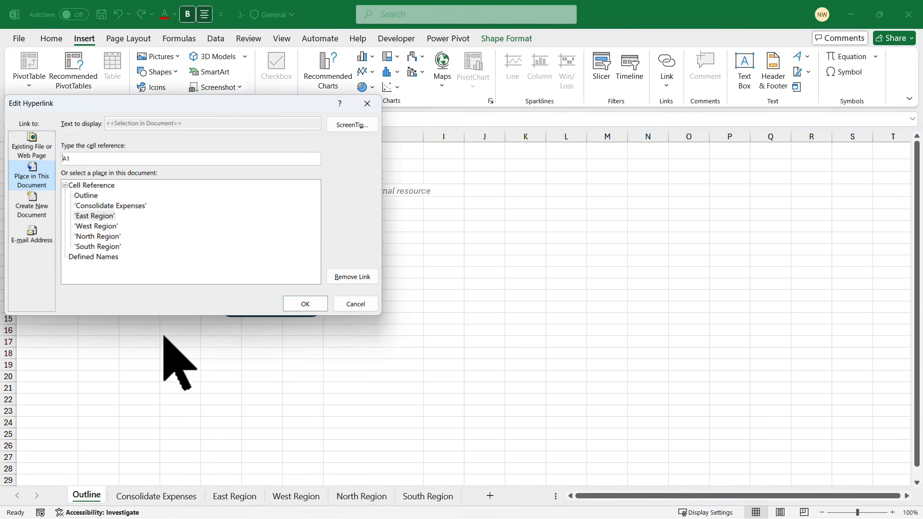
{"action": "left_click", "coordinate": [120, 236]}
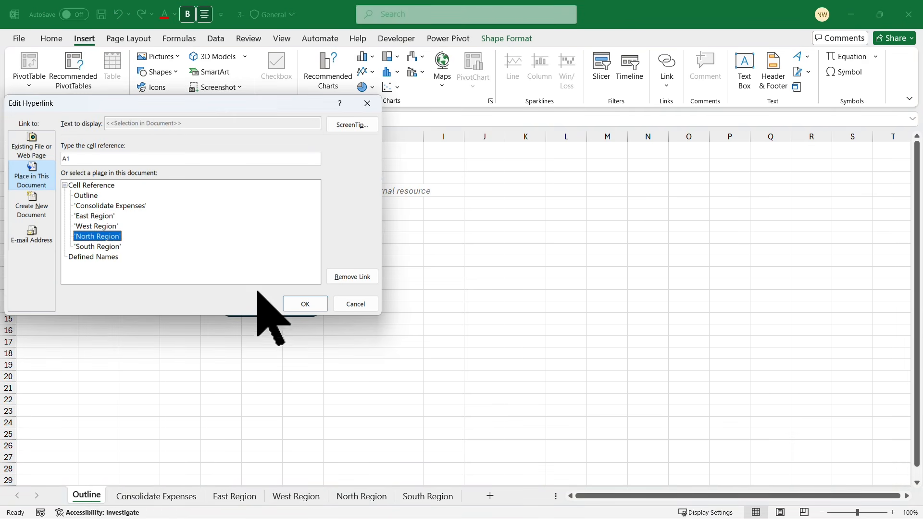
{"action": "left_click", "coordinate": [306, 303]}
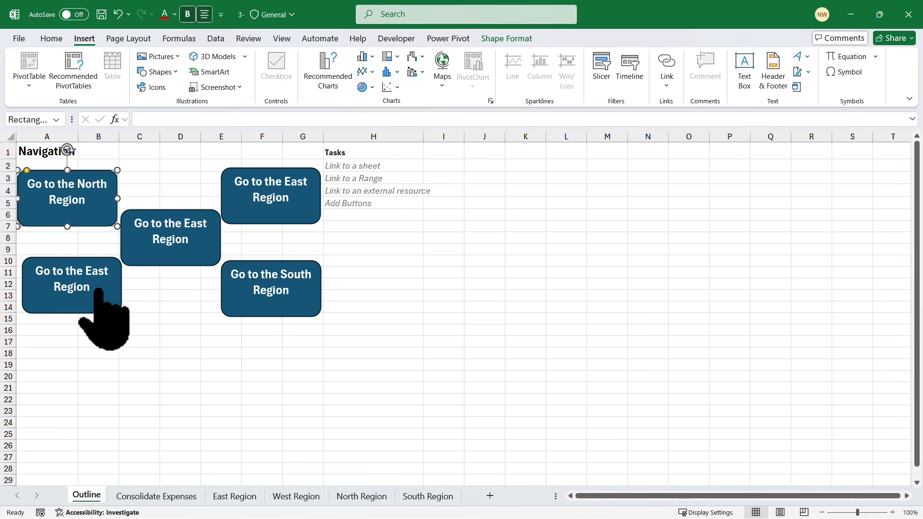
- Change the text of the button below the North Region button, at rows 10–14, to "Go to the West Region"
{"action": "right_click", "coordinate": [97, 283]}
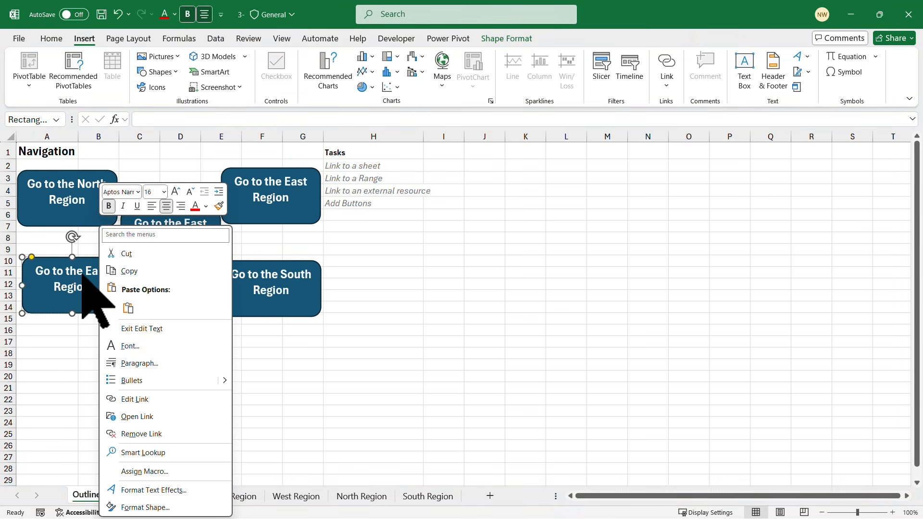
{"action": "left_click", "coordinate": [85, 269]}
{"action": "double_click", "coordinate": [93, 271]}
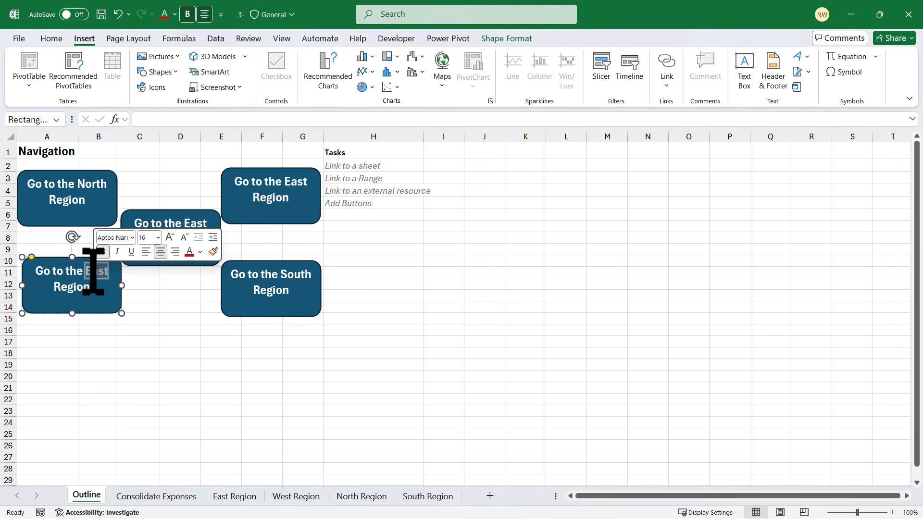
{"action": "type", "text": "West"}
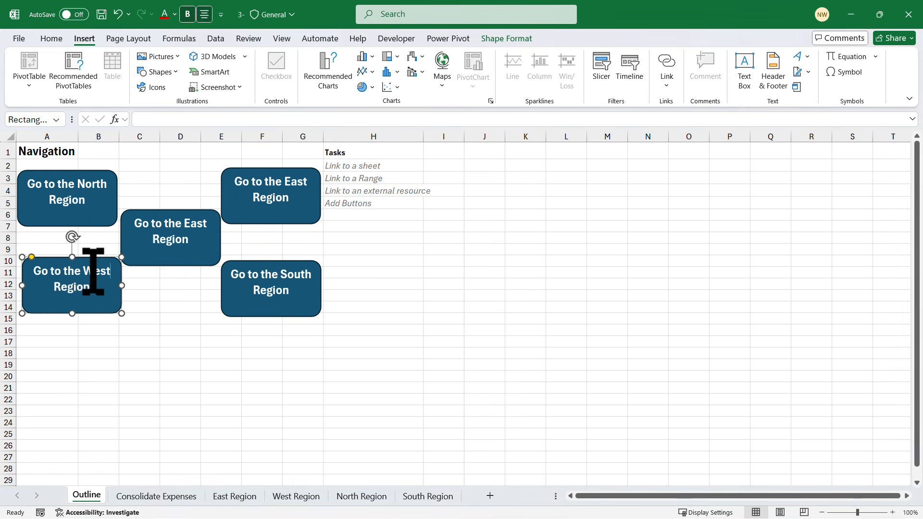
- Edit the hyperlink of the "Go to the West Region" button so it targets cell A1 of the West Region sheet
{"action": "right_click", "coordinate": [99, 301]}
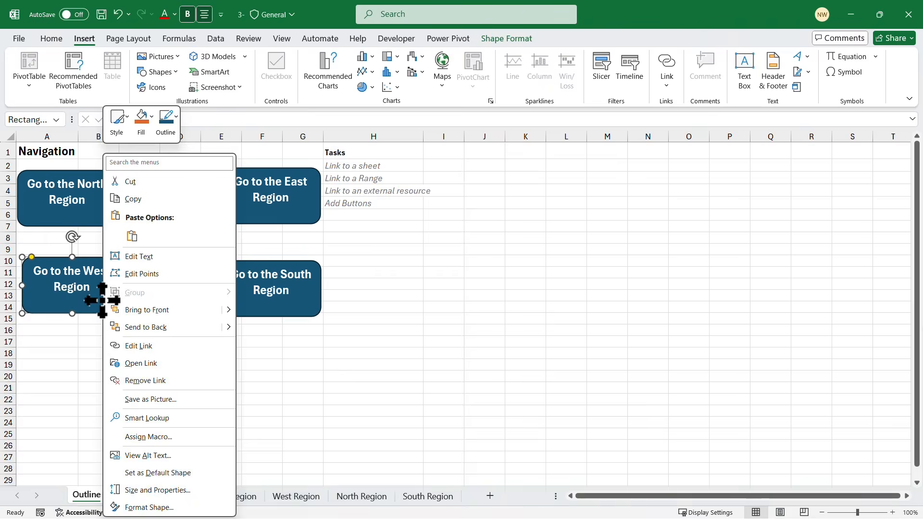
{"action": "left_click", "coordinate": [139, 349]}
{"action": "left_click", "coordinate": [97, 230]}
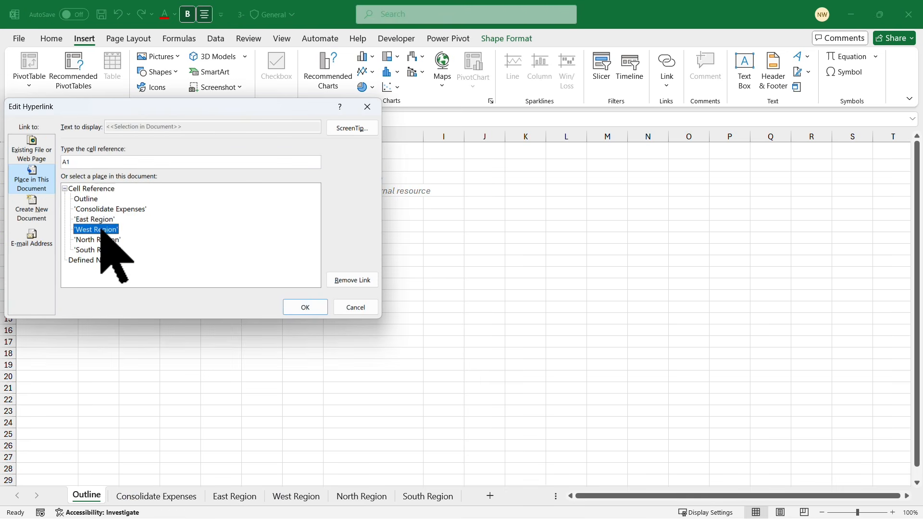
{"action": "left_click", "coordinate": [306, 307]}
{"action": "left_click", "coordinate": [149, 364]}
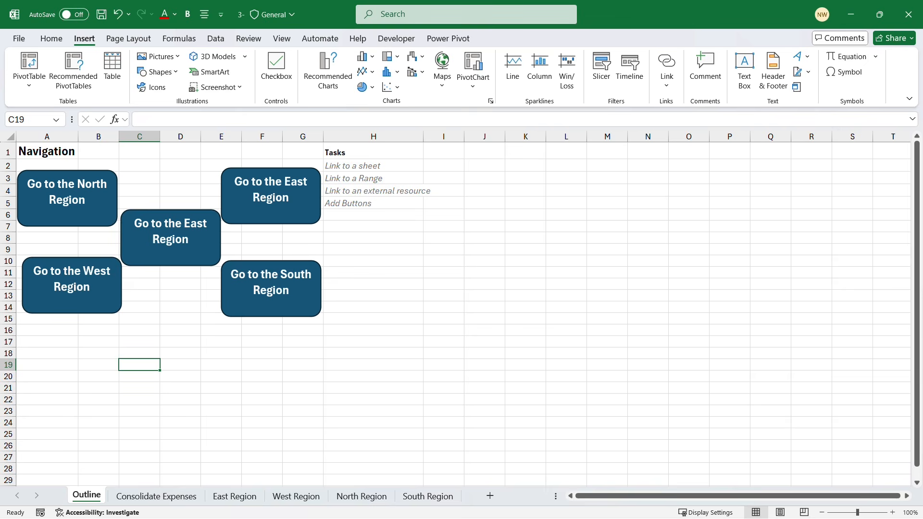
- Replace the text of the button in the middle of the other four with "Consolidation Report"
{"action": "right_click", "coordinate": [196, 226]}
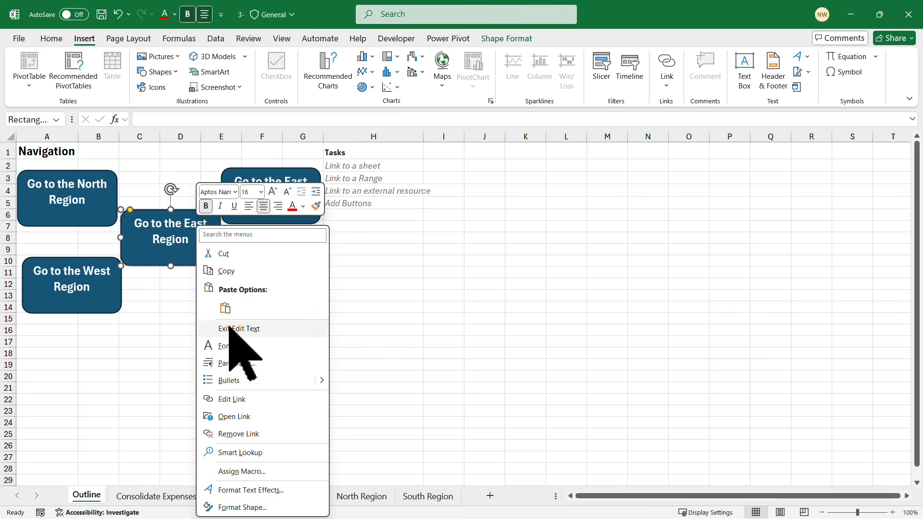
{"action": "left_click", "coordinate": [182, 243]}
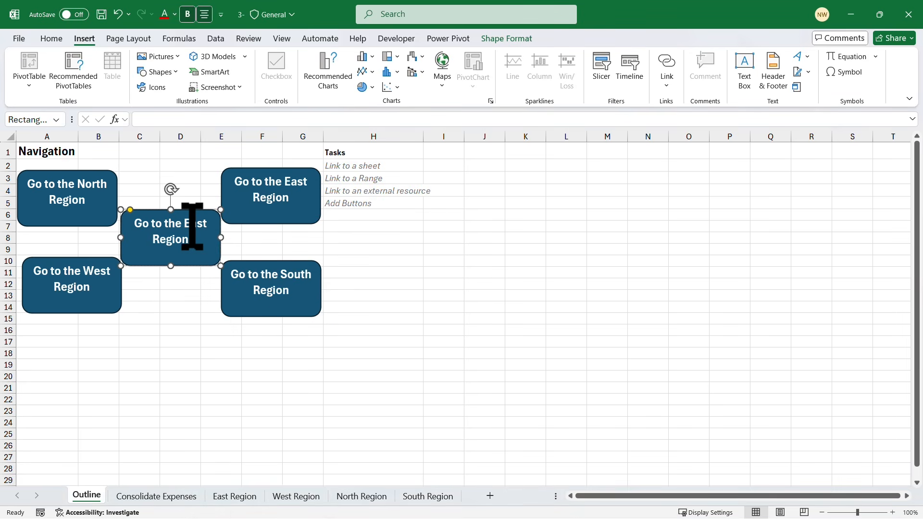
{"action": "left_click_drag", "start_coordinate": [190, 242], "coordinate": [134, 226]}
{"action": "type", "text": "Consolidation Report"}
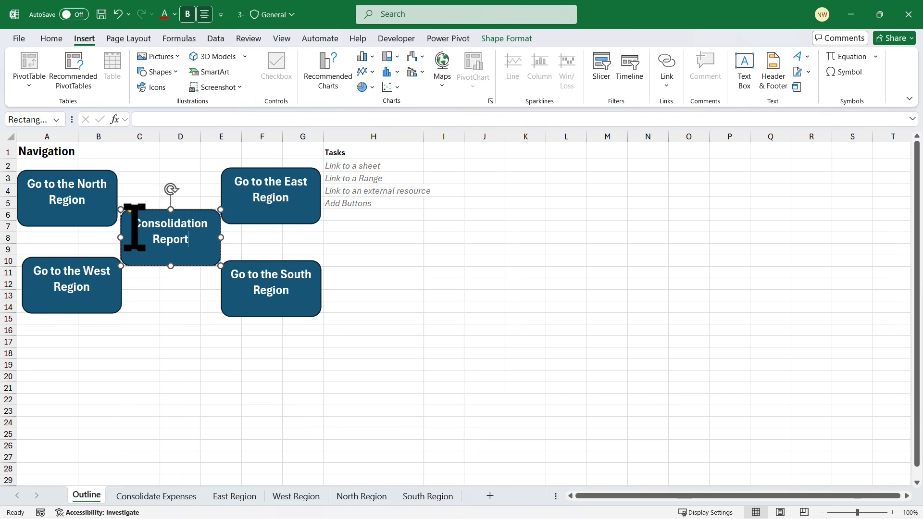
- Edit the hyperlink of the "Consolidation Report" button so it targets cell A1 of the Consolidate Expenses sheet
{"action": "right_click", "coordinate": [191, 229]}
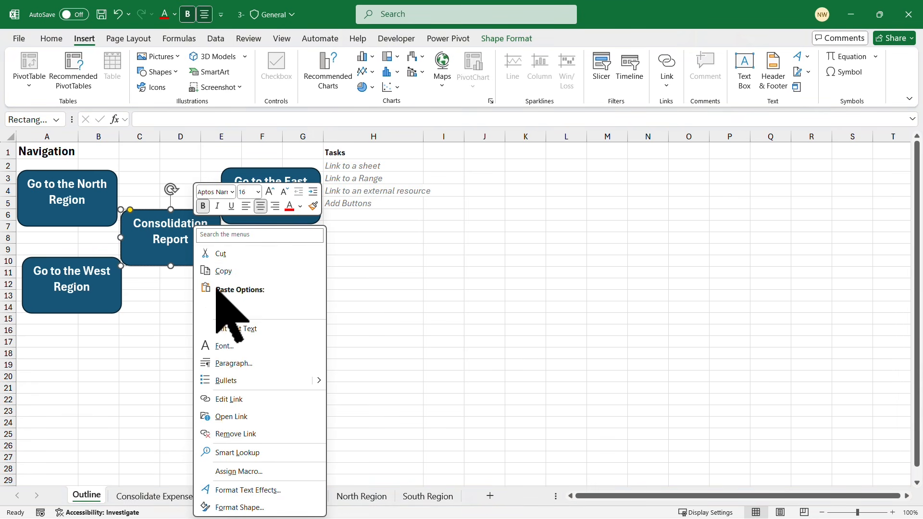
{"action": "left_click", "coordinate": [242, 400]}
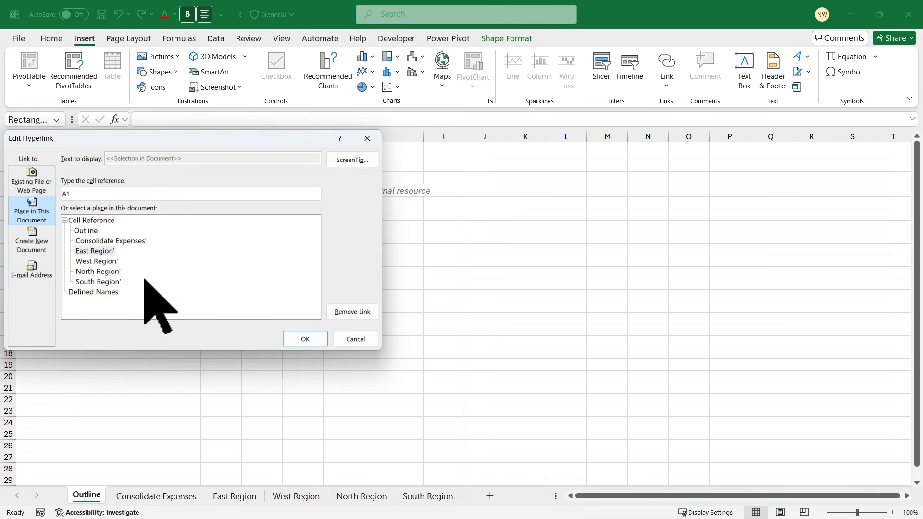
{"action": "left_click", "coordinate": [120, 241]}
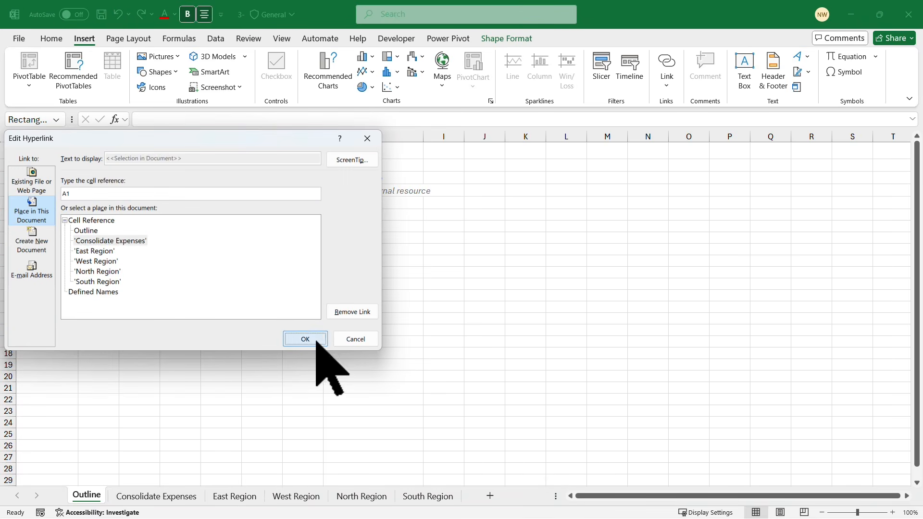
{"action": "left_click", "coordinate": [314, 340]}
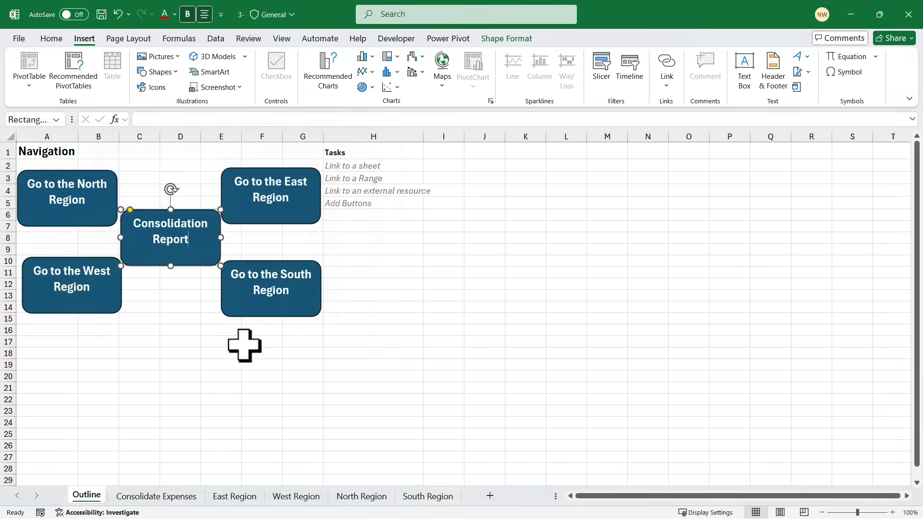
- Enter the text "Go to Learnit Training" in cell A17 of the Outline sheet
{"action": "left_click", "coordinate": [66, 346]}
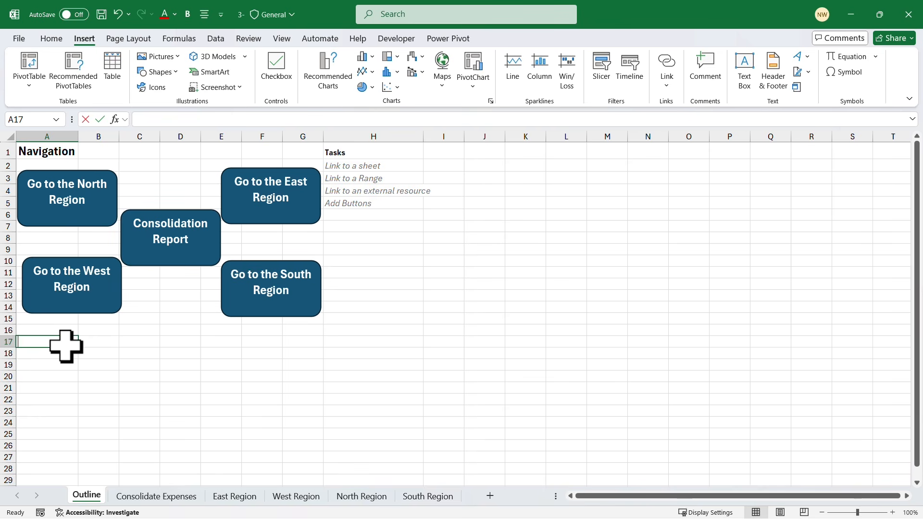
{"action": "type", "text": "Go to Learnit Training"}
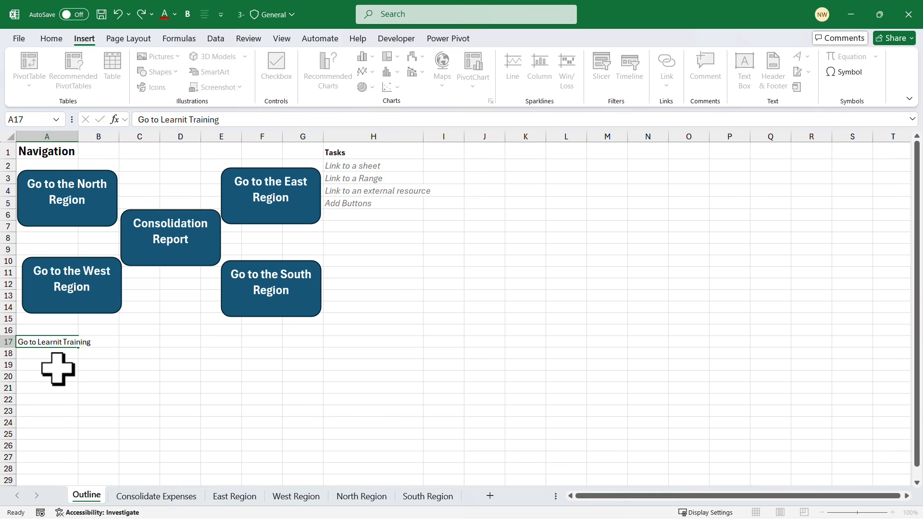
{"action": "key", "text": "Return"}
{"action": "left_click", "coordinate": [62, 342]}
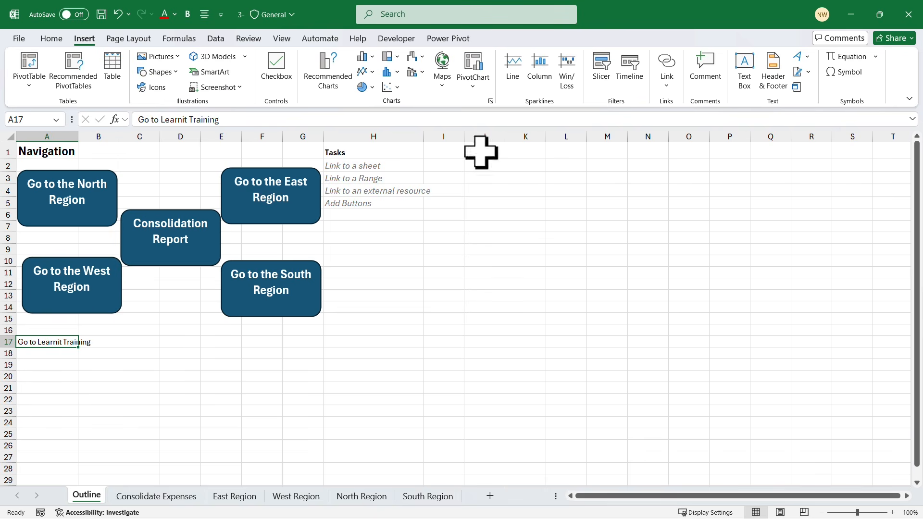
{"action": "left_click", "coordinate": [666, 65]}
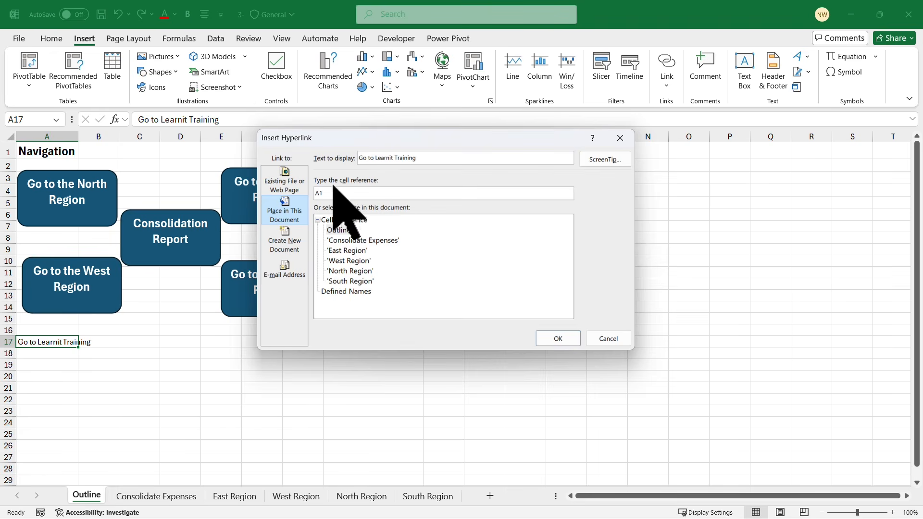
{"action": "left_click", "coordinate": [284, 180]}
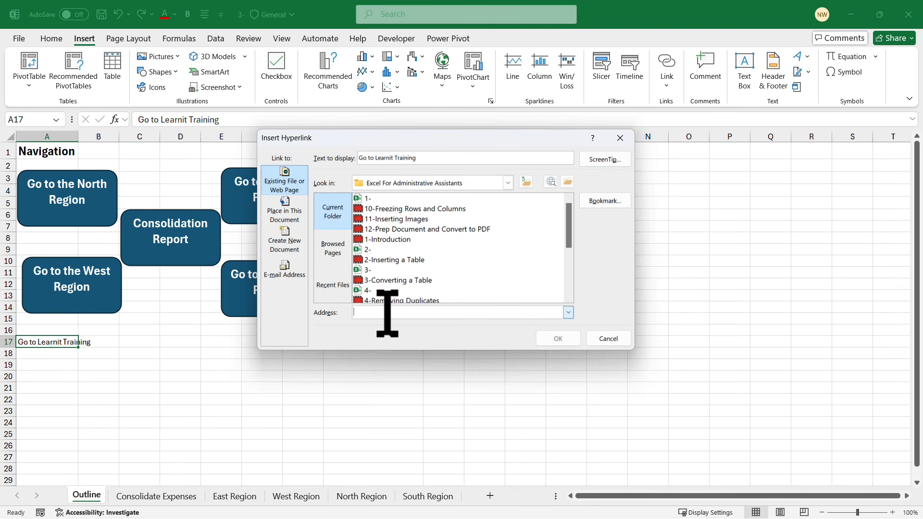
{"action": "type", "text": "http://www.learnit.com"}
{"action": "left_click", "coordinate": [558, 339]}
{"action": "left_click", "coordinate": [168, 387]}
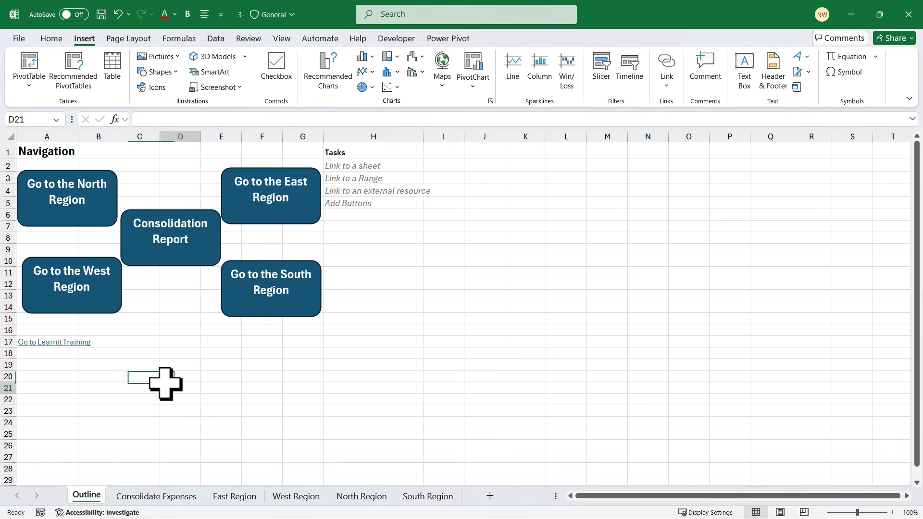
- Test the "Go to Learnit Training" link in the browser and return to the Outline sheet
{"action": "left_click", "coordinate": [55, 342]}
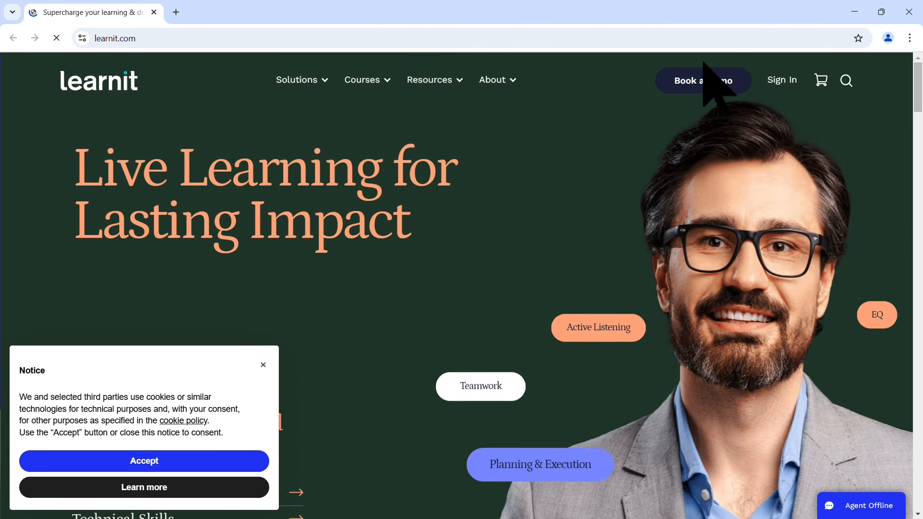
{"action": "left_click", "coordinate": [908, 12]}
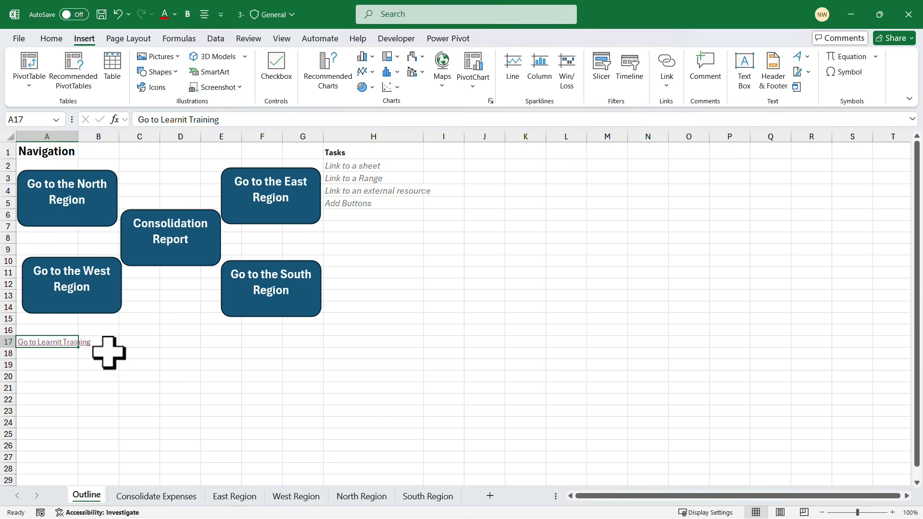
{"action": "left_click", "coordinate": [165, 368]}
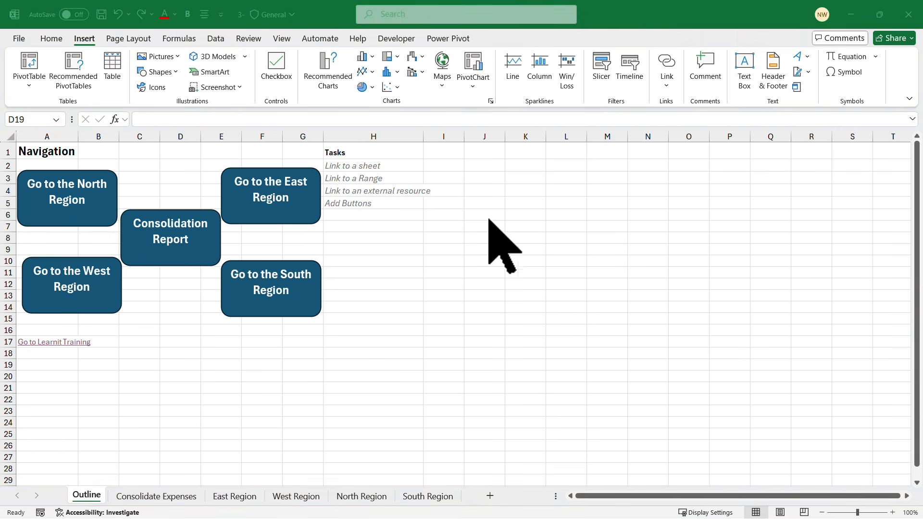
{"action": "left_click", "coordinate": [401, 189]}
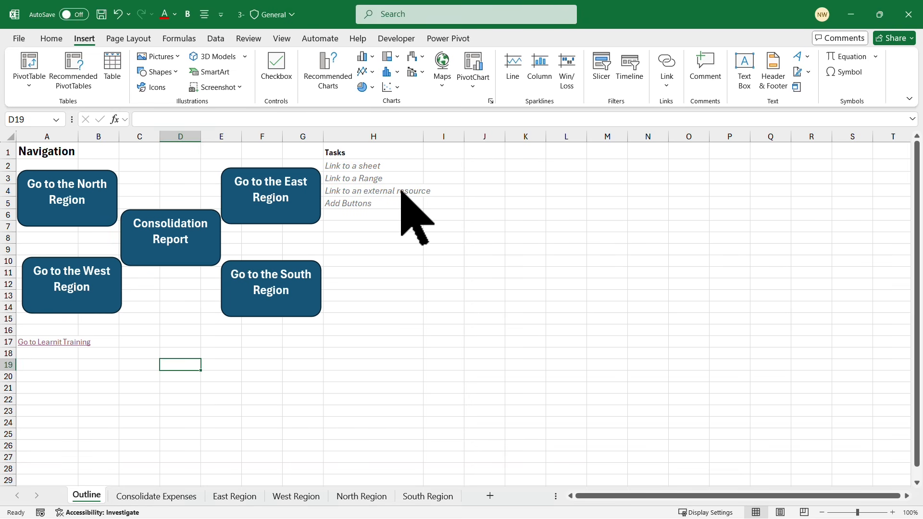
{"action": "left_click", "coordinate": [365, 204]}
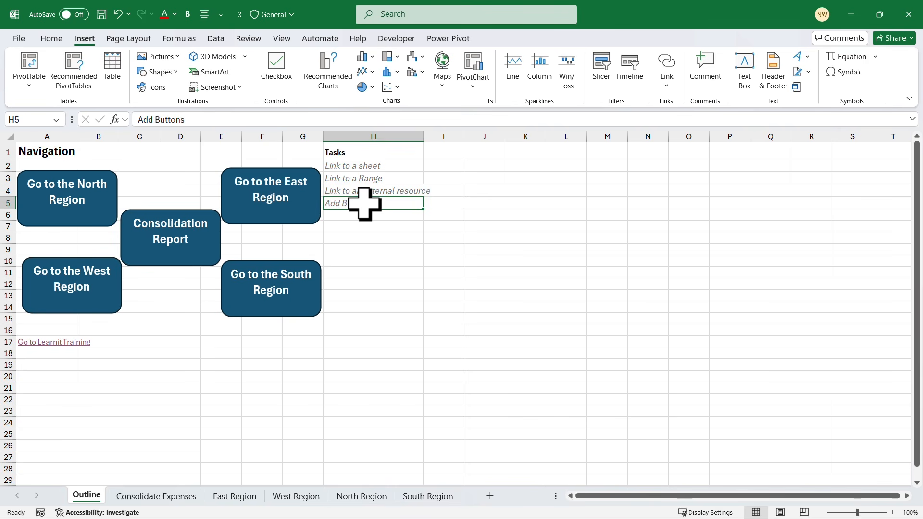
{"action": "left_click", "coordinate": [375, 178]}
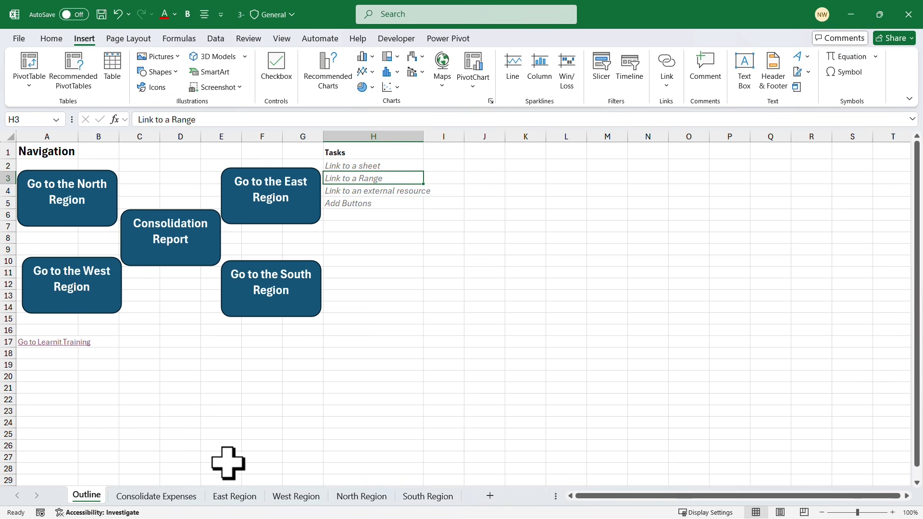
{"action": "left_click", "coordinate": [236, 496]}
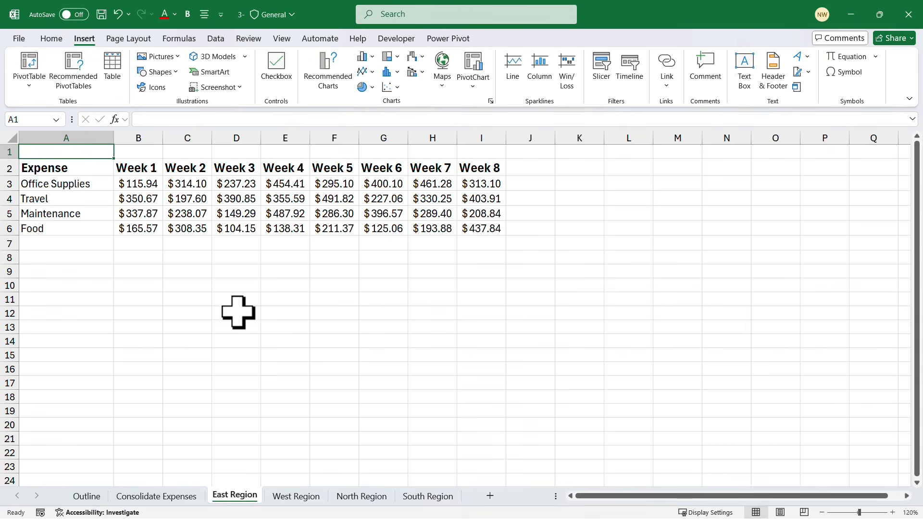
{"action": "left_click", "coordinate": [238, 312]}
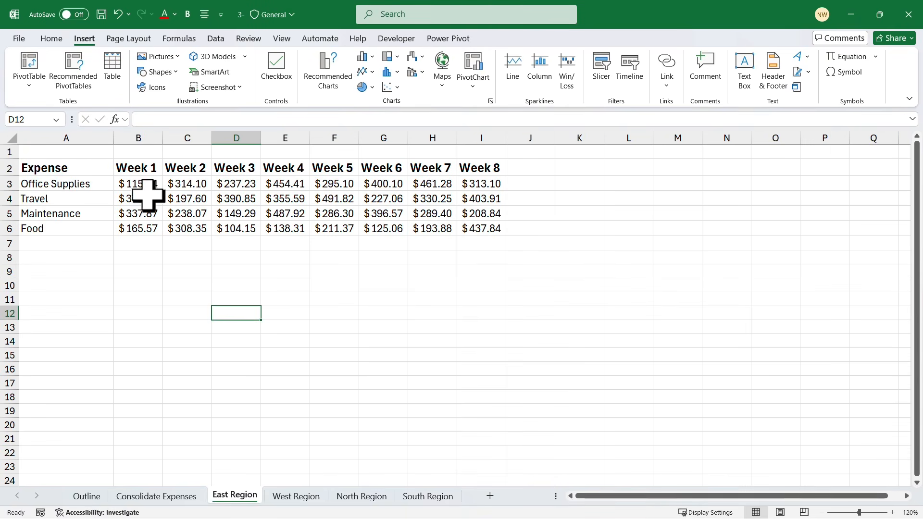
{"action": "left_click_drag", "start_coordinate": [139, 184], "coordinate": [478, 182]}
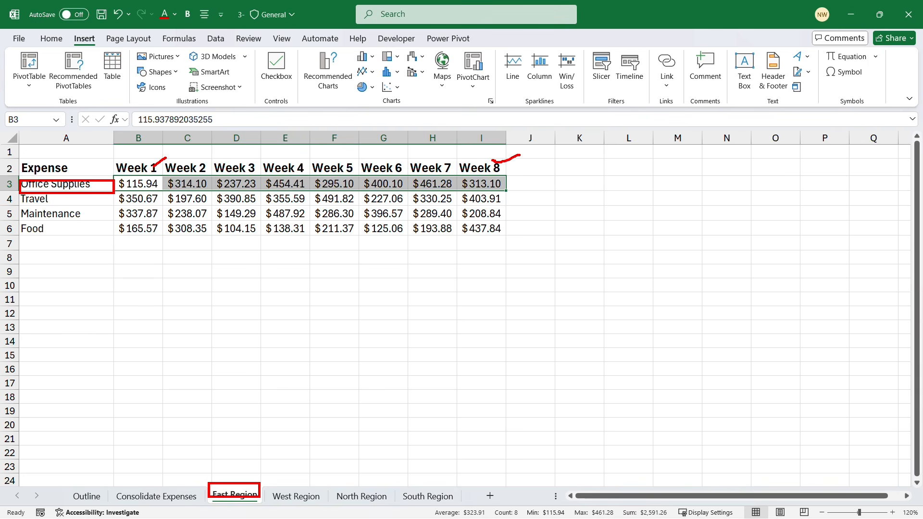
{"action": "left_click", "coordinate": [238, 213]}
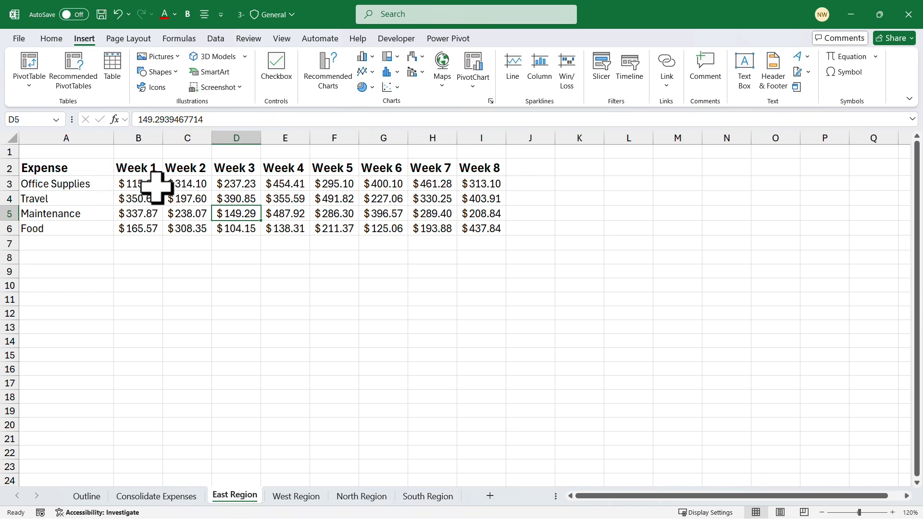
{"action": "left_click_drag", "start_coordinate": [143, 184], "coordinate": [484, 181]}
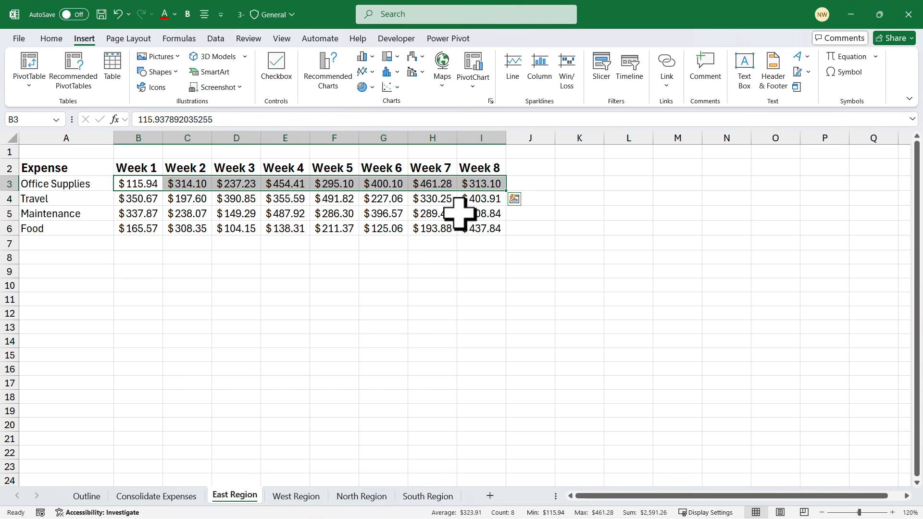
{"action": "left_click", "coordinate": [160, 498]}
- Define the name OfficeSuppliesEast for the Office Supplies amounts in B3:I3 on the East Region sheet
{"action": "left_click", "coordinate": [234, 497]}
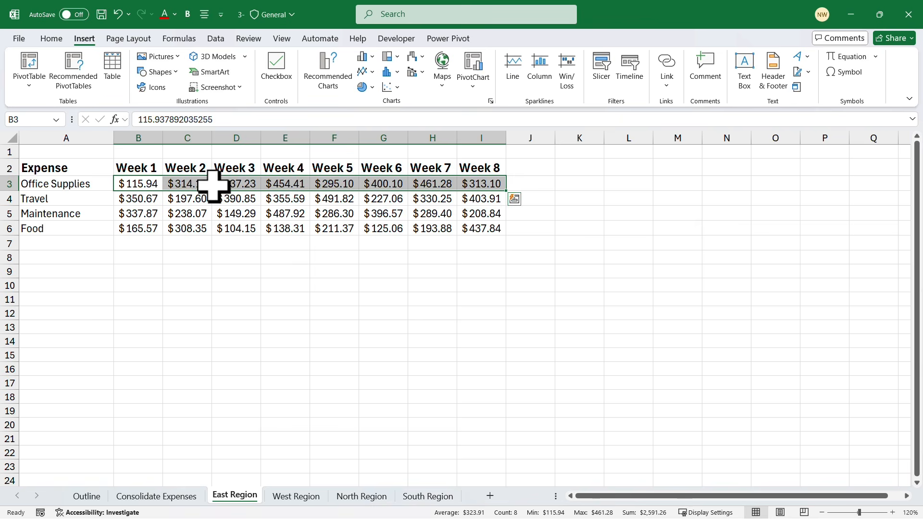
{"action": "left_click", "coordinate": [277, 211]}
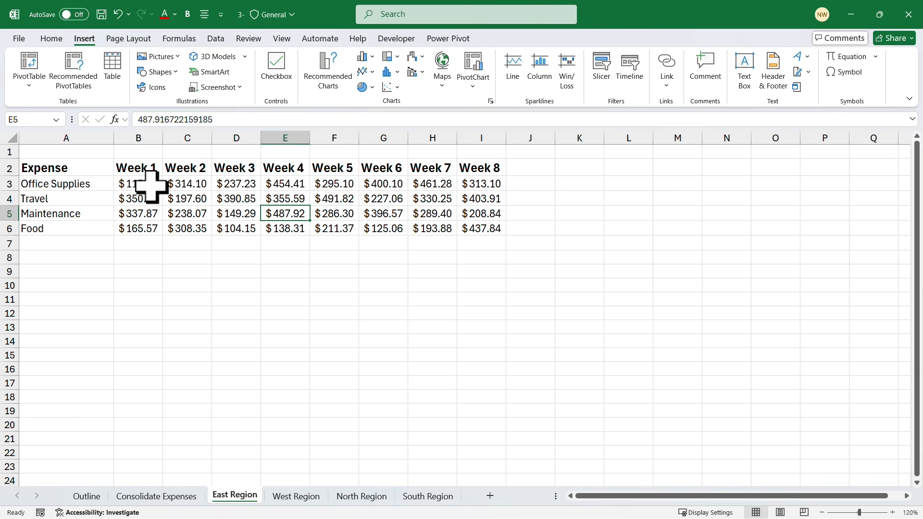
{"action": "left_click_drag", "start_coordinate": [147, 184], "coordinate": [471, 187]}
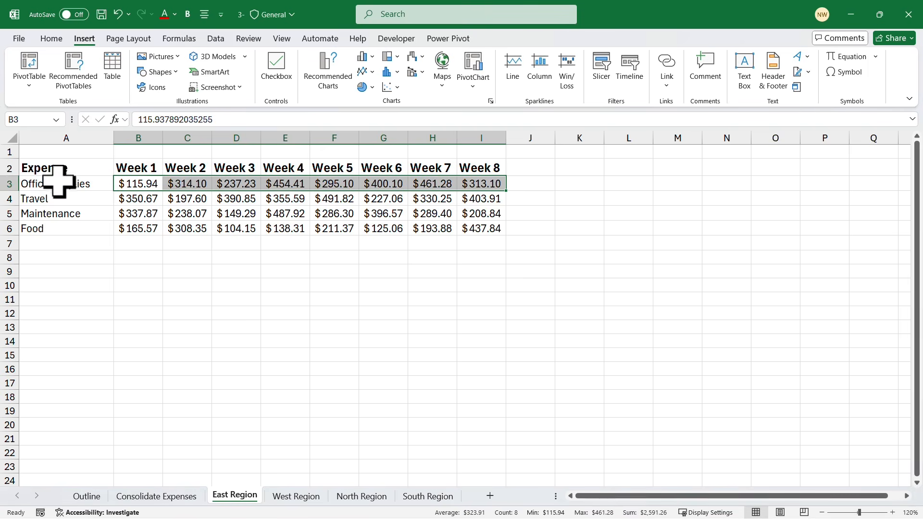
{"action": "left_click", "coordinate": [34, 120]}
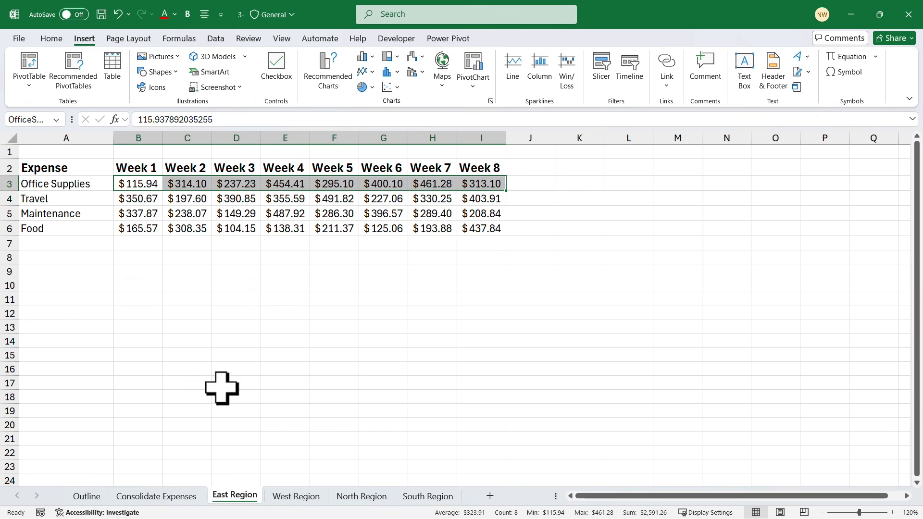
- Insert a hyperlink in cell A19 of the Outline sheet that targets the defined name OfficeSuppliesEast
{"action": "left_click", "coordinate": [86, 496]}
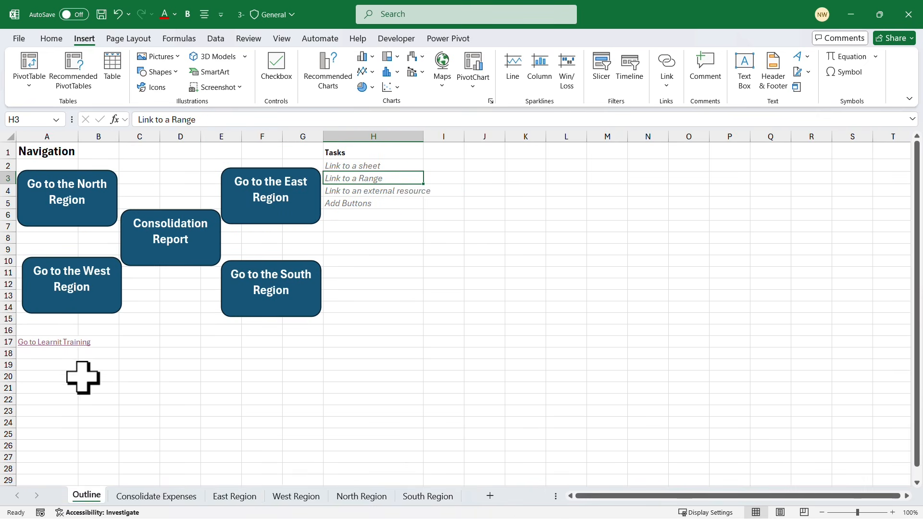
{"action": "left_click", "coordinate": [55, 365]}
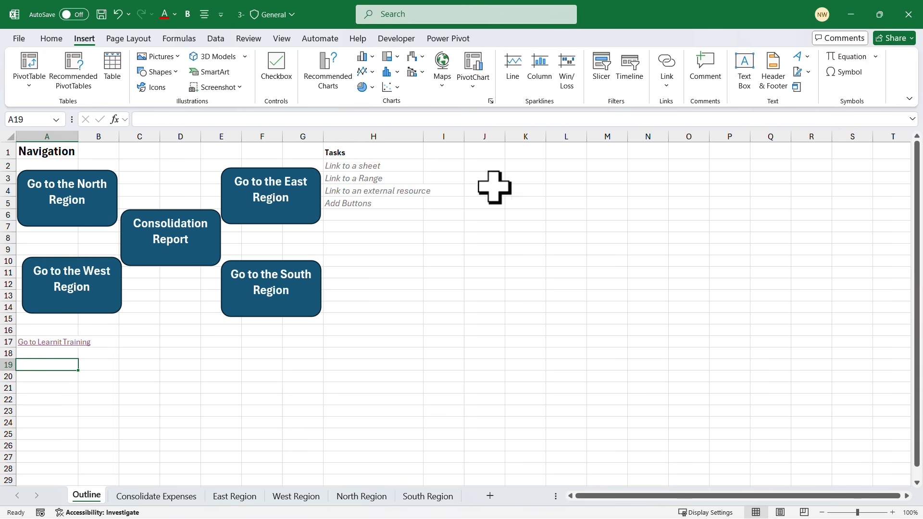
{"action": "left_click", "coordinate": [667, 64]}
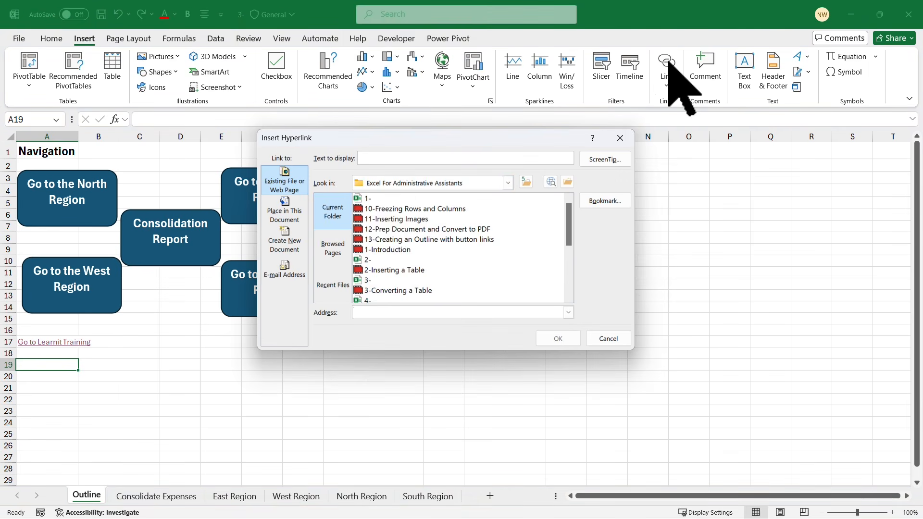
{"action": "left_click", "coordinate": [294, 210]}
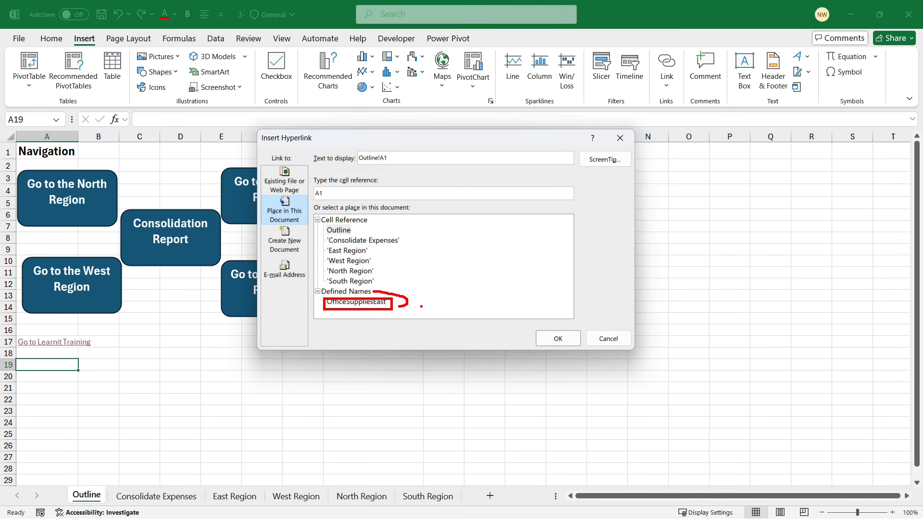
{"action": "left_click", "coordinate": [355, 302]}
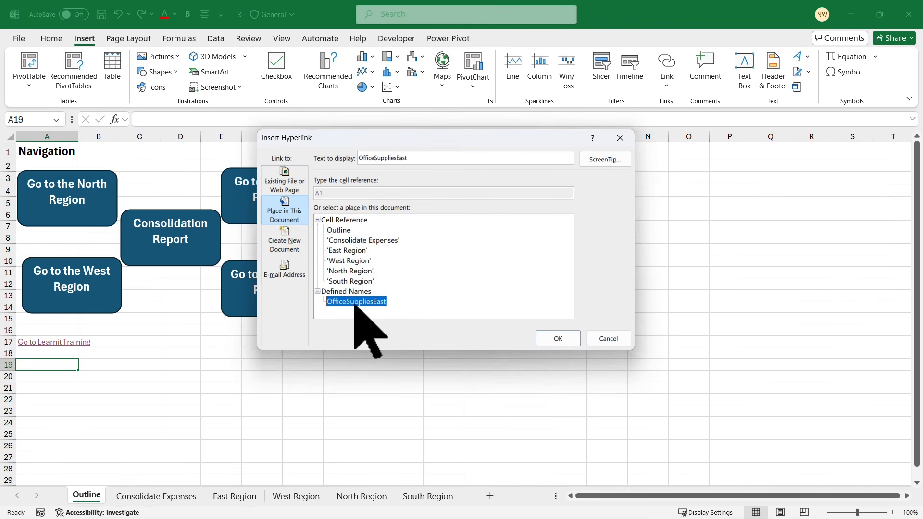
{"action": "left_click", "coordinate": [563, 340]}
{"action": "left_click", "coordinate": [195, 409]}
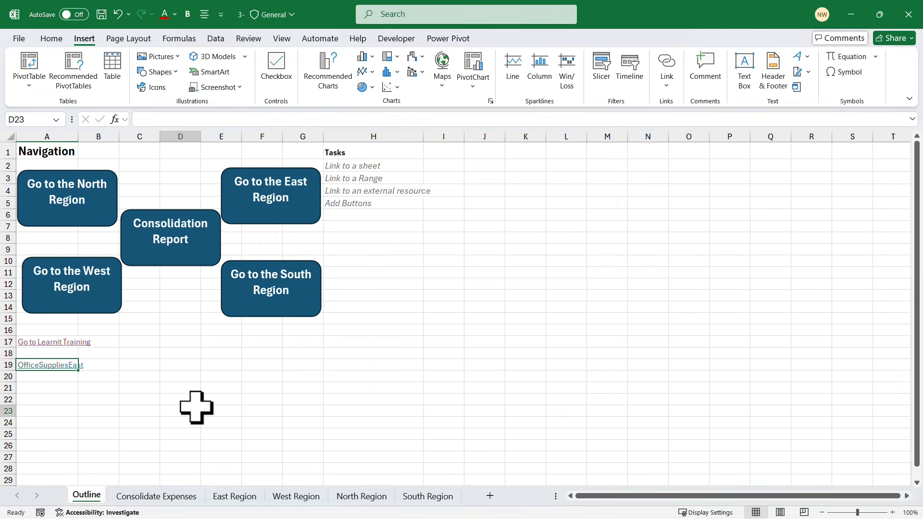
- Test the OfficeSuppliesEast link in cell A19 and return to the Outline sheet
{"action": "left_click", "coordinate": [53, 365]}
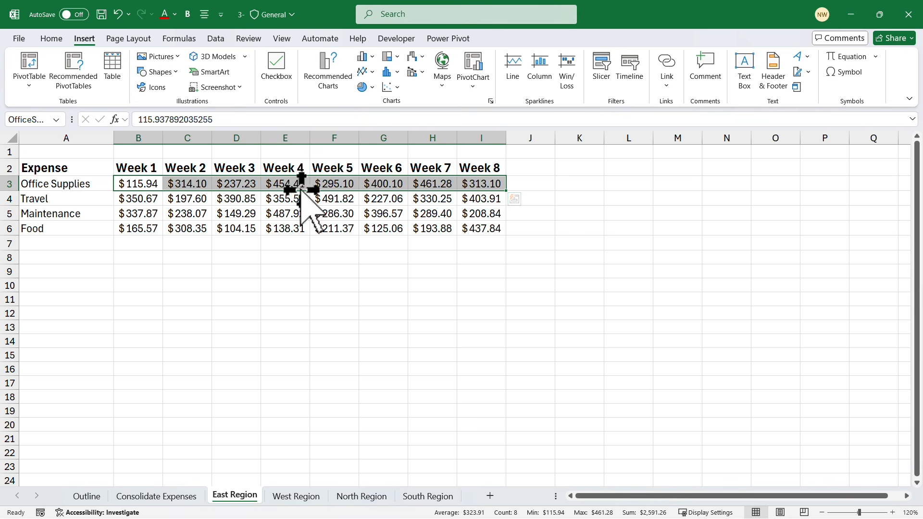
{"action": "left_click", "coordinate": [90, 497]}
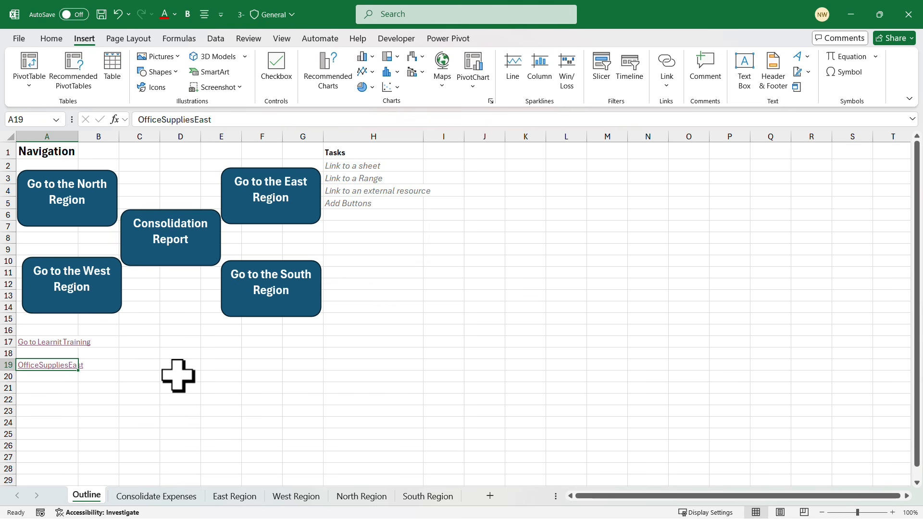
- Enter =SUM(OfficeSuppliesEast) in cell H21 of the Outline sheet by picking B3:I3 on the East Region sheet
{"action": "left_click", "coordinate": [376, 386]}
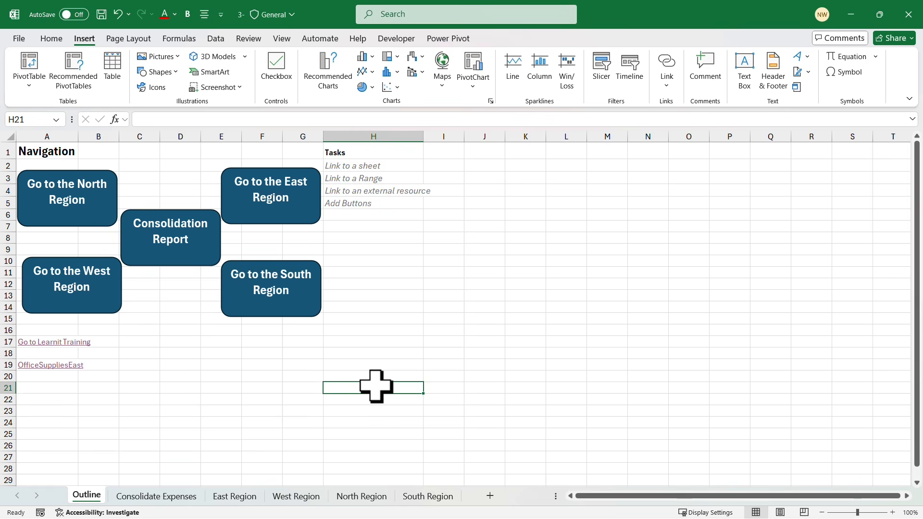
{"action": "type", "text": "=SUM("}
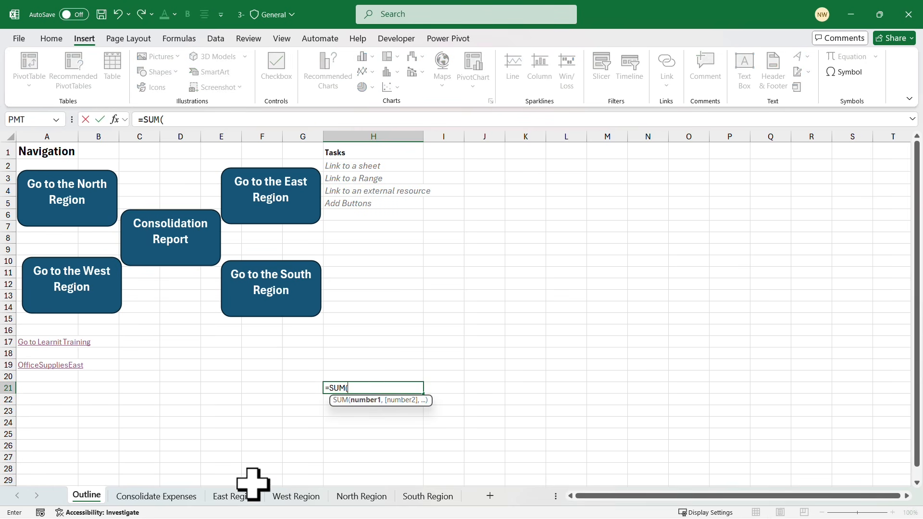
{"action": "left_click", "coordinate": [238, 496]}
{"action": "left_click_drag", "start_coordinate": [139, 183], "coordinate": [480, 185]}
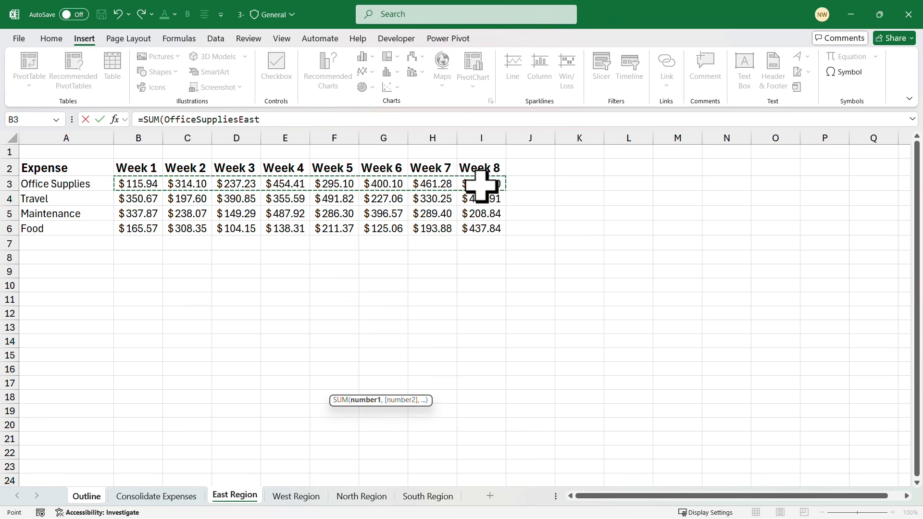
{"action": "left_click", "coordinate": [268, 118]}
{"action": "type", "text": ")"}
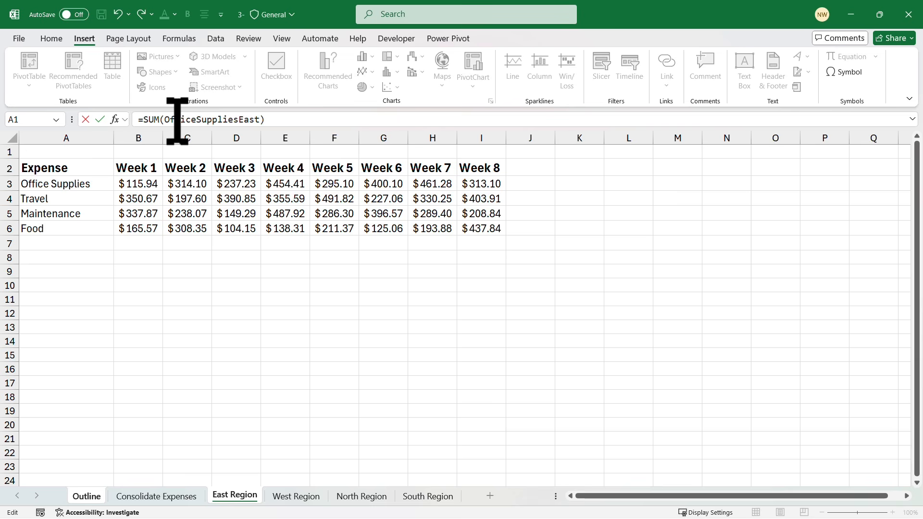
{"action": "left_click_drag", "start_coordinate": [164, 120], "coordinate": [260, 120]}
{"action": "right_click", "coordinate": [264, 121]}
{"action": "key", "text": "Escape"}
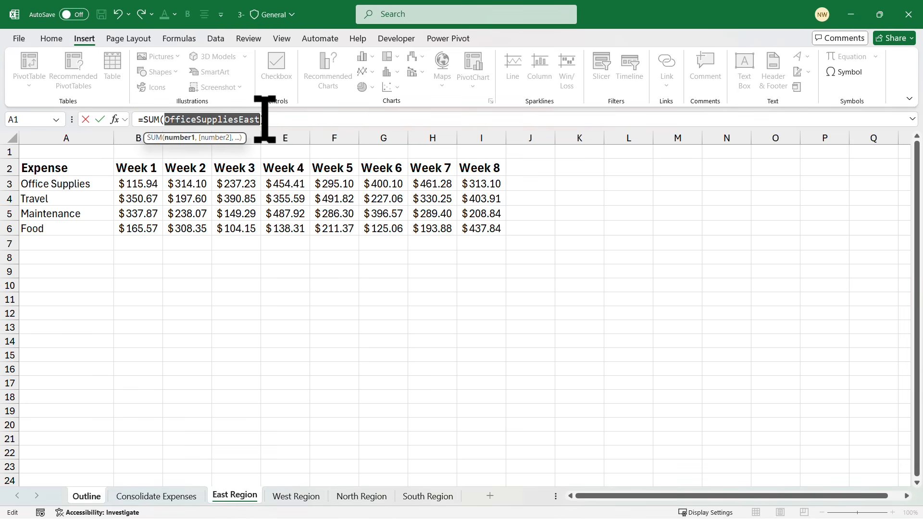
{"action": "left_click", "coordinate": [265, 119]}
{"action": "key", "text": "Return"}
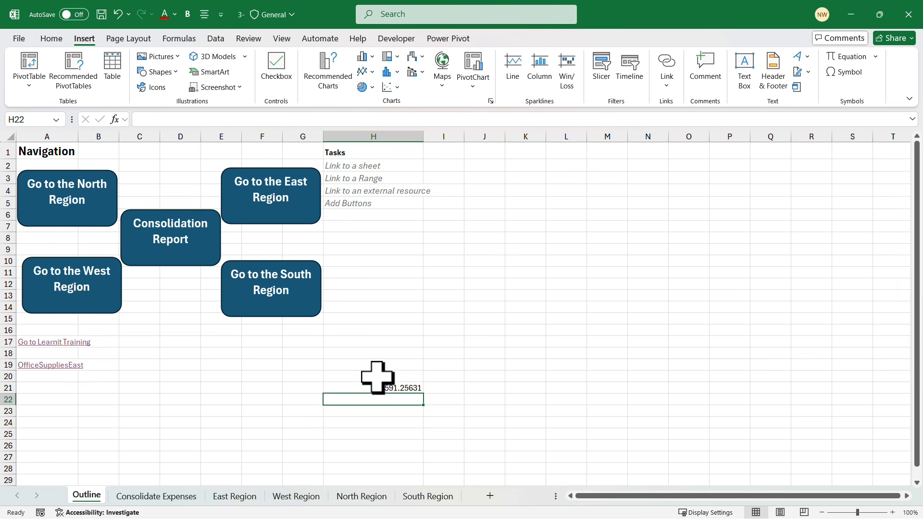
- Replace the formula in H21 with =SUM(OfficeSuppliesEast) using the suggested defined name, and clear the cell again
{"action": "left_click", "coordinate": [391, 387]}
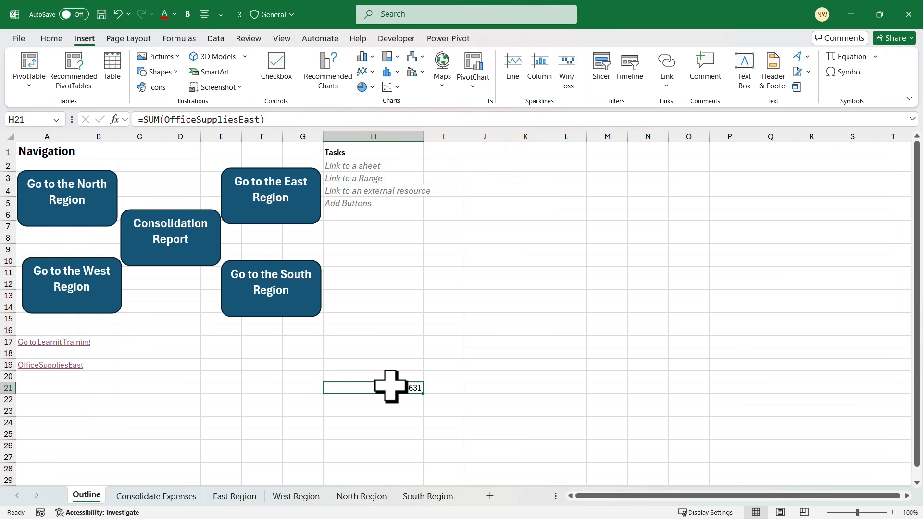
{"action": "key", "text": "Delete"}
{"action": "type", "text": "="}
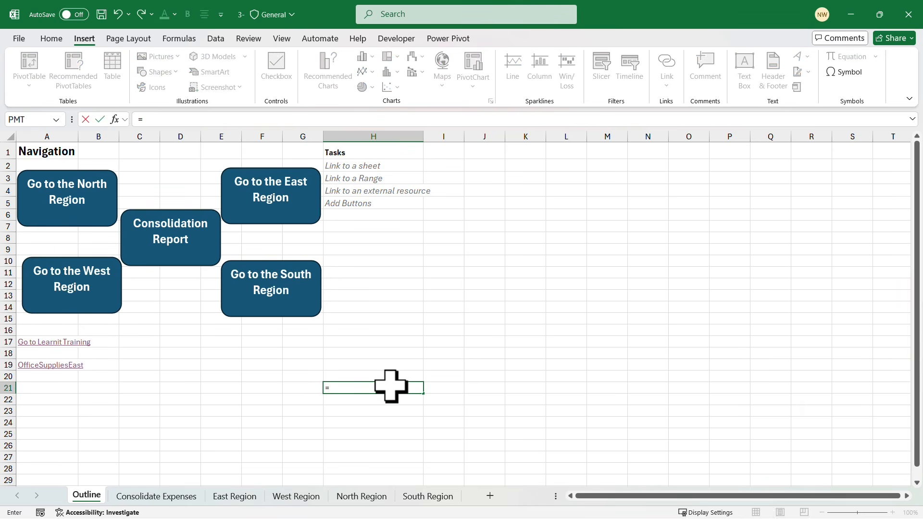
{"action": "type", "text": "sum"}
{"action": "key", "text": "Tab"}
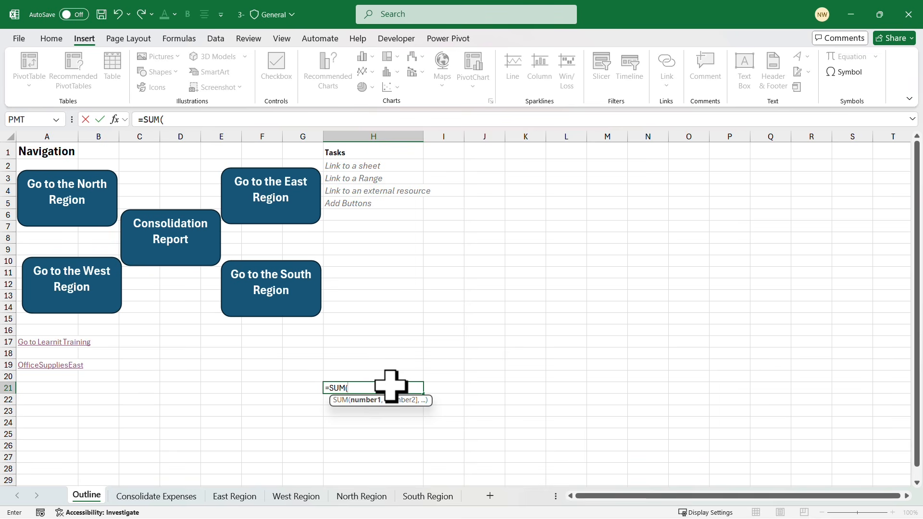
{"action": "type", "text": "off"}
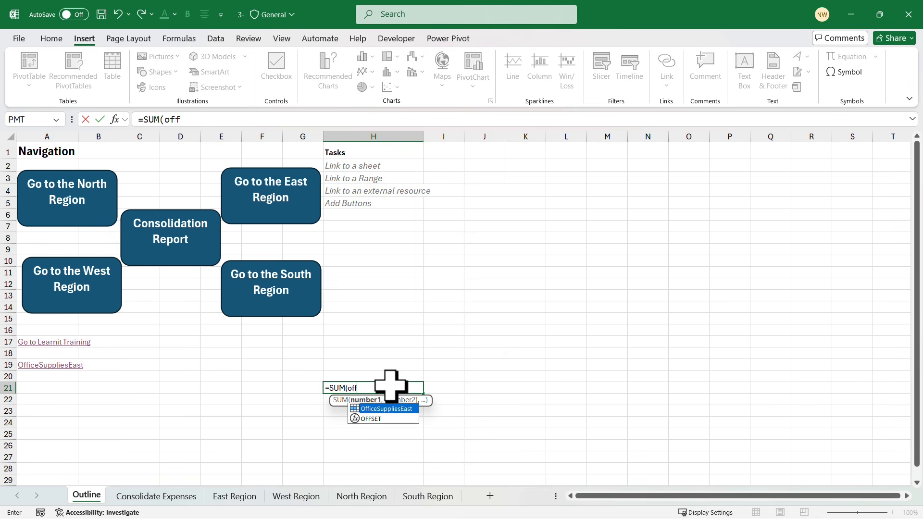
{"action": "double_click", "coordinate": [395, 408]}
{"action": "type", "text": ")"}
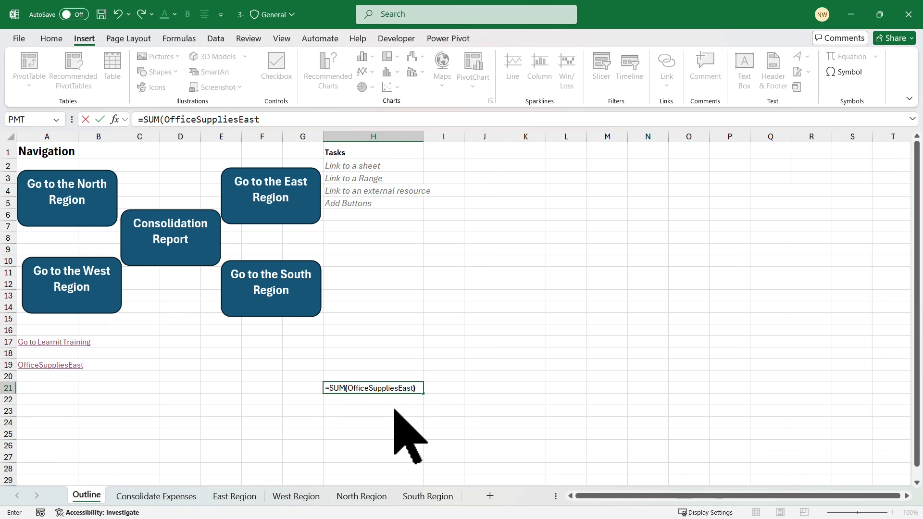
{"action": "key", "text": "Return"}
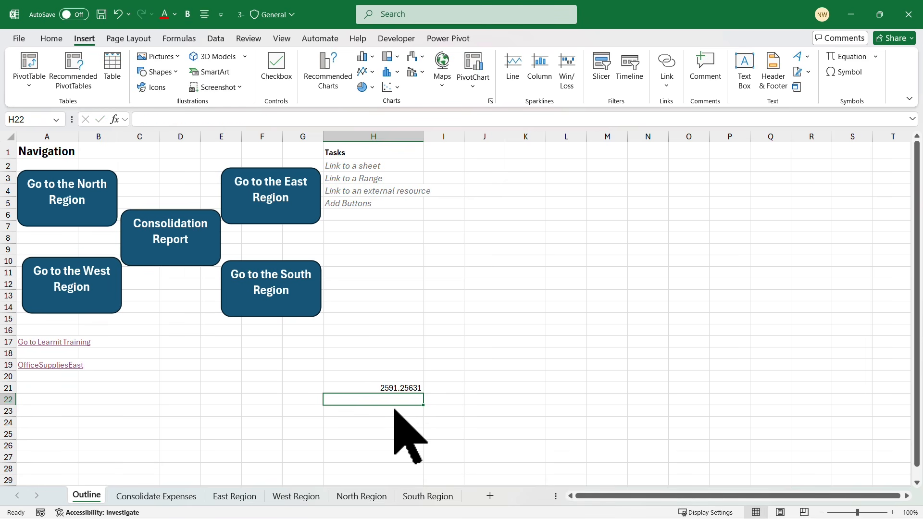
{"action": "left_click", "coordinate": [385, 389]}
{"action": "key", "text": "Delete"}
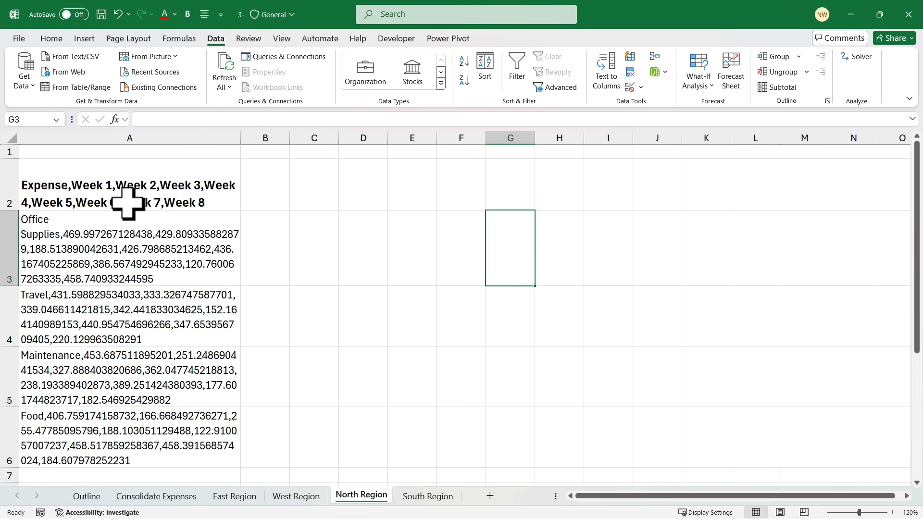
- Compare how the expense headers and amounts are arranged in columns on the South, East, West and North Region sheets
{"action": "left_click", "coordinate": [429, 496]}
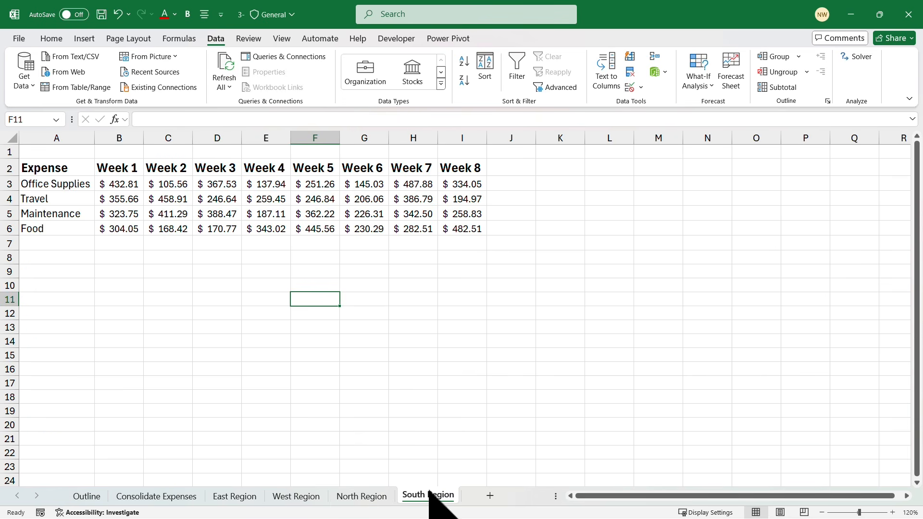
{"action": "left_click", "coordinate": [118, 177]}
{"action": "left_click", "coordinate": [162, 170]}
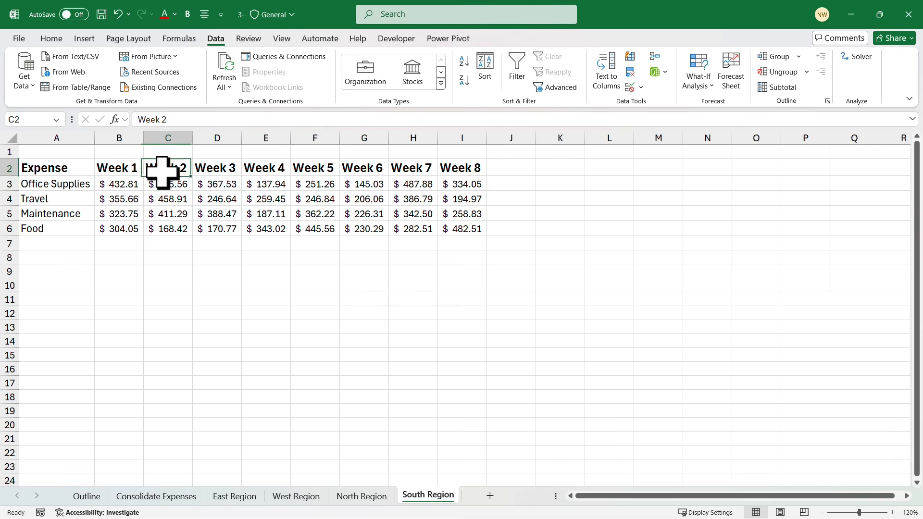
{"action": "left_click", "coordinate": [211, 171]}
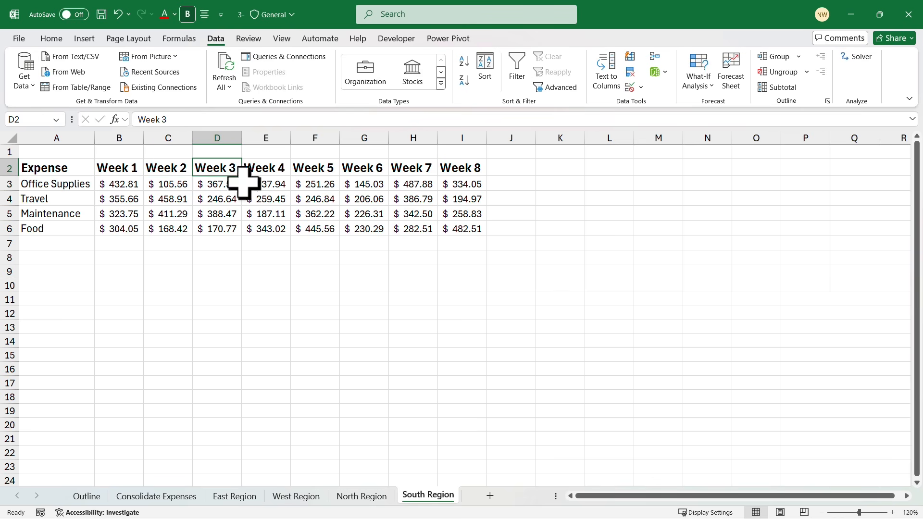
{"action": "left_click", "coordinate": [133, 187]}
{"action": "left_click", "coordinate": [176, 185]}
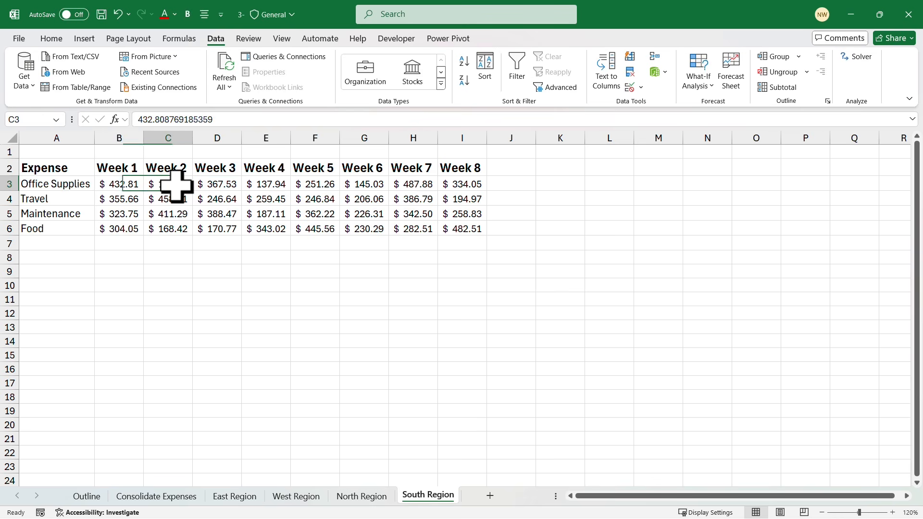
{"action": "left_click", "coordinate": [216, 182]}
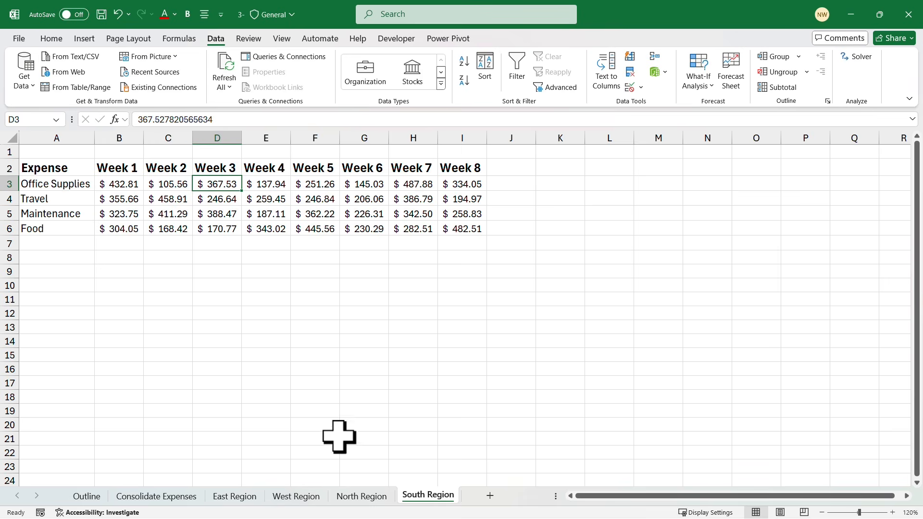
{"action": "left_click", "coordinate": [242, 496]}
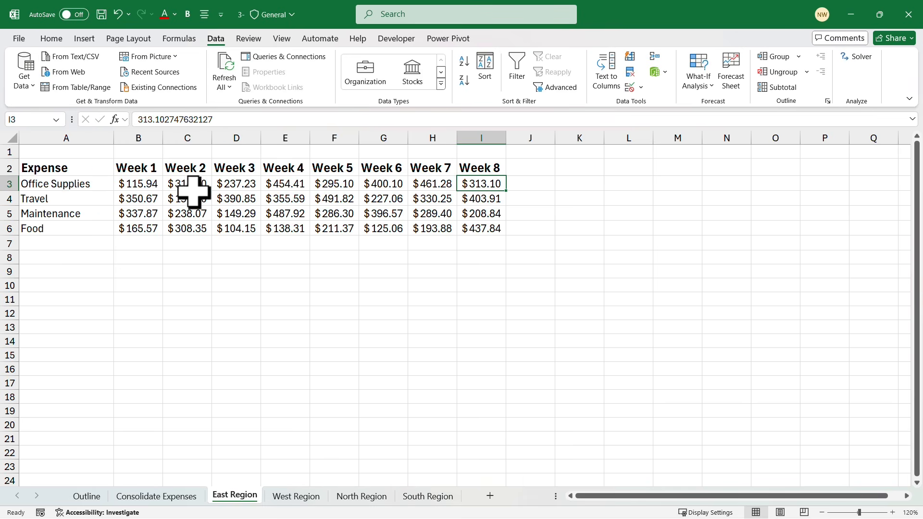
{"action": "left_click", "coordinate": [296, 496]}
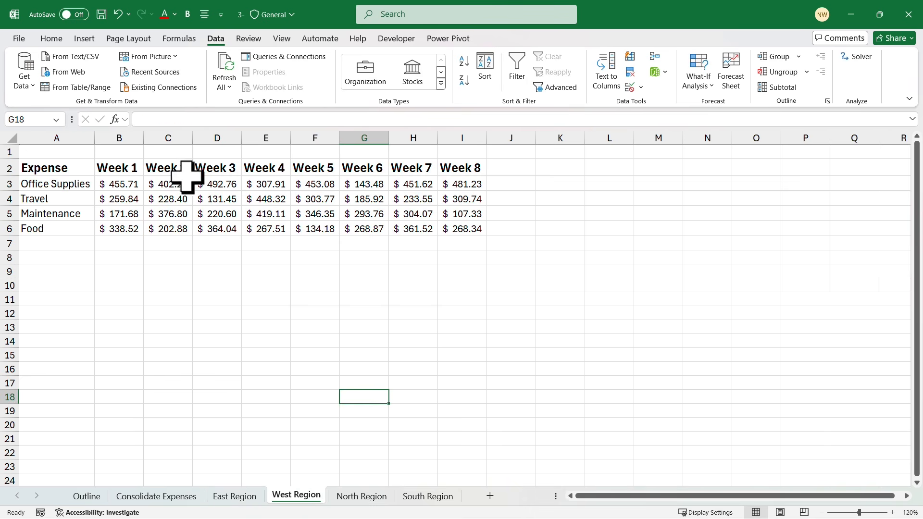
{"action": "left_click", "coordinate": [361, 497]}
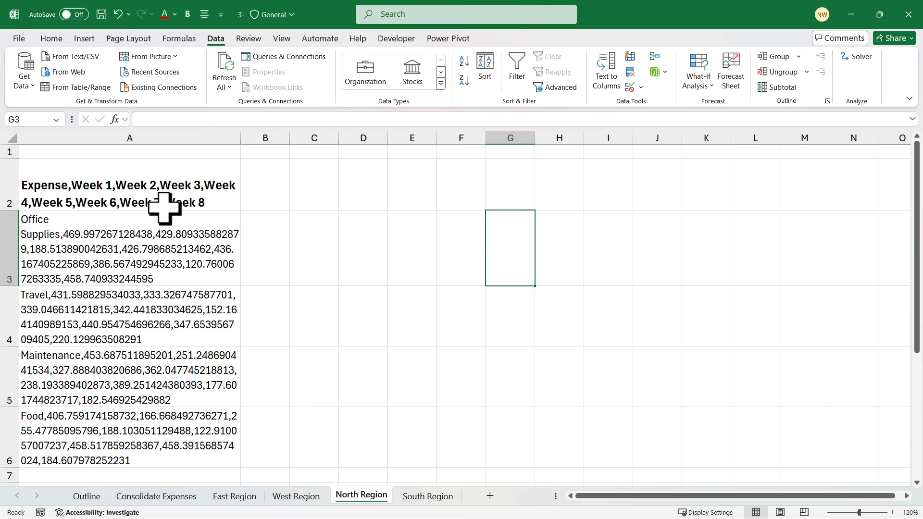
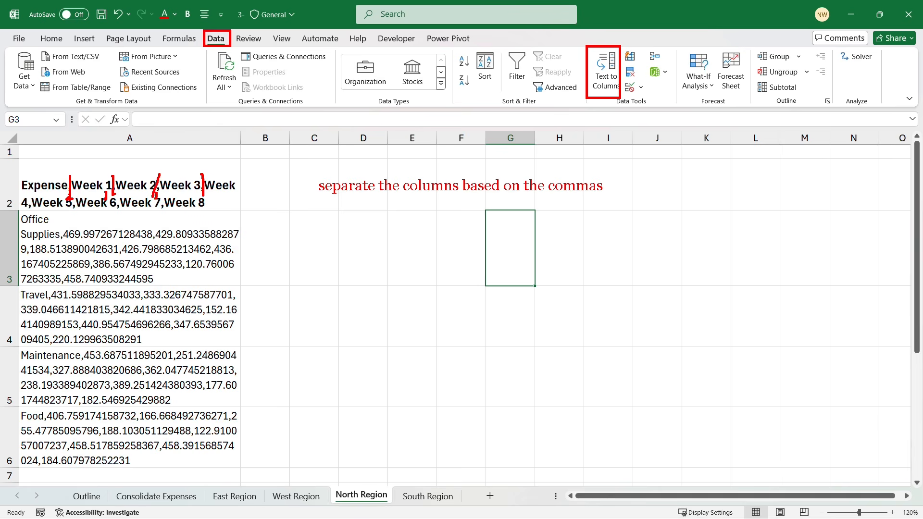
{"action": "key", "text": "Escape"}
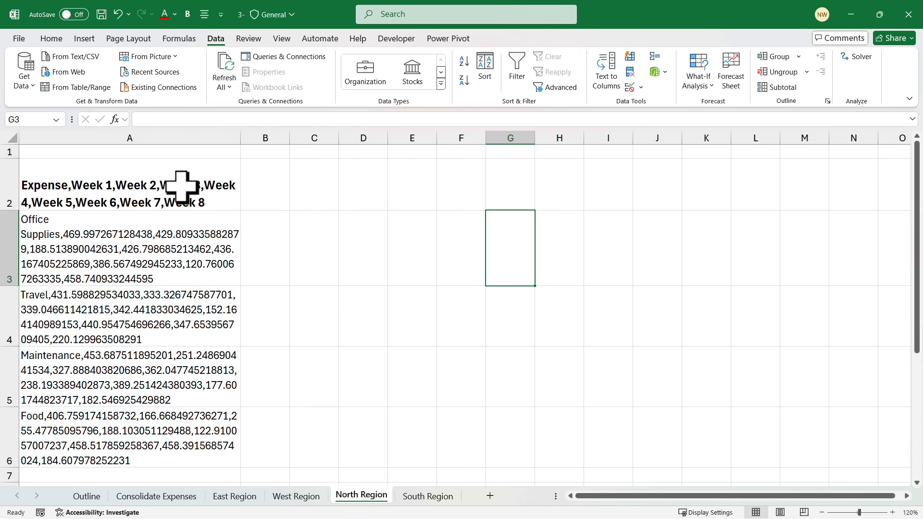
- Split the header text in A2 of the North Region sheet with Text to Columns, as delimited data with the Comma delimiter and General format
{"action": "left_click", "coordinate": [152, 187]}
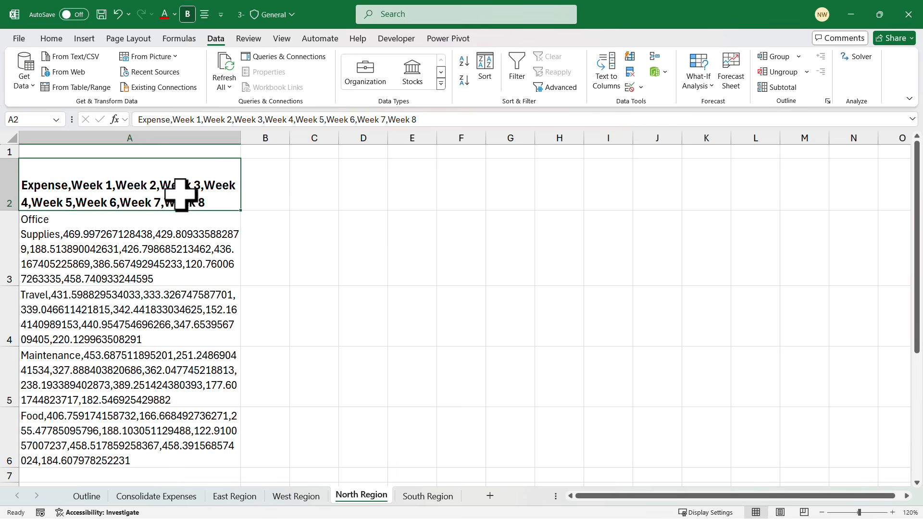
{"action": "left_click", "coordinate": [607, 72]}
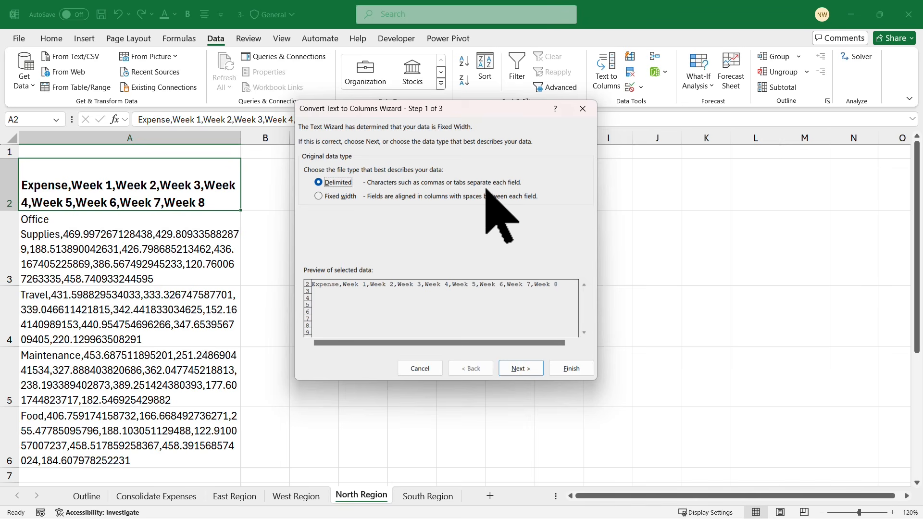
{"action": "left_click", "coordinate": [524, 368]}
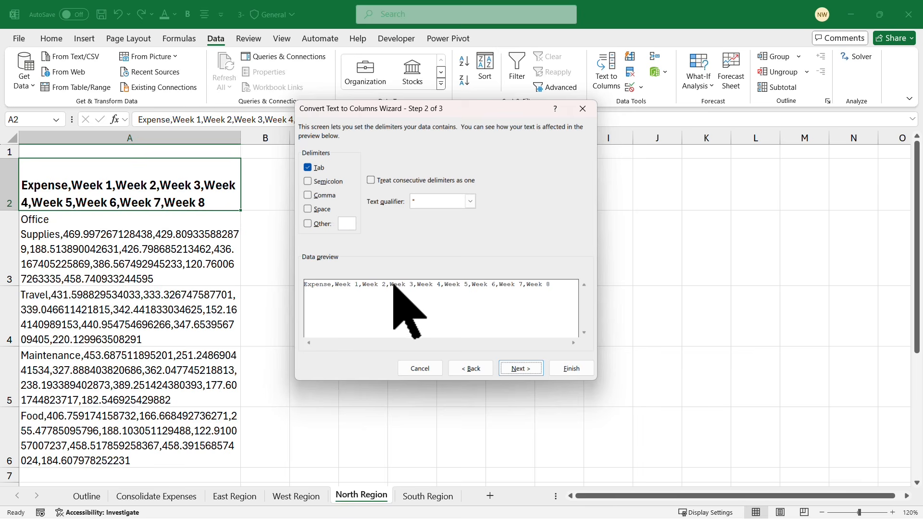
{"action": "left_click", "coordinate": [310, 195]}
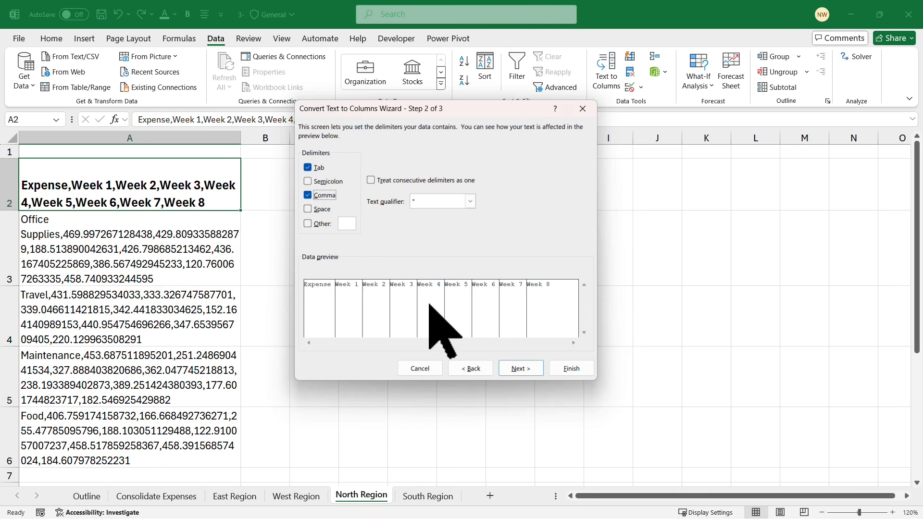
{"action": "left_click", "coordinate": [523, 368]}
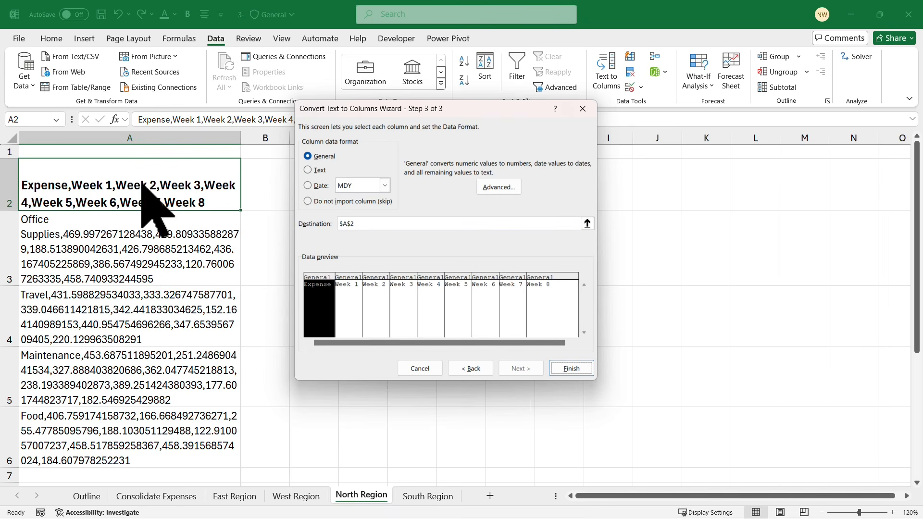
{"action": "left_click", "coordinate": [571, 368]}
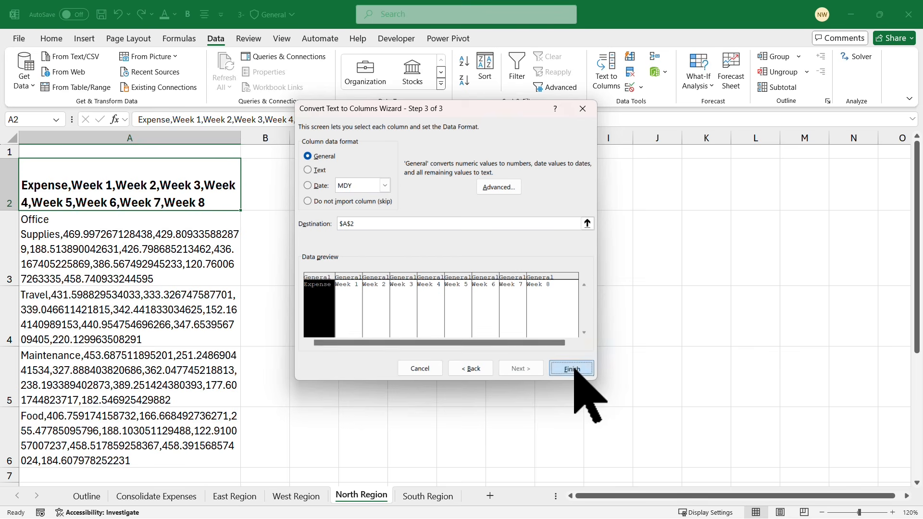
- Check the separated week headers in cells B2 to I2 of the North Region sheet one by one
{"action": "left_click", "coordinate": [255, 186]}
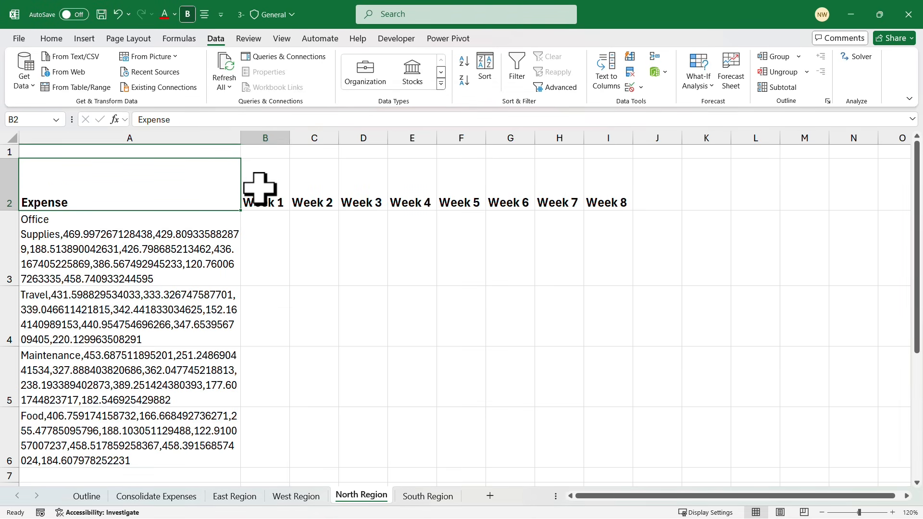
{"action": "left_click", "coordinate": [309, 186]}
{"action": "left_click", "coordinate": [356, 186]}
{"action": "left_click", "coordinate": [406, 185]}
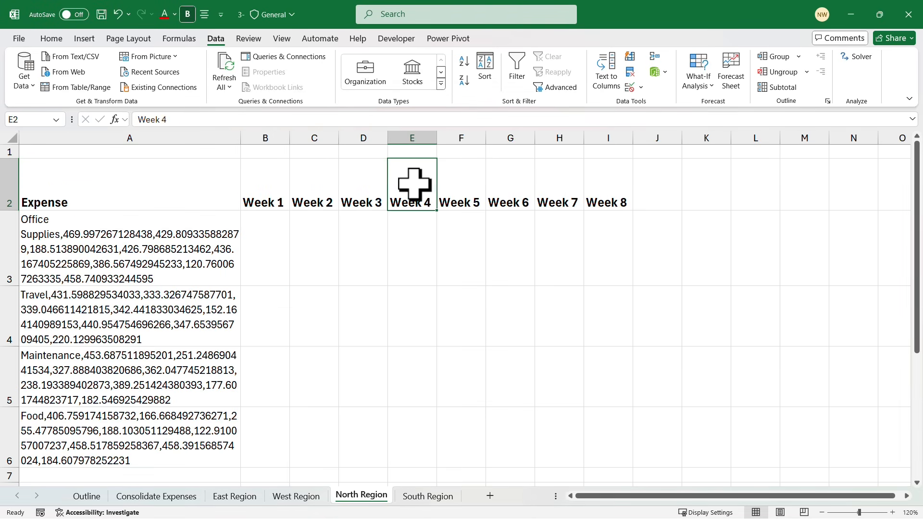
{"action": "left_click", "coordinate": [449, 186]}
{"action": "left_click", "coordinate": [495, 183]}
{"action": "left_click", "coordinate": [553, 188]}
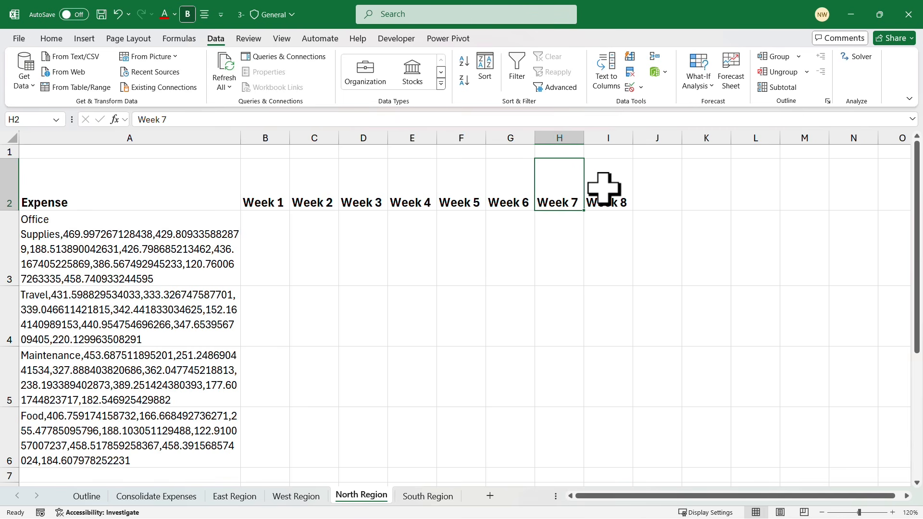
{"action": "left_click", "coordinate": [603, 186]}
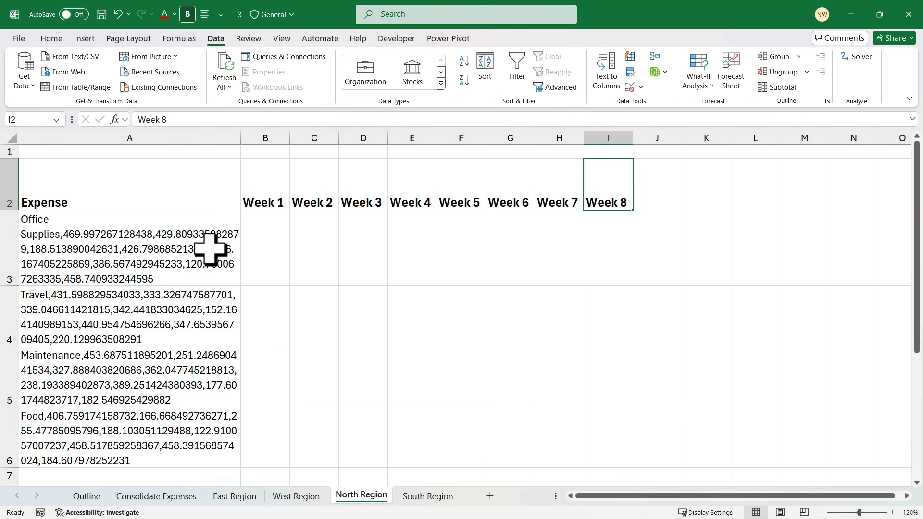
- Split the Office Supplies text in A3 with Text to Columns, as delimited data with Tab, Comma and a blank Other delimiter enabled
{"action": "left_click", "coordinate": [173, 251]}
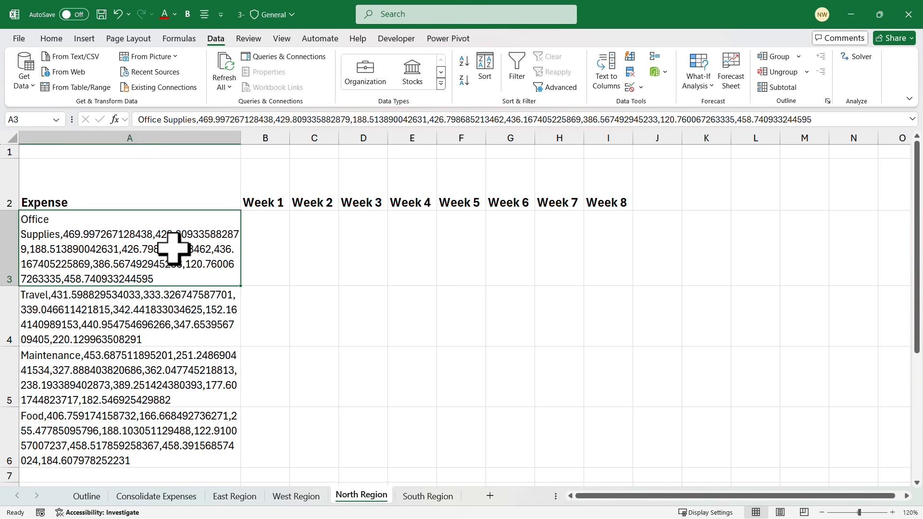
{"action": "left_click", "coordinate": [606, 77]}
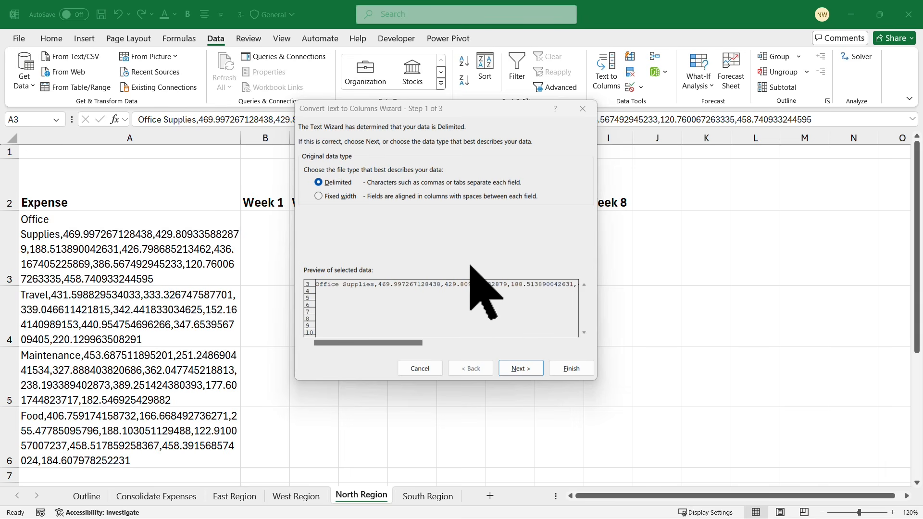
{"action": "left_click", "coordinate": [520, 369]}
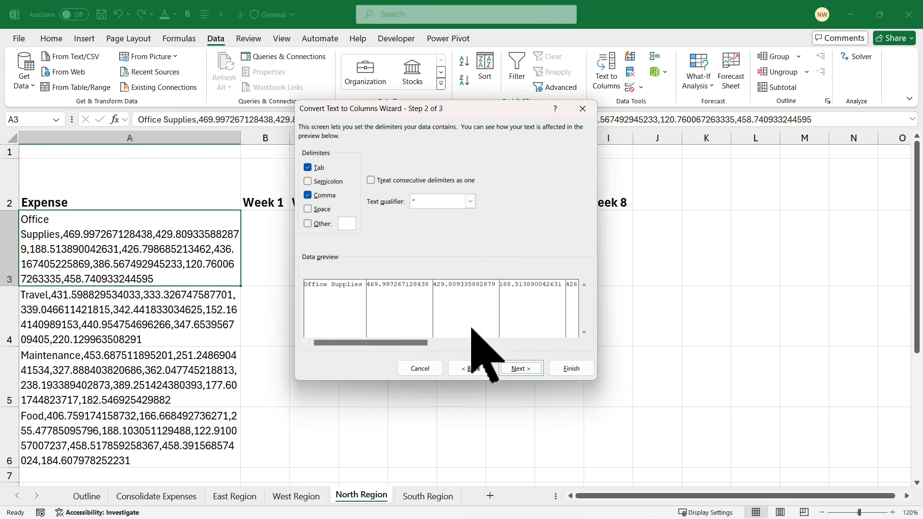
{"action": "left_click", "coordinate": [313, 195]}
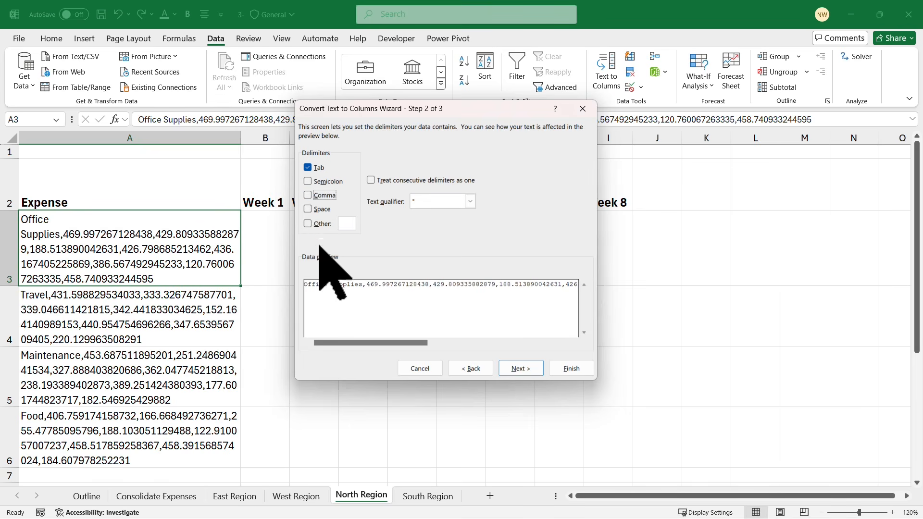
{"action": "left_click", "coordinate": [308, 195]}
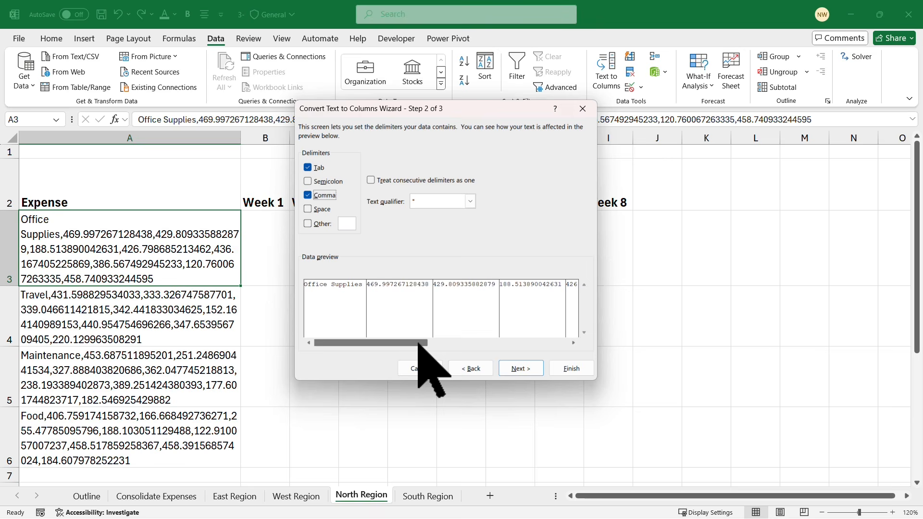
{"action": "left_click_drag", "start_coordinate": [418, 342], "coordinate": [552, 347]}
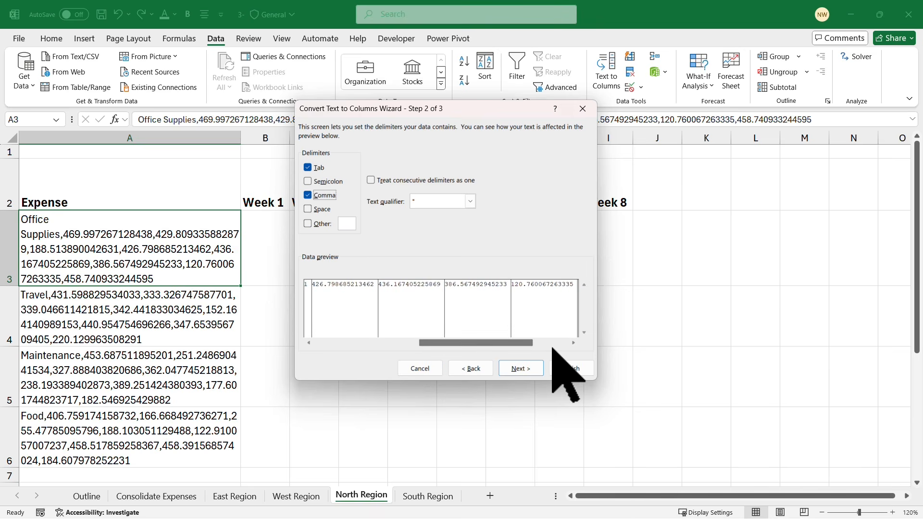
{"action": "left_click", "coordinate": [572, 342]}
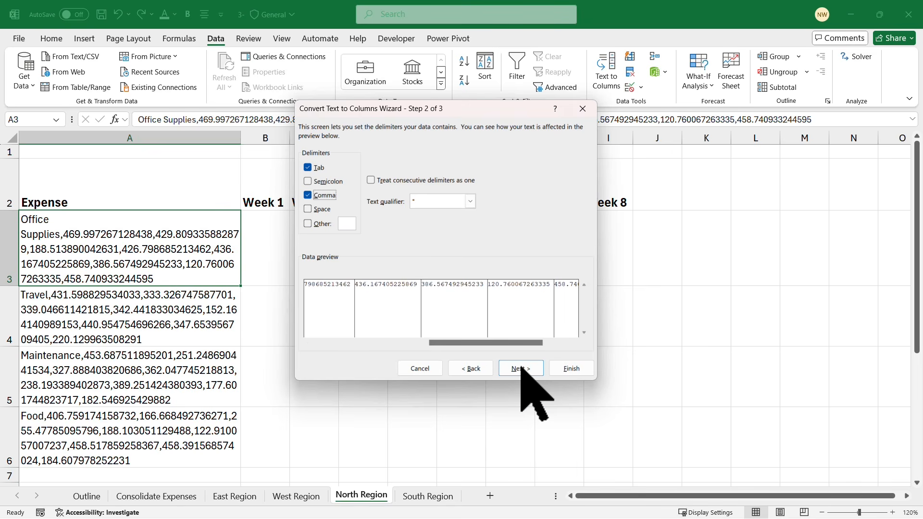
{"action": "left_click", "coordinate": [348, 224]}
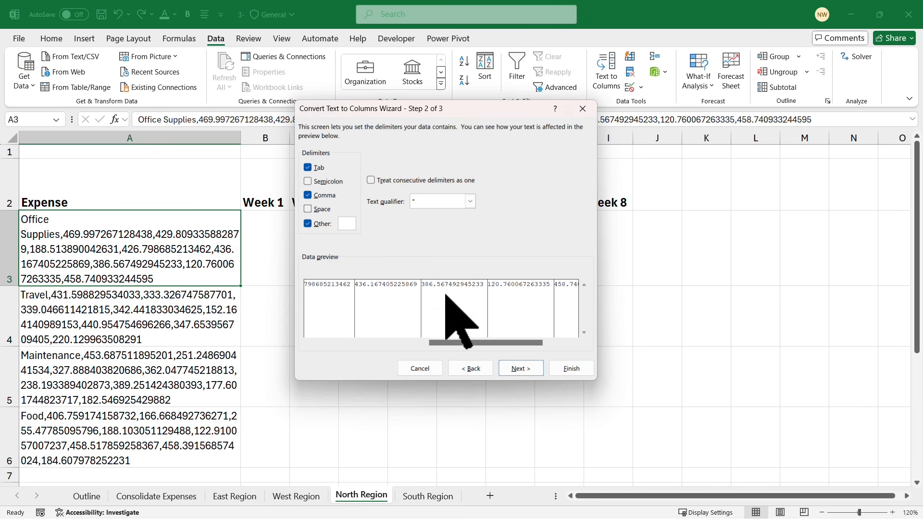
{"action": "left_click", "coordinate": [521, 369]}
{"action": "left_click", "coordinate": [574, 369]}
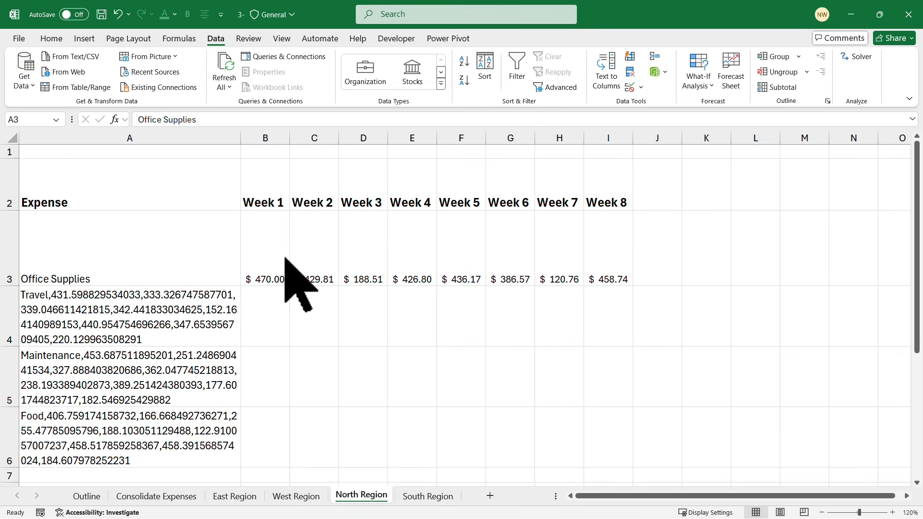
{"action": "left_click", "coordinate": [313, 261]}
{"action": "left_click", "coordinate": [50, 39]}
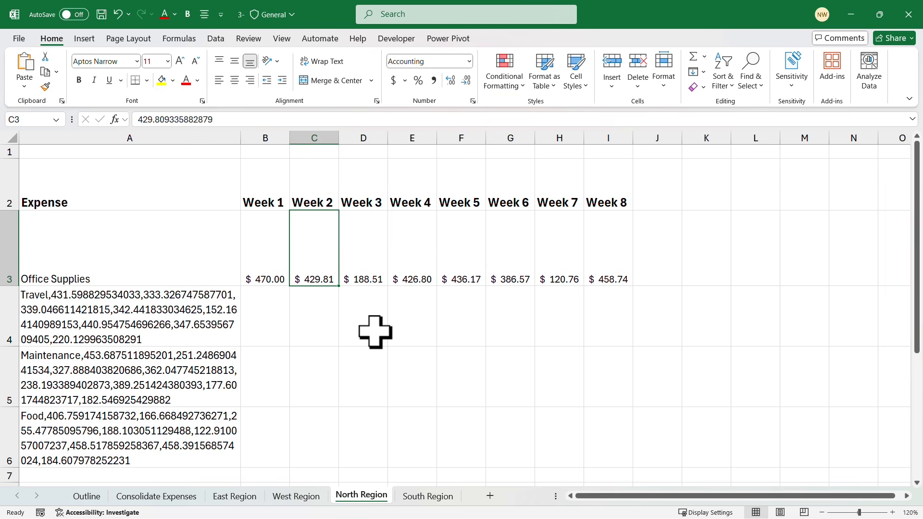
- Start Text to Columns on the Travel, Maintenance and Food text in cells A4 to A6
{"action": "scroll", "coordinate": [353, 329], "scroll_direction": "down", "scroll_amount": 1}
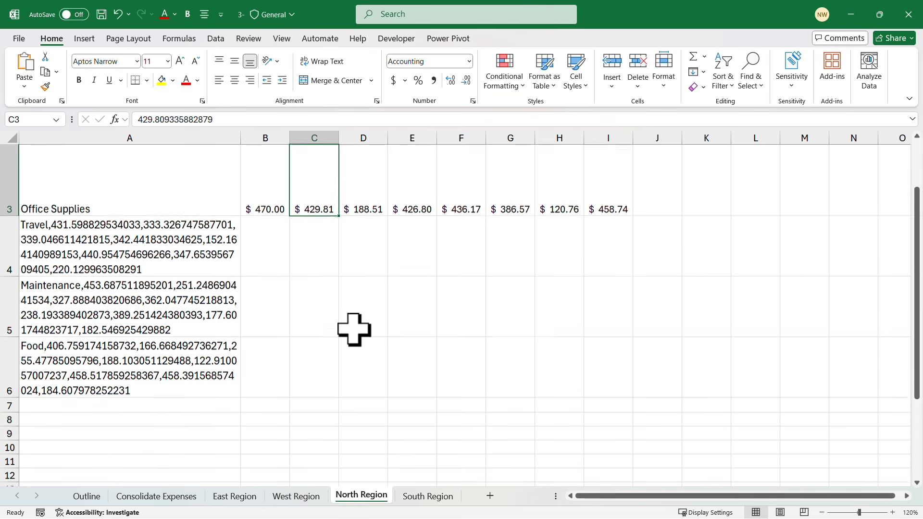
{"action": "scroll", "coordinate": [354, 329], "scroll_direction": "up", "scroll_amount": 1}
{"action": "left_click_drag", "start_coordinate": [197, 358], "coordinate": [191, 386]}
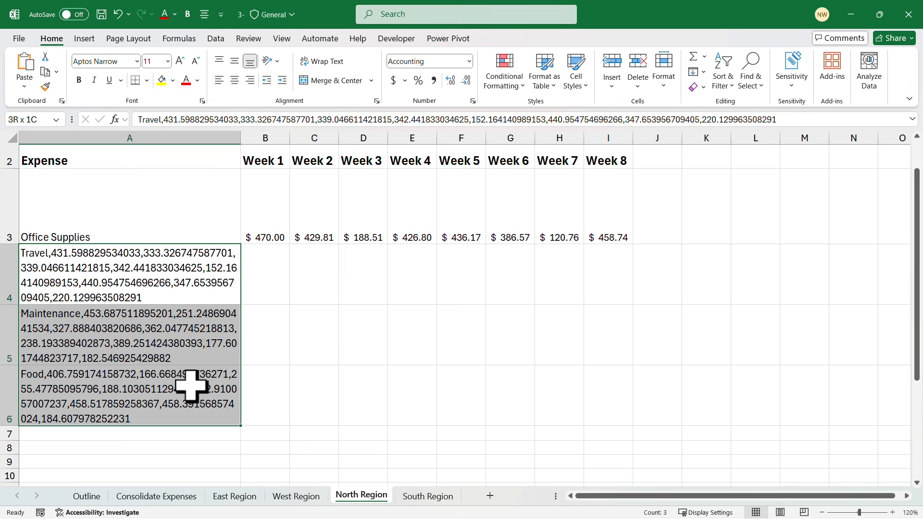
{"action": "type", "text": "Travel,431.598829534033,333.326747587701,339.046611421815,342.441833034625,152.164140989153,440.954754696266,347.653956709405,220.129963508291 Maintenance,453.687511895201,251.248690441534,327.888403820686,362.047745218813,238.193389402873,389.251424380393,177.601744823717,182.546925429882 Food,406.759174158732,166.668492736271,255.47785095796,188.103051129488,122.910057007237,458.517859258367,458.391568574024,184.607978252231"}
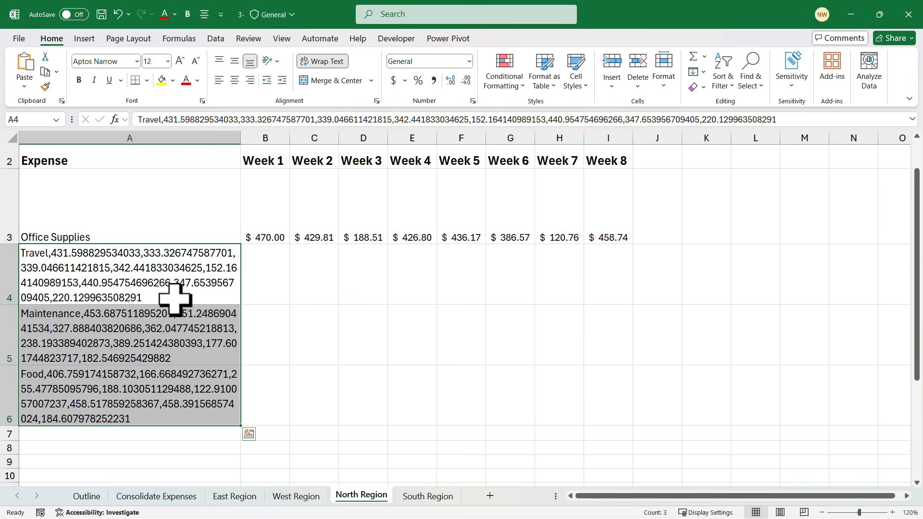
{"action": "left_click", "coordinate": [215, 38]}
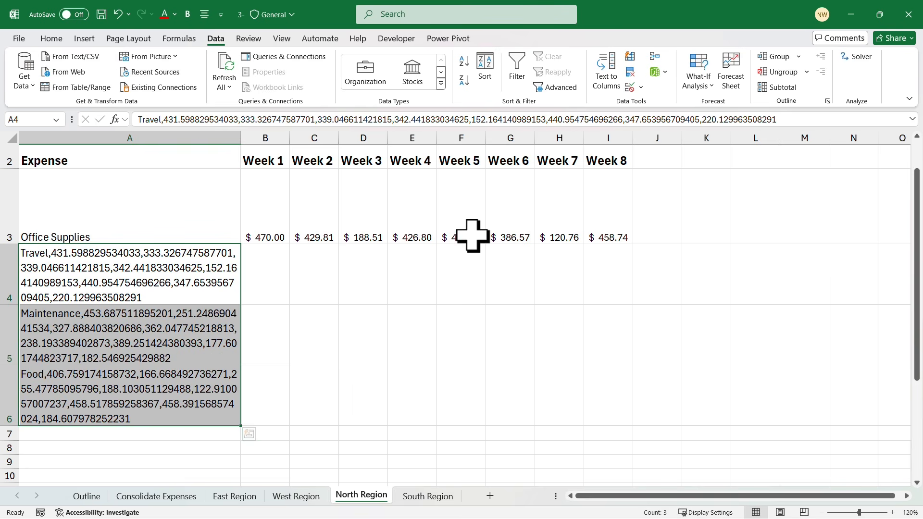
{"action": "left_click", "coordinate": [606, 67]}
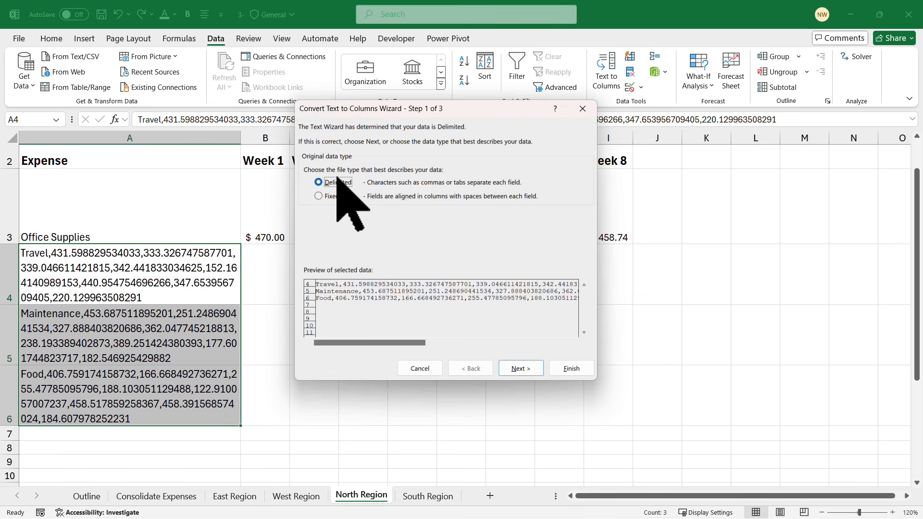
- Try the Fixed width option with manual column breaks at about 6, 12 and 44 characters
{"action": "left_click", "coordinate": [318, 196]}
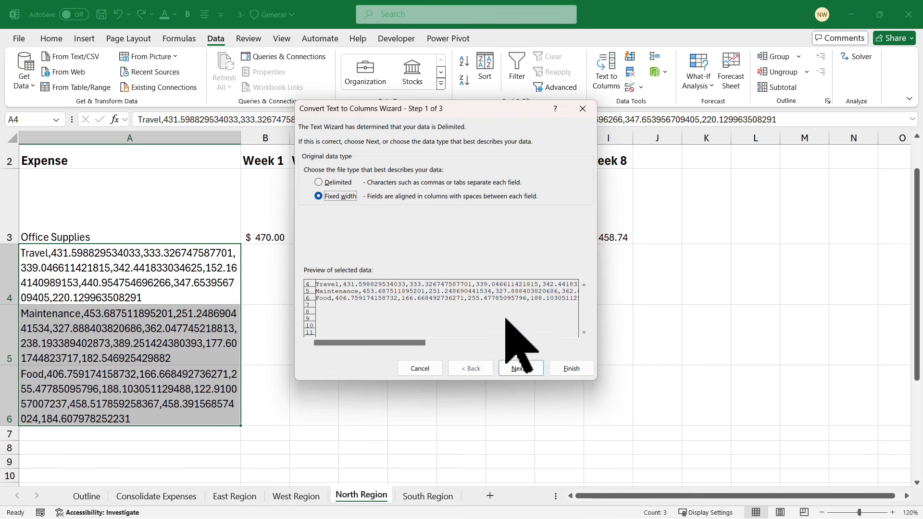
{"action": "left_click", "coordinate": [521, 368]}
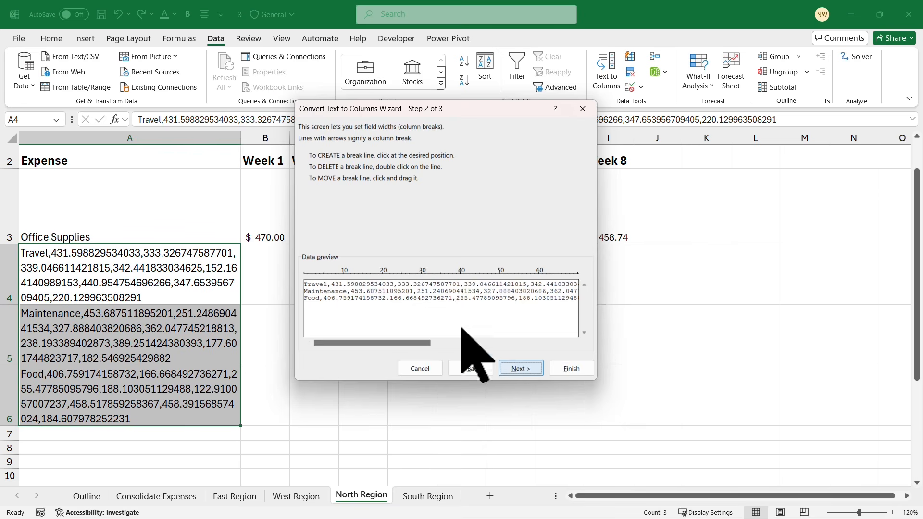
{"action": "left_click", "coordinate": [327, 281]}
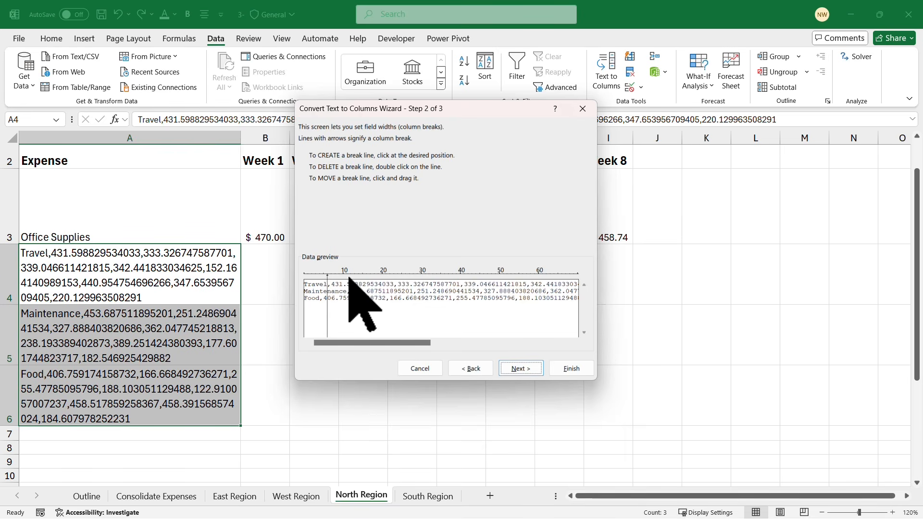
{"action": "left_click", "coordinate": [351, 284]}
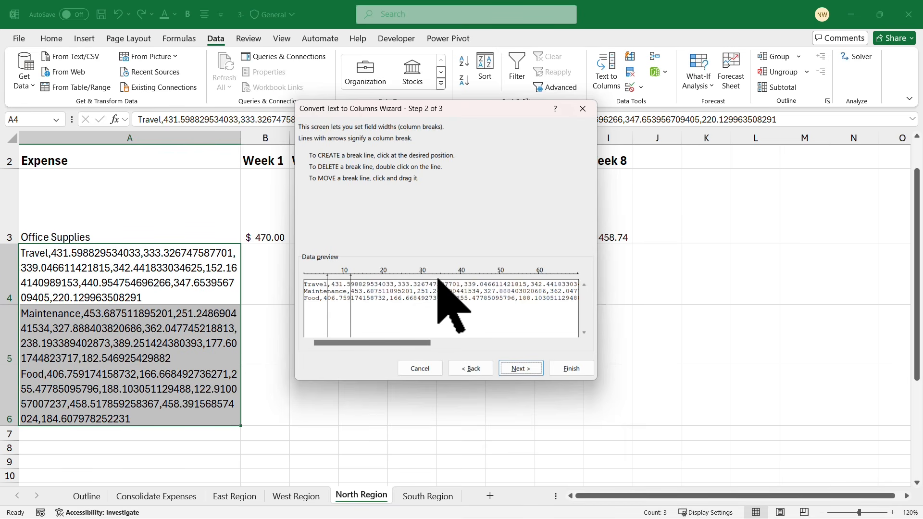
{"action": "left_click", "coordinate": [476, 285]}
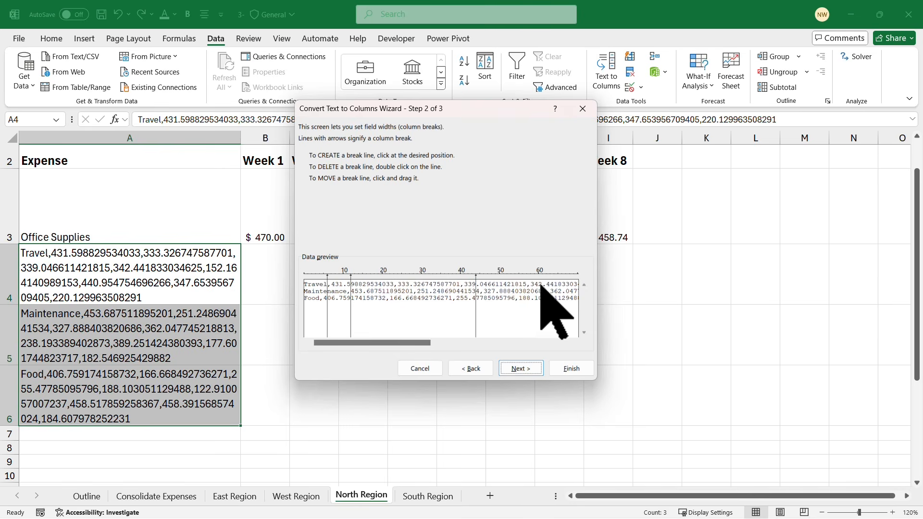
{"action": "left_click", "coordinate": [474, 369]}
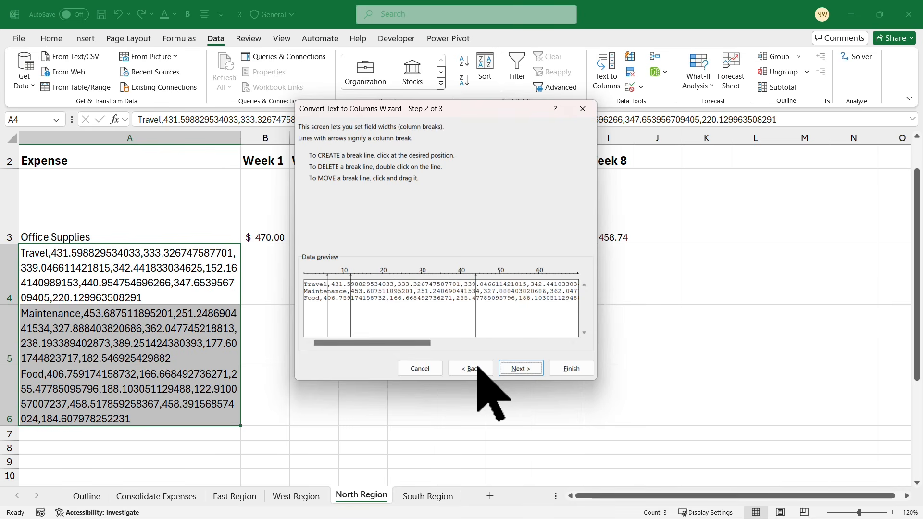
- Split A4 to A6 as delimited data with Tab and Comma delimiters, Other disabled, General format and destination $A$4
{"action": "left_click", "coordinate": [321, 183]}
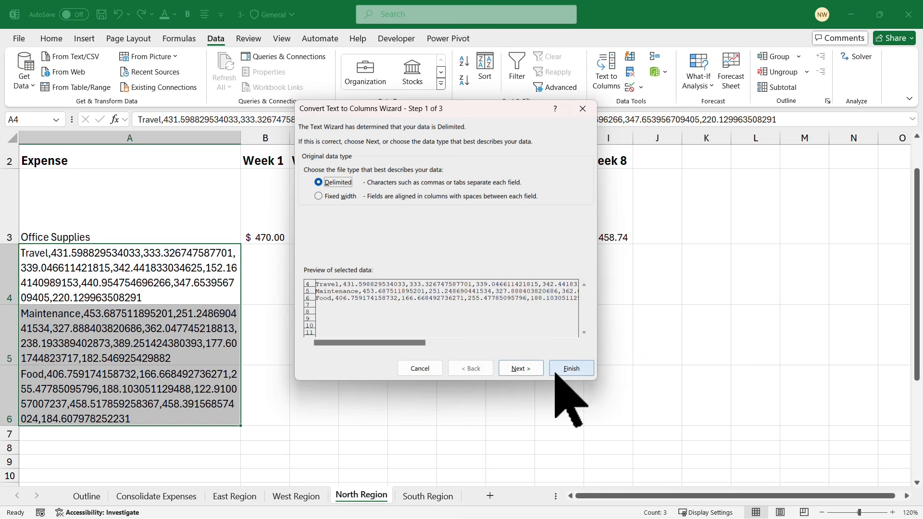
{"action": "left_click", "coordinate": [519, 368]}
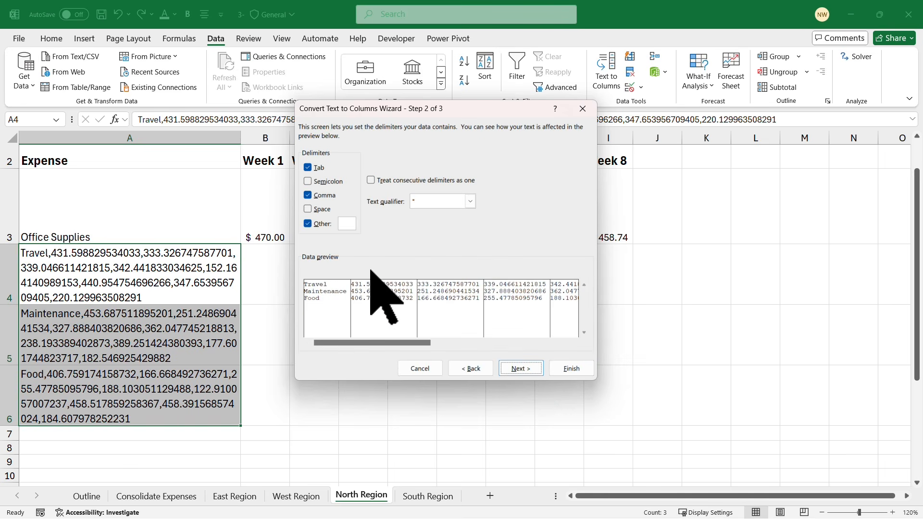
{"action": "left_click", "coordinate": [307, 223]}
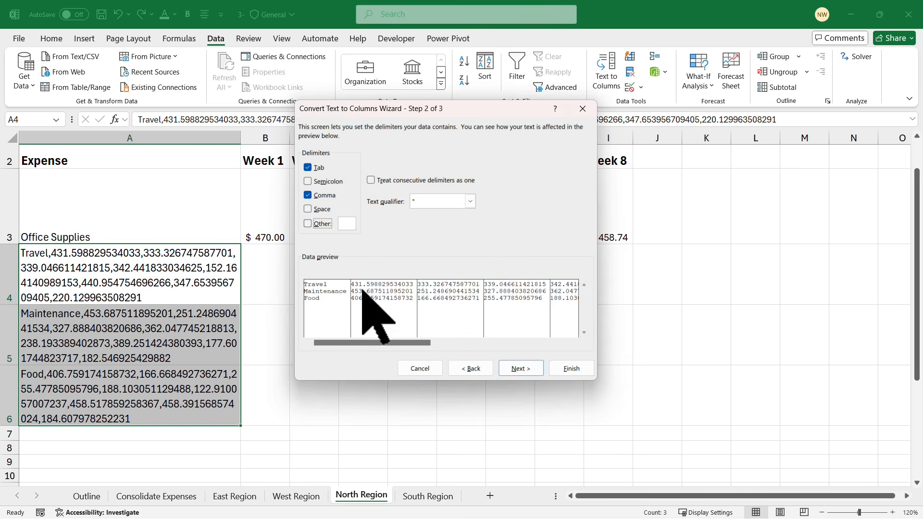
{"action": "left_click_drag", "start_coordinate": [416, 342], "coordinate": [390, 346]}
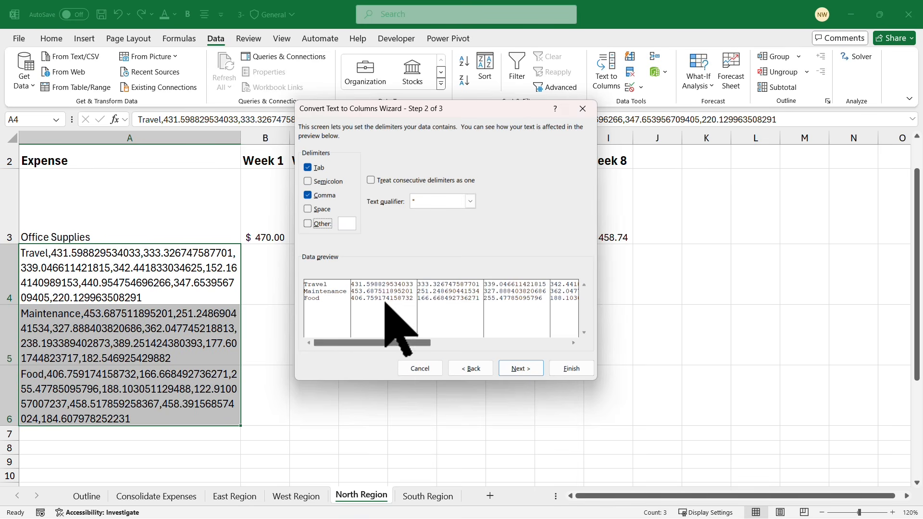
{"action": "left_click", "coordinate": [525, 372]}
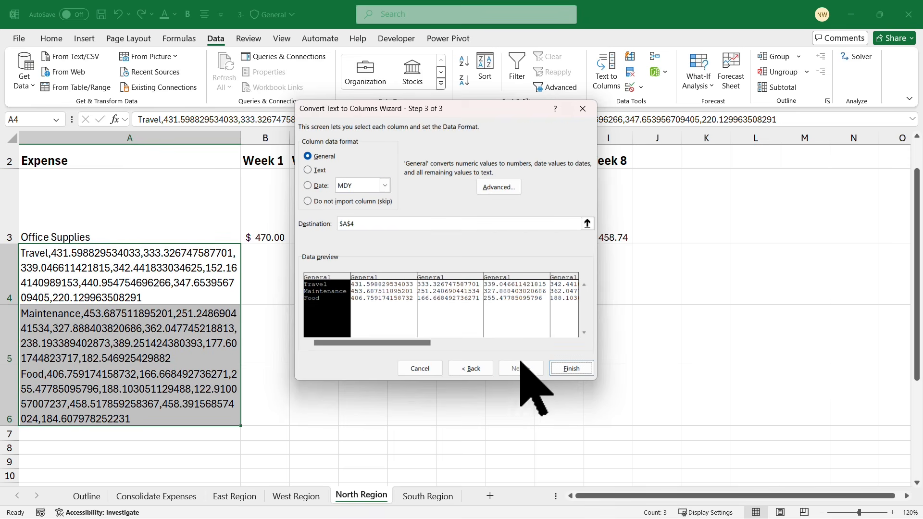
{"action": "left_click", "coordinate": [567, 368]}
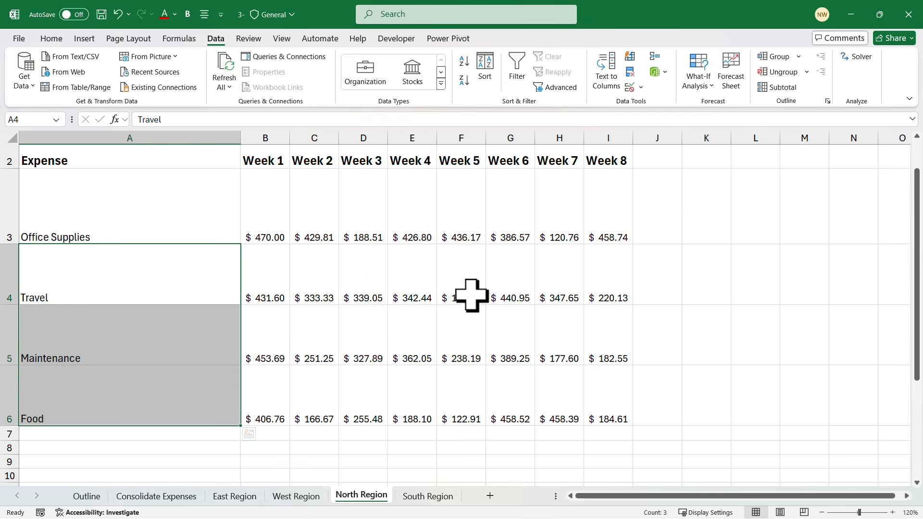
- Autofit all row heights on the North Region sheet and the width of column A to their contents
{"action": "left_click", "coordinate": [358, 221]}
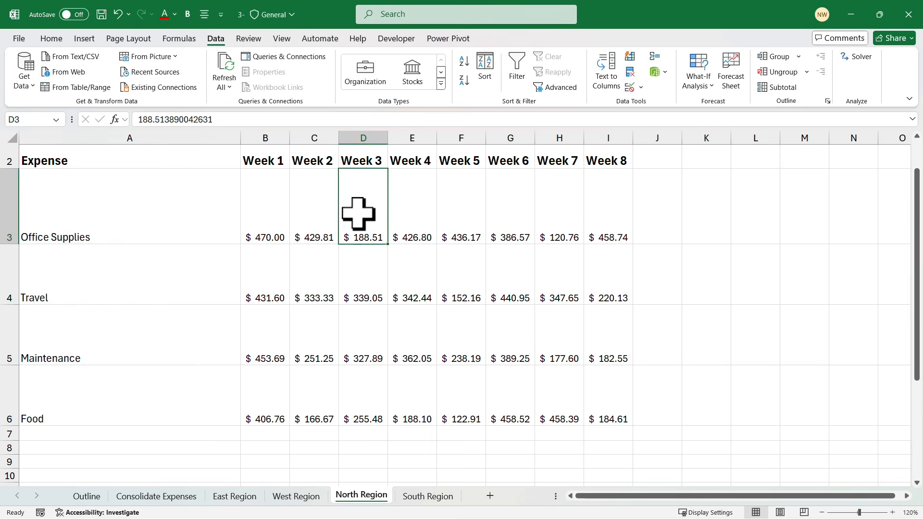
{"action": "left_click", "coordinate": [13, 139]}
{"action": "scroll", "coordinate": [20, 195], "scroll_direction": "up", "scroll_amount": 2}
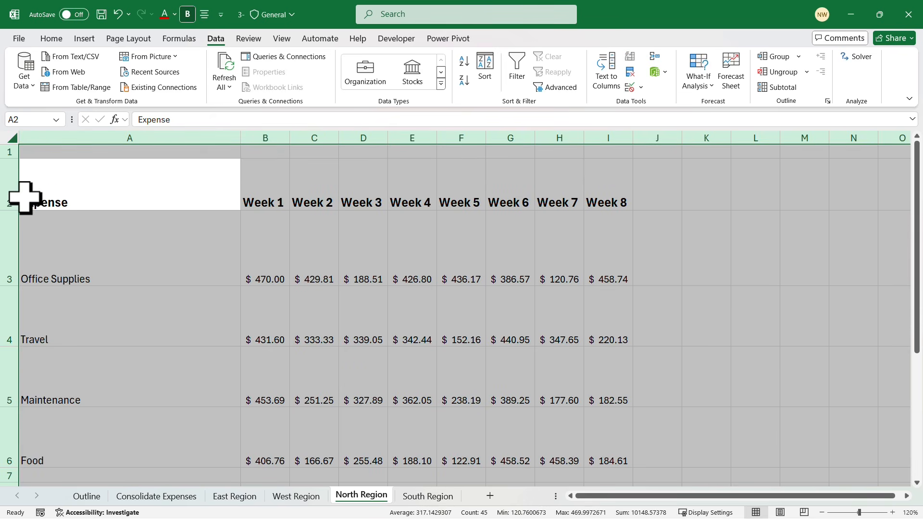
{"action": "double_click", "coordinate": [12, 285]}
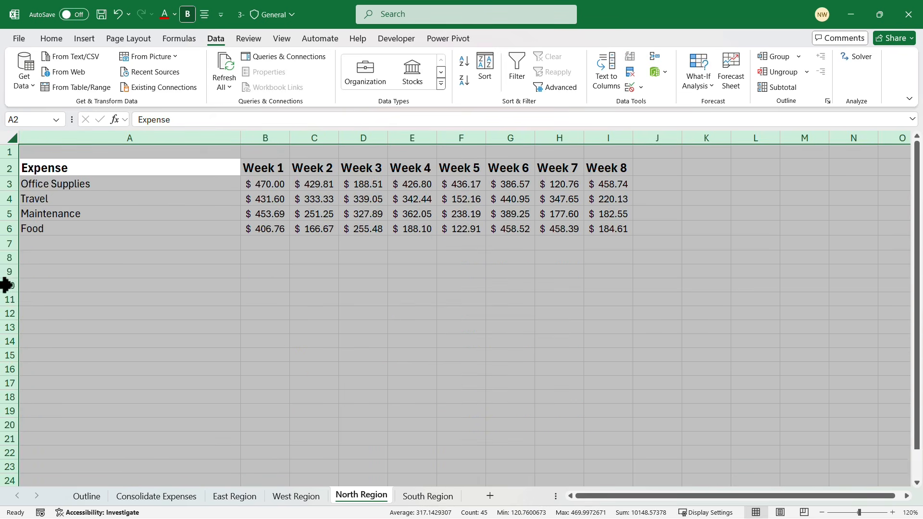
{"action": "left_click", "coordinate": [300, 180]}
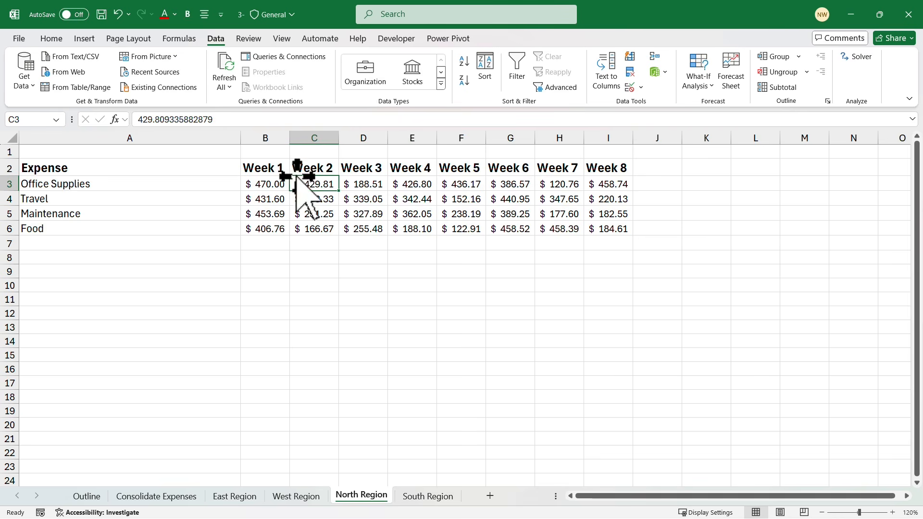
{"action": "double_click", "coordinate": [241, 139]}
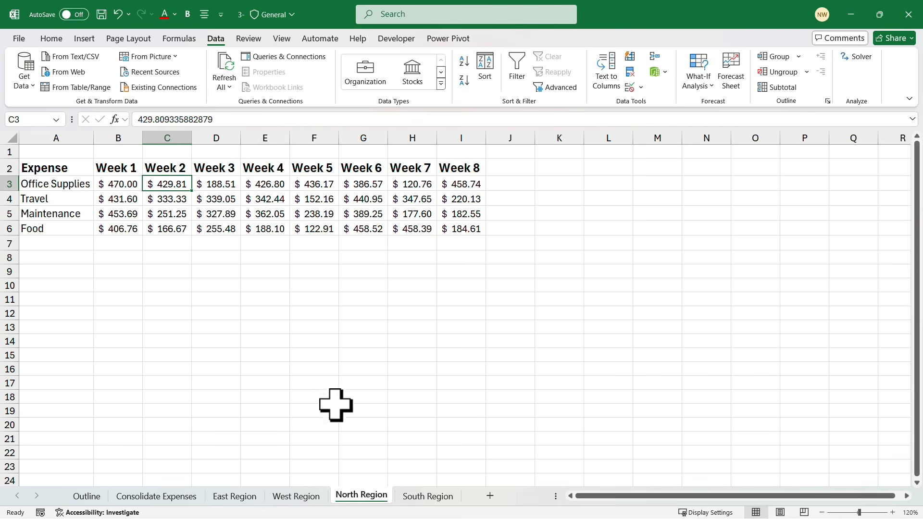
- Compare the table layouts on the East, West, North and South Region sheets
{"action": "left_click", "coordinate": [250, 496]}
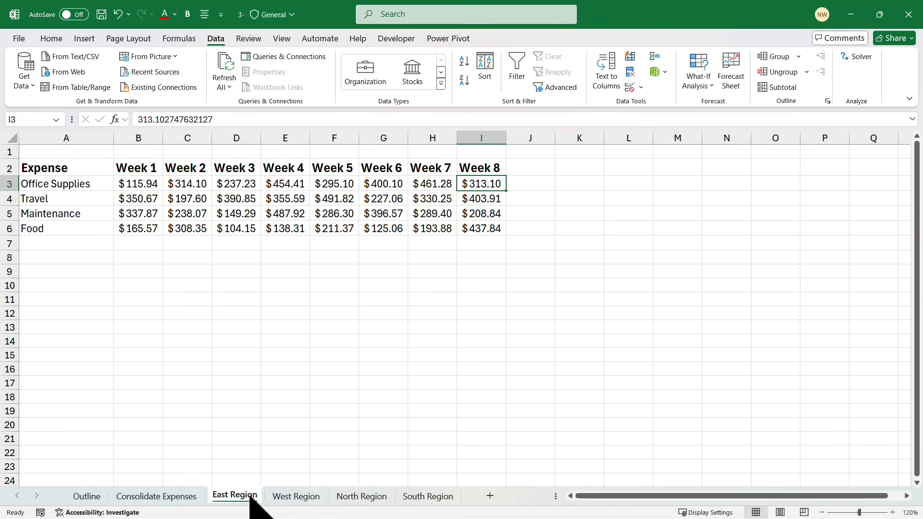
{"action": "left_click", "coordinate": [292, 497]}
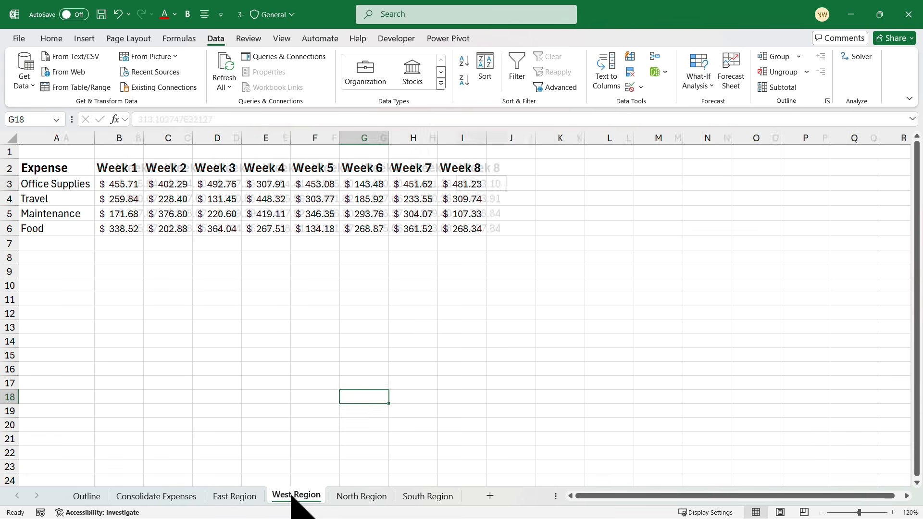
{"action": "left_click", "coordinate": [364, 497]}
{"action": "left_click", "coordinate": [428, 498]}
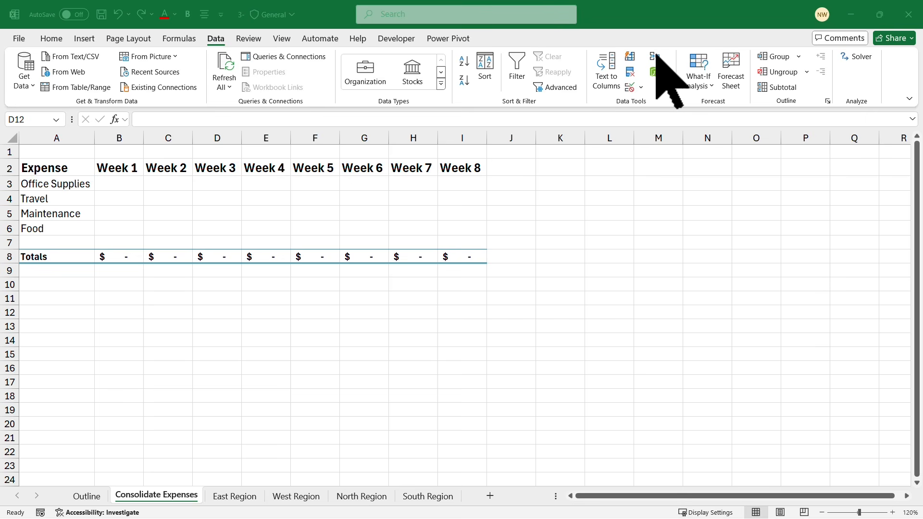
- Compare the week headers and expense labels on the East, West, North and South Region sheets
{"action": "left_click", "coordinate": [685, 39]}
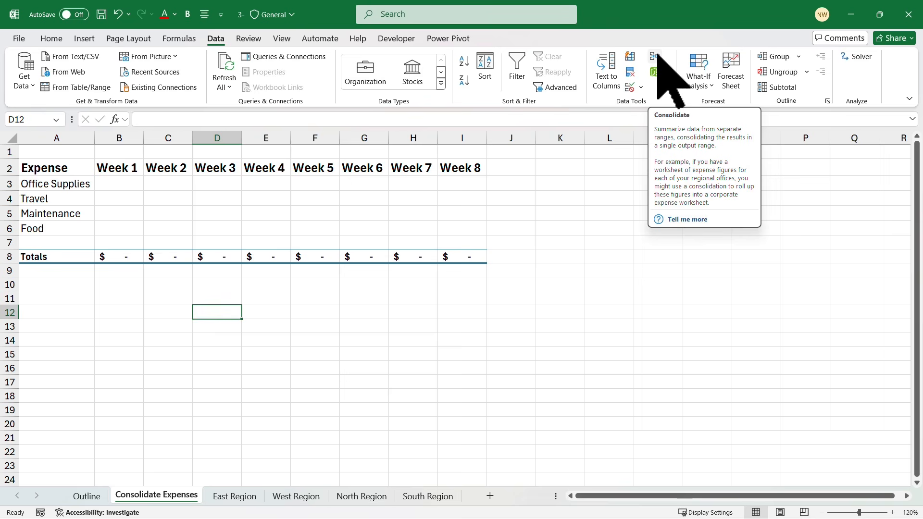
{"action": "left_click", "coordinate": [253, 496]}
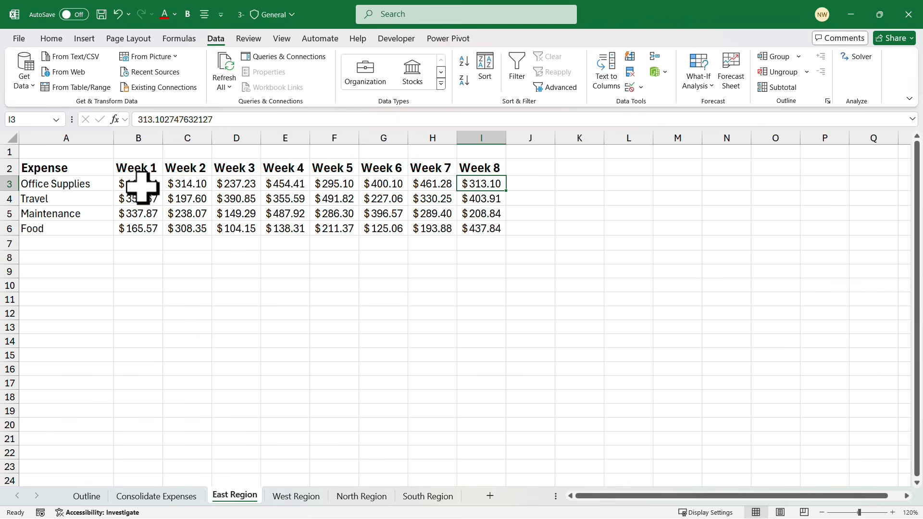
{"action": "left_click", "coordinate": [93, 171]}
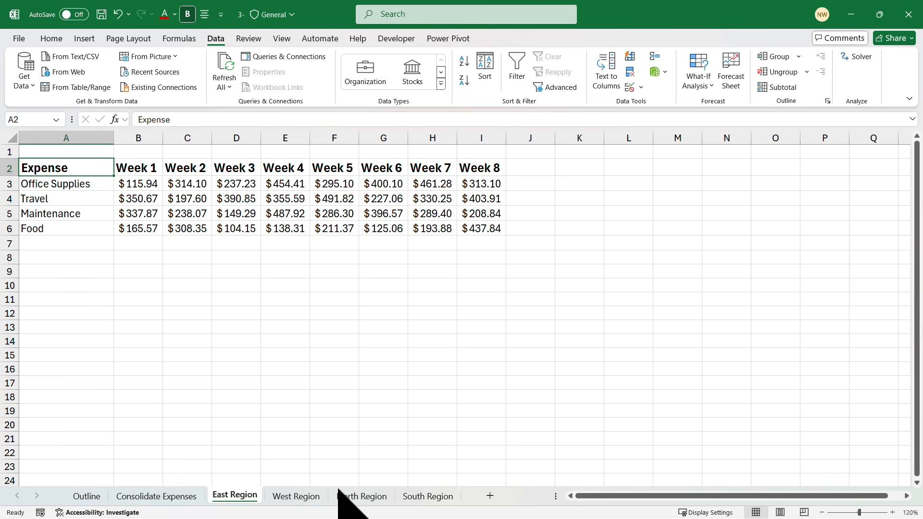
{"action": "left_click", "coordinate": [297, 496]}
{"action": "left_click_drag", "start_coordinate": [77, 169], "coordinate": [451, 172]}
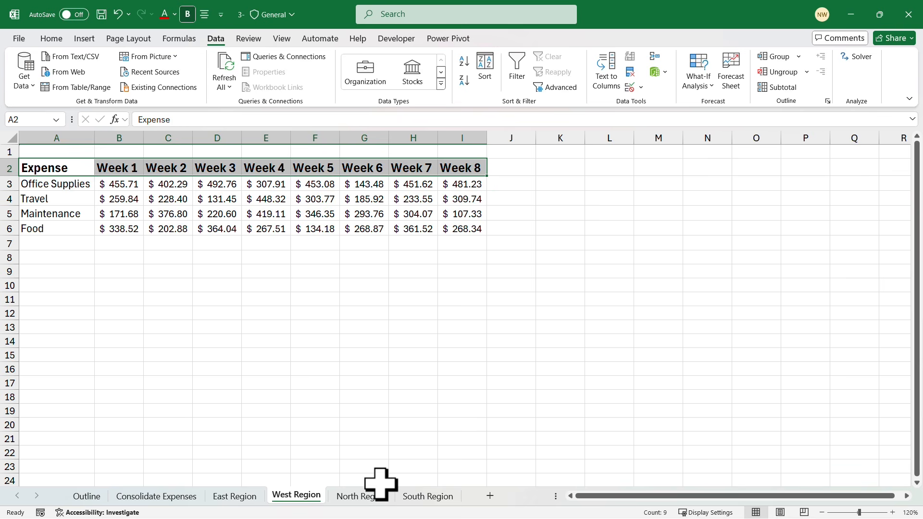
{"action": "left_click", "coordinate": [66, 184]}
{"action": "left_click", "coordinate": [51, 197]}
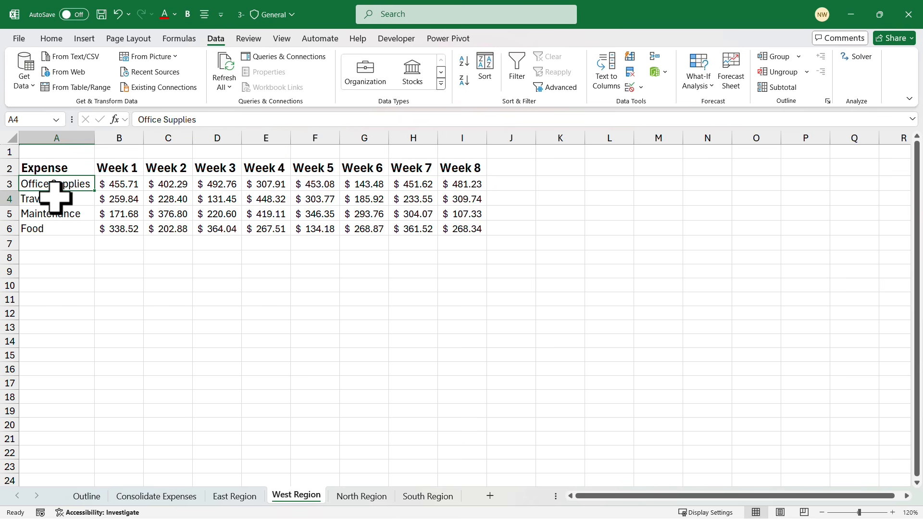
{"action": "left_click", "coordinate": [52, 213]}
{"action": "left_click", "coordinate": [51, 229]}
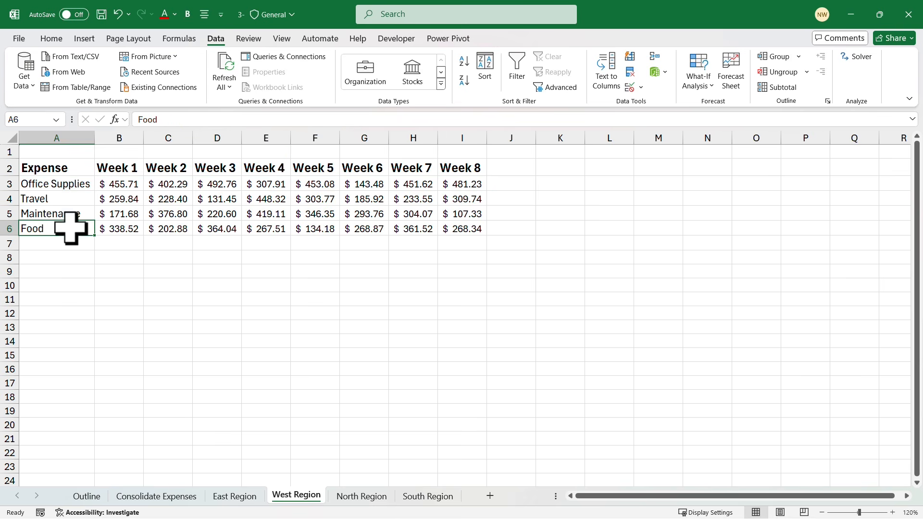
{"action": "left_click_drag", "start_coordinate": [84, 169], "coordinate": [459, 169]}
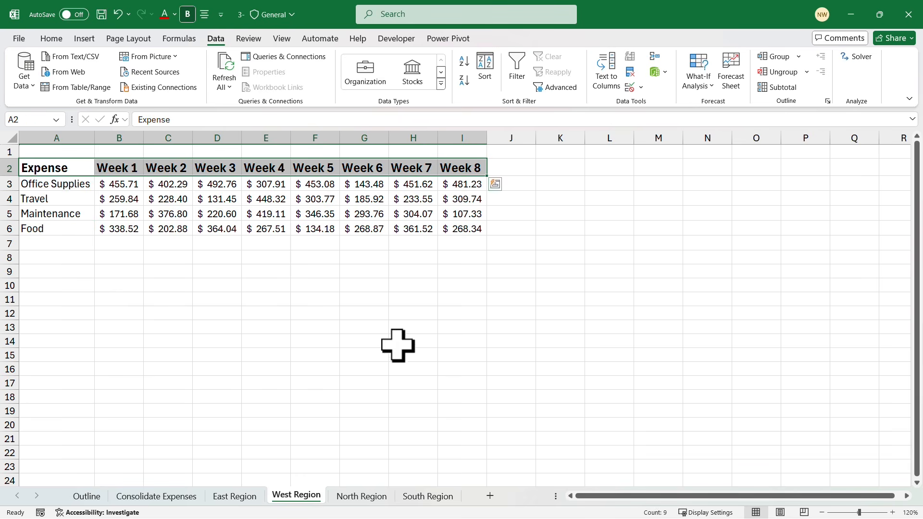
{"action": "left_click", "coordinate": [361, 497]}
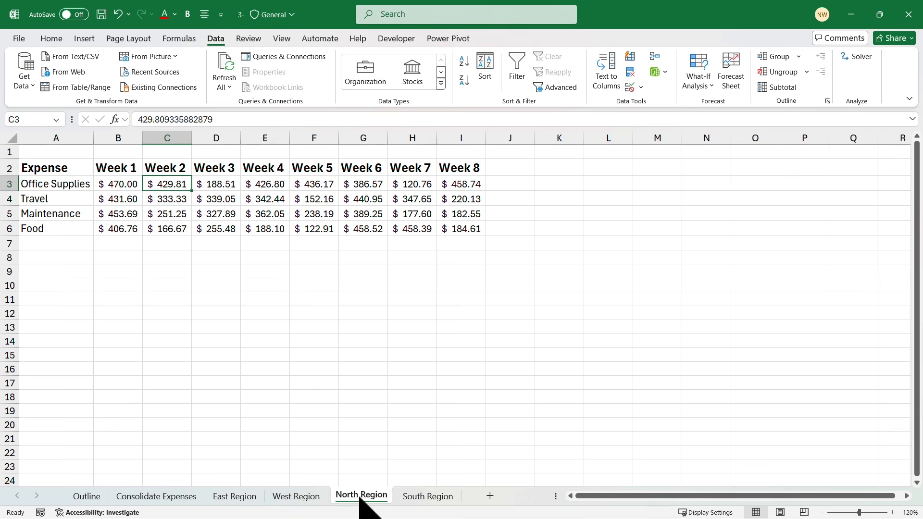
{"action": "left_click", "coordinate": [424, 497]}
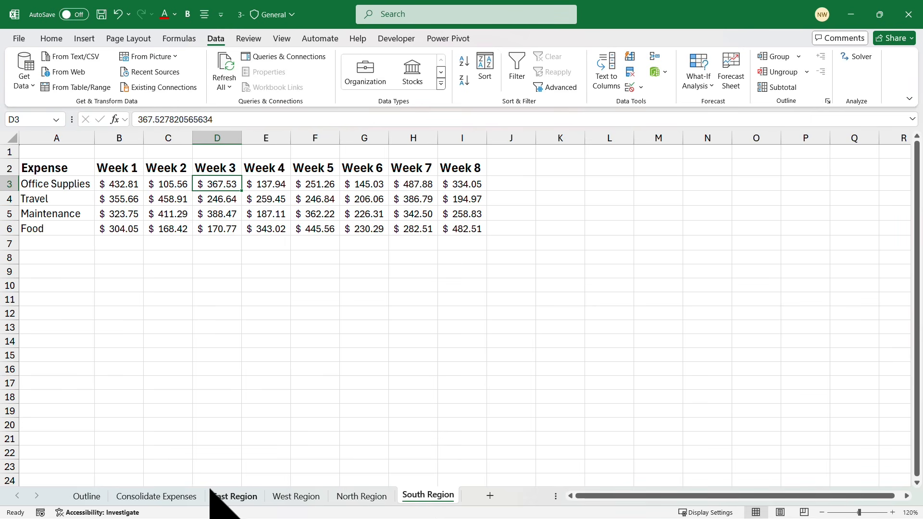
- Check the expense figures on each region sheet, starting at cell B3 and covering B3 to I6 on South Region
{"action": "left_click", "coordinate": [239, 496]}
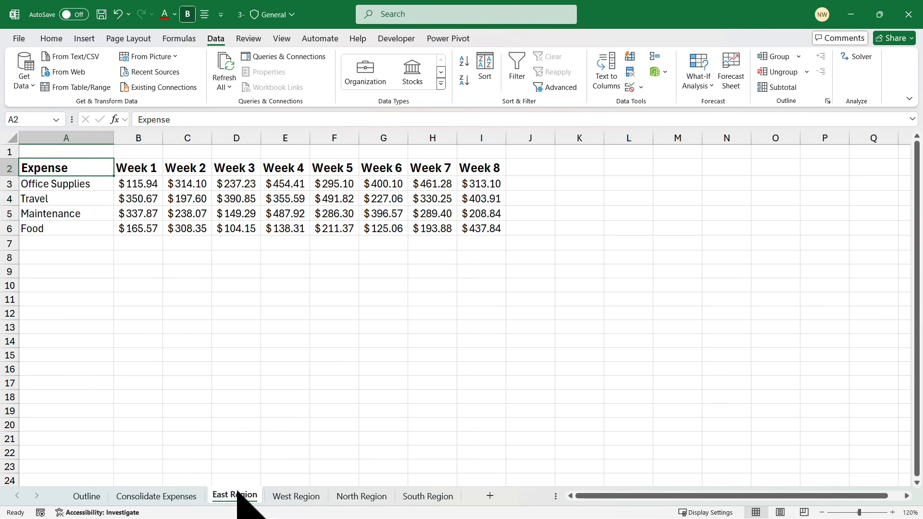
{"action": "left_click", "coordinate": [141, 182]}
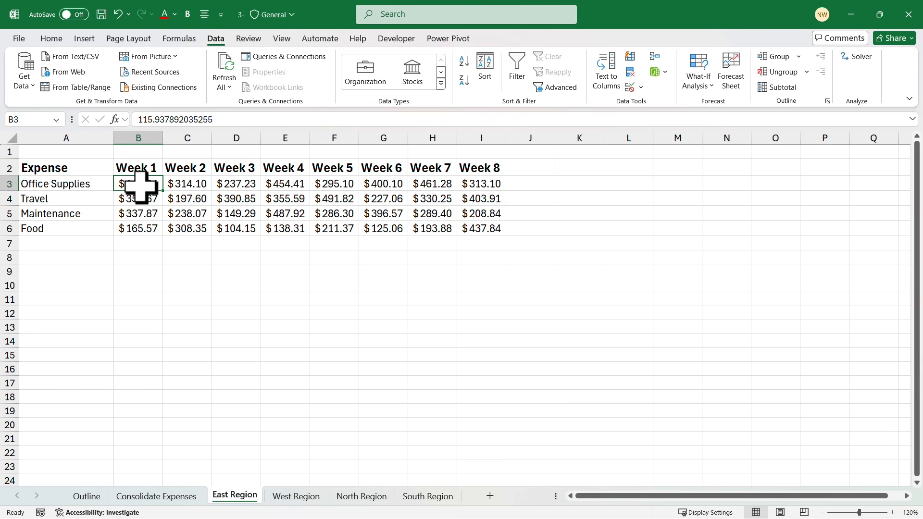
{"action": "left_click", "coordinate": [302, 497]}
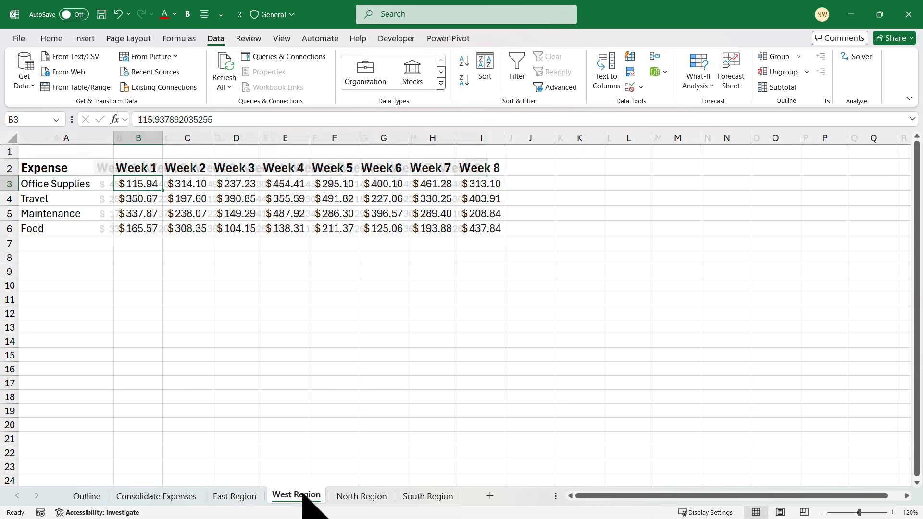
{"action": "left_click", "coordinate": [127, 188]}
{"action": "left_click", "coordinate": [364, 494]}
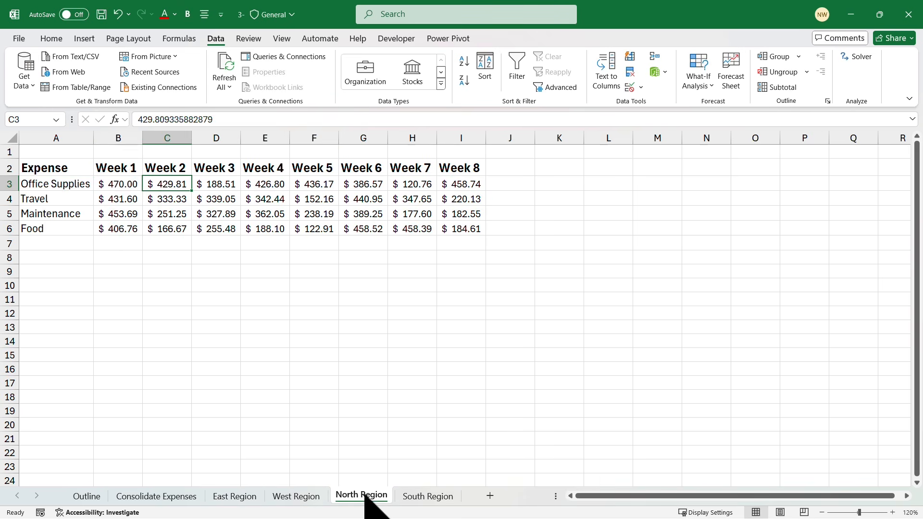
{"action": "left_click", "coordinate": [124, 185]}
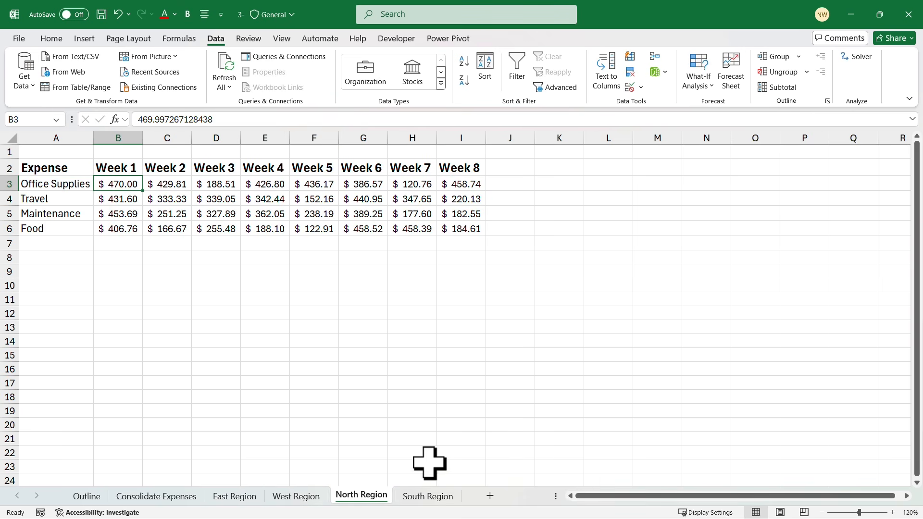
{"action": "left_click", "coordinate": [428, 496]}
{"action": "left_click", "coordinate": [129, 185]}
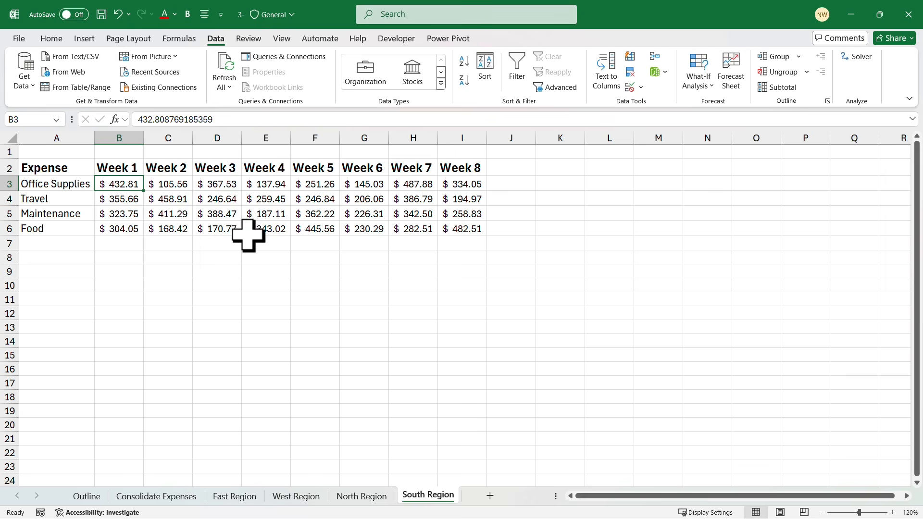
{"action": "left_click", "coordinate": [231, 197]}
{"action": "left_click_drag", "start_coordinate": [131, 184], "coordinate": [441, 230]}
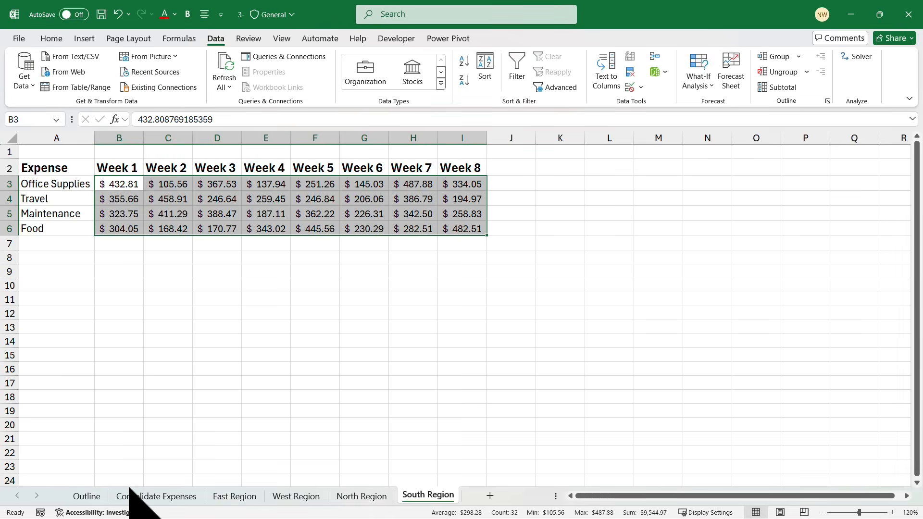
- Inspect the Totals row formulas for Week 1 to Week 8 on the Consolidate Expenses sheet
{"action": "left_click", "coordinate": [159, 496]}
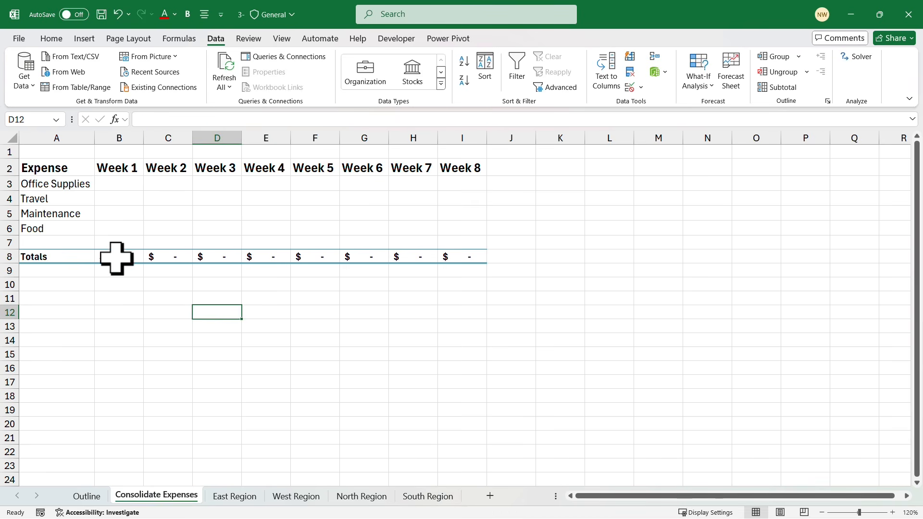
{"action": "left_click", "coordinate": [137, 258]}
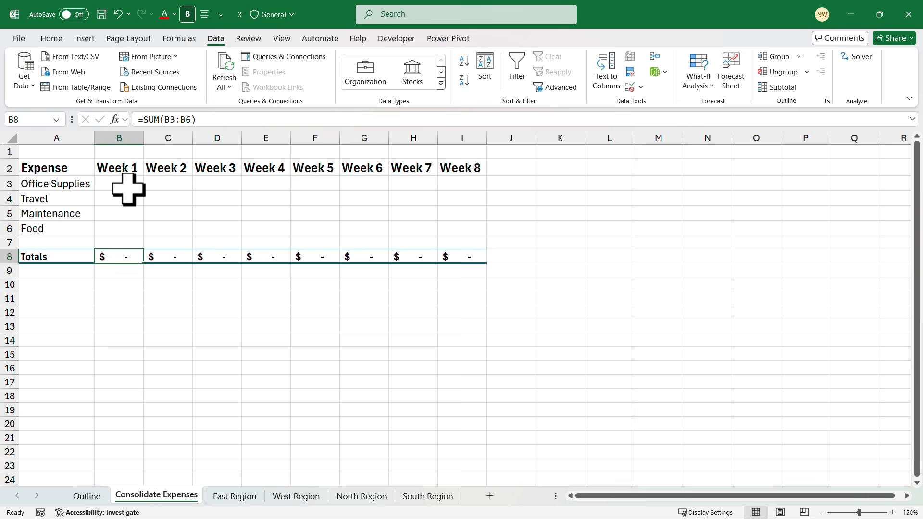
{"action": "left_click", "coordinate": [177, 255]}
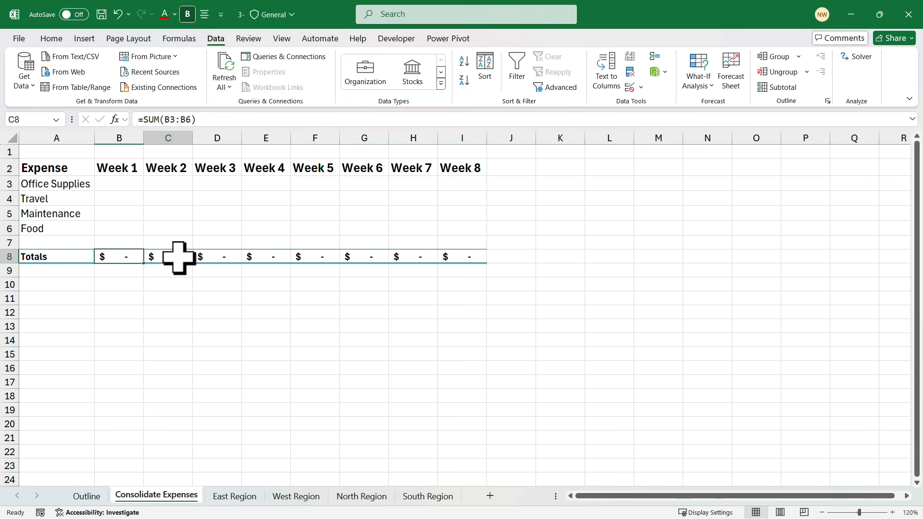
{"action": "left_click", "coordinate": [220, 259]}
{"action": "left_click", "coordinate": [270, 258]}
{"action": "left_click", "coordinate": [311, 258]}
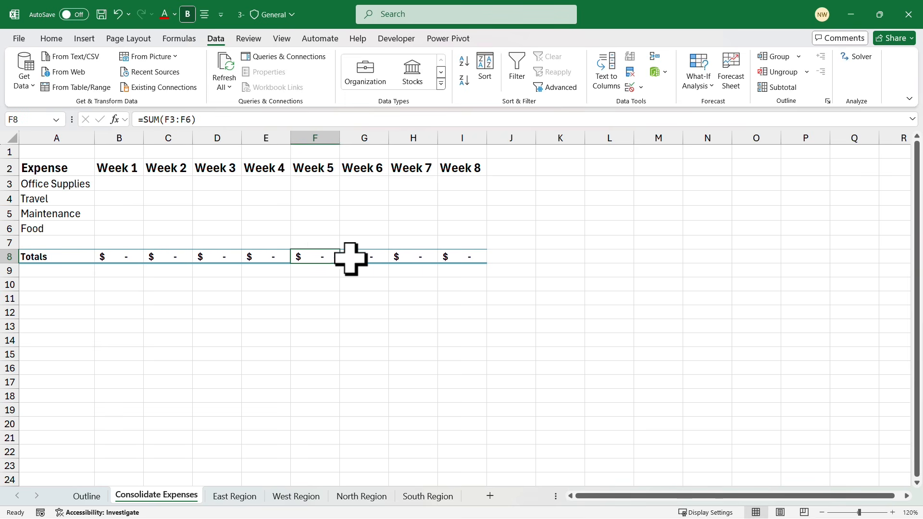
{"action": "left_click", "coordinate": [363, 259]}
{"action": "left_click", "coordinate": [411, 258]}
{"action": "left_click", "coordinate": [450, 260]}
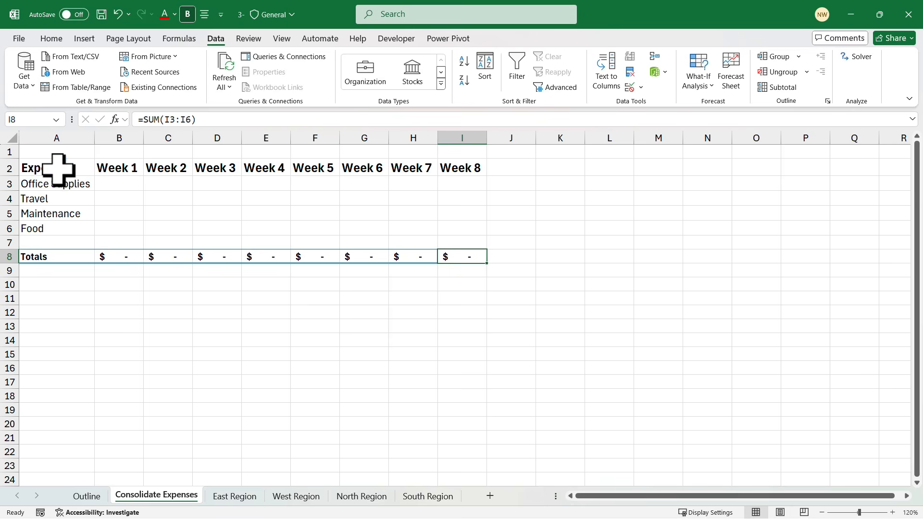
- Start a consolidation into A2 to I6 of the Consolidate Expenses sheet using the Sum function
{"action": "left_click_drag", "start_coordinate": [58, 169], "coordinate": [460, 226]}
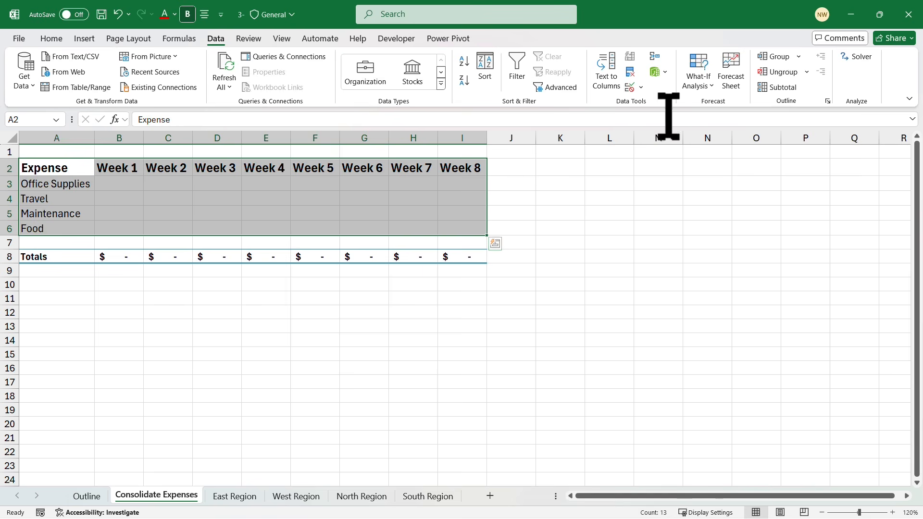
{"action": "left_click", "coordinate": [654, 56]}
{"action": "left_click_drag", "start_coordinate": [530, 165], "coordinate": [636, 168]}
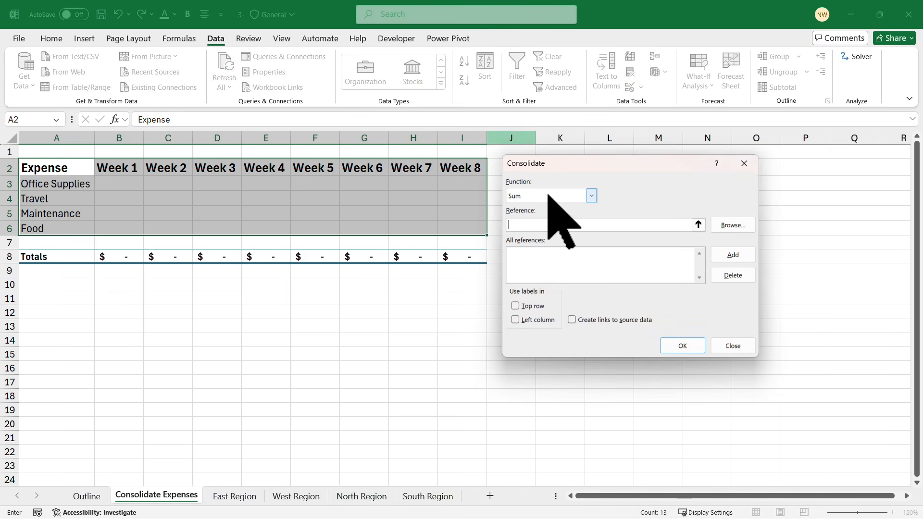
{"action": "left_click", "coordinate": [592, 196]}
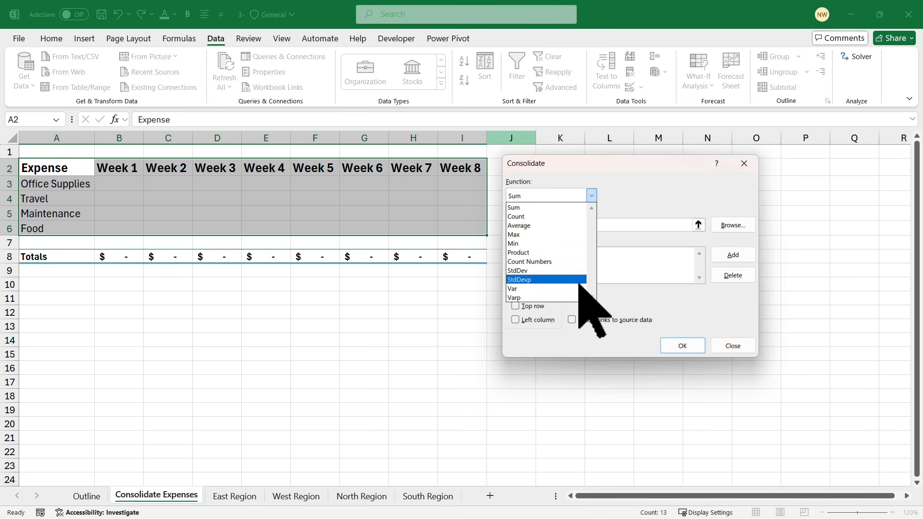
{"action": "left_click", "coordinate": [565, 197]}
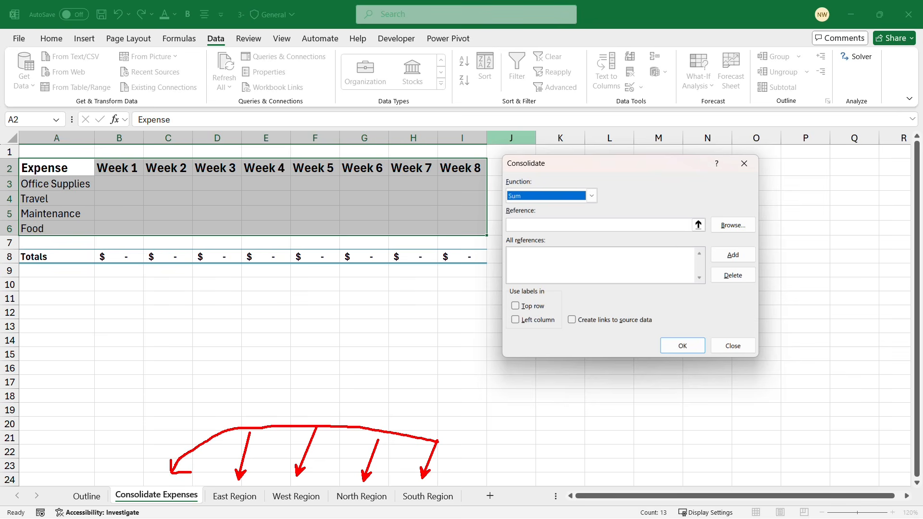
- Add the East Region range $A$2:$I$6, including its headers and labels, to the consolidation references
{"action": "left_click", "coordinate": [549, 224]}
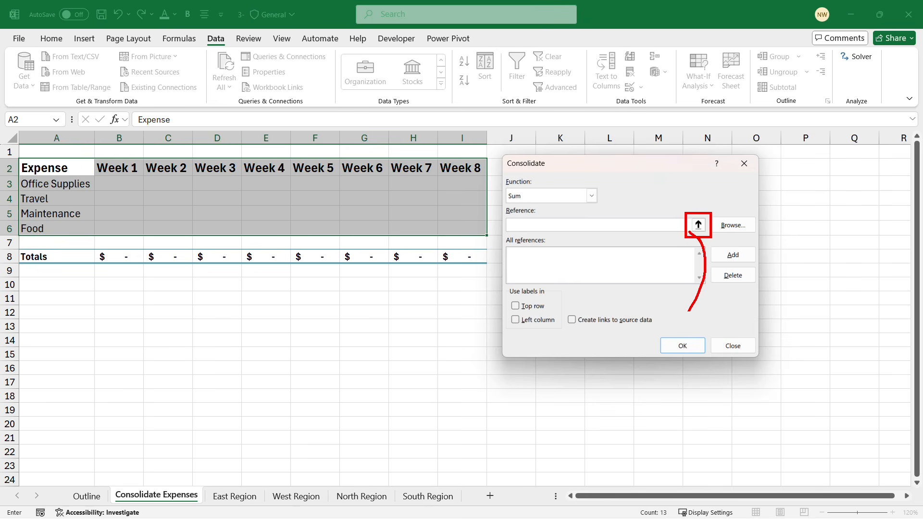
{"action": "left_click_drag", "start_coordinate": [688, 310], "coordinate": [478, 399]}
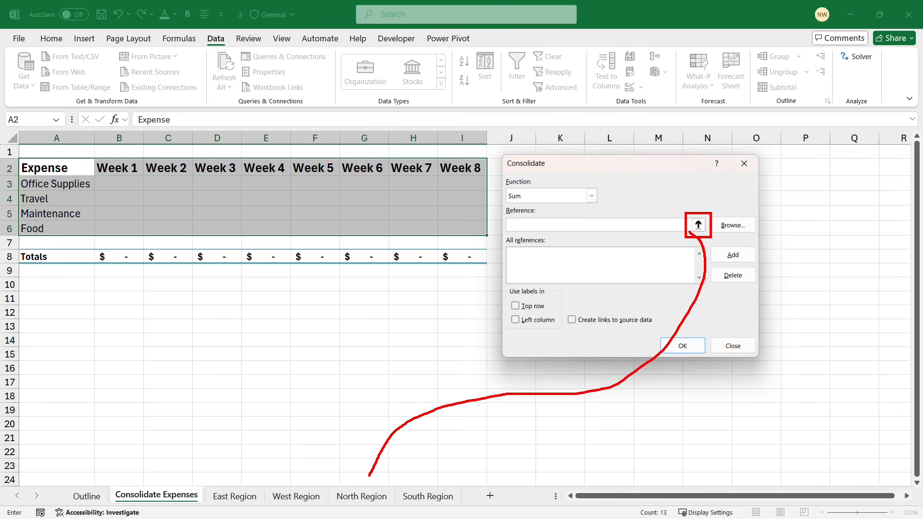
{"action": "key", "text": "Escape"}
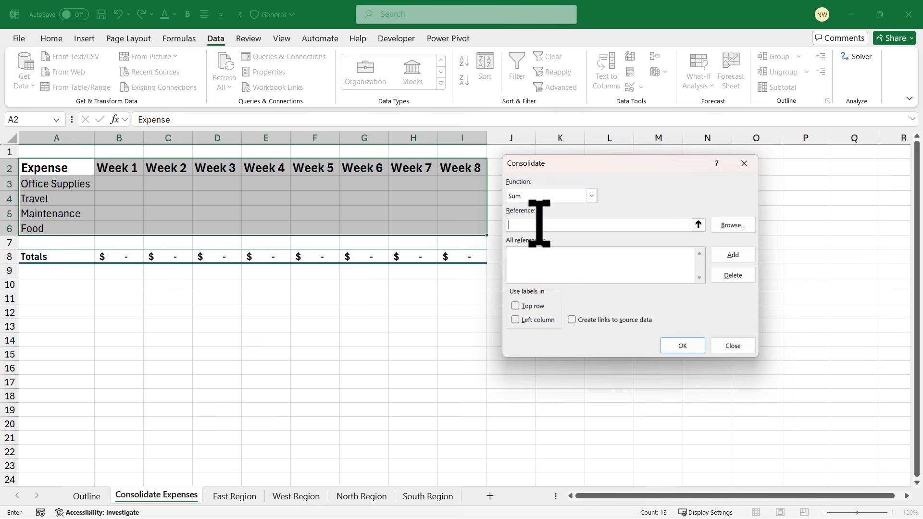
{"action": "left_click", "coordinate": [238, 496]}
{"action": "left_click_drag", "start_coordinate": [579, 163], "coordinate": [621, 167]}
{"action": "left_click_drag", "start_coordinate": [69, 167], "coordinate": [298, 212]}
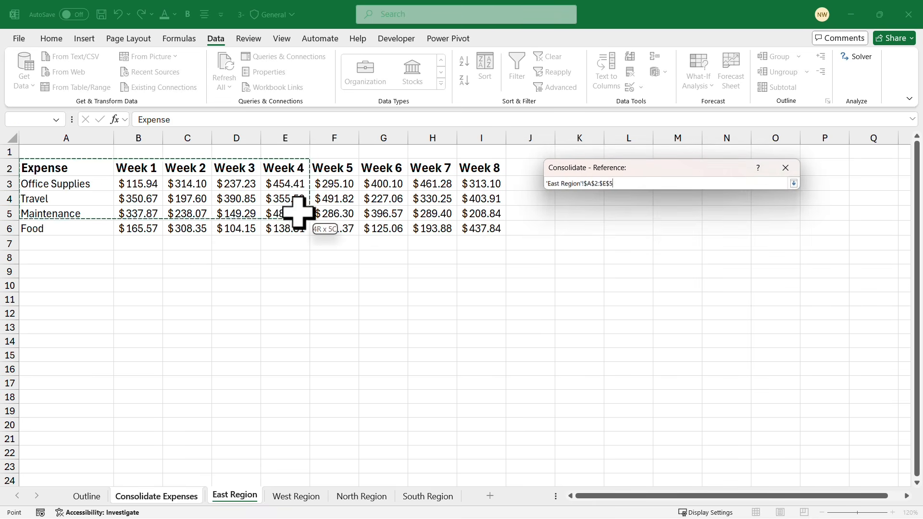
{"action": "left_click_drag", "start_coordinate": [473, 224], "coordinate": [472, 224]}
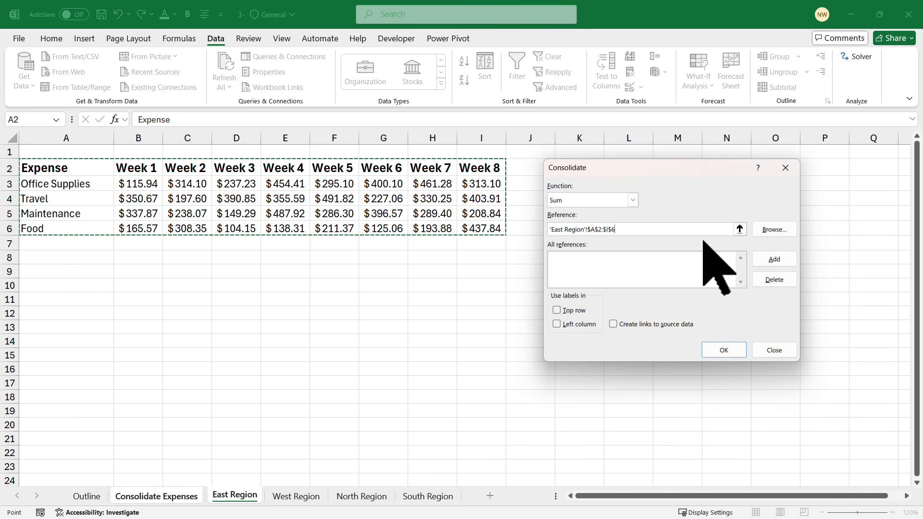
{"action": "left_click", "coordinate": [768, 257]}
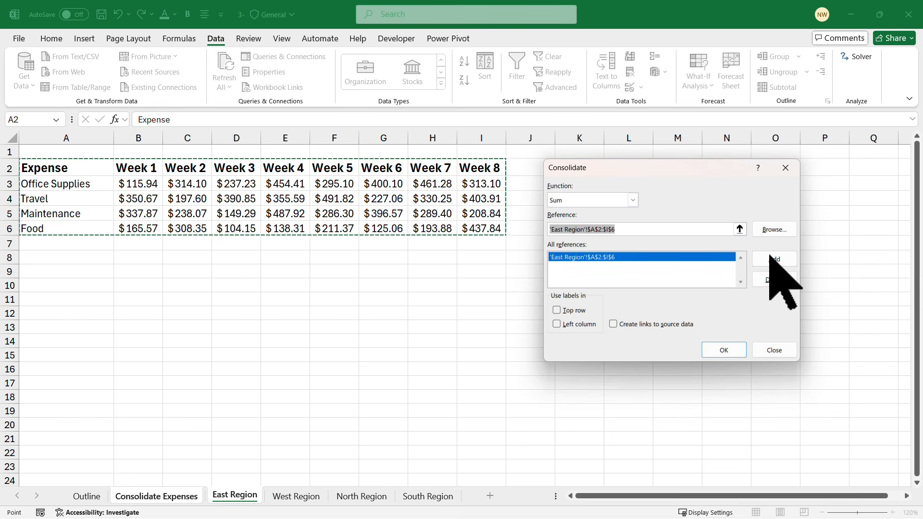
- Add the $A$2:$I$6 ranges of the West Region, North Region and South Region sheets to the consolidation references
{"action": "left_click", "coordinate": [303, 495]}
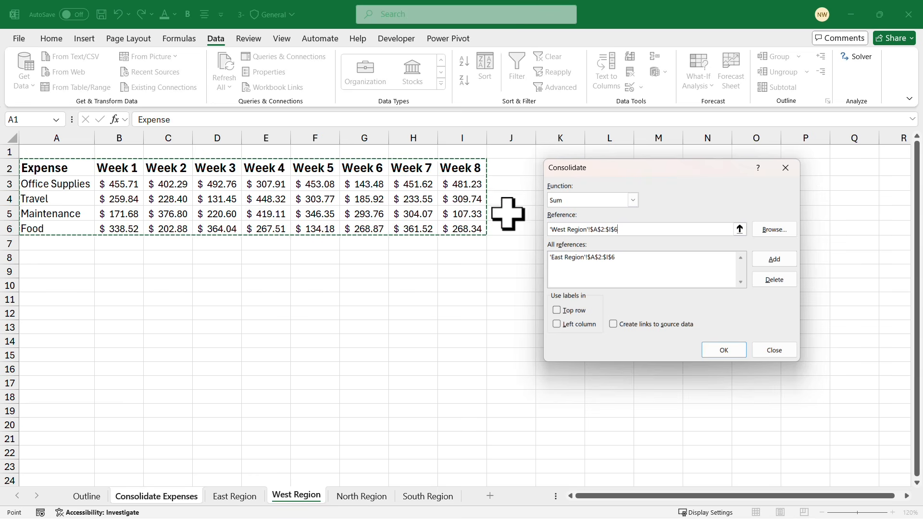
{"action": "left_click", "coordinate": [774, 260]}
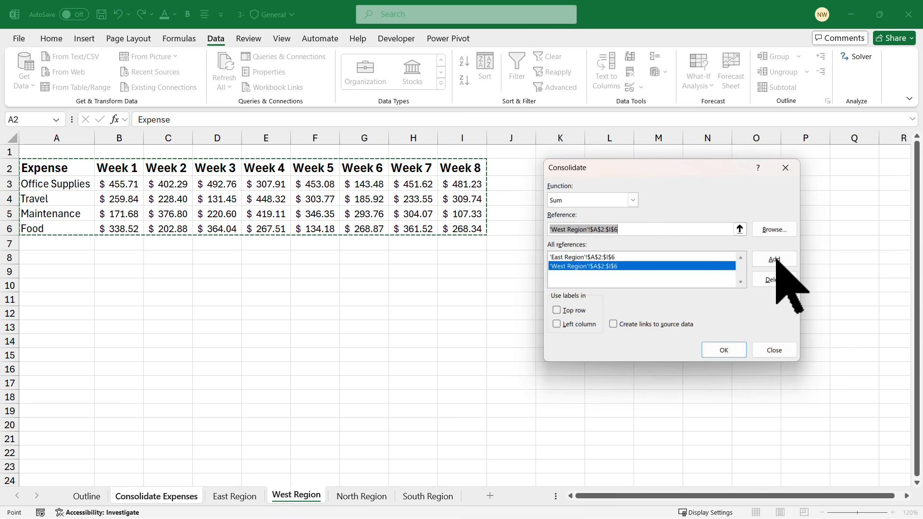
{"action": "left_click", "coordinate": [363, 494]}
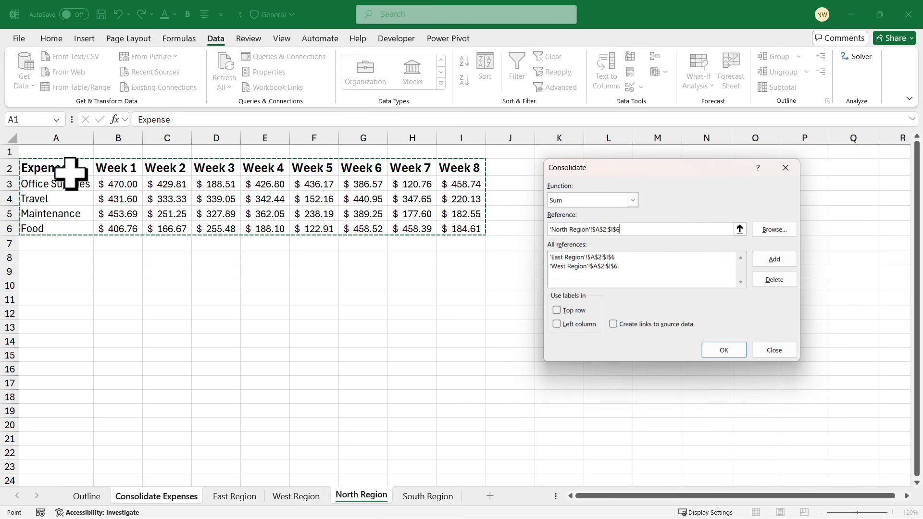
{"action": "left_click_drag", "start_coordinate": [71, 173], "coordinate": [93, 173]}
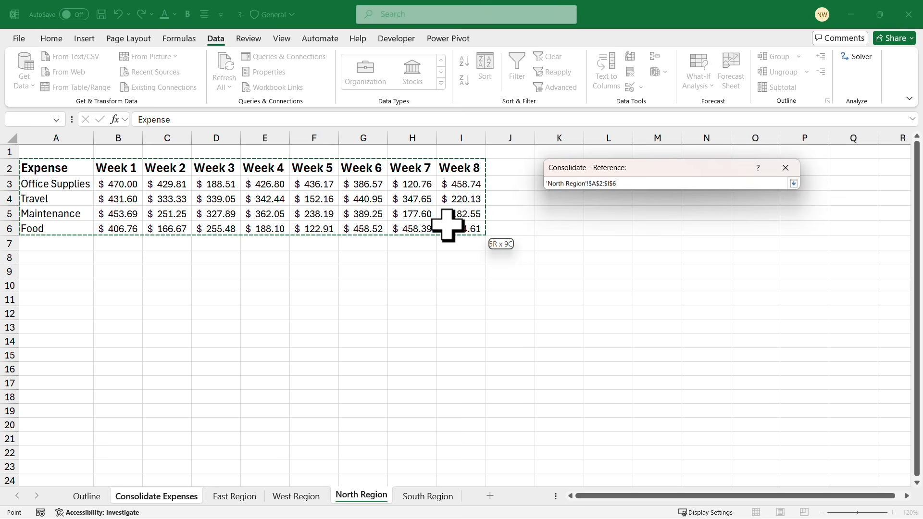
{"action": "left_click_drag", "start_coordinate": [447, 225], "coordinate": [446, 223]}
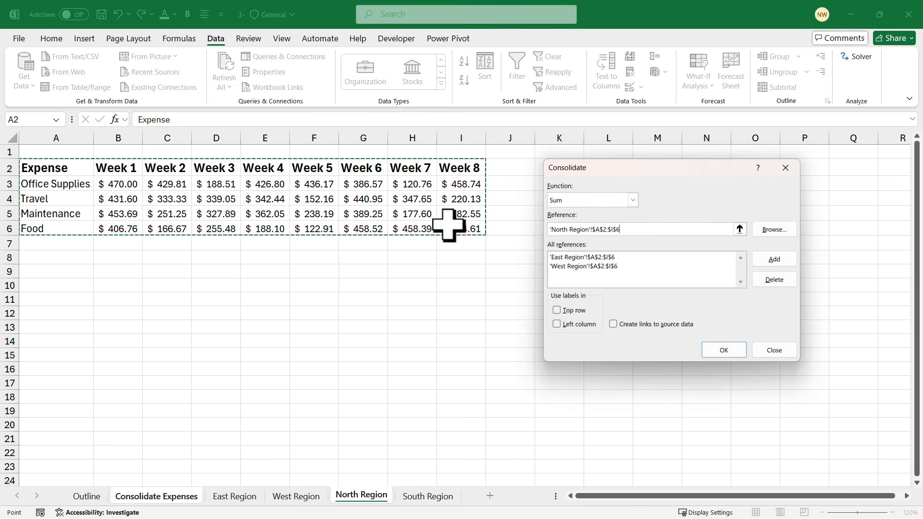
{"action": "left_click", "coordinate": [773, 259]}
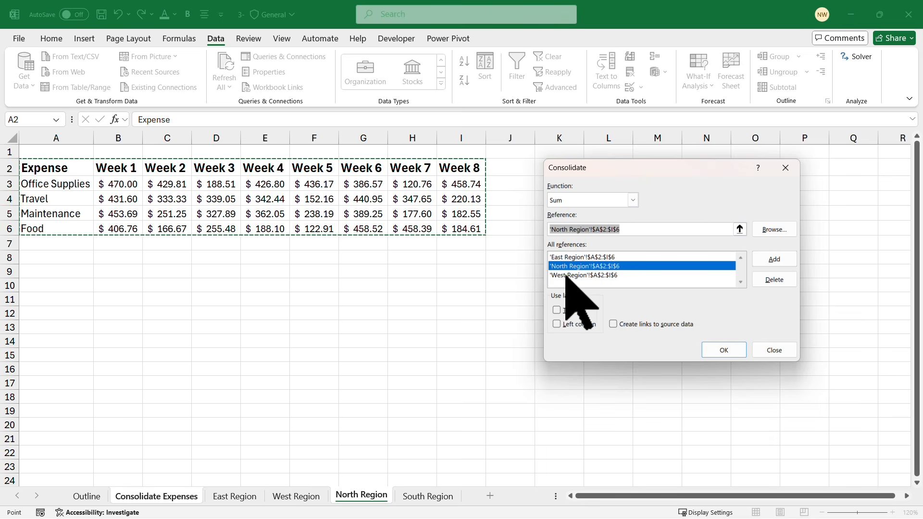
{"action": "left_click", "coordinate": [428, 496]}
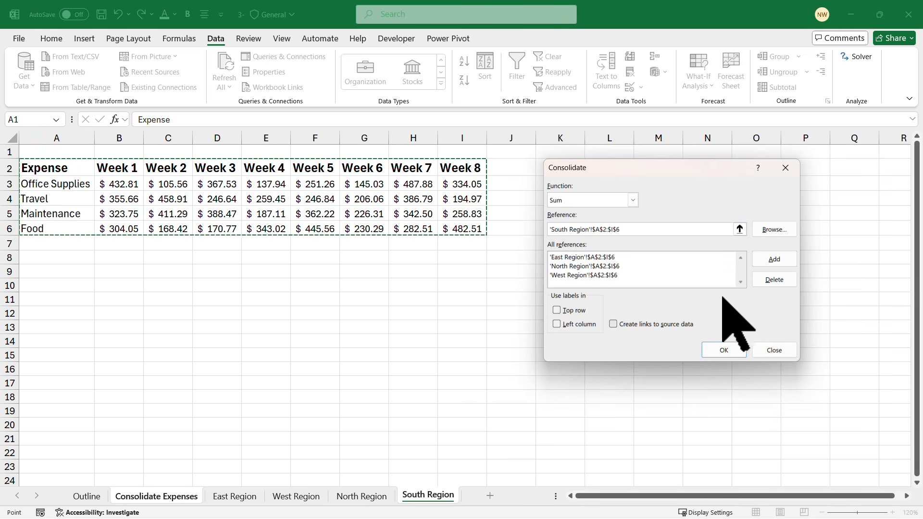
{"action": "left_click", "coordinate": [774, 259]}
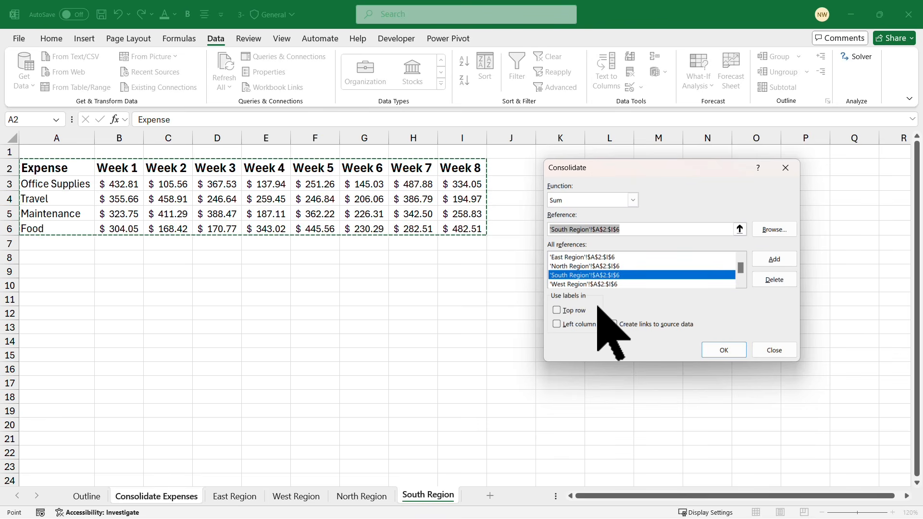
- Run the consolidation with labels from the top row and left column, and autofit the column widths on the Consolidate Expenses sheet
{"action": "left_click", "coordinate": [563, 311]}
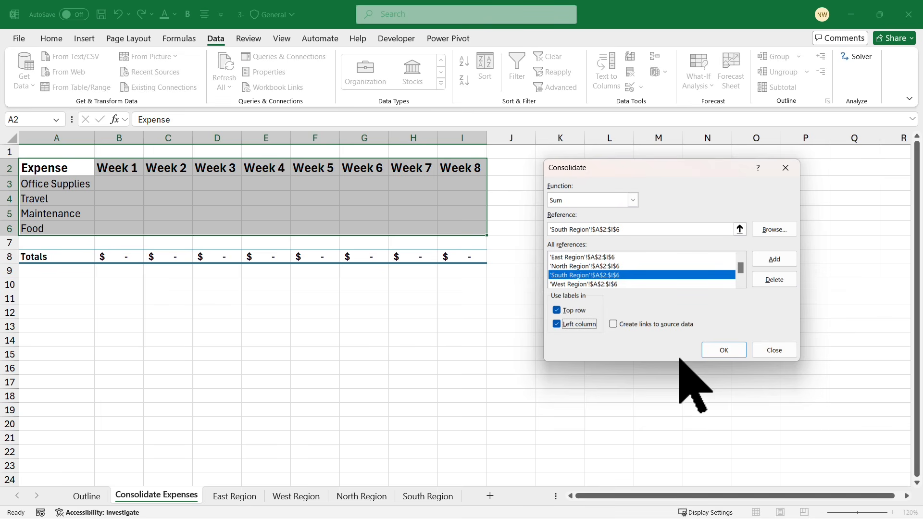
{"action": "left_click", "coordinate": [724, 350]}
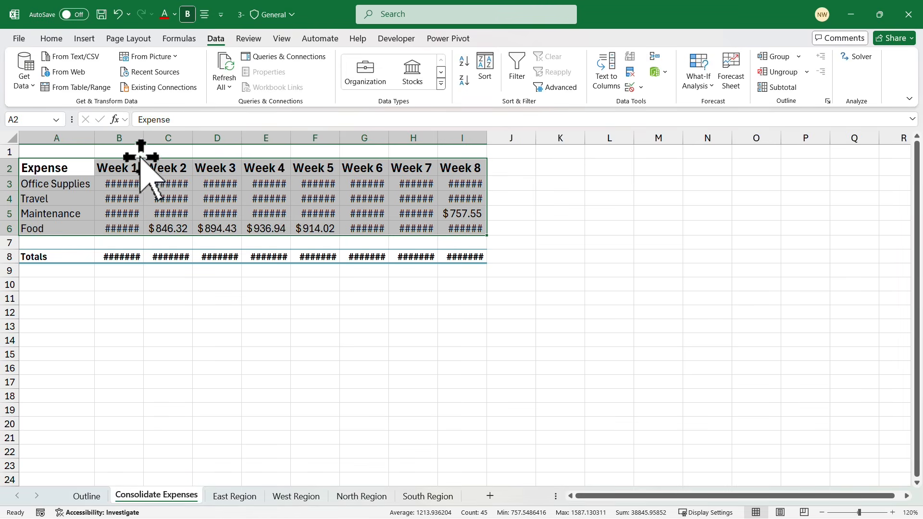
{"action": "left_click", "coordinate": [12, 138]}
{"action": "double_click", "coordinate": [144, 136]}
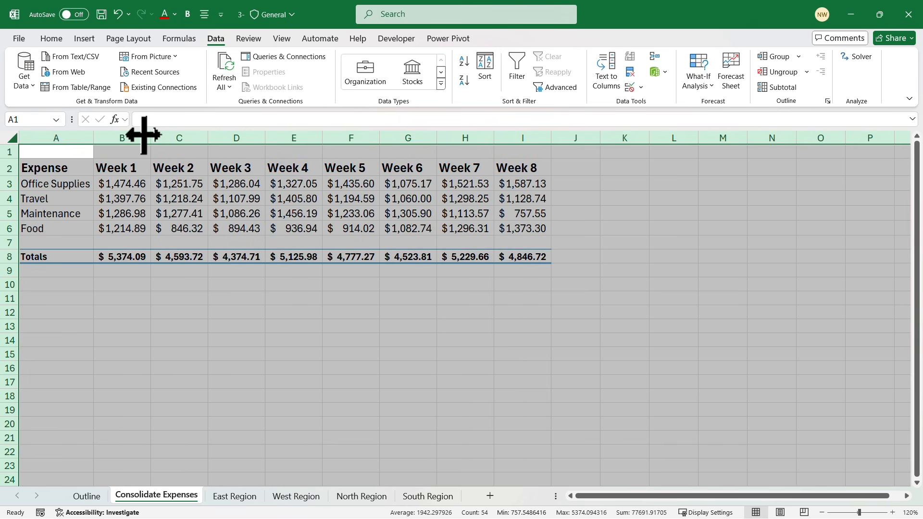
{"action": "left_click", "coordinate": [340, 299]}
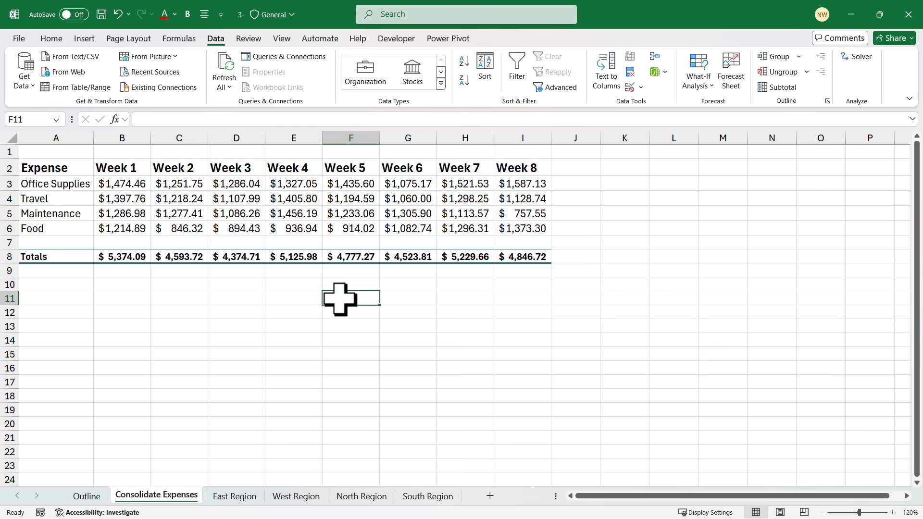
{"action": "left_click", "coordinate": [140, 186]}
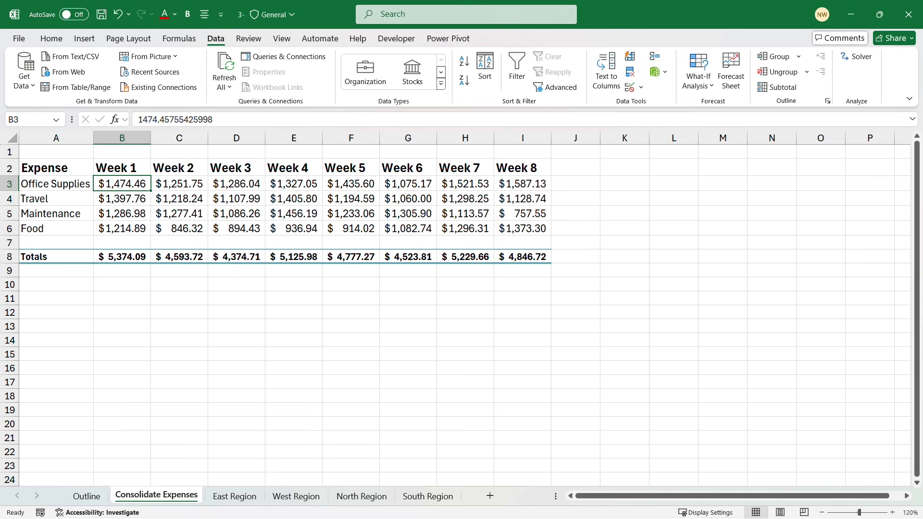
- Add a Totals column headed in K2, with =SUM(B3:I3) in K3 filled down through K6
{"action": "left_click", "coordinate": [617, 165]}
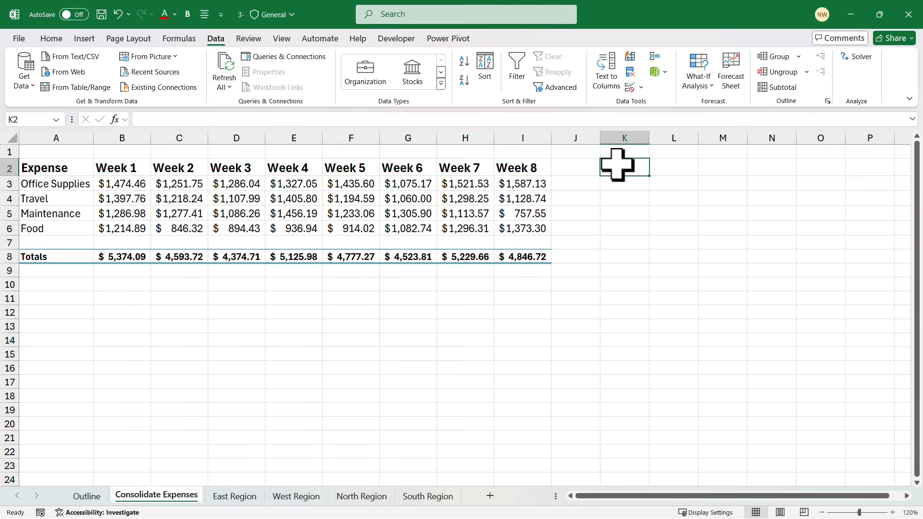
{"action": "type", "text": "Totals"}
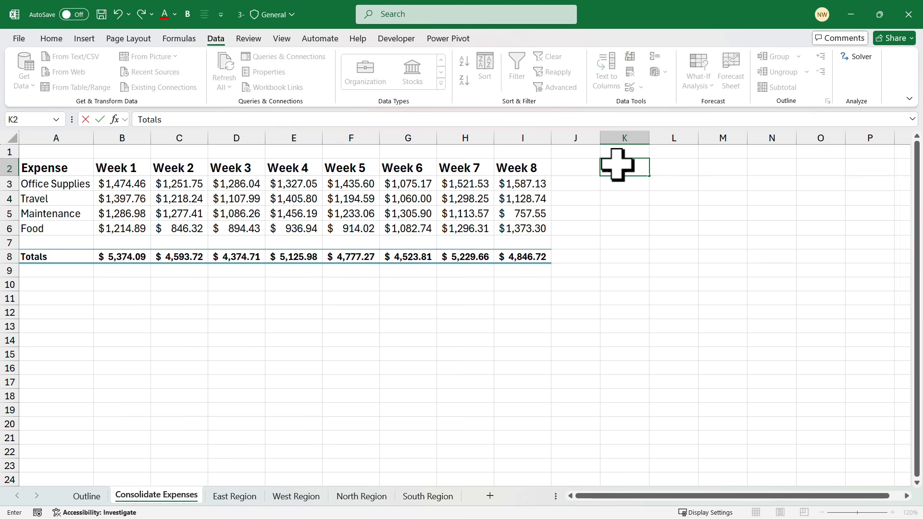
{"action": "key", "text": "Return"}
{"action": "type", "text": "=su"}
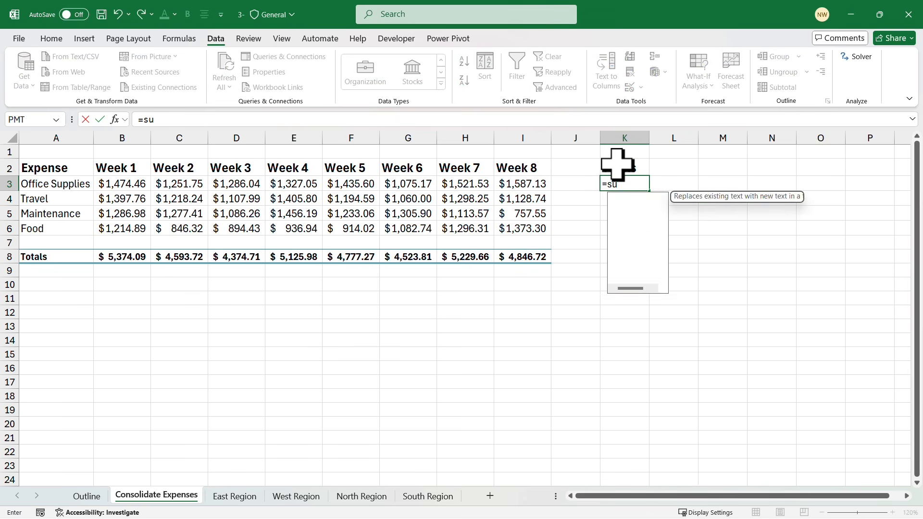
{"action": "key", "text": "Tab"}
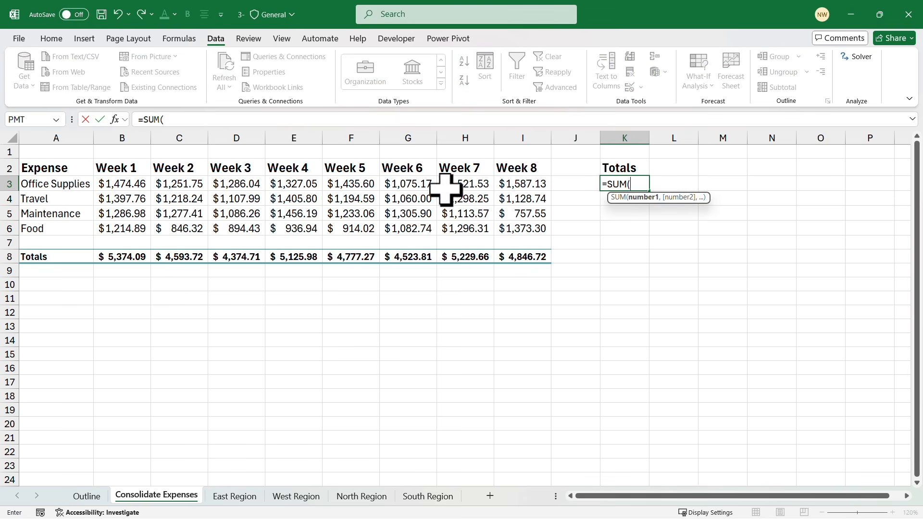
{"action": "left_click", "coordinate": [128, 183]}
{"action": "left_click_drag", "start_coordinate": [129, 183], "coordinate": [516, 189]}
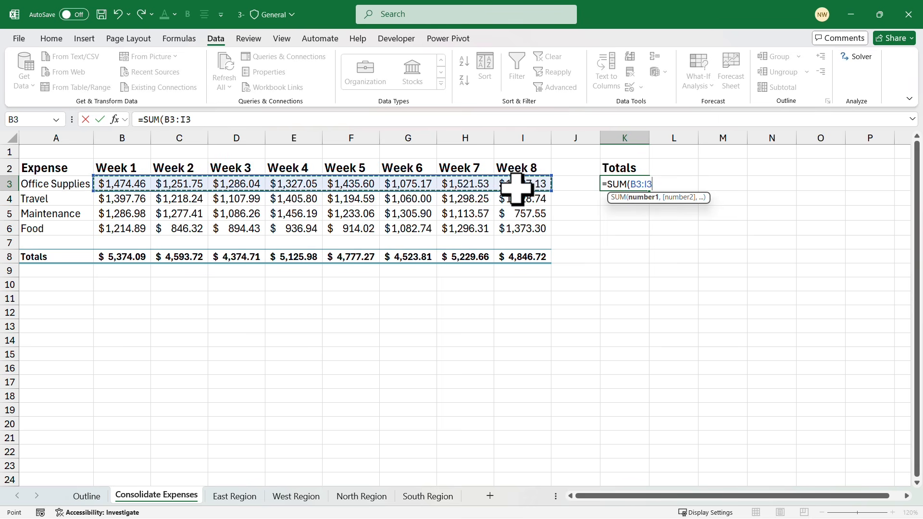
{"action": "type", "text": ")"}
{"action": "key", "text": "Return"}
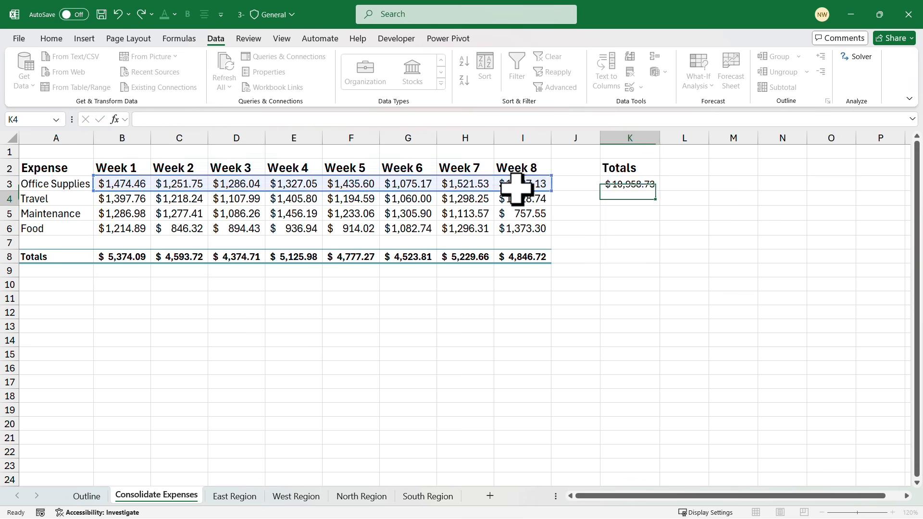
{"action": "left_click", "coordinate": [644, 183]}
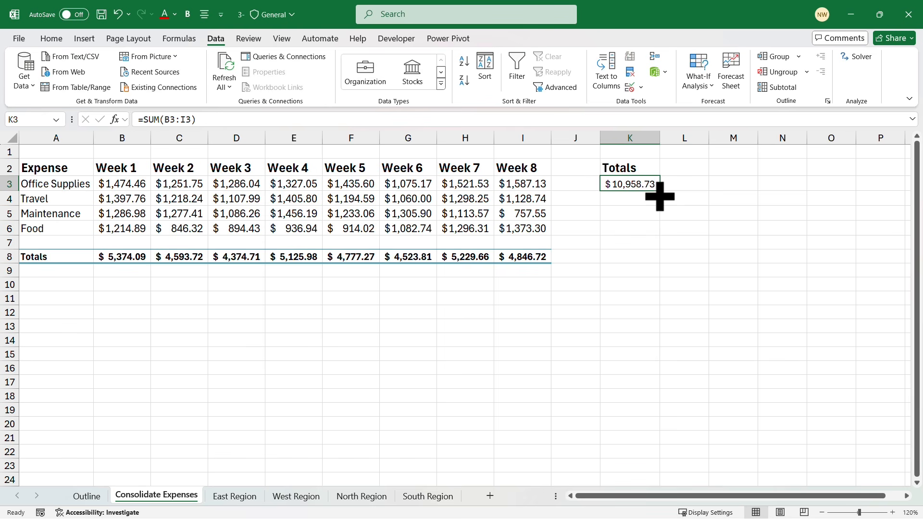
{"action": "left_click_drag", "start_coordinate": [662, 194], "coordinate": [660, 234]}
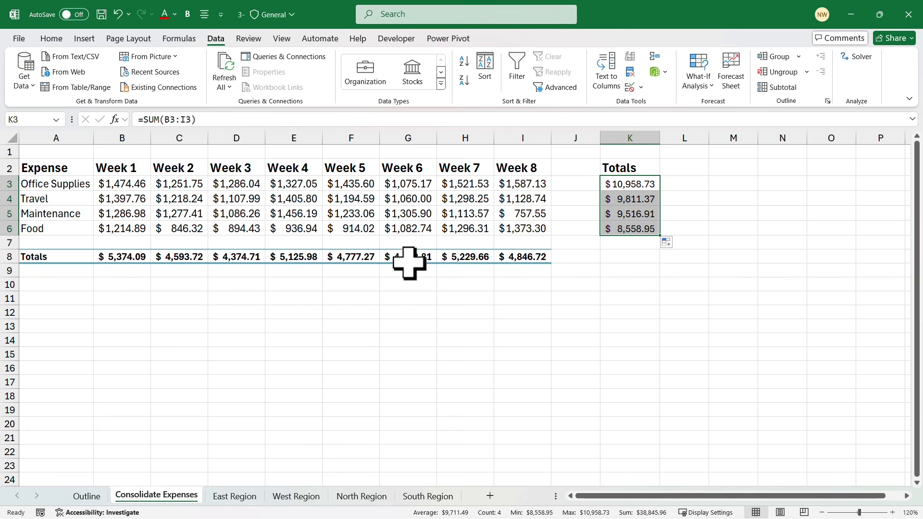
- Compare the contents of consolidated cell B3 with the formulas in the Totals column at K3 and the Totals row at B8
{"action": "left_click", "coordinate": [122, 184]}
{"action": "left_click", "coordinate": [630, 185]}
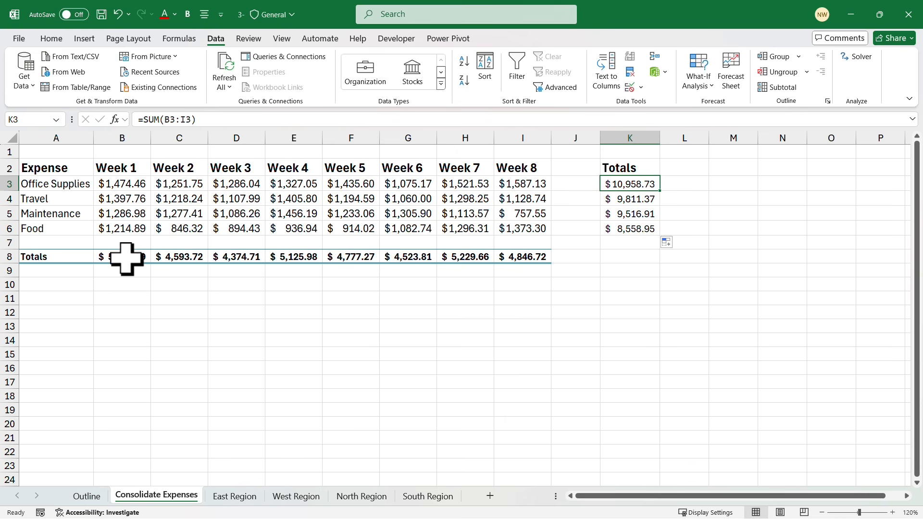
{"action": "left_click", "coordinate": [125, 258]}
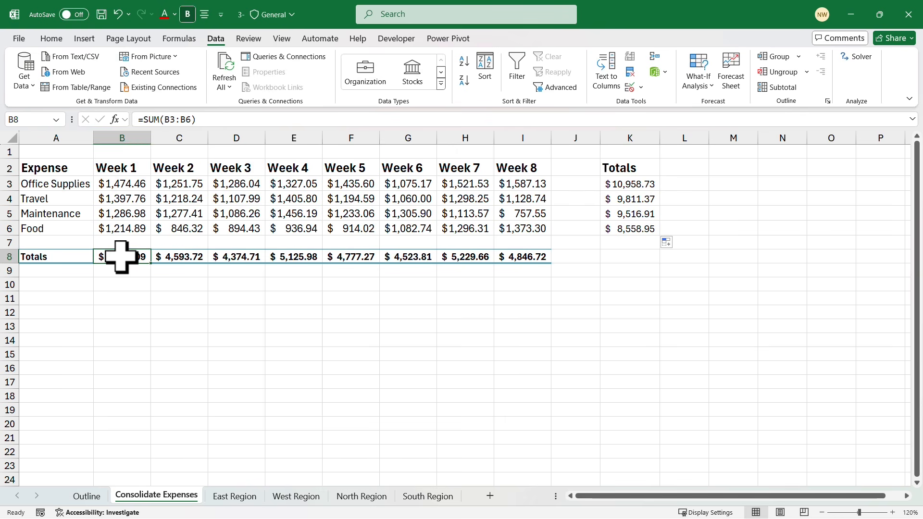
{"action": "mouse_move", "coordinate": [96, 248]}
{"action": "left_mouse_down"}
{"action": "mouse_move", "coordinate": [447, 278]}
{"action": "mouse_move", "coordinate": [548, 270]}
{"action": "left_mouse_up"}
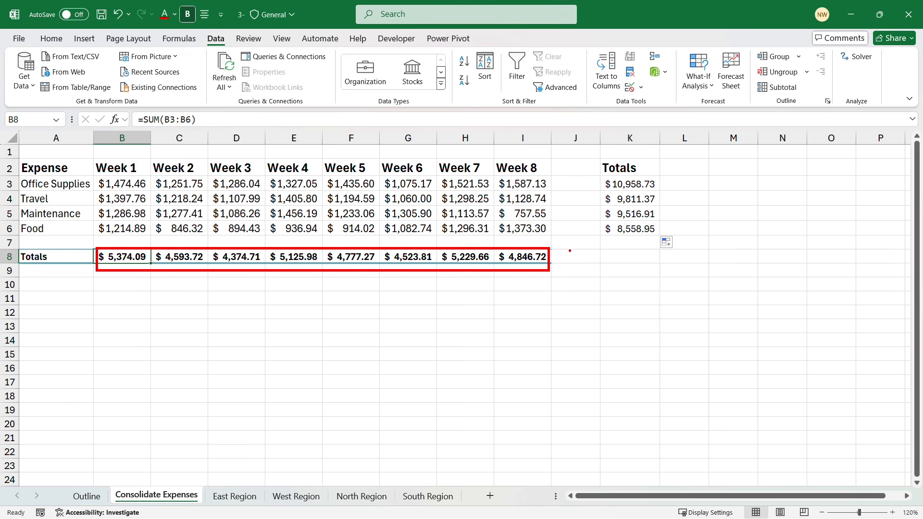
{"action": "left_click_drag", "start_coordinate": [597, 175], "coordinate": [661, 236]}
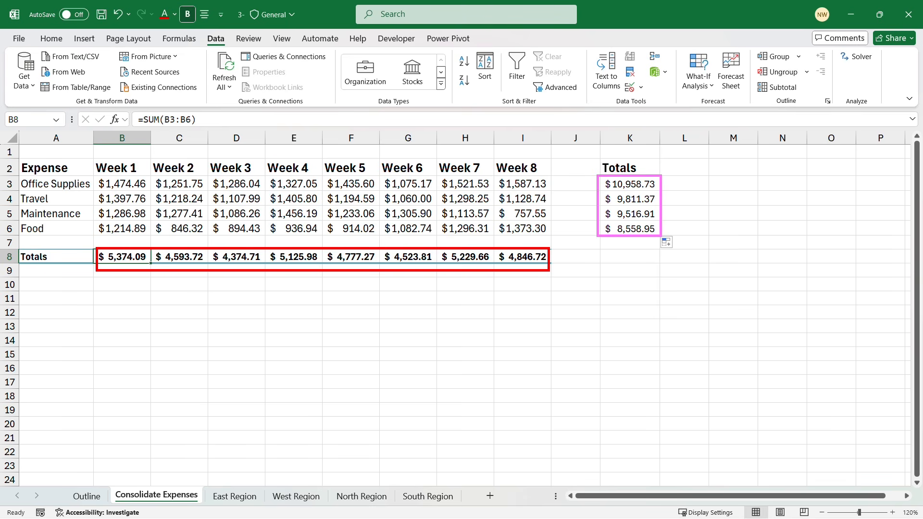
{"action": "key", "text": "Escape"}
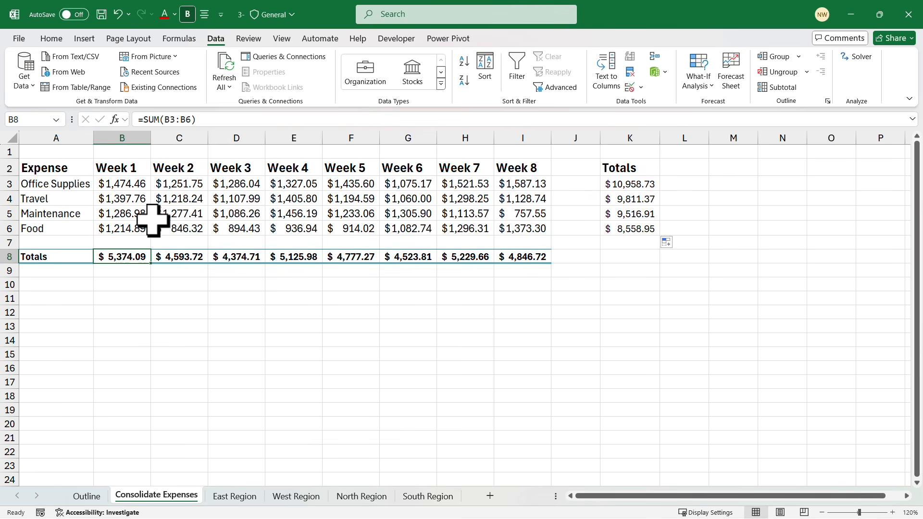
{"action": "left_click", "coordinate": [137, 186]}
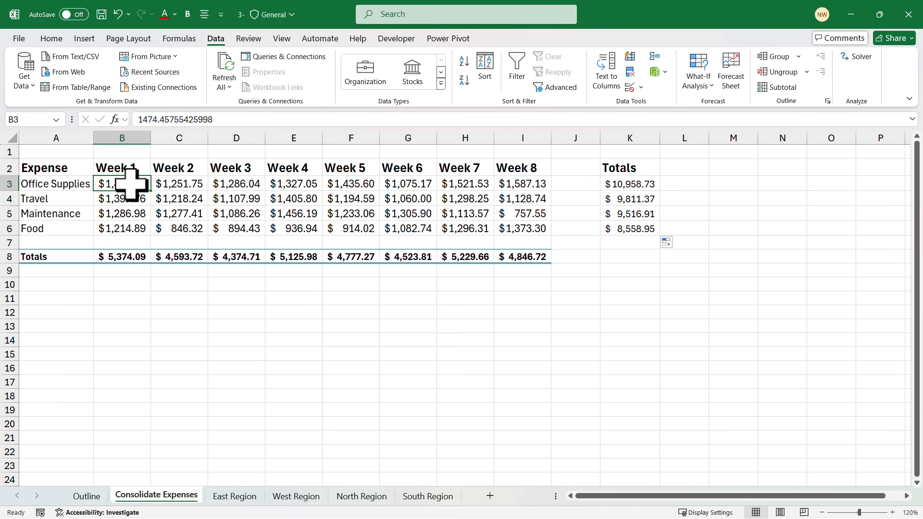
- Enter a check formula in B13 adding the regions' values: ='East Region'!B3+'West Region'!B3+'North Region'!B3+'South Region'!B3
{"action": "left_click", "coordinate": [129, 326]}
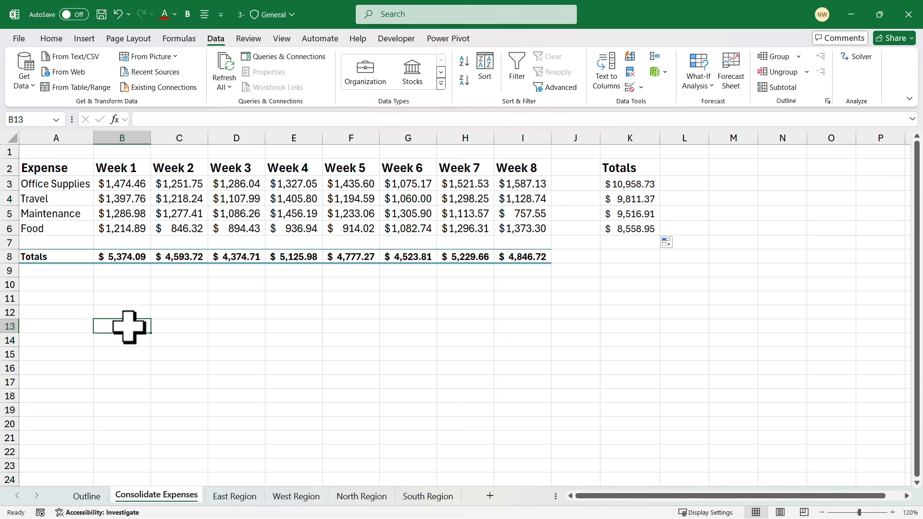
{"action": "type", "text": "="}
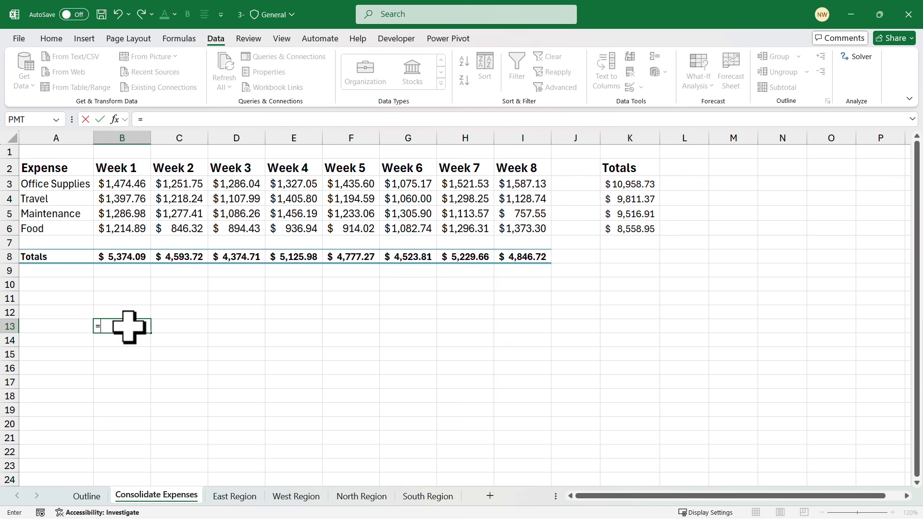
{"action": "left_click", "coordinate": [235, 496]}
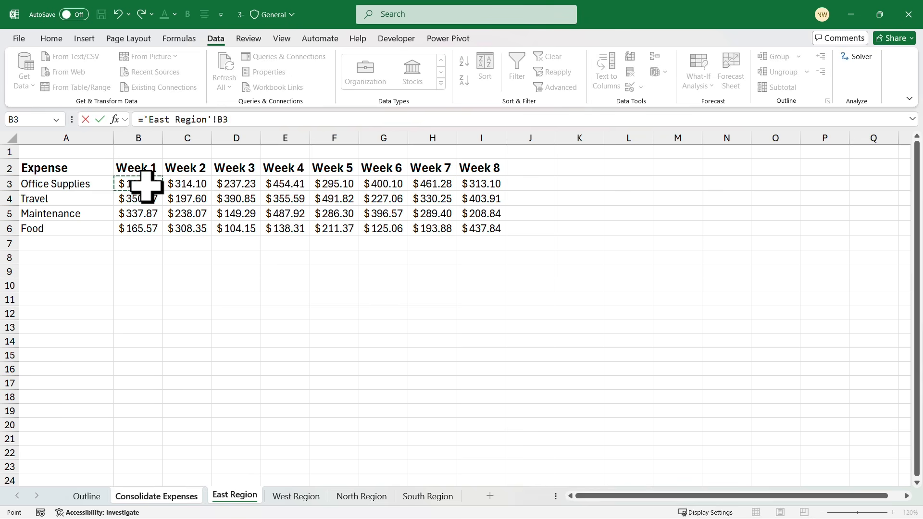
{"action": "left_click", "coordinate": [296, 497]}
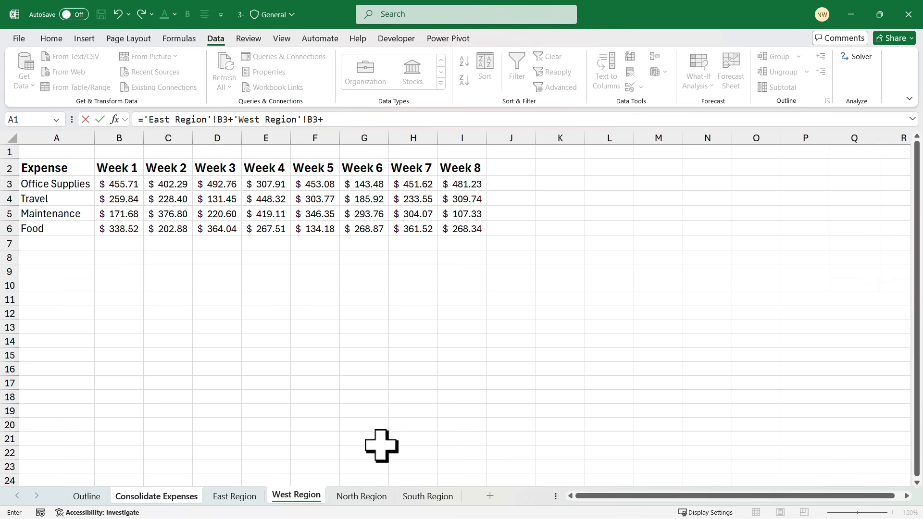
{"action": "left_click", "coordinate": [361, 495]}
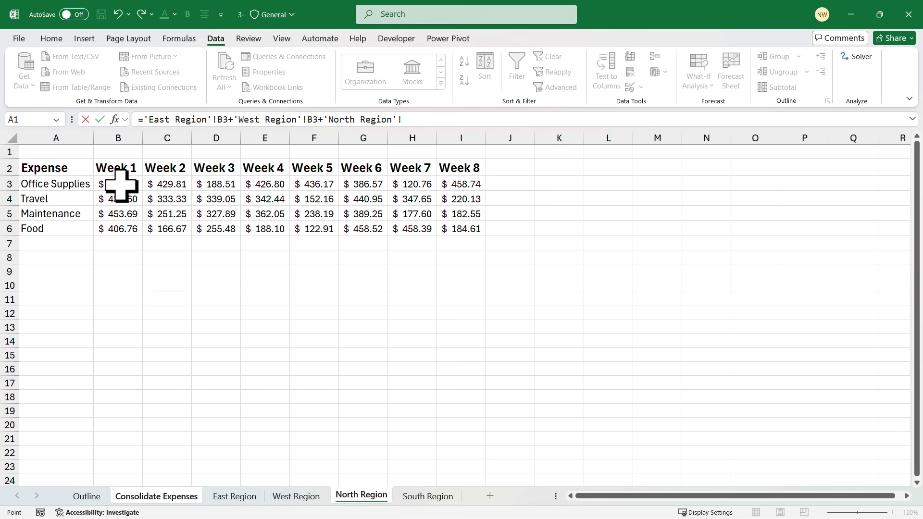
{"action": "type", "text": "+"}
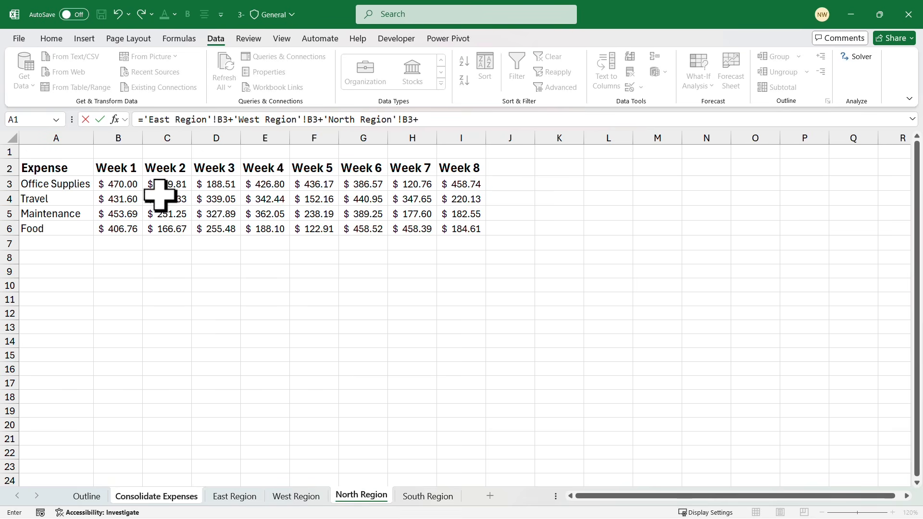
{"action": "left_click", "coordinate": [418, 496]}
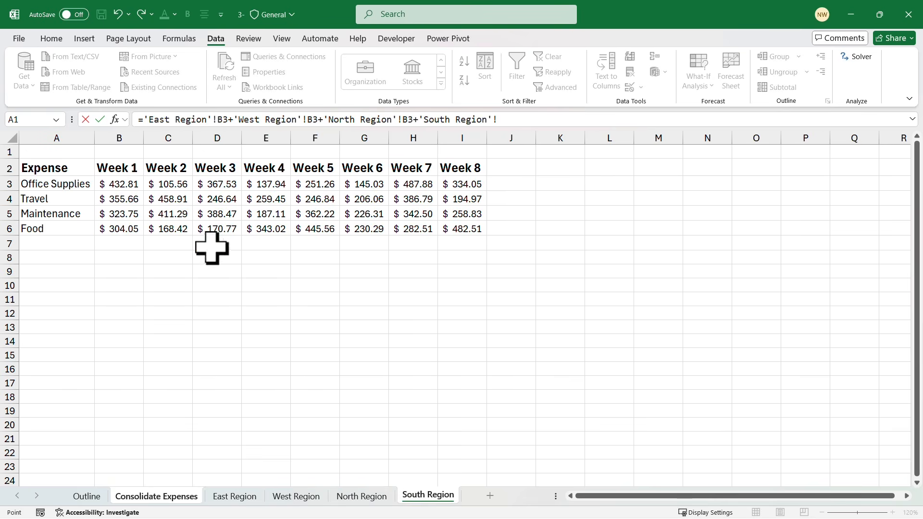
{"action": "left_click", "coordinate": [129, 185]}
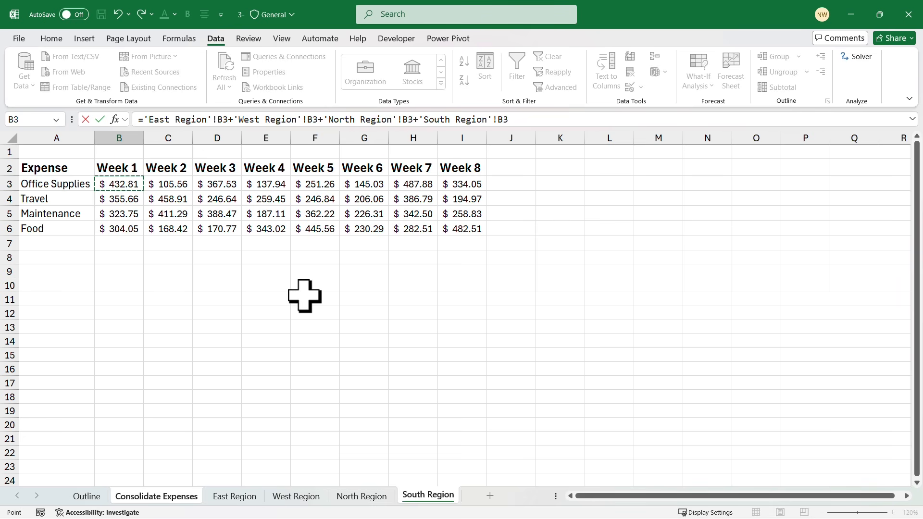
{"action": "key", "text": "Return"}
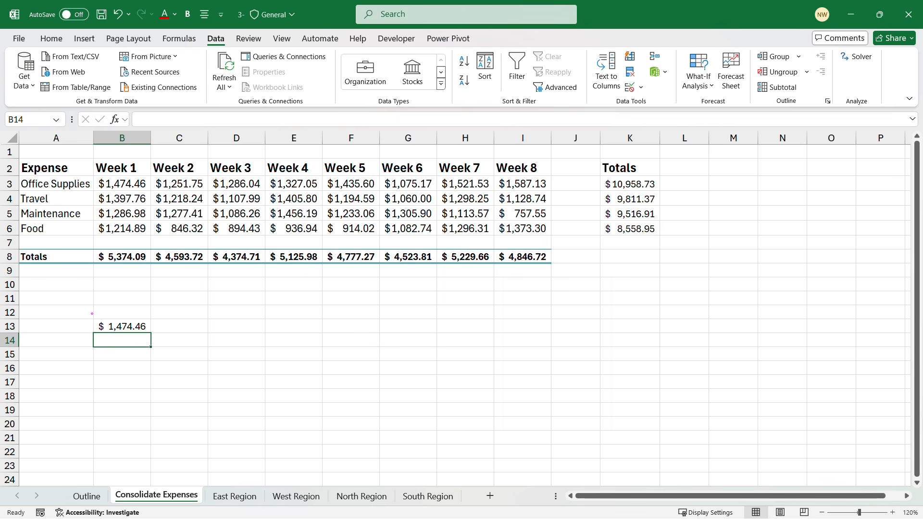
- Compare the check result in B13 with consolidated cell B3, and clear the check formula
{"action": "left_click_drag", "start_coordinate": [85, 314], "coordinate": [169, 348]}
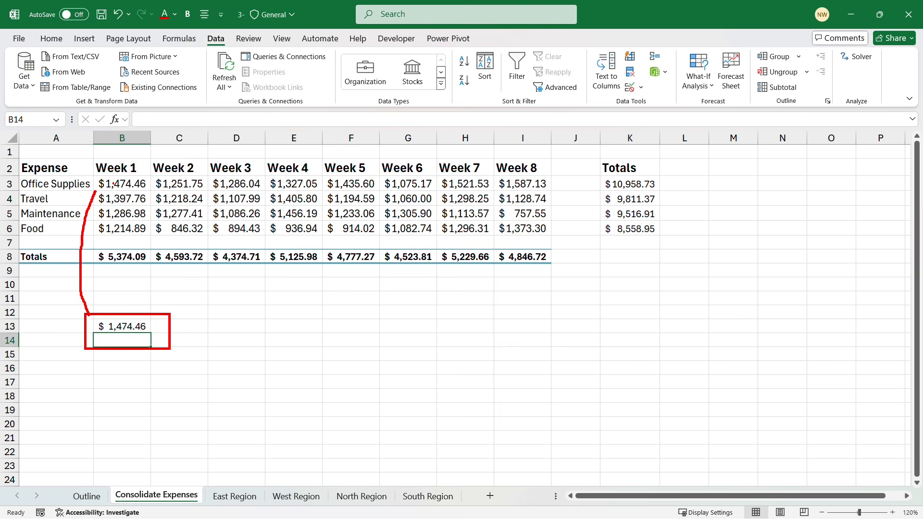
{"action": "mouse_move", "coordinate": [128, 173]}
{"action": "left_mouse_down"}
{"action": "mouse_move", "coordinate": [92, 179]}
{"action": "mouse_move", "coordinate": [155, 190]}
{"action": "mouse_move", "coordinate": [135, 176]}
{"action": "left_mouse_up"}
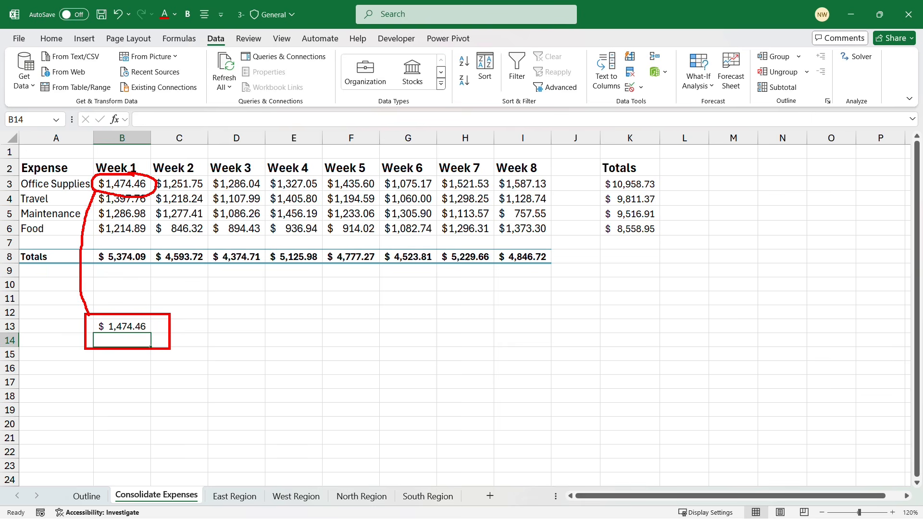
{"action": "key", "text": "Escape"}
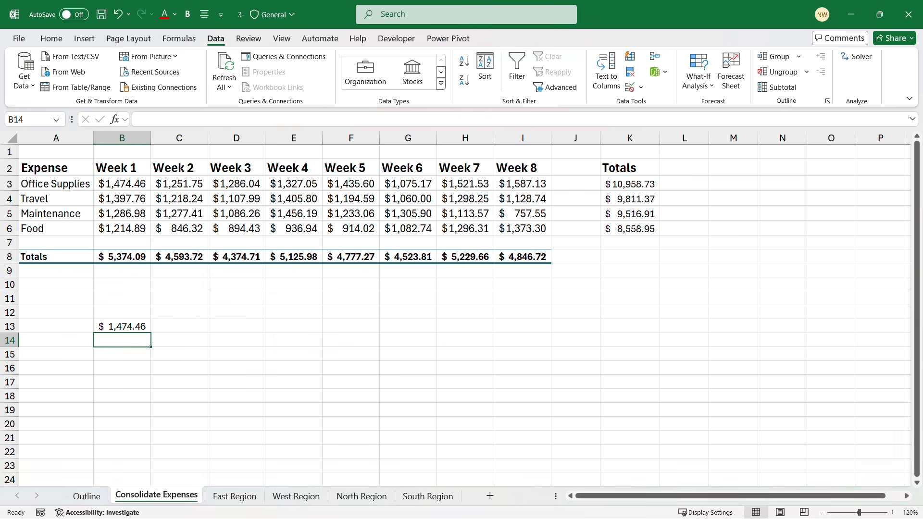
{"action": "left_click", "coordinate": [147, 328]}
{"action": "key", "text": "Delete"}
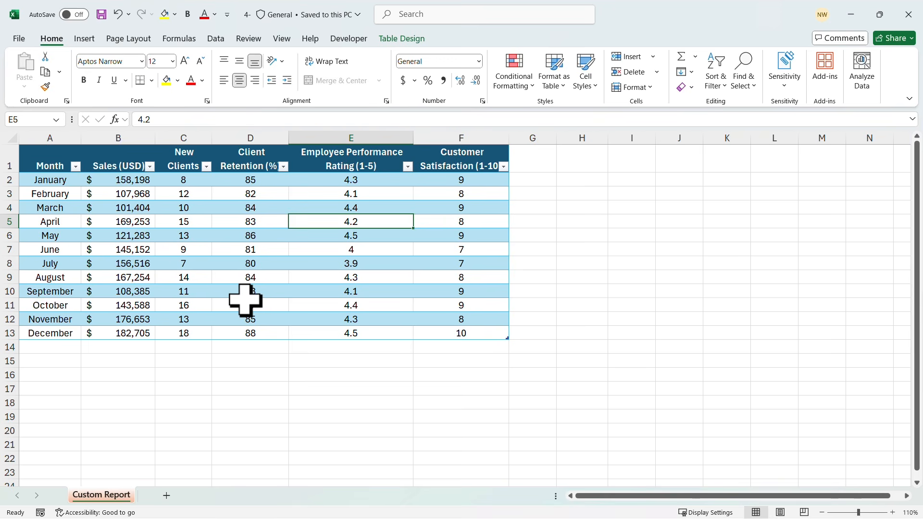
- Examine the extent and each column of the monthly table on the Custom Report sheet, from Month to Customer Satisfaction
{"action": "scroll", "coordinate": [245, 301], "scroll_direction": "down", "scroll_amount": 7}
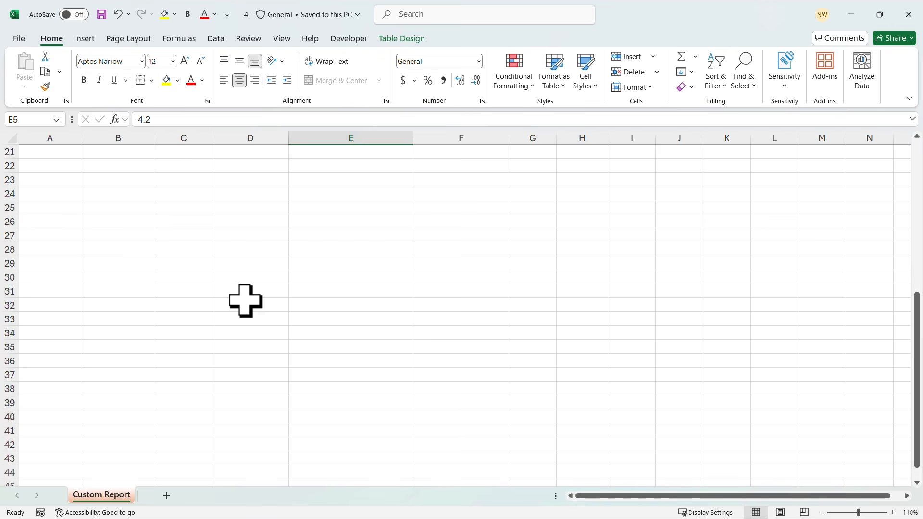
{"action": "scroll", "coordinate": [245, 301], "scroll_direction": "down", "scroll_amount": 4}
{"action": "scroll", "coordinate": [245, 300], "scroll_direction": "up", "scroll_amount": 5}
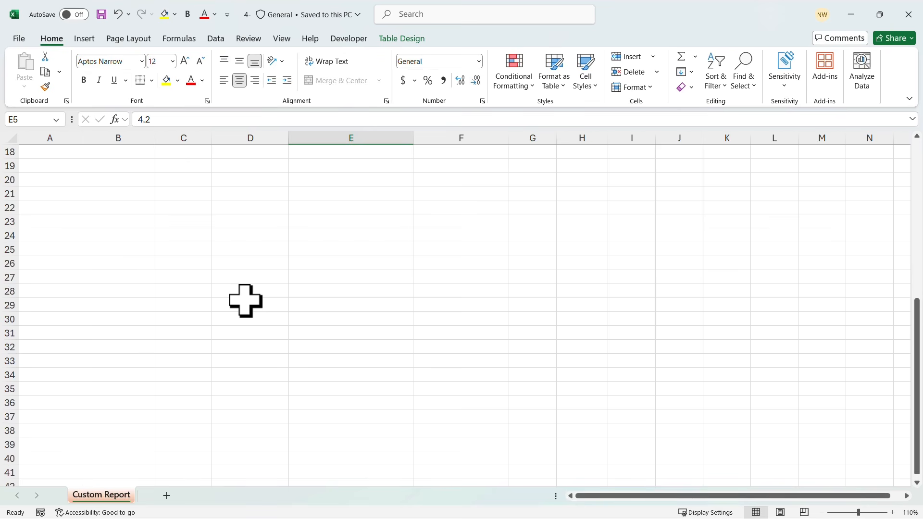
{"action": "scroll", "coordinate": [245, 300], "scroll_direction": "up", "scroll_amount": 6}
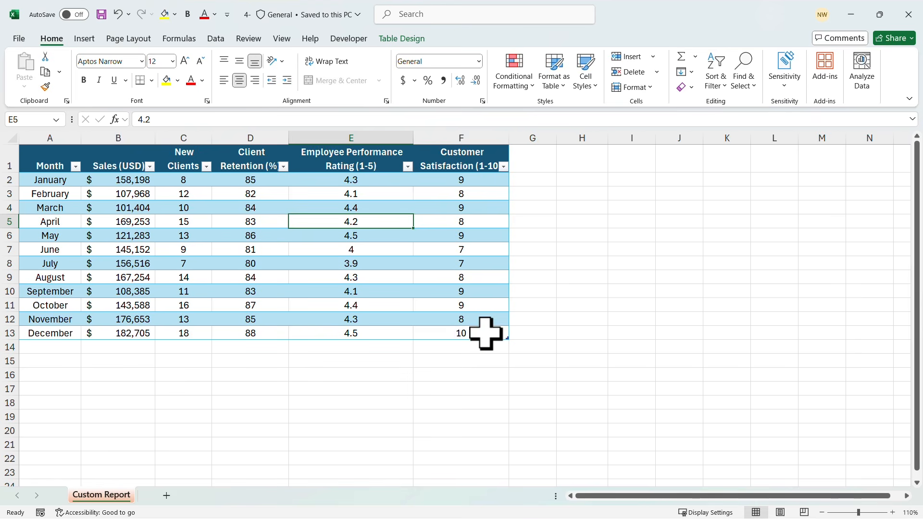
{"action": "left_click_drag", "start_coordinate": [484, 332], "coordinate": [45, 157]}
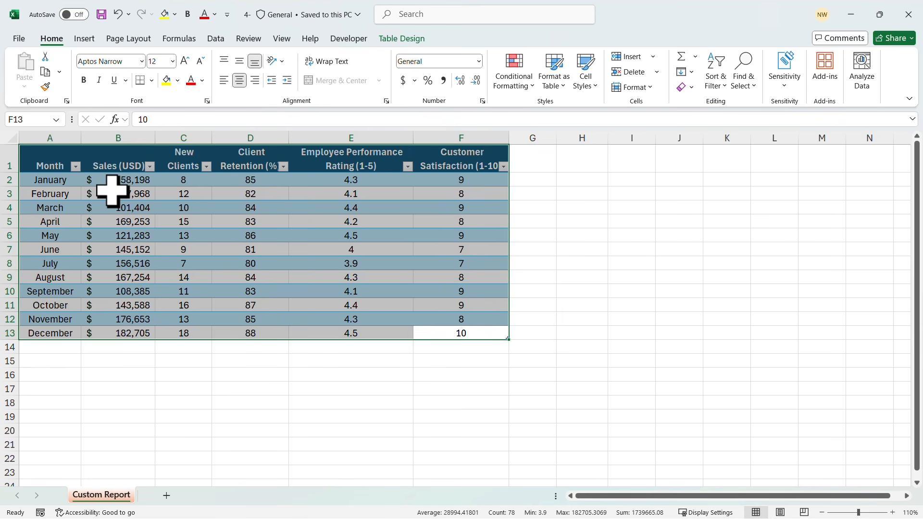
{"action": "left_click", "coordinate": [220, 199]}
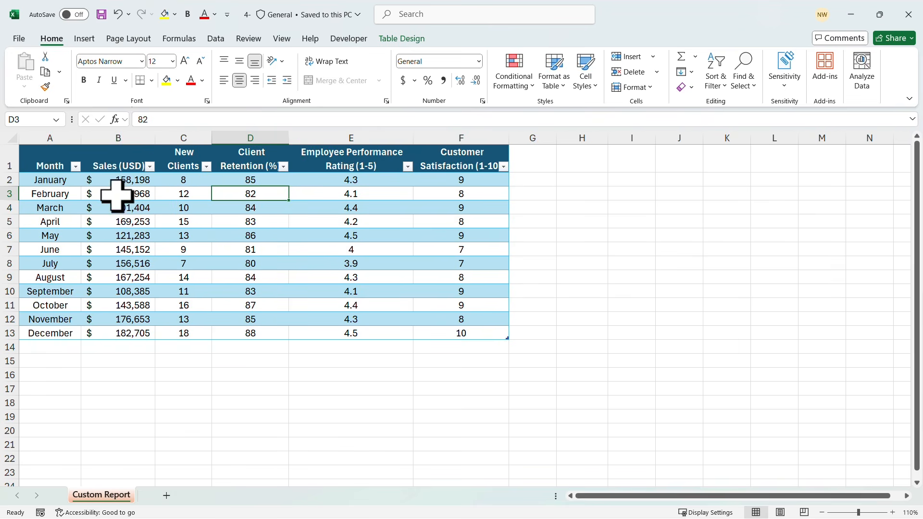
{"action": "left_click", "coordinate": [49, 128]}
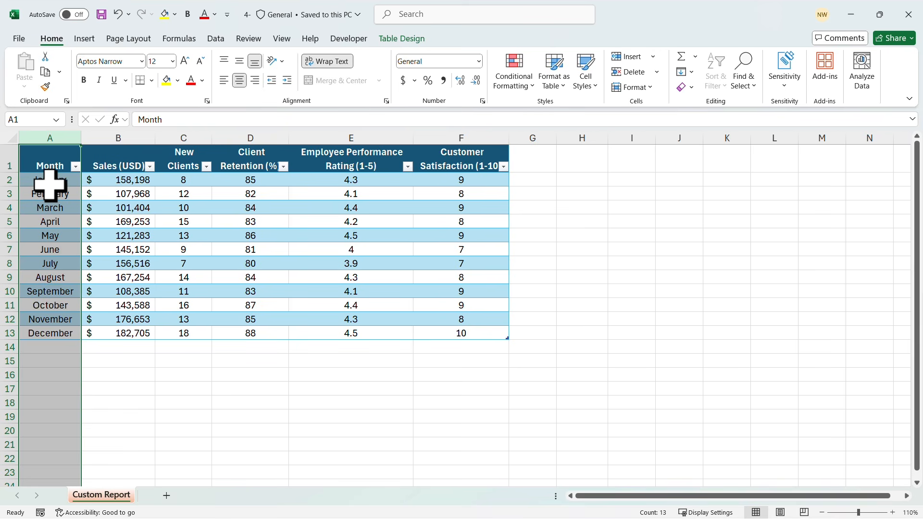
{"action": "left_click", "coordinate": [128, 182]}
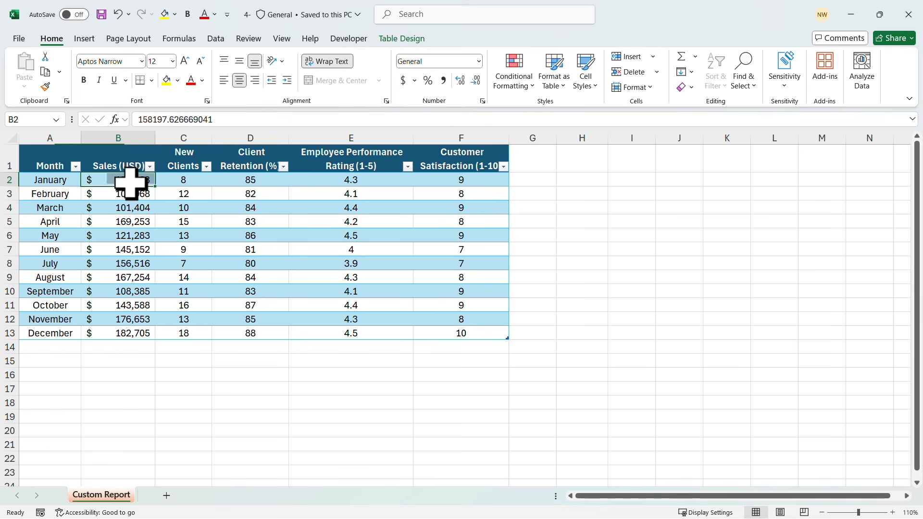
{"action": "left_click", "coordinate": [194, 181]}
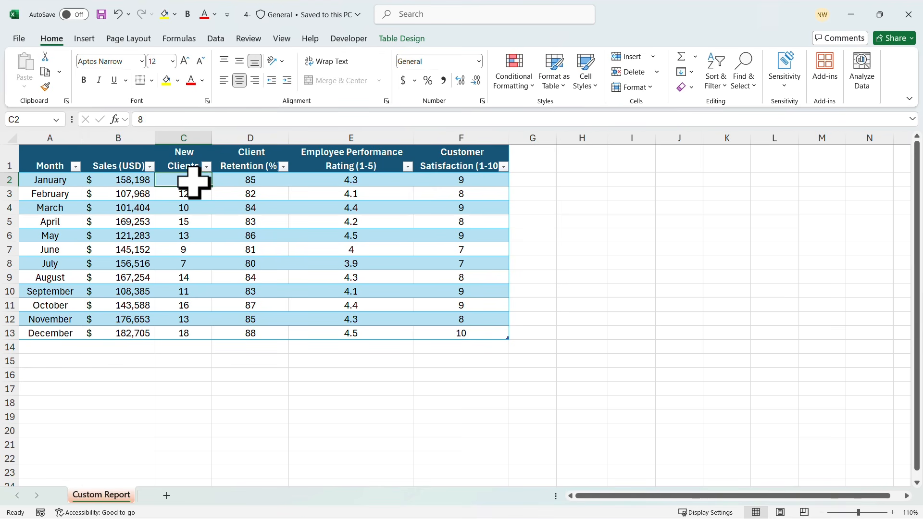
{"action": "left_click", "coordinate": [268, 181]}
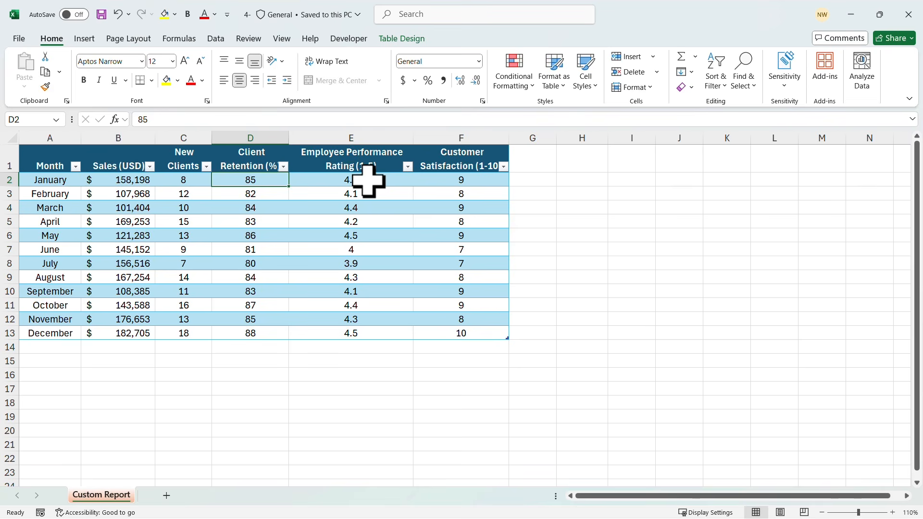
{"action": "left_click", "coordinate": [376, 140]}
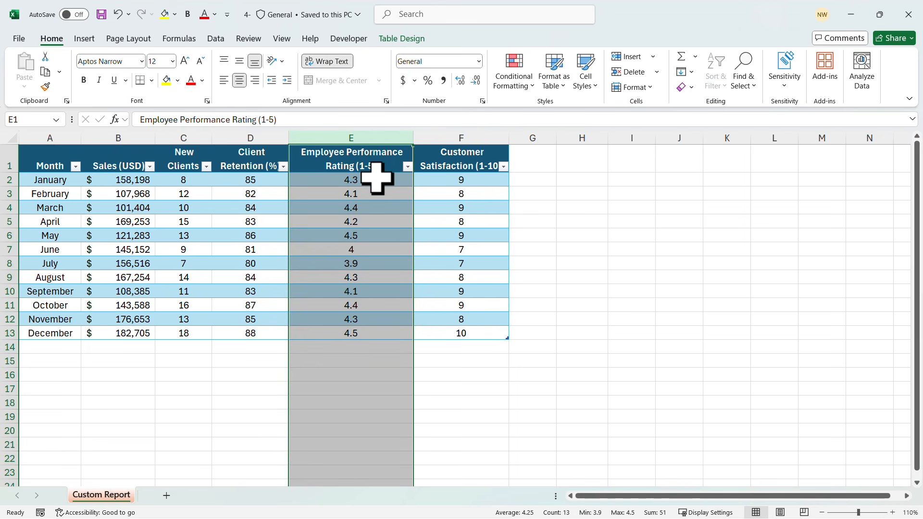
{"action": "left_click", "coordinate": [467, 131]}
{"action": "left_click", "coordinate": [389, 193]}
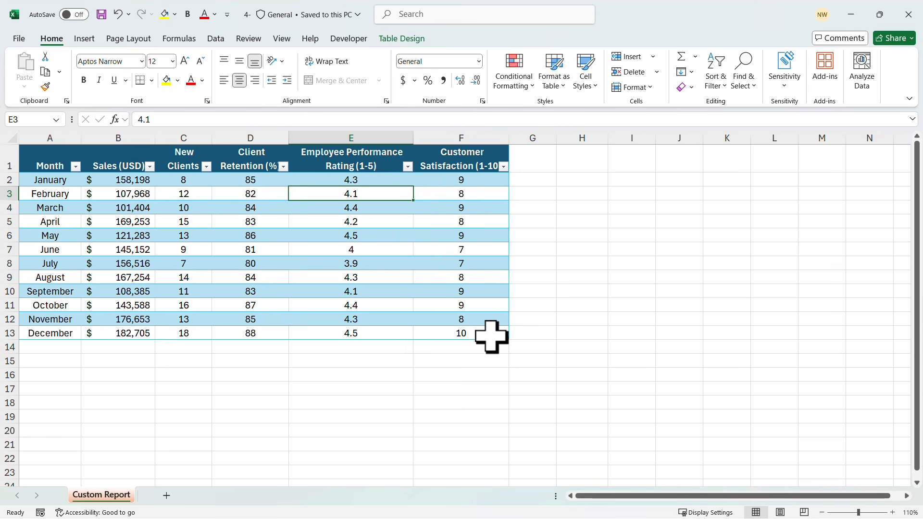
{"action": "left_click_drag", "start_coordinate": [491, 336], "coordinate": [73, 182]}
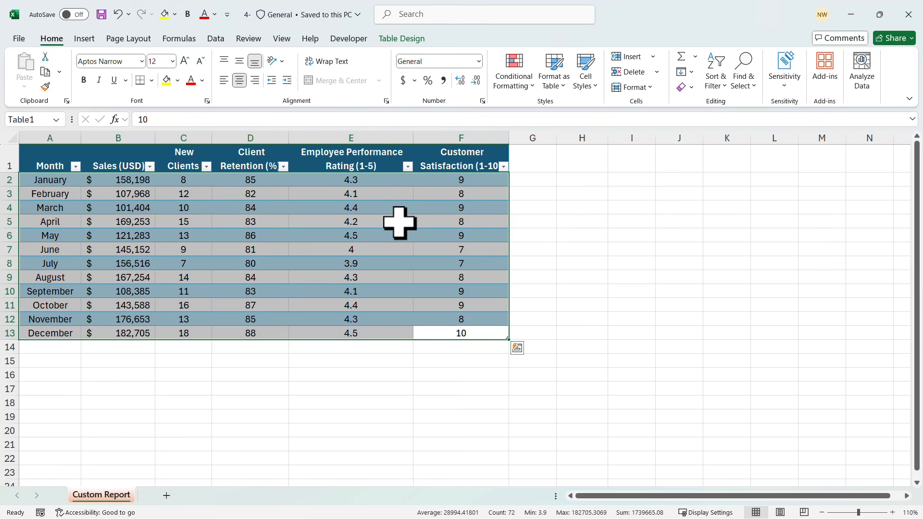
{"action": "left_click", "coordinate": [631, 210]}
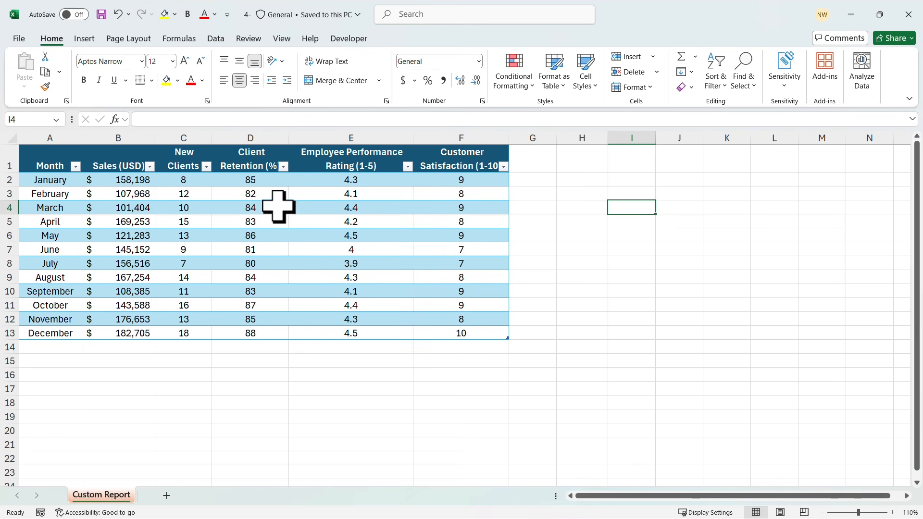
- Create a PivotTable from Table1, the monthly report data, on a new worksheet
{"action": "left_click", "coordinate": [257, 206]}
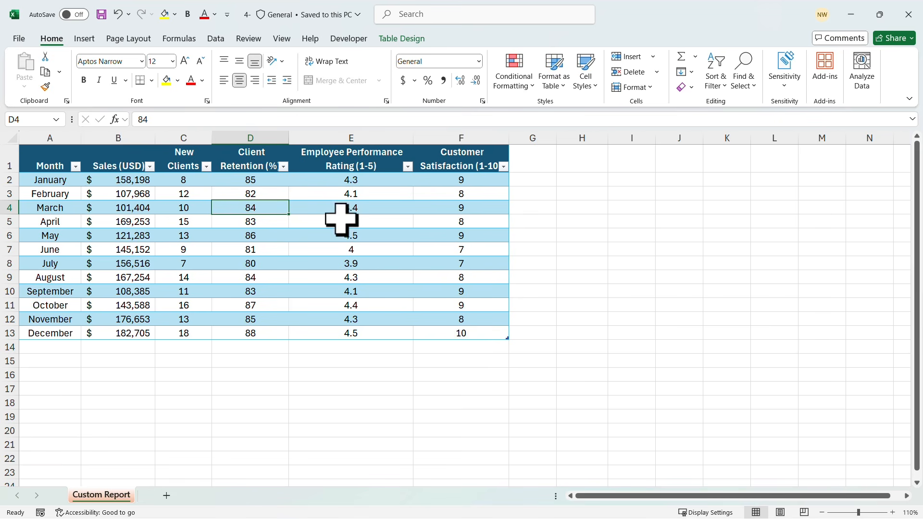
{"action": "left_click", "coordinate": [61, 184]}
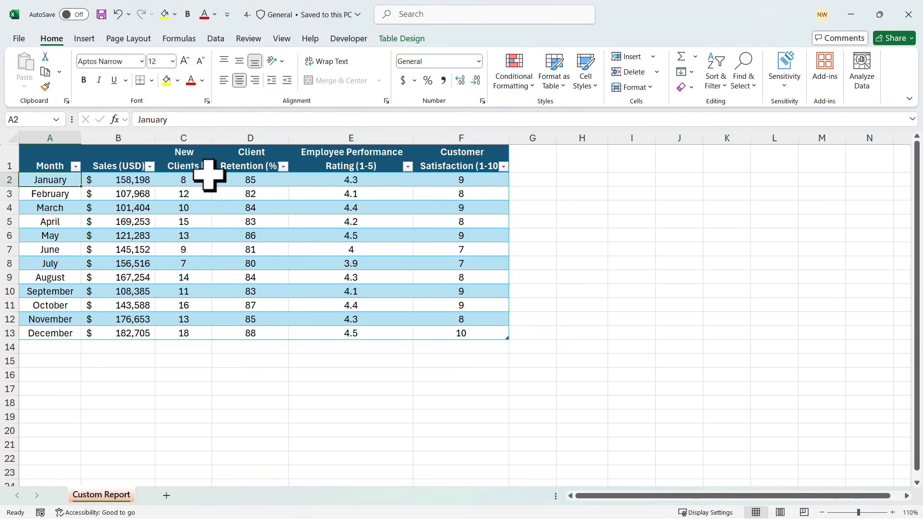
{"action": "left_click", "coordinate": [85, 39]}
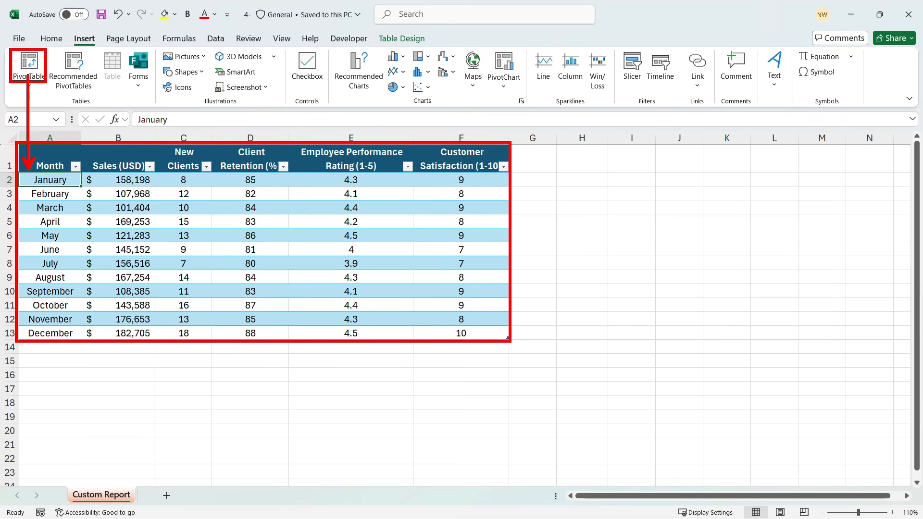
{"action": "left_click", "coordinate": [33, 62]}
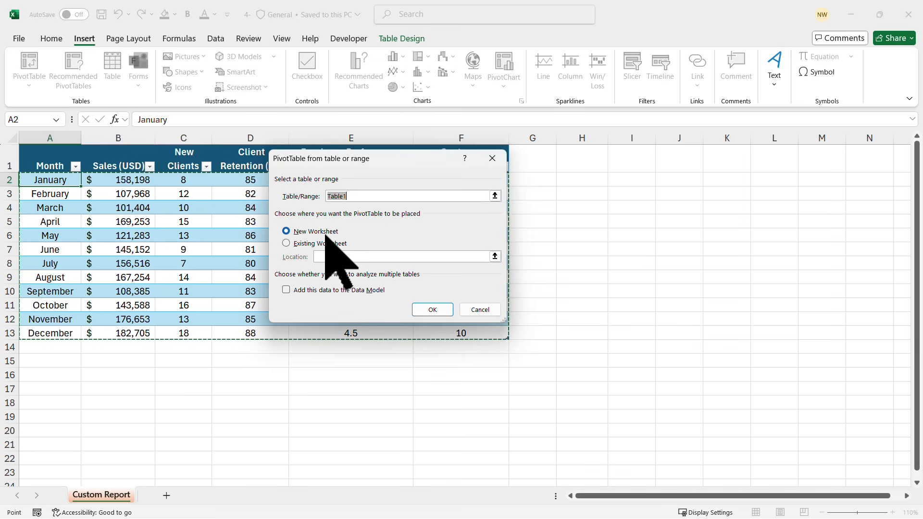
{"action": "left_click", "coordinate": [432, 310]}
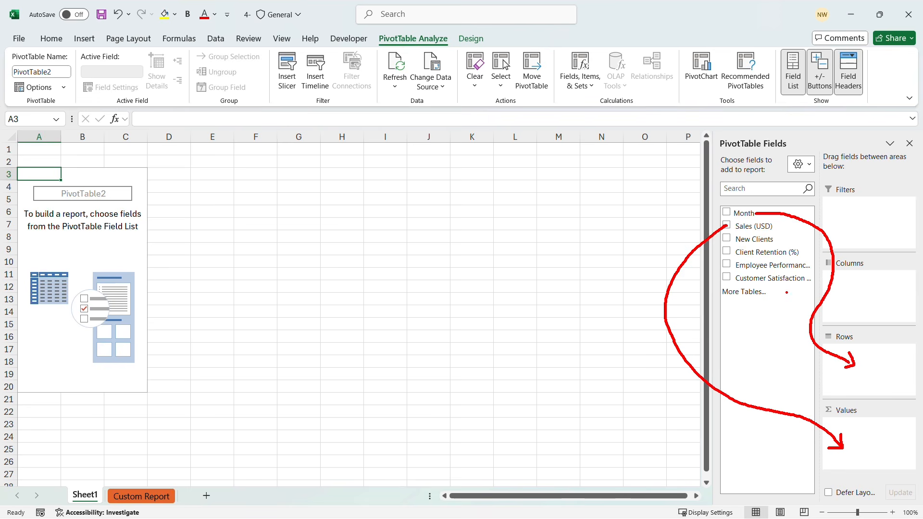
{"action": "key", "text": "Escape"}
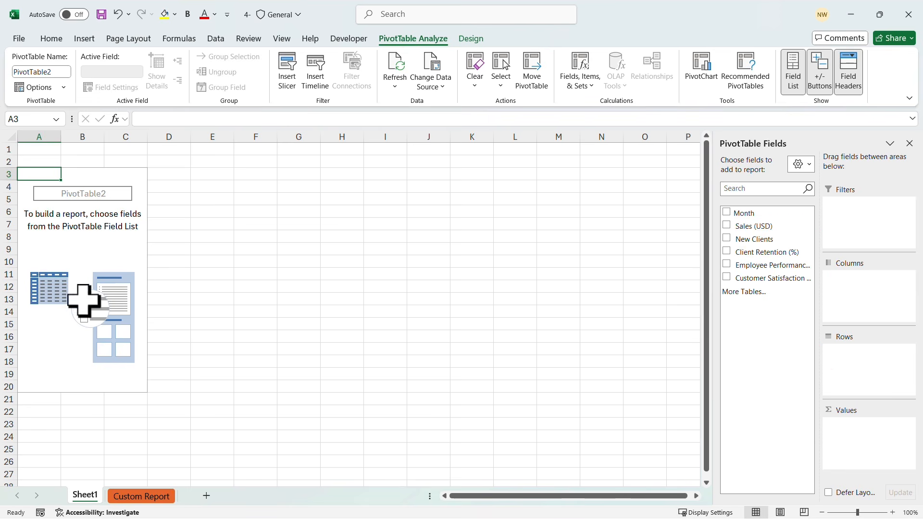
- Add the Sales (USD) field to the PivotTable as a summed value and inspect its total in A4
{"action": "left_click", "coordinate": [726, 225]}
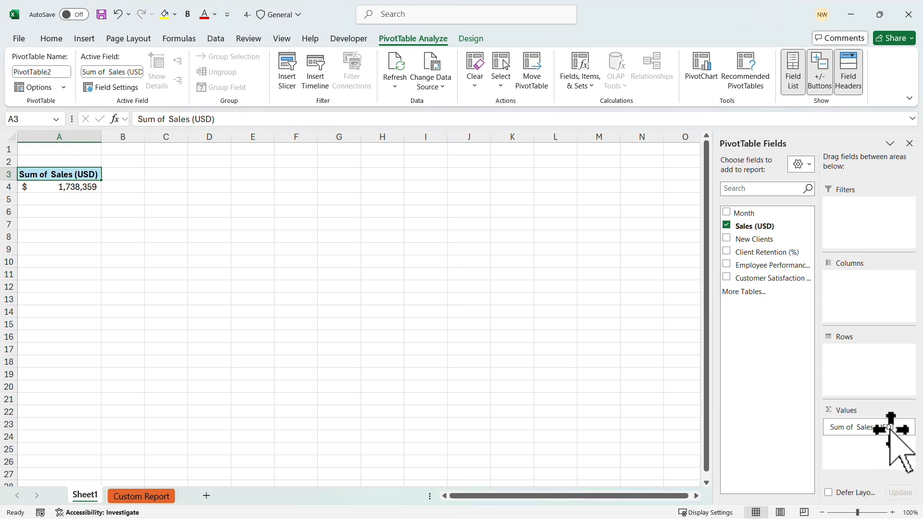
{"action": "left_click", "coordinate": [892, 512]}
{"action": "left_click", "coordinate": [892, 512]}
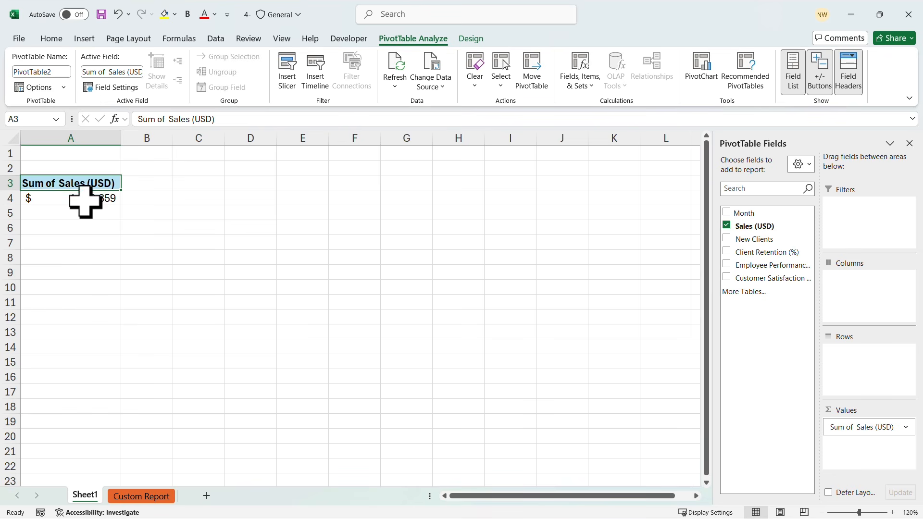
{"action": "left_click", "coordinate": [83, 199]}
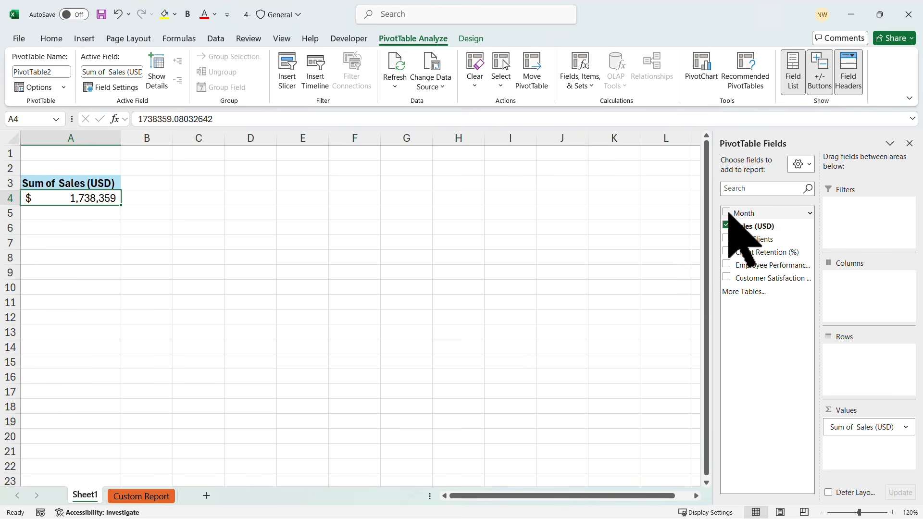
- Add the Month field to the PivotTable rows and inspect the sales grand total in B16
{"action": "mouse_move", "coordinate": [730, 212]}
{"action": "left_mouse_down"}
{"action": "mouse_move", "coordinate": [737, 206]}
{"action": "mouse_move", "coordinate": [785, 232]}
{"action": "mouse_move", "coordinate": [858, 372]}
{"action": "mouse_move", "coordinate": [817, 269]}
{"action": "mouse_move", "coordinate": [758, 215]}
{"action": "mouse_move", "coordinate": [848, 370]}
{"action": "mouse_move", "coordinate": [843, 335]}
{"action": "mouse_move", "coordinate": [767, 295]}
{"action": "mouse_move", "coordinate": [732, 217]}
{"action": "left_mouse_up"}
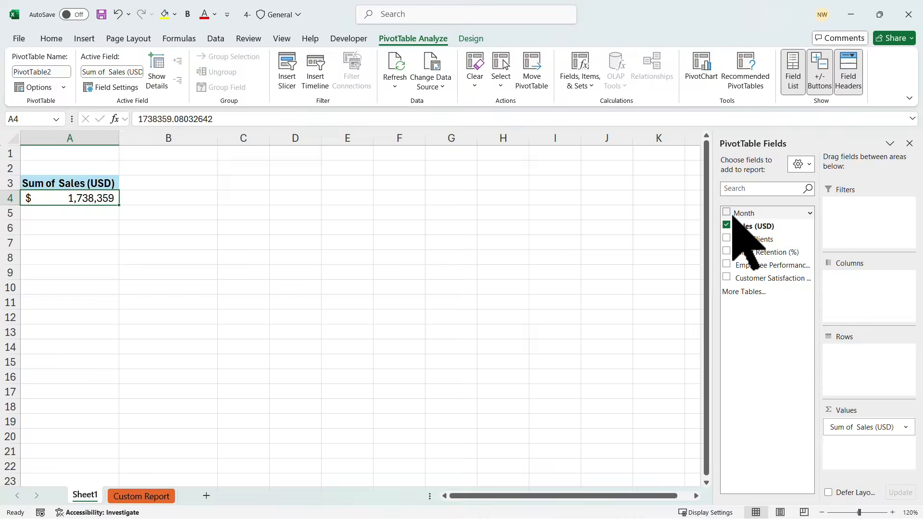
{"action": "left_click", "coordinate": [732, 213]}
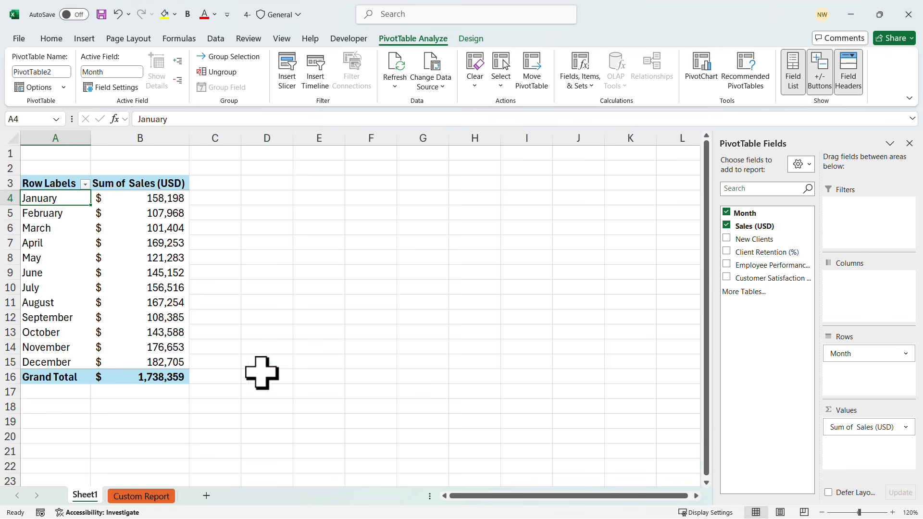
{"action": "left_click", "coordinate": [168, 378]}
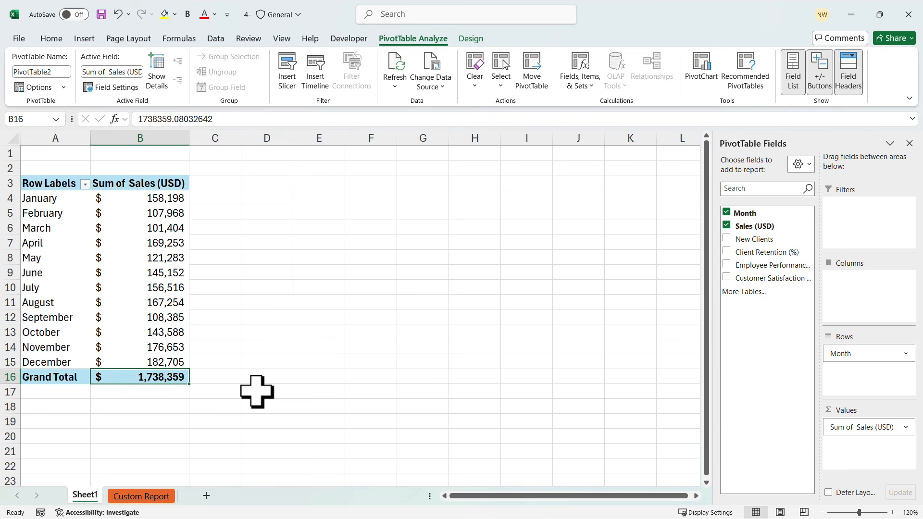
- Examine the sort options for the monthly sales values, starting from January, and inspect the December amount in B15
{"action": "left_click", "coordinate": [169, 201]}
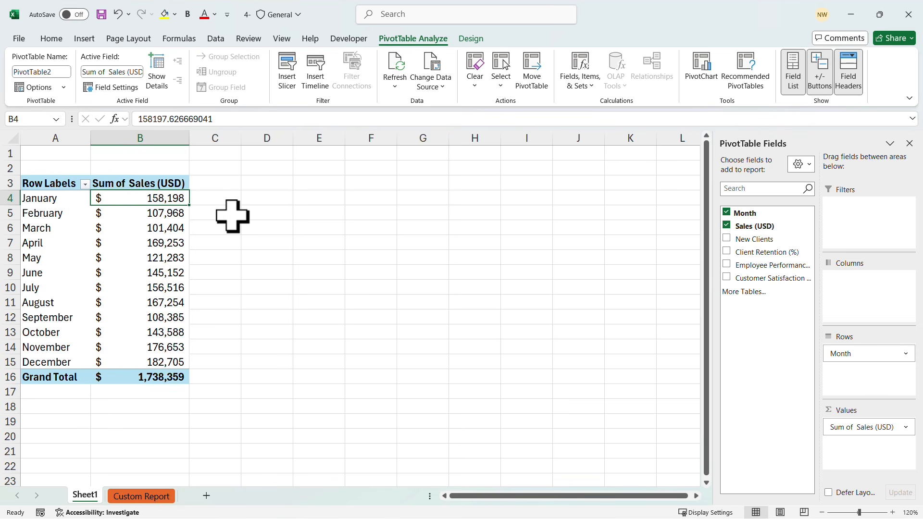
{"action": "right_click", "coordinate": [170, 203]}
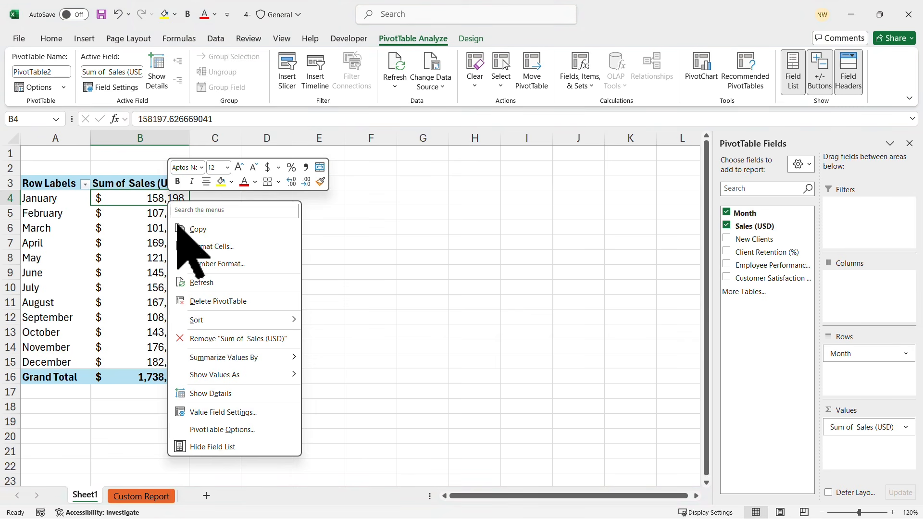
{"action": "mouse_move", "coordinate": [288, 319]}
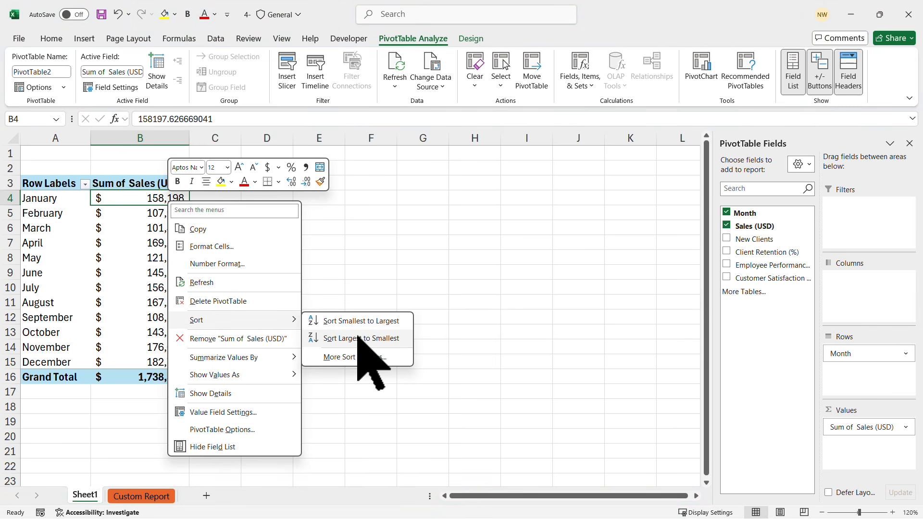
{"action": "left_click", "coordinate": [164, 359]}
{"action": "left_click", "coordinate": [154, 361]}
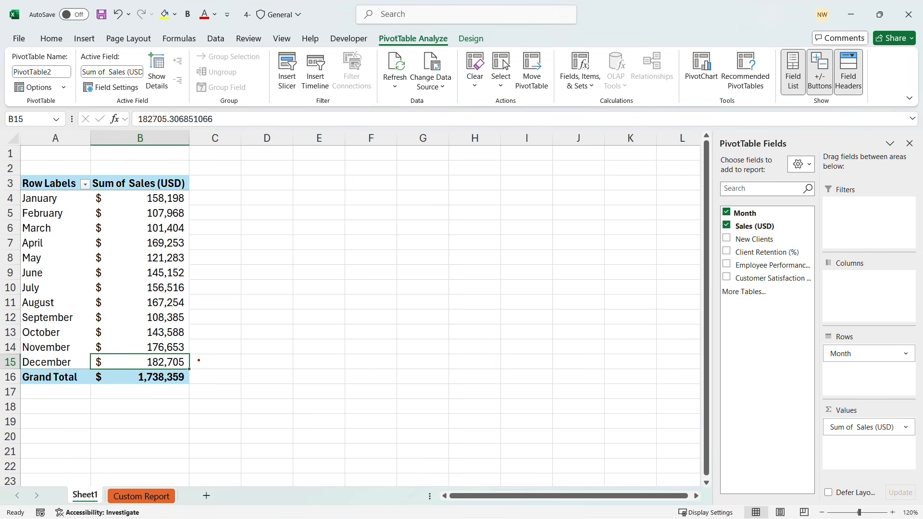
{"action": "left_click_drag", "start_coordinate": [271, 365], "coordinate": [285, 364]}
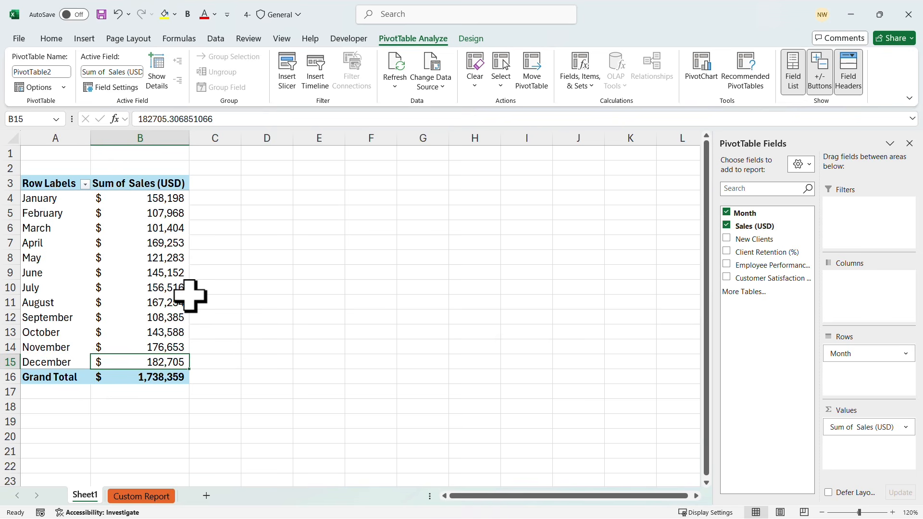
- Set the number format of the Sum of Sales (USD) value field to Accounting with 0 decimal places and the $ symbol
{"action": "left_click", "coordinate": [156, 377]}
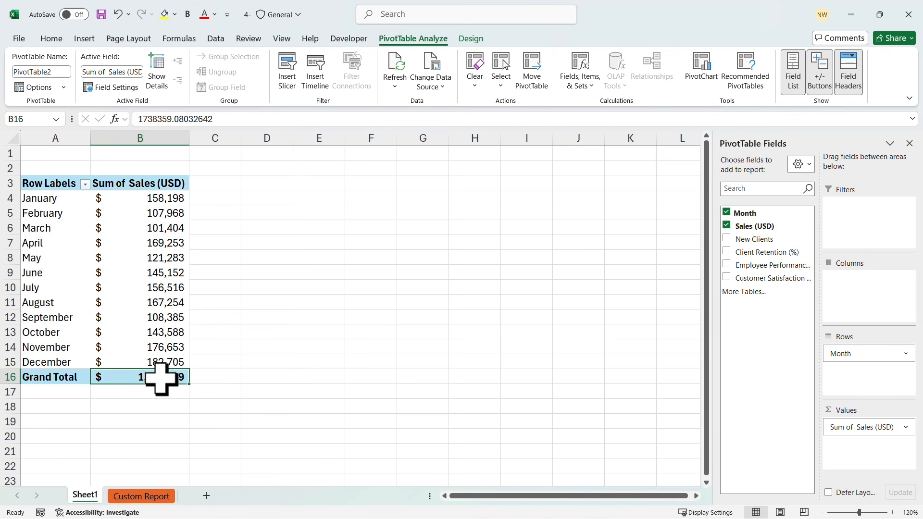
{"action": "mouse_move", "coordinate": [156, 377]}
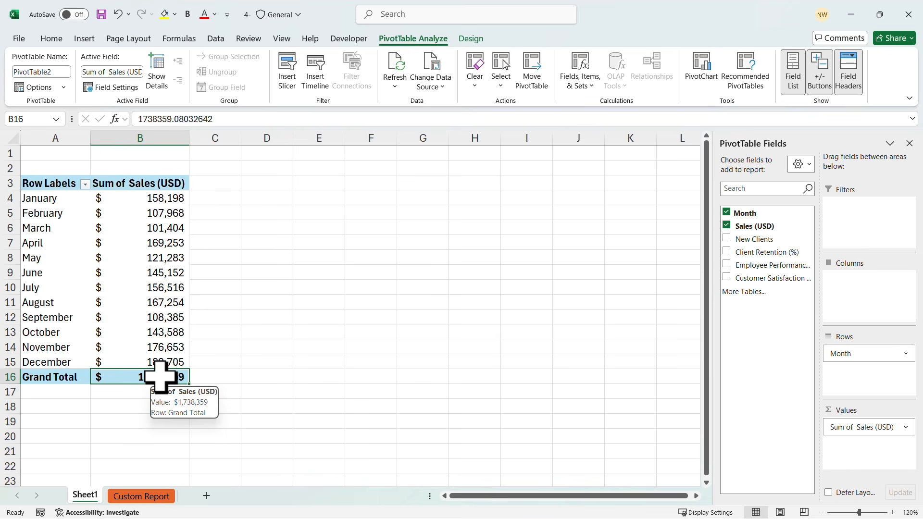
{"action": "right_click", "coordinate": [160, 377]}
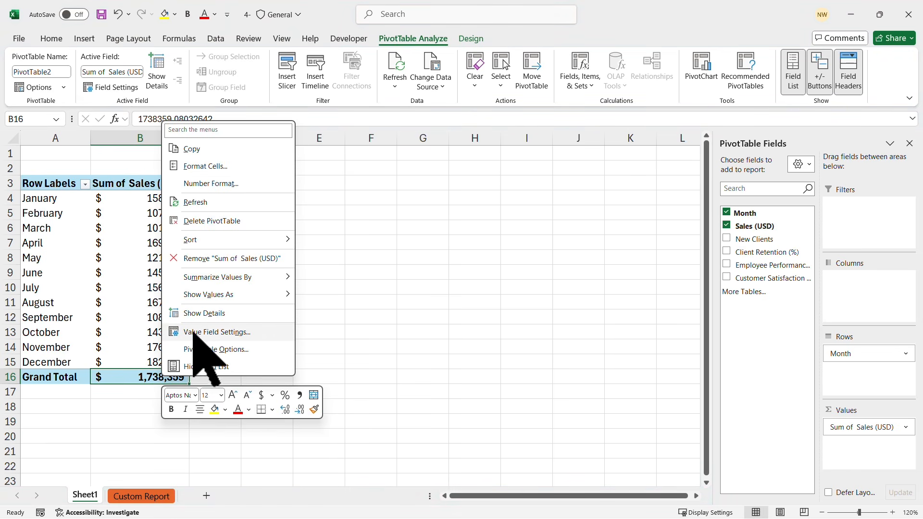
{"action": "left_click", "coordinate": [234, 331]}
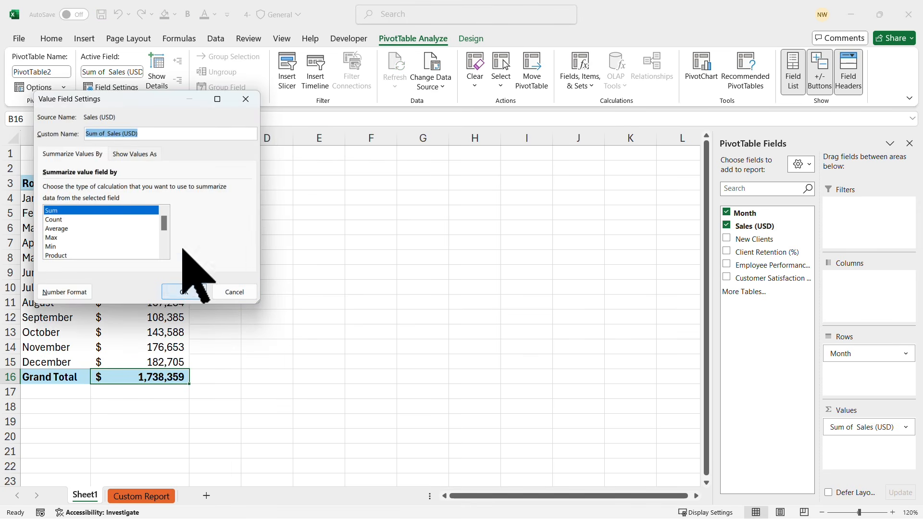
{"action": "left_click_drag", "start_coordinate": [139, 101], "coordinate": [436, 112]}
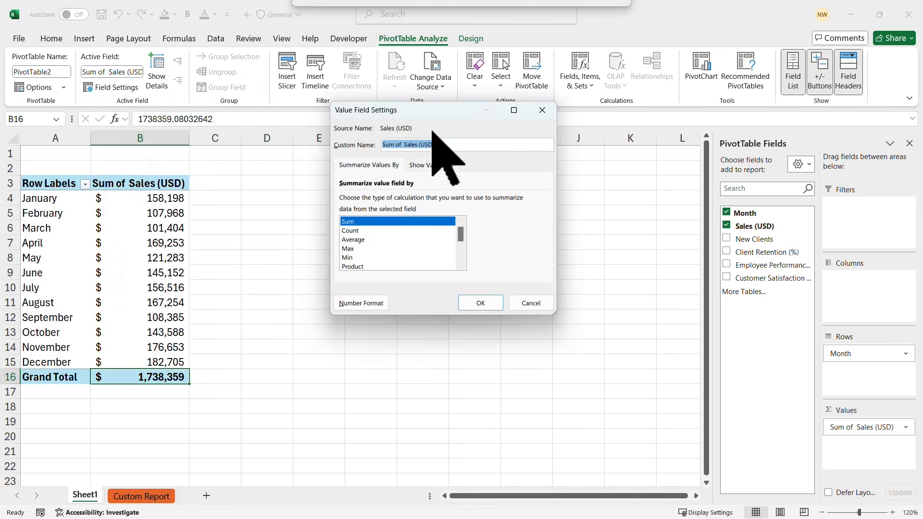
{"action": "left_click", "coordinate": [364, 302]}
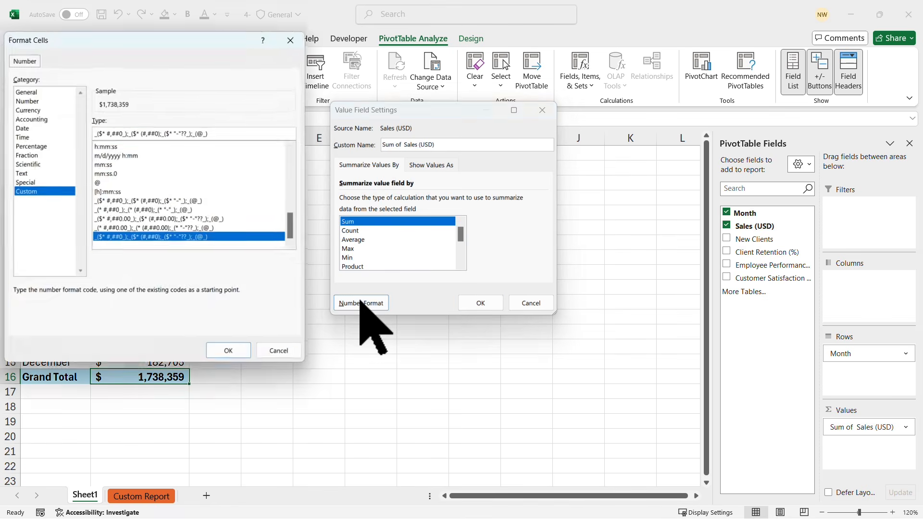
{"action": "left_click", "coordinate": [39, 118]}
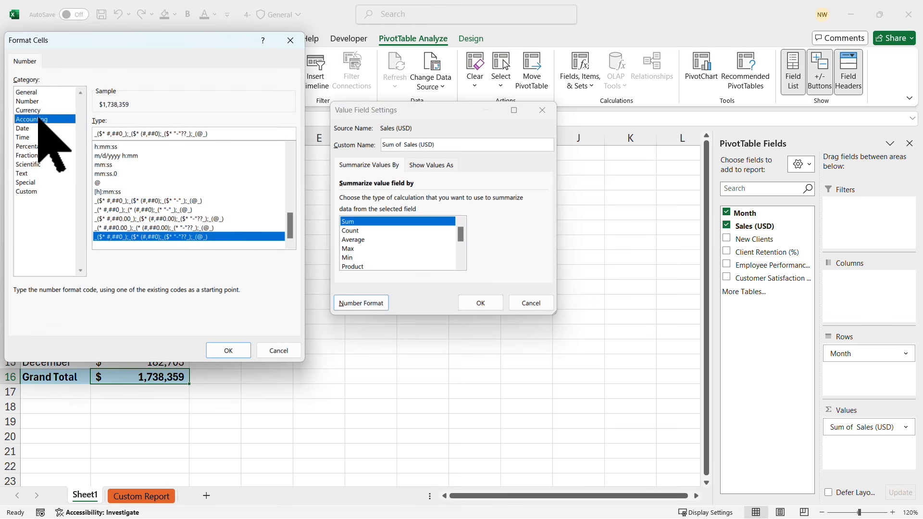
{"action": "left_click", "coordinate": [39, 111]}
{"action": "left_click", "coordinate": [39, 118]}
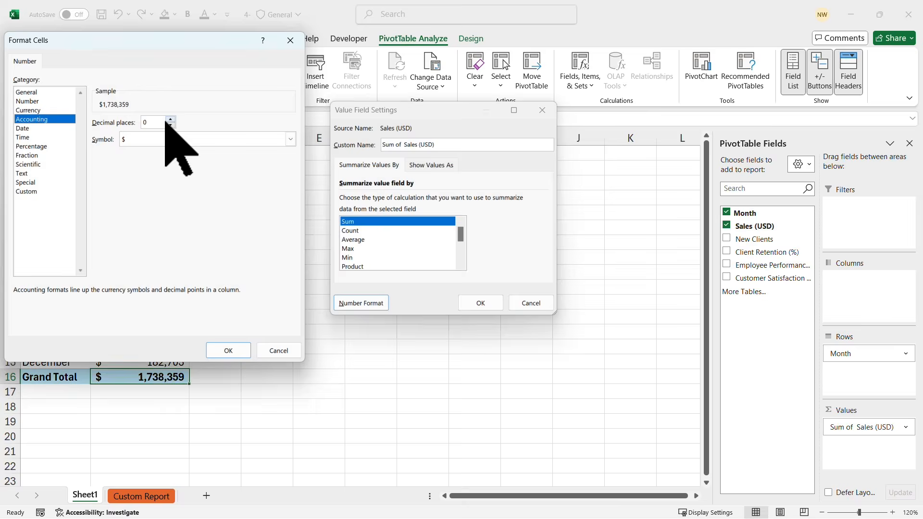
{"action": "left_click", "coordinate": [229, 350]}
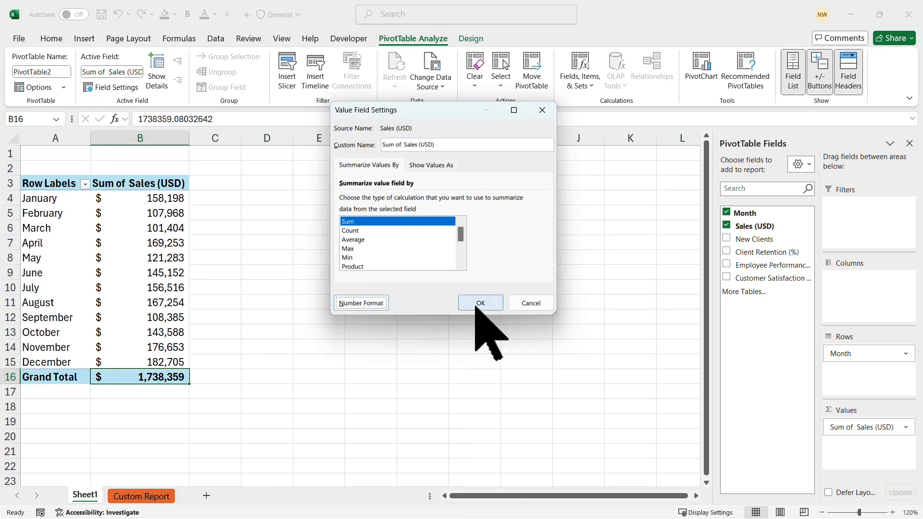
{"action": "left_click", "coordinate": [480, 302]}
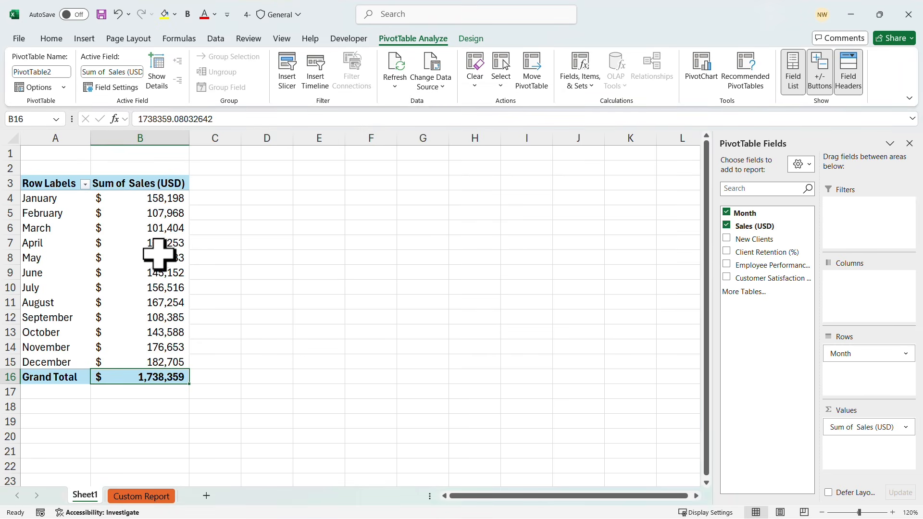
- Start a PivotChart from the monthly sales PivotTable and preview the Column, Line, Pie, Treemap, Funnel and Waterfall chart types
{"action": "mouse_move", "coordinate": [151, 242]}
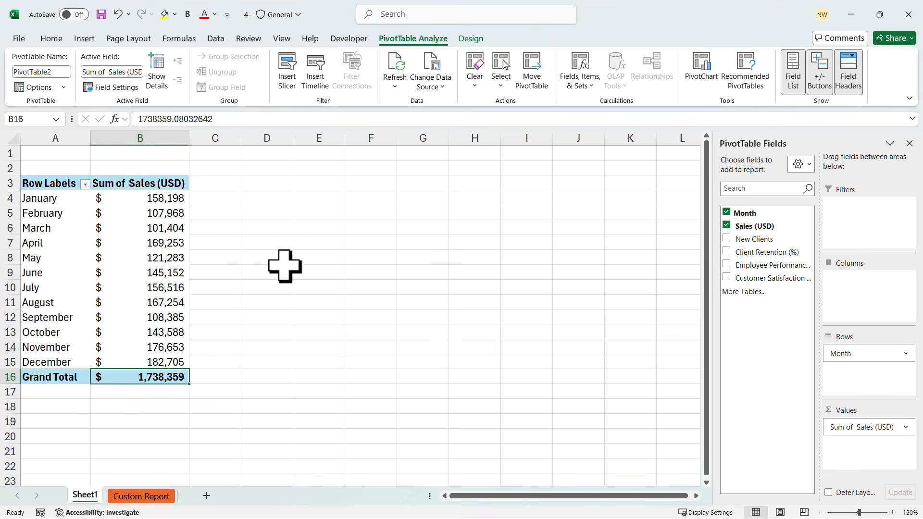
{"action": "left_click", "coordinate": [166, 232]}
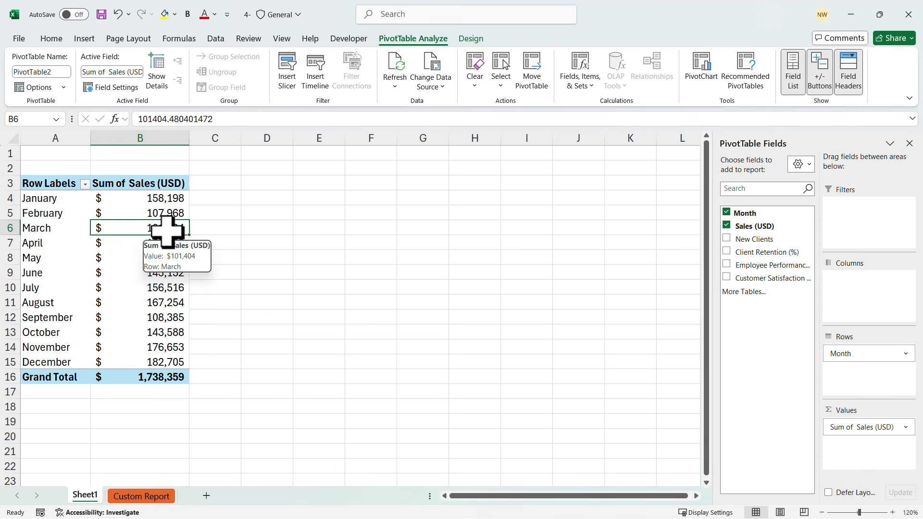
{"action": "mouse_move", "coordinate": [144, 275]}
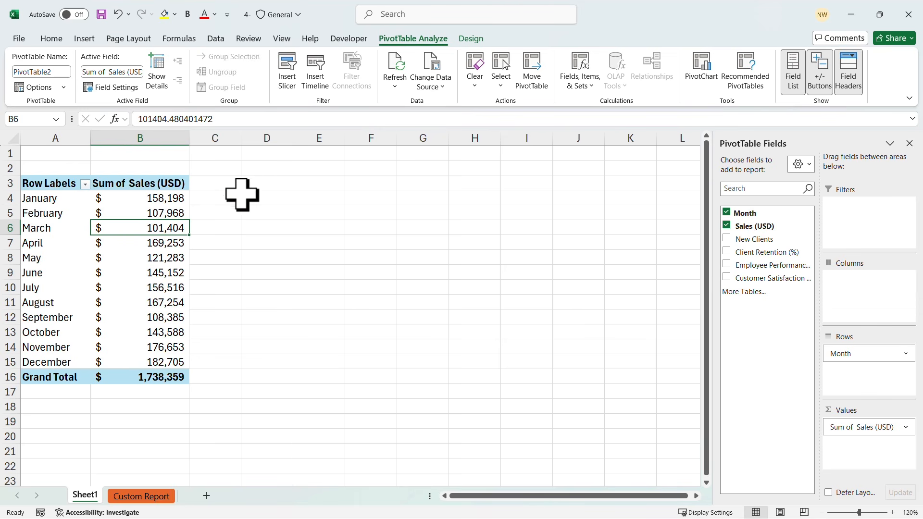
{"action": "mouse_move", "coordinate": [161, 230]}
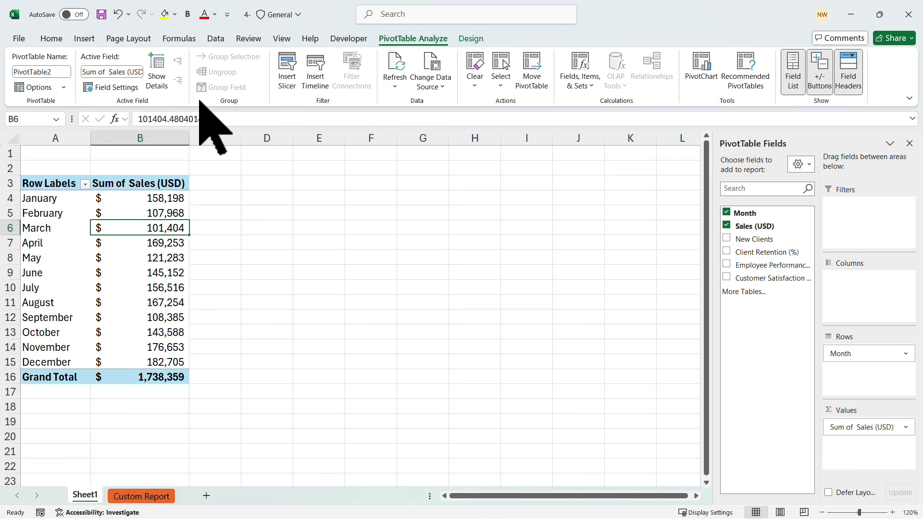
{"action": "left_click", "coordinate": [700, 67]}
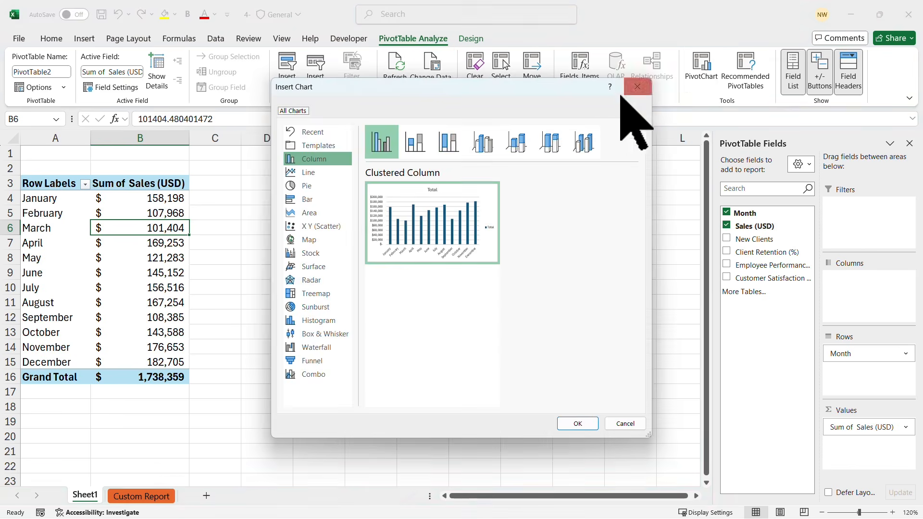
{"action": "mouse_move", "coordinate": [442, 227]}
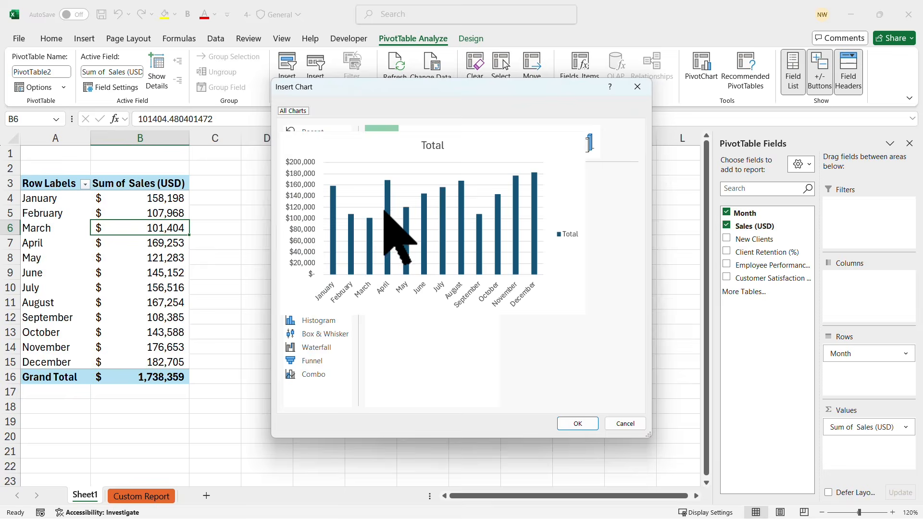
{"action": "left_click", "coordinate": [315, 172]}
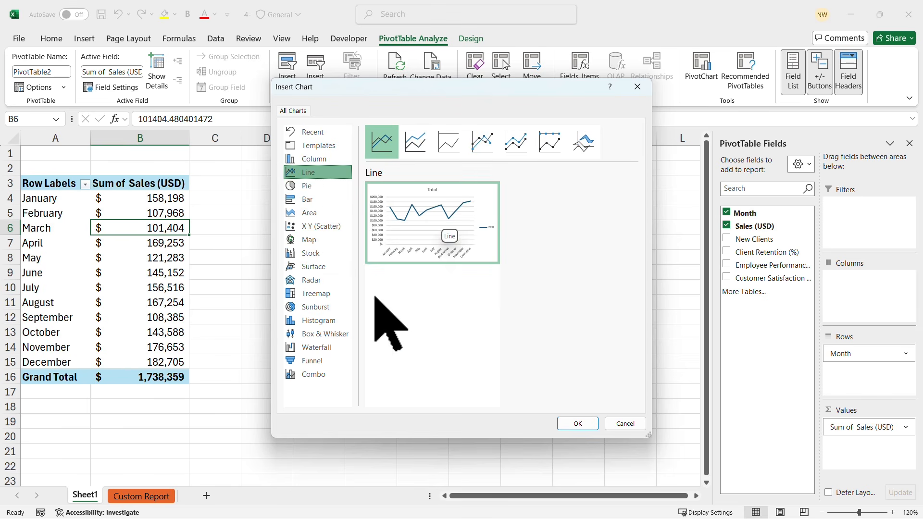
{"action": "left_click", "coordinate": [316, 188]}
{"action": "mouse_move", "coordinate": [434, 228]}
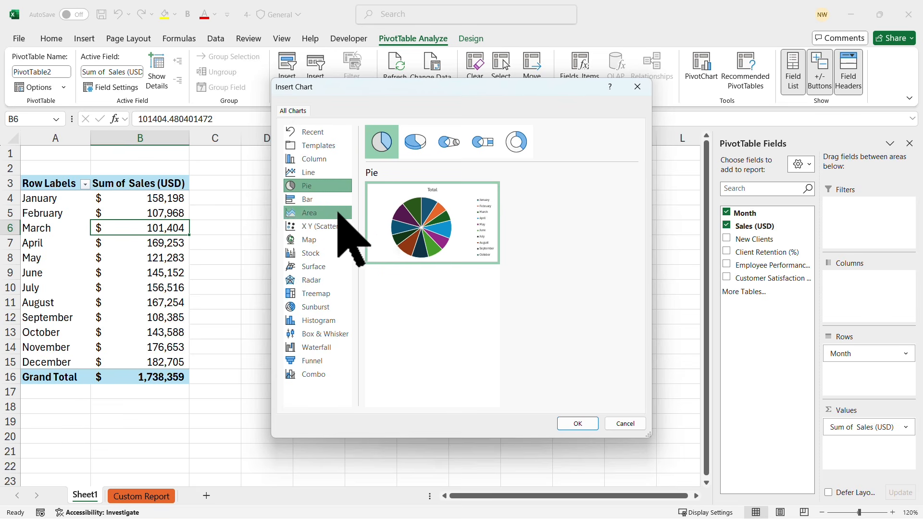
{"action": "left_click", "coordinate": [320, 294]}
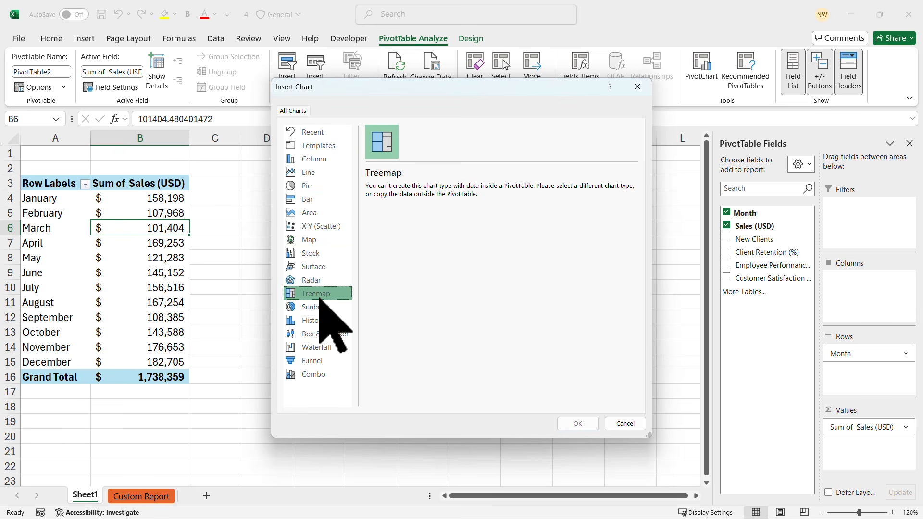
{"action": "left_click", "coordinate": [315, 360]}
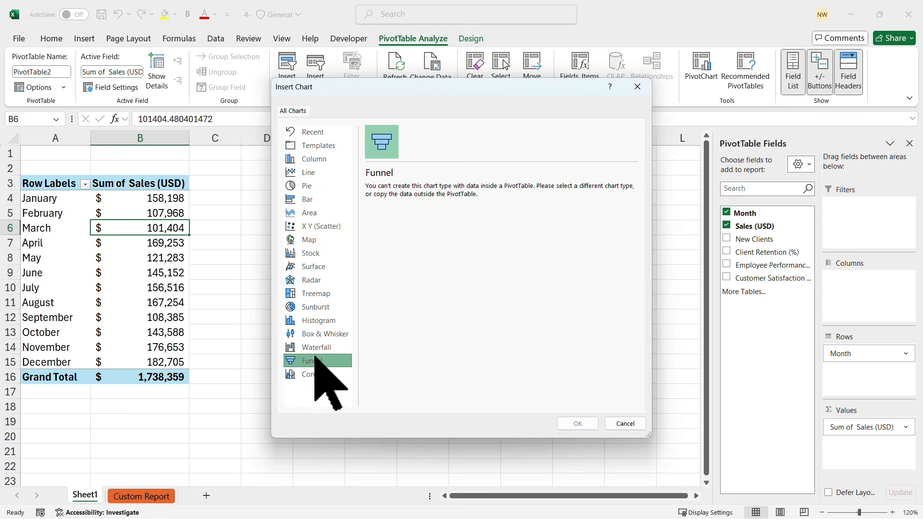
{"action": "left_click", "coordinate": [321, 345]}
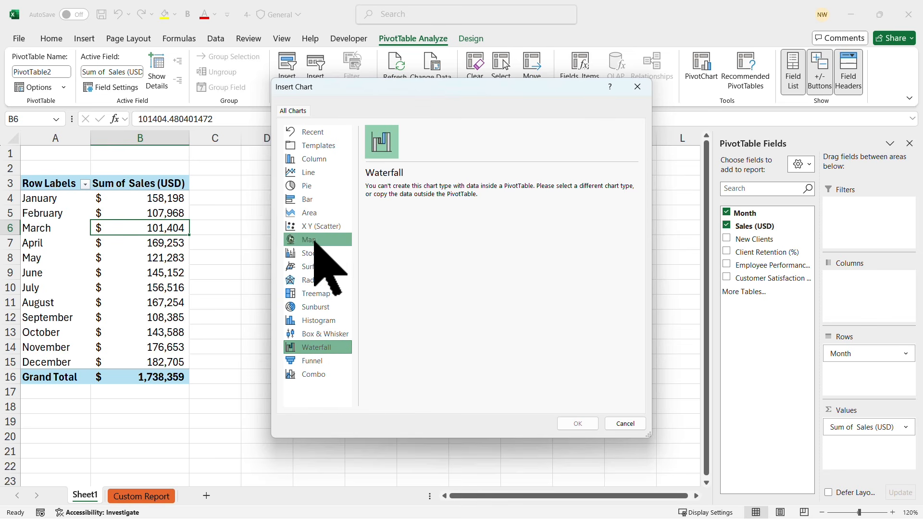
- Insert a 3-D Clustered Bar PivotChart of sales by month and move it clear of the PivotTable, over columns E to L
{"action": "left_click", "coordinate": [310, 198]}
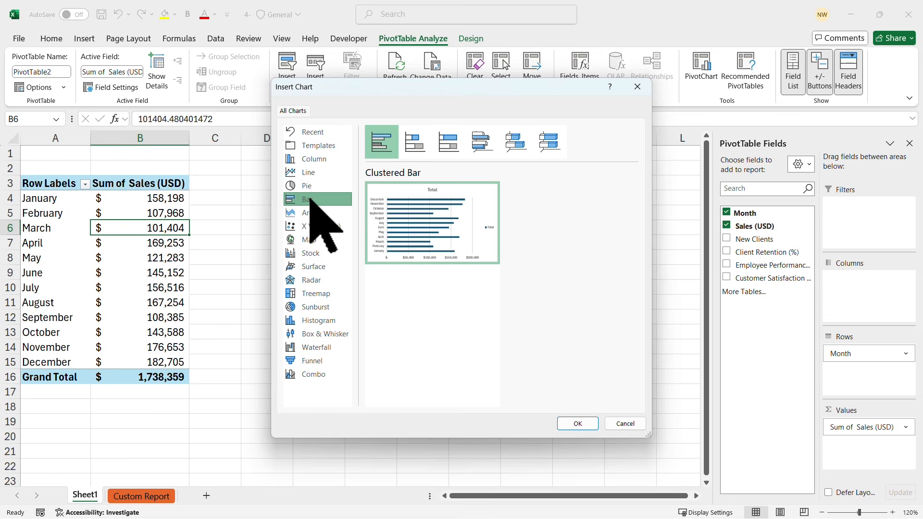
{"action": "mouse_move", "coordinate": [374, 203]}
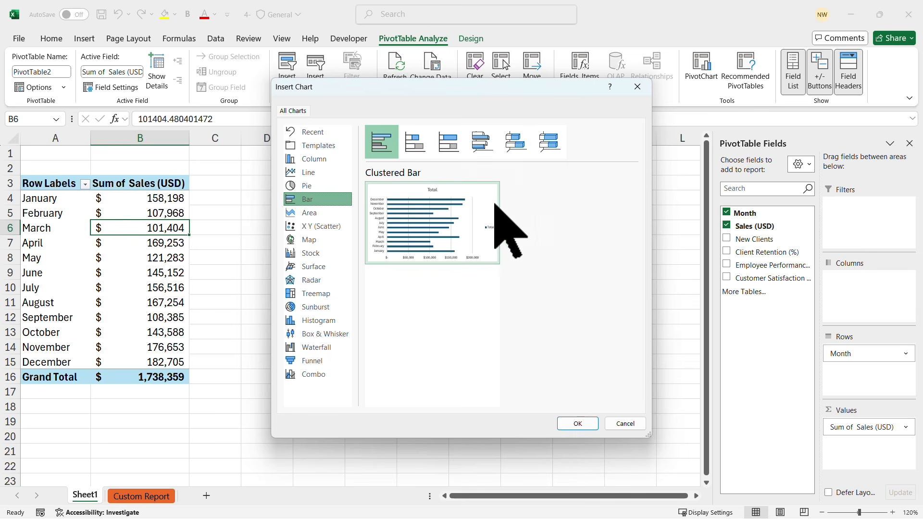
{"action": "left_click", "coordinate": [481, 145]}
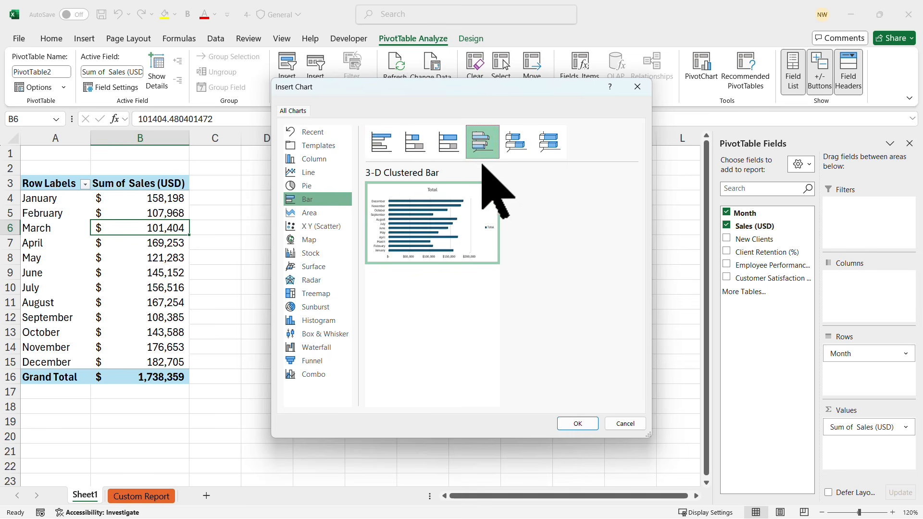
{"action": "left_click", "coordinate": [577, 423]}
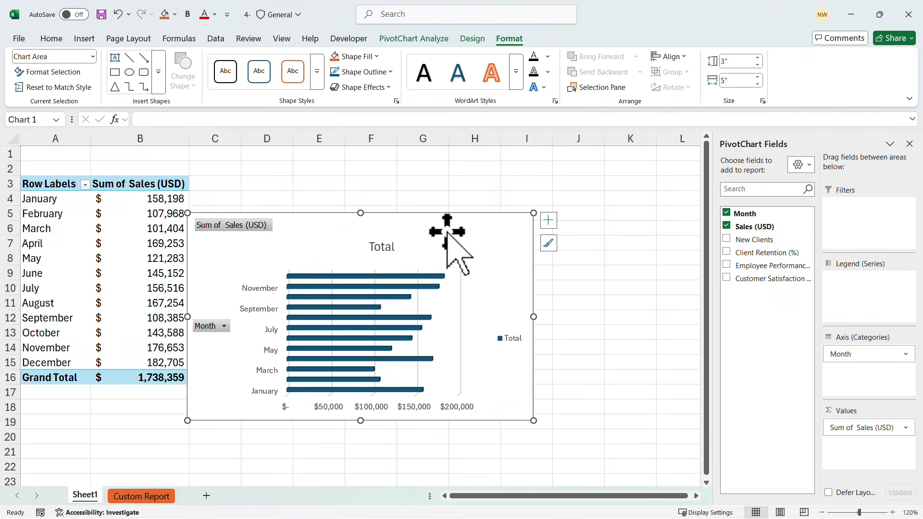
{"action": "left_click_drag", "start_coordinate": [439, 226], "coordinate": [599, 169]}
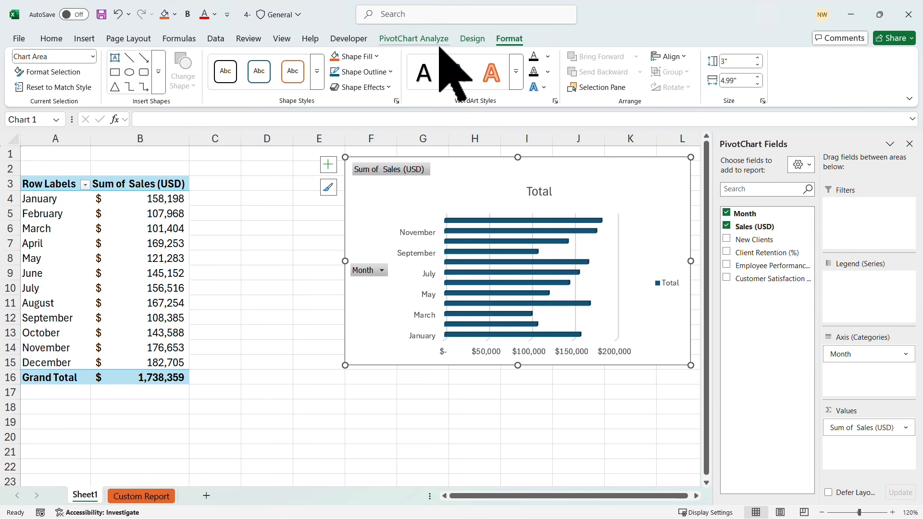
- Preview the PivotChart's quick layouts and colour palettes, and apply the dark grey chart style with blue bars
{"action": "left_click", "coordinate": [470, 40]}
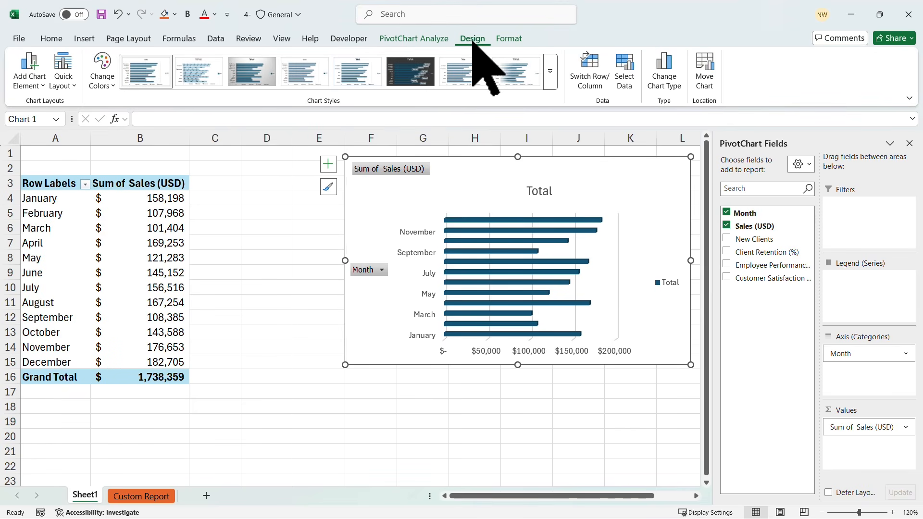
{"action": "left_click", "coordinate": [73, 89]}
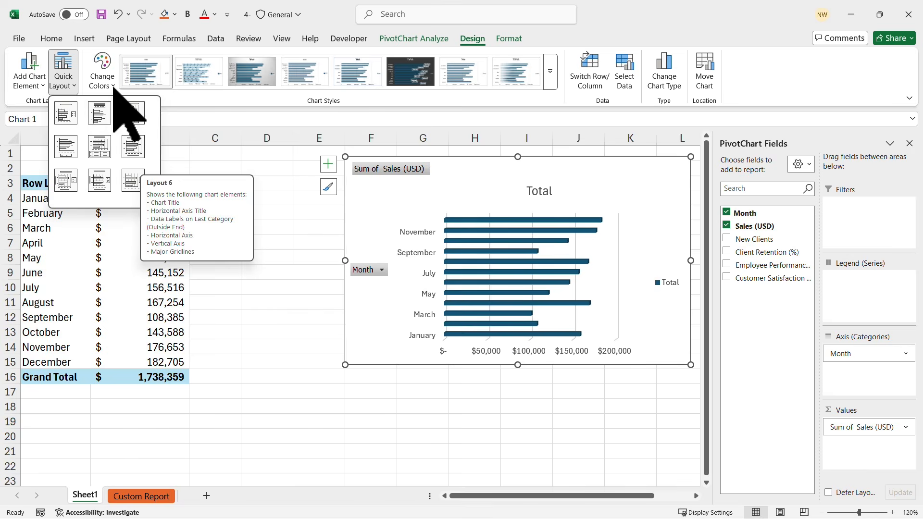
{"action": "left_click", "coordinate": [104, 69]}
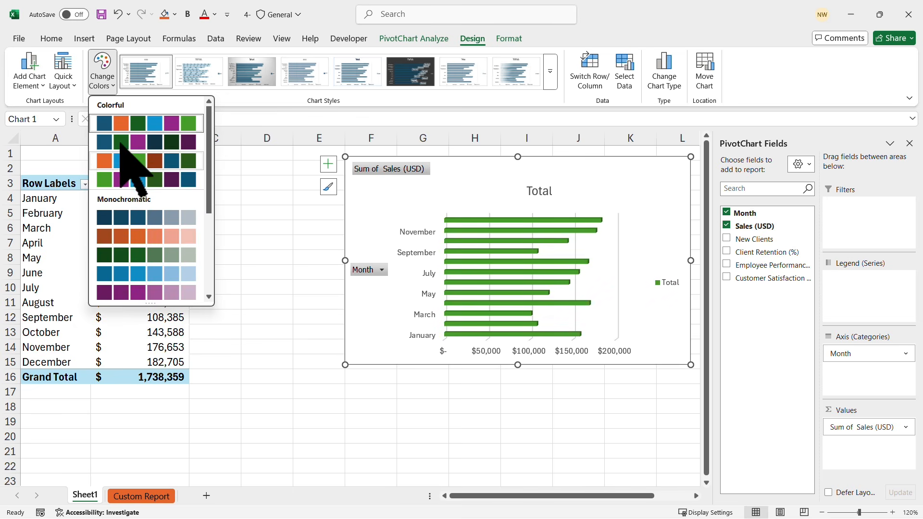
{"action": "left_click", "coordinate": [550, 80]}
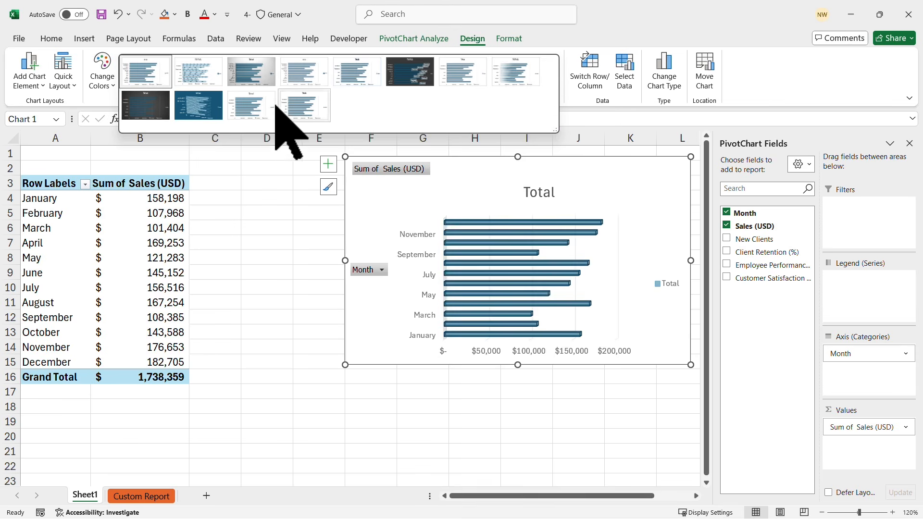
{"action": "left_click", "coordinate": [144, 105]}
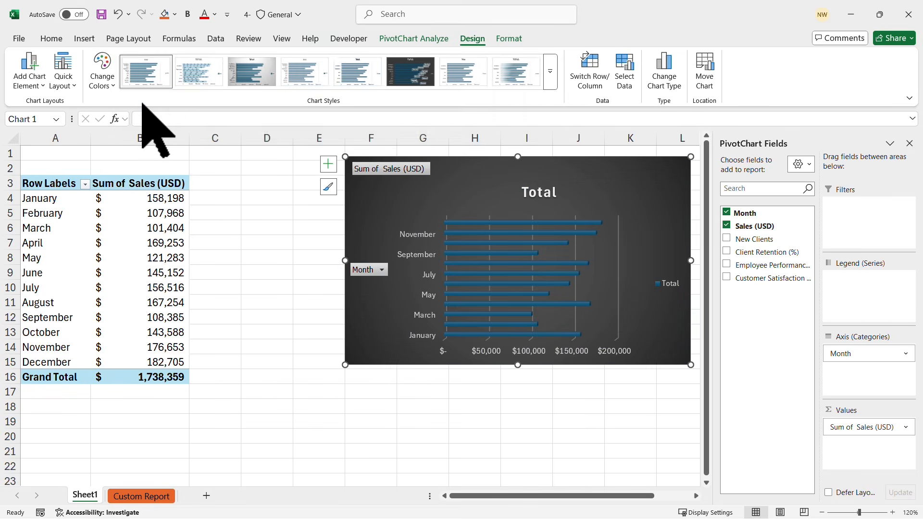
- Recolour the PivotChart with the third Colorful palette, starting with orange, and apply the first, white-background chart style
{"action": "left_click", "coordinate": [114, 83]}
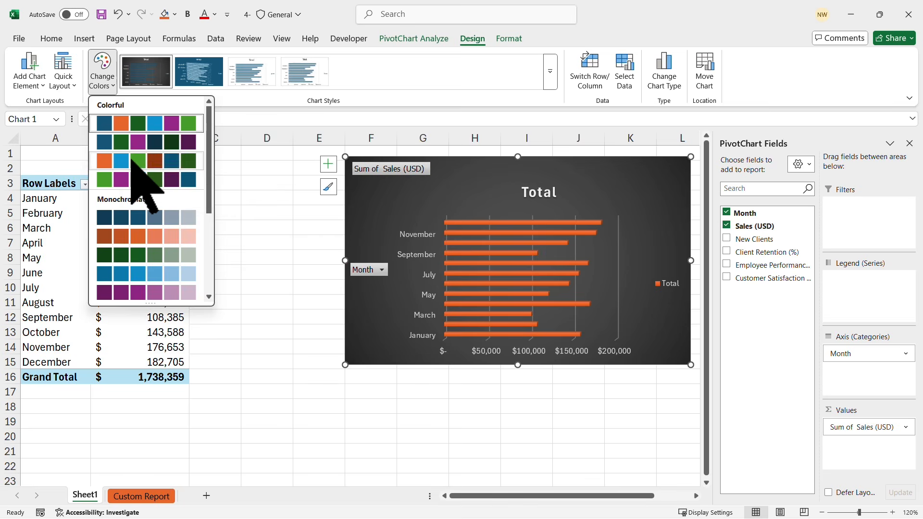
{"action": "left_click", "coordinate": [130, 161]}
{"action": "left_click", "coordinate": [73, 88]}
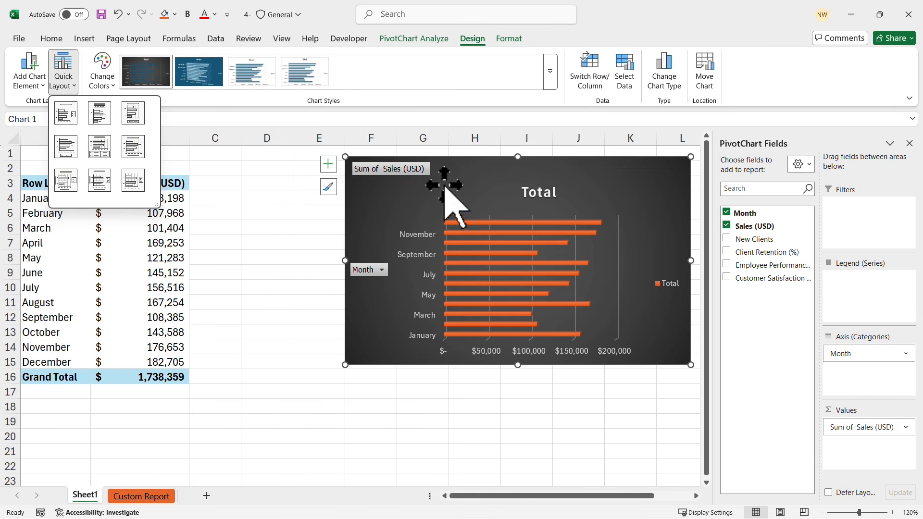
{"action": "left_click", "coordinate": [478, 184]}
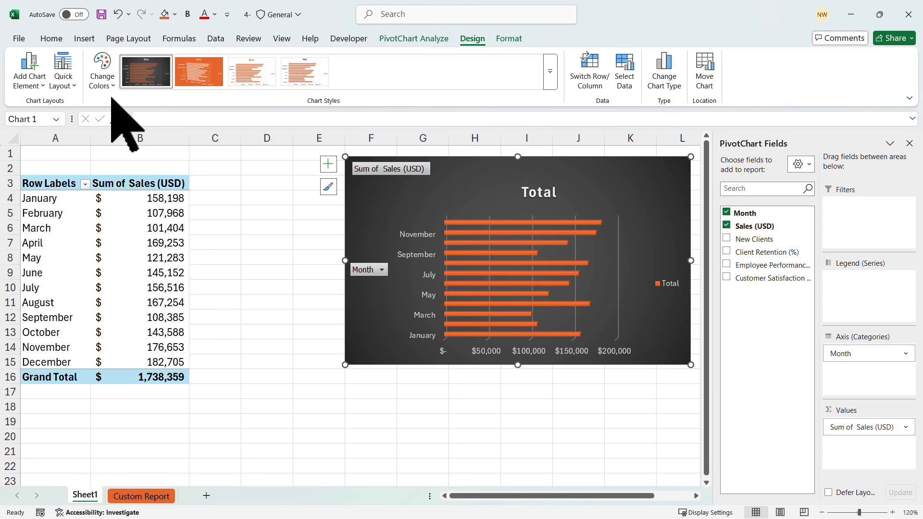
{"action": "left_click", "coordinate": [550, 71]}
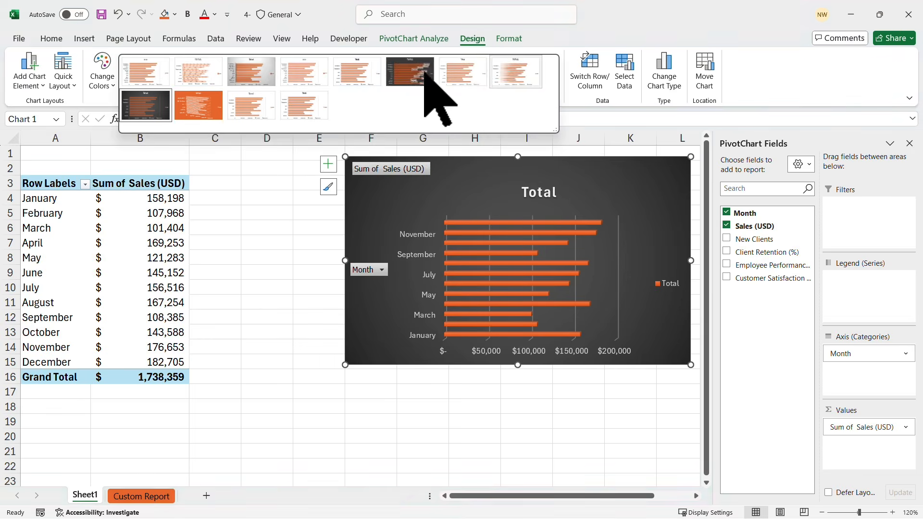
{"action": "left_click", "coordinate": [144, 73]}
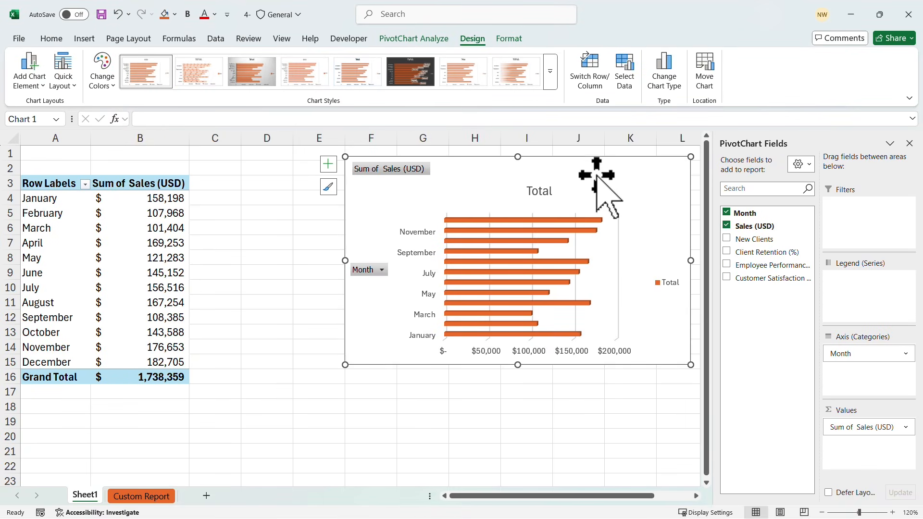
- Check that every month is included in the chart's Month filter, and enlarge the PivotChart downward to row 18
{"action": "left_click", "coordinate": [381, 270]}
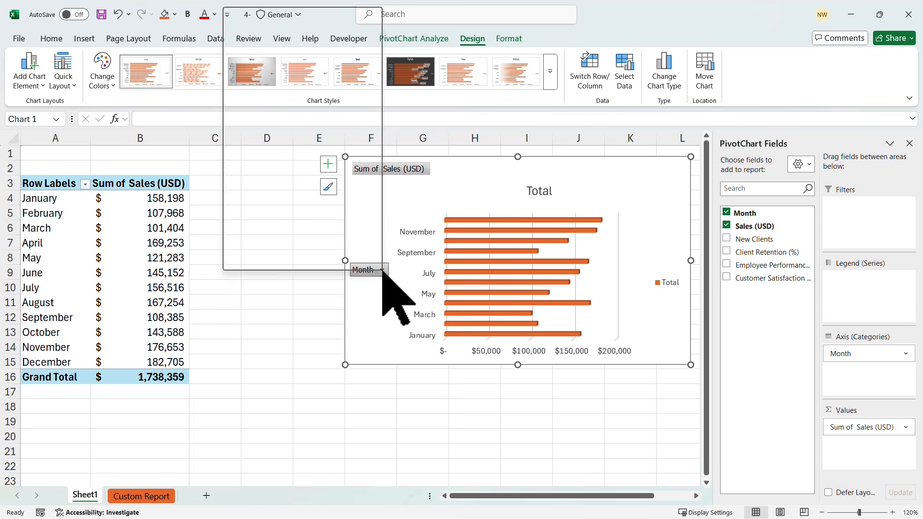
{"action": "left_click_drag", "start_coordinate": [373, 173], "coordinate": [374, 216]}
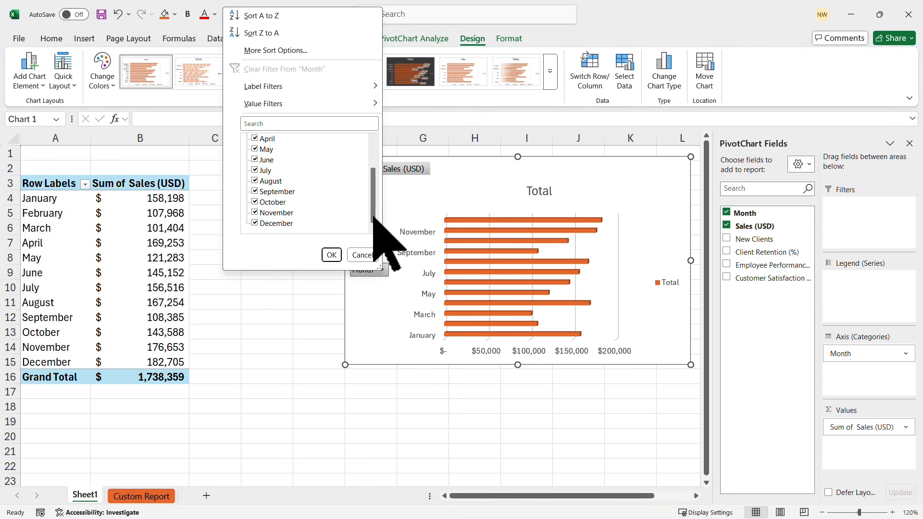
{"action": "left_click", "coordinate": [331, 255]}
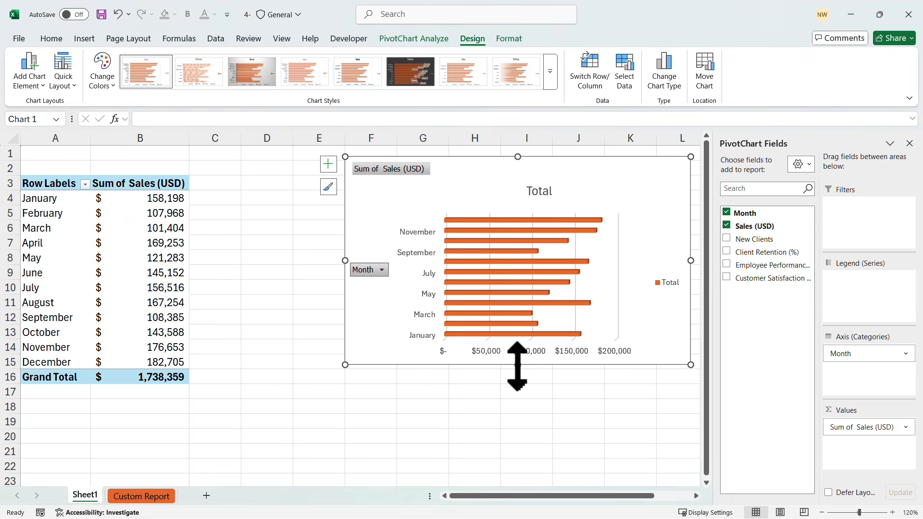
{"action": "left_click_drag", "start_coordinate": [517, 365], "coordinate": [518, 409]}
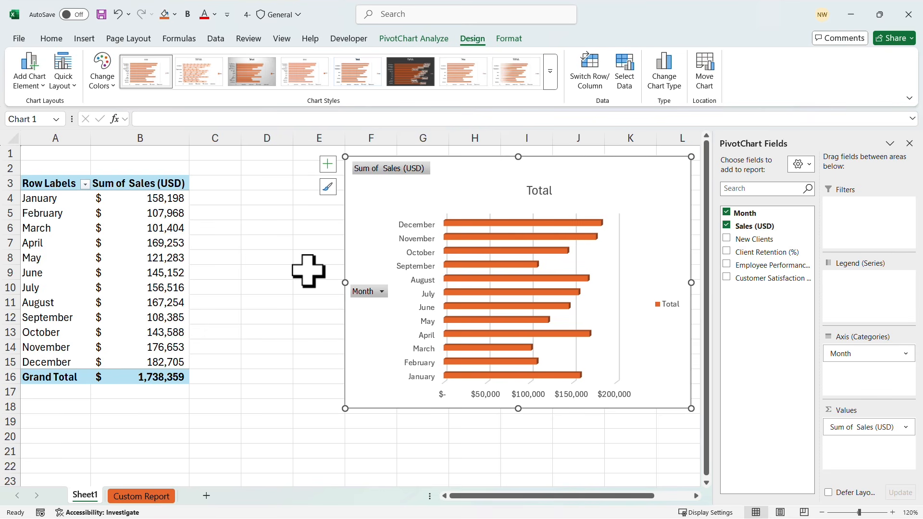
- Change the PivotChart's title to Sales By Month
{"action": "left_click", "coordinate": [157, 245]}
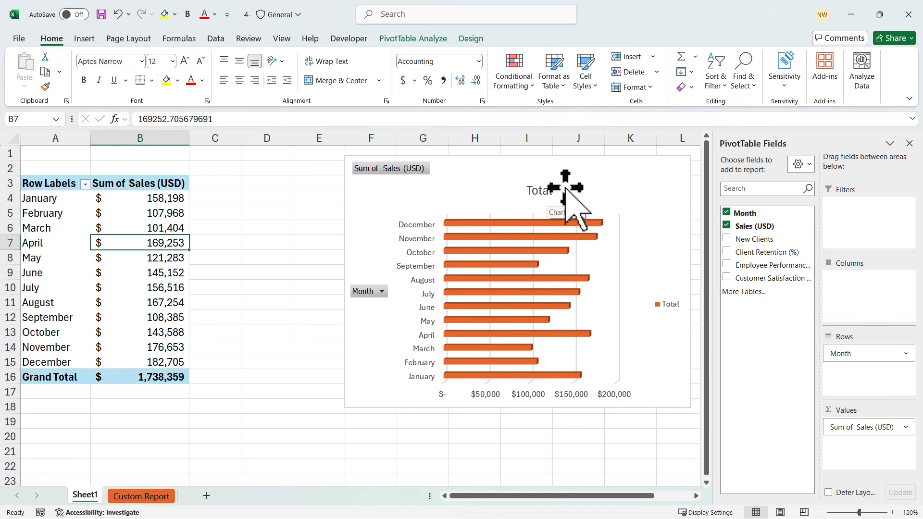
{"action": "left_click", "coordinate": [594, 164]}
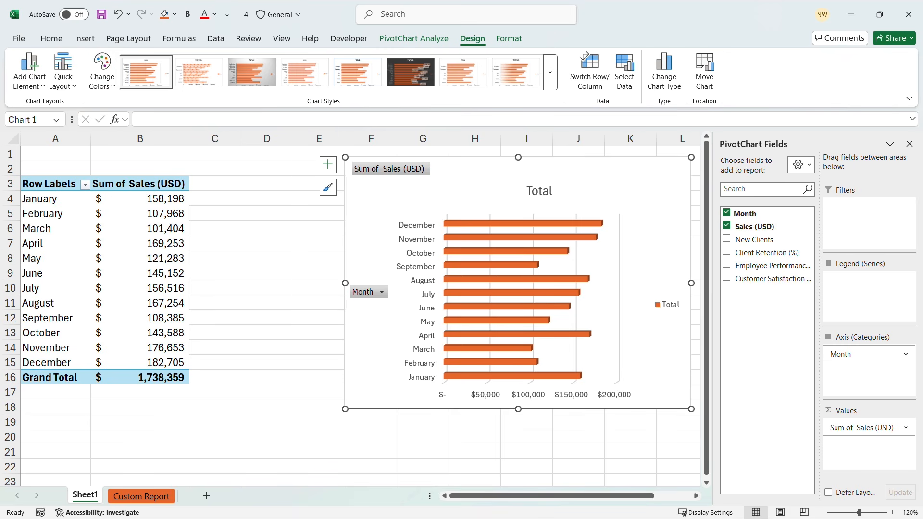
{"action": "key", "text": "Escape"}
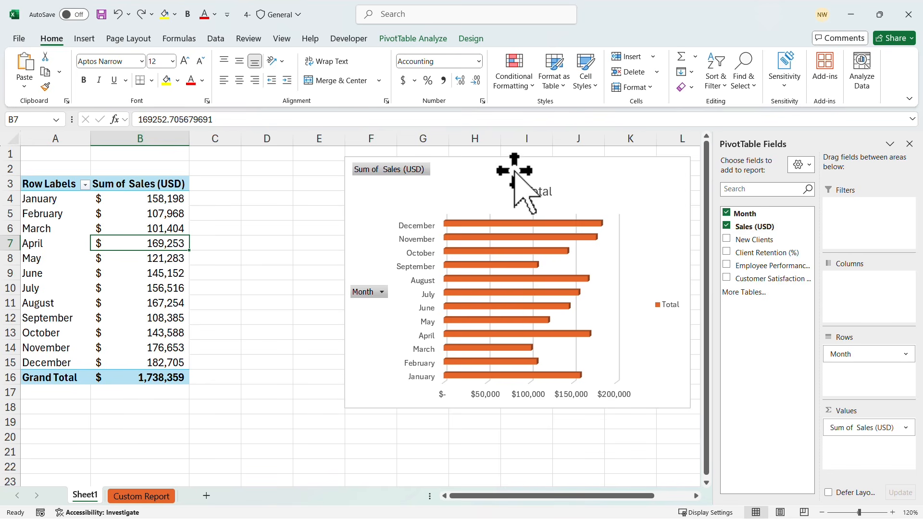
{"action": "double_click", "coordinate": [537, 191]}
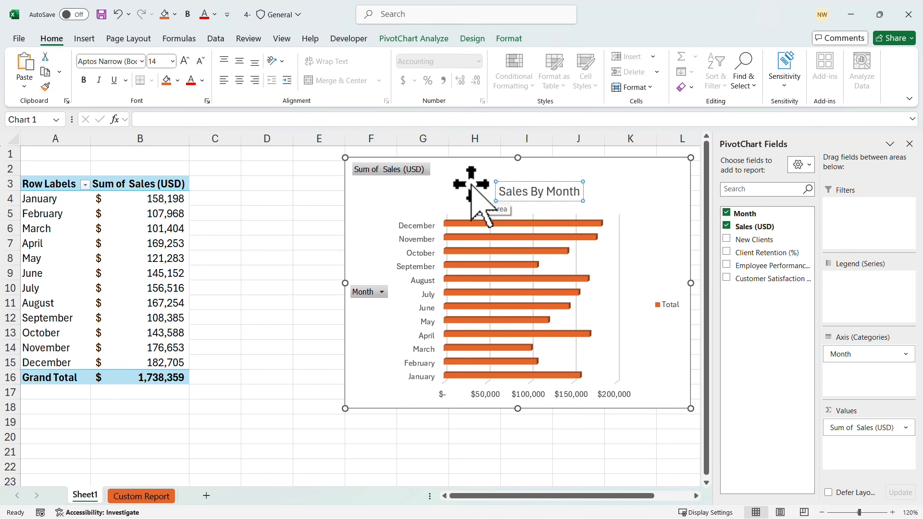
{"action": "left_click", "coordinate": [471, 185]}
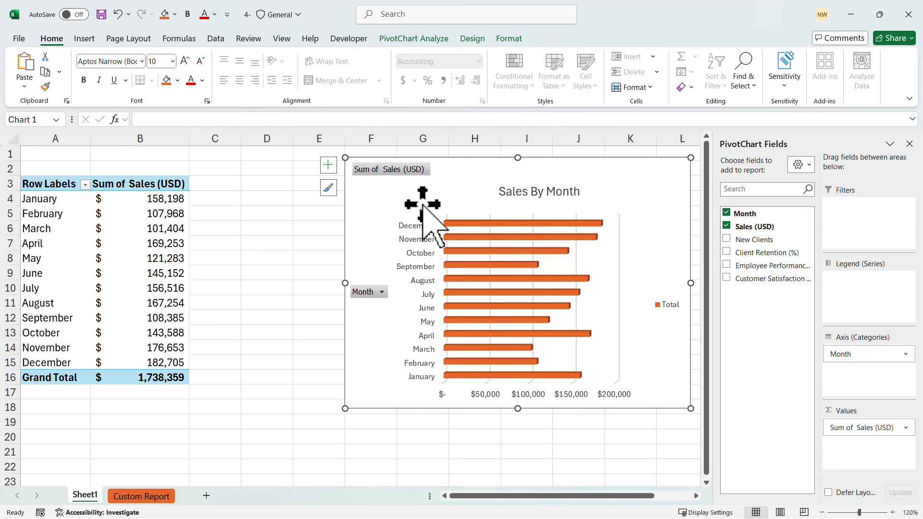
- Copy the PivotChart and paste it as a picture at cell A19, below the PivotTable
{"action": "right_click", "coordinate": [469, 160]}
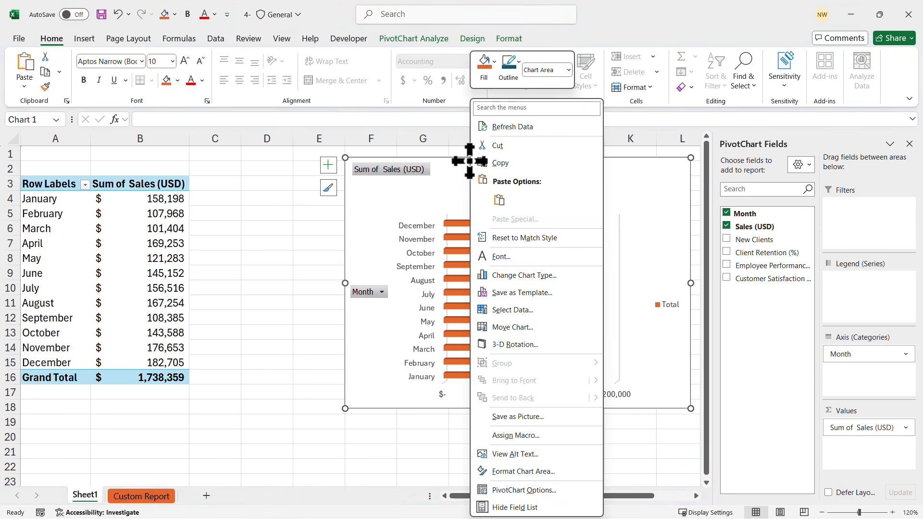
{"action": "left_click", "coordinate": [508, 165]}
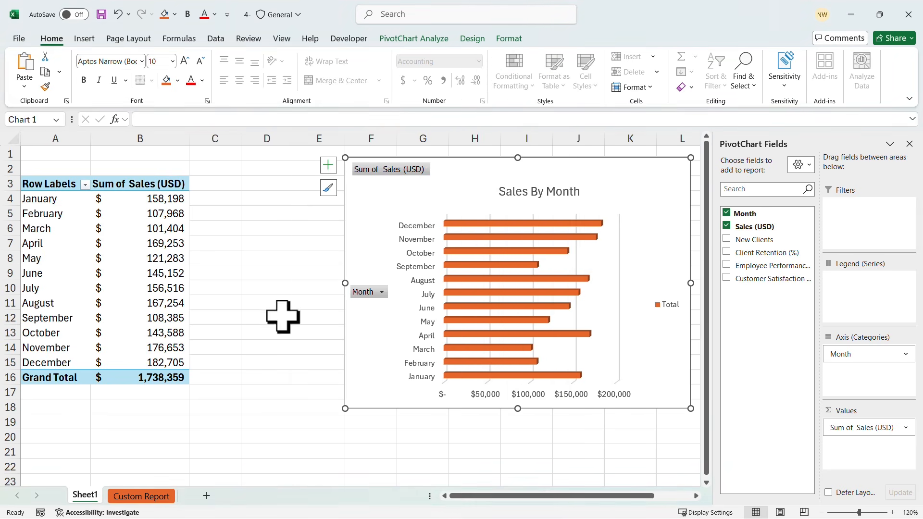
{"action": "left_click", "coordinate": [54, 423]}
{"action": "right_click", "coordinate": [55, 423]}
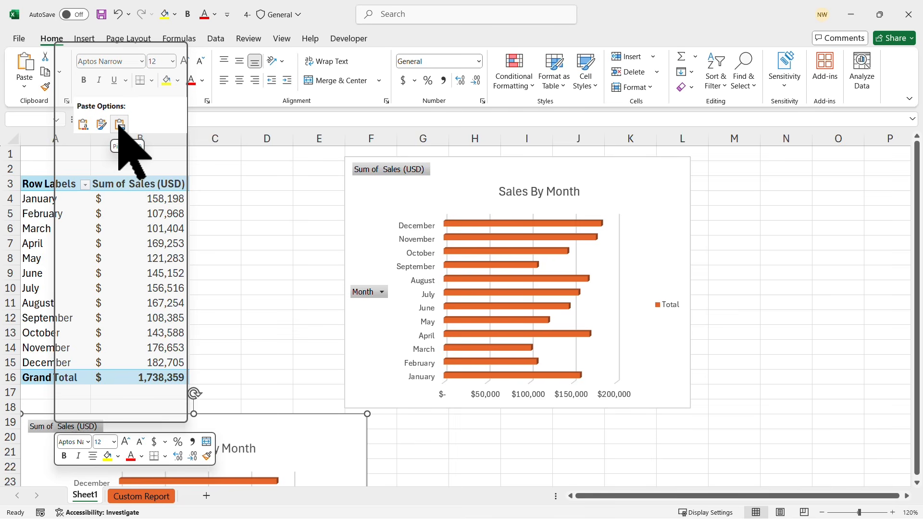
{"action": "left_click", "coordinate": [119, 126]}
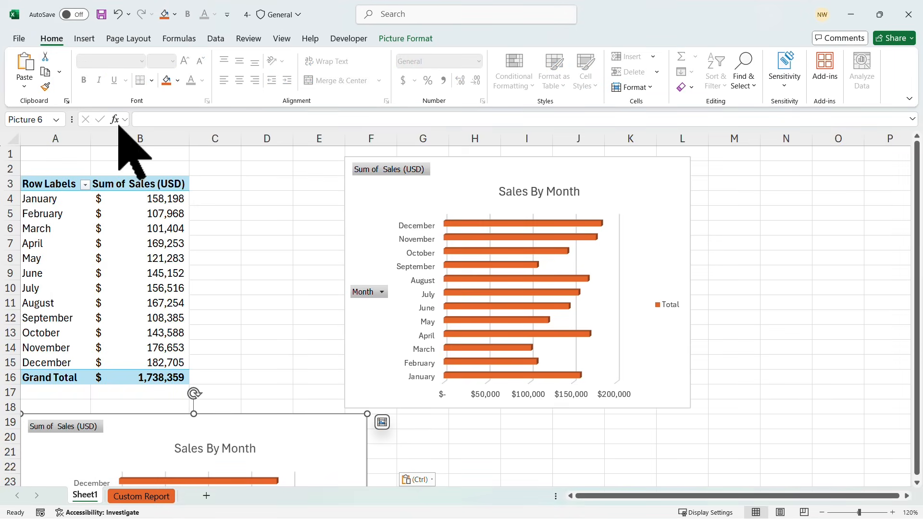
- Add Employee Performance Rating (1-5) to the PivotTable's values and move the PivotChart closer, starting over column C
{"action": "left_click", "coordinate": [156, 242]}
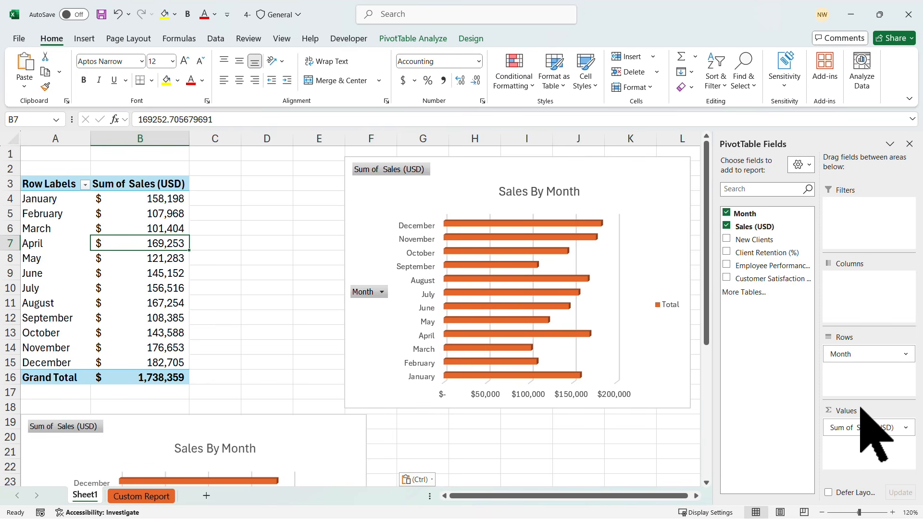
{"action": "left_click_drag", "start_coordinate": [860, 419], "coordinate": [759, 226]}
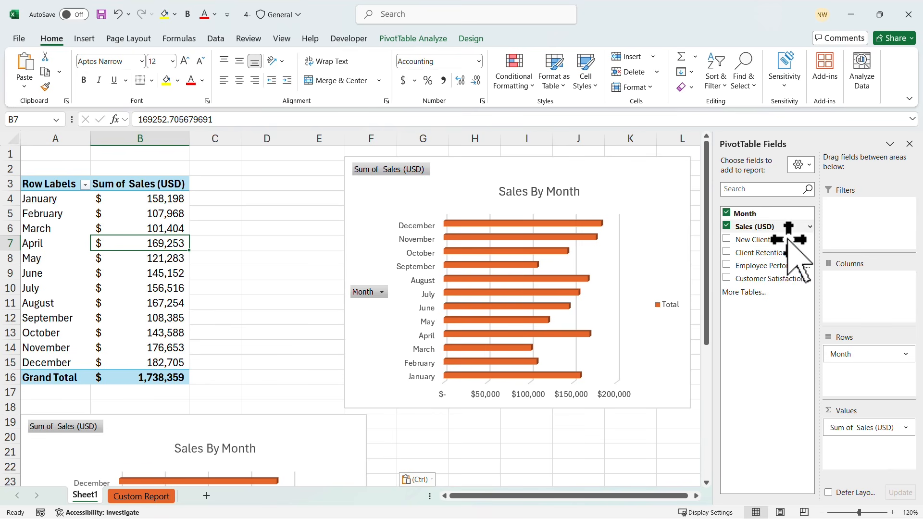
{"action": "left_click", "coordinate": [726, 265]}
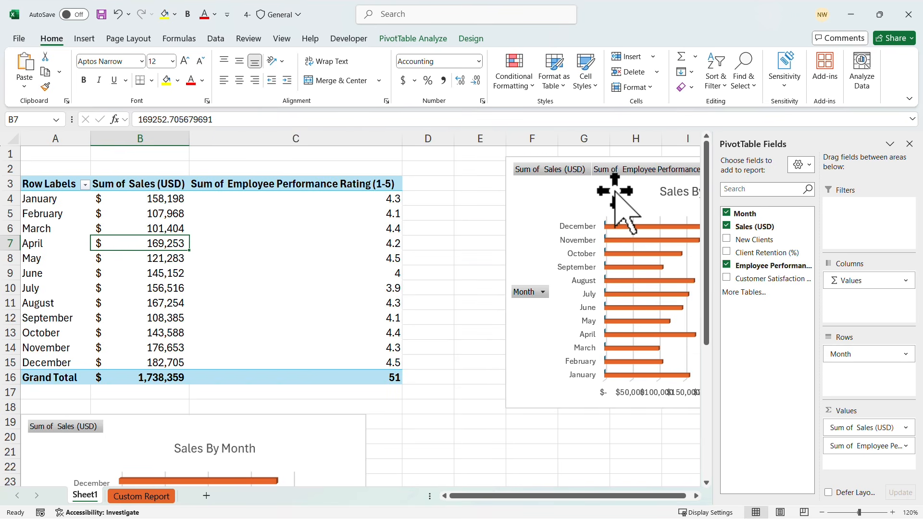
{"action": "left_click_drag", "start_coordinate": [619, 201], "coordinate": [432, 192]}
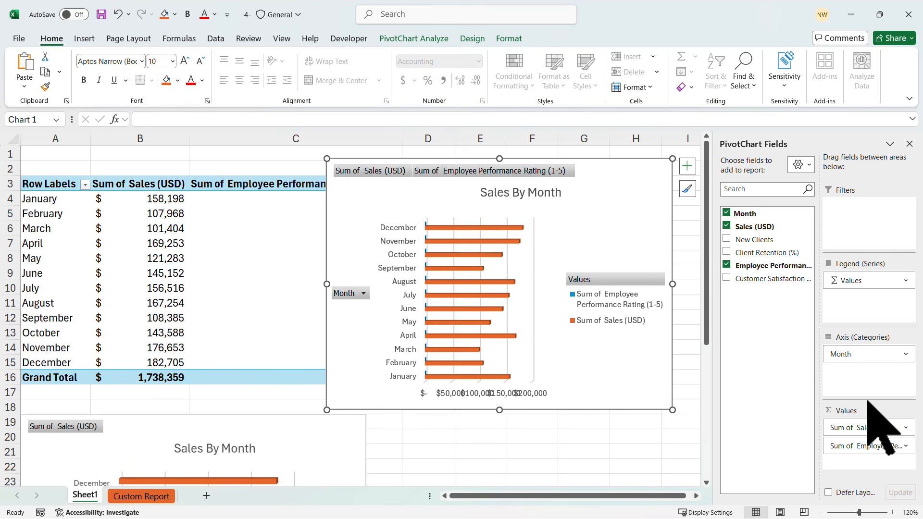
- Compare the Sales and Employee Performance Rating columns of the pivot table, moving the covering chart aside and back
{"action": "scroll", "coordinate": [449, 392], "scroll_direction": "down", "scroll_amount": 4}
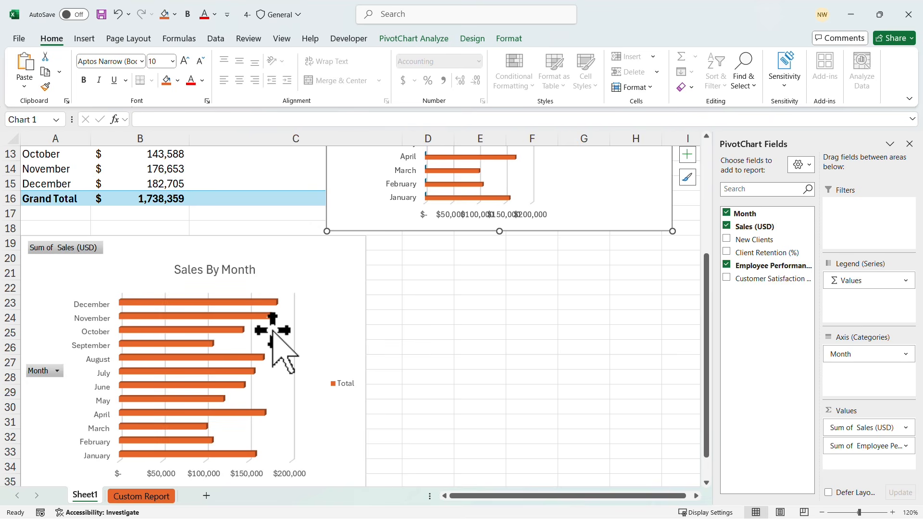
{"action": "left_click", "coordinate": [255, 286]}
{"action": "scroll", "coordinate": [474, 378], "scroll_direction": "up", "scroll_amount": 4}
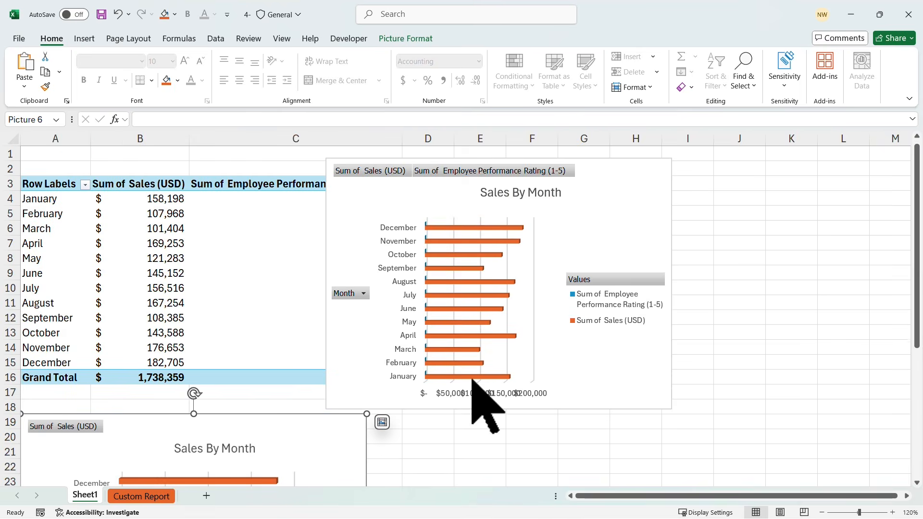
{"action": "left_click_drag", "start_coordinate": [605, 171], "coordinate": [689, 183]}
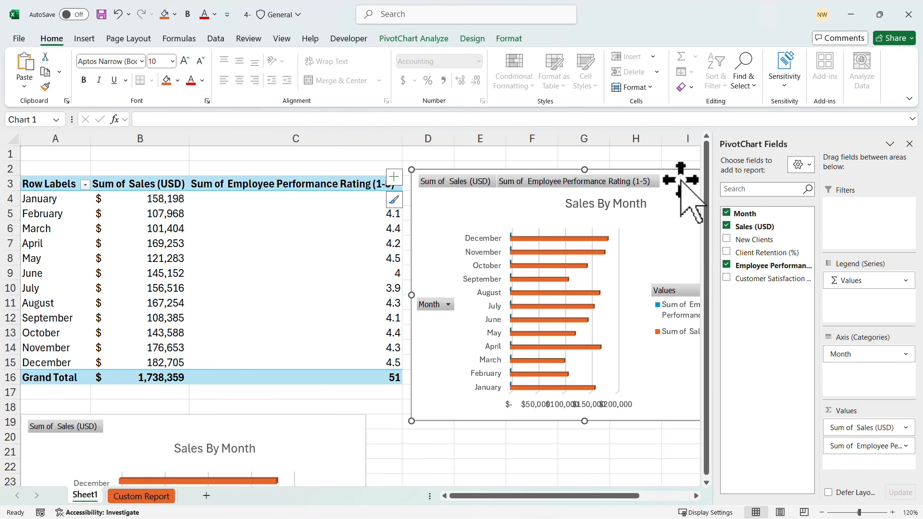
{"action": "left_click_drag", "start_coordinate": [680, 181], "coordinate": [605, 172]}
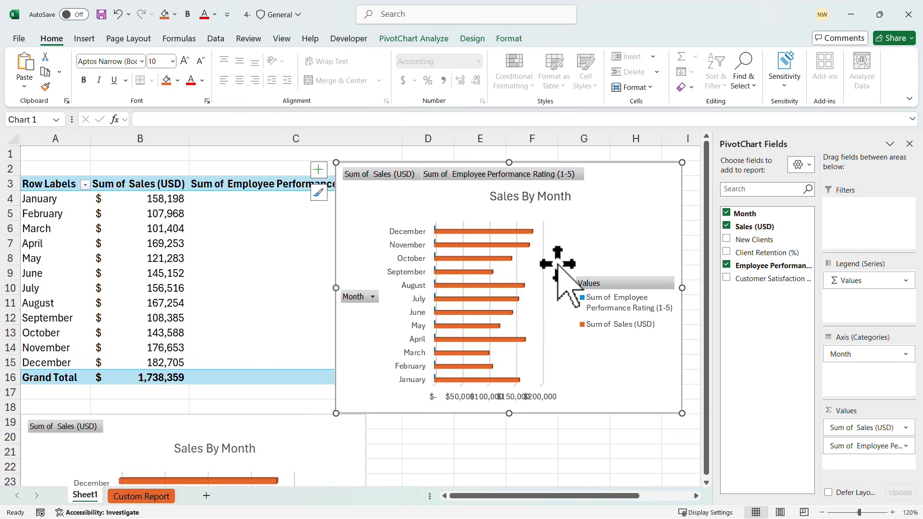
{"action": "left_click_drag", "start_coordinate": [592, 178], "coordinate": [668, 175]}
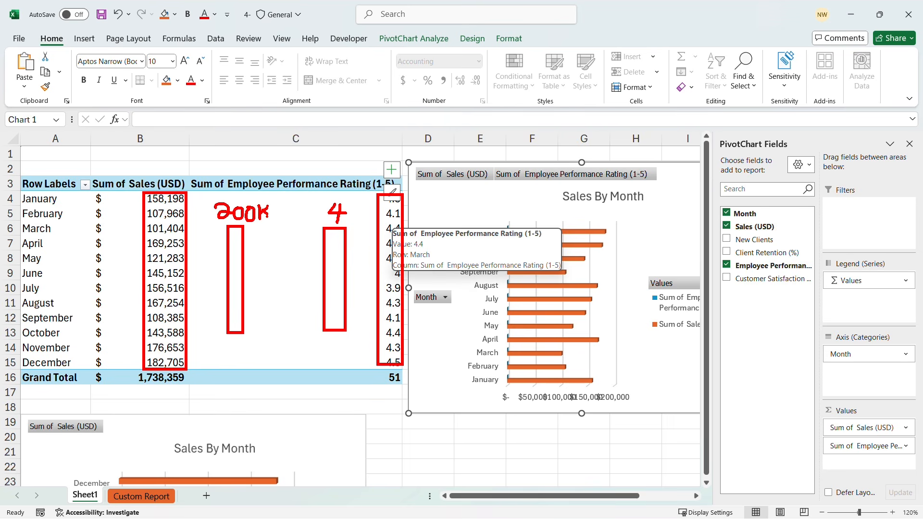
{"action": "key", "text": "Escape"}
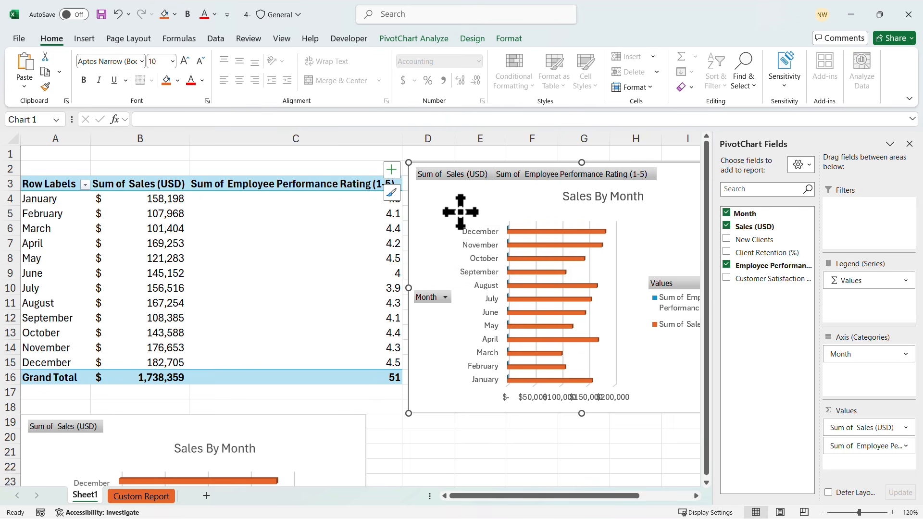
{"action": "left_click_drag", "start_coordinate": [667, 161], "coordinate": [497, 169]}
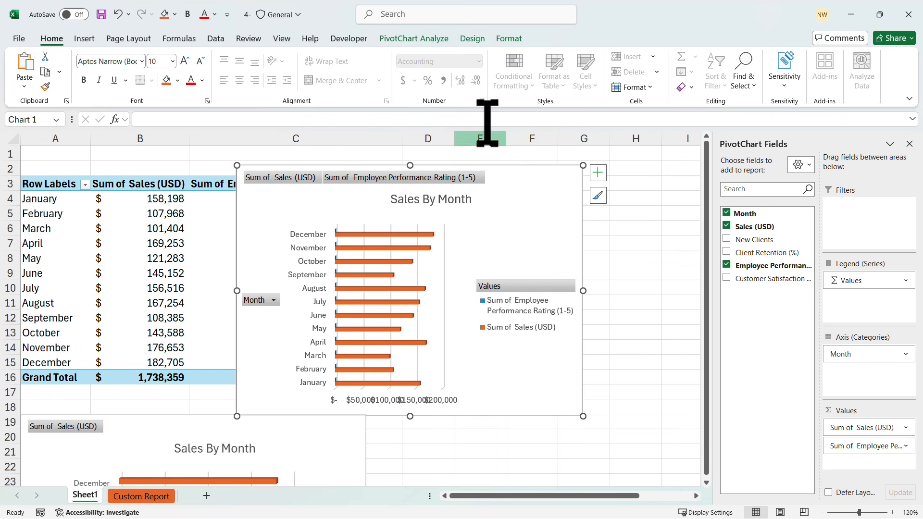
- Change the pivot chart to a Combo chart with both series as lines and Employee Performance Rating on the secondary axis
{"action": "left_click", "coordinate": [472, 39]}
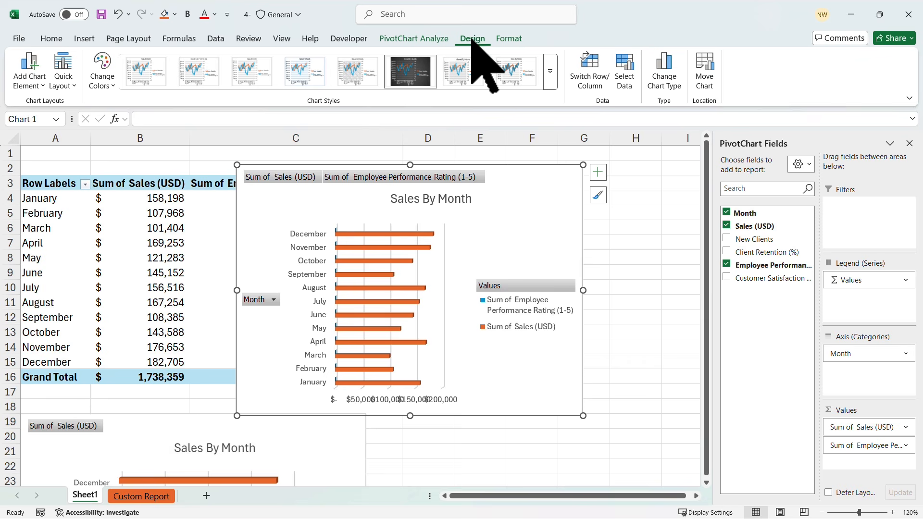
{"action": "left_click", "coordinate": [667, 76]}
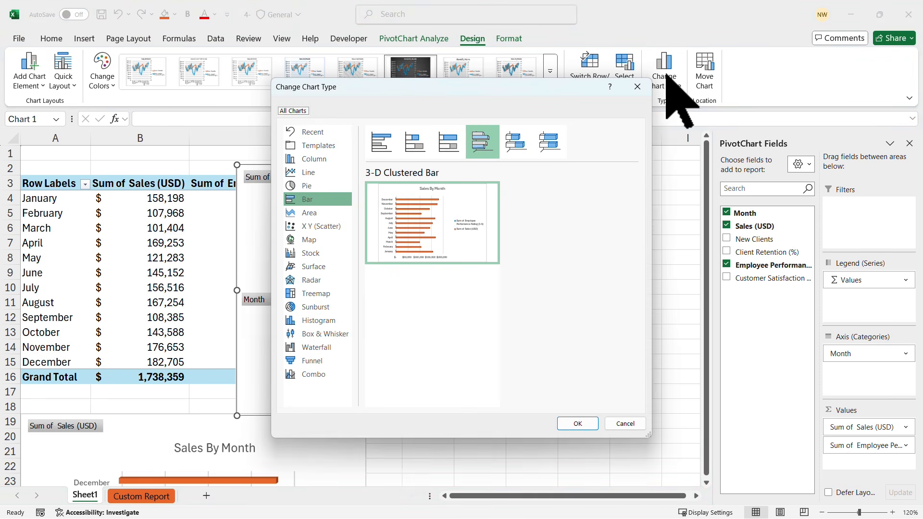
{"action": "left_click", "coordinate": [313, 375]}
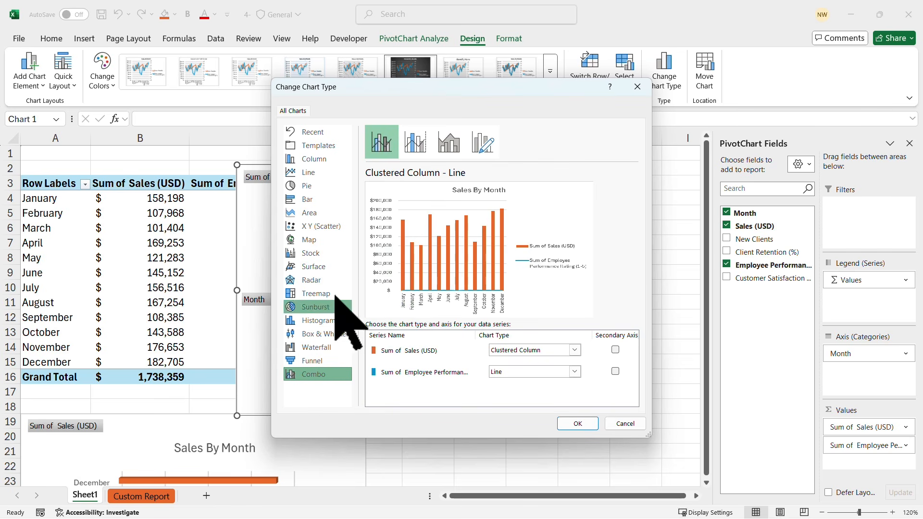
{"action": "left_click", "coordinate": [429, 163]}
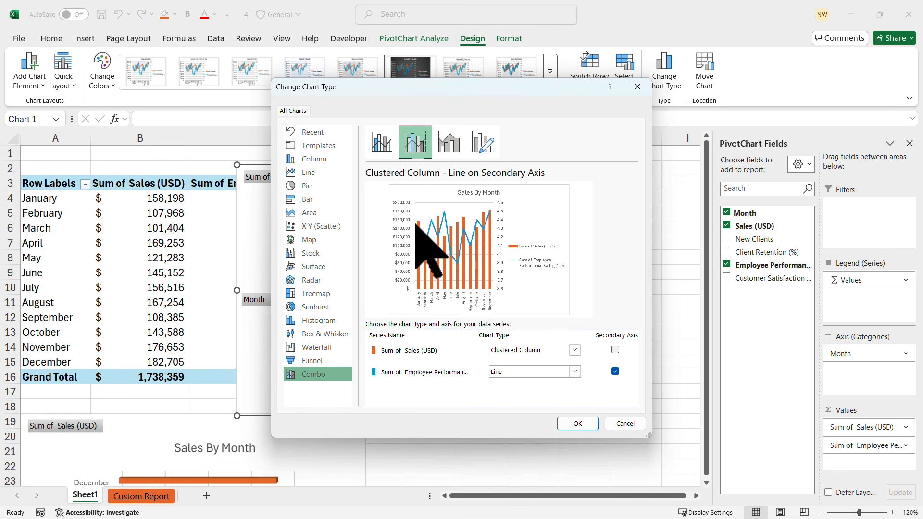
{"action": "left_click", "coordinate": [578, 424]}
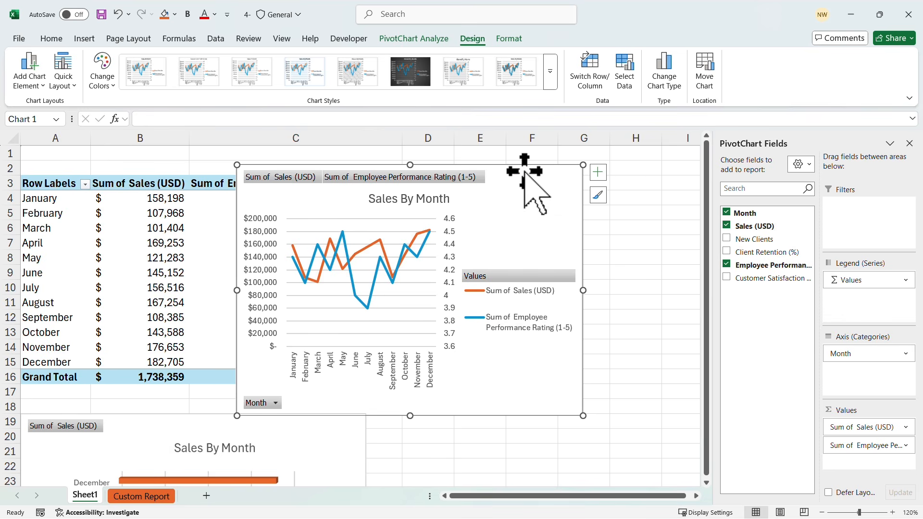
- Apply the dark-background chart style to the combo chart, and enlarge and reposition the chart beside the pivot table
{"action": "left_click_drag", "start_coordinate": [524, 172], "coordinate": [576, 169]}
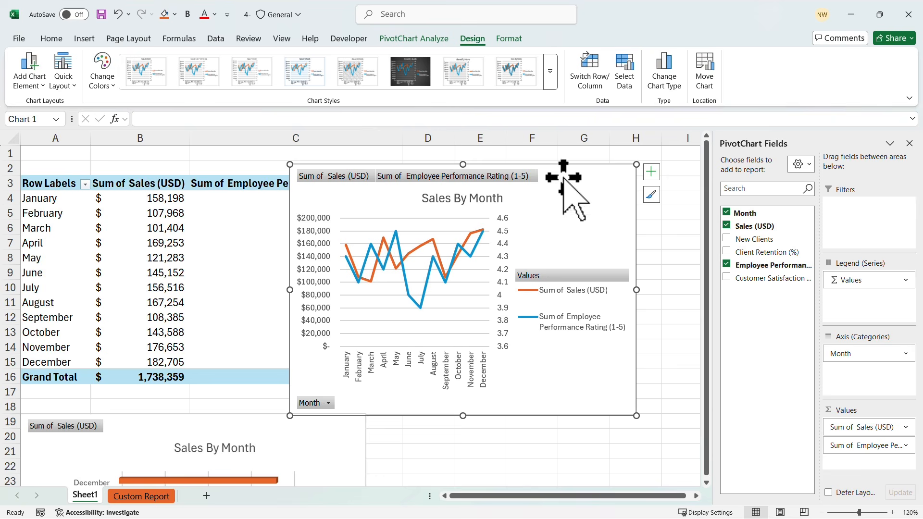
{"action": "left_click", "coordinate": [408, 76]}
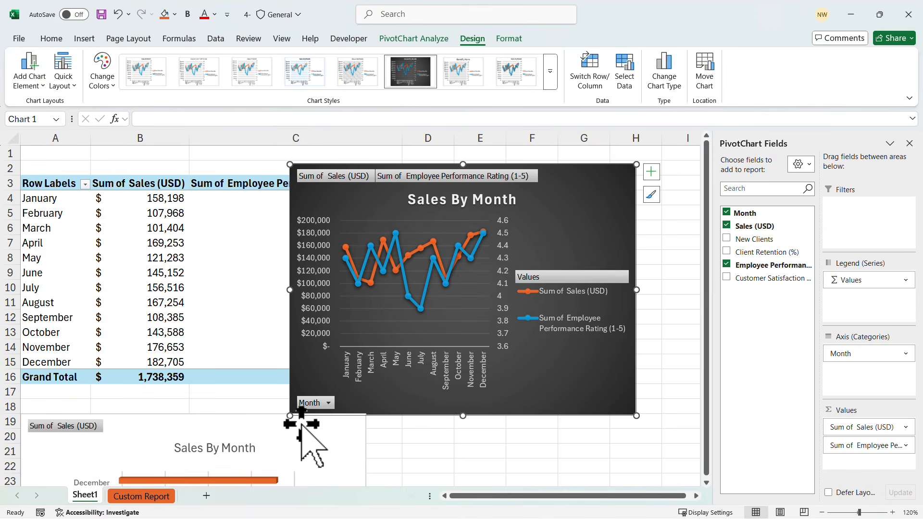
{"action": "left_click_drag", "start_coordinate": [289, 415], "coordinate": [239, 436]}
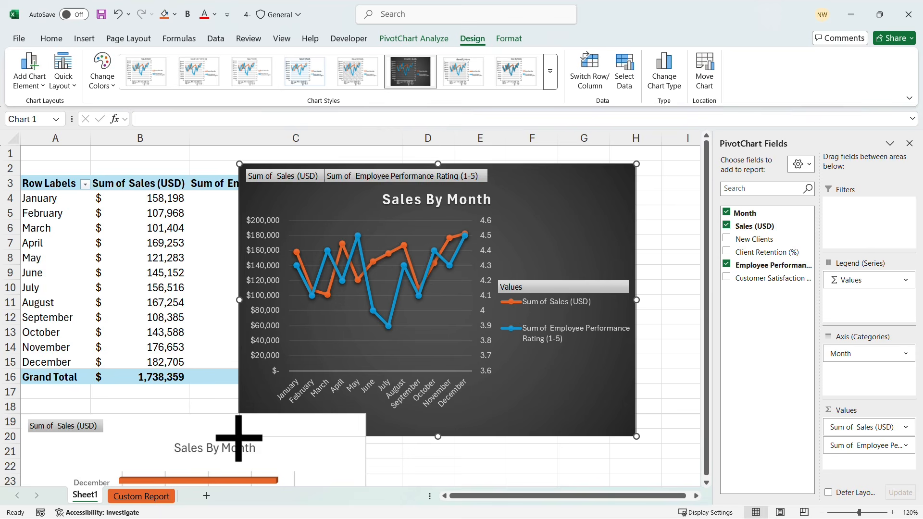
{"action": "left_click_drag", "start_coordinate": [538, 184], "coordinate": [566, 176]}
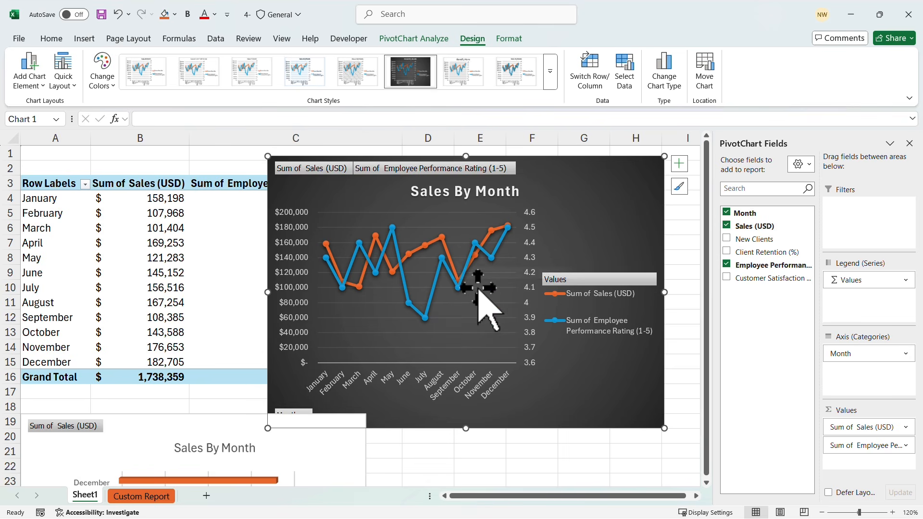
{"action": "left_click_drag", "start_coordinate": [564, 167], "coordinate": [570, 143]}
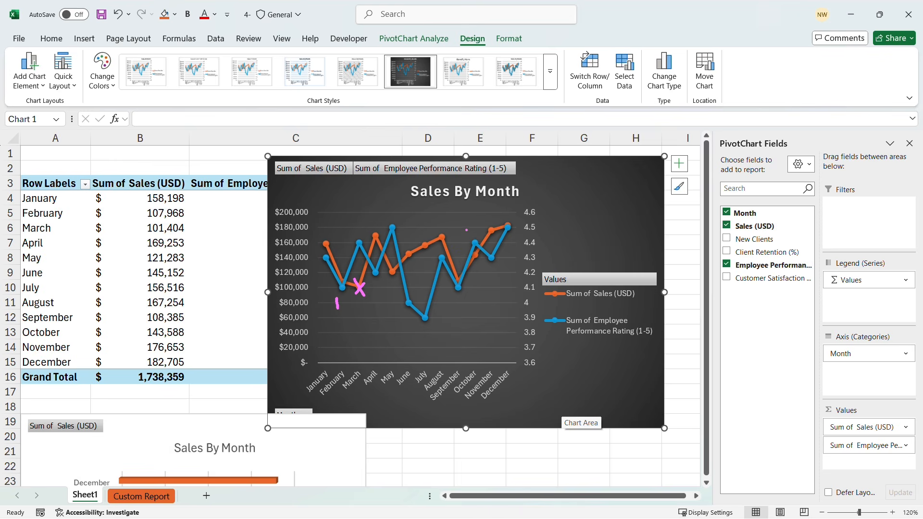
- Change the combo chart's title to "Performance Impact on Sales"
{"action": "left_click", "coordinate": [450, 192]}
{"action": "triple_click", "coordinate": [450, 192]}
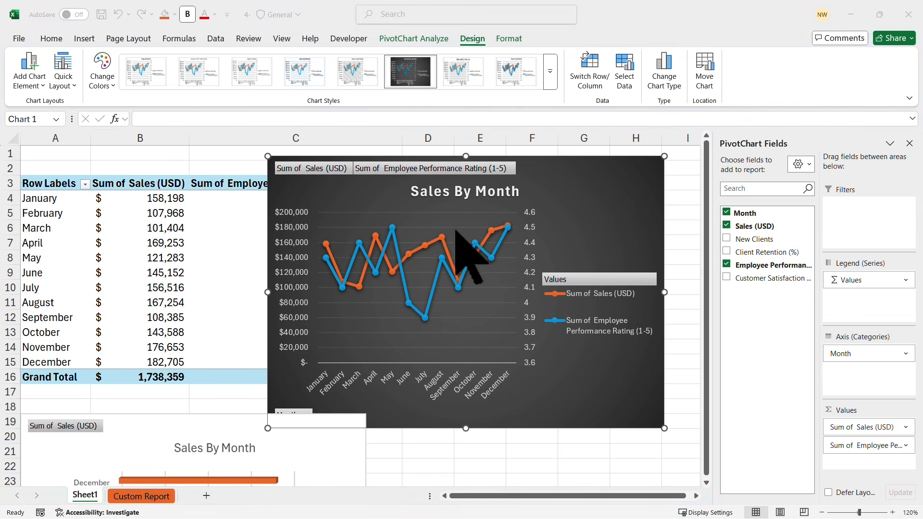
{"action": "left_click", "coordinate": [454, 194]}
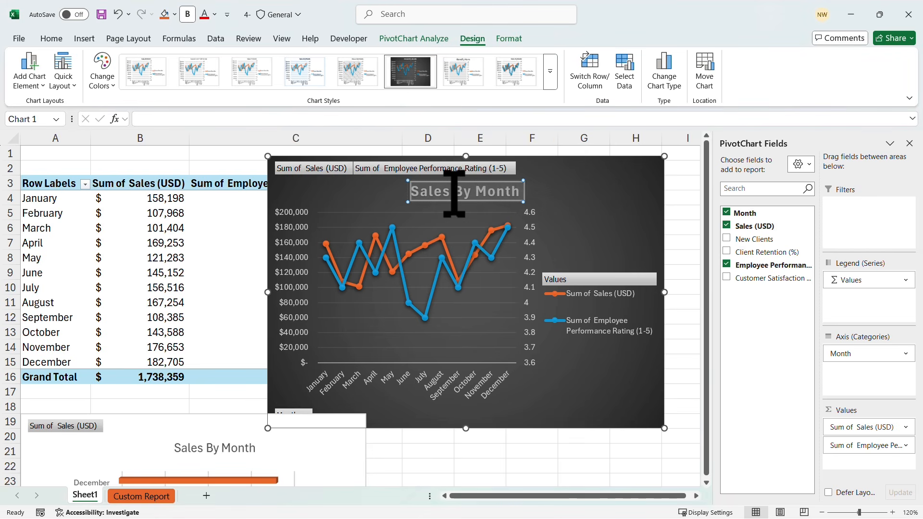
{"action": "type", "text": "Performance Impact"}
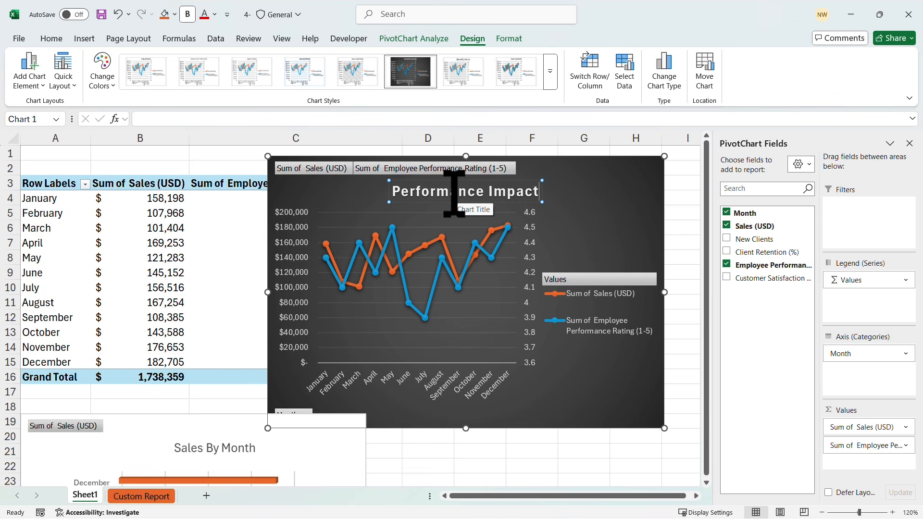
{"action": "type", "text": "n"}
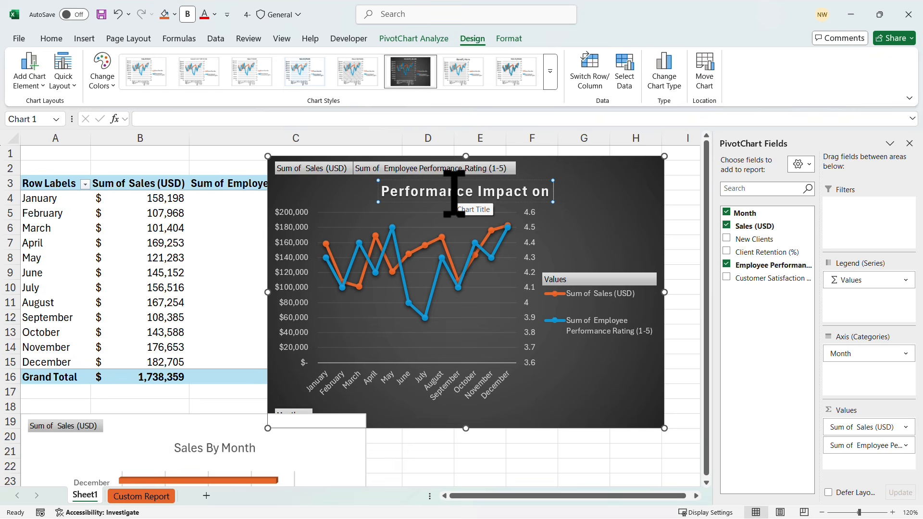
{"action": "type", "text": " Sales"}
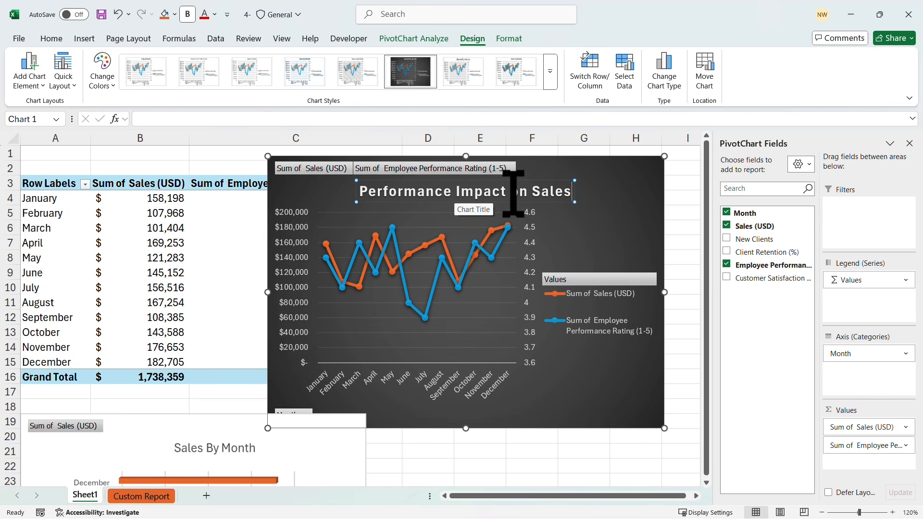
{"action": "left_click", "coordinate": [597, 173]}
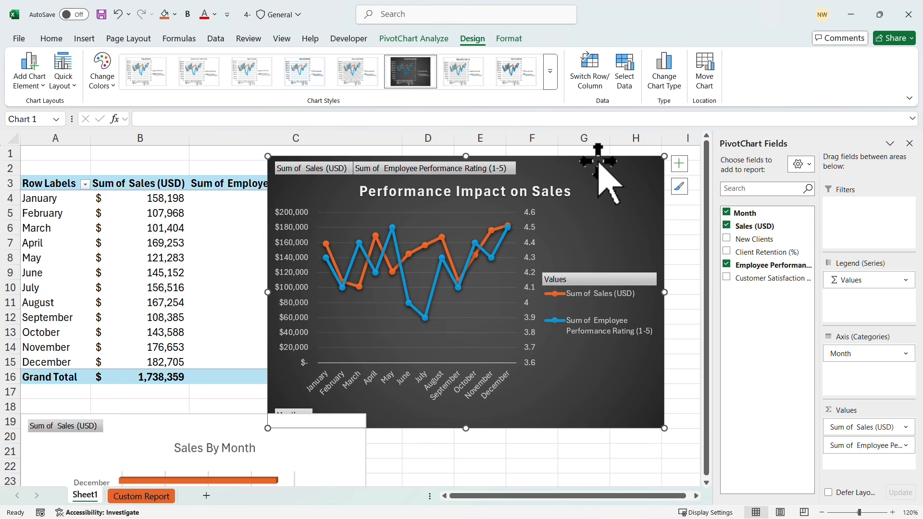
- Shift the chart slightly away from the pivot table and apply the quick layout that places the legend below the plot
{"action": "left_click_drag", "start_coordinate": [576, 165], "coordinate": [603, 166]}
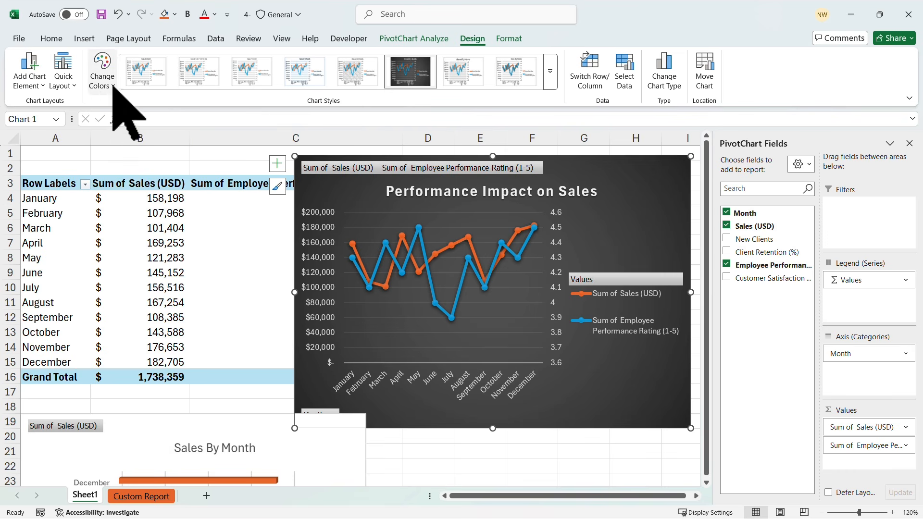
{"action": "left_click", "coordinate": [65, 77]}
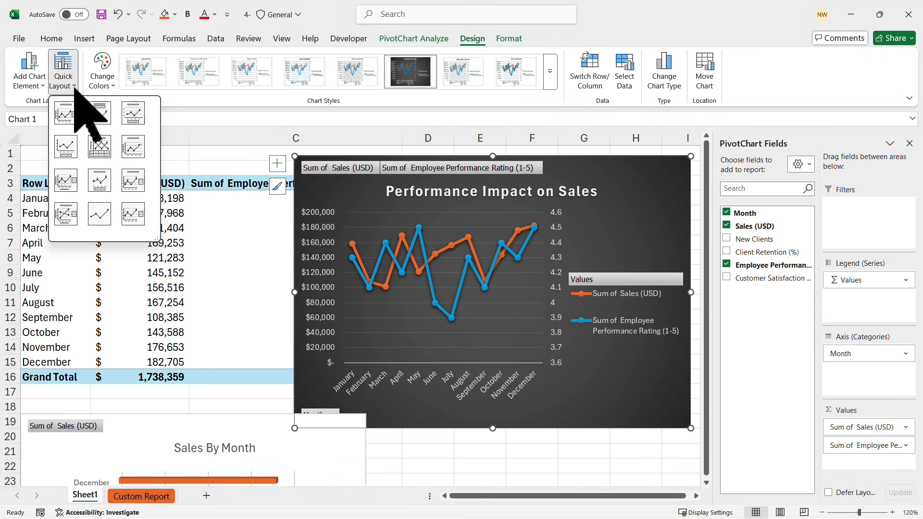
{"action": "left_click", "coordinate": [137, 116]}
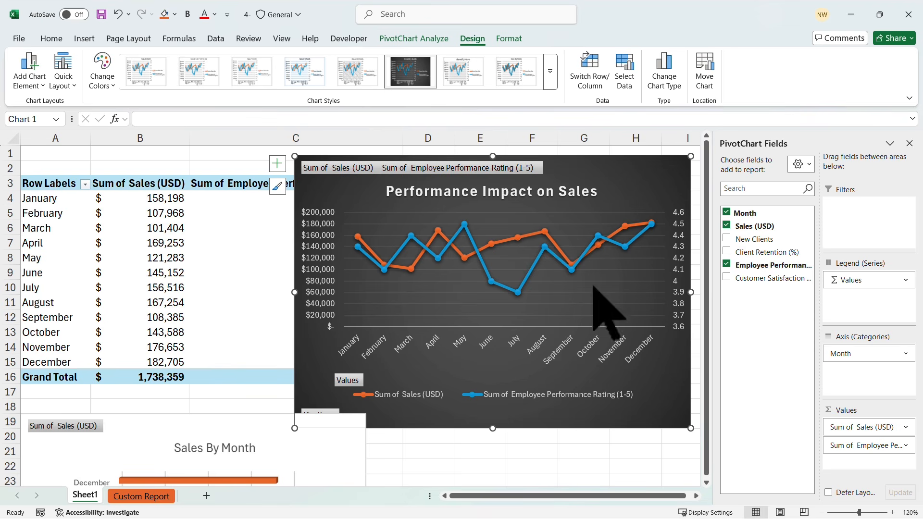
- Copy the Performance Impact on Sales chart and paste it as a picture at cell D21
{"action": "right_click", "coordinate": [596, 165]}
{"action": "left_click", "coordinate": [624, 162]}
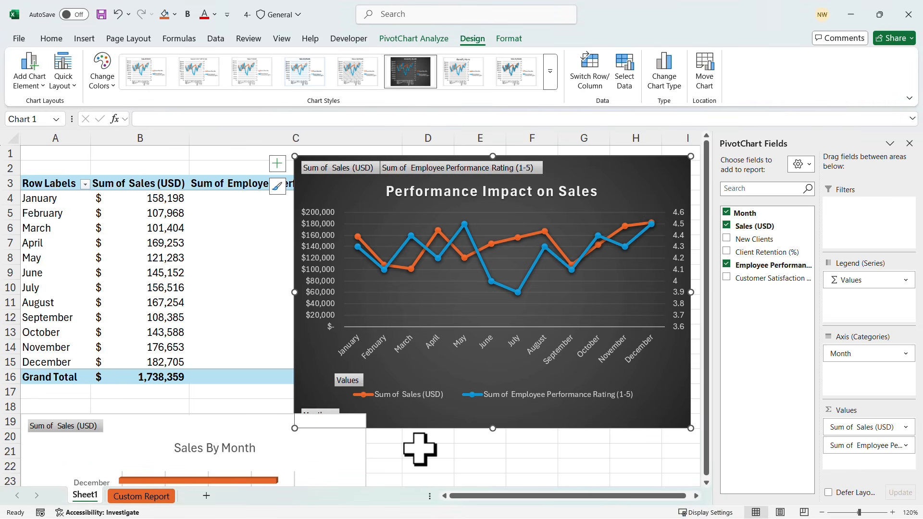
{"action": "left_click", "coordinate": [420, 449]}
{"action": "right_click", "coordinate": [421, 449]}
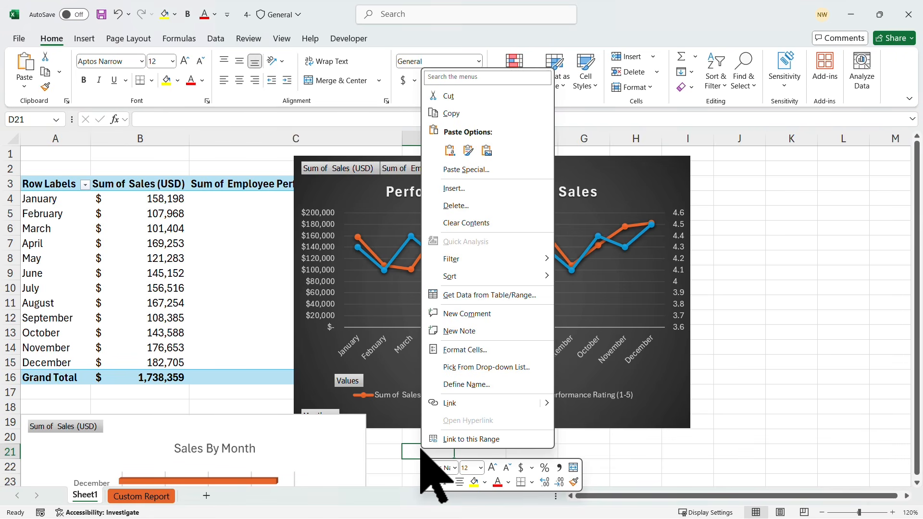
{"action": "left_click", "coordinate": [487, 150]}
{"action": "scroll", "coordinate": [788, 263], "scroll_direction": "down", "scroll_amount": 3}
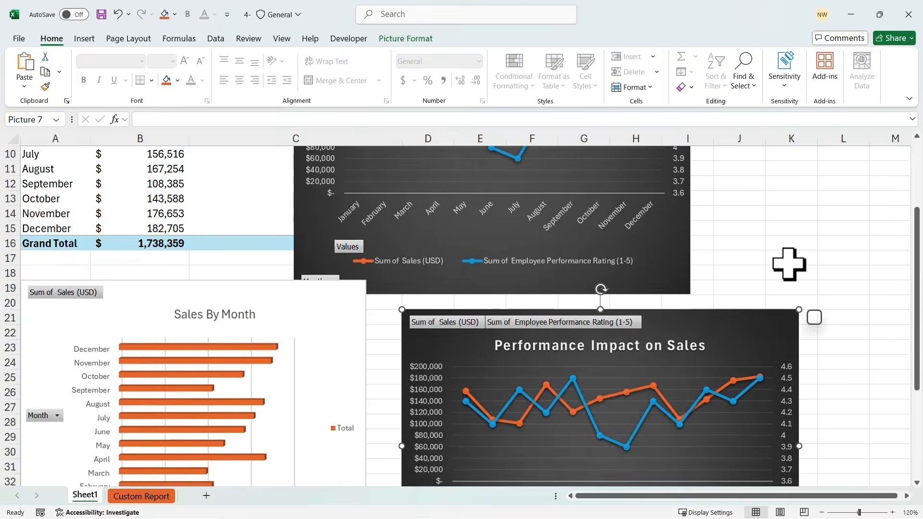
- Shorten the original pivot chart to end at row 17 and align the pasted picture beside the Sales By Month picture at row 19
{"action": "scroll", "coordinate": [788, 263], "scroll_direction": "down", "scroll_amount": 2}
{"action": "scroll", "coordinate": [725, 322], "scroll_direction": "up", "scroll_amount": 4}
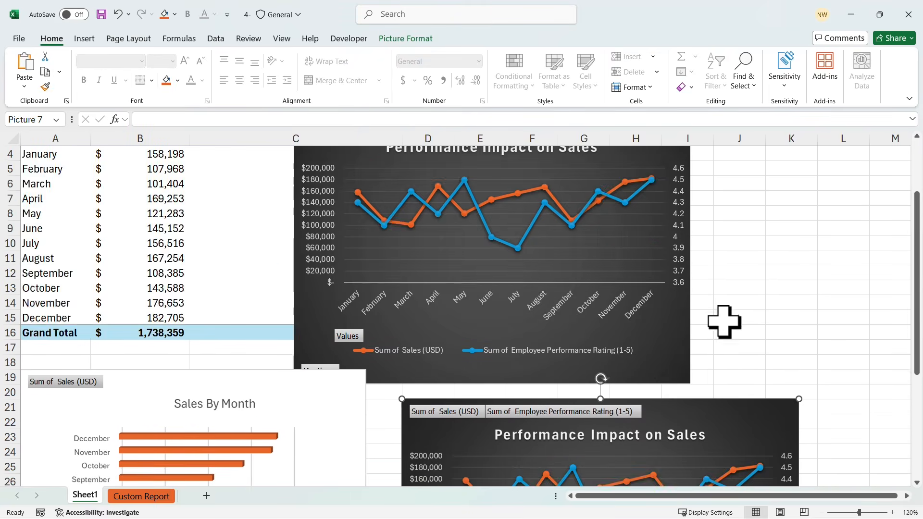
{"action": "scroll", "coordinate": [724, 322], "scroll_direction": "up", "scroll_amount": 1}
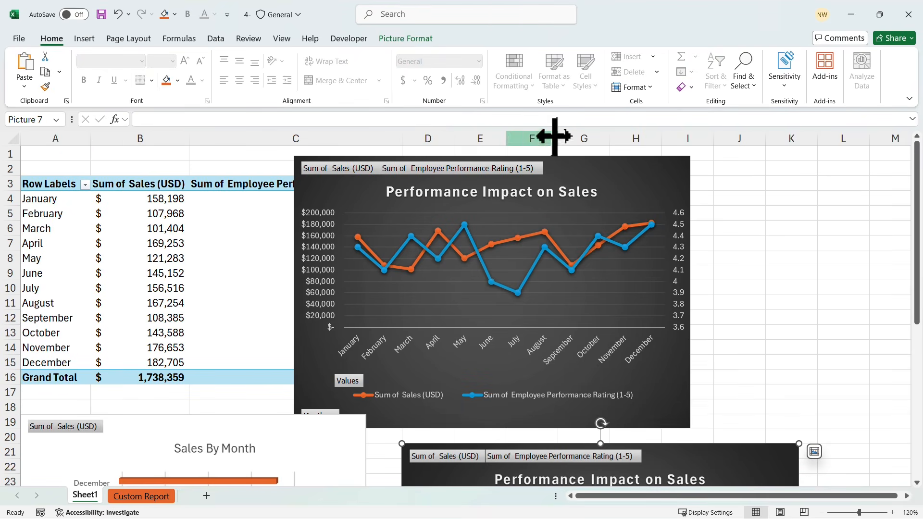
{"action": "left_click", "coordinate": [581, 183]}
{"action": "left_click_drag", "start_coordinate": [493, 427], "coordinate": [496, 407]}
{"action": "scroll", "coordinate": [592, 354], "scroll_direction": "down", "scroll_amount": 4}
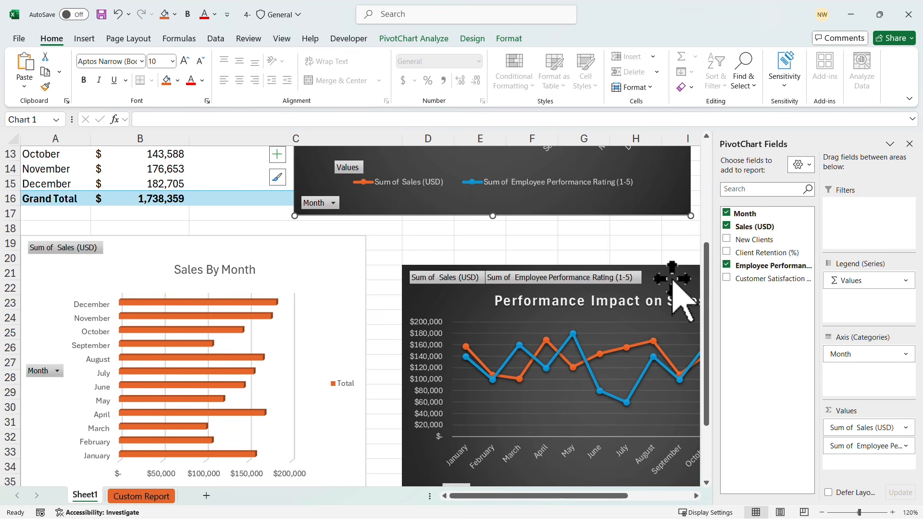
{"action": "left_click_drag", "start_coordinate": [672, 279], "coordinate": [648, 249]}
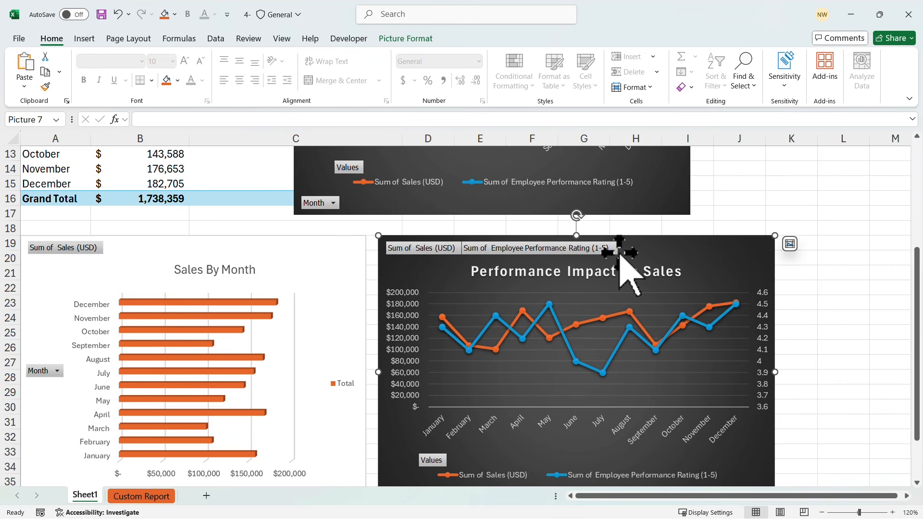
- Switch to the Custom Report sheet
{"action": "scroll", "coordinate": [766, 309], "scroll_direction": "up", "scroll_amount": 4}
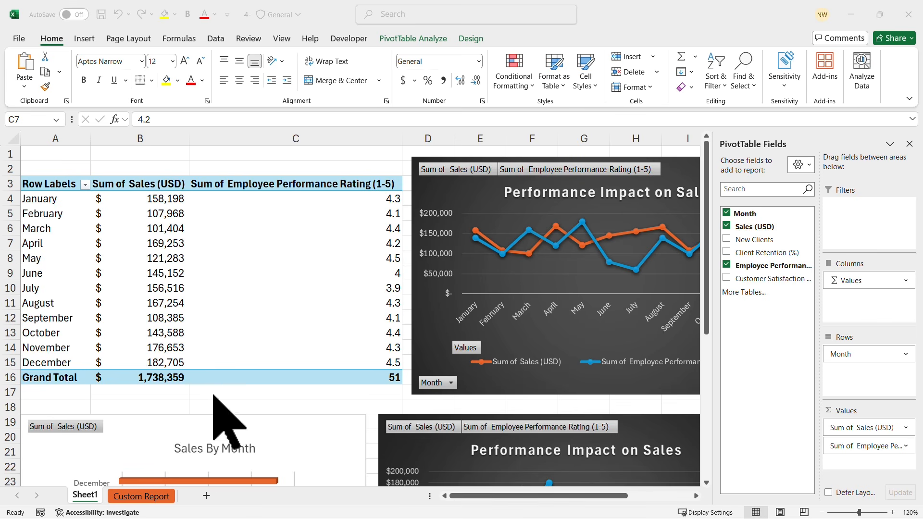
{"action": "left_click", "coordinate": [143, 499]}
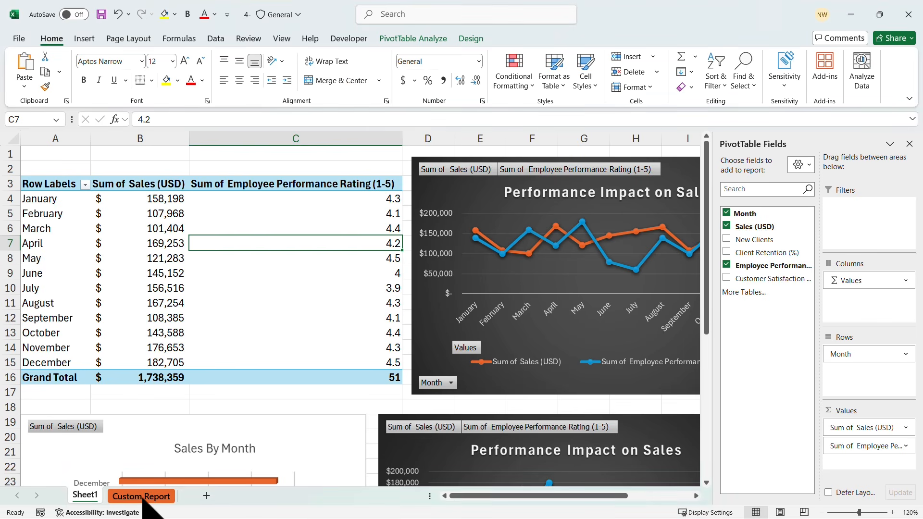
- Run Analyze Data on the Custom Report table and widen the insights pane
{"action": "left_click", "coordinate": [142, 499]}
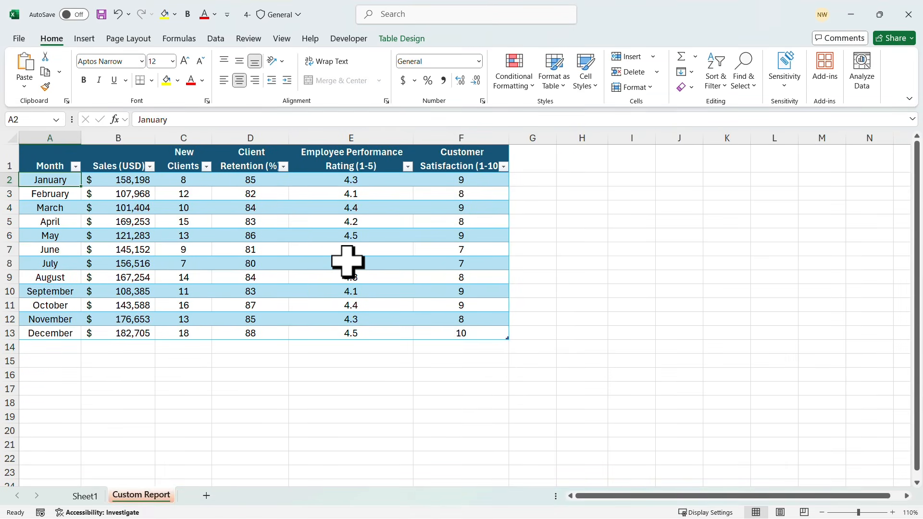
{"action": "left_click", "coordinate": [317, 211]}
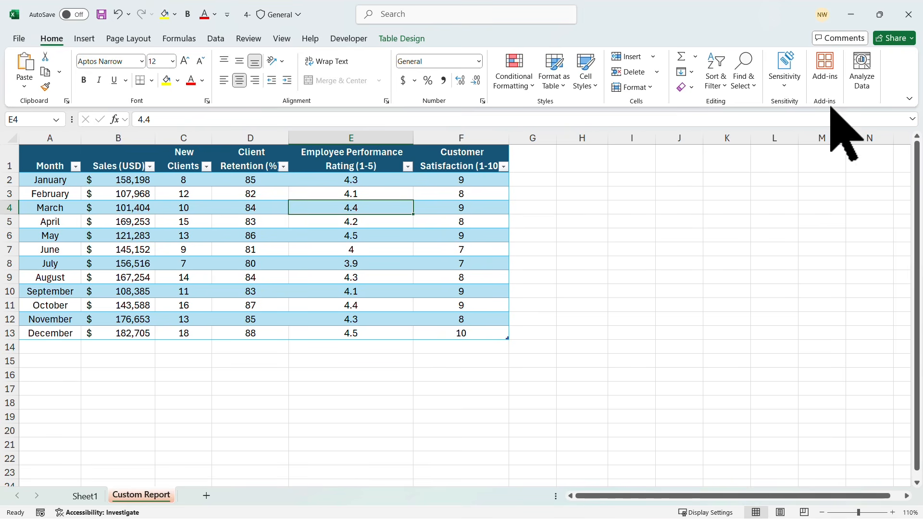
{"action": "left_click", "coordinate": [862, 72]}
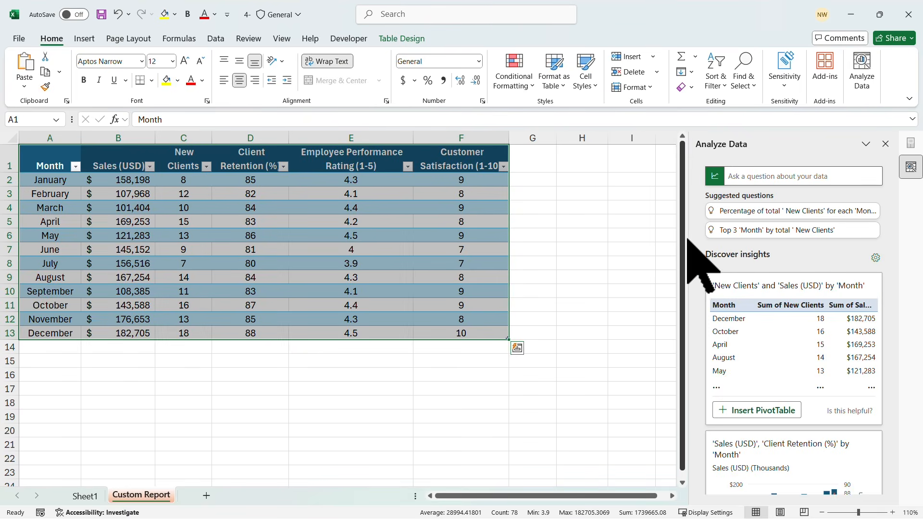
{"action": "left_click_drag", "start_coordinate": [685, 238], "coordinate": [533, 248]}
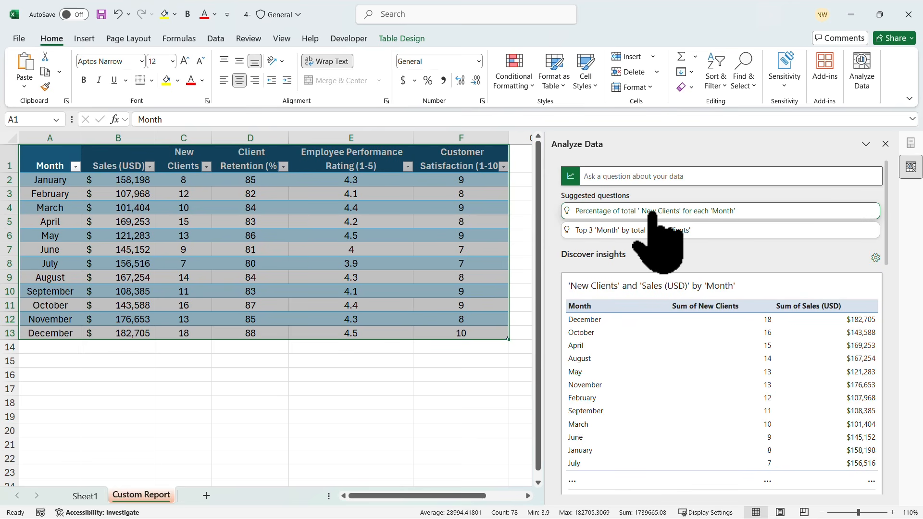
- Insert the suggested PivotChart for the percentage of total New Clients for each Month and enlarge it down to row 24
{"action": "left_click", "coordinate": [709, 214]}
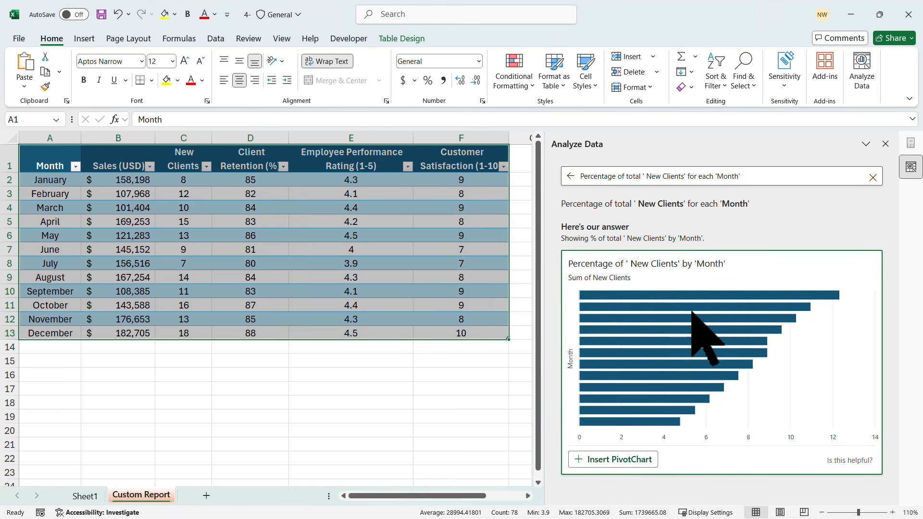
{"action": "left_click", "coordinate": [624, 461]}
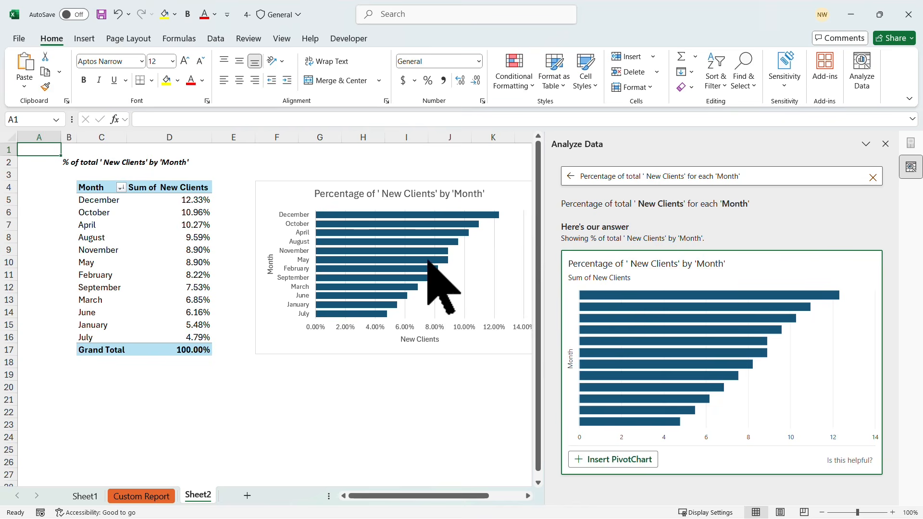
{"action": "left_click", "coordinate": [490, 189]}
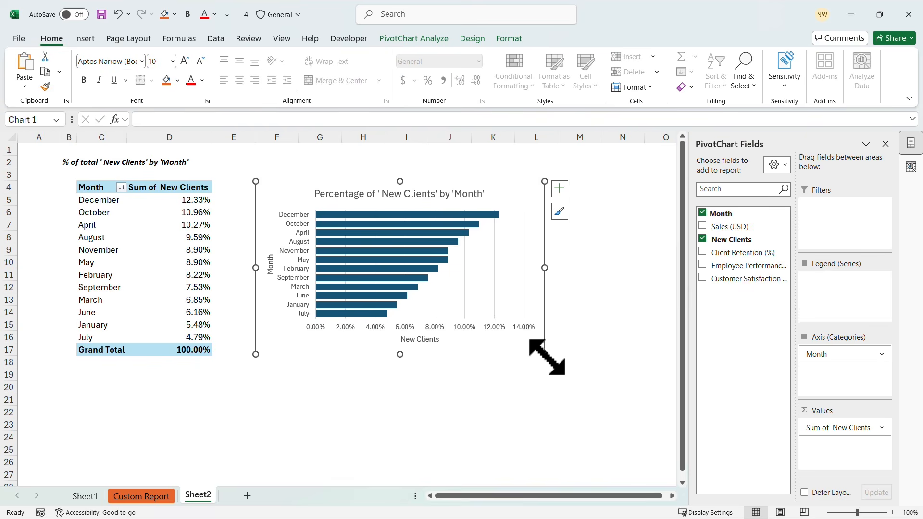
{"action": "left_click_drag", "start_coordinate": [548, 359], "coordinate": [645, 435]}
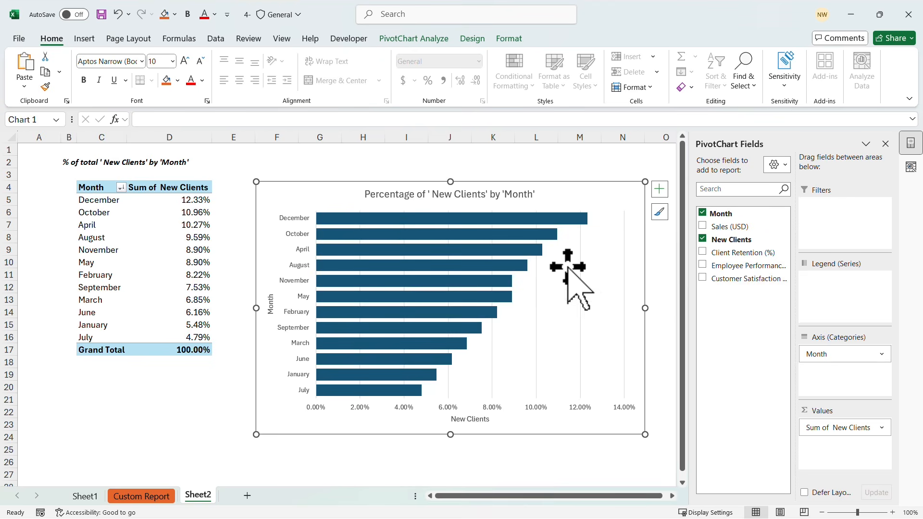
- Copy the Percentage of New Clients by Month chart and paste it as a picture at cell A38 of Sheet1
{"action": "mouse_move", "coordinate": [583, 224]}
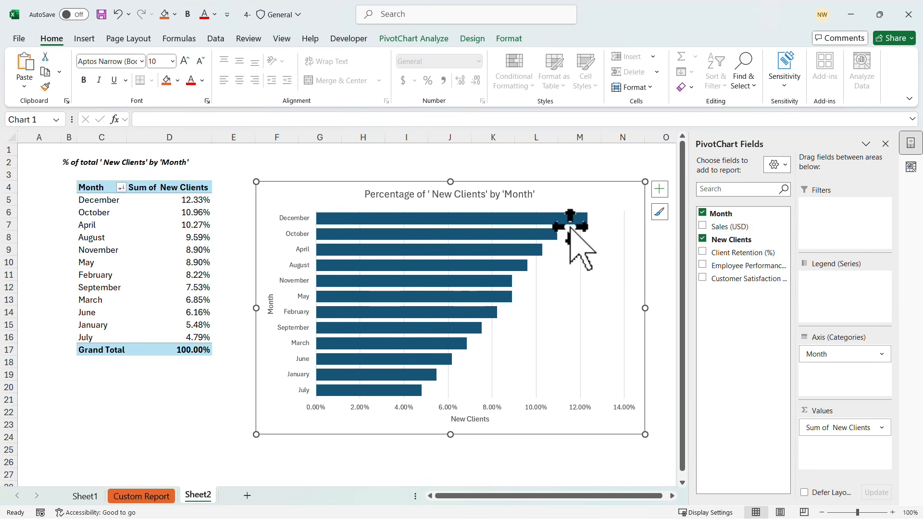
{"action": "right_click", "coordinate": [569, 186]}
{"action": "left_click", "coordinate": [613, 159]}
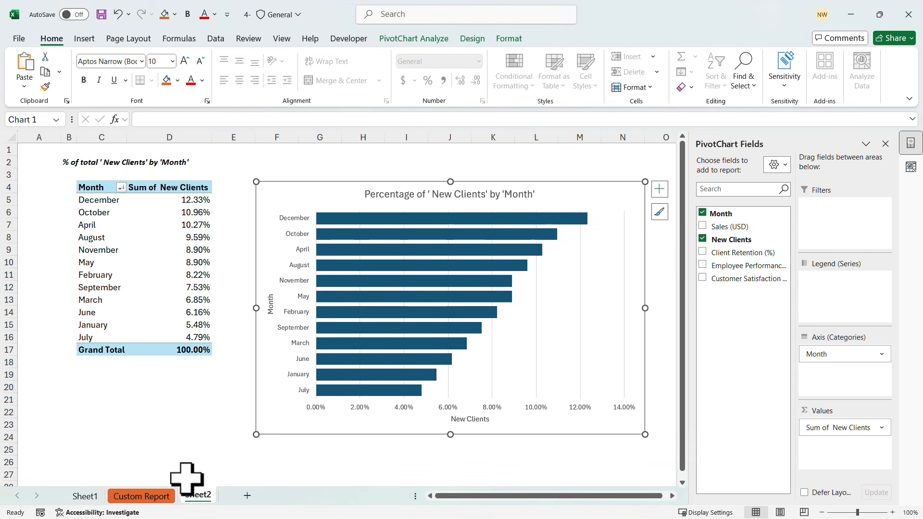
{"action": "left_click", "coordinate": [86, 496]}
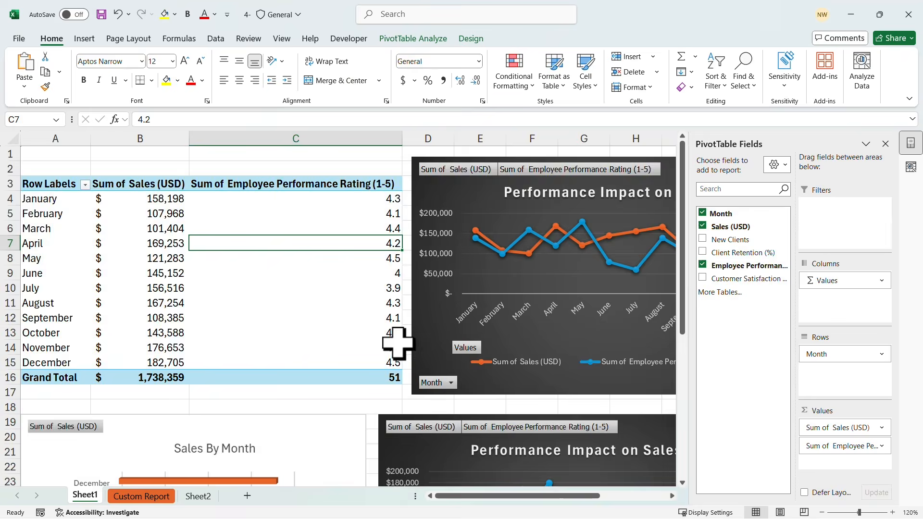
{"action": "scroll", "coordinate": [398, 342], "scroll_direction": "down", "scroll_amount": 7}
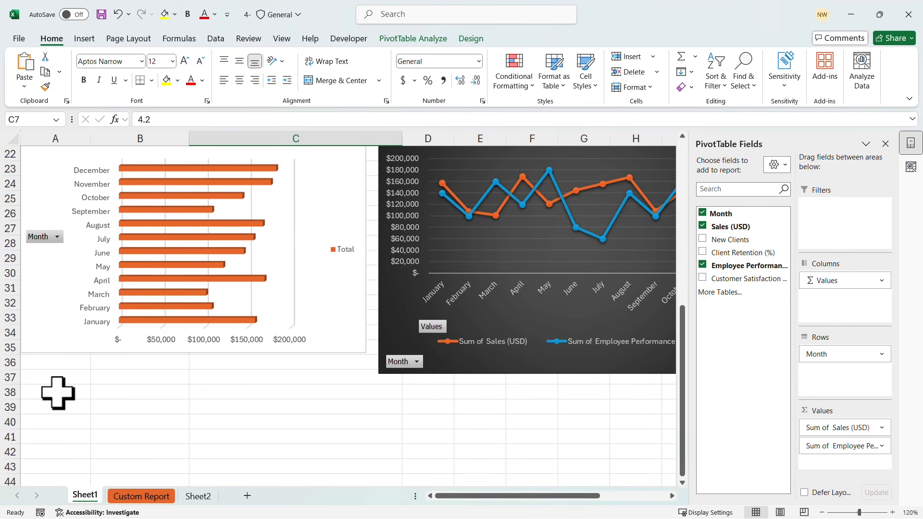
{"action": "left_click", "coordinate": [57, 393]}
{"action": "right_click", "coordinate": [57, 393]}
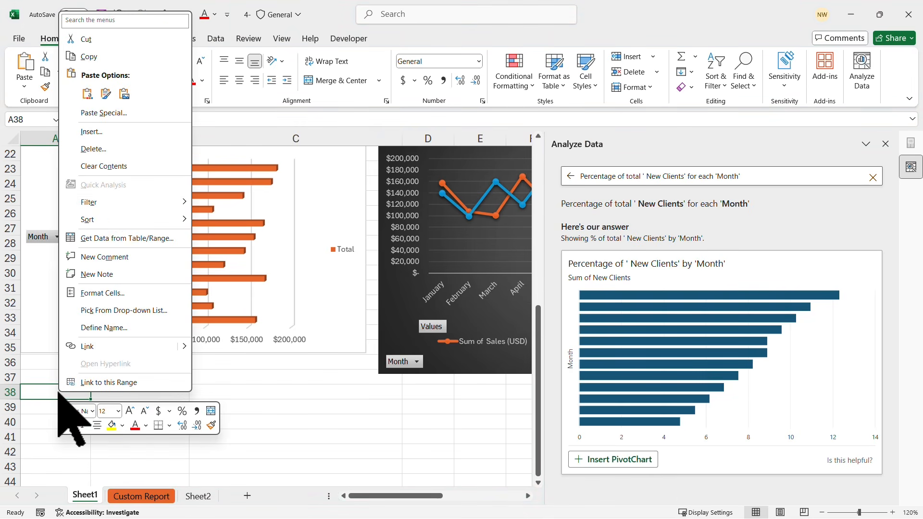
{"action": "left_click", "coordinate": [124, 94]}
{"action": "scroll", "coordinate": [212, 206], "scroll_direction": "down", "scroll_amount": 5}
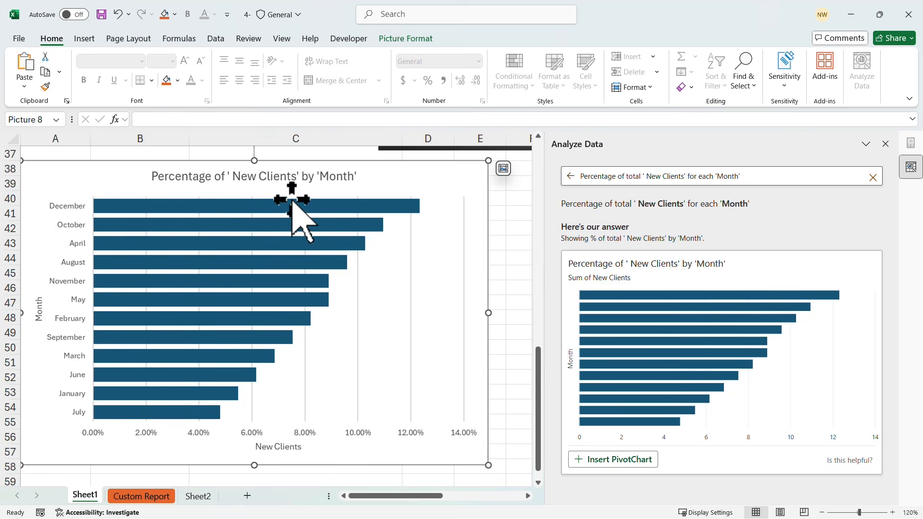
{"action": "scroll", "coordinate": [461, 307], "scroll_direction": "up", "scroll_amount": 12}
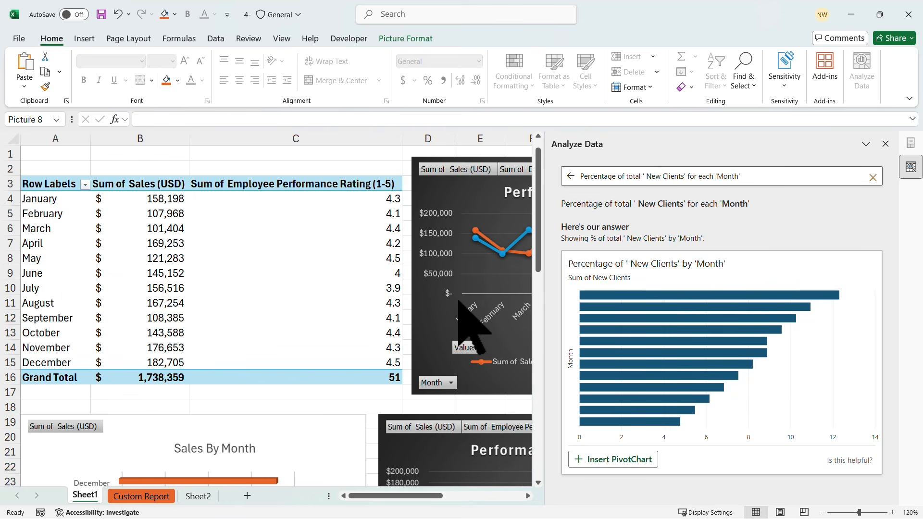
- Return to the Custom Report sheet, go back to the suggested insights and expand the list to show all results
{"action": "left_click", "coordinate": [153, 500]}
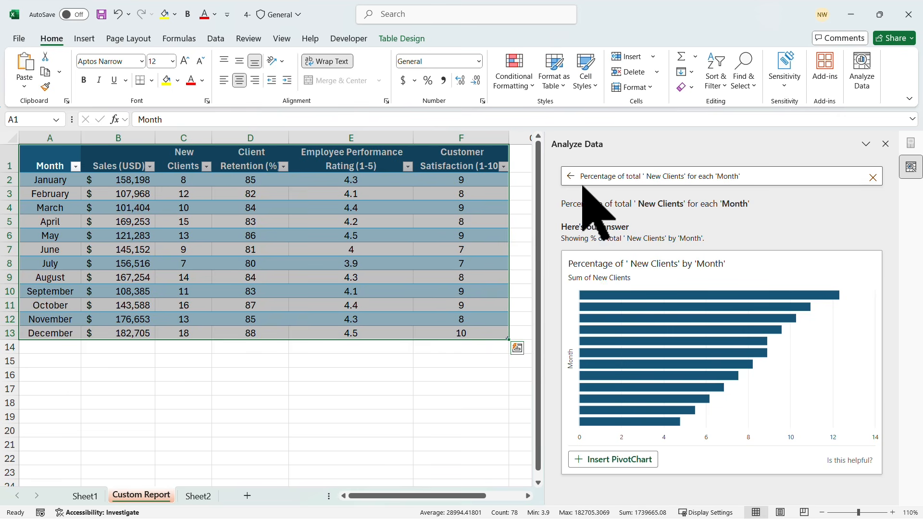
{"action": "left_click", "coordinate": [570, 176]}
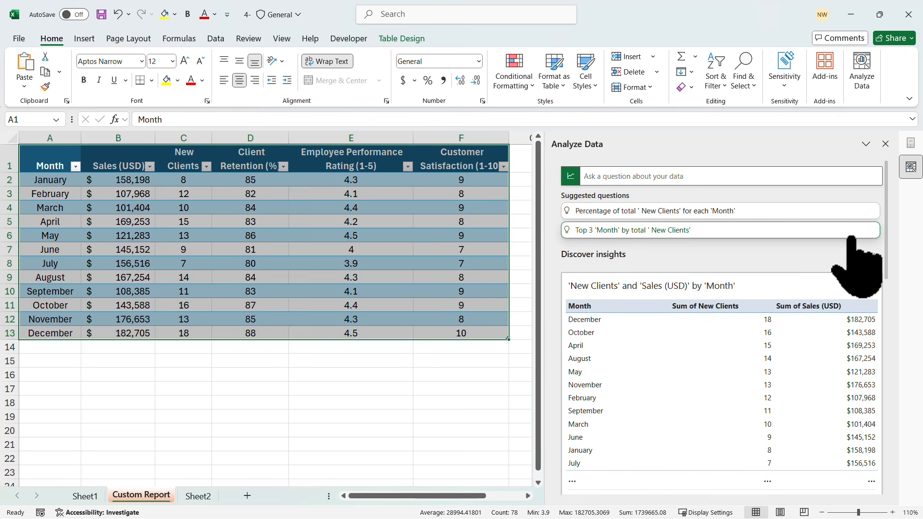
{"action": "scroll", "coordinate": [853, 245], "scroll_direction": "down", "scroll_amount": 3}
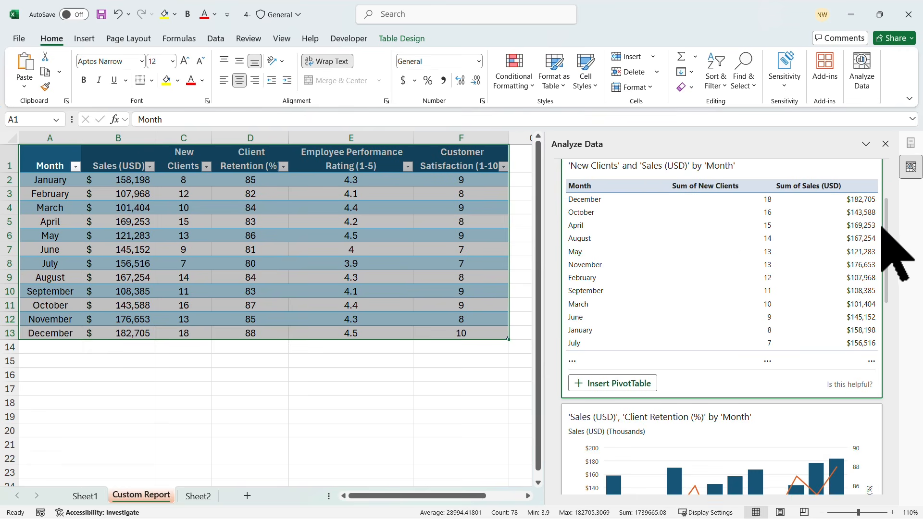
{"action": "left_click_drag", "start_coordinate": [886, 213], "coordinate": [892, 276]}
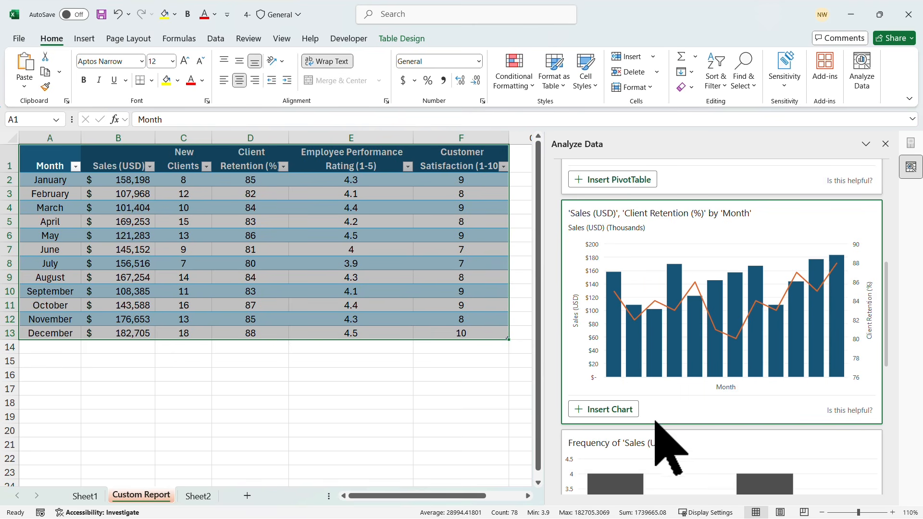
{"action": "left_click_drag", "start_coordinate": [888, 279], "coordinate": [901, 408]}
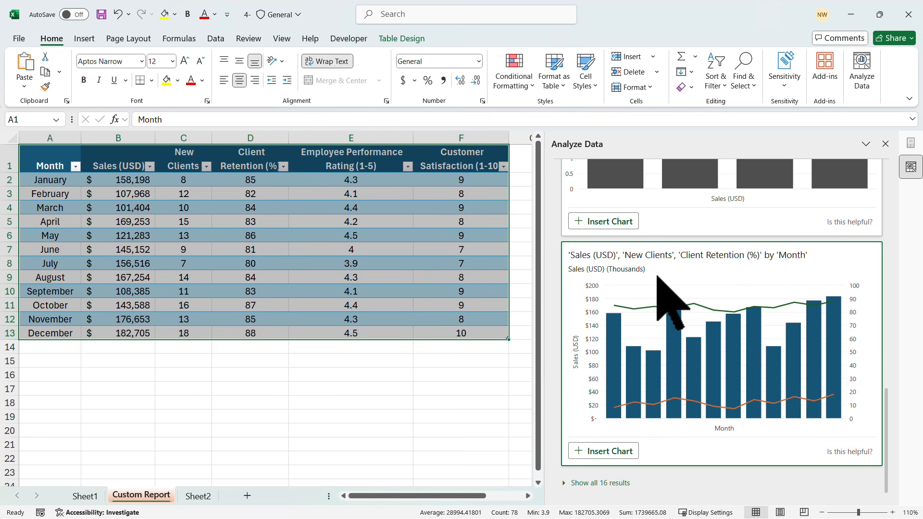
{"action": "left_click", "coordinate": [599, 483]}
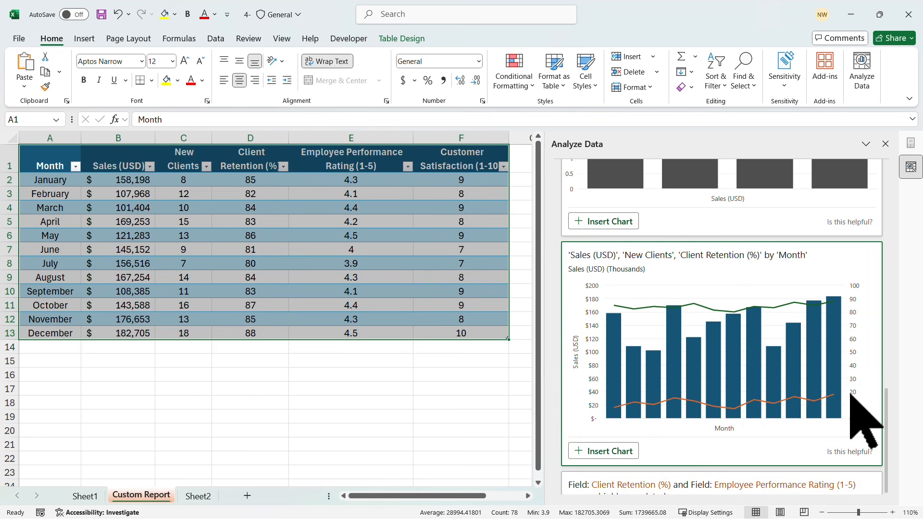
- Insert the suggested scatter chart correlating Client Retention (%) with Employee Performance Rating (1-5)
{"action": "scroll", "coordinate": [851, 394], "scroll_direction": "down", "scroll_amount": 6}
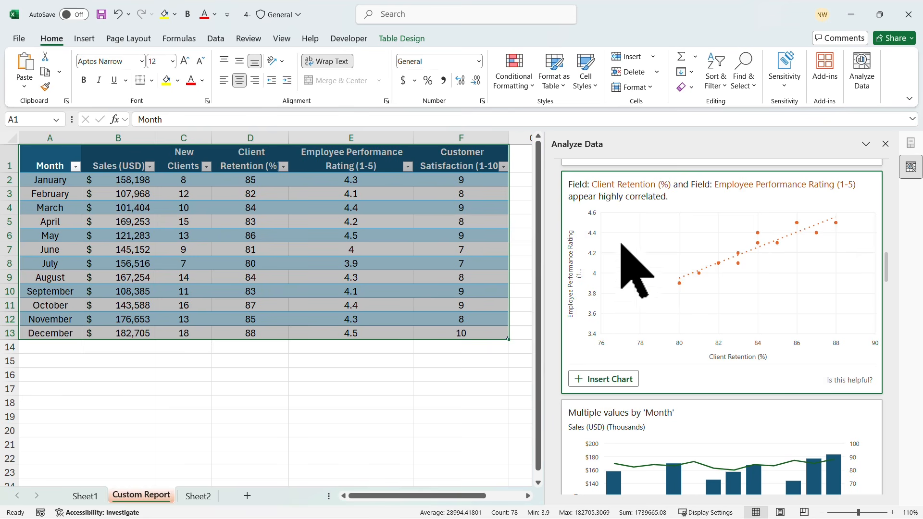
{"action": "left_click", "coordinate": [607, 379]}
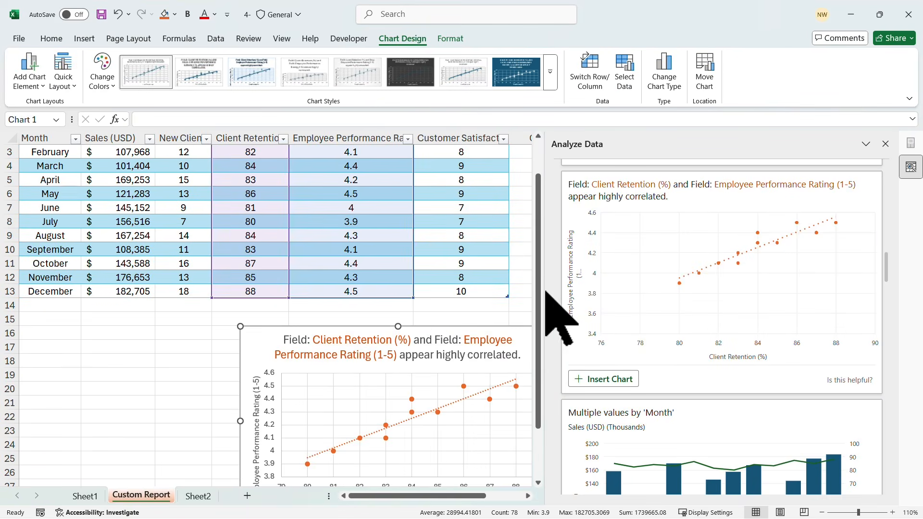
{"action": "scroll", "coordinate": [165, 334], "scroll_direction": "down", "scroll_amount": 2}
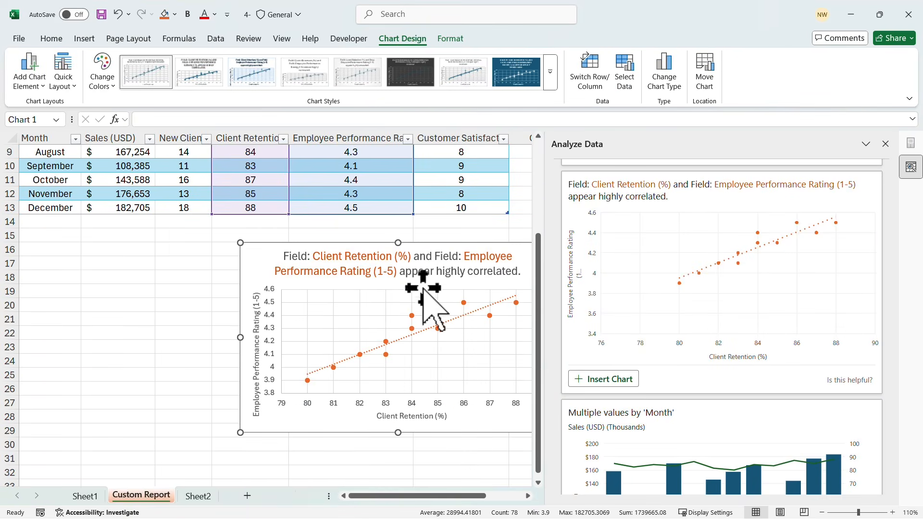
- Copy the Client Retention and Employee Performance Rating scatter chart and paste it as a picture at cell A60 of Sheet1
{"action": "right_click", "coordinate": [450, 245]}
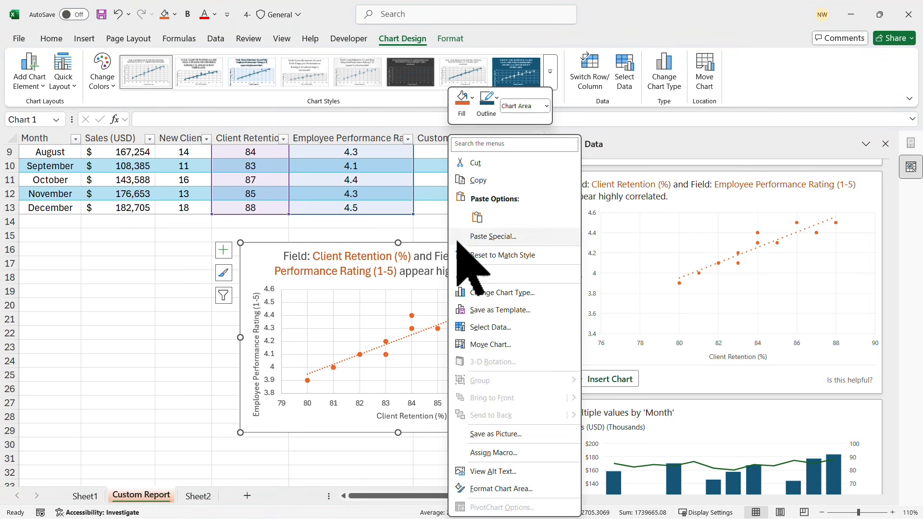
{"action": "left_click", "coordinate": [490, 182]}
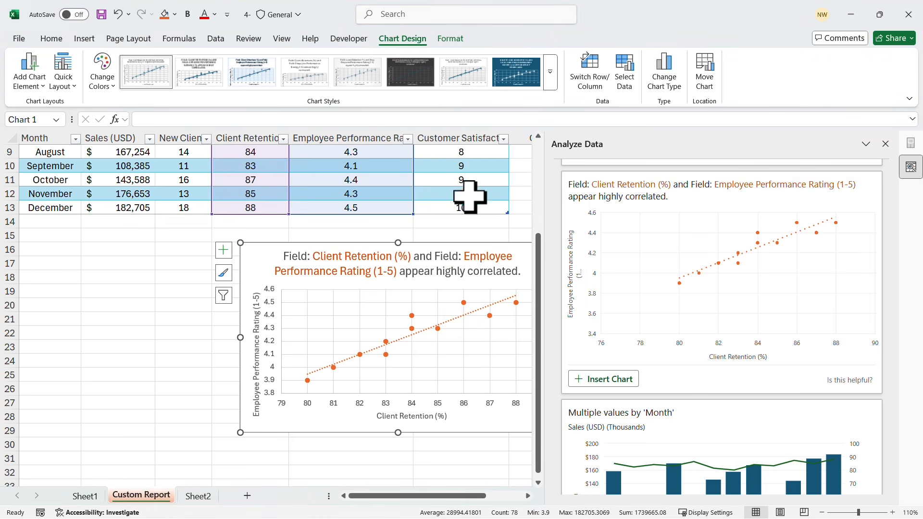
{"action": "left_click", "coordinate": [197, 496]}
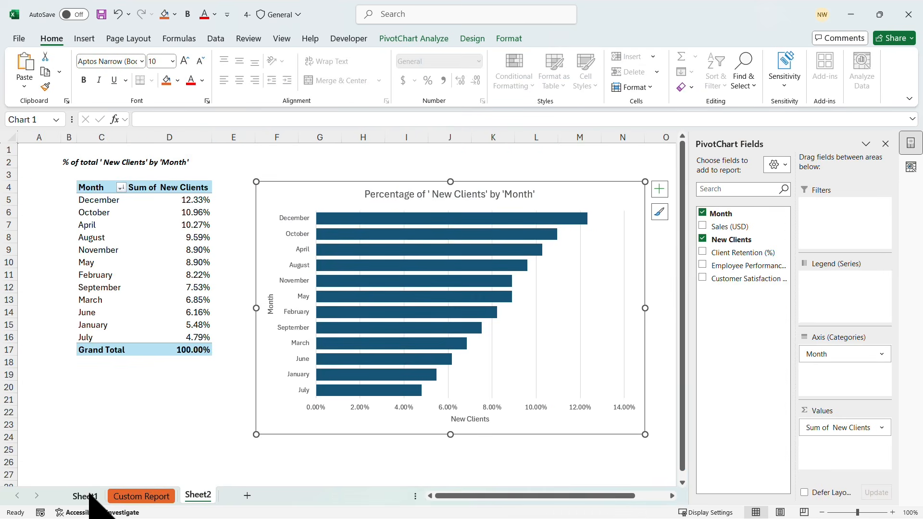
{"action": "left_click", "coordinate": [87, 496]}
{"action": "scroll", "coordinate": [281, 319], "scroll_direction": "down", "scroll_amount": 11}
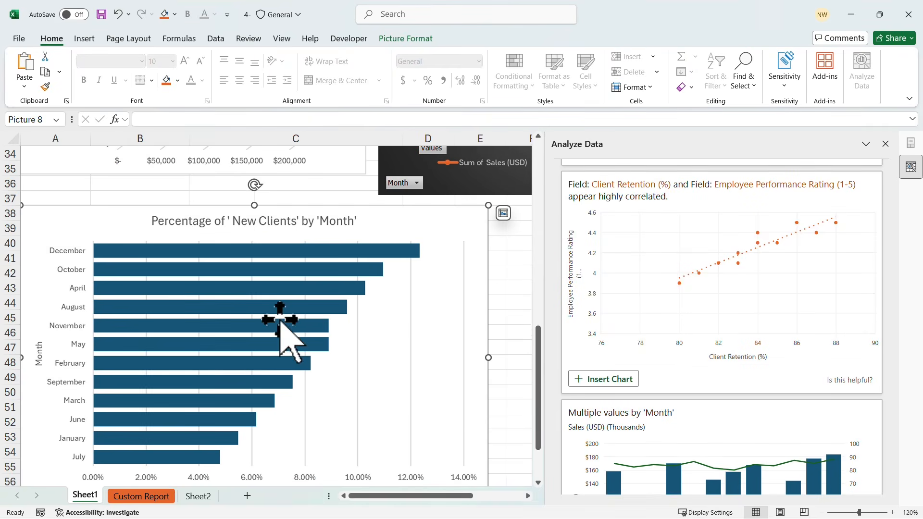
{"action": "scroll", "coordinate": [264, 329], "scroll_direction": "down", "scroll_amount": 5}
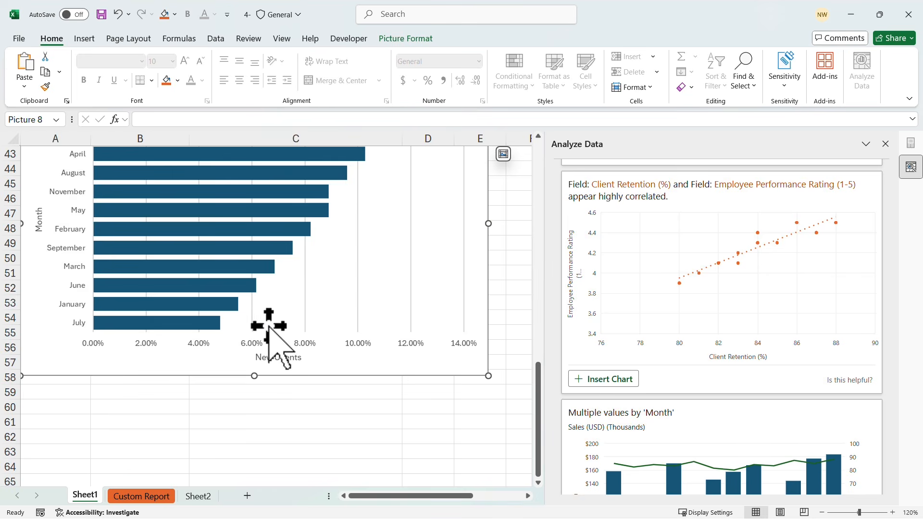
{"action": "left_click", "coordinate": [56, 319]}
{"action": "right_click", "coordinate": [56, 319]}
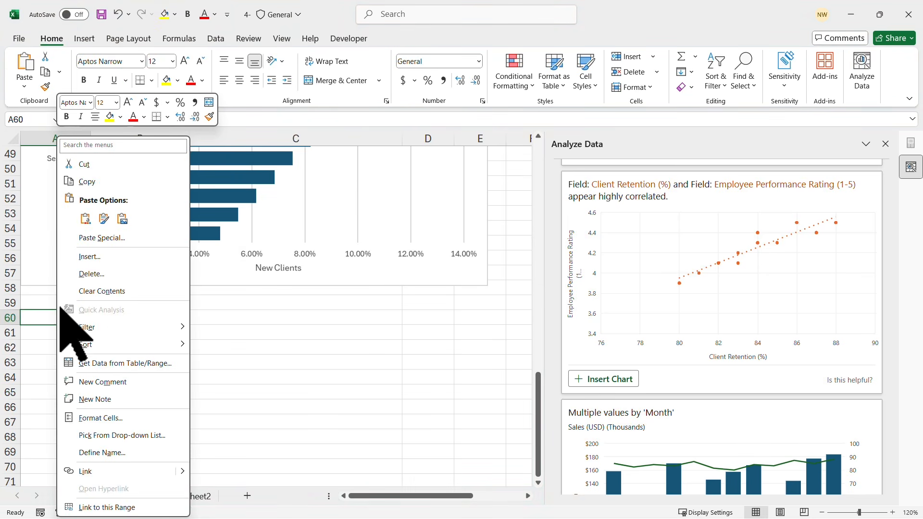
{"action": "left_click", "coordinate": [122, 219]}
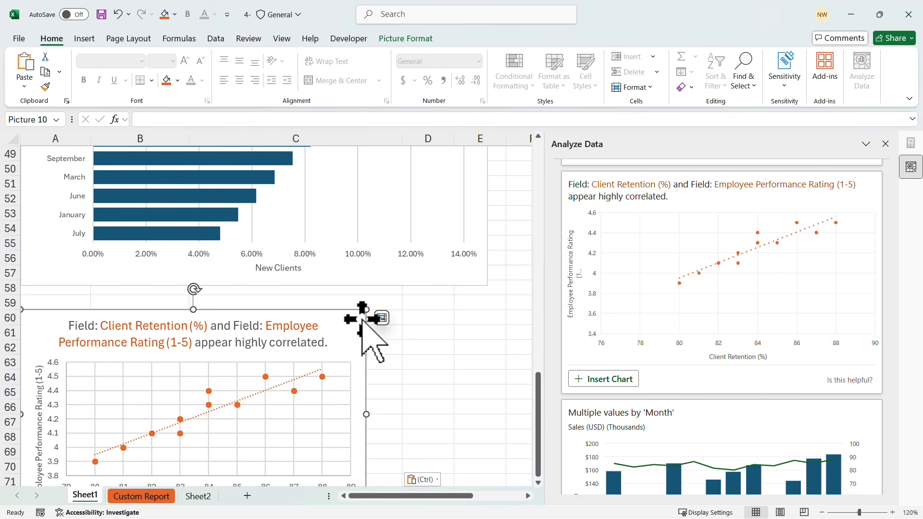
- Return to the Custom Report sheet and insert the suggested scatter chart correlating Client Retention (%) with Customer Satisfaction (1-10)
{"action": "left_click", "coordinate": [145, 498]}
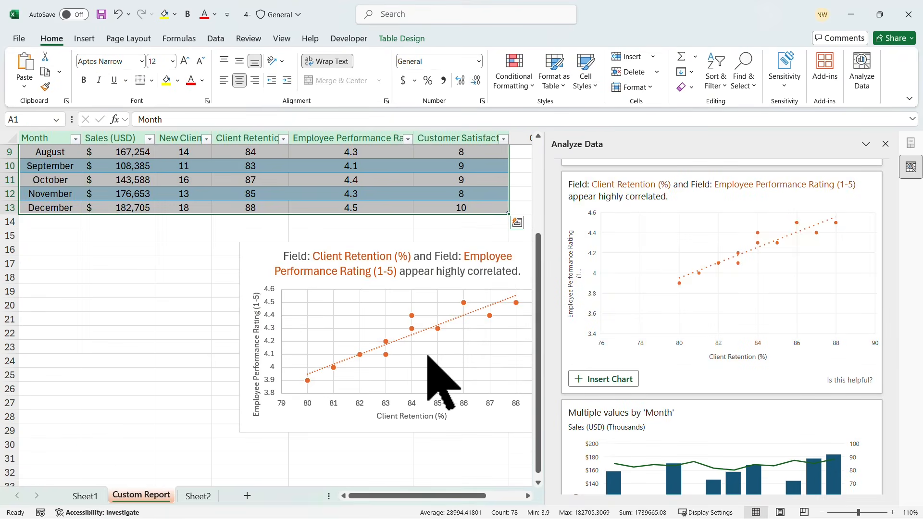
{"action": "scroll", "coordinate": [875, 284], "scroll_direction": "up", "scroll_amount": 2}
{"action": "scroll", "coordinate": [876, 283], "scroll_direction": "down", "scroll_amount": 3}
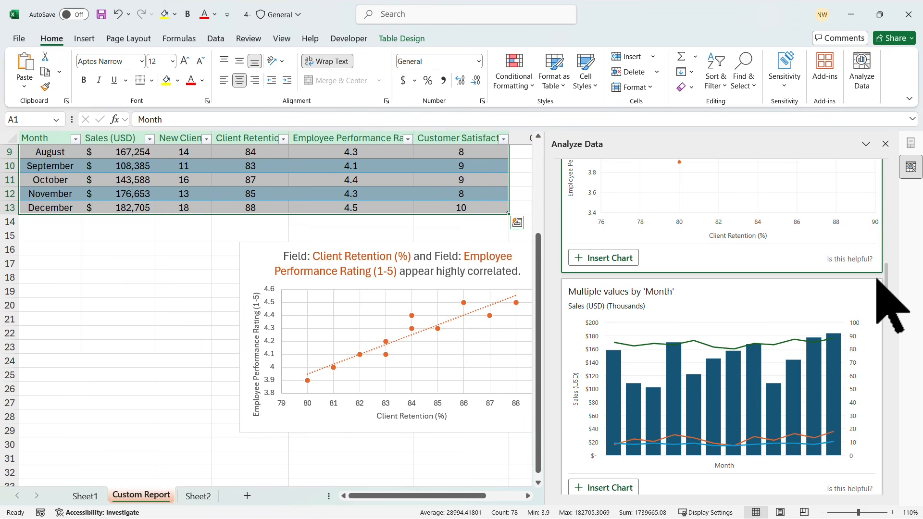
{"action": "scroll", "coordinate": [876, 281], "scroll_direction": "down", "scroll_amount": 3}
{"action": "scroll", "coordinate": [876, 281], "scroll_direction": "down", "scroll_amount": 3}
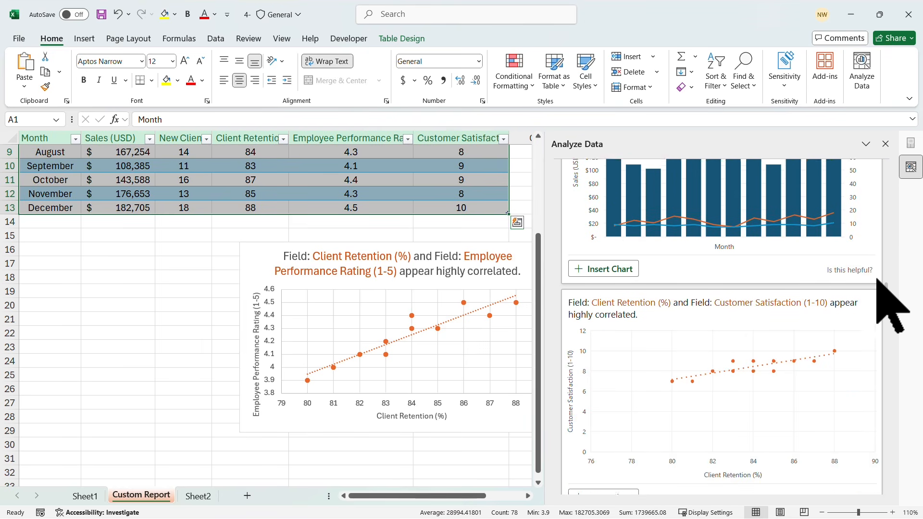
{"action": "scroll", "coordinate": [813, 336], "scroll_direction": "up", "scroll_amount": 1}
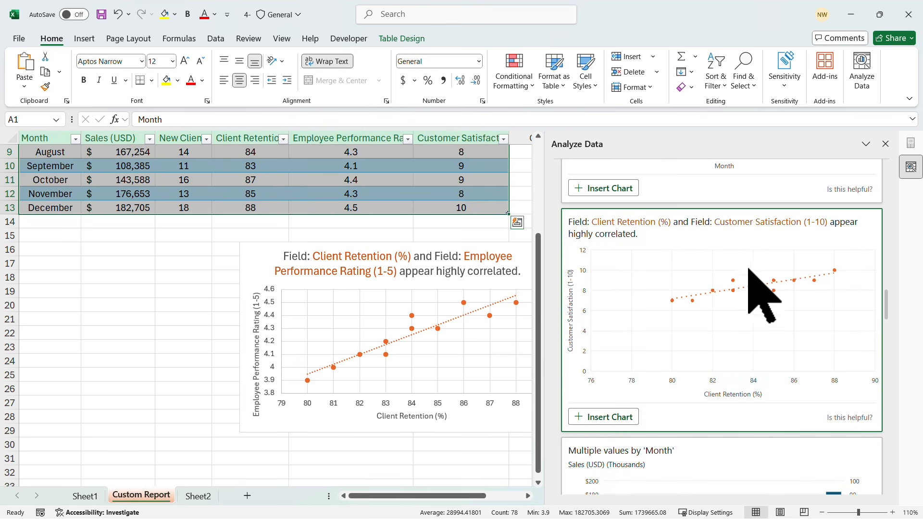
{"action": "scroll", "coordinate": [716, 337], "scroll_direction": "down", "scroll_amount": 2}
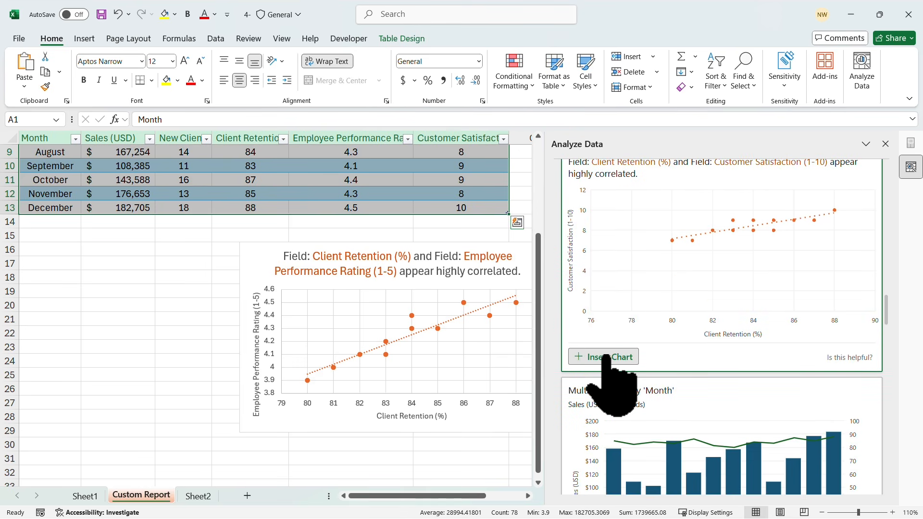
{"action": "left_click", "coordinate": [604, 358]}
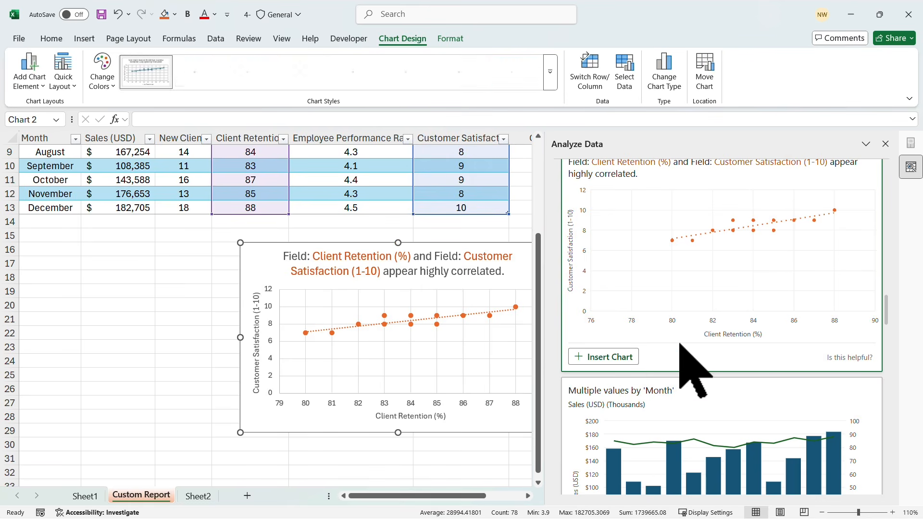
- Copy the Client Retention and Customer Satisfaction chart, paste it as a picture at cell D60 of Sheet1 and close the Analyze Data pane
{"action": "right_click", "coordinate": [281, 252]}
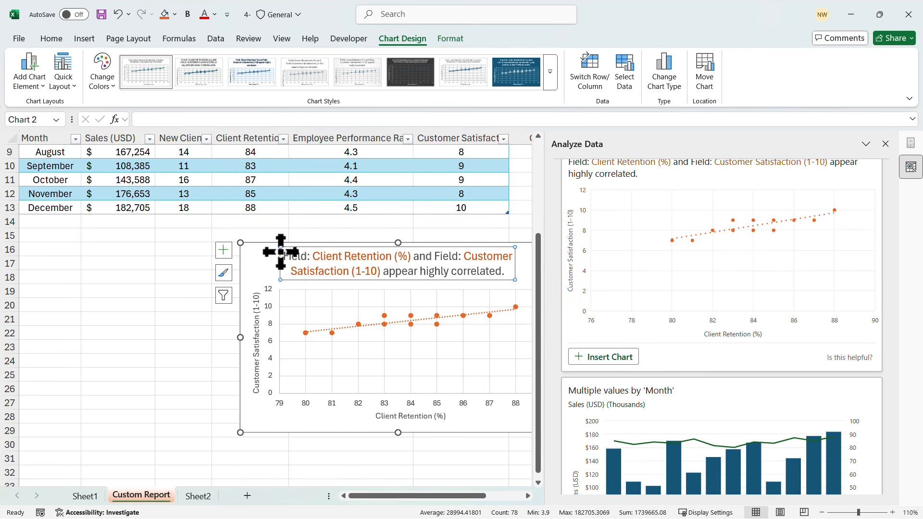
{"action": "right_click", "coordinate": [265, 248]}
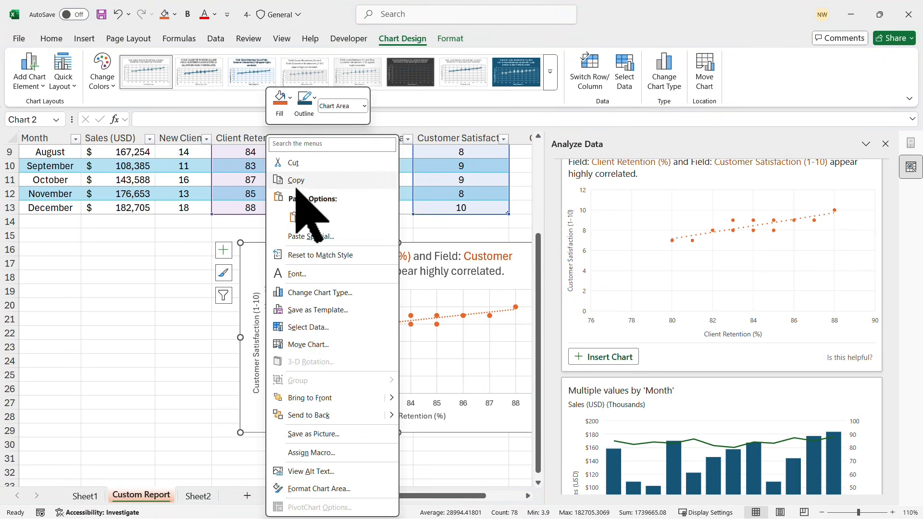
{"action": "left_click", "coordinate": [298, 181]}
{"action": "left_click", "coordinate": [84, 497]}
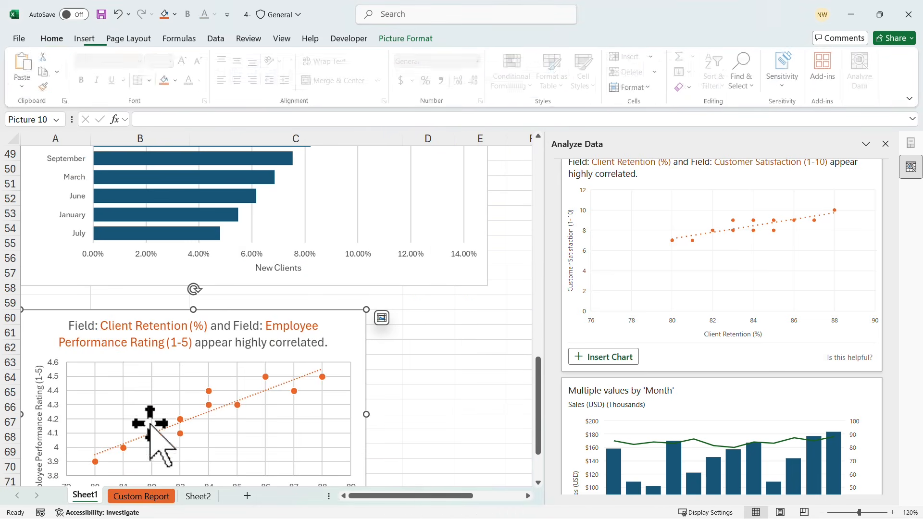
{"action": "right_click", "coordinate": [420, 317]}
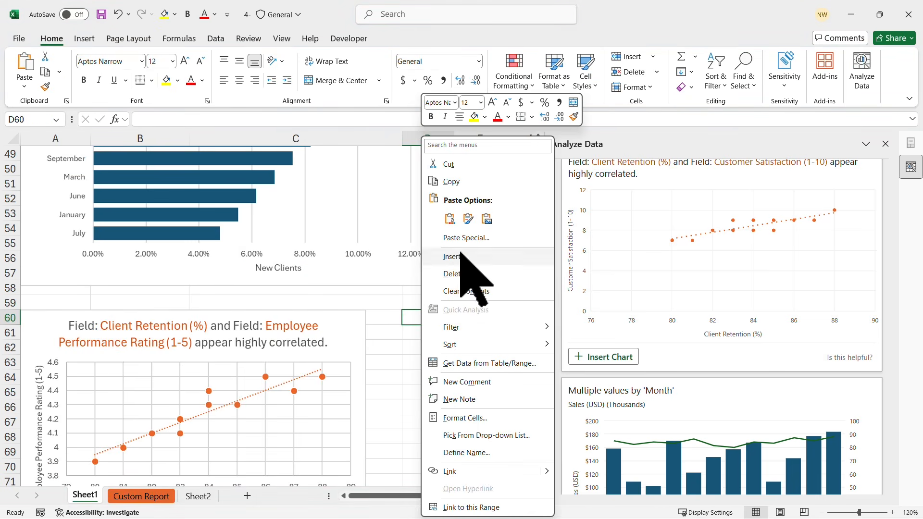
{"action": "left_click", "coordinate": [486, 219]}
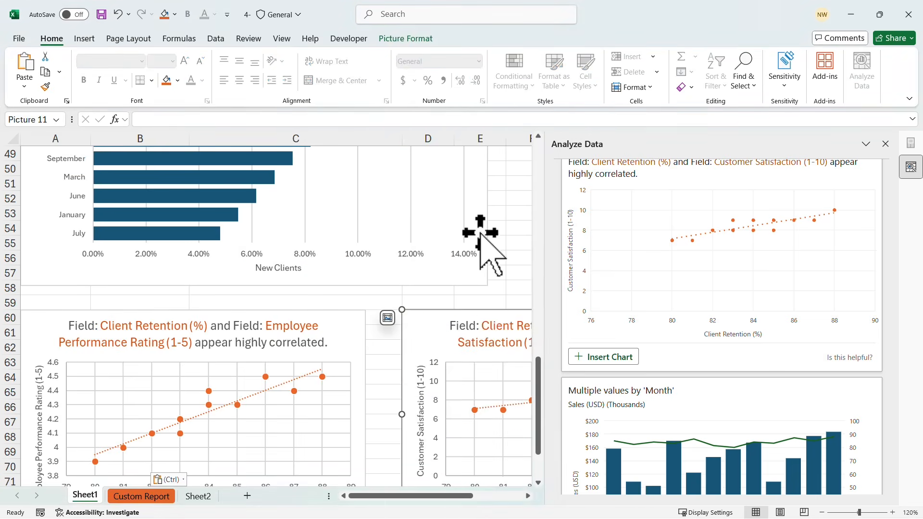
{"action": "left_click", "coordinate": [885, 144]}
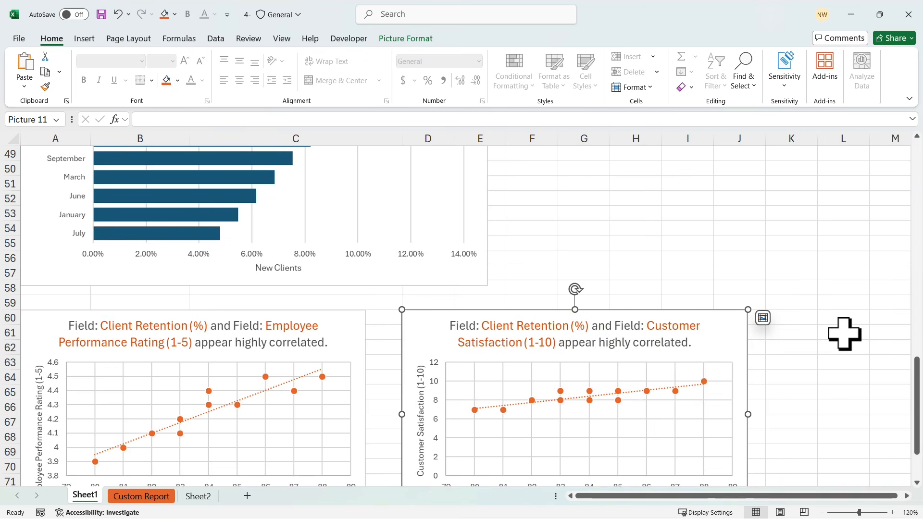
- Delete the Performance Impact on Sales pivot chart beside the PivotTable at the start of Sheet1
{"action": "scroll", "coordinate": [845, 334], "scroll_direction": "up", "scroll_amount": 16}
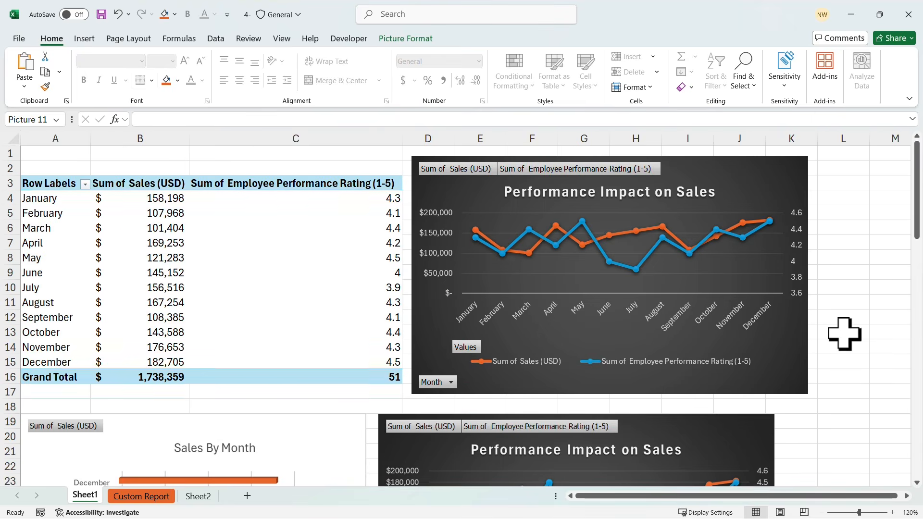
{"action": "left_click", "coordinate": [713, 169]}
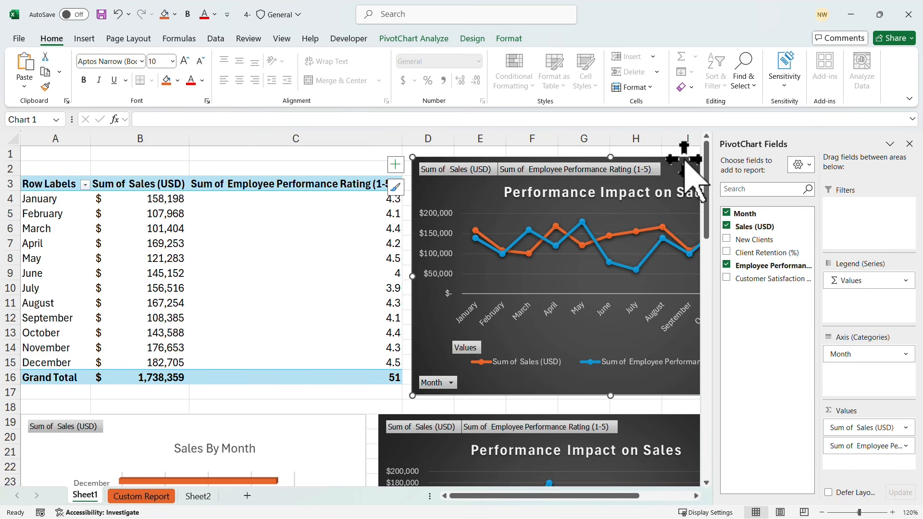
{"action": "key", "text": "Delete"}
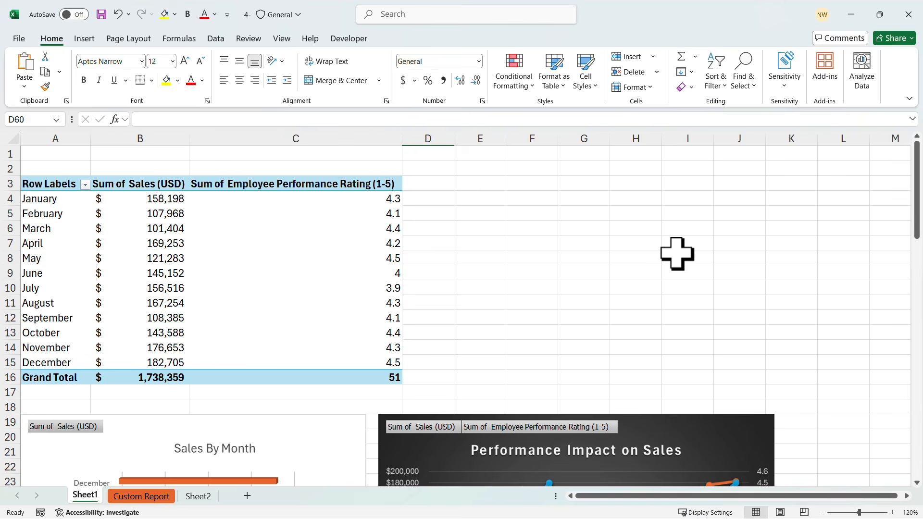
- Move the Client Retention and Customer Satisfaction picture up beside the Percentage of New Clients by Month chart, with its upper edge at row 38
{"action": "scroll", "coordinate": [677, 254], "scroll_direction": "down", "scroll_amount": 1}
{"action": "scroll", "coordinate": [677, 253], "scroll_direction": "up", "scroll_amount": 1}
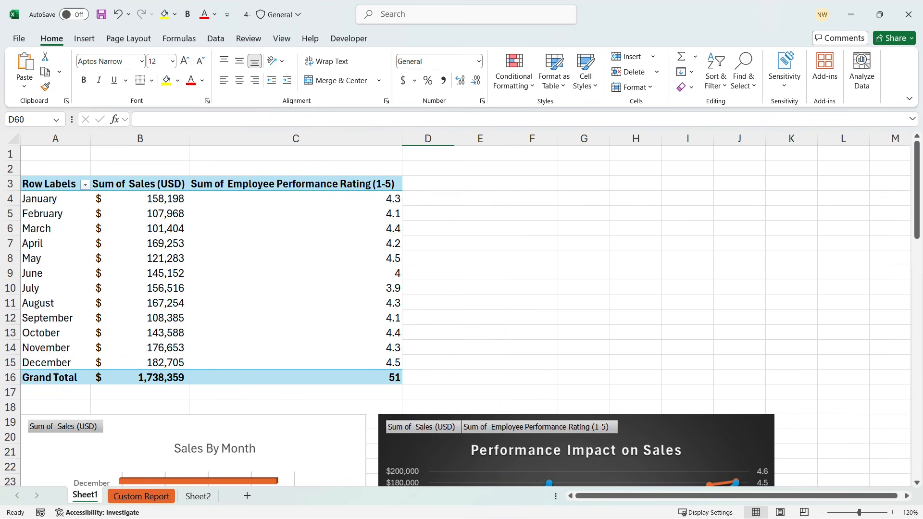
{"action": "scroll", "coordinate": [659, 299], "scroll_direction": "down", "scroll_amount": 4}
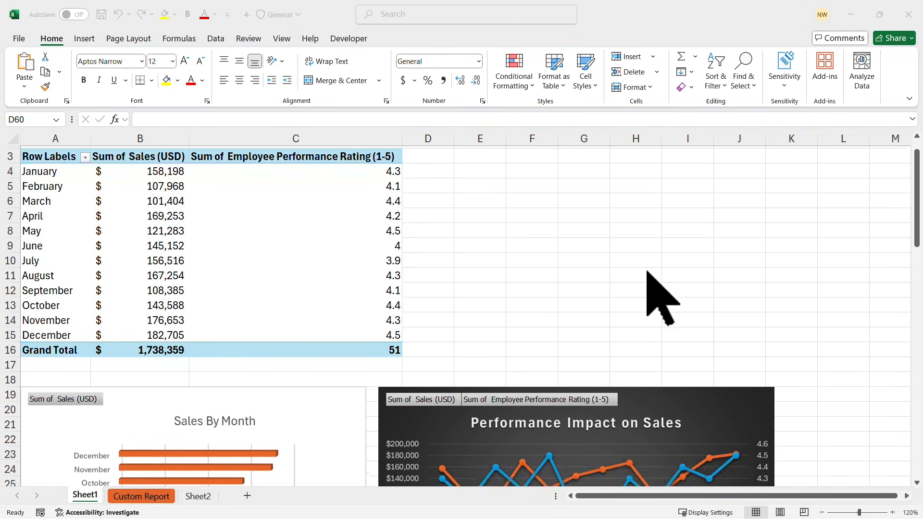
{"action": "scroll", "coordinate": [647, 272], "scroll_direction": "down", "scroll_amount": 11}
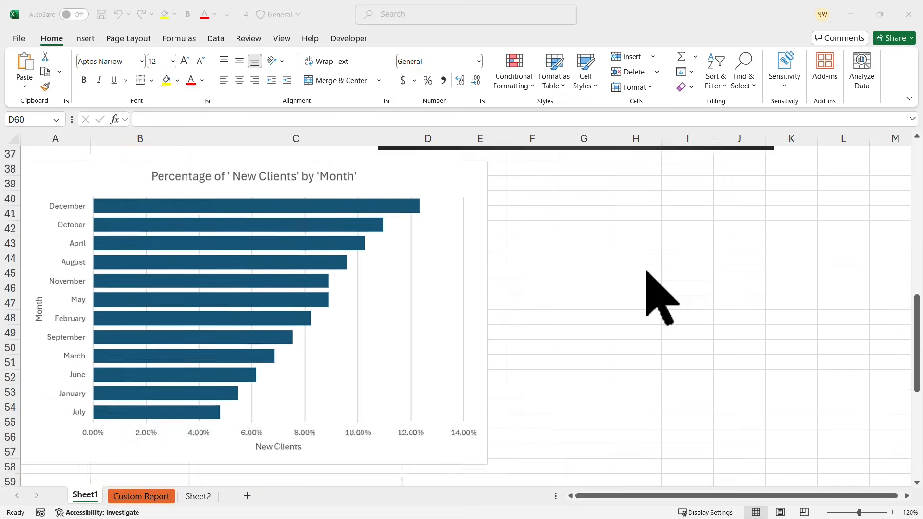
{"action": "left_click_drag", "start_coordinate": [601, 373], "coordinate": [694, 189]}
{"action": "scroll", "coordinate": [793, 366], "scroll_direction": "up", "scroll_amount": 4}
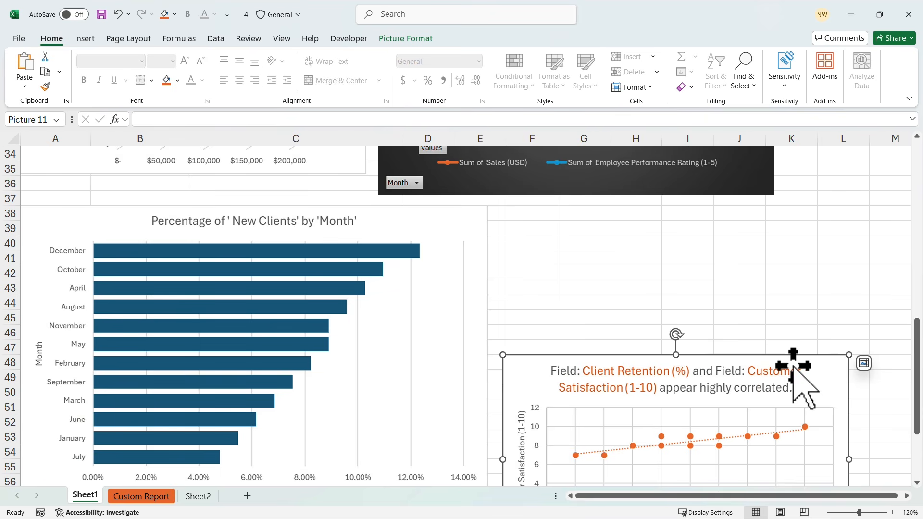
{"action": "left_click_drag", "start_coordinate": [728, 359], "coordinate": [730, 208]}
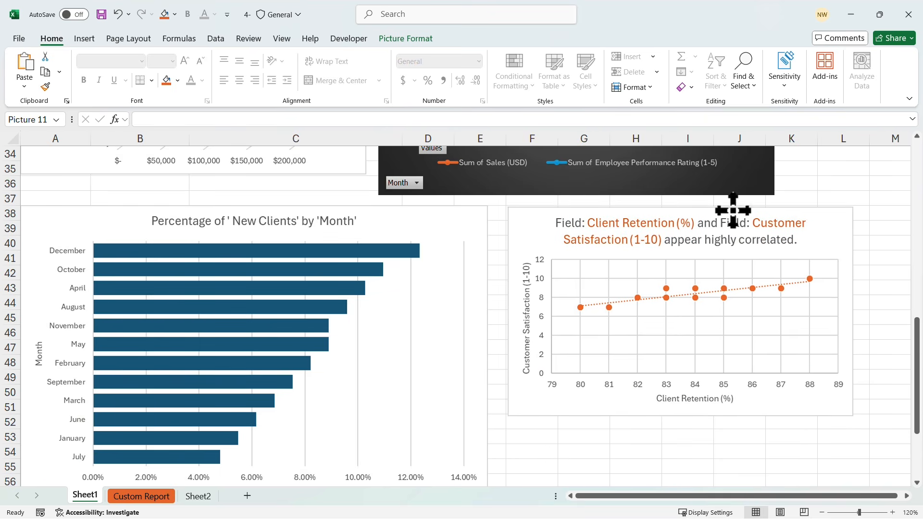
- Filter the PivotTable's row labels to show only January, February and March
{"action": "scroll", "coordinate": [480, 276], "scroll_direction": "up", "scroll_amount": 11}
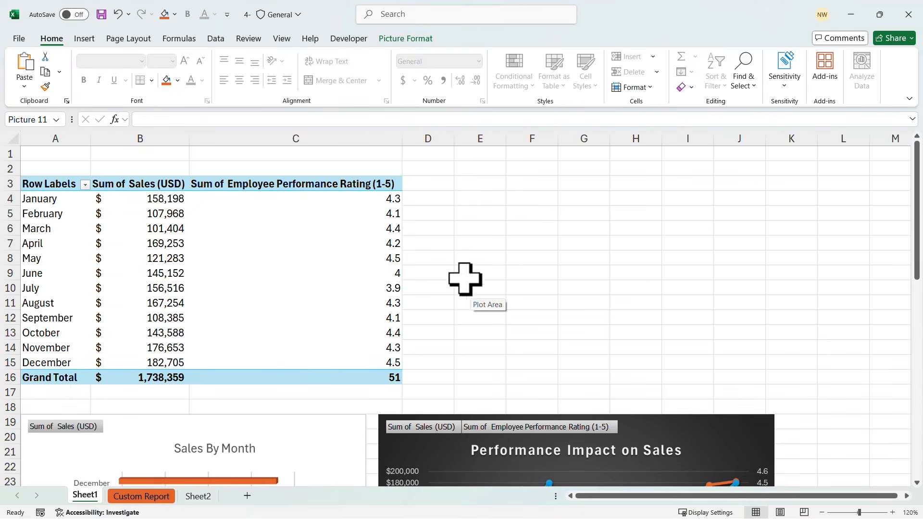
{"action": "left_click", "coordinate": [220, 210]}
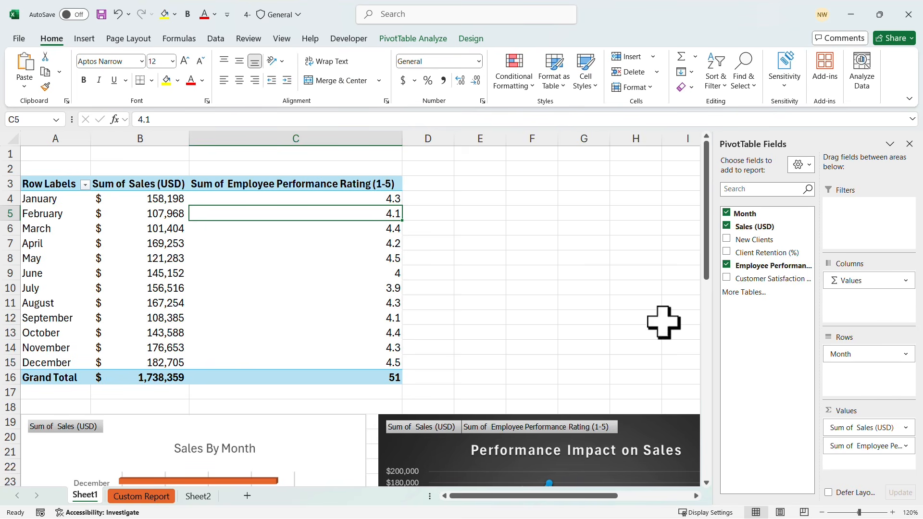
{"action": "left_click", "coordinate": [86, 184]}
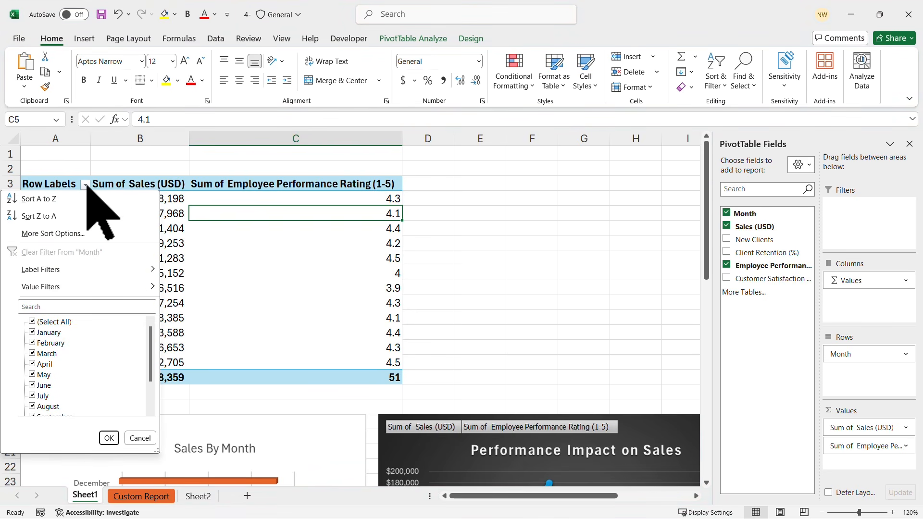
{"action": "left_click", "coordinate": [32, 321]}
{"action": "left_click", "coordinate": [32, 332]}
{"action": "left_click", "coordinate": [32, 342]}
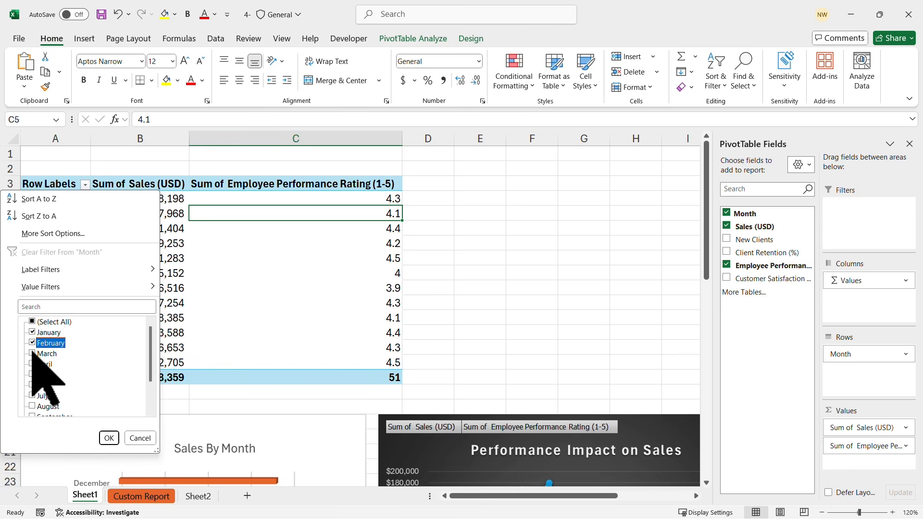
{"action": "left_click", "coordinate": [32, 354]}
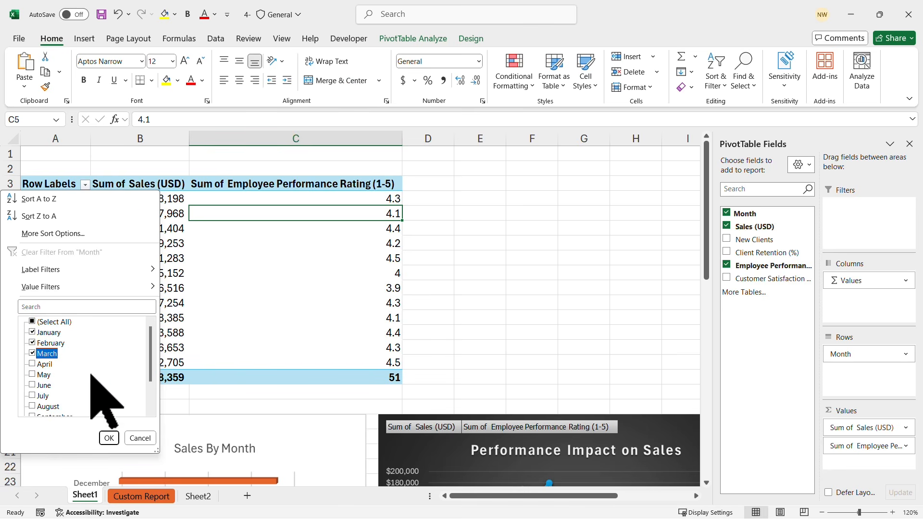
{"action": "left_click", "coordinate": [108, 438]}
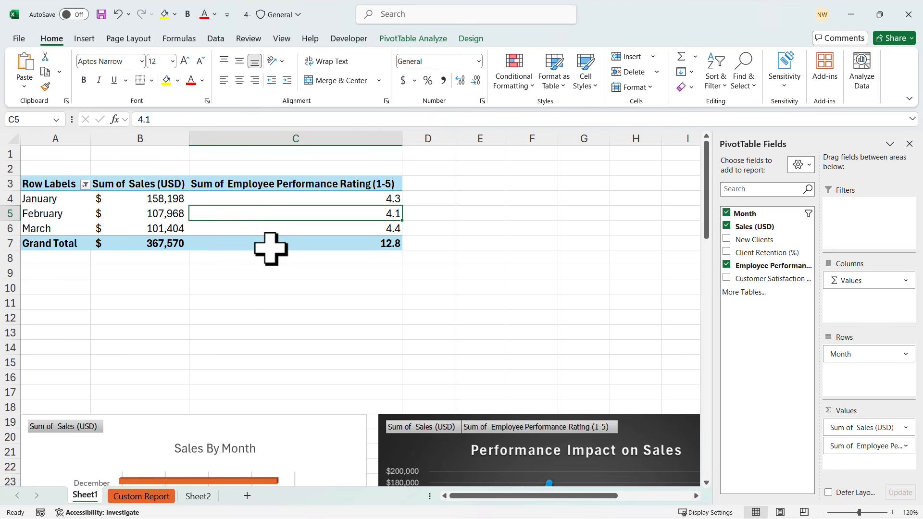
{"action": "mouse_move", "coordinate": [270, 248]}
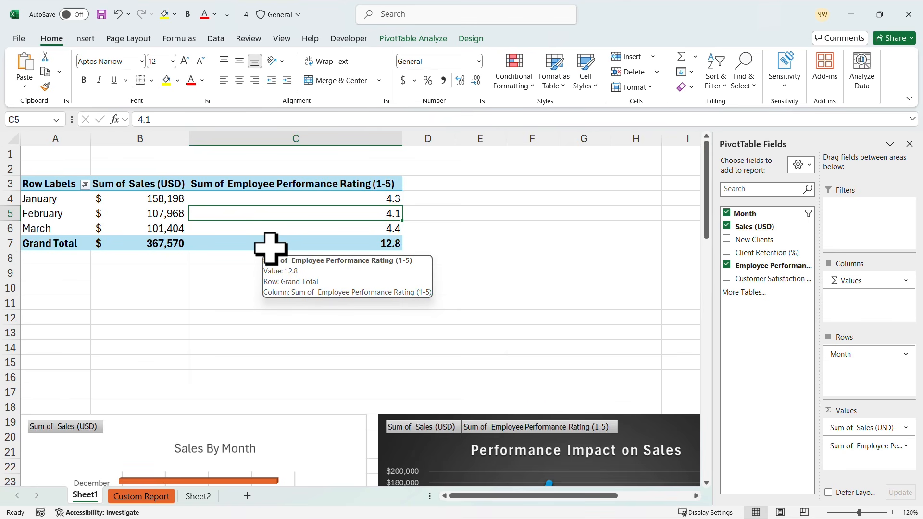
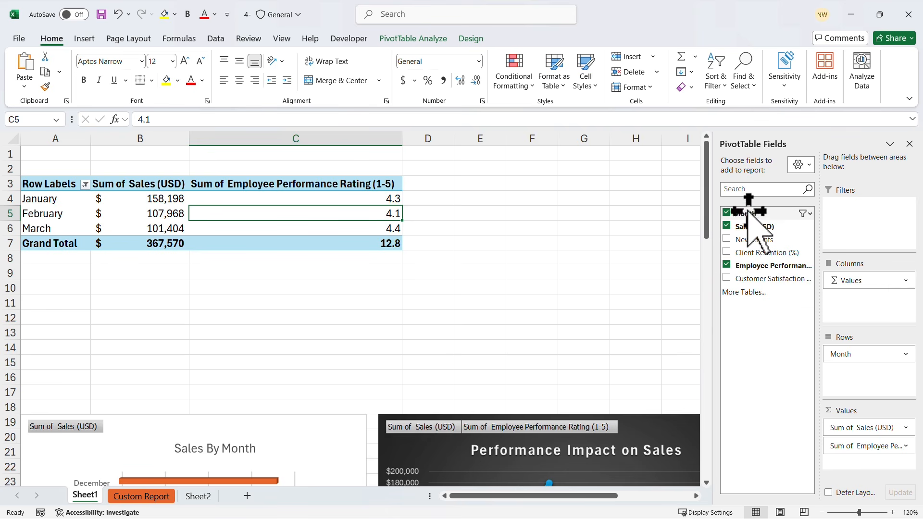
- Make Month a report filter of the PivotTable instead of a row field and filter it to March only
{"action": "left_click_drag", "start_coordinate": [746, 213], "coordinate": [860, 226]}
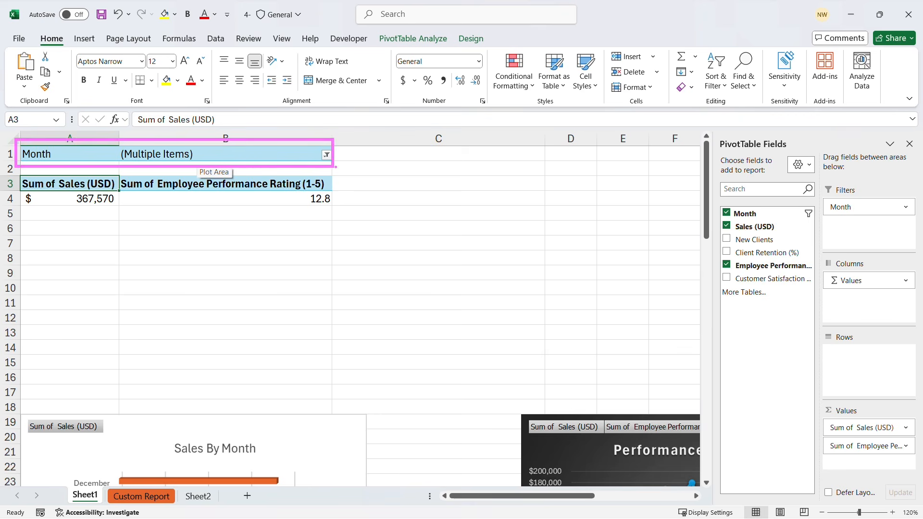
{"action": "left_click", "coordinate": [326, 155]}
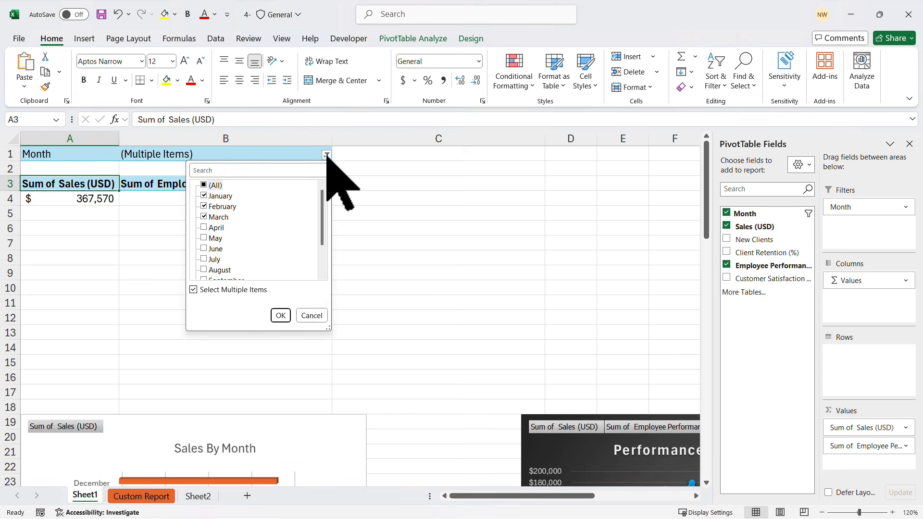
{"action": "left_click", "coordinate": [204, 216]}
{"action": "left_click", "coordinate": [204, 195]}
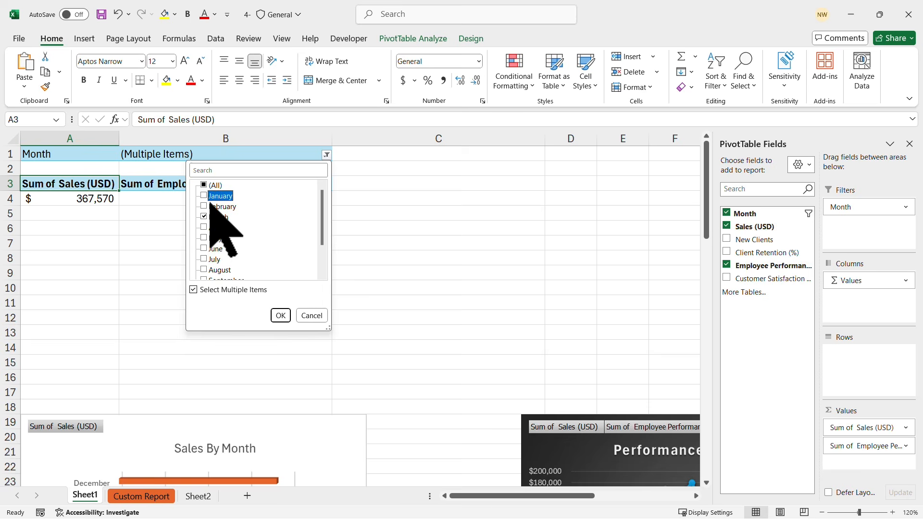
{"action": "left_click", "coordinate": [280, 315]}
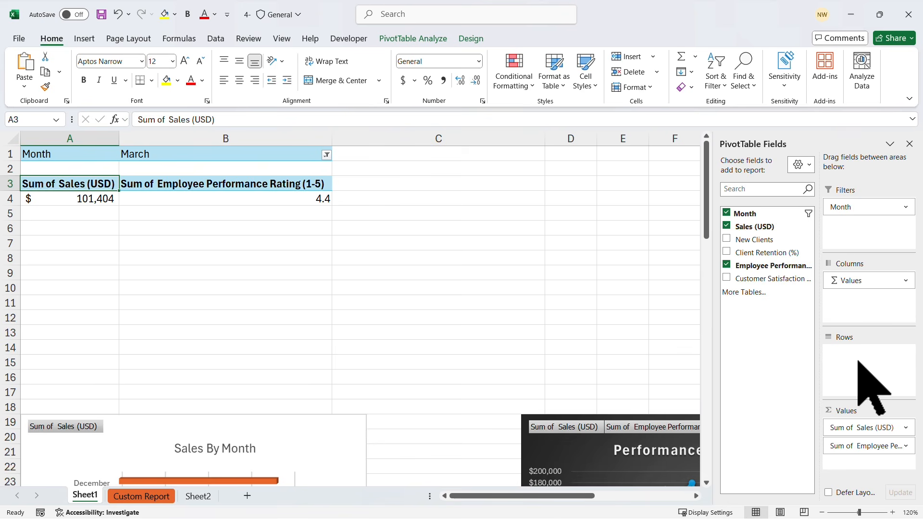
- Reset the Month filter to all months and move the Month field back to the PivotTable's rows
{"action": "left_click", "coordinate": [810, 214]}
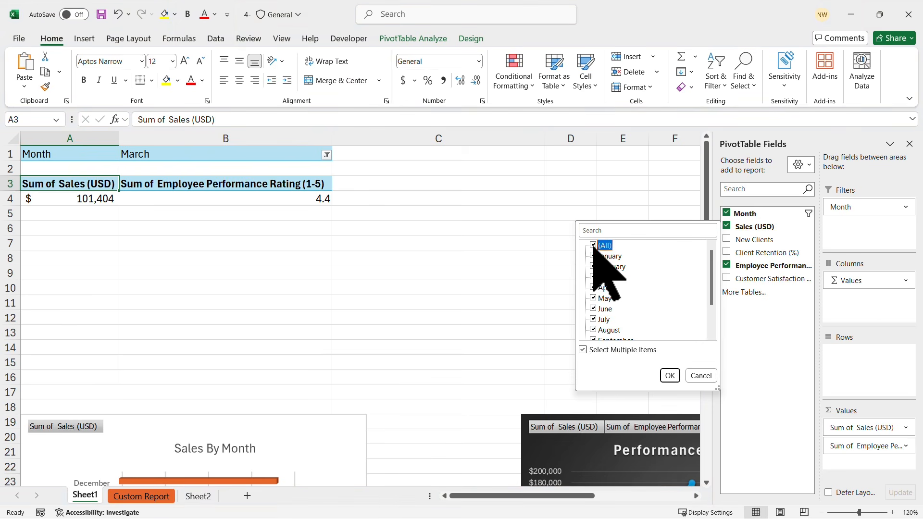
{"action": "left_click", "coordinate": [670, 375]}
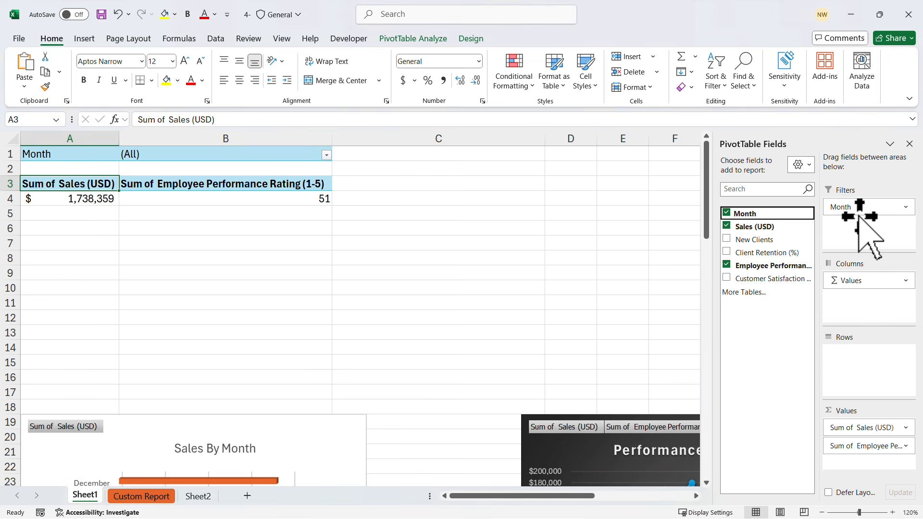
{"action": "left_click_drag", "start_coordinate": [861, 207], "coordinate": [848, 355]}
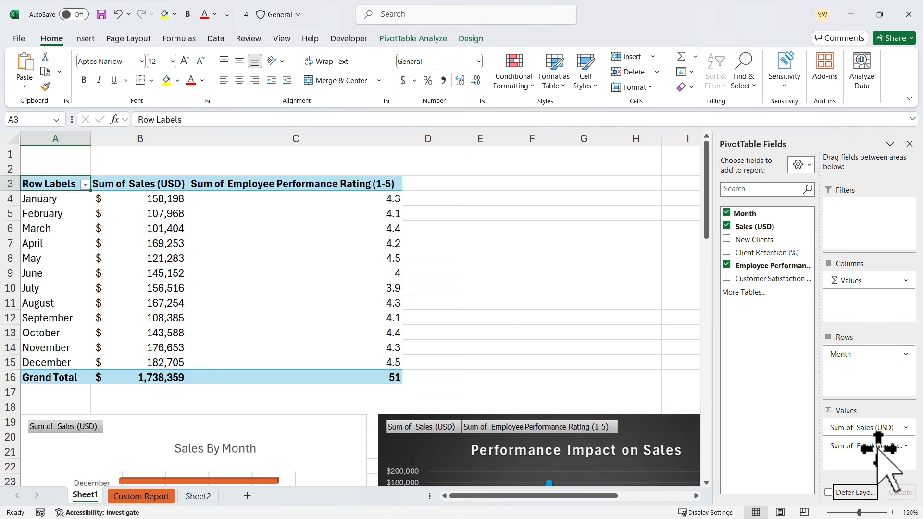
- Remove Employee Performance Rating (1-5) from the PivotTable's values and insert a slicer for the Month field
{"action": "left_click_drag", "start_coordinate": [896, 444], "coordinate": [789, 329]}
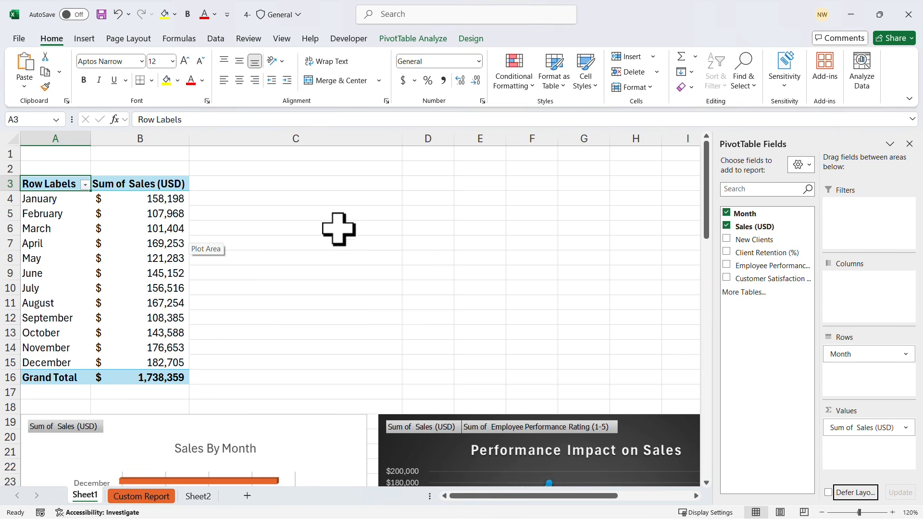
{"action": "left_click", "coordinate": [141, 219]}
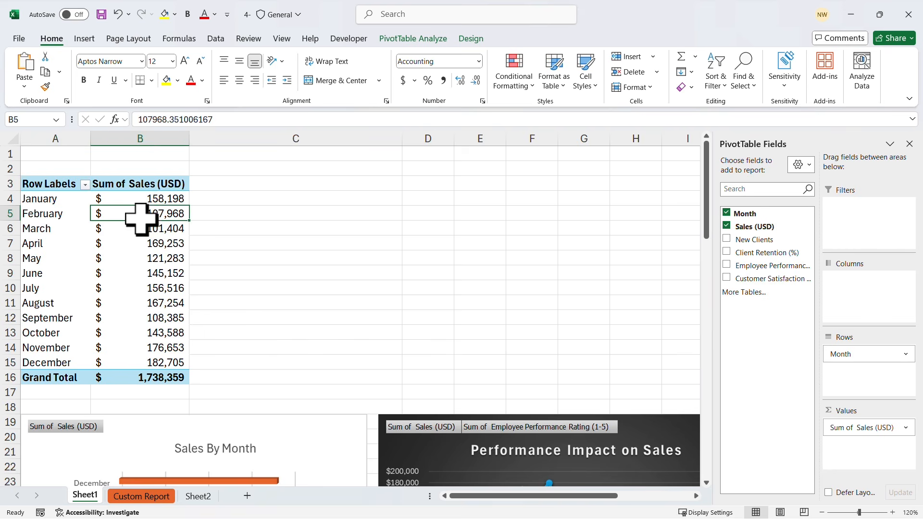
{"action": "left_click", "coordinate": [421, 40]}
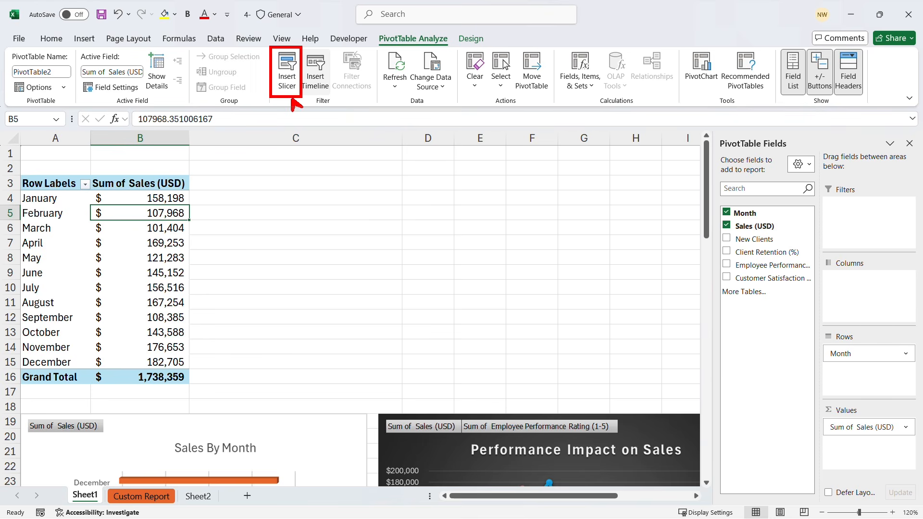
{"action": "left_click_drag", "start_coordinate": [443, 189], "coordinate": [536, 275]}
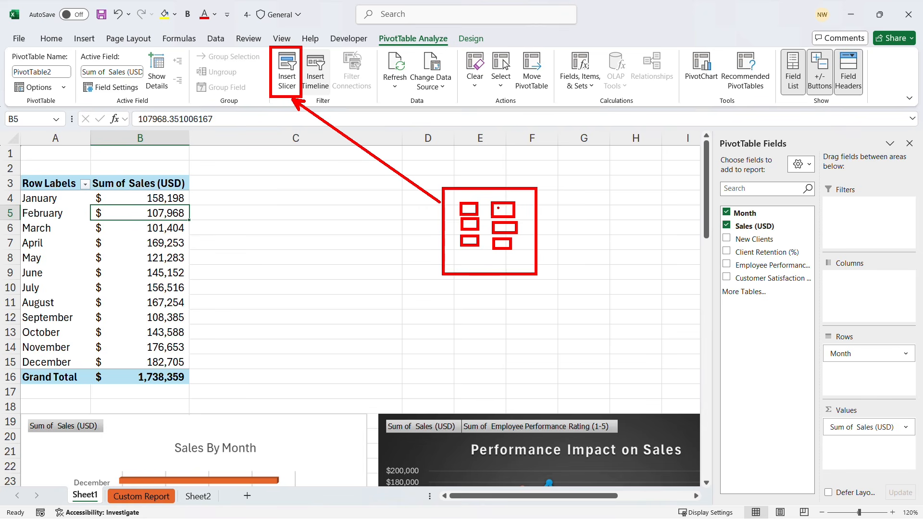
{"action": "left_click", "coordinate": [287, 72]}
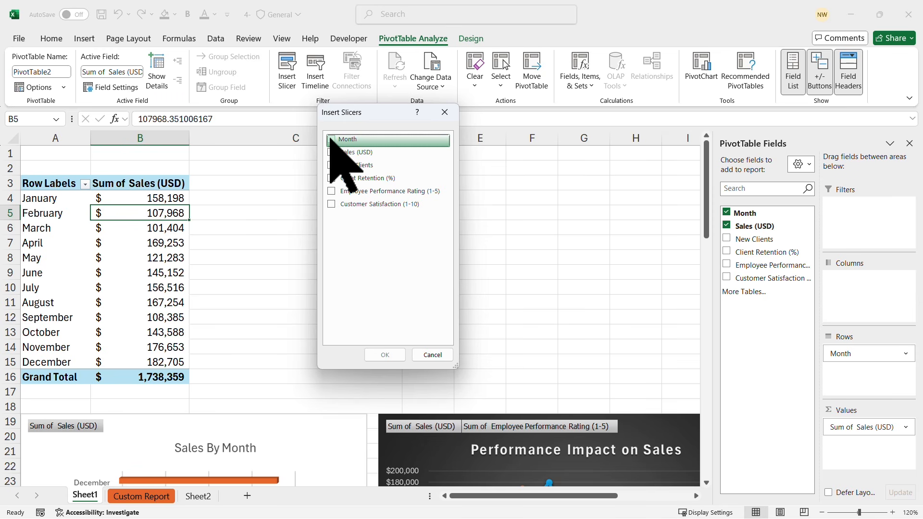
{"action": "left_click", "coordinate": [331, 139]}
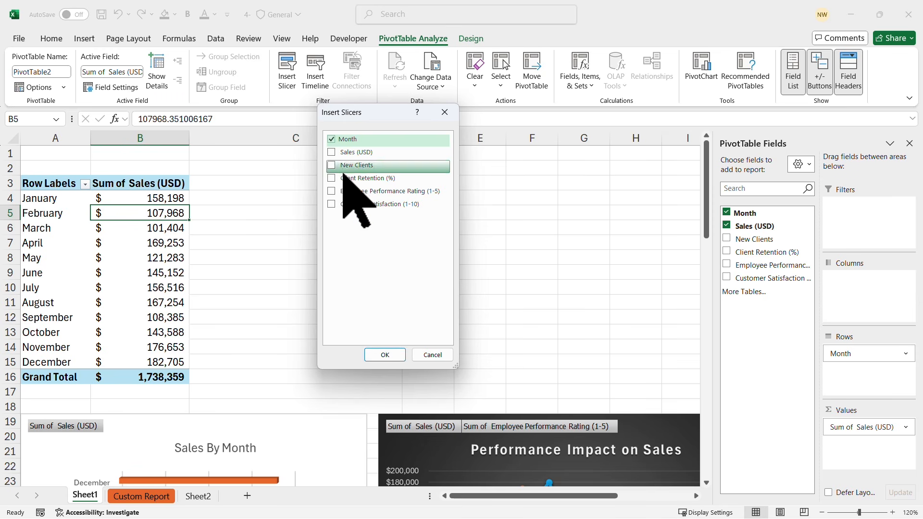
{"action": "left_click", "coordinate": [386, 354]}
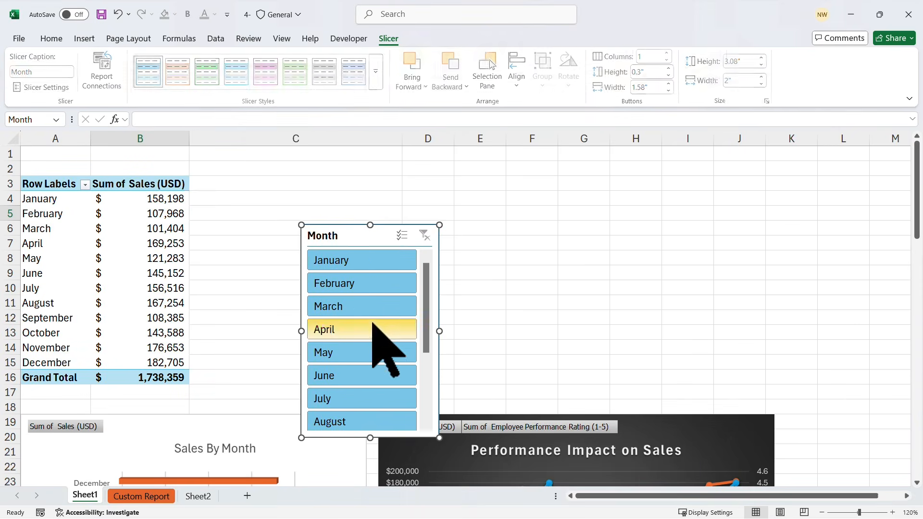
- Move the Month slicer up beside the PivotTable and use it to show only March
{"action": "left_click_drag", "start_coordinate": [383, 226], "coordinate": [355, 169]}
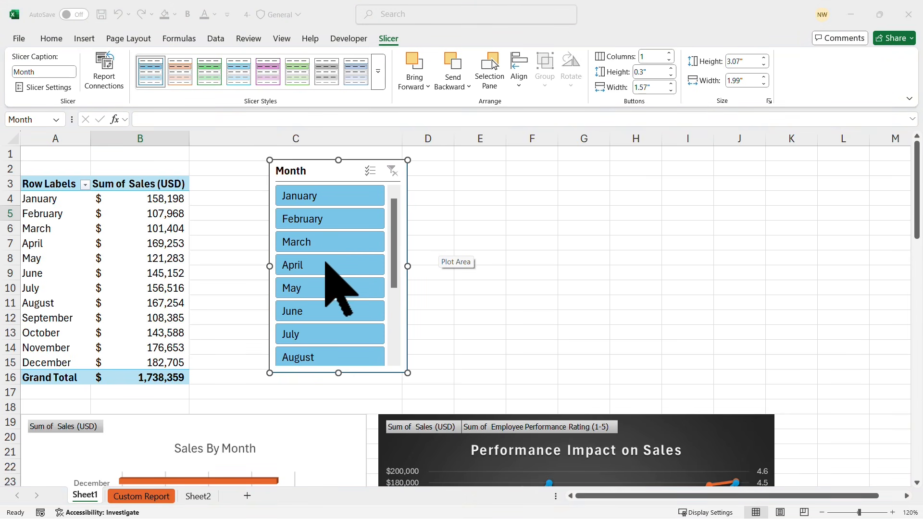
{"action": "left_click", "coordinate": [323, 243]}
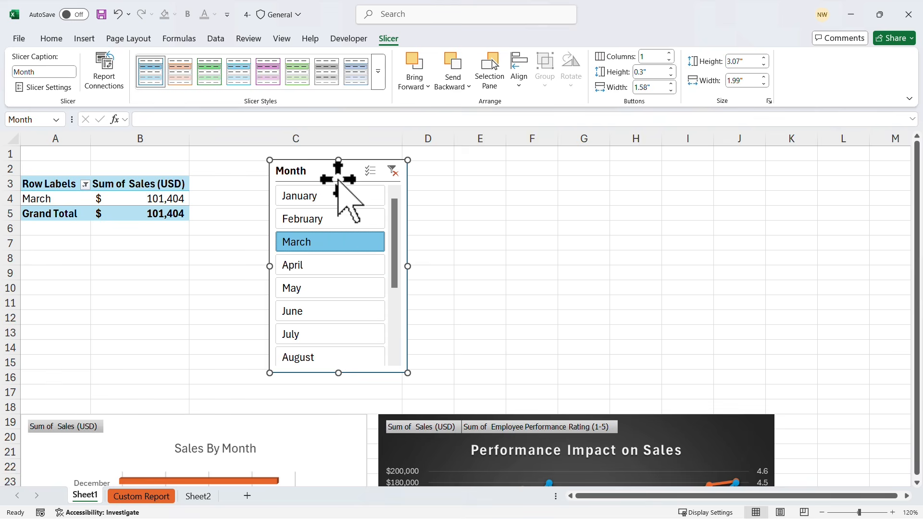
{"action": "left_click_drag", "start_coordinate": [339, 172], "coordinate": [341, 165]}
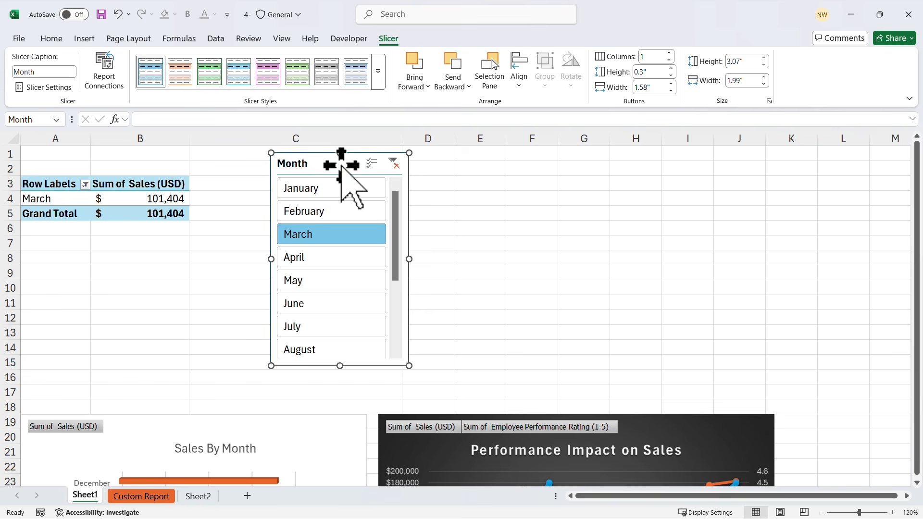
- Arrange the Month slicer in 3 columns, resize it to about 1.85" high by 3.33" wide and move it farther from the PivotTable
{"action": "left_click", "coordinate": [669, 53]}
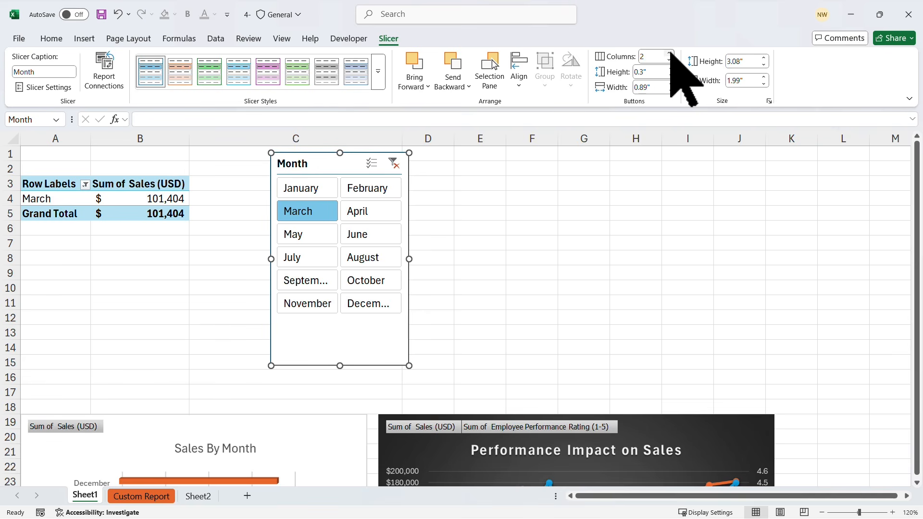
{"action": "left_click", "coordinate": [668, 53]}
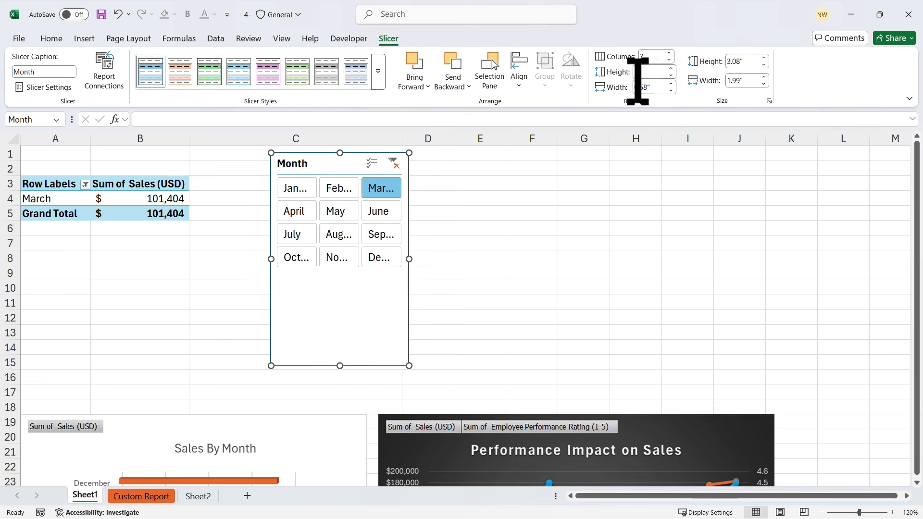
{"action": "left_click_drag", "start_coordinate": [340, 365], "coordinate": [347, 281]}
{"action": "left_click_drag", "start_coordinate": [409, 217], "coordinate": [501, 217]}
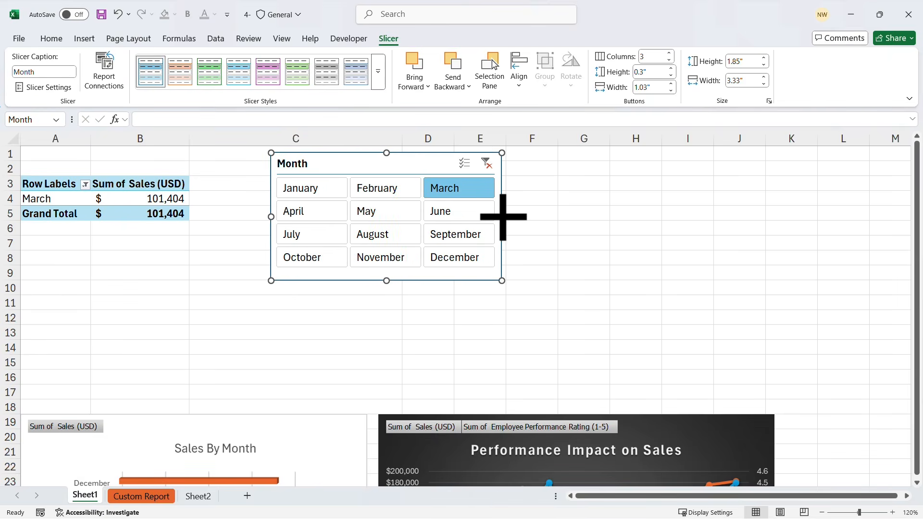
{"action": "left_click_drag", "start_coordinate": [381, 160], "coordinate": [467, 175]}
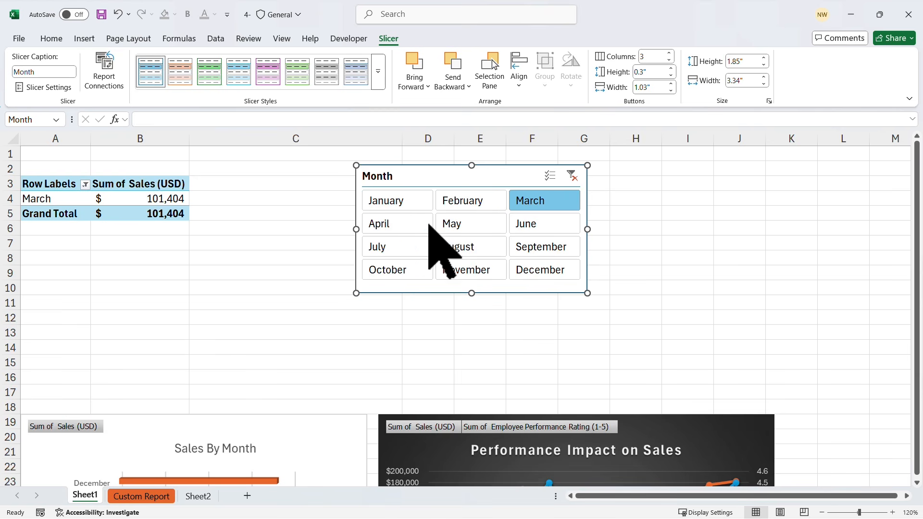
- Filter the PivotTable with the Month slicer to show April, May and June
{"action": "left_click", "coordinate": [399, 223]}
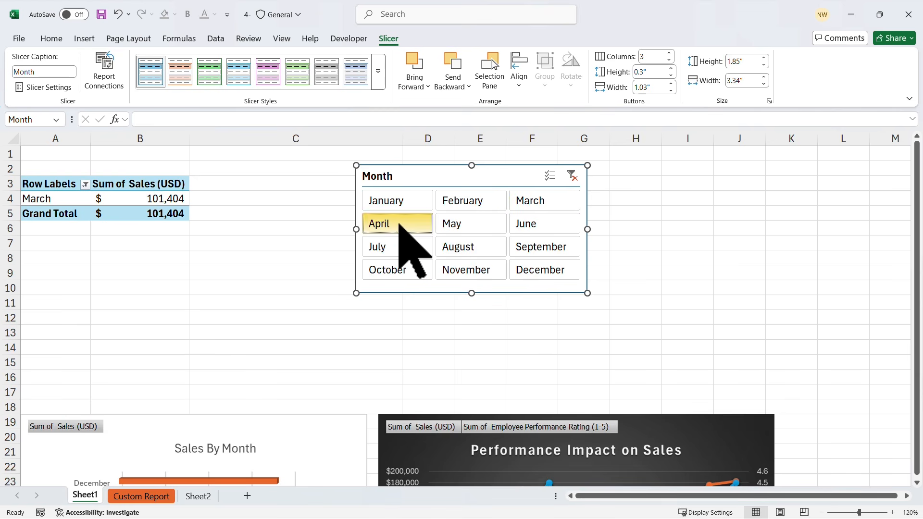
{"action": "left_click", "coordinate": [466, 224], "text": "ctrl"}
{"action": "left_click", "coordinate": [527, 224], "text": "ctrl"}
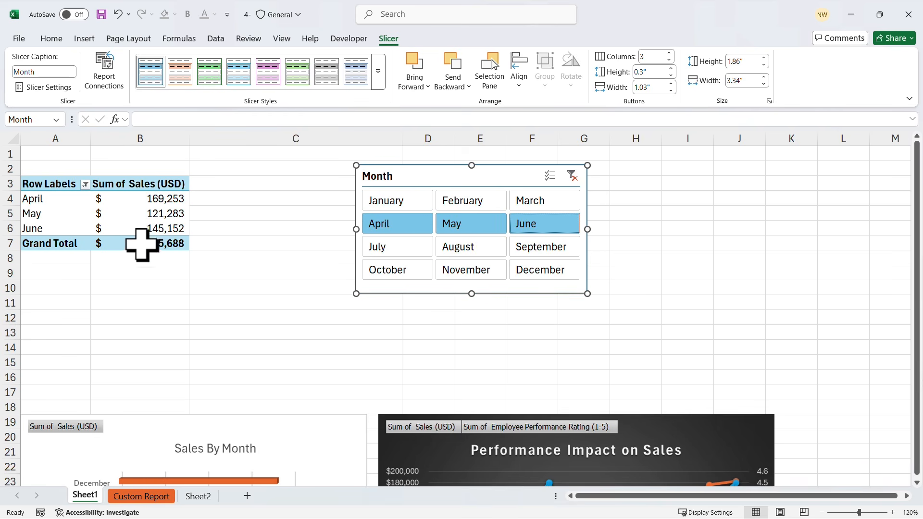
{"action": "mouse_move", "coordinate": [162, 247]}
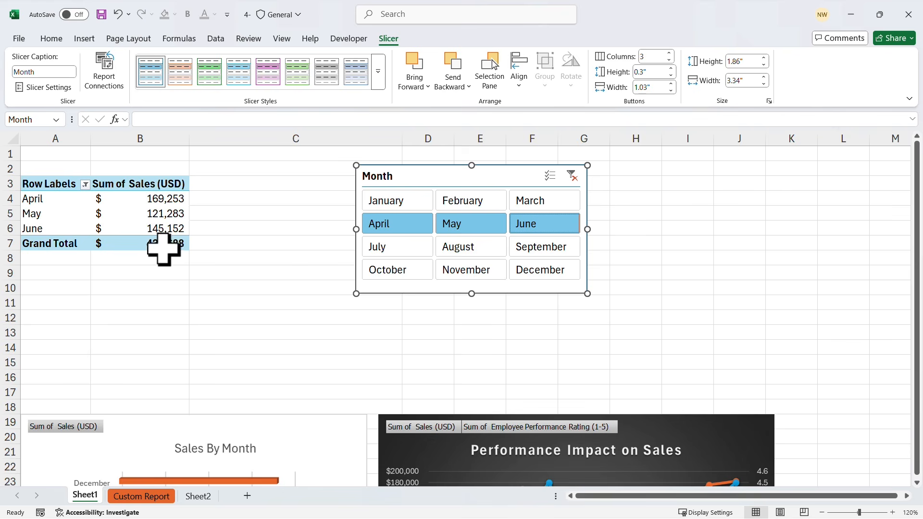
- Switch the Month slicer's selection to July, August and September
{"action": "left_click", "coordinate": [414, 250]}
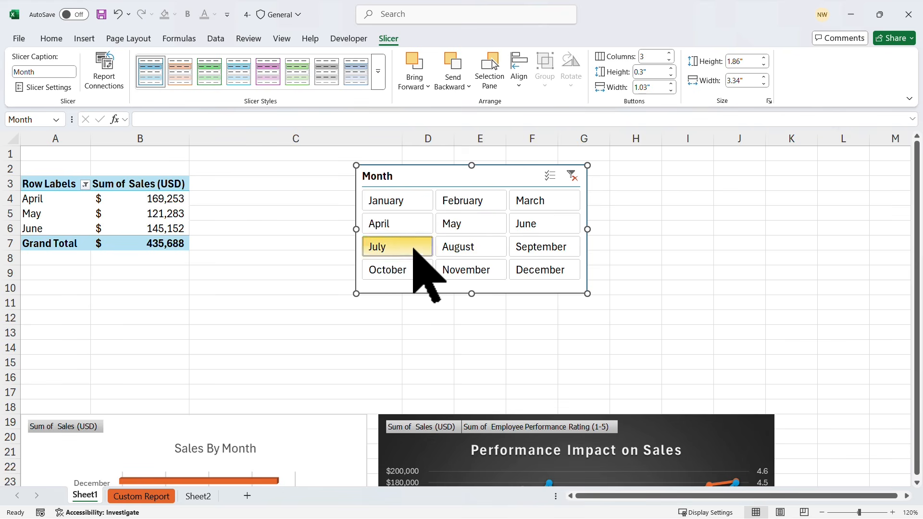
{"action": "left_click", "coordinate": [461, 252], "text": "ctrl"}
{"action": "left_click", "coordinate": [537, 249], "text": "ctrl"}
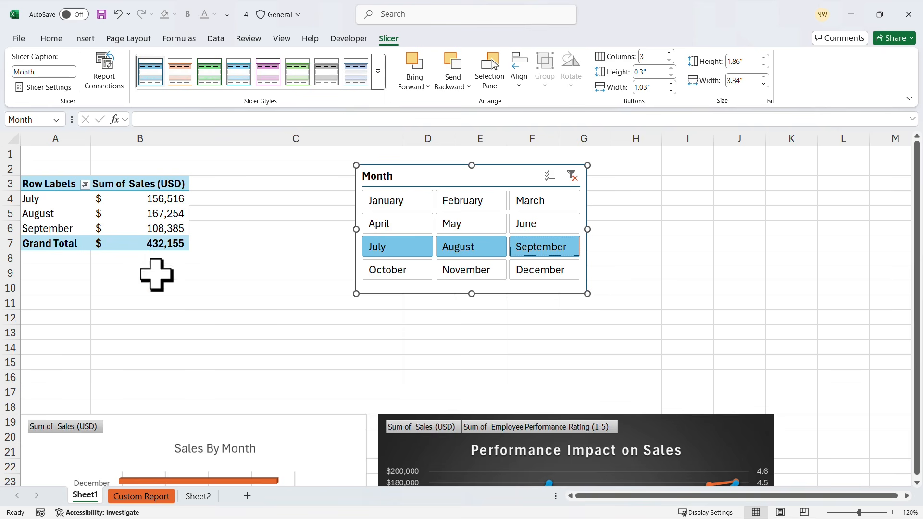
- Add October, November and December to the Month slicer's selection and deselect July, August and September
{"action": "left_click", "coordinate": [421, 272], "text": "ctrl"}
{"action": "left_click", "coordinate": [465, 272], "text": "ctrl"}
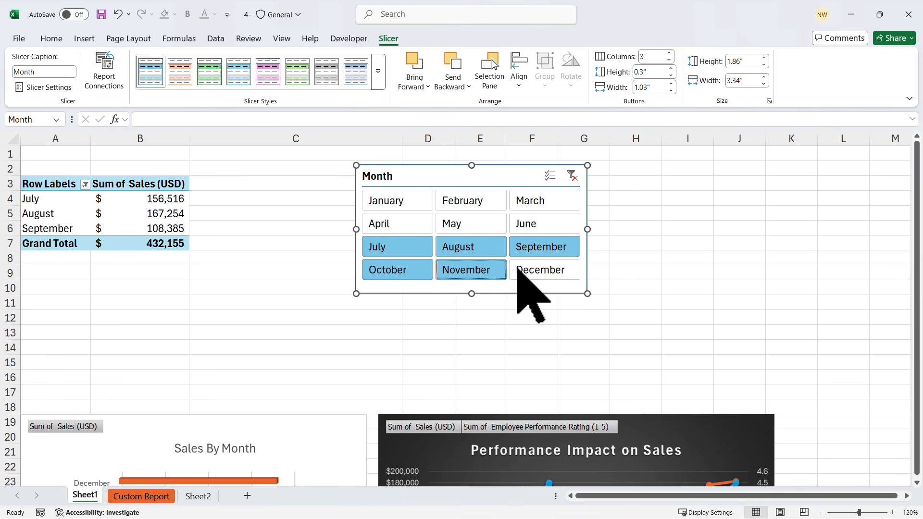
{"action": "left_click", "coordinate": [517, 268], "text": "ctrl"}
{"action": "left_click", "coordinate": [411, 248], "text": "ctrl"}
{"action": "left_click", "coordinate": [449, 244], "text": "ctrl"}
{"action": "left_click", "coordinate": [539, 247], "text": "ctrl"}
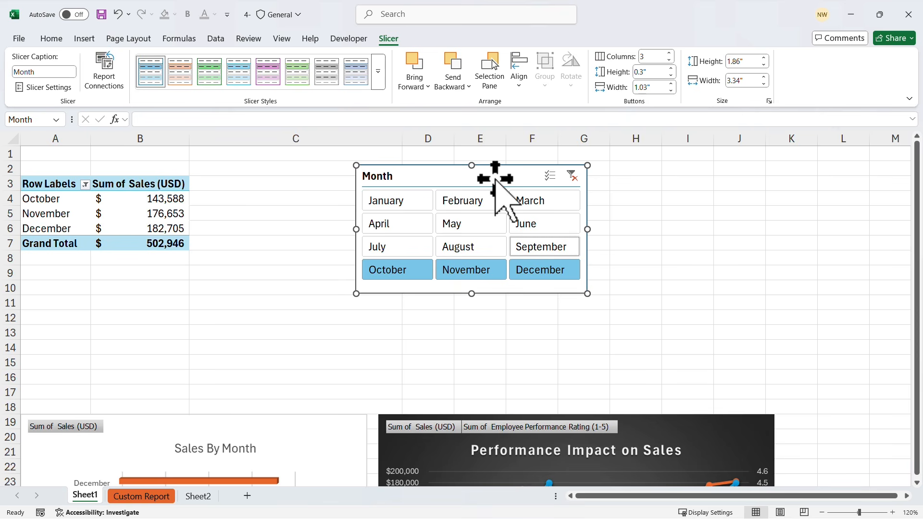
- Move the Month slicer over to columns D through G and apply the light purple slicer style
{"action": "left_click_drag", "start_coordinate": [495, 178], "coordinate": [542, 191]}
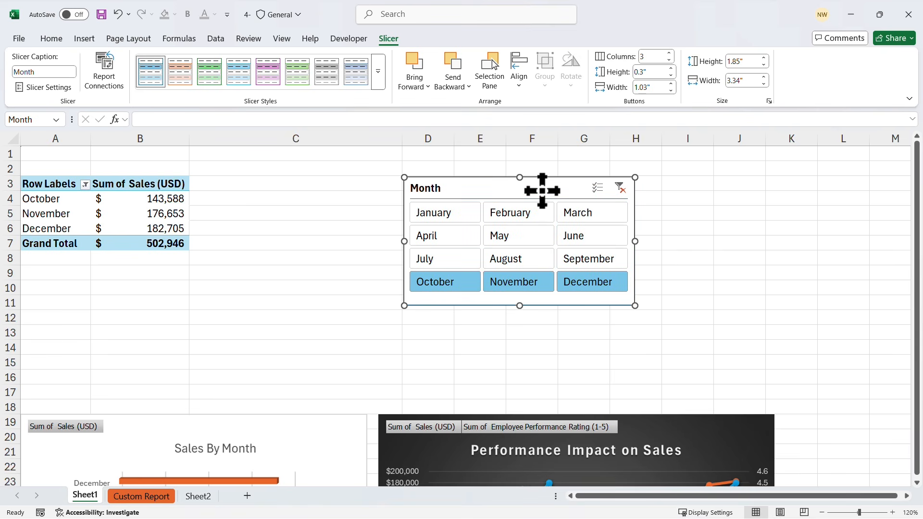
{"action": "left_click", "coordinate": [272, 76]}
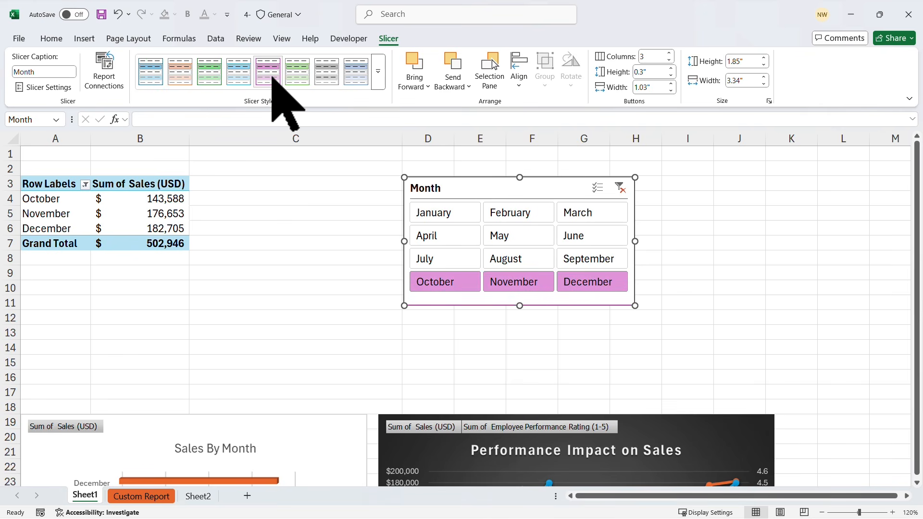
- Turn on multi-select in the Month slicer and add January, May and September to its selection
{"action": "left_click", "coordinate": [600, 189]}
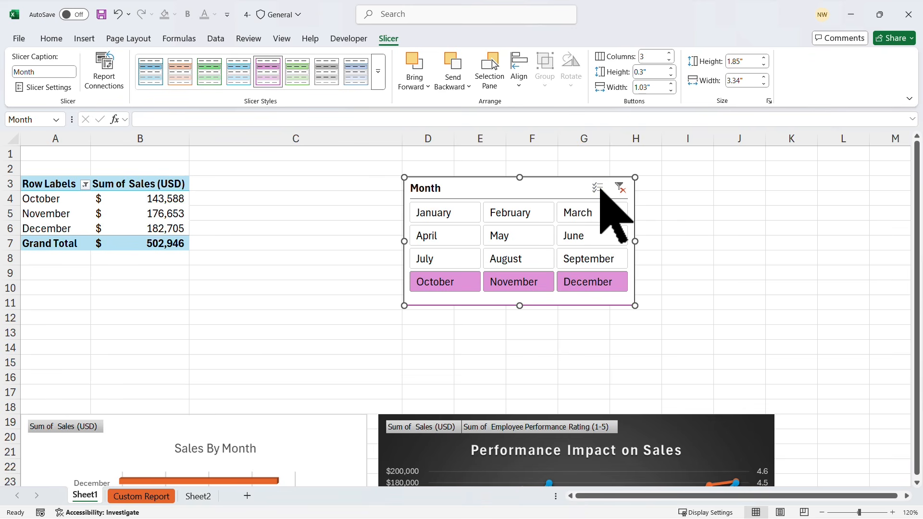
{"action": "left_click", "coordinate": [454, 213]}
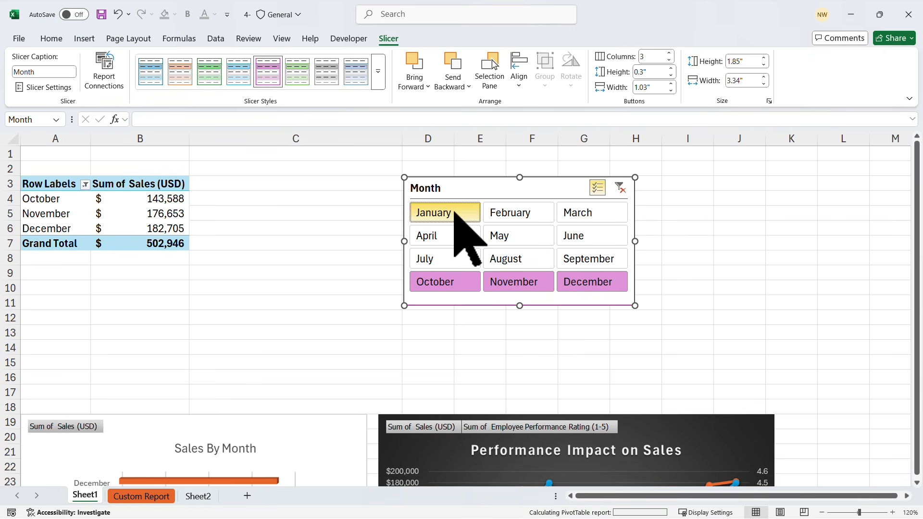
{"action": "left_click", "coordinate": [528, 234]}
{"action": "left_click", "coordinate": [597, 256]}
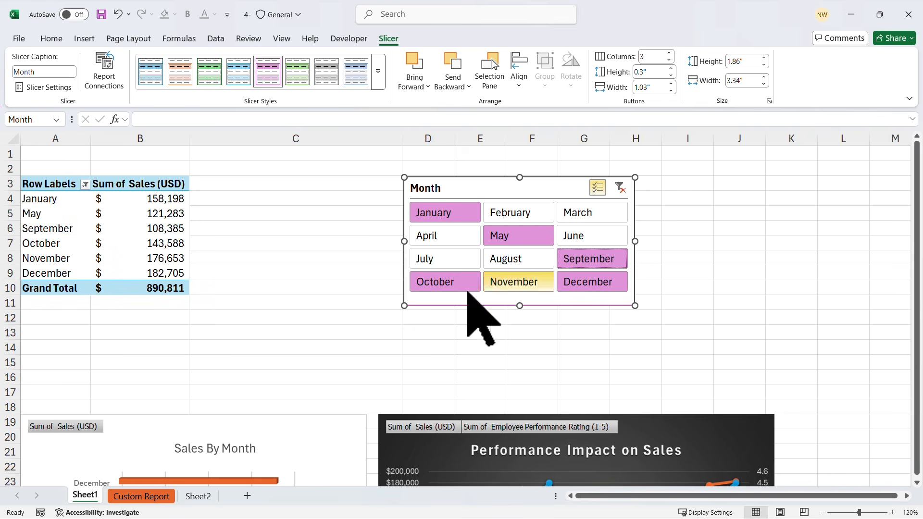
- Clear the Month slicer's filter and move the slicer directly beside the PivotTable, starting at column C
{"action": "left_click", "coordinate": [620, 189]}
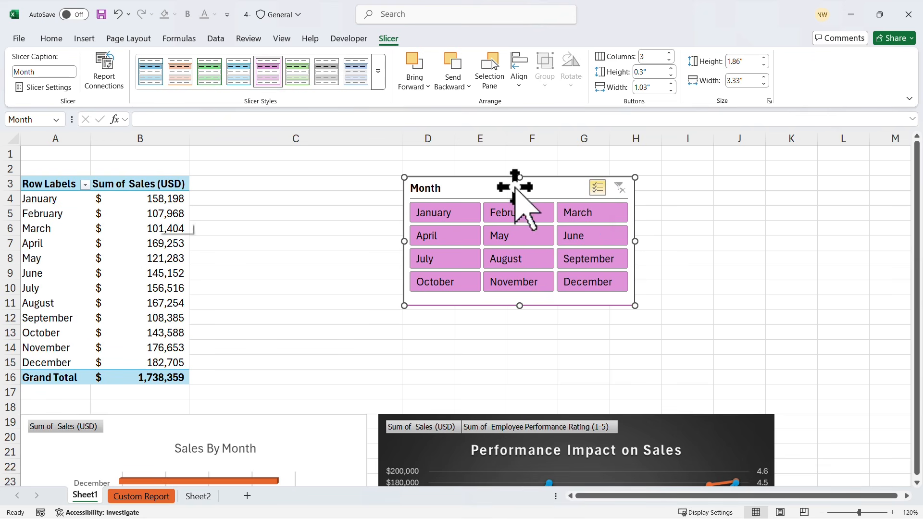
{"action": "left_click_drag", "start_coordinate": [506, 186], "coordinate": [305, 187]}
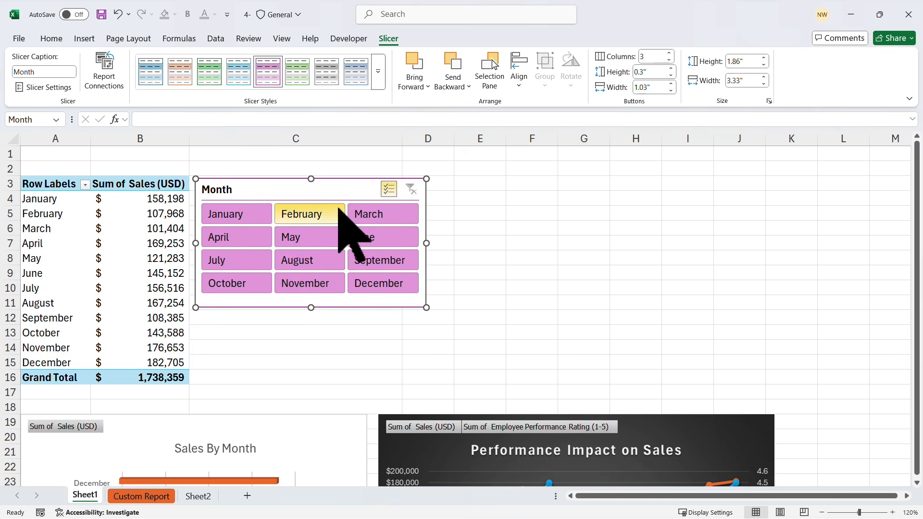
- Shrink the Performance Impact on Sales picture and place it beside the Month slicer, spanning about columns E to J from row 1
{"action": "left_click_drag", "start_coordinate": [663, 426], "coordinate": [738, 192]}
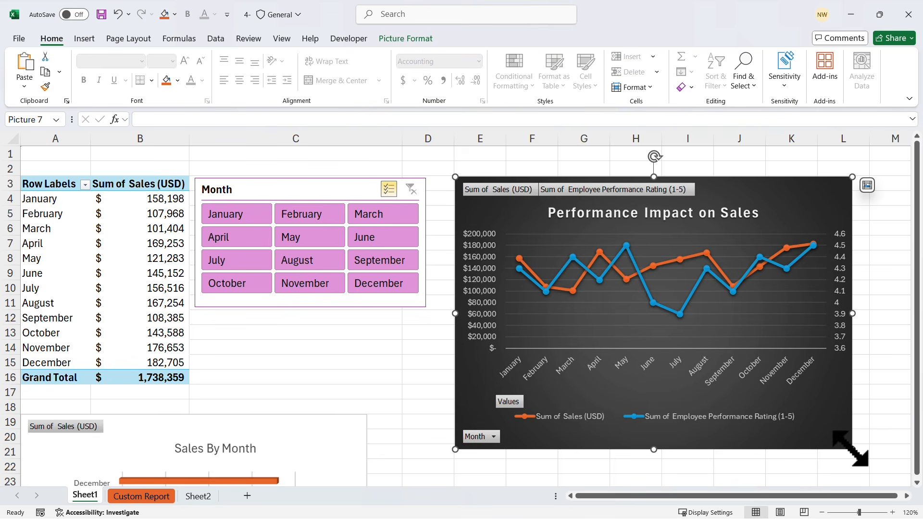
{"action": "left_click_drag", "start_coordinate": [852, 449], "coordinate": [773, 395]}
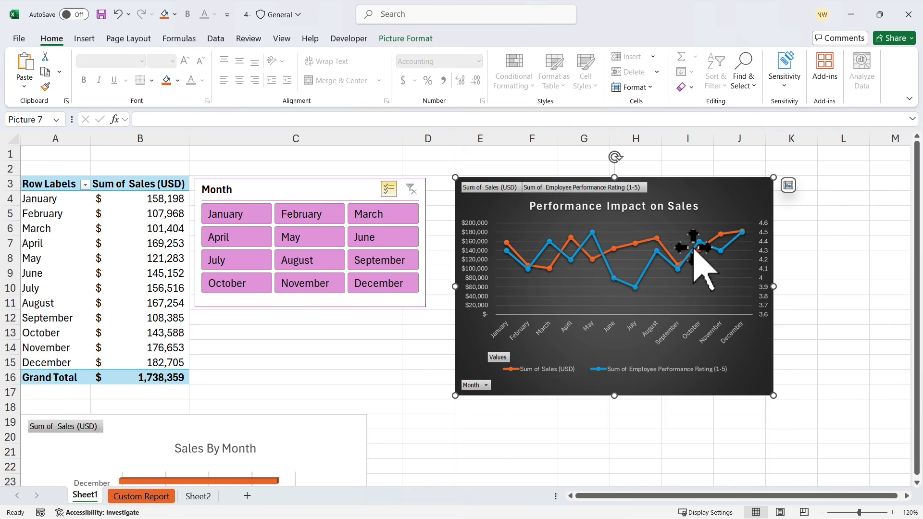
{"action": "left_click_drag", "start_coordinate": [683, 191], "coordinate": [684, 160]}
- Move the Sales By Month picture directly below the Performance Impact on Sales picture, starting at column E
{"action": "left_click", "coordinate": [309, 426]}
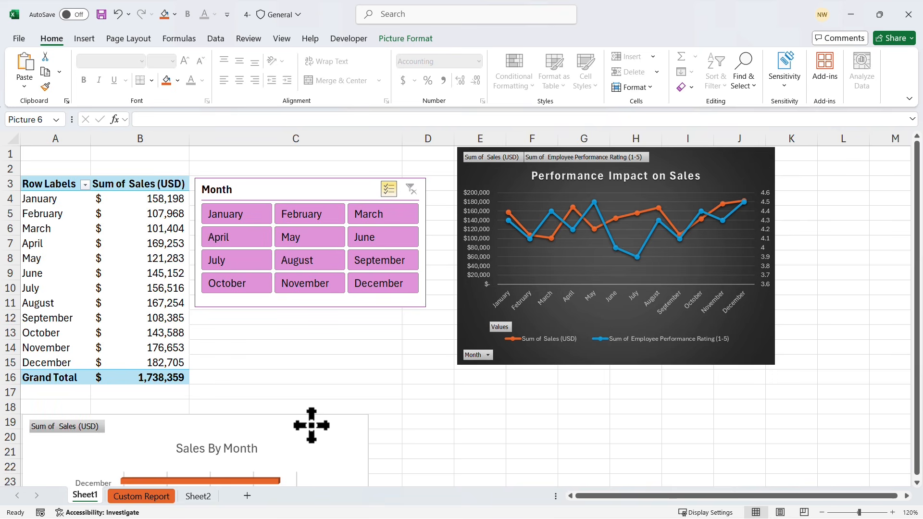
{"action": "left_click_drag", "start_coordinate": [309, 427], "coordinate": [738, 382]}
- Move the Percentage of New Clients by Month picture up to about row 22, resize it, and shift the Sales By Month picture slightly down
{"action": "scroll", "coordinate": [317, 389], "scroll_direction": "down", "scroll_amount": 7}
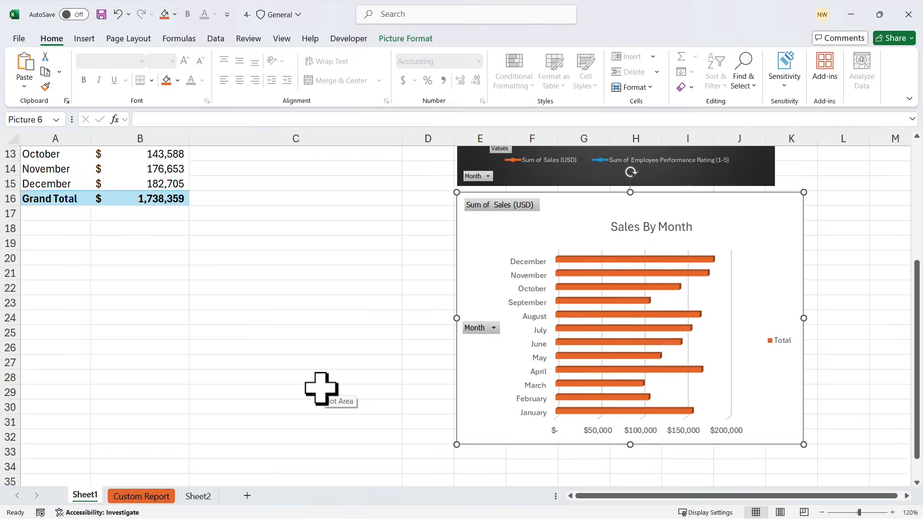
{"action": "left_click_drag", "start_coordinate": [407, 395], "coordinate": [423, 169]}
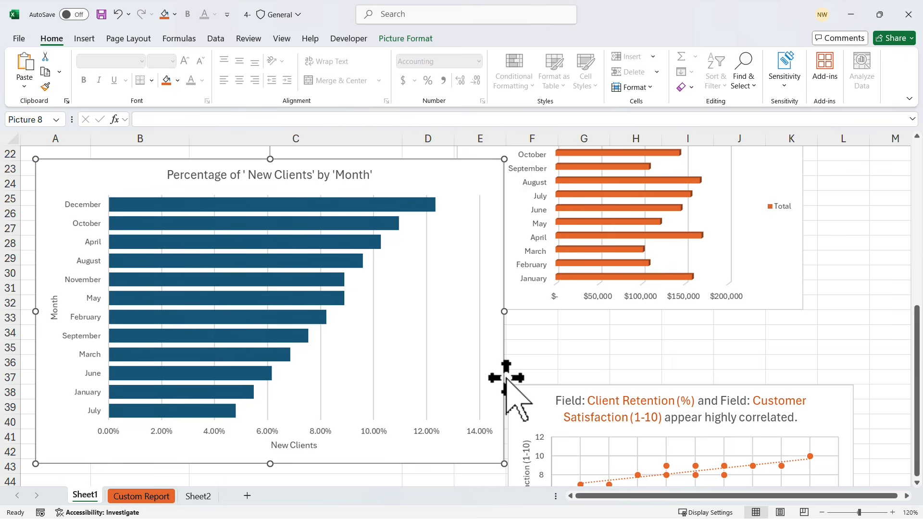
{"action": "scroll", "coordinate": [505, 378], "scroll_direction": "up", "scroll_amount": 5}
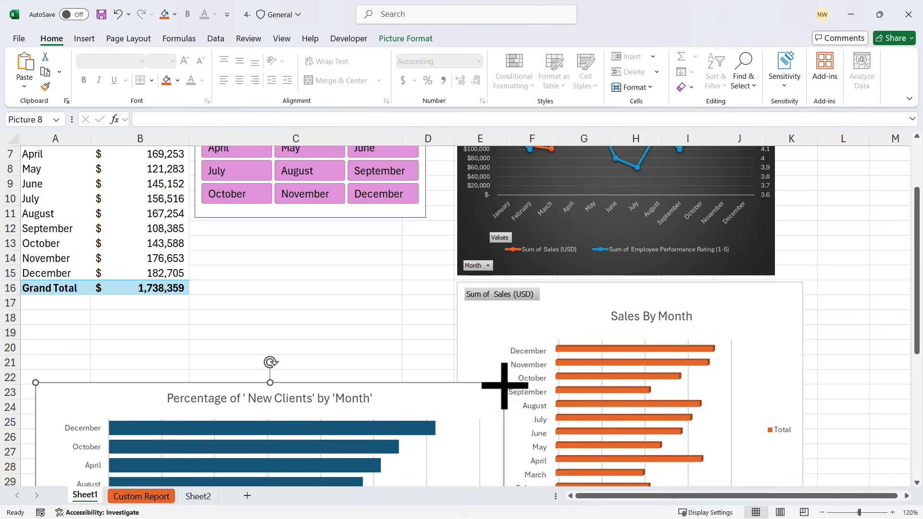
{"action": "left_click_drag", "start_coordinate": [504, 384], "coordinate": [385, 319]}
{"action": "left_click_drag", "start_coordinate": [573, 294], "coordinate": [561, 318]}
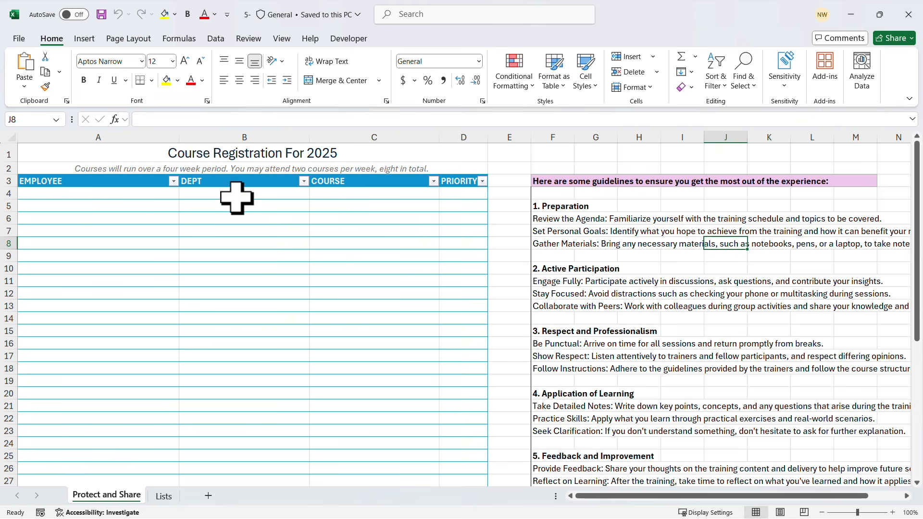
- Inspect the Employee, Dept, Course and Priority columns in the registration table's first row, including the Priority dropdown choices
{"action": "left_click", "coordinate": [114, 195]}
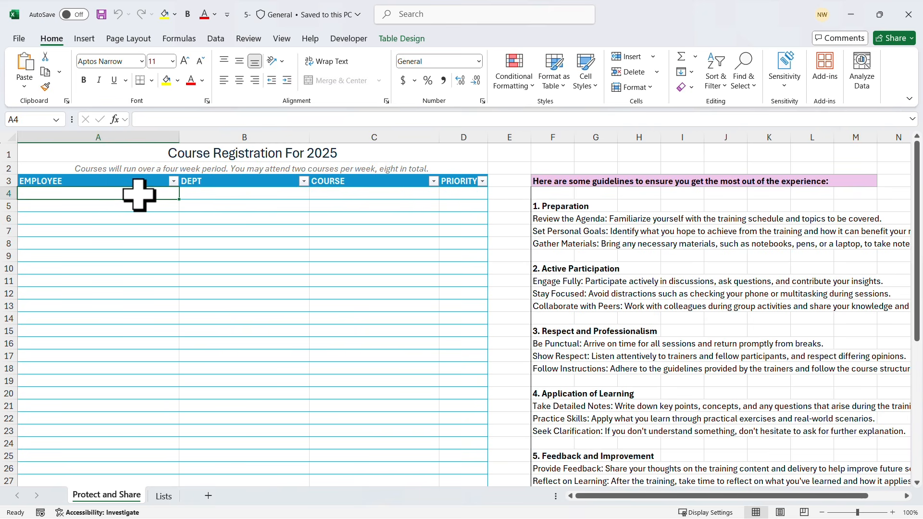
{"action": "left_click", "coordinate": [263, 196]}
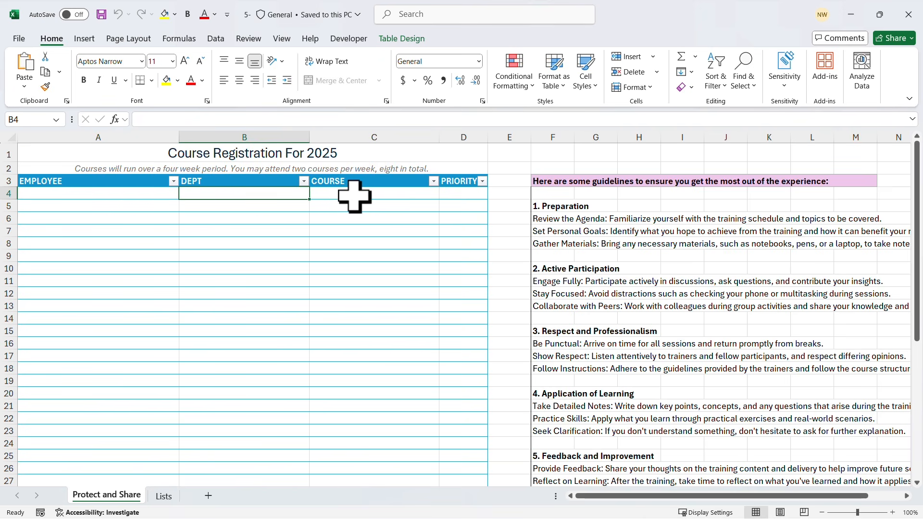
{"action": "left_click", "coordinate": [384, 196]}
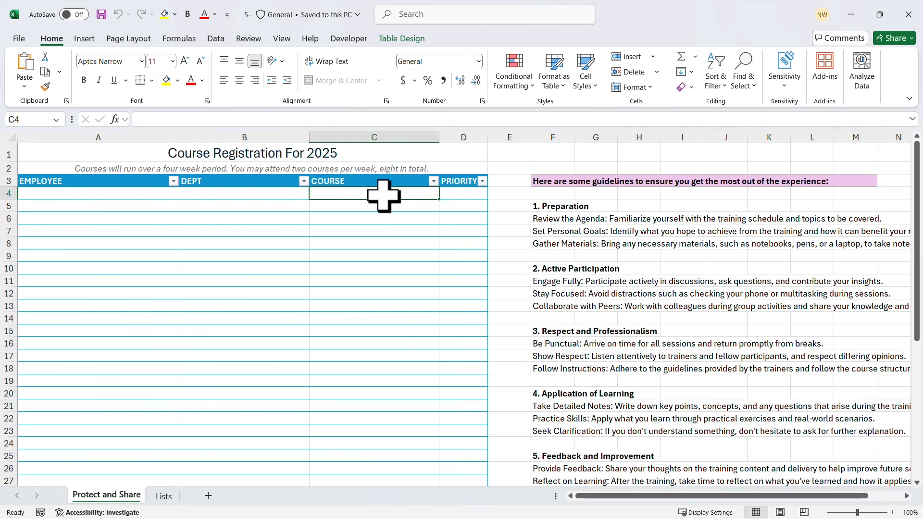
{"action": "left_click", "coordinate": [469, 195]}
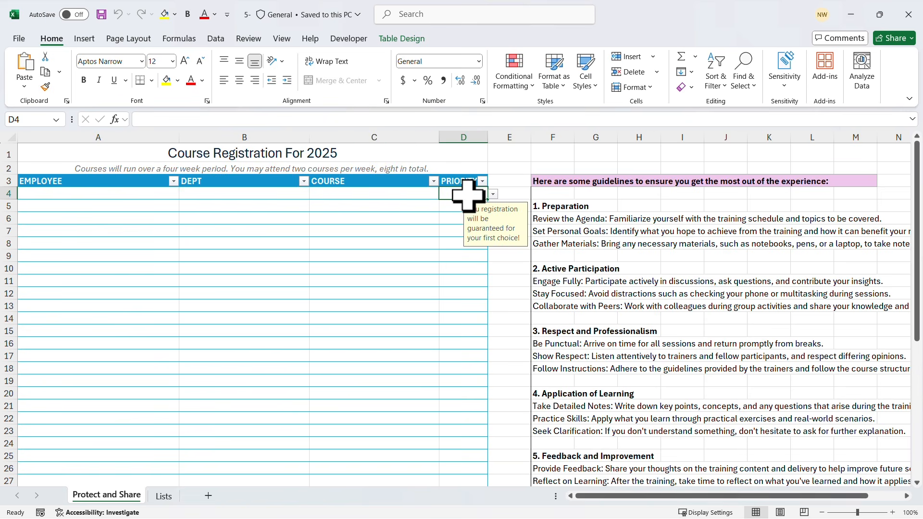
{"action": "left_click", "coordinate": [493, 194]}
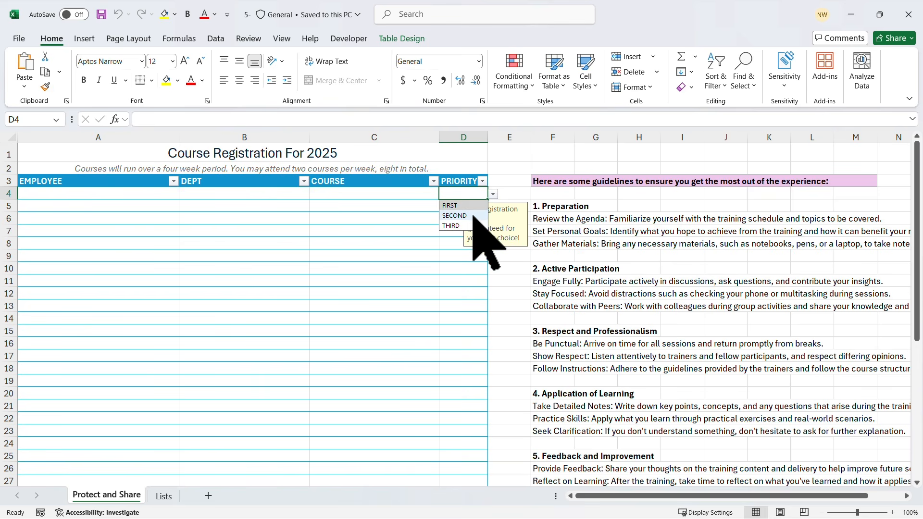
{"action": "key", "text": "Escape"}
- Read through the course guidelines beside the registration table, from Preparation to Follow-Up
{"action": "left_click", "coordinate": [571, 258]}
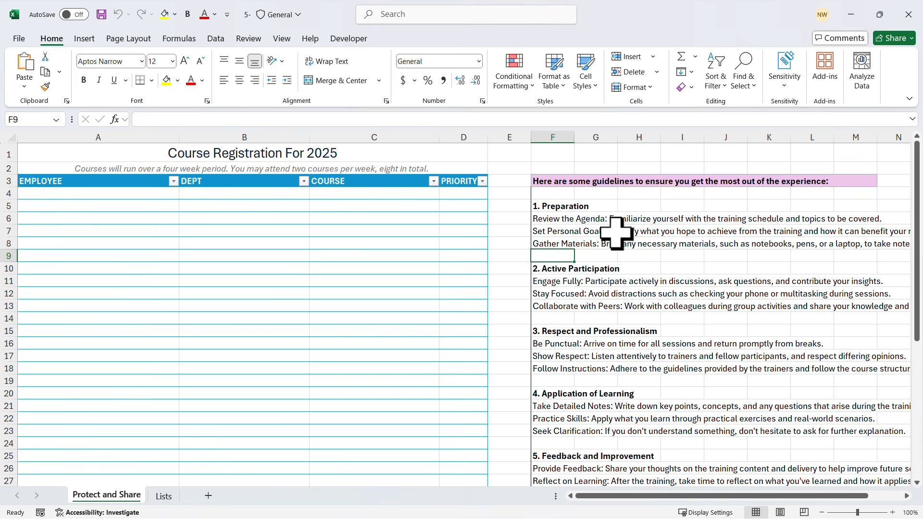
{"action": "left_click", "coordinate": [591, 182]}
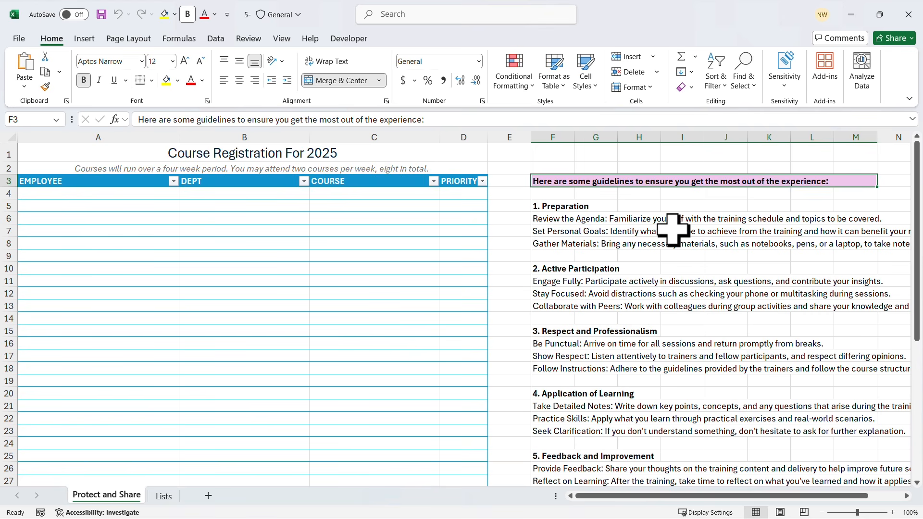
{"action": "scroll", "coordinate": [673, 230], "scroll_direction": "down", "scroll_amount": 4}
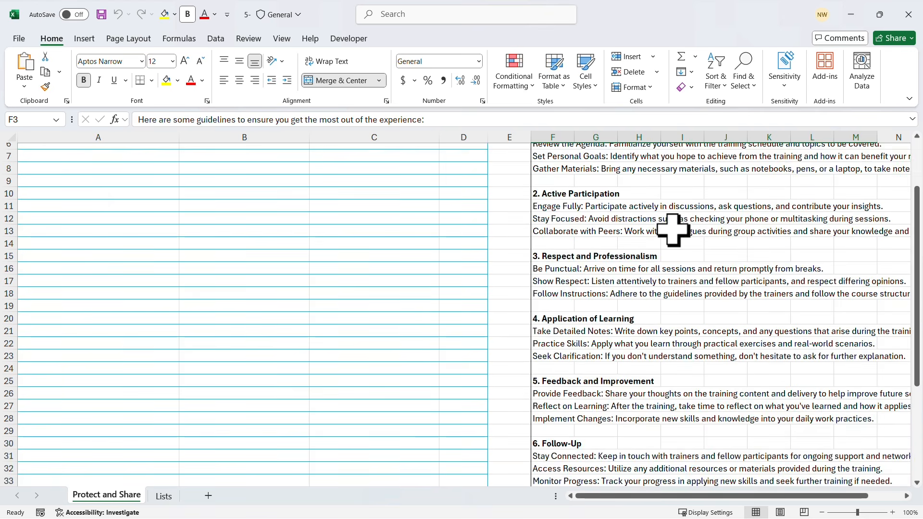
{"action": "scroll", "coordinate": [673, 229], "scroll_direction": "up", "scroll_amount": 4}
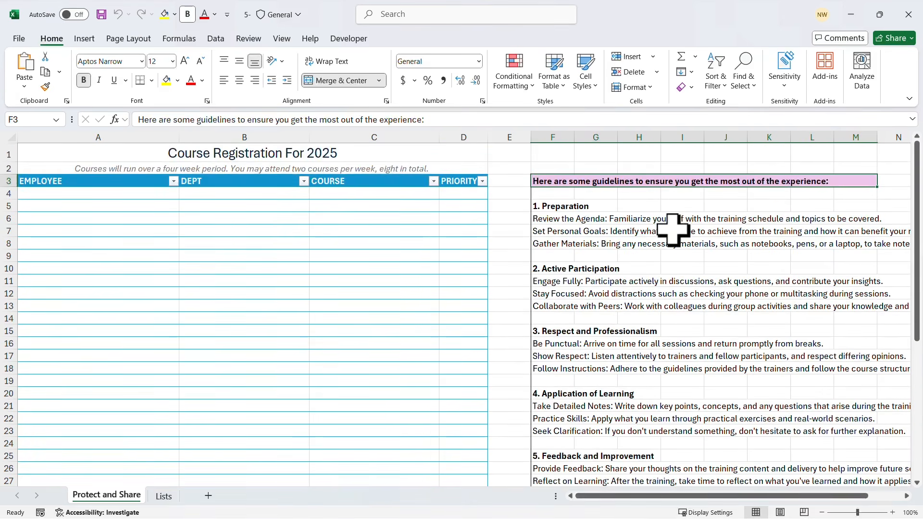
{"action": "scroll", "coordinate": [673, 230], "scroll_direction": "down", "scroll_amount": 2}
{"action": "scroll", "coordinate": [672, 230], "scroll_direction": "down", "scroll_amount": 2}
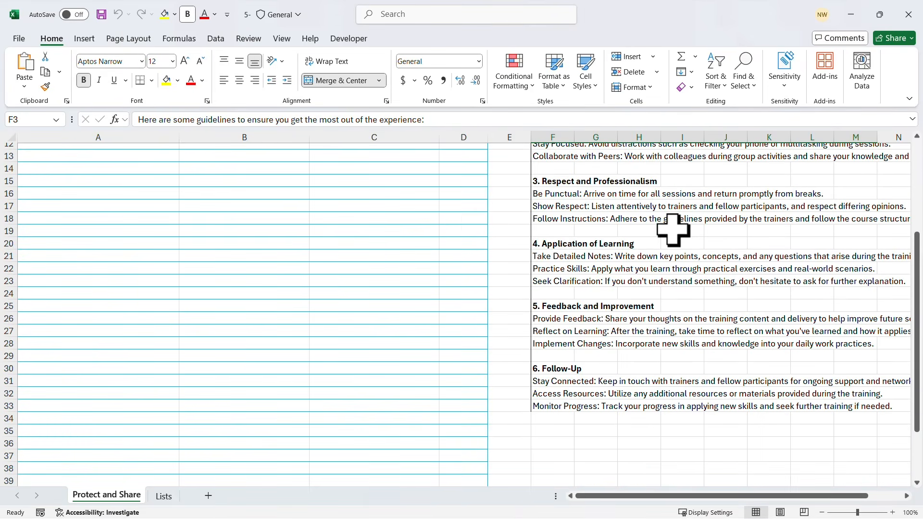
{"action": "scroll", "coordinate": [673, 229], "scroll_direction": "up", "scroll_amount": 4}
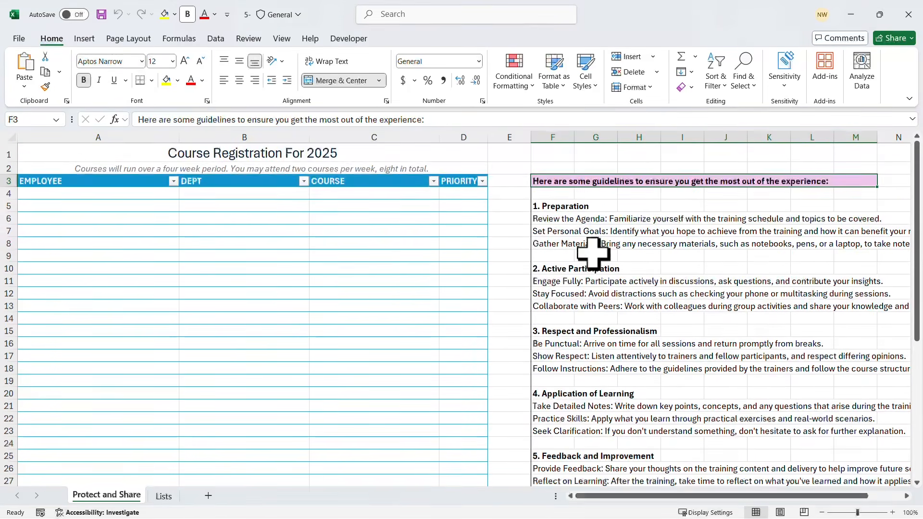
- Look over the empty rows of the Course Registration table and return to its first Employee cell, A4
{"action": "left_click", "coordinate": [395, 266]}
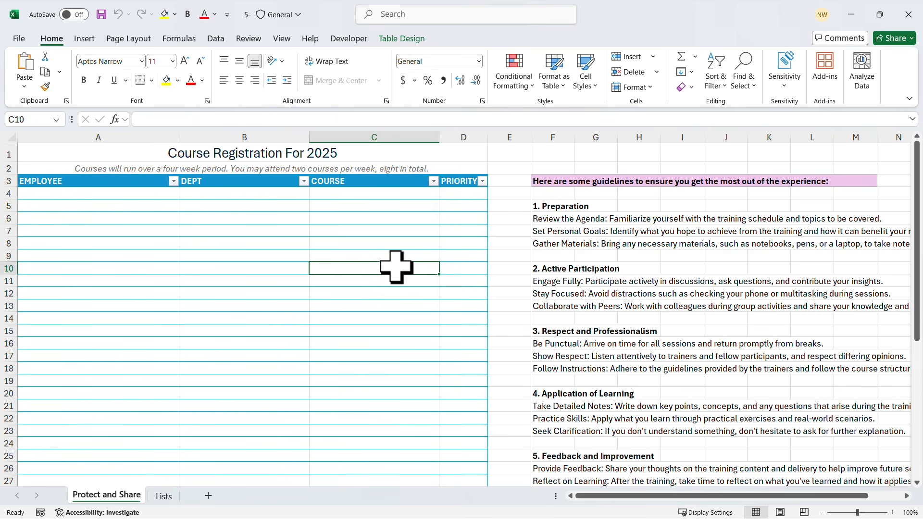
{"action": "scroll", "coordinate": [395, 267], "scroll_direction": "down", "scroll_amount": 12}
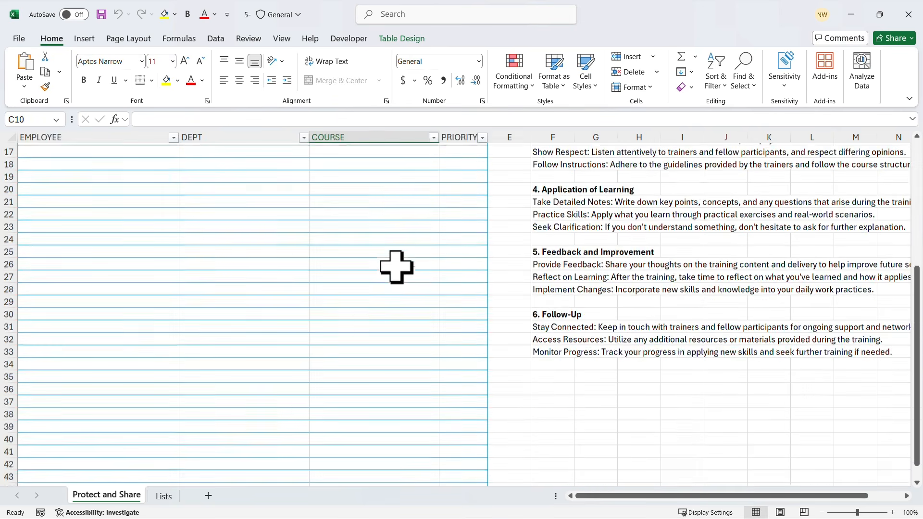
{"action": "scroll", "coordinate": [396, 266], "scroll_direction": "up", "scroll_amount": 12}
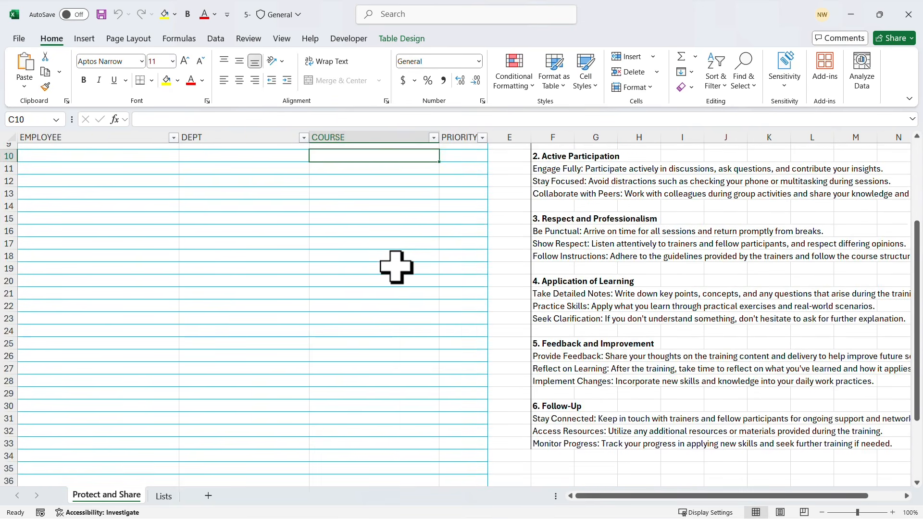
{"action": "left_click", "coordinate": [276, 233]}
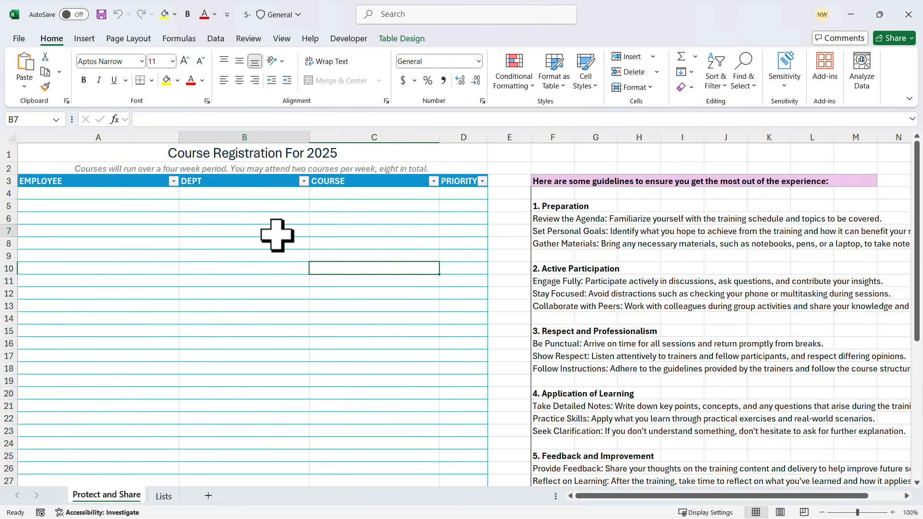
{"action": "scroll", "coordinate": [356, 288], "scroll_direction": "down", "scroll_amount": 4}
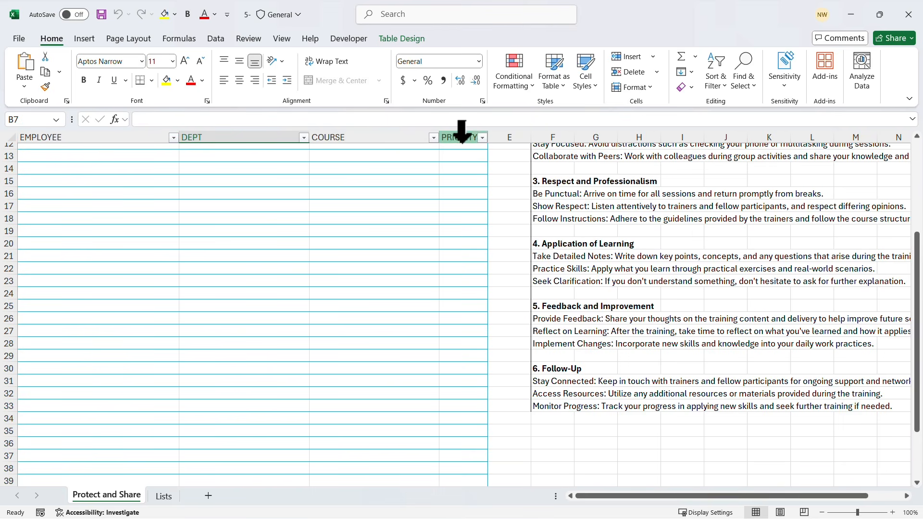
{"action": "scroll", "coordinate": [279, 254], "scroll_direction": "up", "scroll_amount": 4}
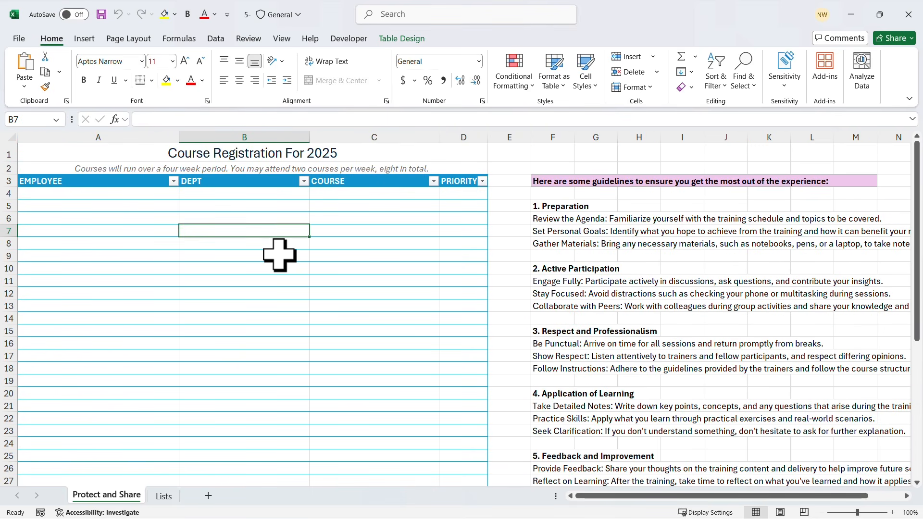
{"action": "left_click", "coordinate": [87, 191]}
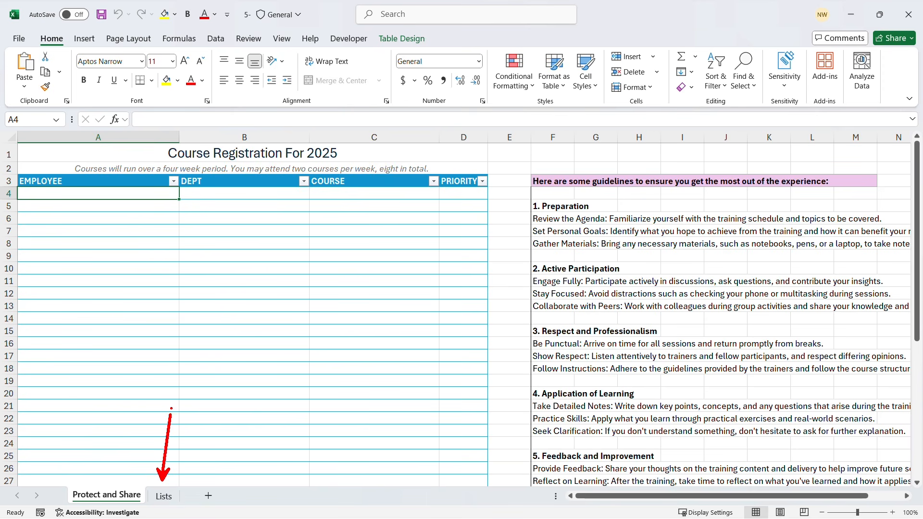
- Review the Department, Course, Location and Employees lists on the Lists sheet, checking the number of entries in each
{"action": "left_click", "coordinate": [164, 496]}
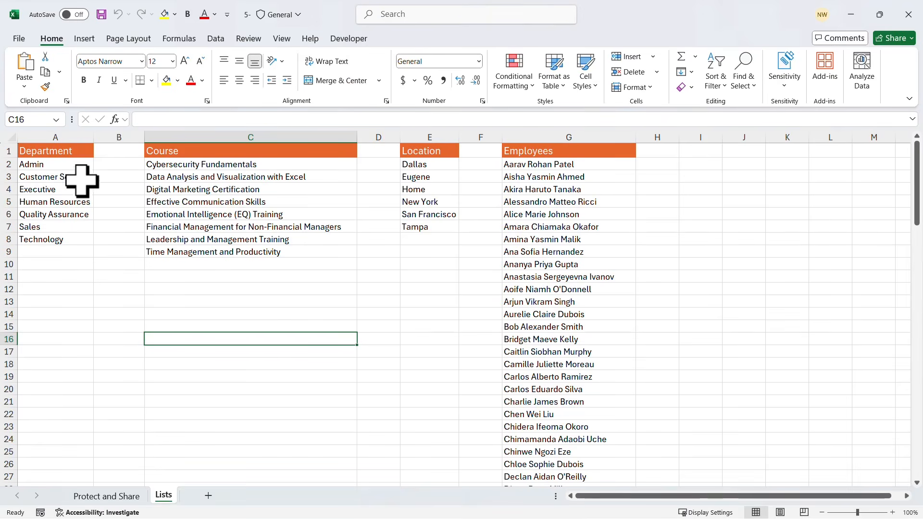
{"action": "left_click", "coordinate": [76, 165]}
{"action": "left_click", "coordinate": [68, 178]}
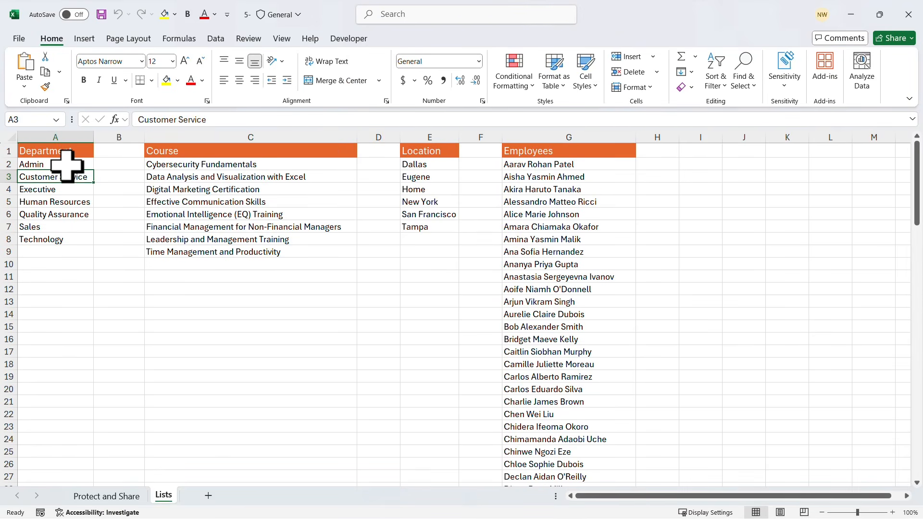
{"action": "left_click_drag", "start_coordinate": [68, 166], "coordinate": [66, 239]}
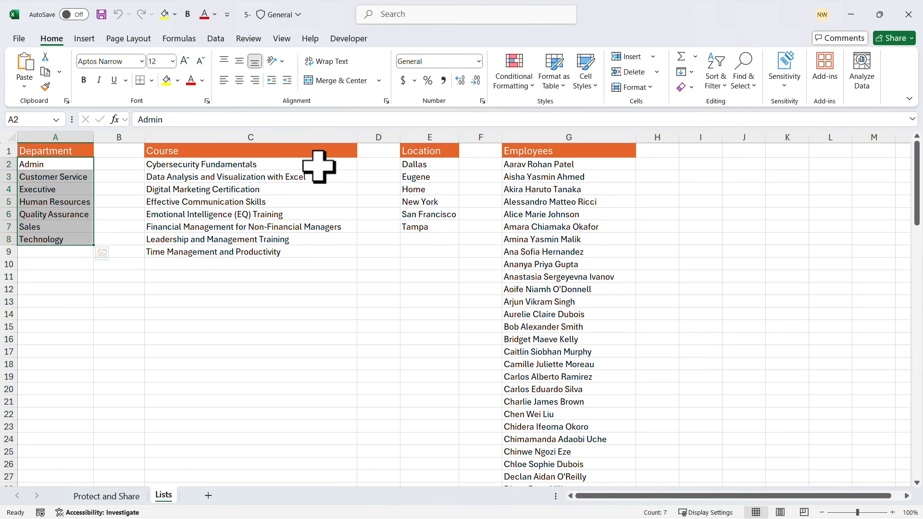
{"action": "left_click_drag", "start_coordinate": [318, 167], "coordinate": [300, 248]}
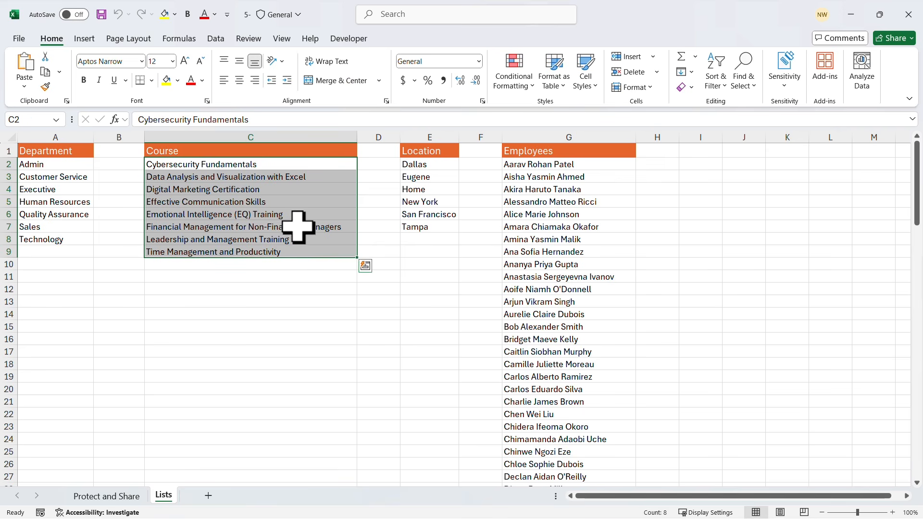
{"action": "left_click", "coordinate": [435, 169]}
{"action": "left_click_drag", "start_coordinate": [435, 168], "coordinate": [435, 224]}
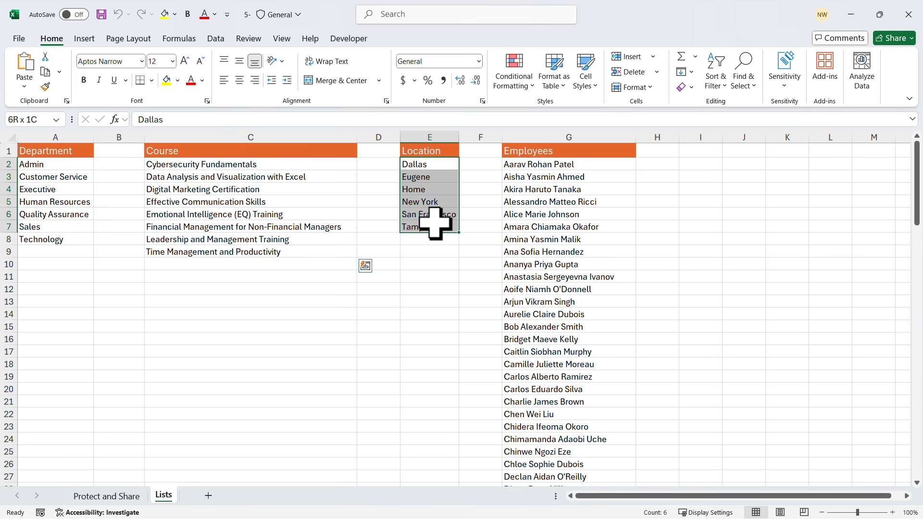
{"action": "left_click", "coordinate": [547, 169]}
{"action": "key", "text": "ctrl+shift+Down"}
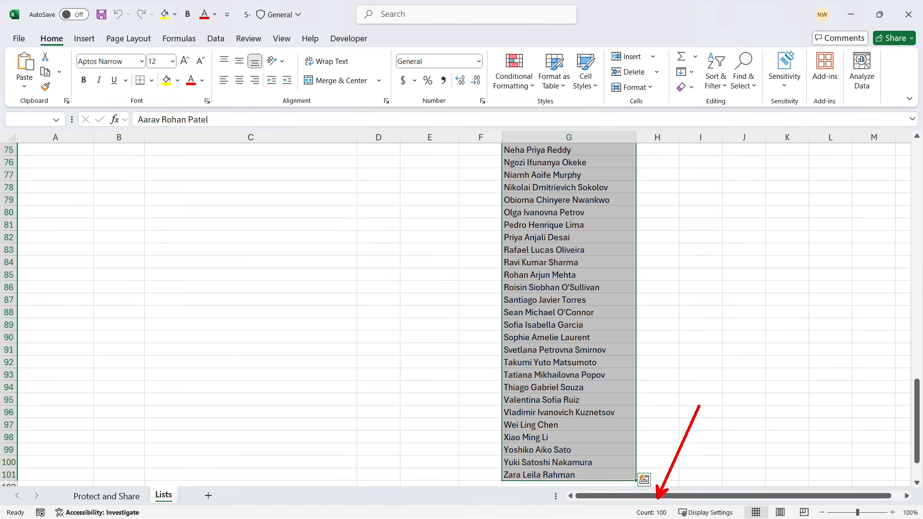
{"action": "scroll", "coordinate": [523, 243], "scroll_direction": "up", "scroll_amount": 9}
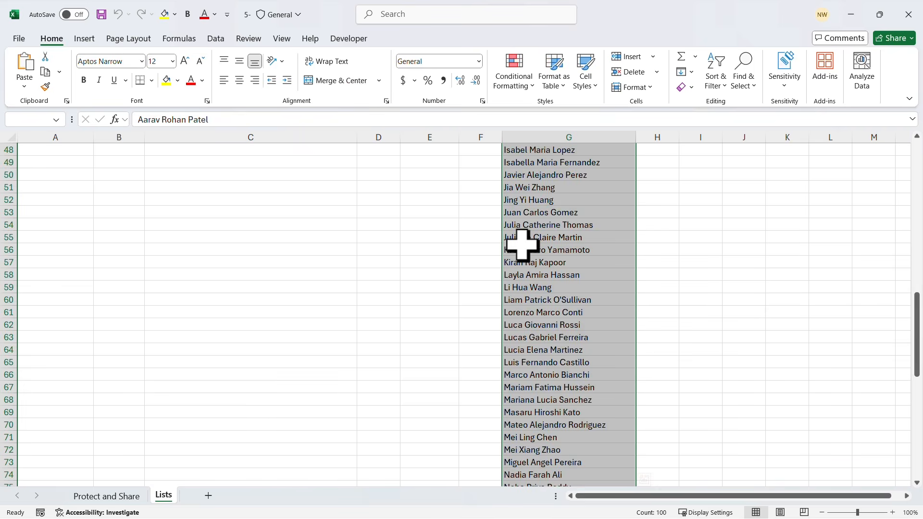
{"action": "scroll", "coordinate": [523, 244], "scroll_direction": "up", "scroll_amount": 16}
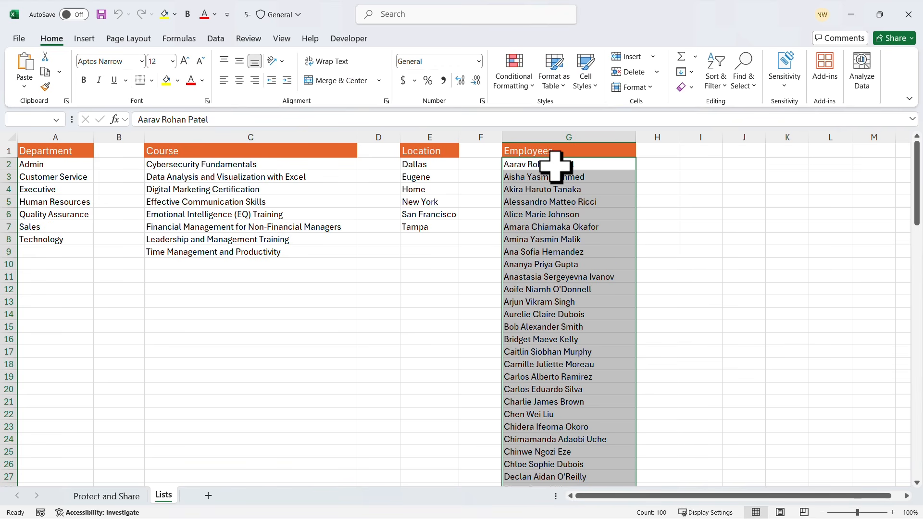
- Set up data validation for the Employee cells A4:A220 on the Protect and Share sheet, allowing List values
{"action": "left_click", "coordinate": [111, 495]}
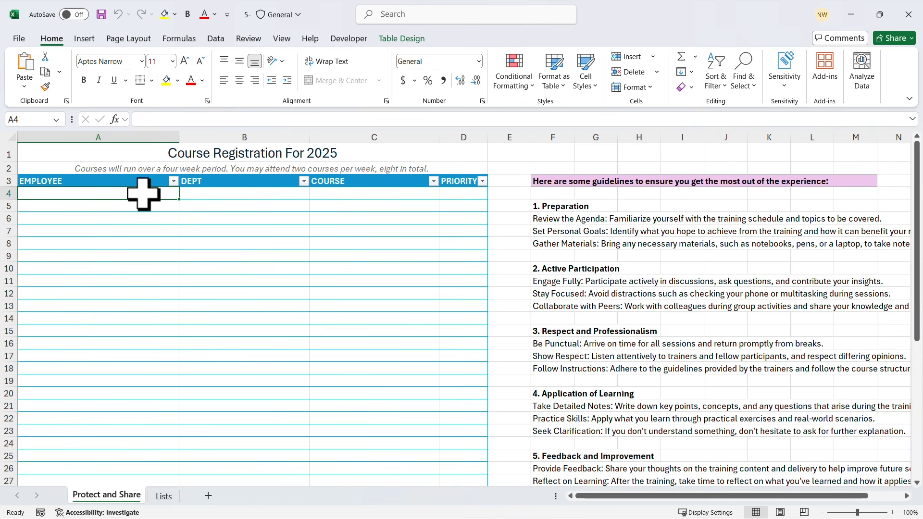
{"action": "left_click_drag", "start_coordinate": [148, 194], "coordinate": [107, 352]}
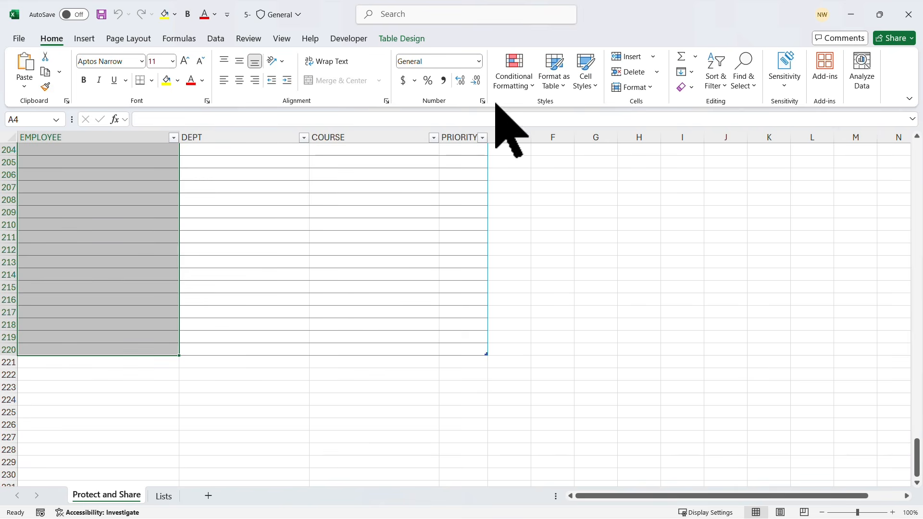
{"action": "left_click", "coordinate": [214, 39]}
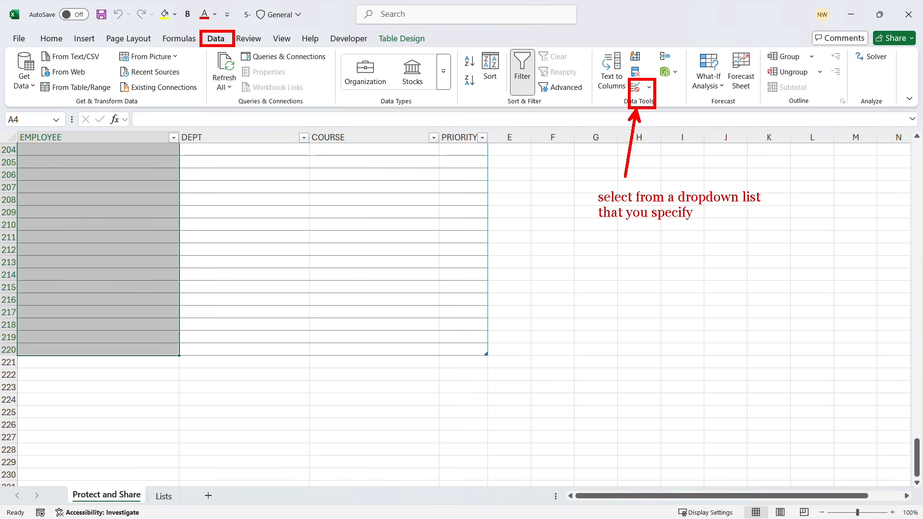
{"action": "left_click", "coordinate": [634, 88]}
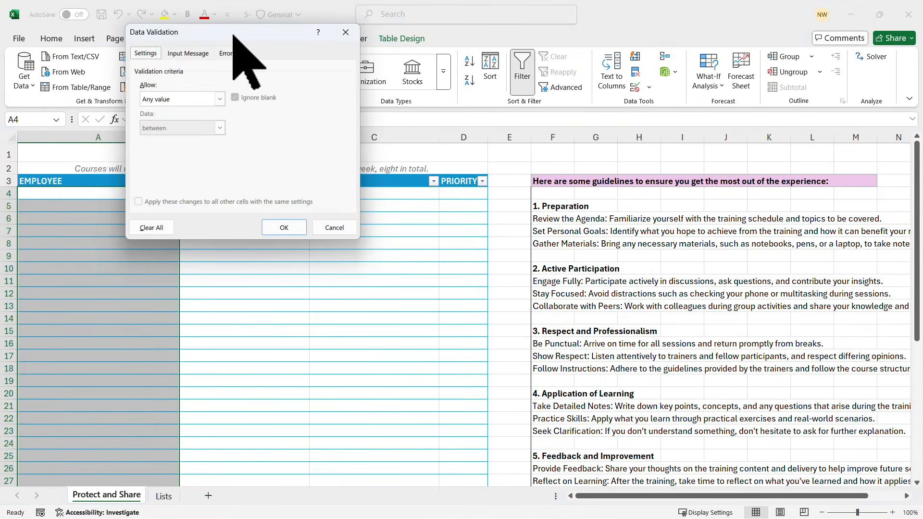
{"action": "left_click_drag", "start_coordinate": [233, 35], "coordinate": [490, 163]}
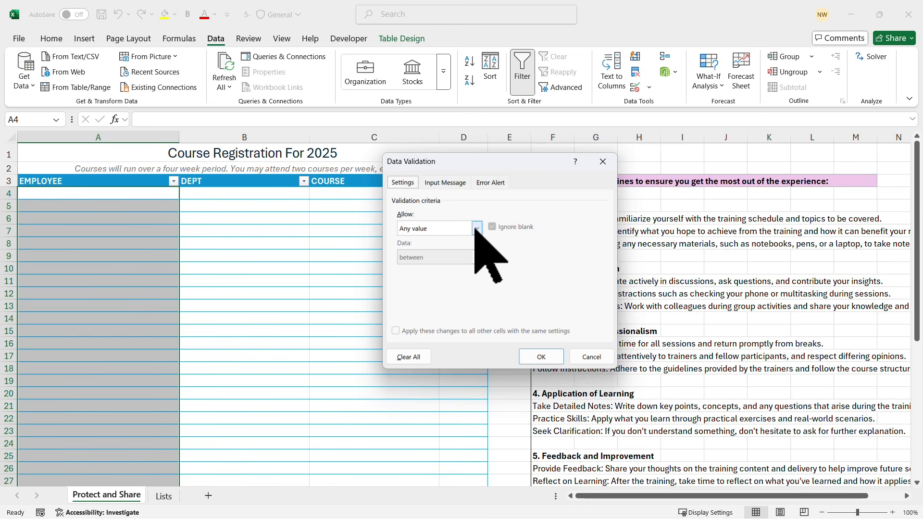
{"action": "left_click", "coordinate": [476, 230]}
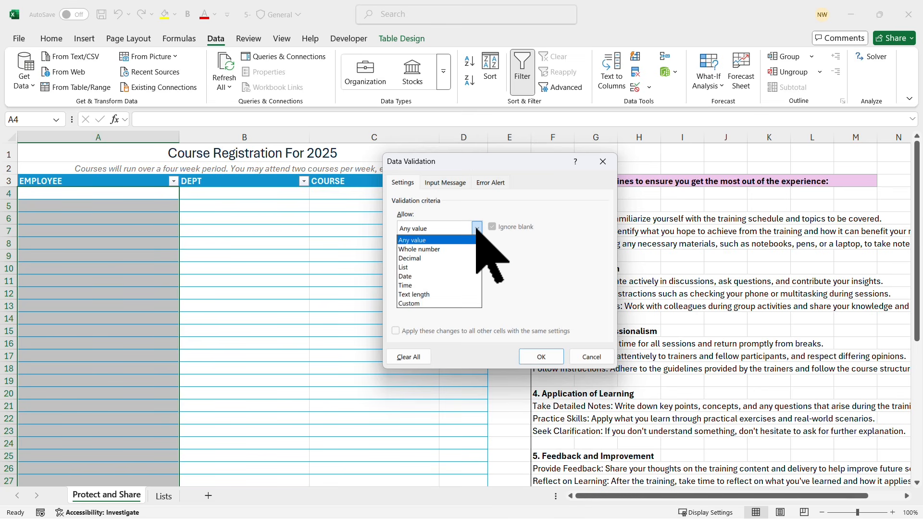
{"action": "left_click", "coordinate": [414, 267]}
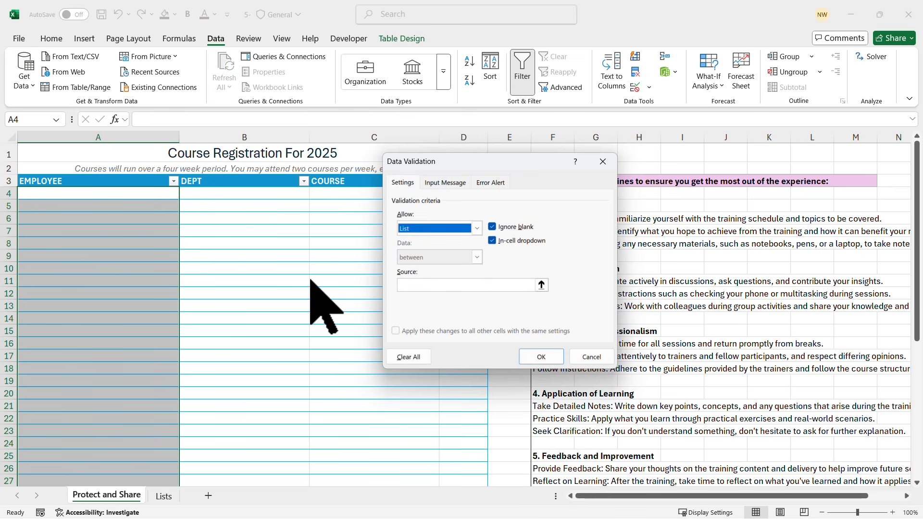
- Use =Lists!$G$2:$G$101 as the source of the Employee validation list and apply the rule
{"action": "left_click", "coordinate": [418, 287]}
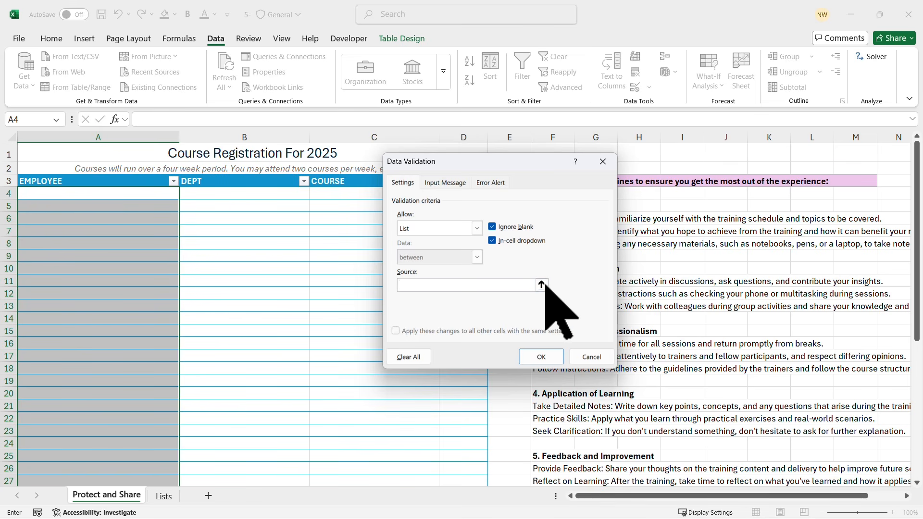
{"action": "left_click", "coordinate": [541, 285]}
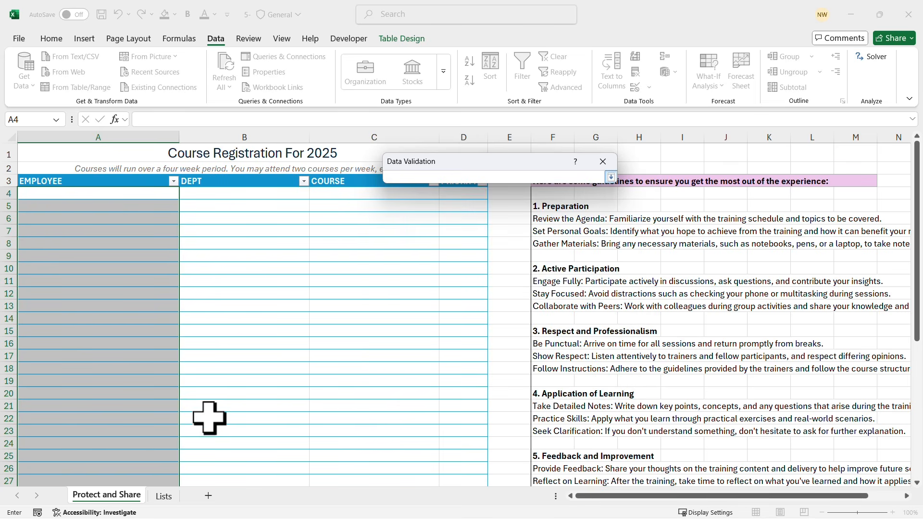
{"action": "left_click", "coordinate": [163, 496]}
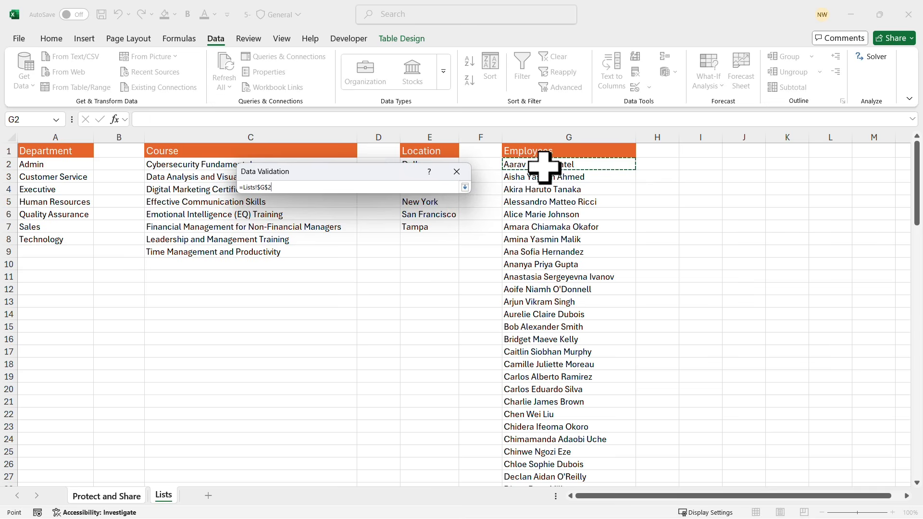
{"action": "key", "text": "ctrl+shift+Down"}
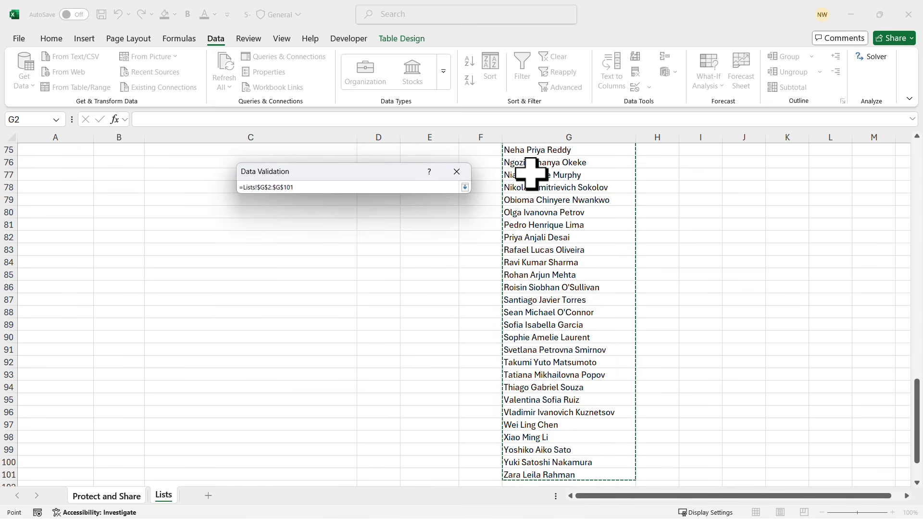
{"action": "left_click", "coordinate": [464, 187]}
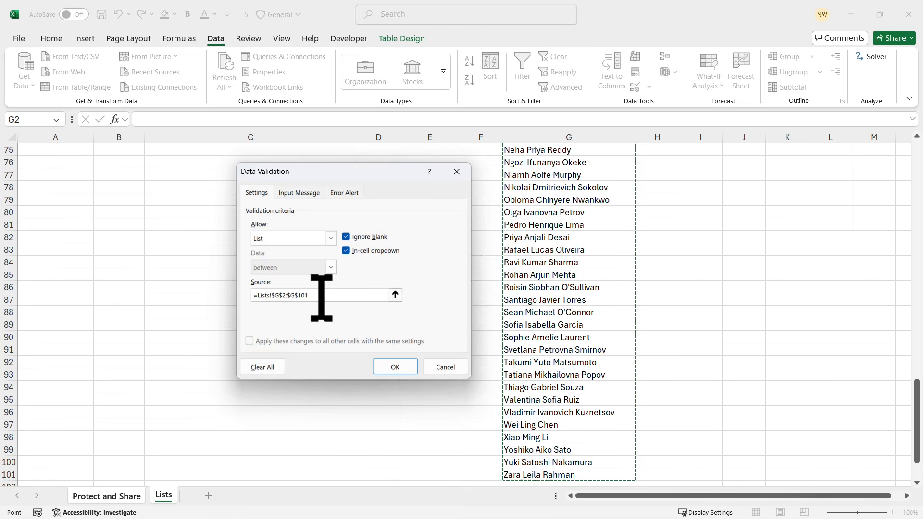
{"action": "left_click", "coordinate": [393, 366]}
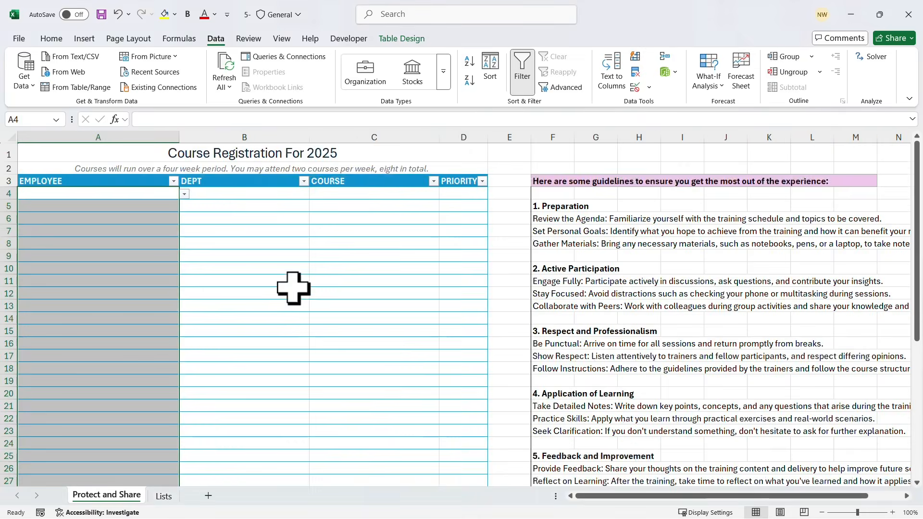
{"action": "left_click", "coordinate": [320, 246]}
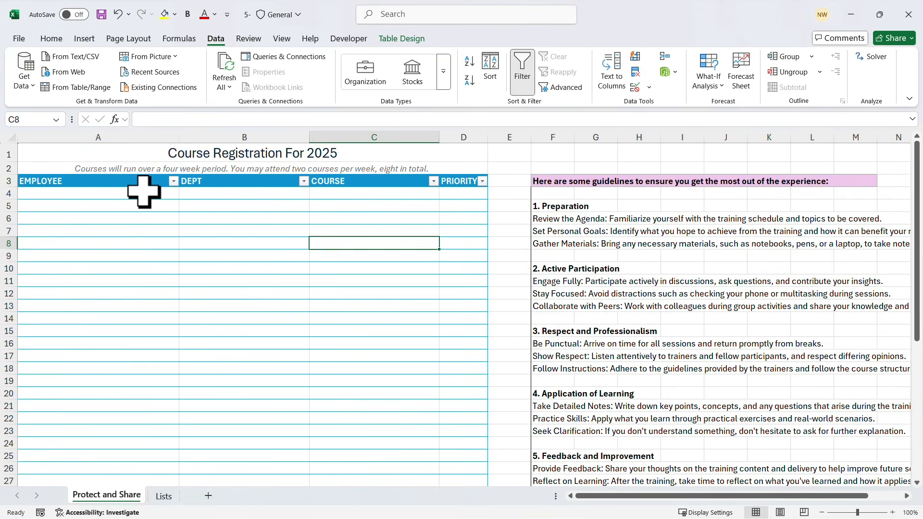
- Fill Employee cell A4 with the first name offered by its dropdown list
{"action": "left_click", "coordinate": [143, 193]}
{"action": "left_click", "coordinate": [184, 194]}
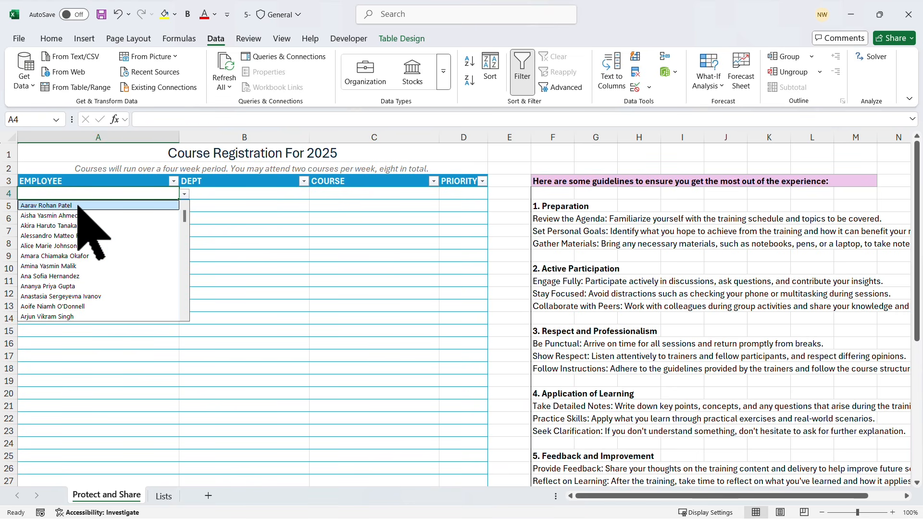
{"action": "left_click", "coordinate": [49, 205]}
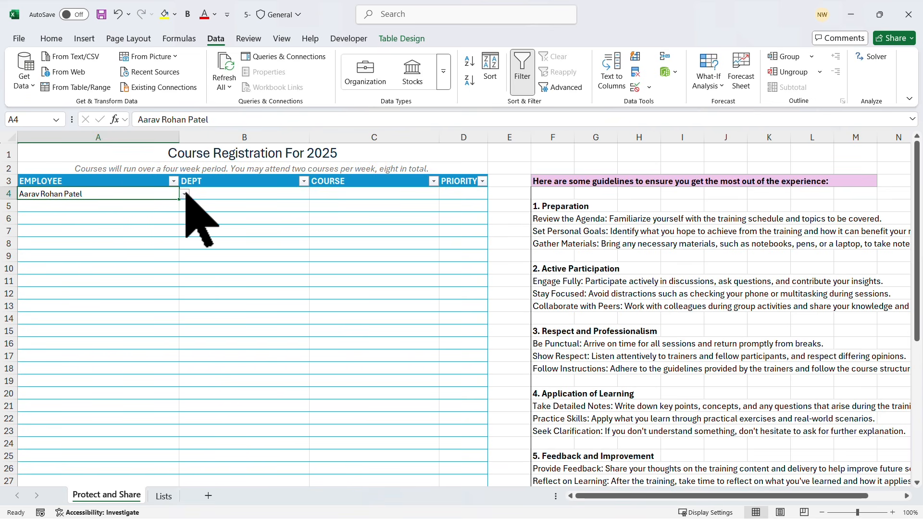
{"action": "left_click", "coordinate": [237, 194]}
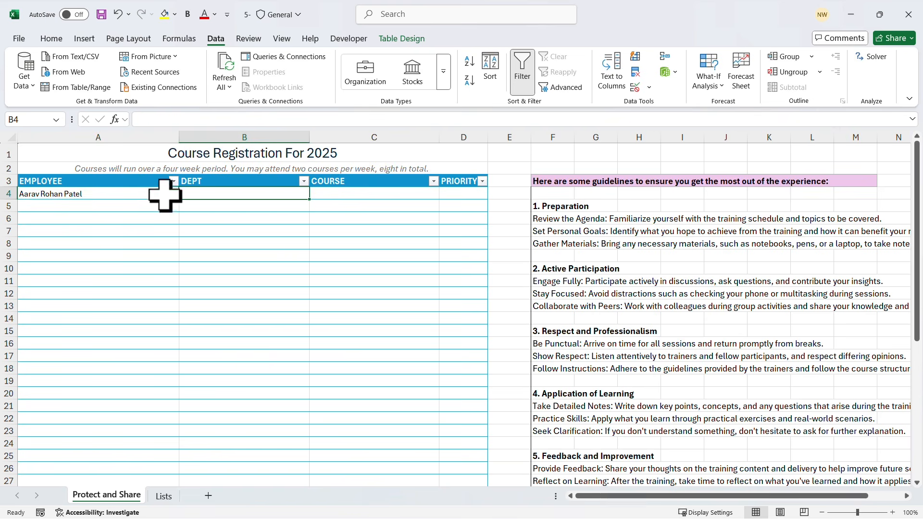
- Fill Employee cells A5, A6 and A7 with the second, third and fourth names from the dropdown list
{"action": "left_click", "coordinate": [143, 210]}
{"action": "left_click", "coordinate": [184, 206]}
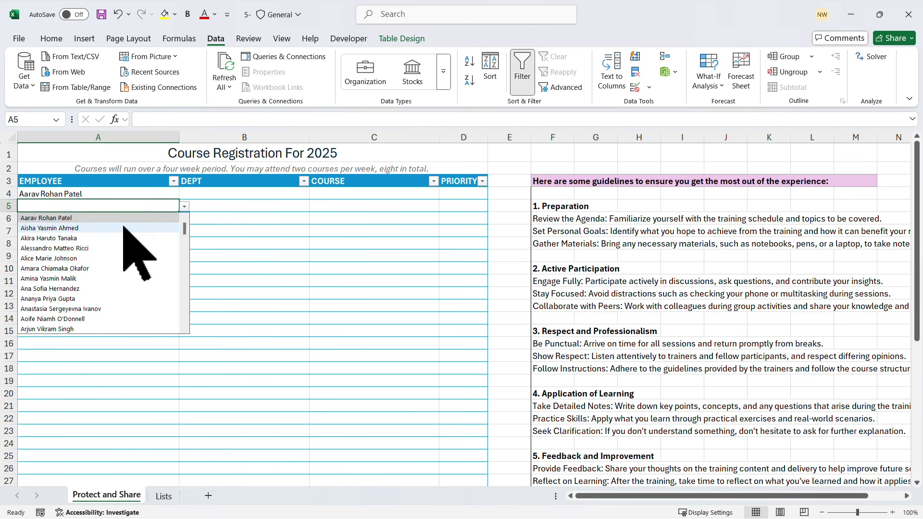
{"action": "left_click", "coordinate": [132, 224]}
{"action": "left_click", "coordinate": [140, 219]}
{"action": "left_click", "coordinate": [184, 218]}
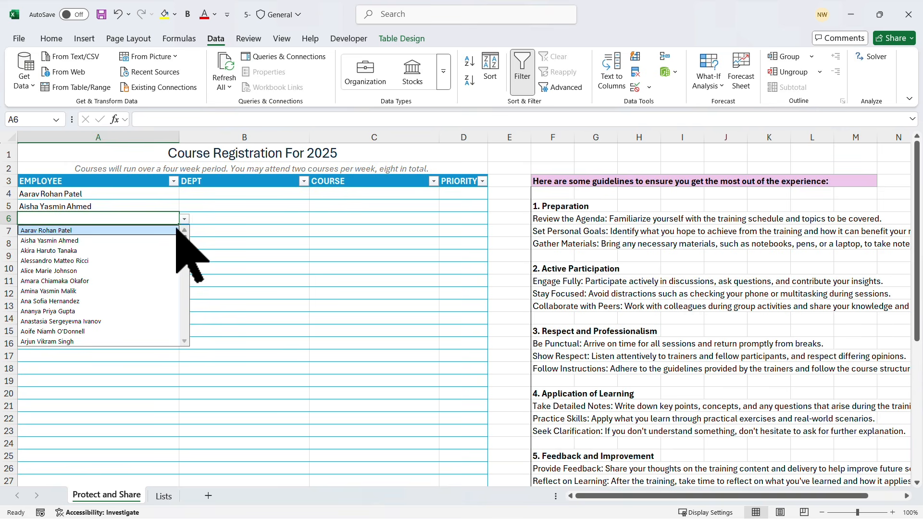
{"action": "left_click", "coordinate": [91, 249]}
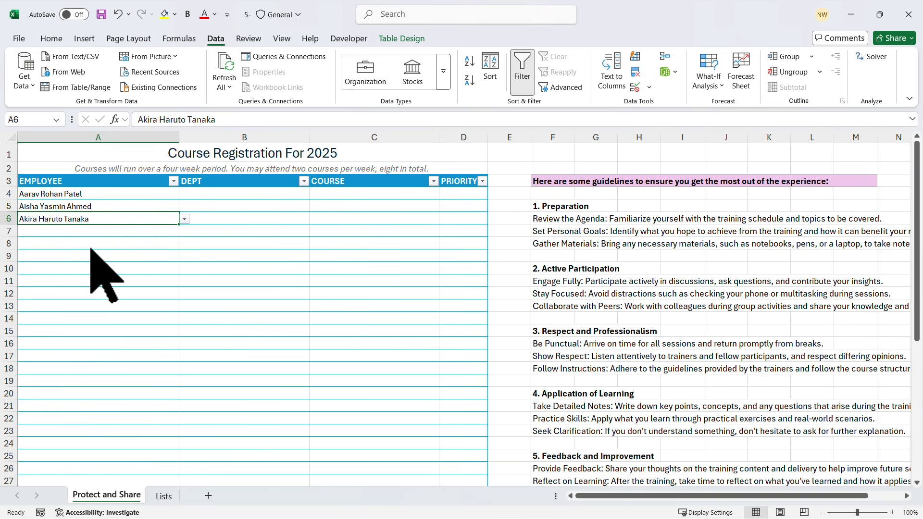
{"action": "left_click", "coordinate": [154, 231]}
{"action": "left_click", "coordinate": [185, 231]}
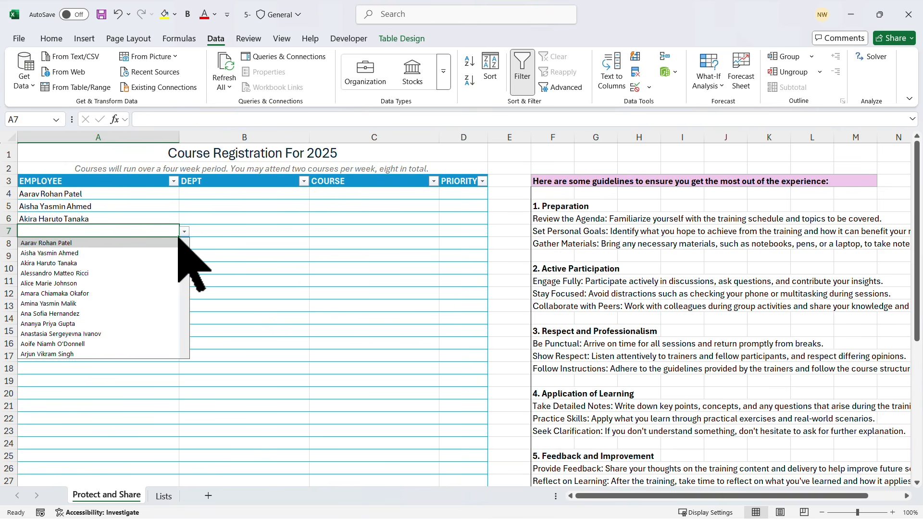
{"action": "left_click", "coordinate": [89, 273]}
- Set up data validation for the Dept cells B4:B220, allowing List values
{"action": "left_click", "coordinate": [243, 196]}
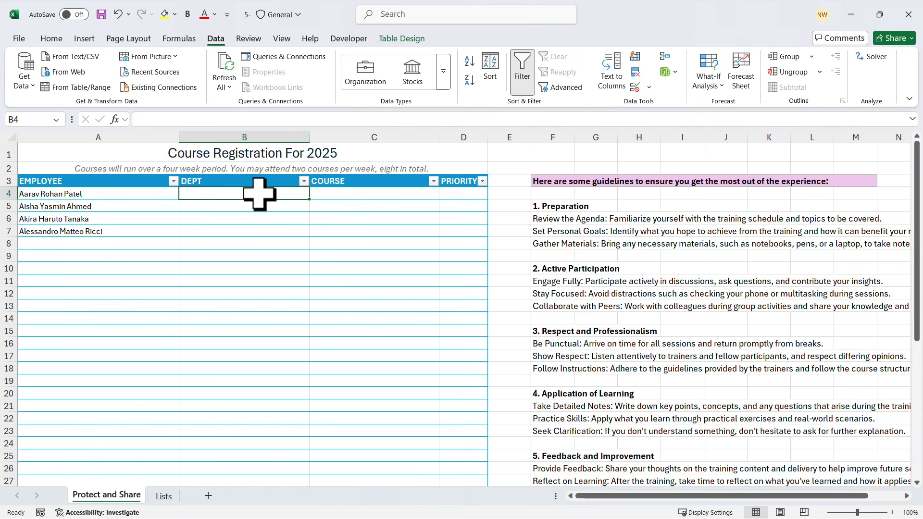
{"action": "key", "text": "ctrl+shift+Down"}
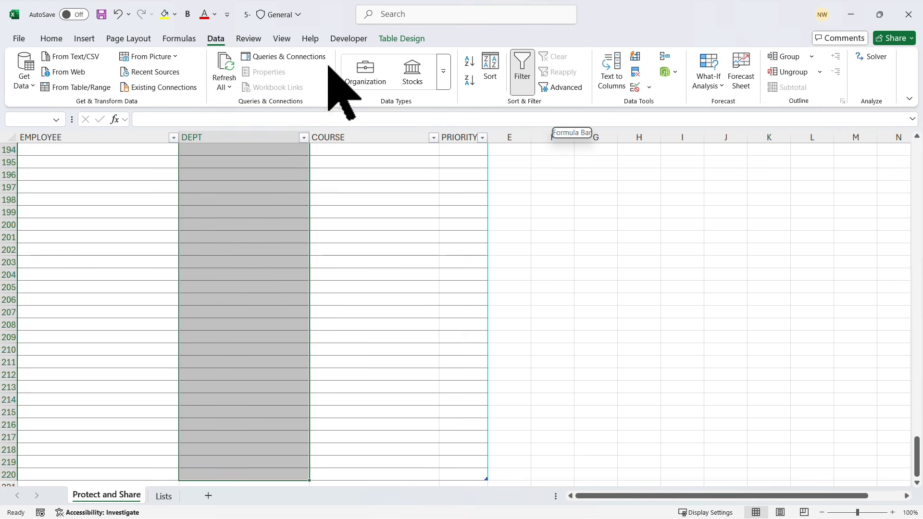
{"action": "left_click", "coordinate": [633, 88]}
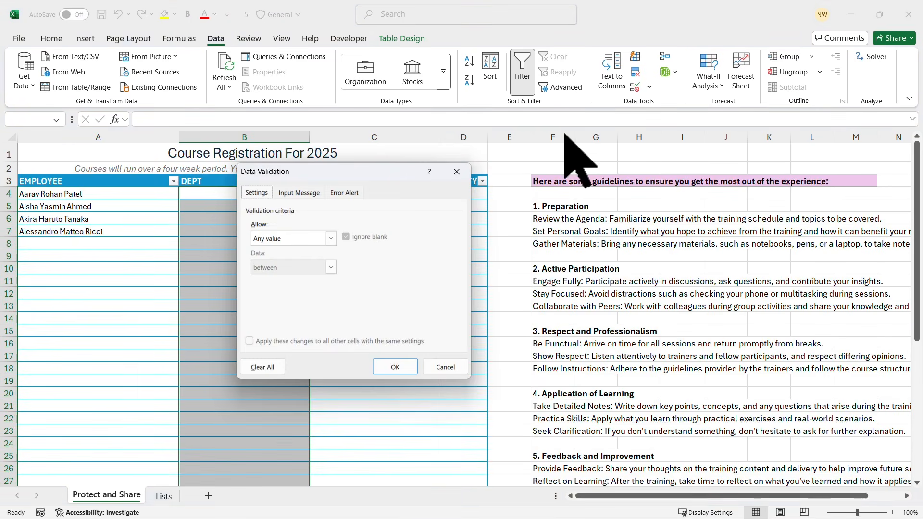
{"action": "left_click", "coordinate": [330, 237]}
{"action": "left_click", "coordinate": [278, 278]}
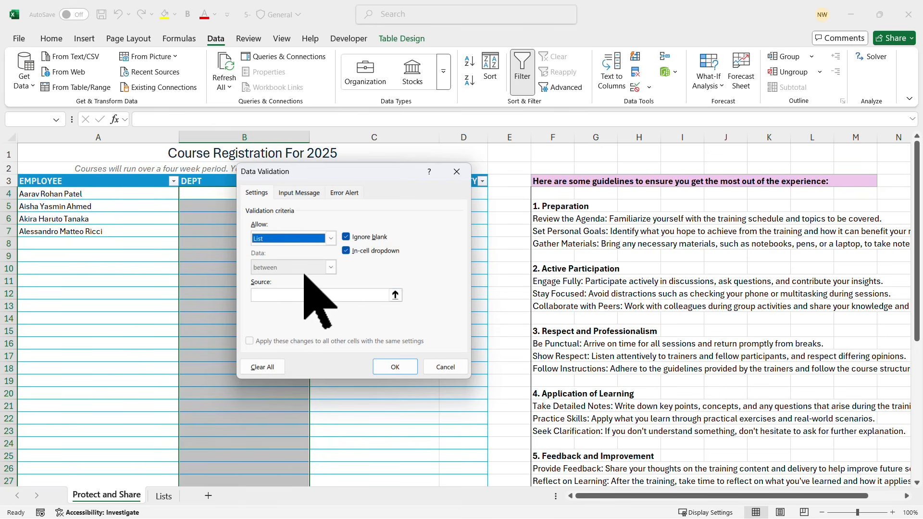
- Use the departments in =Lists!$A$2:$A$8 as the source of the Dept validation list and apply the rule
{"action": "left_click", "coordinate": [394, 294]}
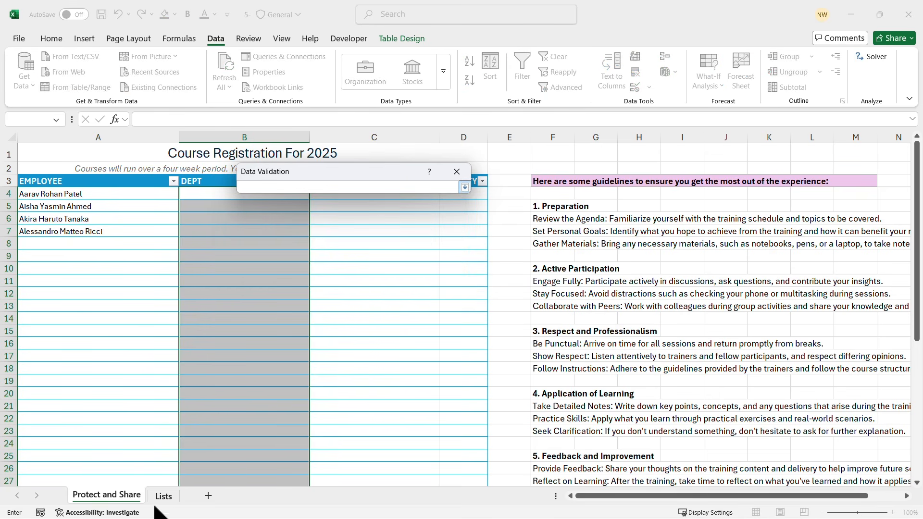
{"action": "left_click", "coordinate": [164, 497]}
{"action": "scroll", "coordinate": [230, 320], "scroll_direction": "up", "scroll_amount": 20}
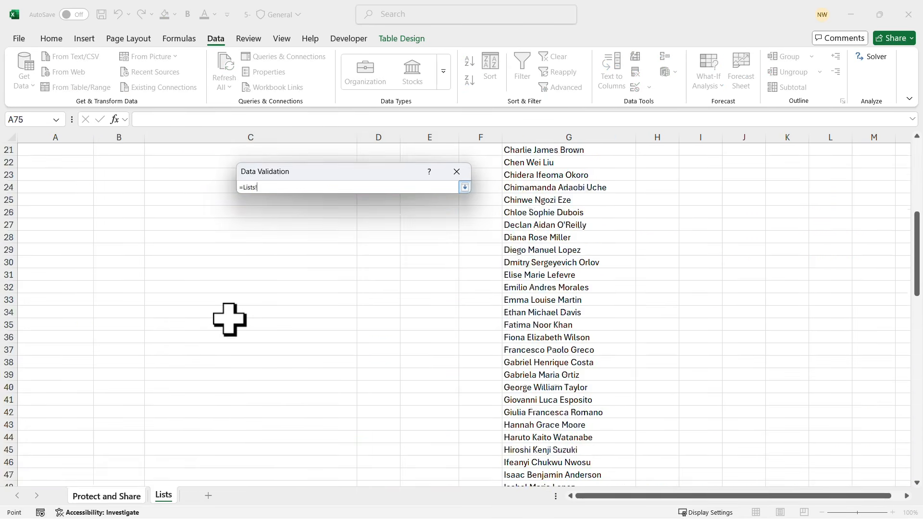
{"action": "left_click_drag", "start_coordinate": [57, 166], "coordinate": [53, 238]}
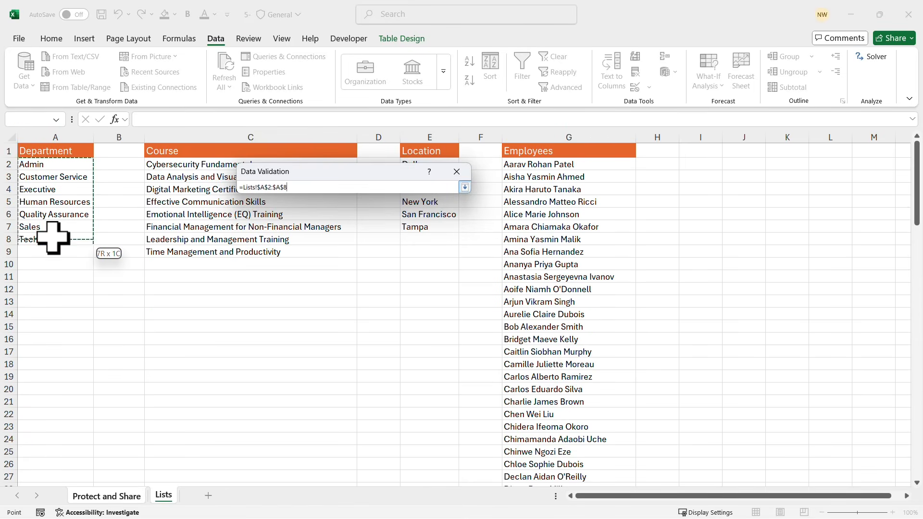
{"action": "left_click", "coordinate": [464, 187]}
{"action": "left_click", "coordinate": [396, 366]}
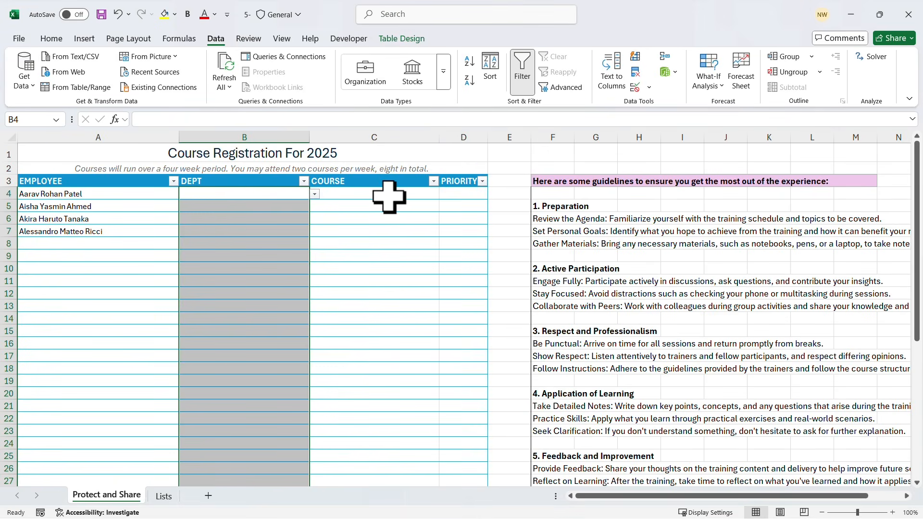
- Set up data validation for the Course cells C4:C220, allowing List values
{"action": "left_click", "coordinate": [389, 197]}
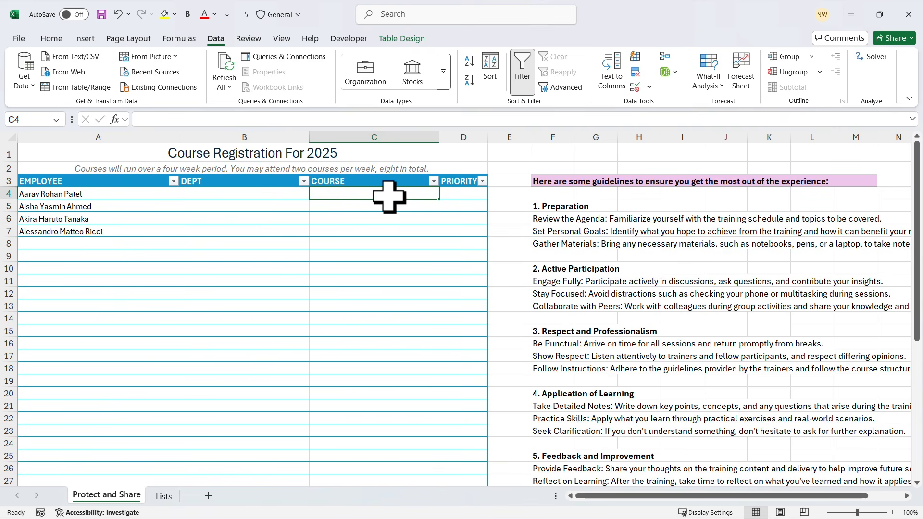
{"action": "key", "text": "ctrl+shift+Down"}
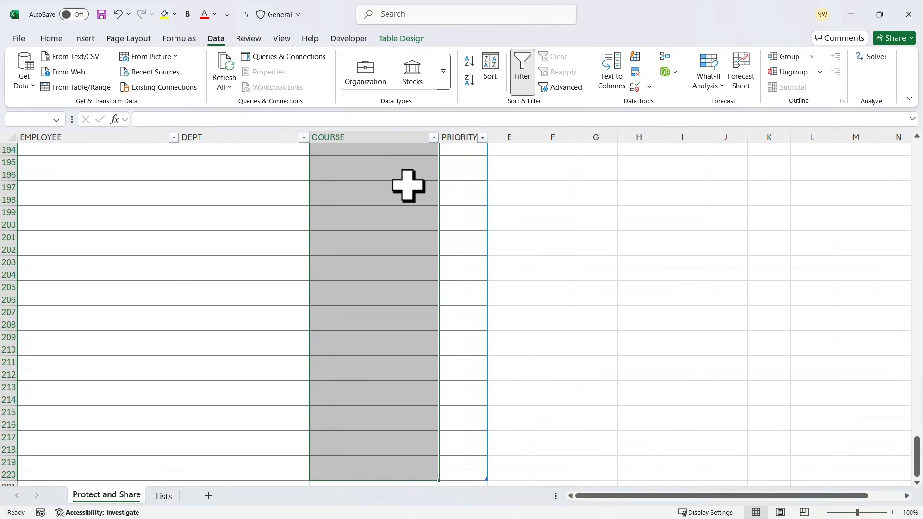
{"action": "left_click", "coordinate": [636, 89]}
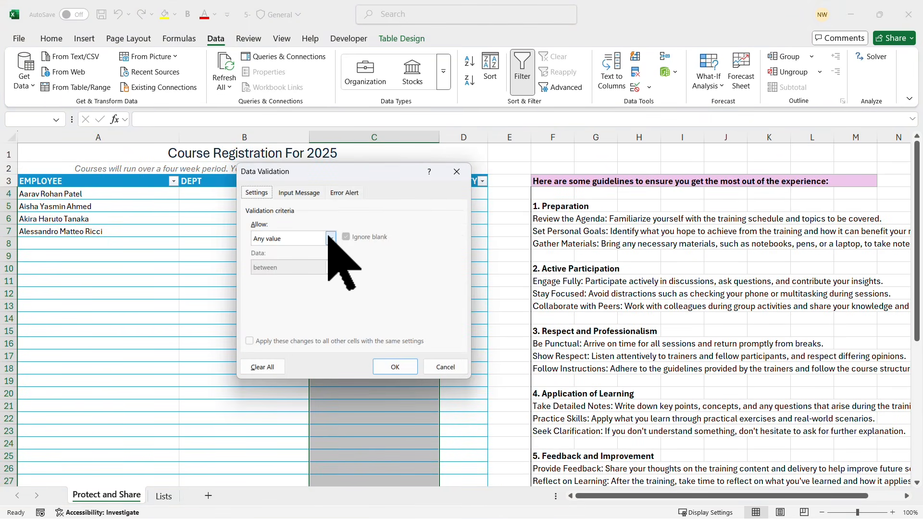
{"action": "left_click", "coordinate": [331, 238]}
{"action": "left_click", "coordinate": [270, 277]}
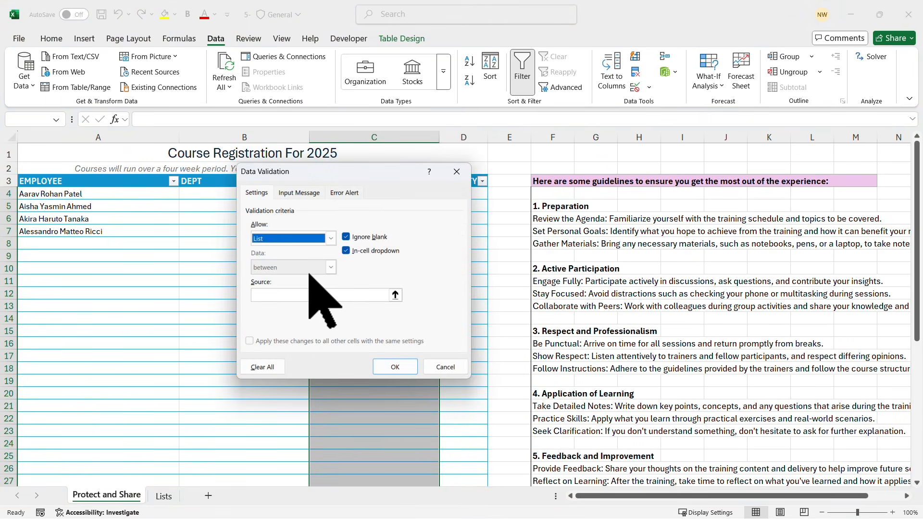
- Use the courses in =Lists!$C$2:$C$9 as the source of the Course validation list and apply the rule
{"action": "left_click", "coordinate": [395, 294]}
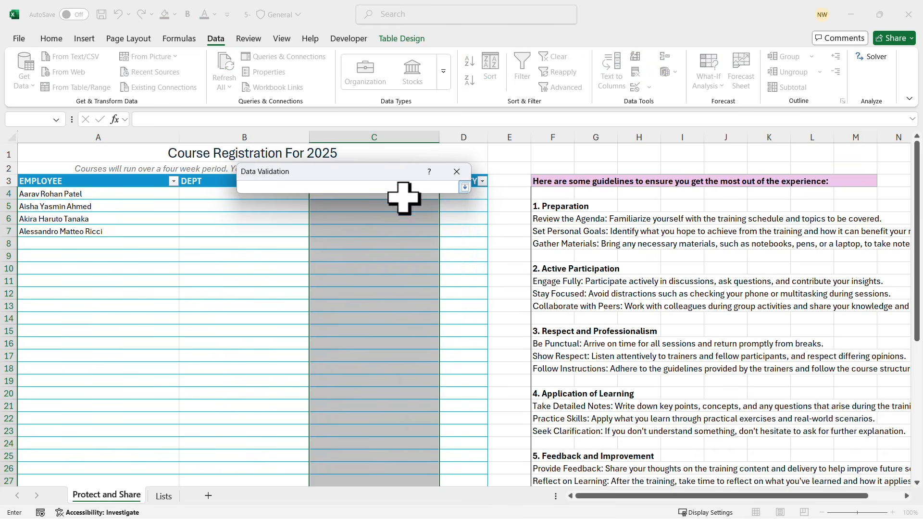
{"action": "left_click_drag", "start_coordinate": [394, 173], "coordinate": [319, 228]}
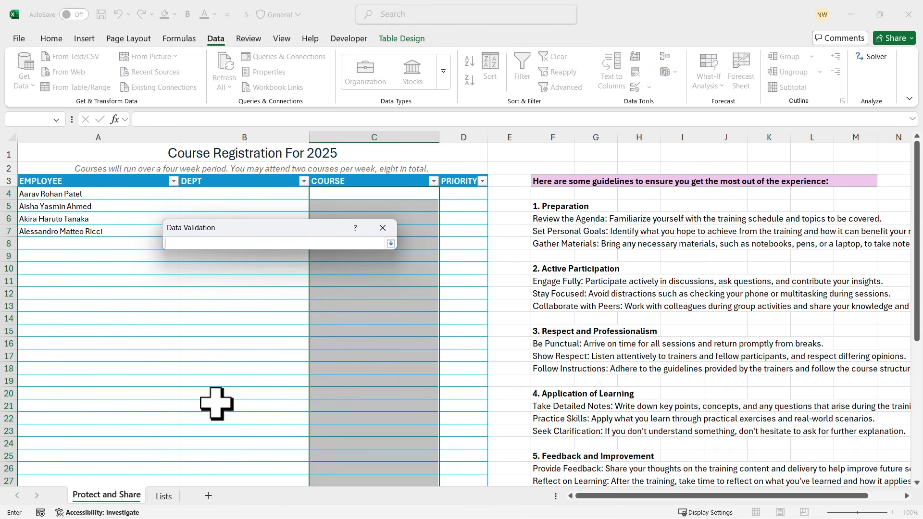
{"action": "left_click", "coordinate": [163, 496]}
{"action": "left_click_drag", "start_coordinate": [278, 164], "coordinate": [251, 247]}
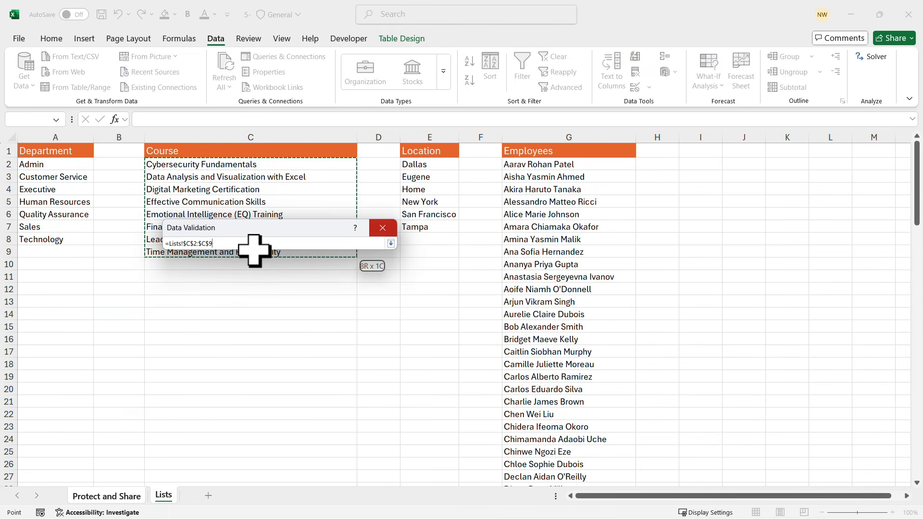
{"action": "left_click", "coordinate": [390, 243]}
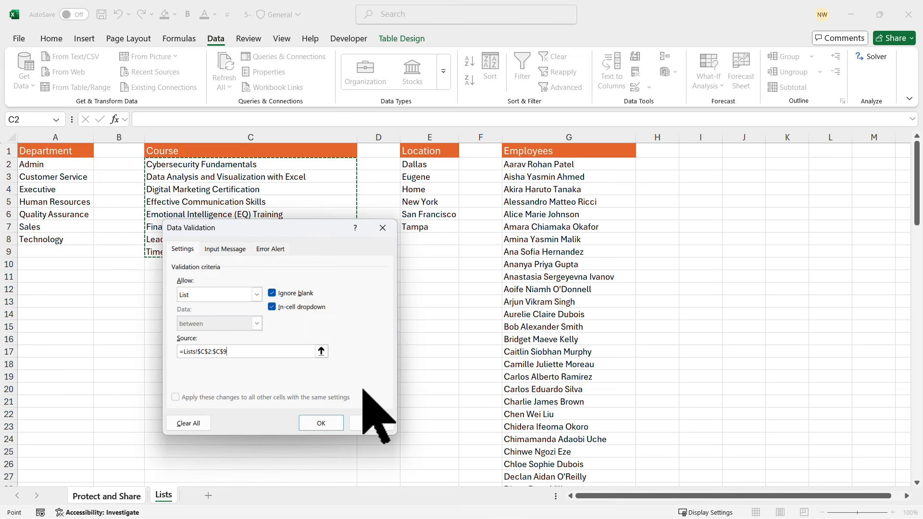
{"action": "left_click", "coordinate": [316, 421]}
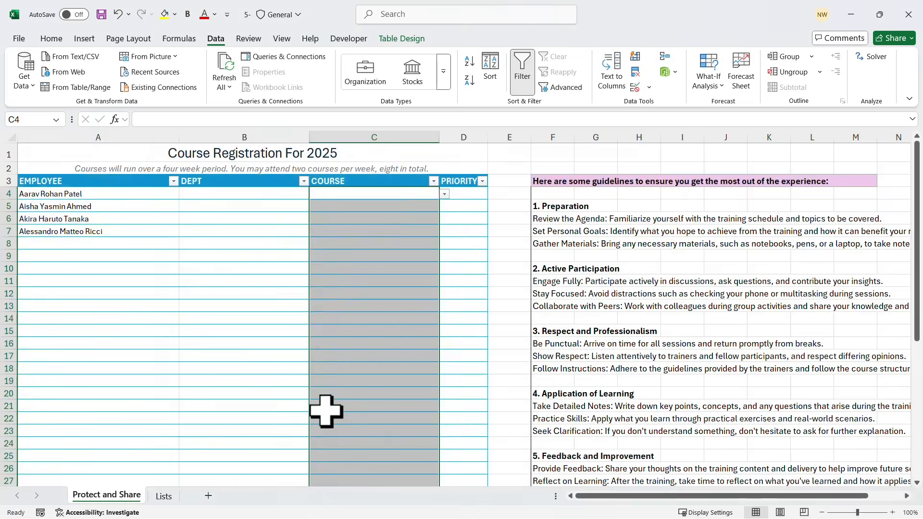
- Fill row 4 from the dropdown lists with the Dept Admin and the Course Cybersecurity Fundamentals
{"action": "left_click", "coordinate": [229, 194]}
{"action": "left_click", "coordinate": [314, 194]}
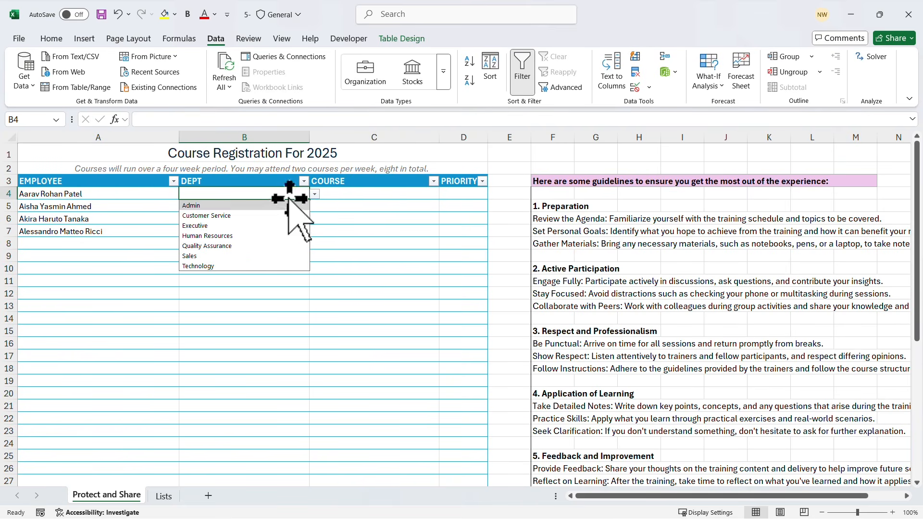
{"action": "left_click", "coordinate": [226, 205]}
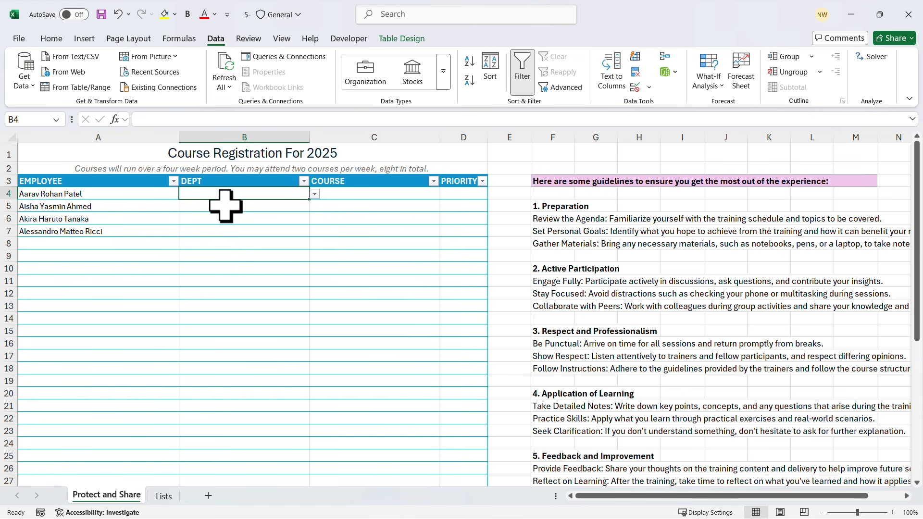
{"action": "left_click", "coordinate": [416, 195]}
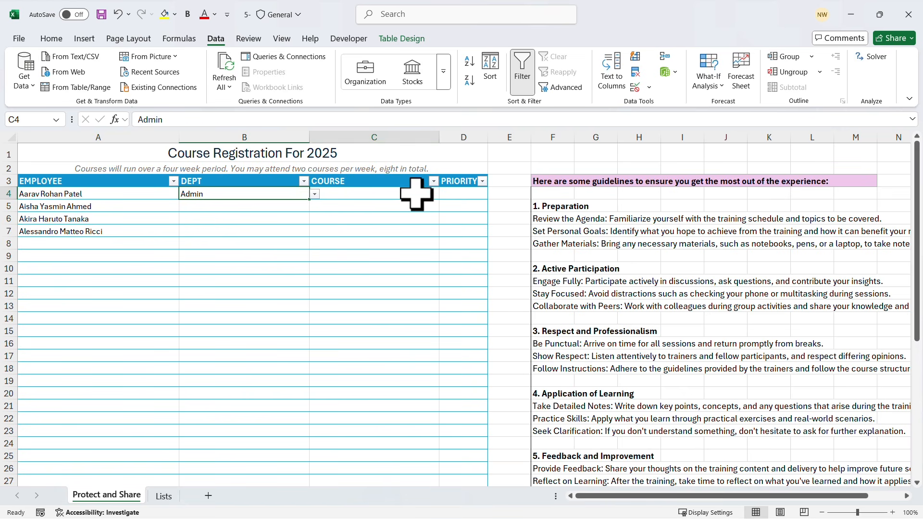
{"action": "left_click", "coordinate": [443, 194]}
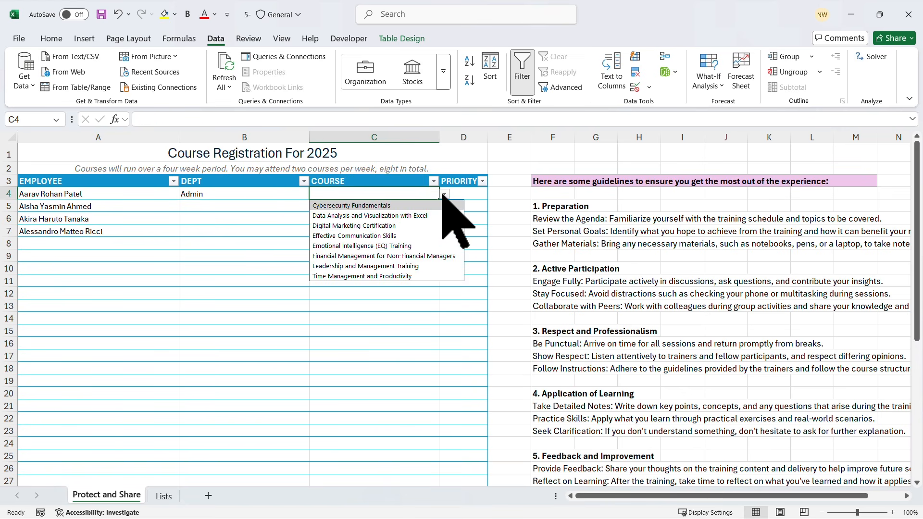
{"action": "left_click", "coordinate": [380, 206]}
- Fill row 5 from the dropdown lists with the Dept Customer Service and the Course Effective Communication Skills
{"action": "left_click", "coordinate": [270, 208]}
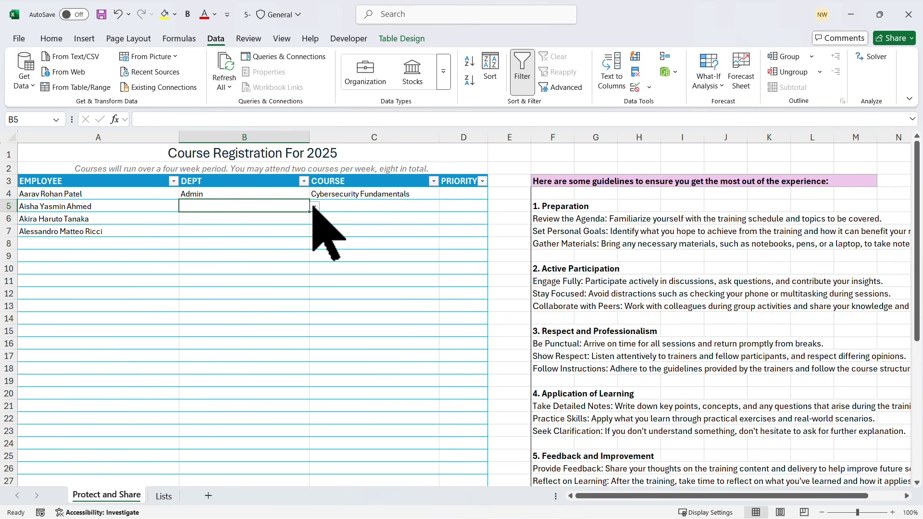
{"action": "left_click", "coordinate": [315, 206]}
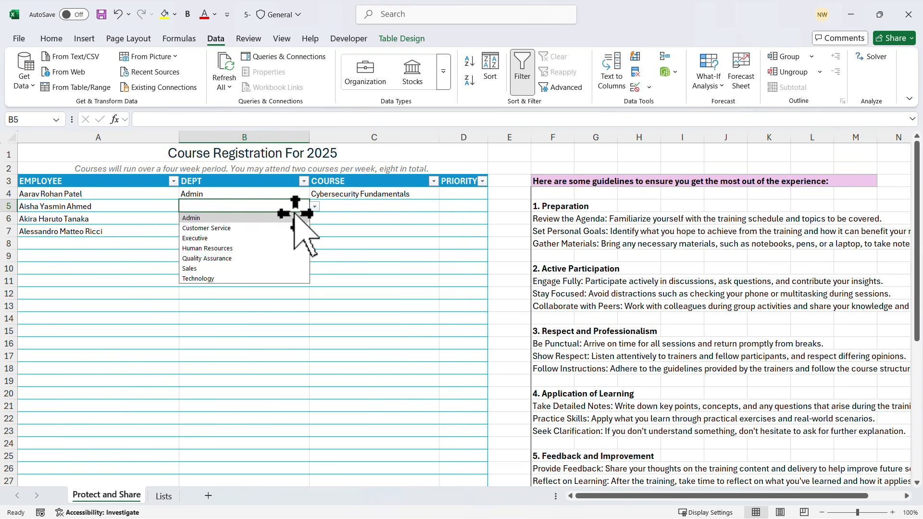
{"action": "left_click", "coordinate": [239, 229]}
{"action": "left_click", "coordinate": [402, 208]}
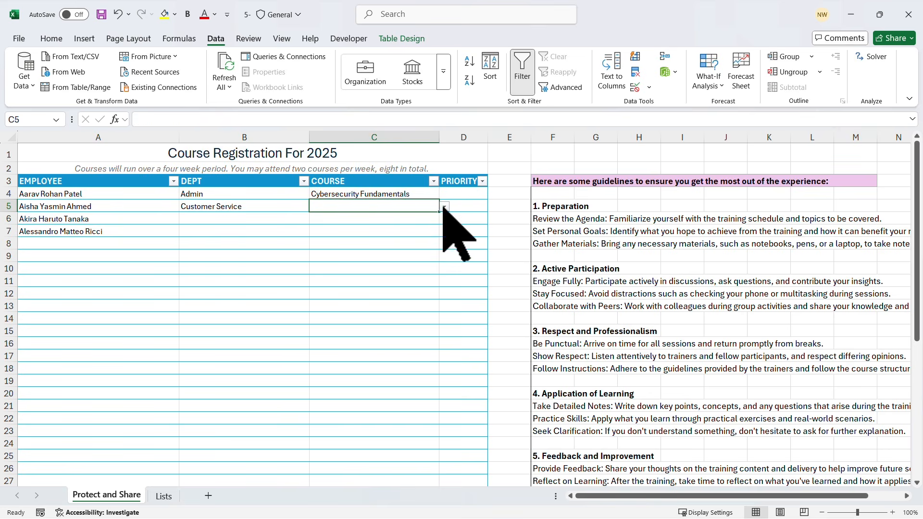
{"action": "left_click", "coordinate": [442, 207]}
{"action": "left_click", "coordinate": [374, 247]}
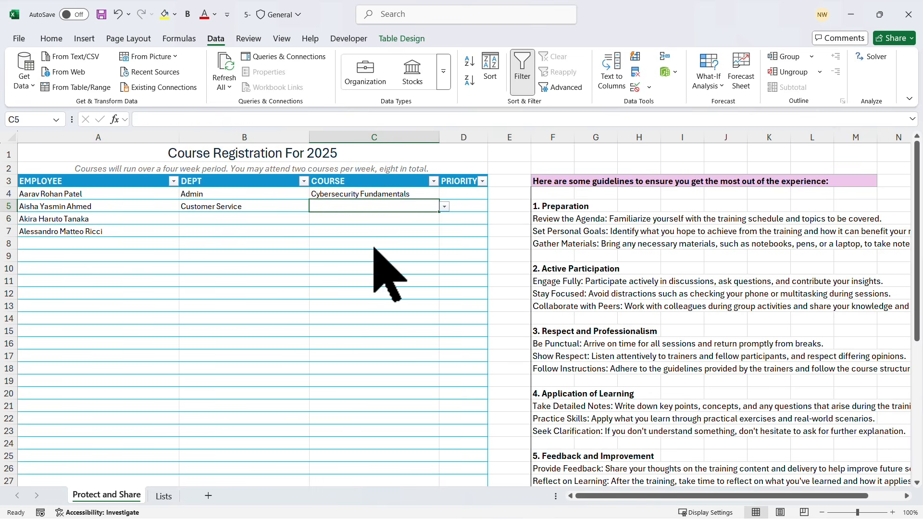
- Fill row 6 from the dropdown lists with the Dept Human Resources and the Course Leadership and Management Training
{"action": "left_click", "coordinate": [226, 217]}
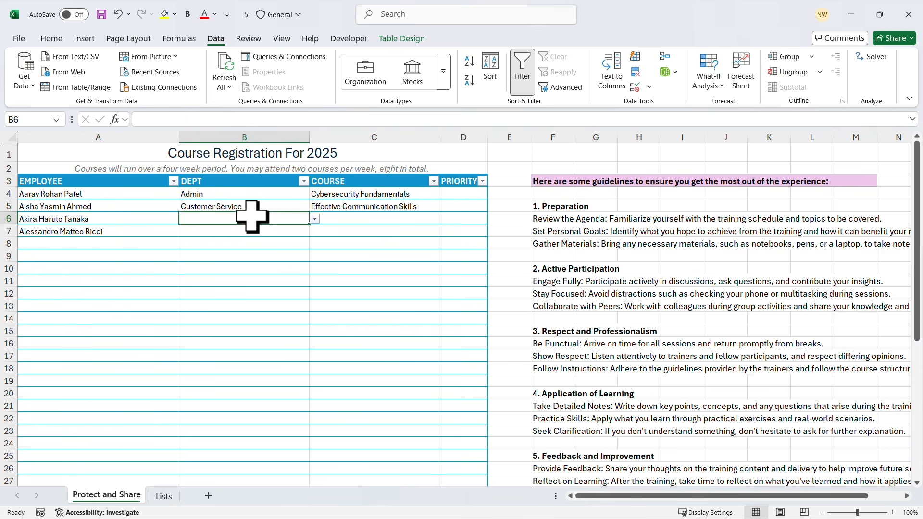
{"action": "left_click", "coordinate": [314, 219]}
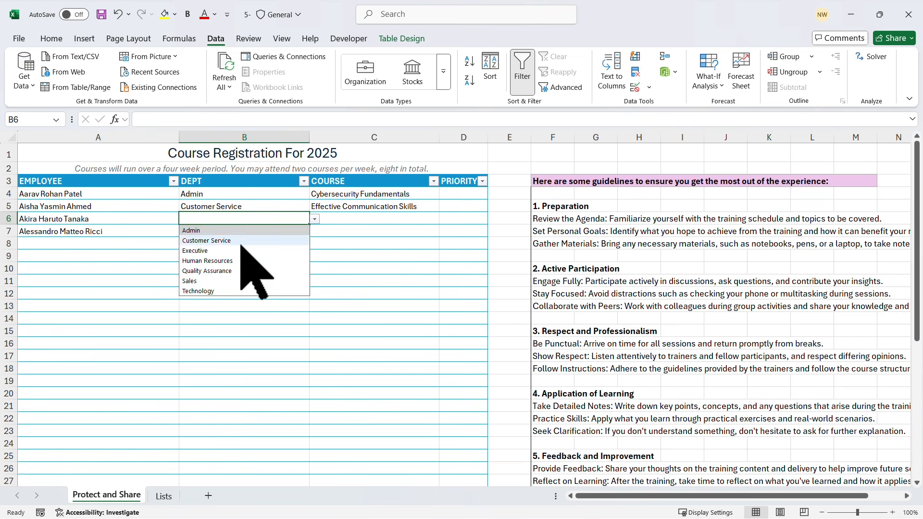
{"action": "left_click", "coordinate": [216, 261]}
{"action": "left_click", "coordinate": [377, 223]}
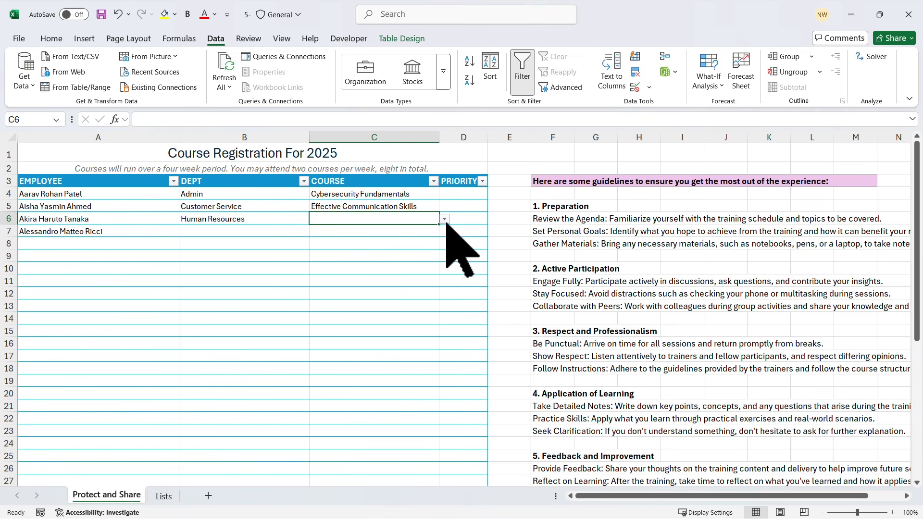
{"action": "left_click", "coordinate": [445, 219]}
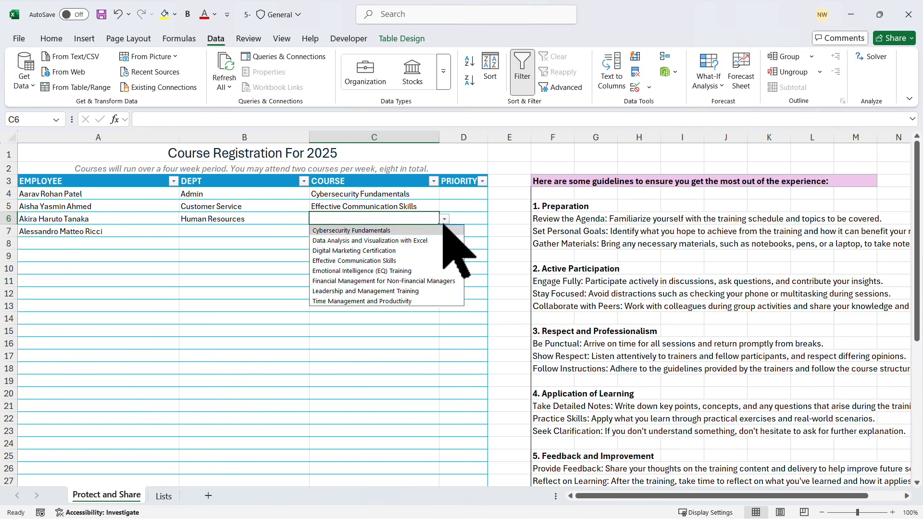
{"action": "left_click", "coordinate": [373, 291]}
- Fill row 7 with the Dept Quality Assurance and the Course Time Management and Productivity, and autofit the width of column C
{"action": "left_click", "coordinate": [254, 234]}
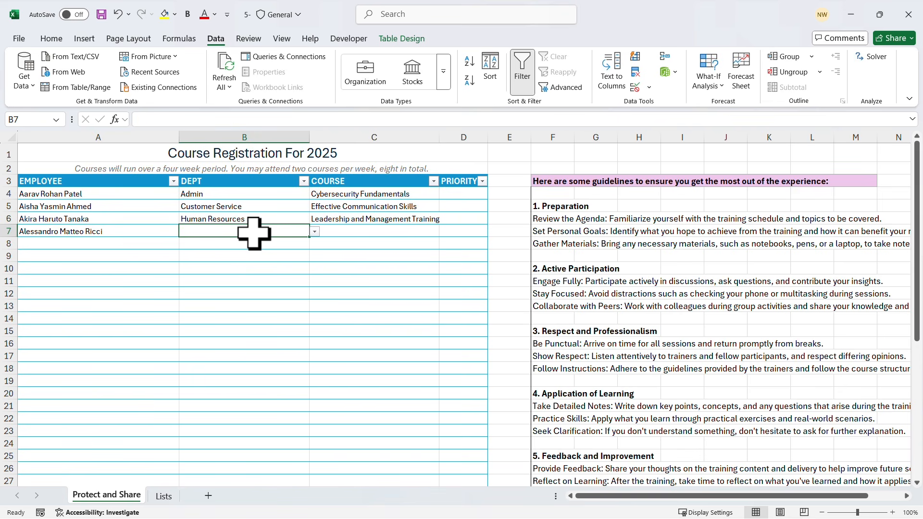
{"action": "left_click", "coordinate": [314, 232]}
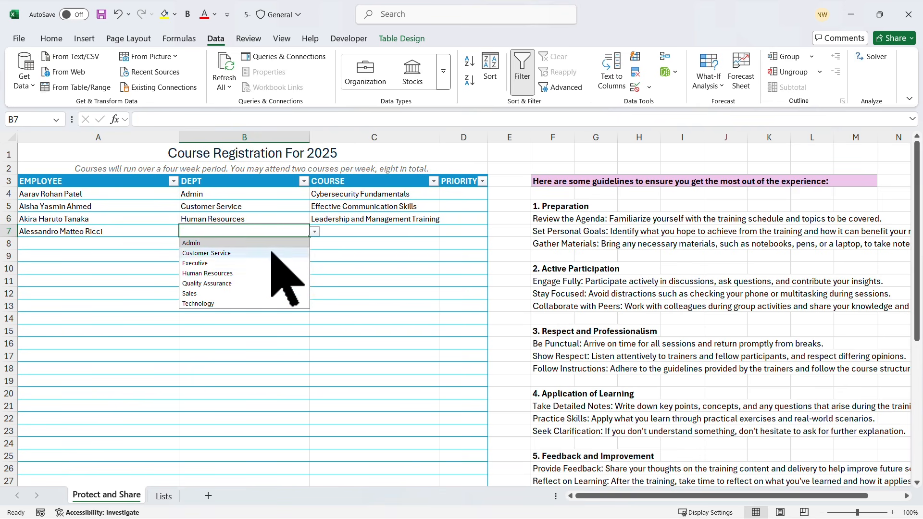
{"action": "left_click", "coordinate": [220, 284]}
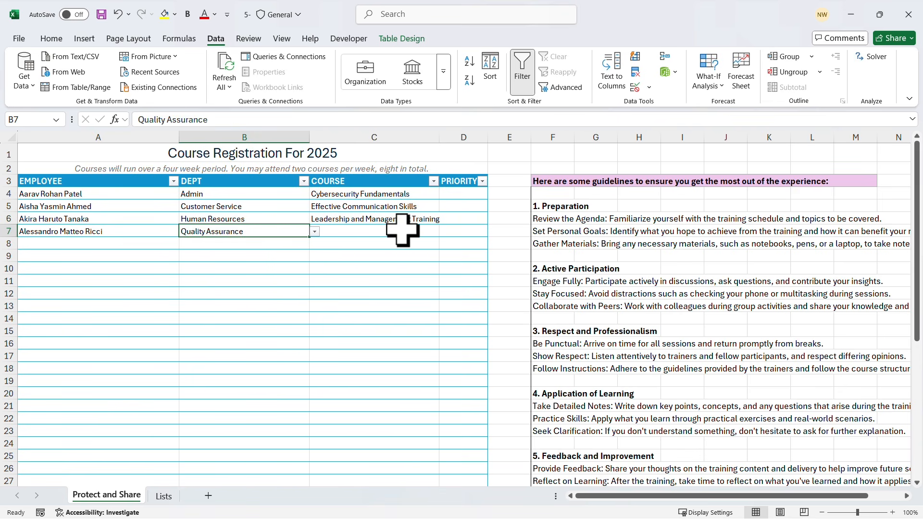
{"action": "left_click", "coordinate": [402, 231]}
{"action": "left_click", "coordinate": [444, 232]}
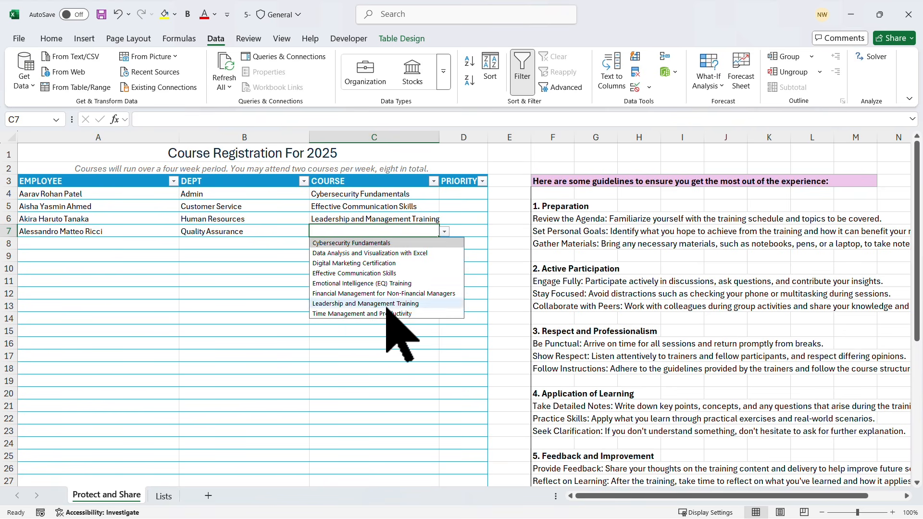
{"action": "left_click", "coordinate": [375, 313]}
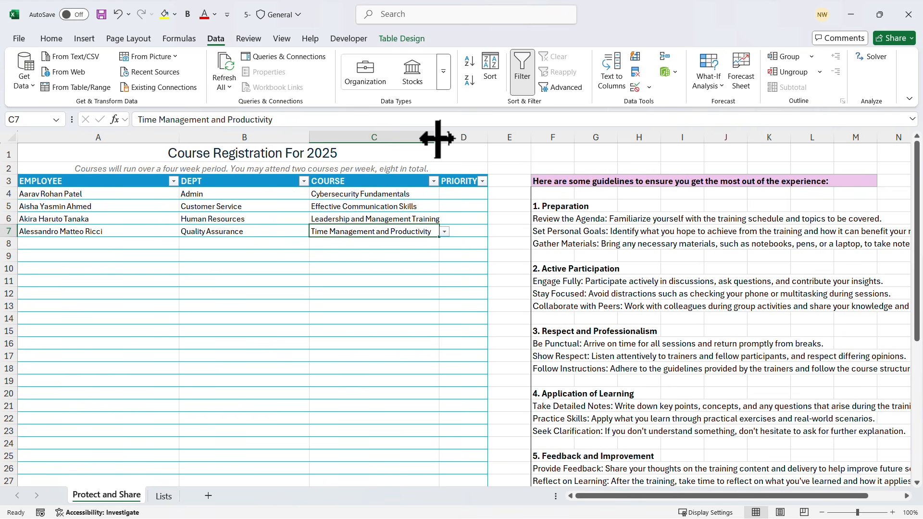
{"action": "double_click", "coordinate": [437, 138]}
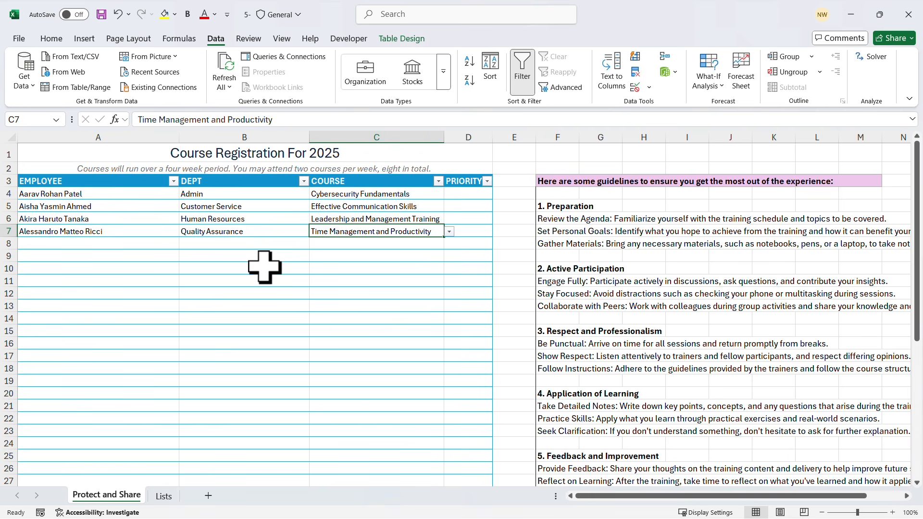
- Set the Priority to FIRST in D4 and SECOND in D5 from the dropdown lists
{"action": "left_click", "coordinate": [467, 193]}
{"action": "left_click", "coordinate": [498, 194]}
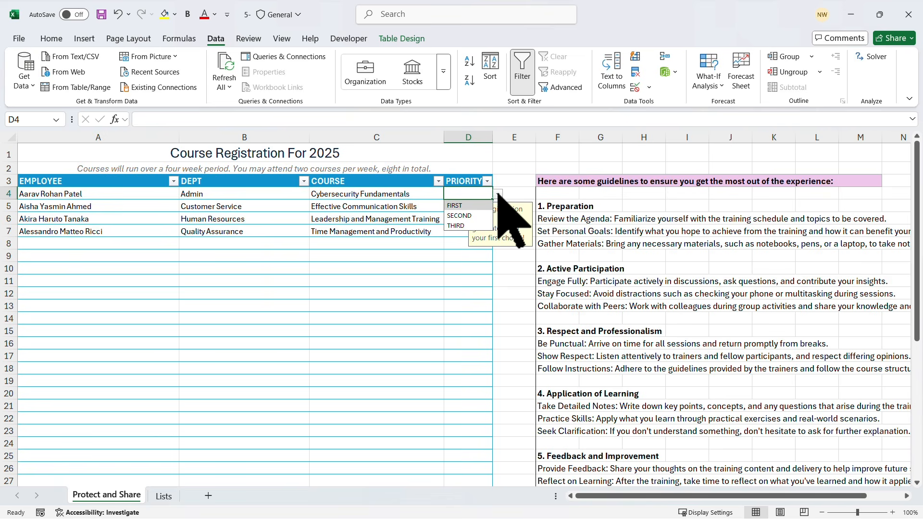
{"action": "left_click", "coordinate": [461, 205]}
{"action": "key", "text": "Return"}
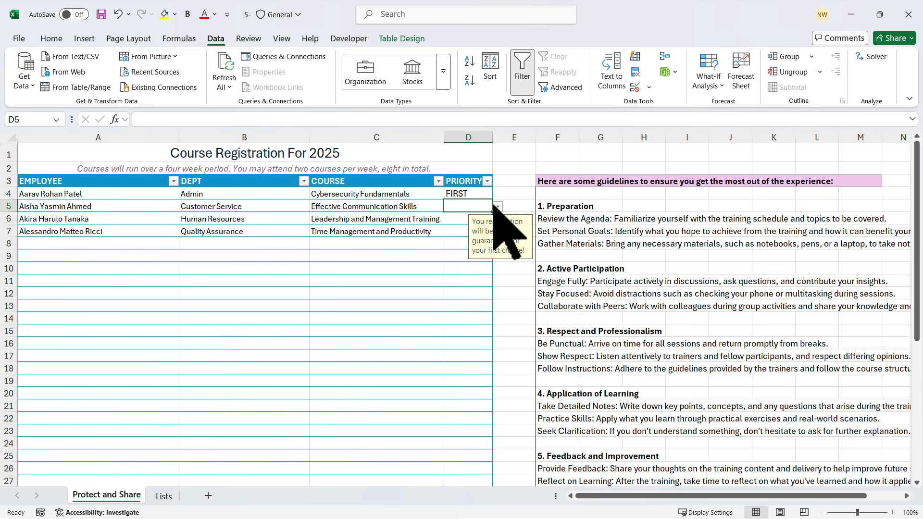
{"action": "left_click", "coordinate": [498, 207]}
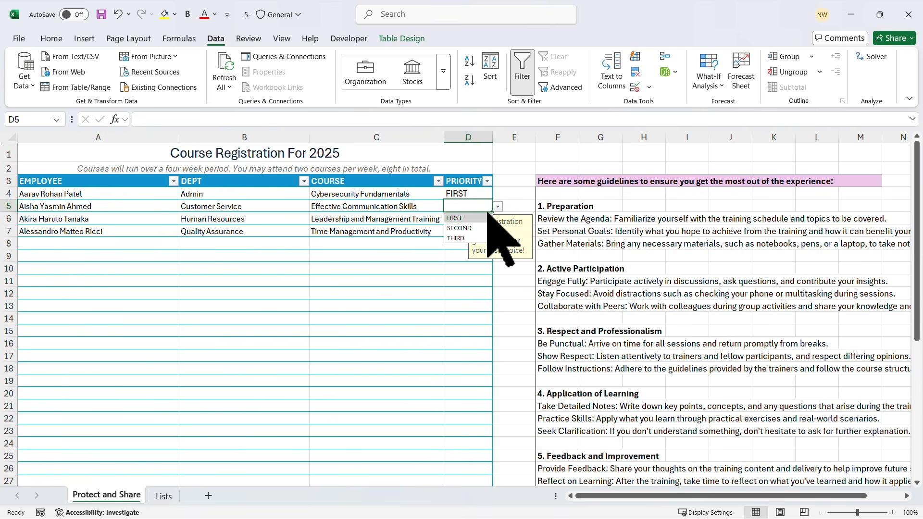
{"action": "left_click", "coordinate": [459, 228]}
- Set the Priority to THIRD in D6 and SECOND in D7 from the dropdown lists
{"action": "left_click", "coordinate": [455, 218]}
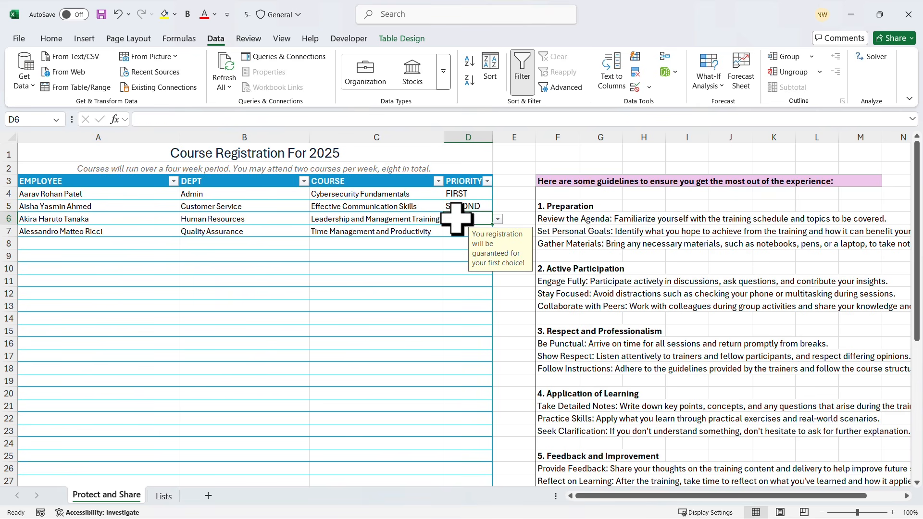
{"action": "left_click", "coordinate": [497, 218]}
{"action": "left_click", "coordinate": [458, 250]}
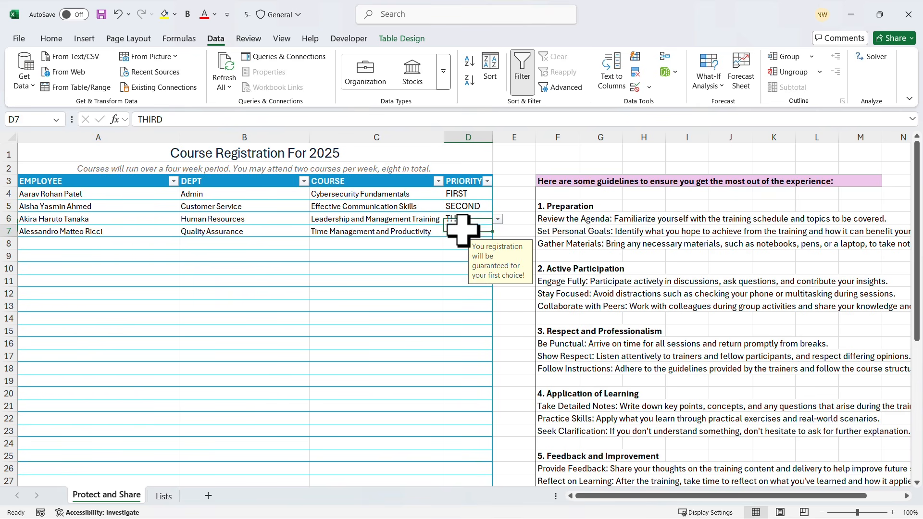
{"action": "left_click", "coordinate": [463, 232]}
{"action": "left_click", "coordinate": [498, 231]}
{"action": "left_click", "coordinate": [459, 254]}
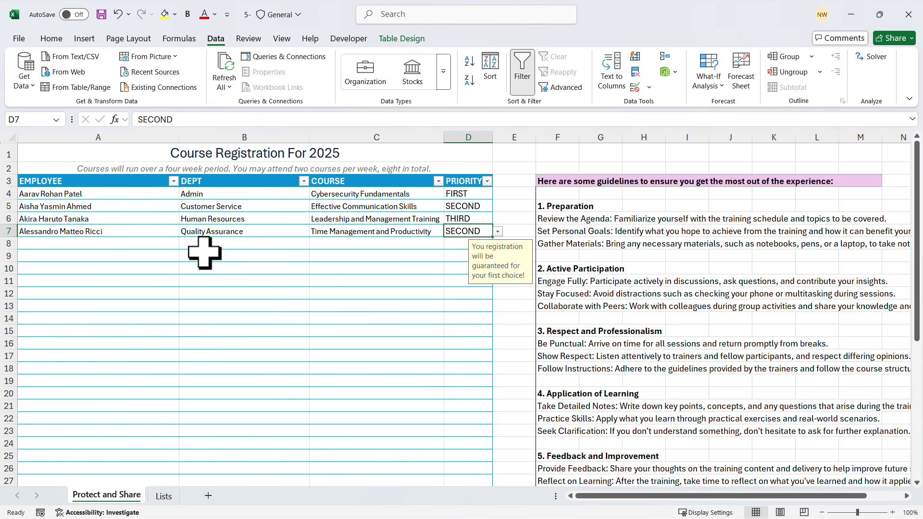
- Fill row 8 from the dropdown lists with the second listed employee and the Dept Customer Service
{"action": "left_click", "coordinate": [114, 243]}
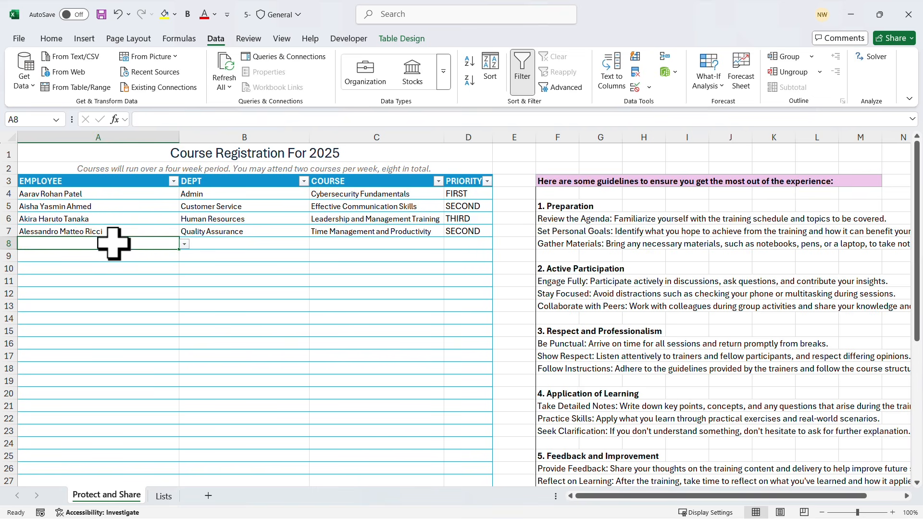
{"action": "left_click", "coordinate": [185, 245]}
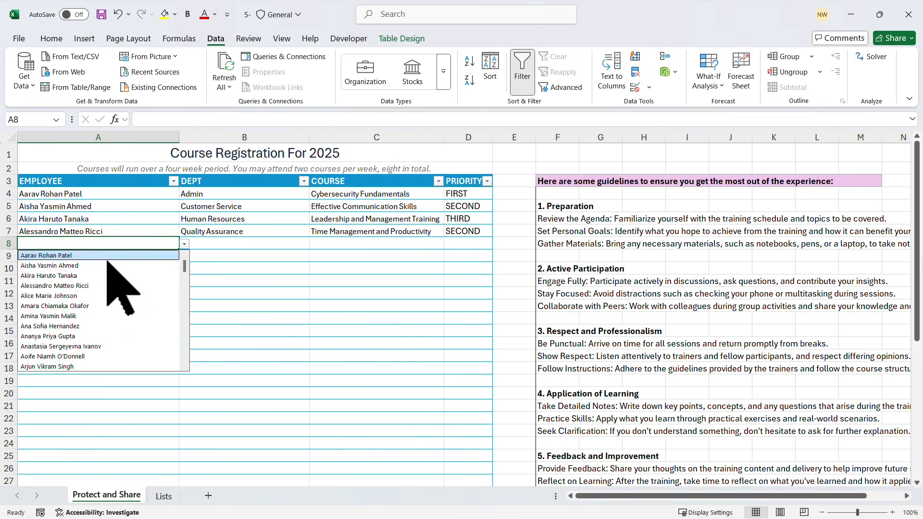
{"action": "left_click", "coordinate": [58, 266]}
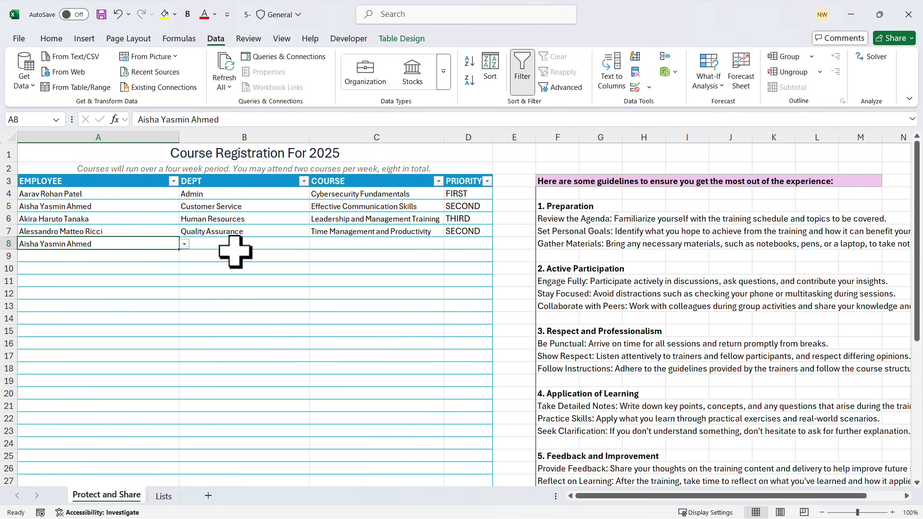
{"action": "left_click", "coordinate": [260, 245]}
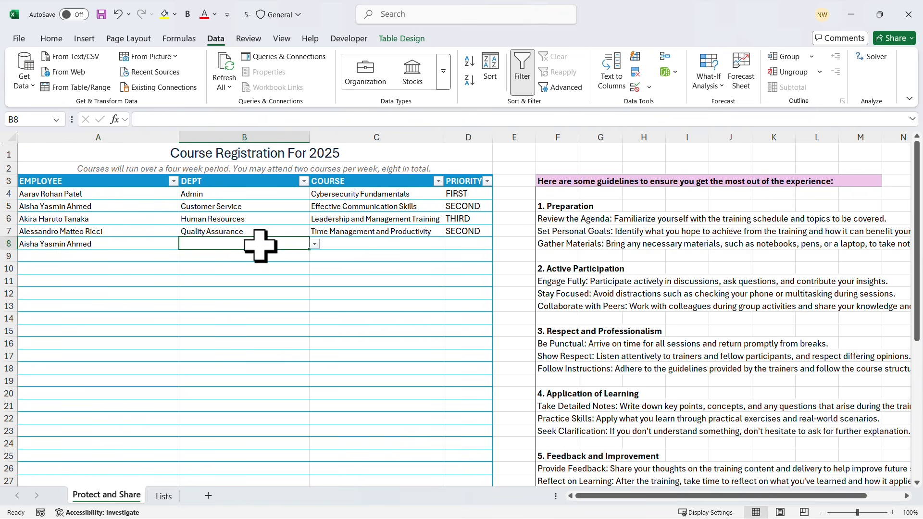
{"action": "left_click", "coordinate": [314, 244]}
{"action": "left_click", "coordinate": [233, 265]}
- Set the Course in C8 to Emotional Intelligence (EQ) Training and the Priority in D8 to FIRST from the dropdown lists
{"action": "left_click", "coordinate": [381, 243]}
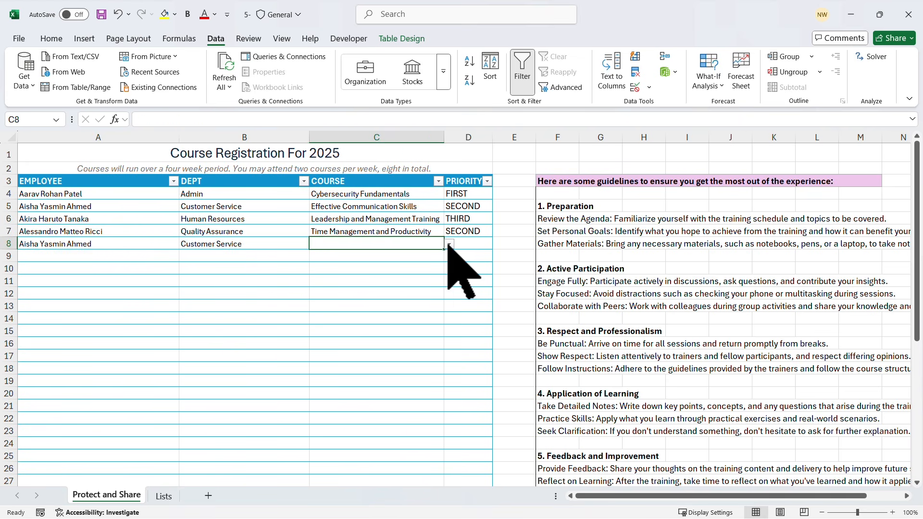
{"action": "left_click", "coordinate": [448, 244]}
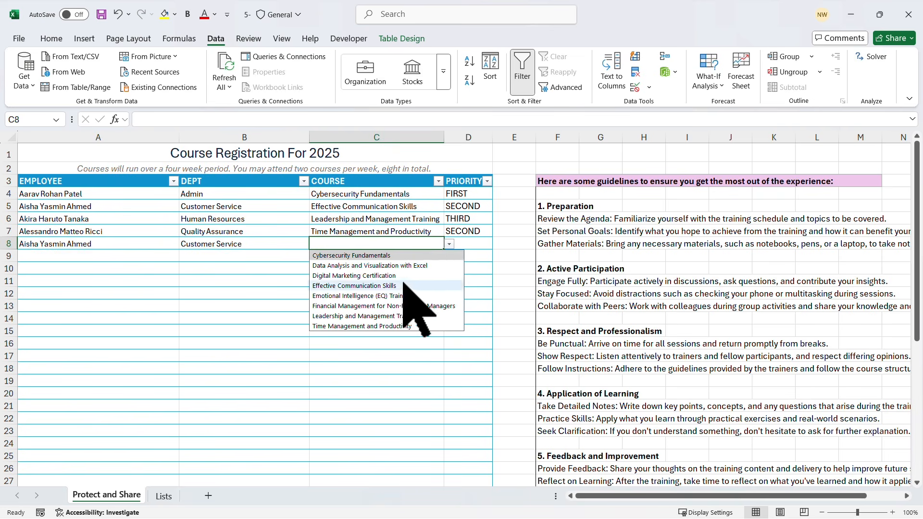
{"action": "left_click", "coordinate": [386, 296]}
{"action": "left_click", "coordinate": [472, 244]}
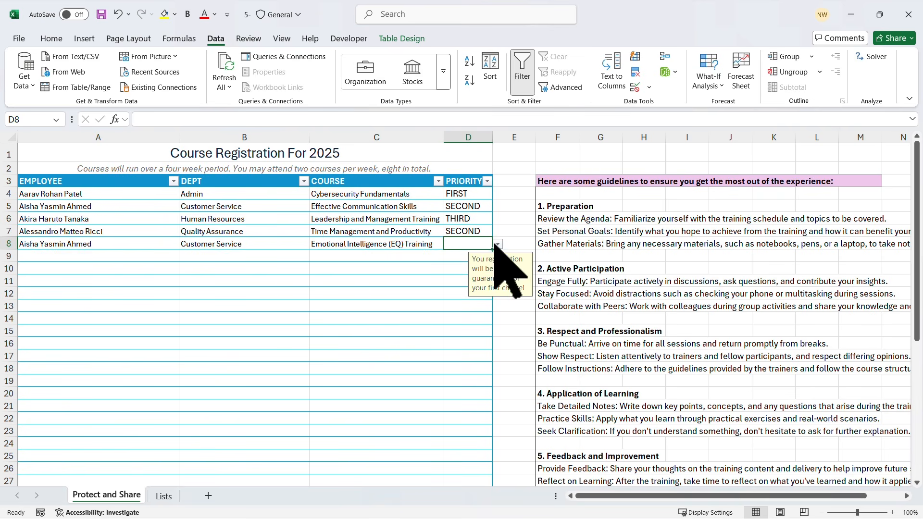
{"action": "left_click", "coordinate": [497, 244]}
{"action": "left_click", "coordinate": [462, 256]}
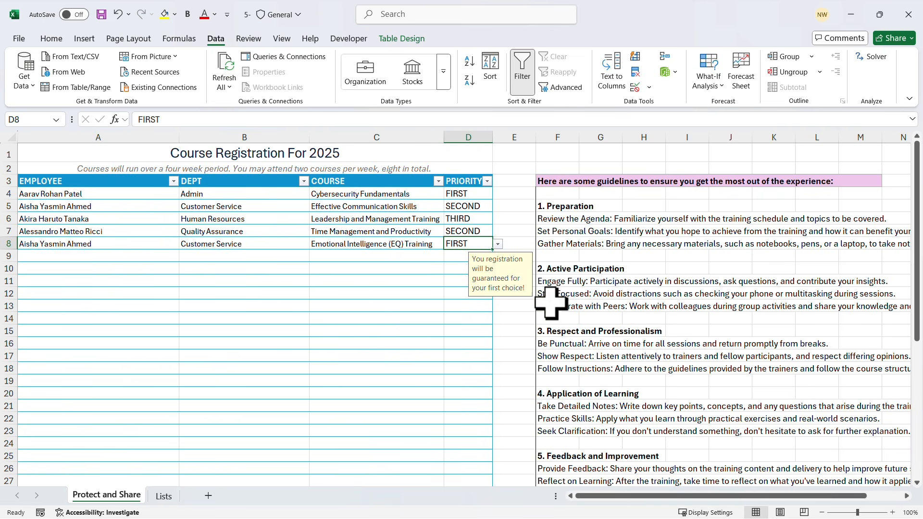
{"action": "left_click", "coordinate": [508, 317]}
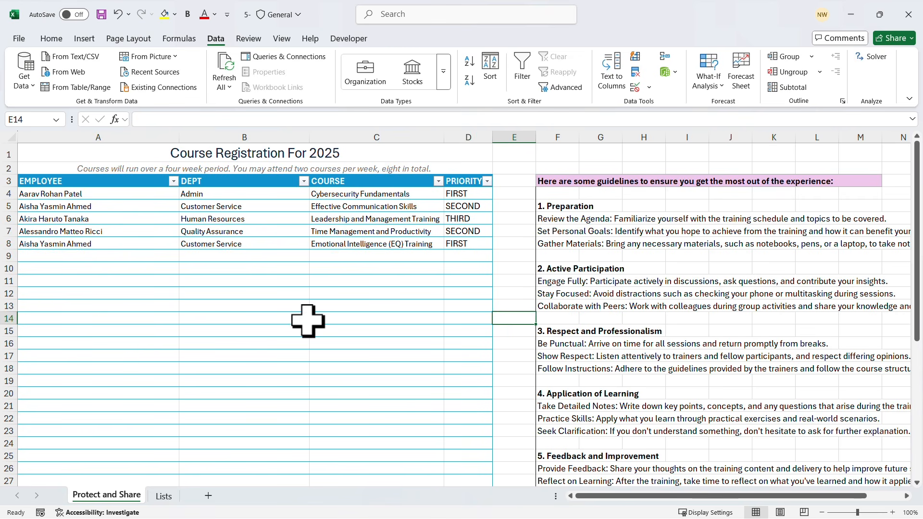
{"action": "left_click", "coordinate": [254, 368]}
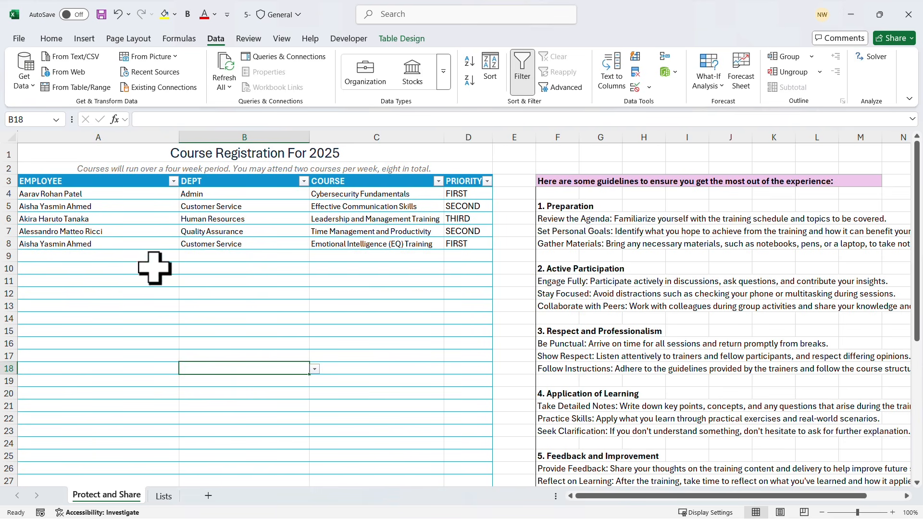
{"action": "left_click", "coordinate": [514, 259]}
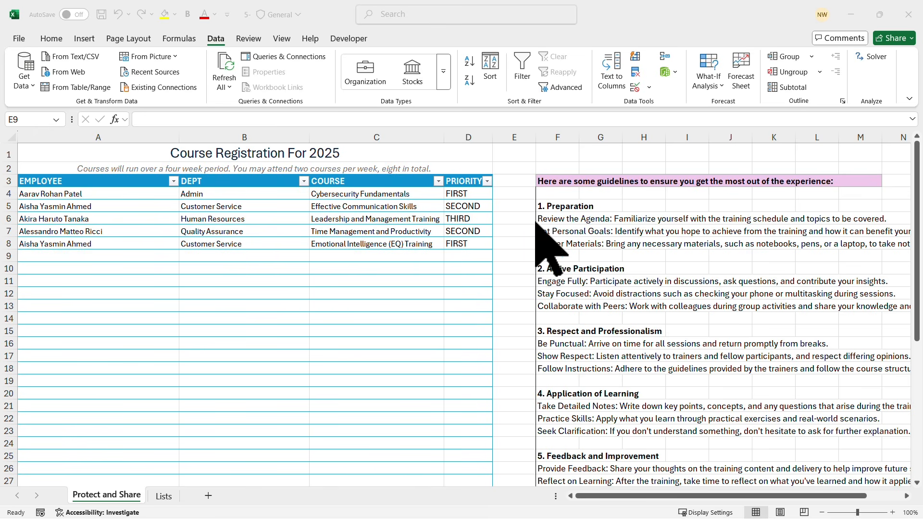
{"action": "left_click", "coordinate": [642, 212]}
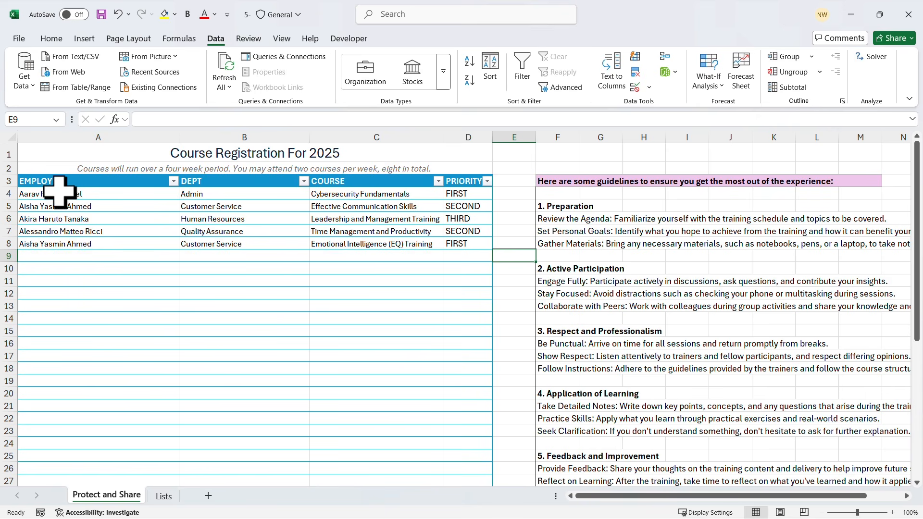
- Check the extent of the table's entry area by selecting from A4 through column C down to row 220, and return to A1
{"action": "left_click_drag", "start_coordinate": [67, 195], "coordinate": [423, 195]}
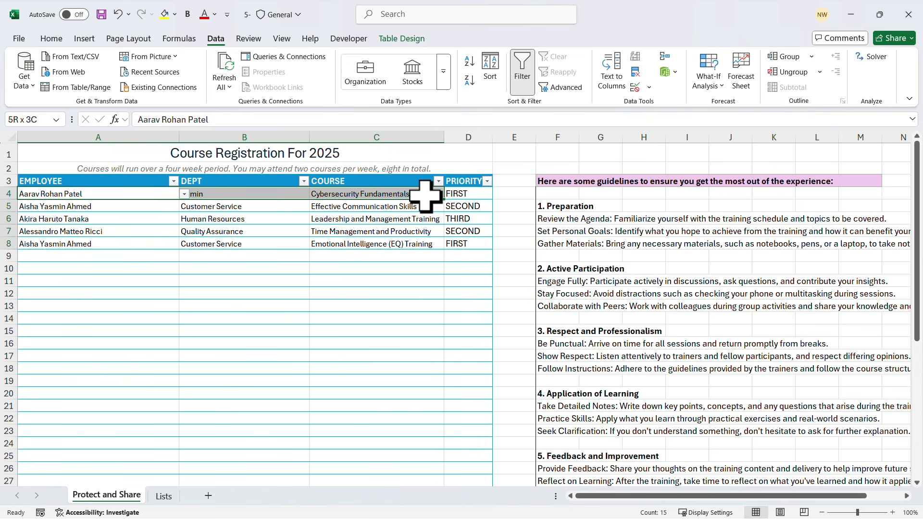
{"action": "key", "text": "ctrl+shift+Down"}
{"action": "key", "text": "ctrl+shift+Down"}
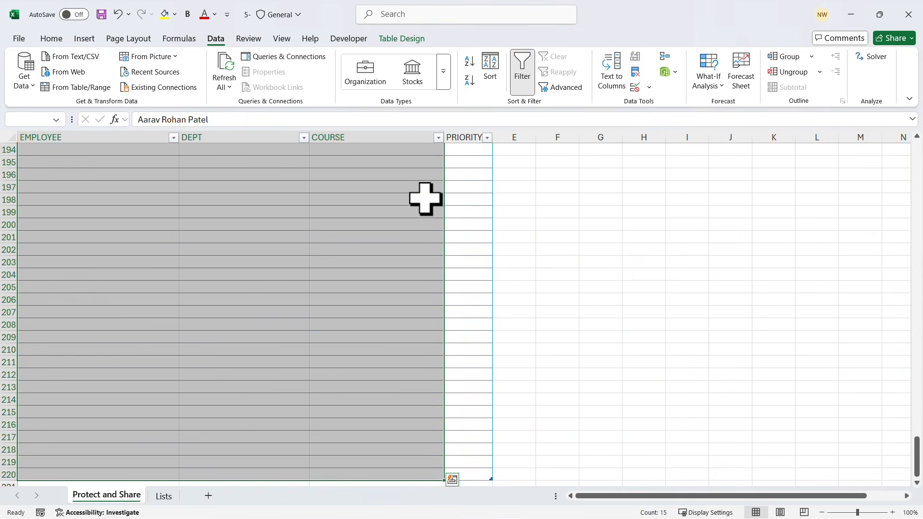
{"action": "left_click", "coordinate": [469, 475]}
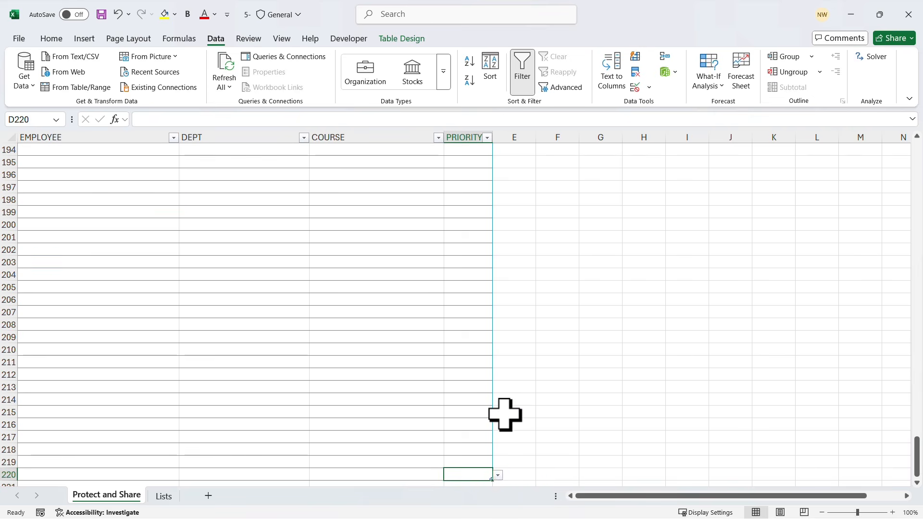
{"action": "key", "text": "ctrl+Home"}
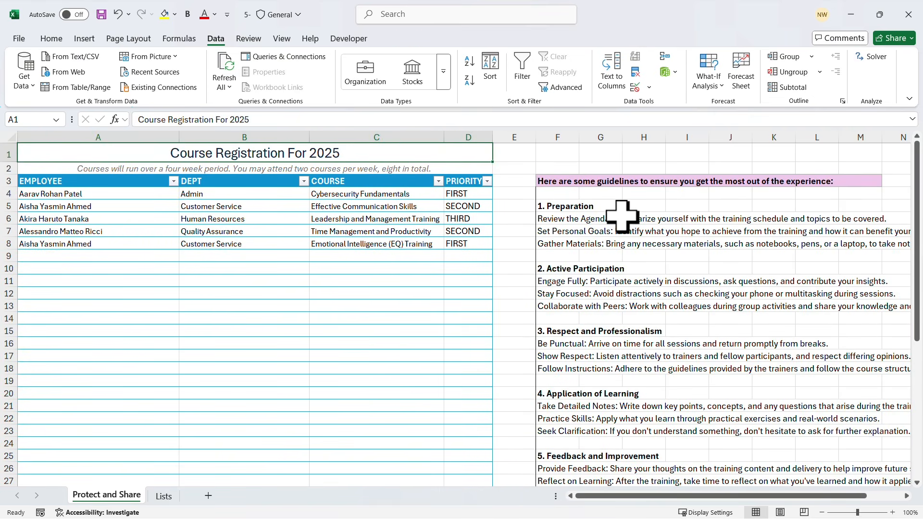
{"action": "left_click", "coordinate": [650, 219]}
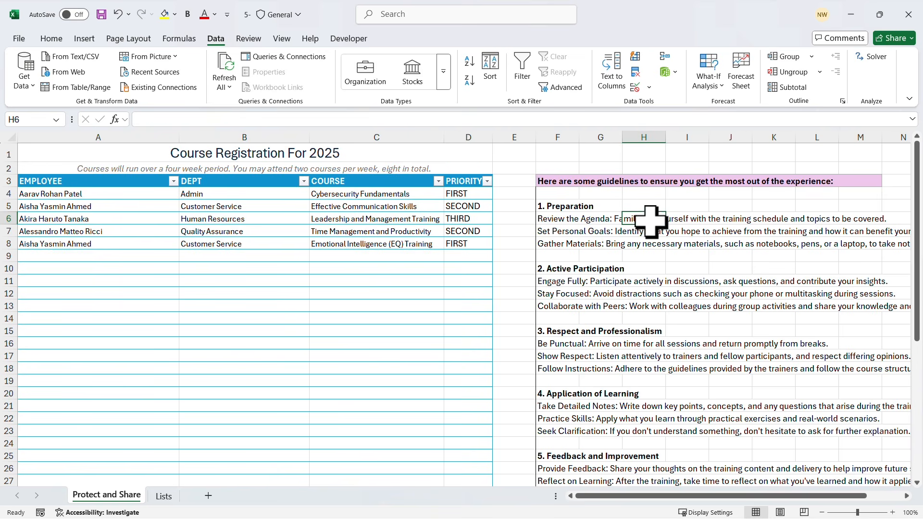
{"action": "left_click", "coordinate": [661, 305]}
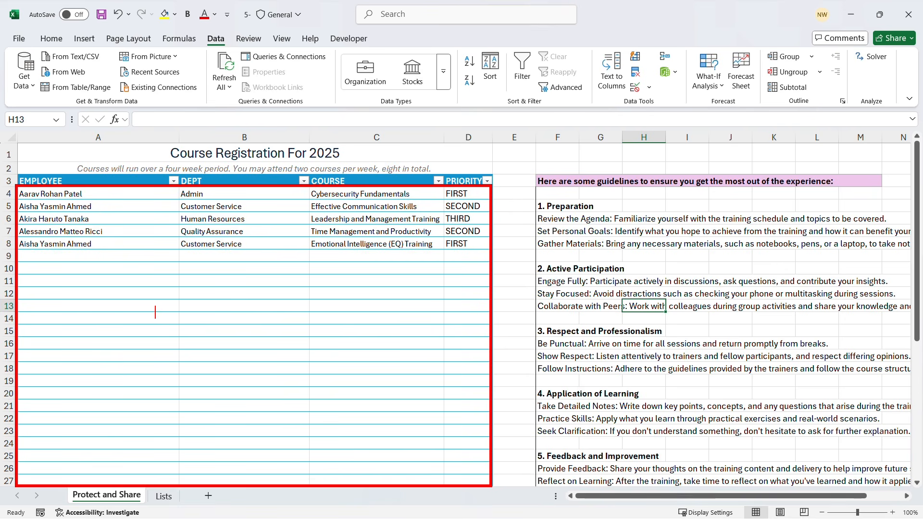
{"action": "type", "text": "entry he"}
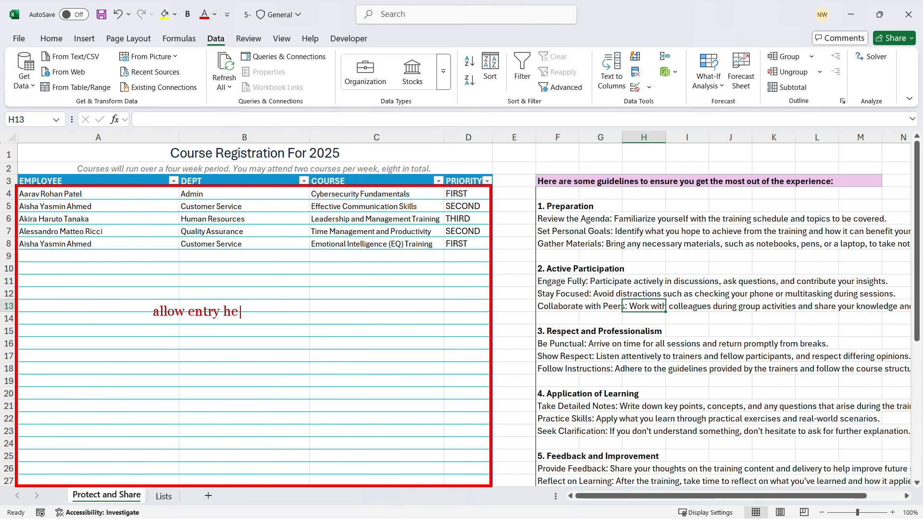
{"action": "type", "text": "re only"}
{"action": "key", "text": "Escape"}
{"action": "left_click_drag", "start_coordinate": [521, 188], "coordinate": [790, 435]}
{"action": "left_click_drag", "start_coordinate": [746, 234], "coordinate": [595, 442]}
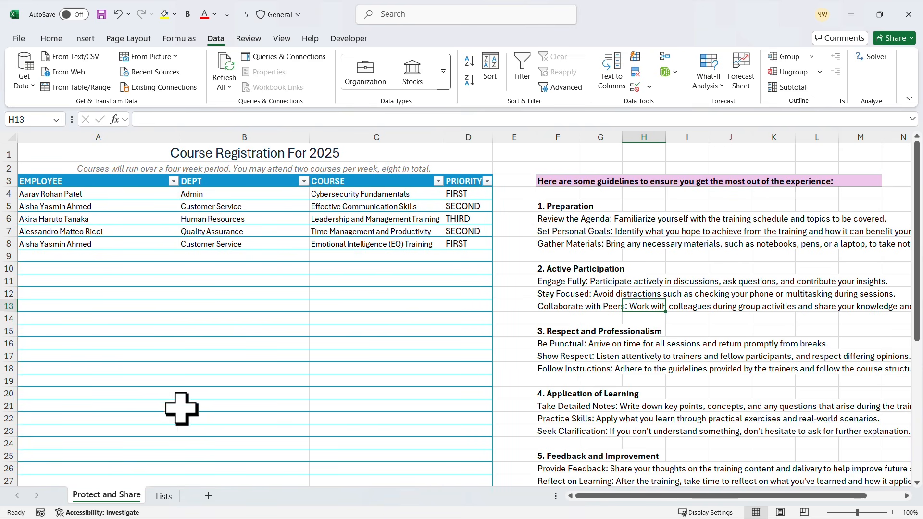
{"action": "right_click", "coordinate": [120, 497]}
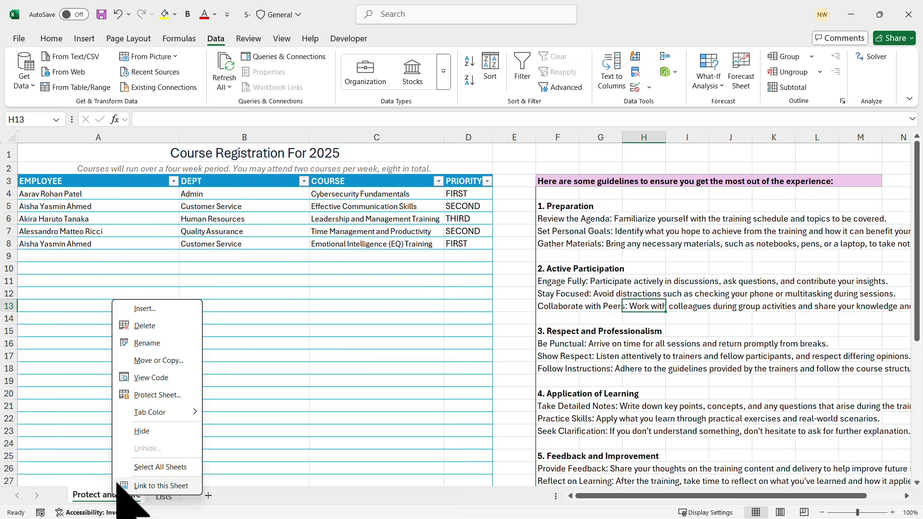
{"action": "left_click", "coordinate": [150, 395]}
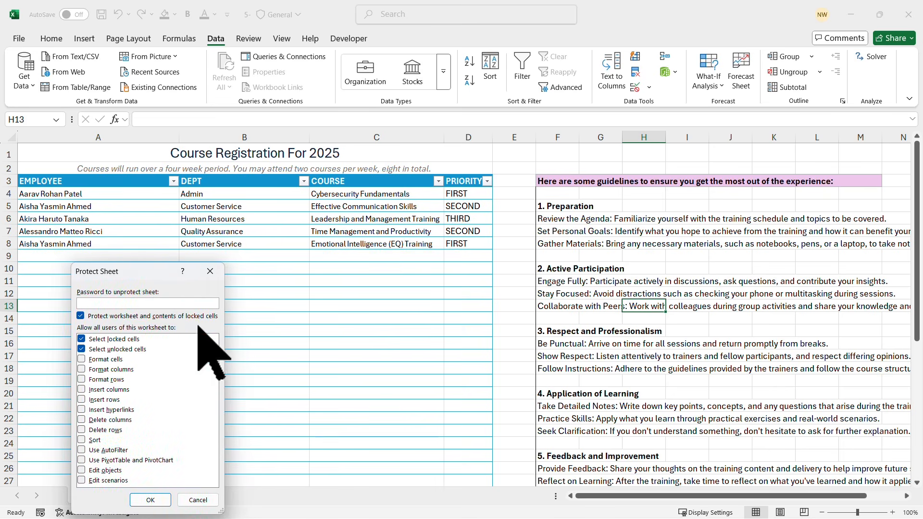
{"action": "left_click_drag", "start_coordinate": [173, 275], "coordinate": [502, 179]}
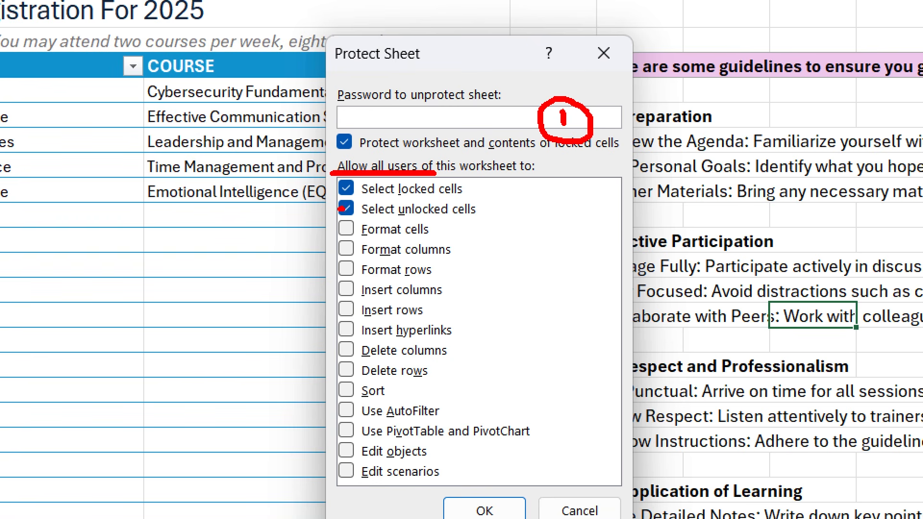
{"action": "left_click_drag", "start_coordinate": [341, 208], "coordinate": [392, 208]}
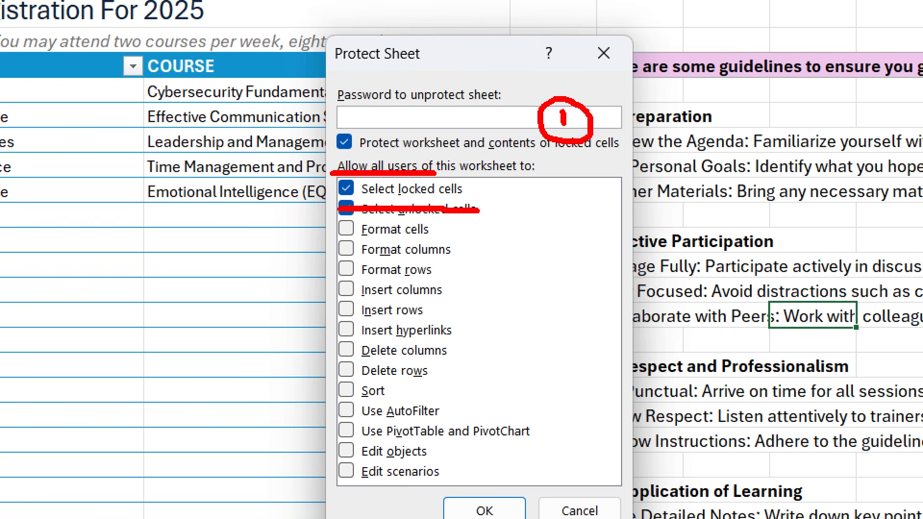
{"action": "left_click_drag", "start_coordinate": [342, 189], "coordinate": [459, 188]}
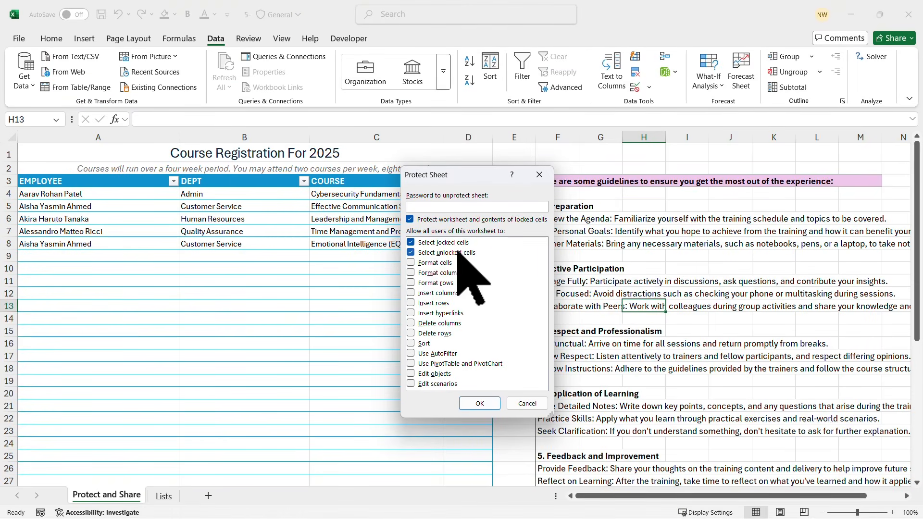
{"action": "left_click", "coordinate": [411, 243]}
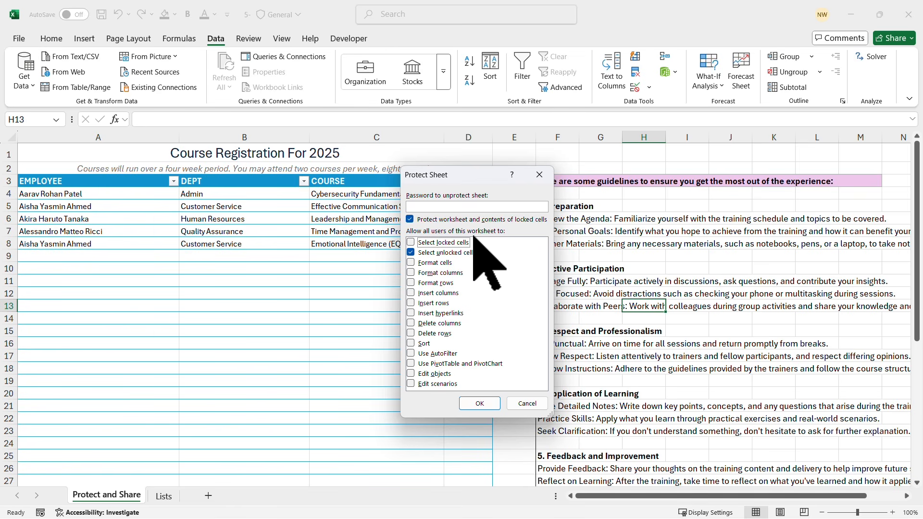
{"action": "left_click", "coordinate": [527, 403]}
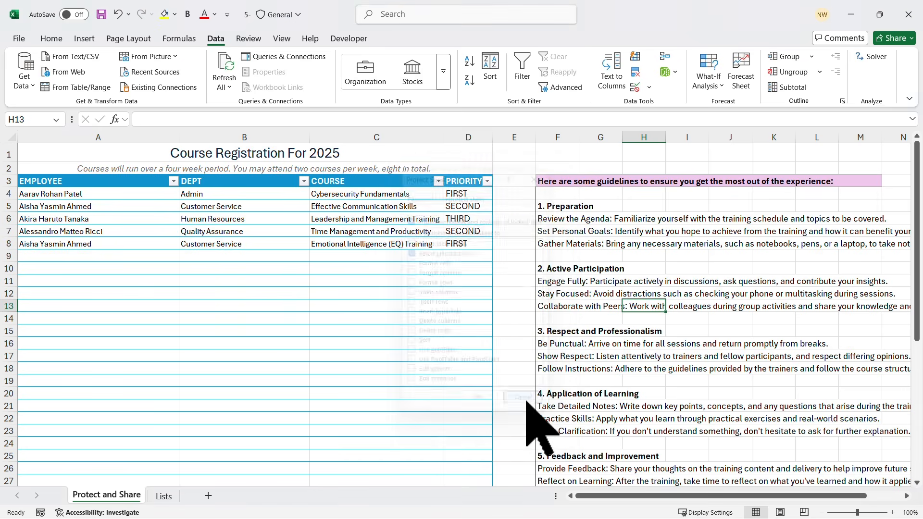
- Protect the Protect and Share sheet with a password, disallow selecting locked cells, and re-enter the password to confirm
{"action": "right_click", "coordinate": [114, 498]}
{"action": "left_click", "coordinate": [160, 396]}
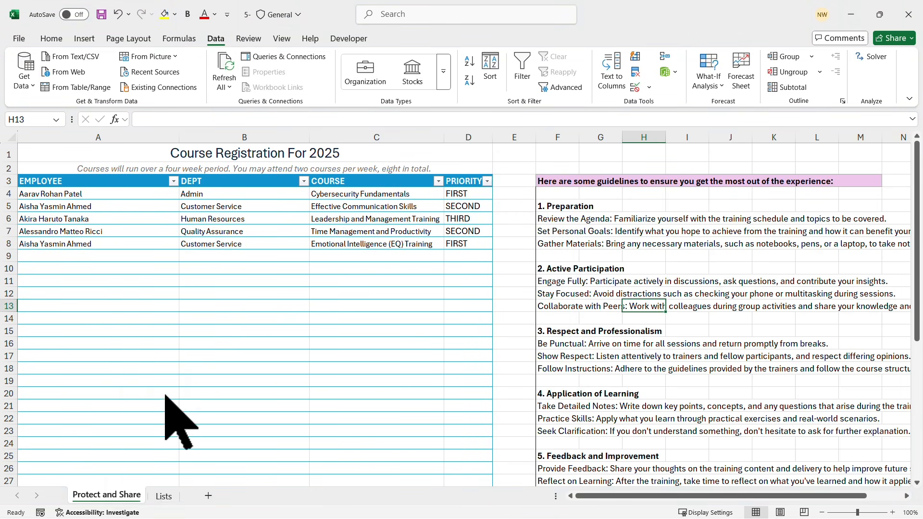
{"action": "left_click_drag", "start_coordinate": [173, 272], "coordinate": [490, 196]}
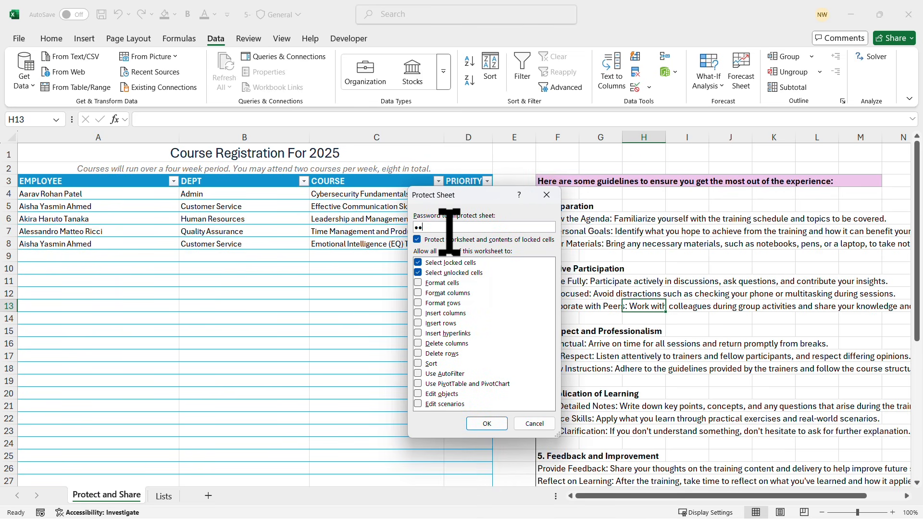
{"action": "left_click", "coordinate": [418, 262]}
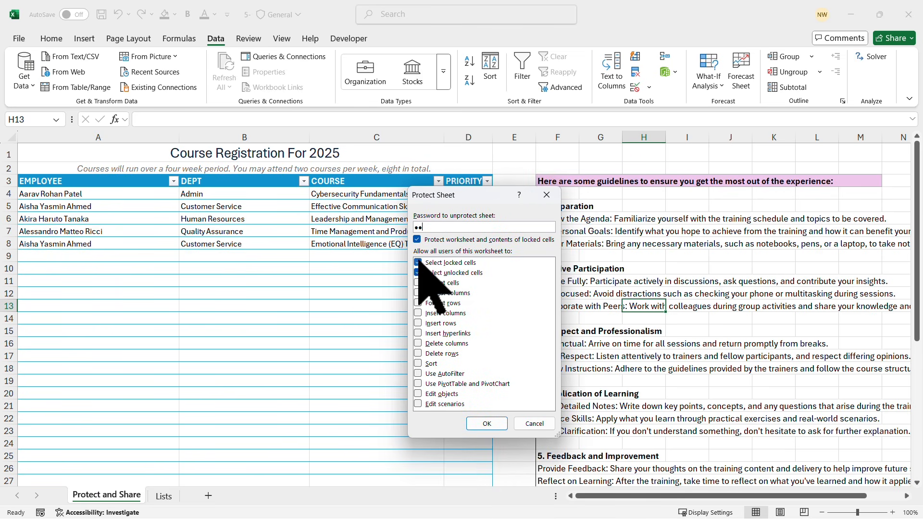
{"action": "left_click", "coordinate": [491, 422]}
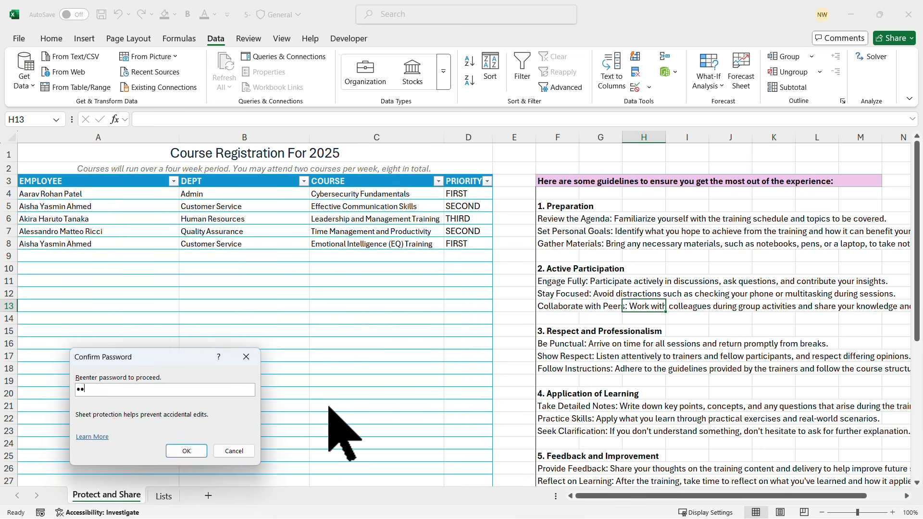
{"action": "left_click", "coordinate": [186, 451]}
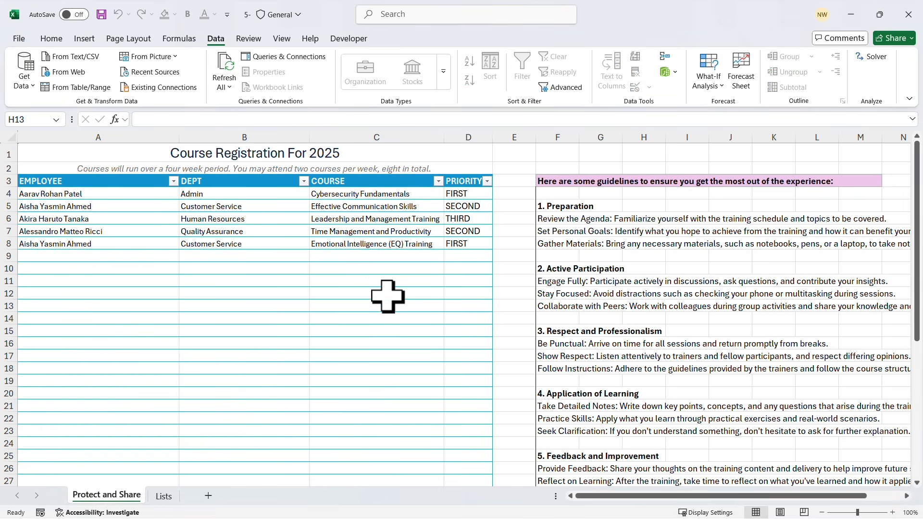
- Test the sheet protection by trying to edit the Course cell C5 and an empty Dept cell, dismissing each alert
{"action": "double_click", "coordinate": [336, 206]}
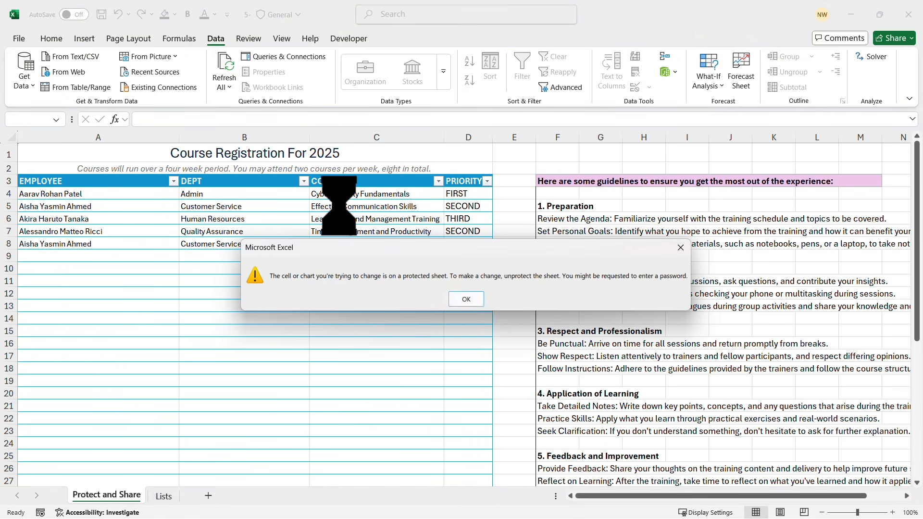
{"action": "left_click", "coordinate": [467, 301]}
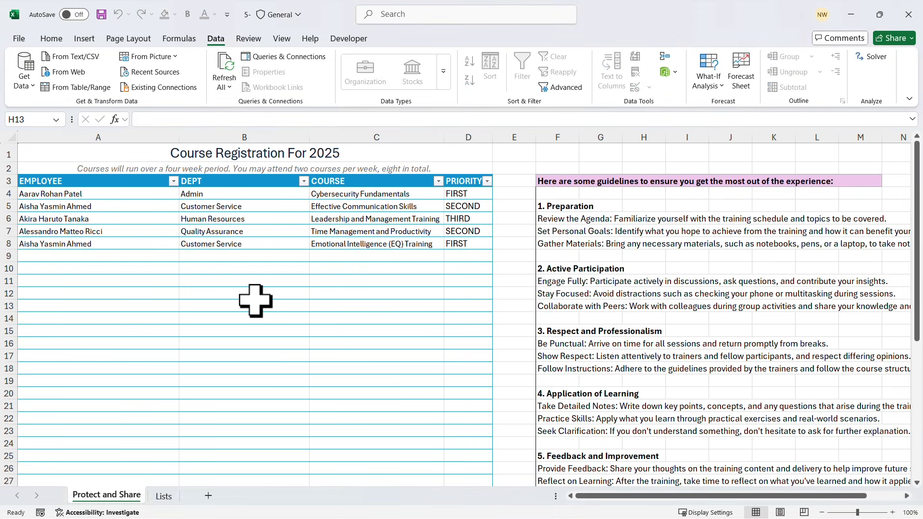
{"action": "double_click", "coordinate": [255, 301]}
{"action": "left_click", "coordinate": [468, 300]}
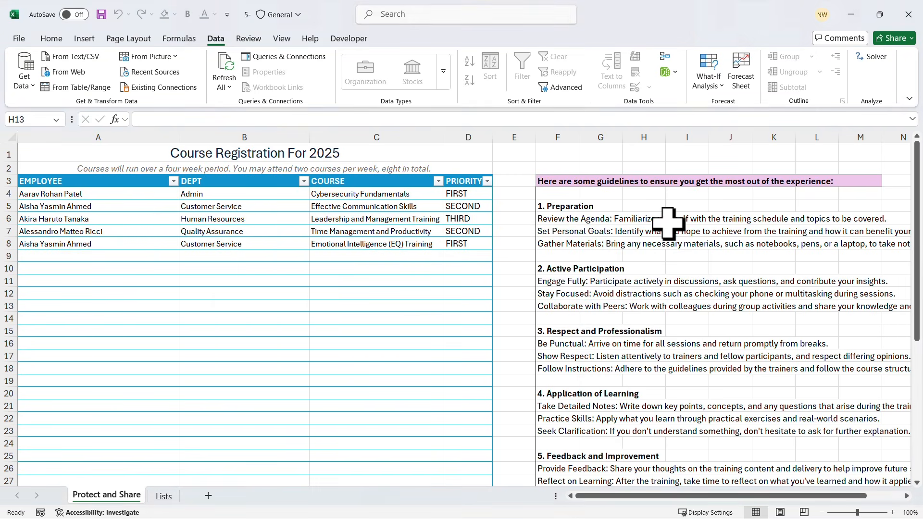
- Test the sheet protection by trying to edit a guidelines cell and an empty Dept cell, dismissing each alert
{"action": "double_click", "coordinate": [668, 222]}
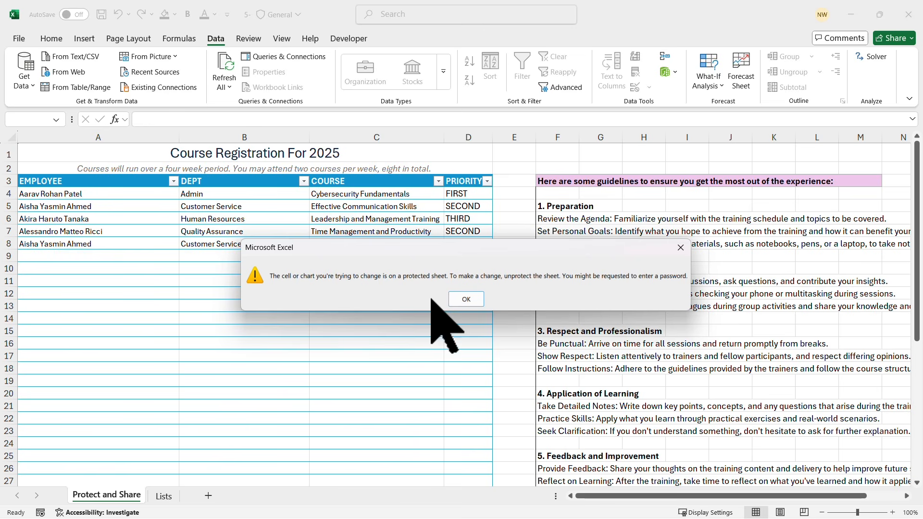
{"action": "left_click", "coordinate": [466, 299]}
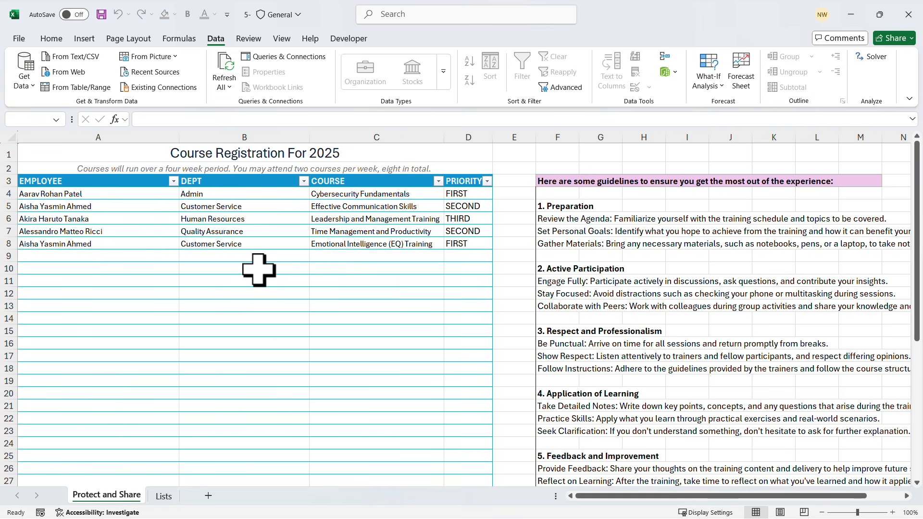
{"action": "double_click", "coordinate": [259, 270]}
{"action": "left_click", "coordinate": [464, 301]}
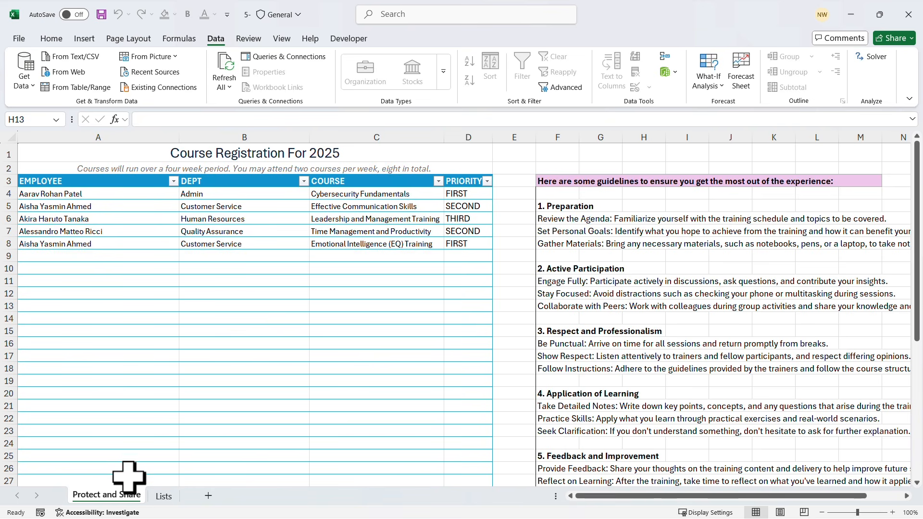
- Unprotect the Protect and Share sheet by entering the sheet password
{"action": "right_click", "coordinate": [123, 497]}
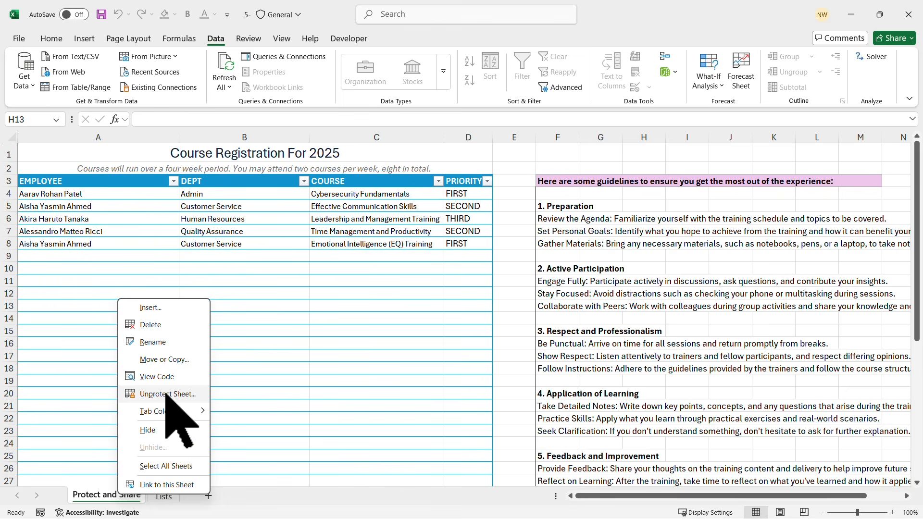
{"action": "left_click", "coordinate": [165, 394]}
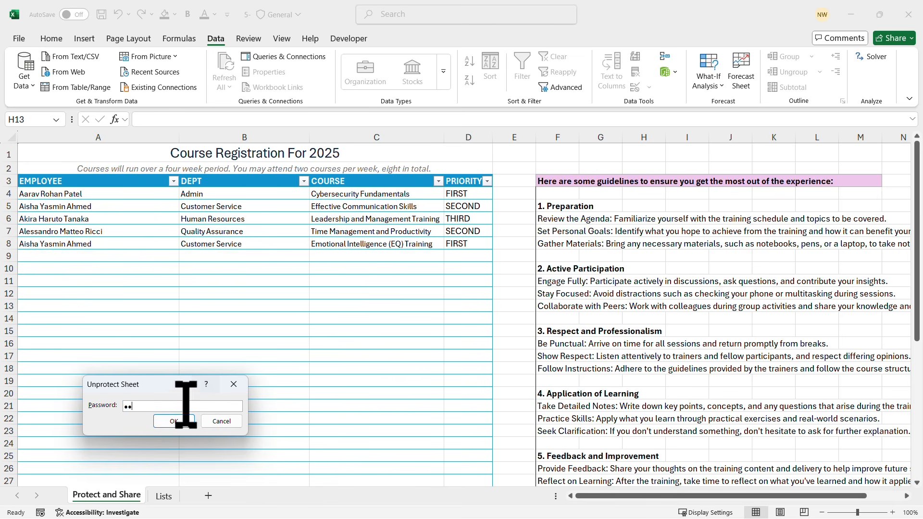
{"action": "left_click", "coordinate": [174, 420]}
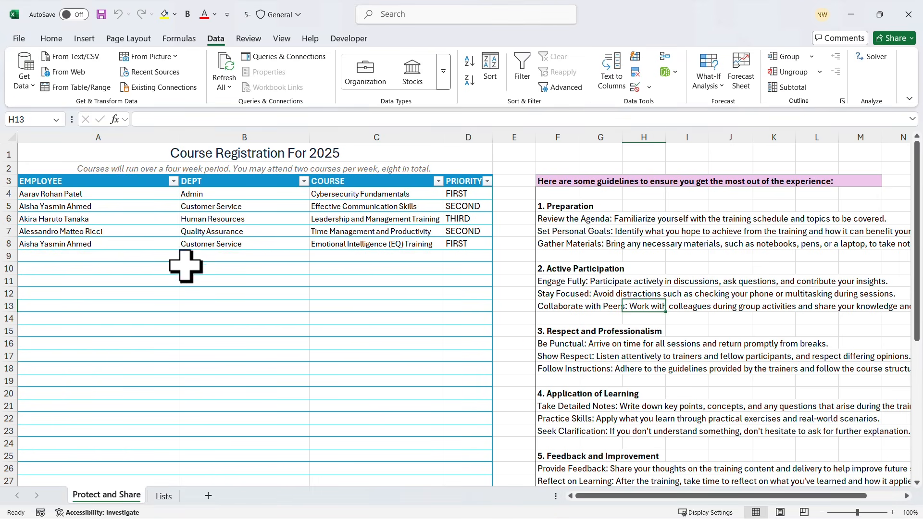
- Check the Lock Cell setting of the empty Dept cell B10 without changing it
{"action": "left_click", "coordinate": [239, 268]}
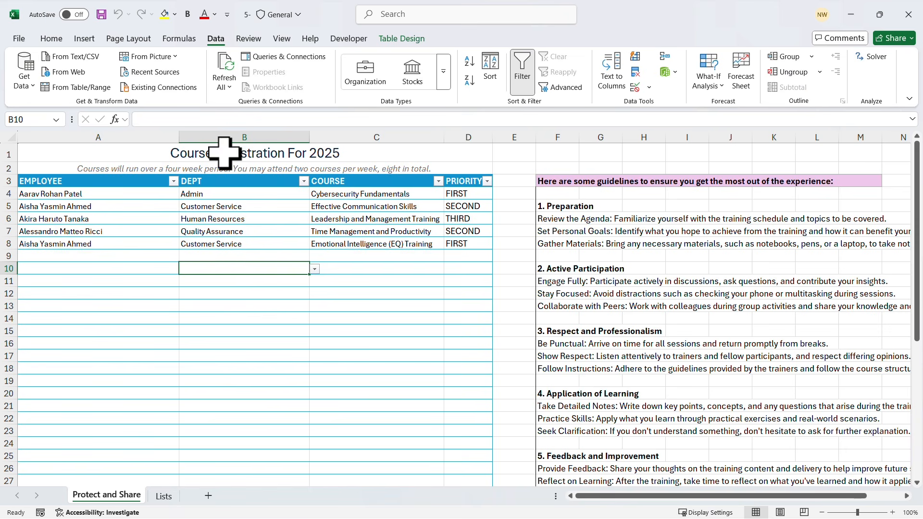
{"action": "left_click", "coordinate": [53, 39]}
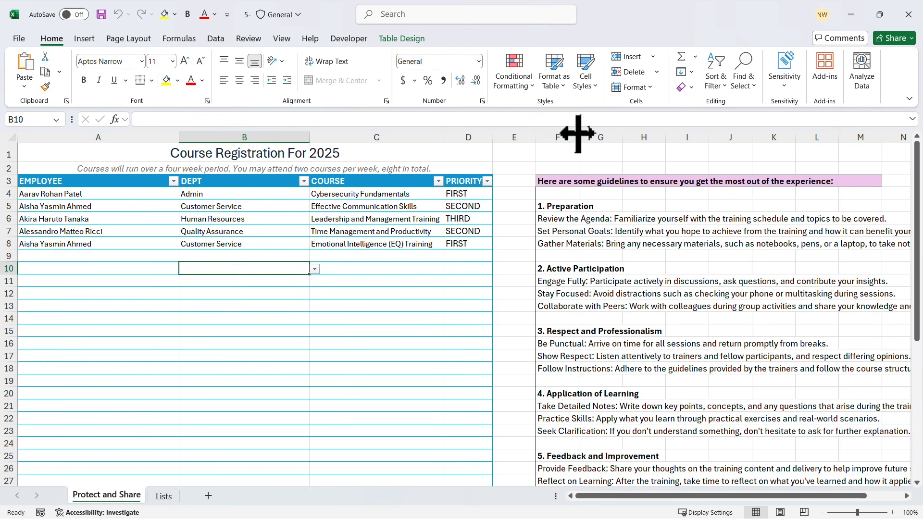
{"action": "left_click", "coordinate": [651, 87]}
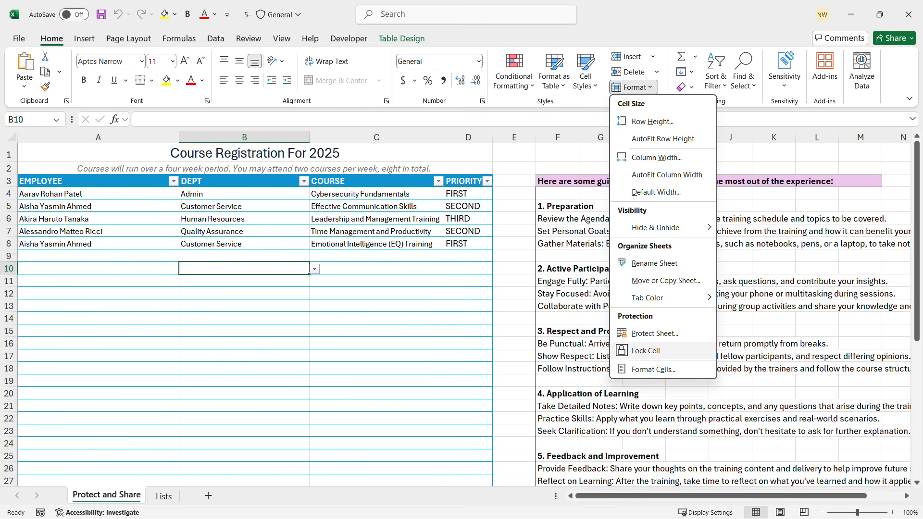
{"action": "left_click", "coordinate": [644, 350]}
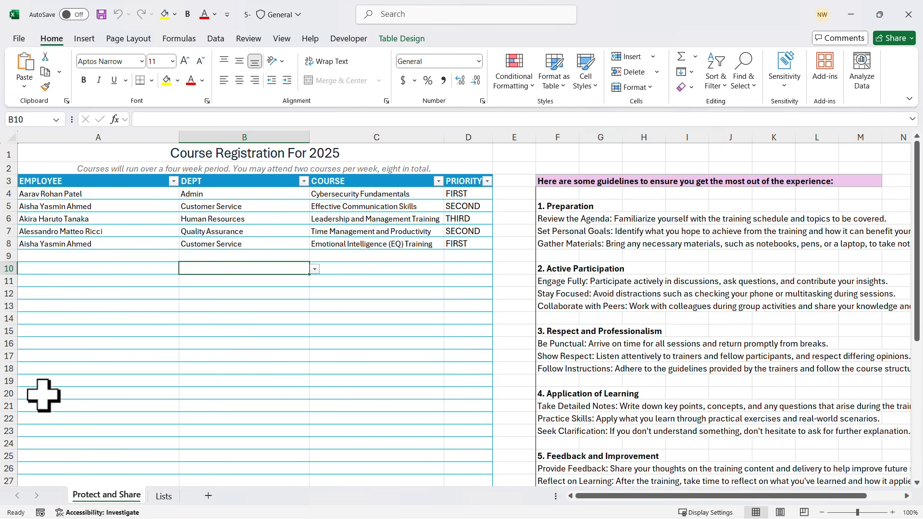
{"action": "left_click", "coordinate": [651, 89]}
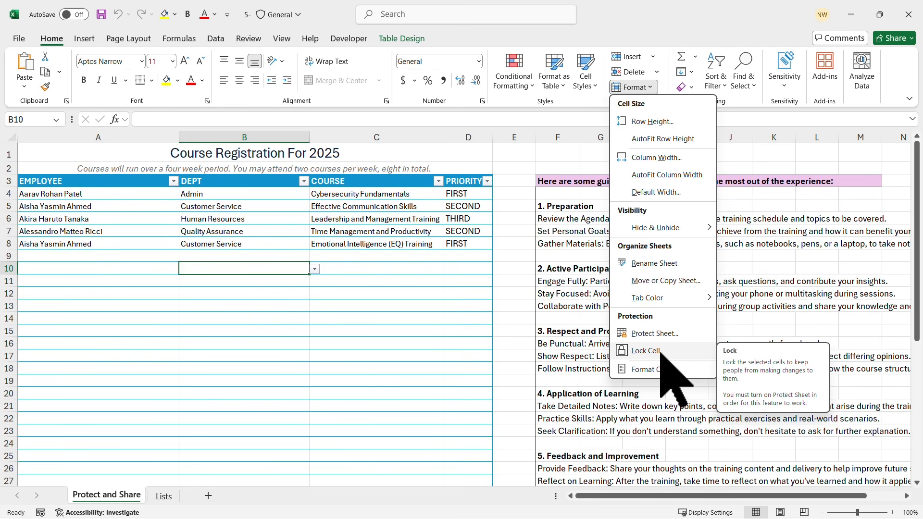
{"action": "left_click", "coordinate": [378, 266]}
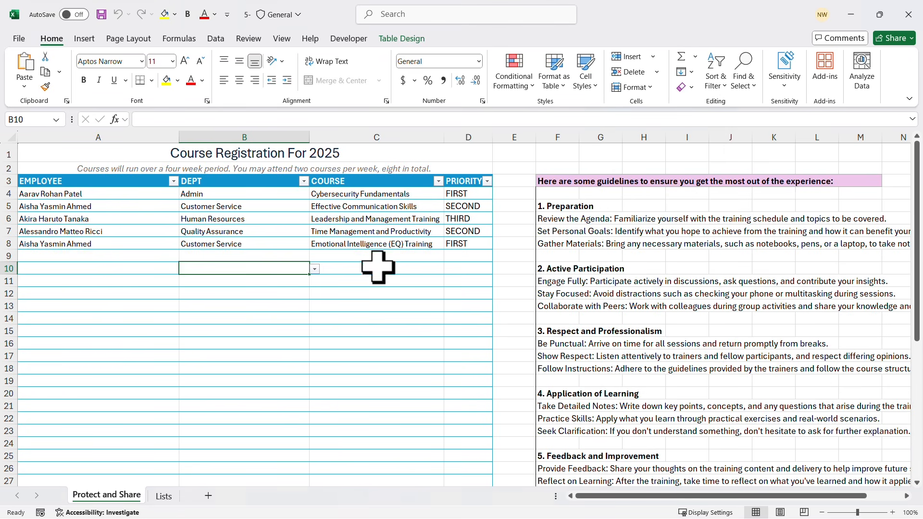
- Unlock all entry cells of the table, A4 through column D down to row 220, and verify their Lock Cell setting
{"action": "left_click_drag", "start_coordinate": [47, 193], "coordinate": [462, 192]}
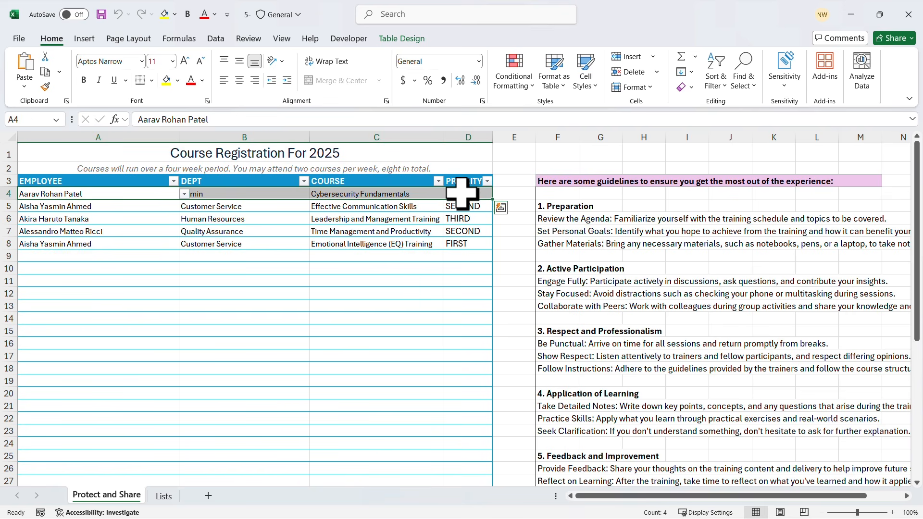
{"action": "key", "text": "ctrl+shift+Down"}
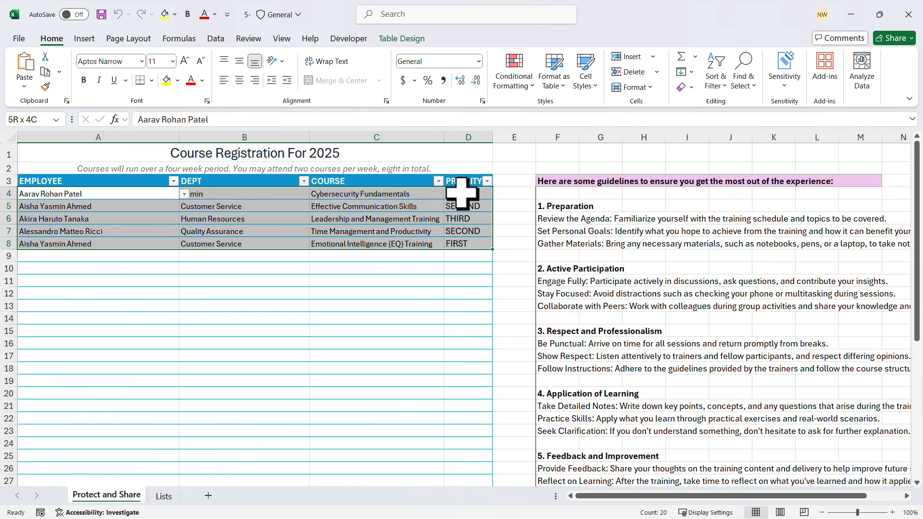
{"action": "key", "text": "ctrl+shift+Down"}
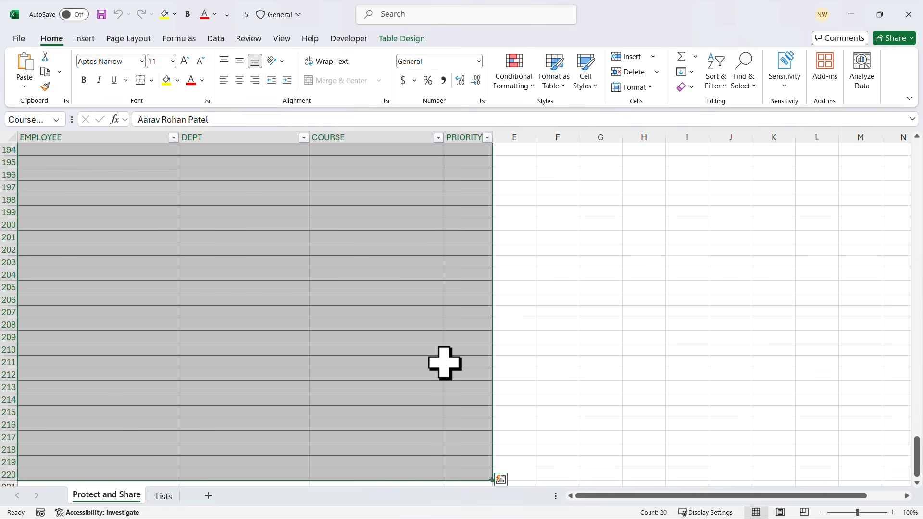
{"action": "scroll", "coordinate": [445, 364], "scroll_direction": "up", "scroll_amount": 20}
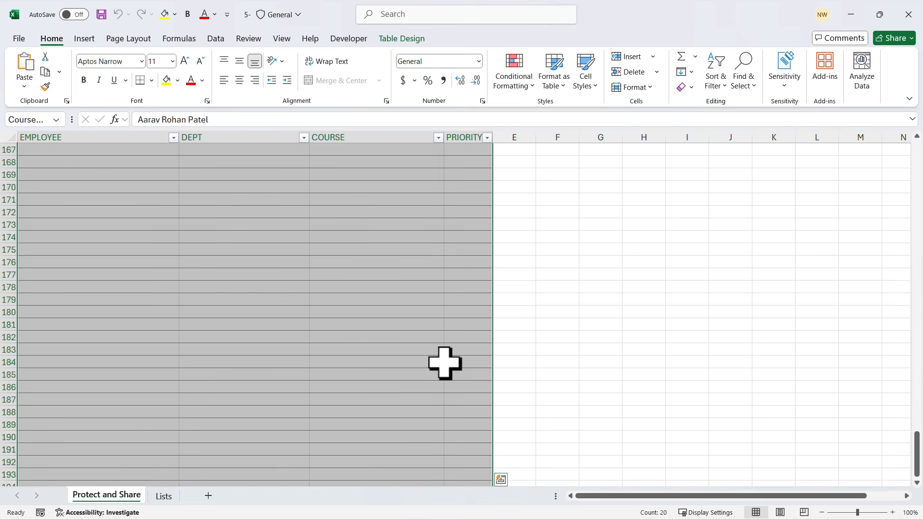
{"action": "scroll", "coordinate": [444, 364], "scroll_direction": "up", "scroll_amount": 20}
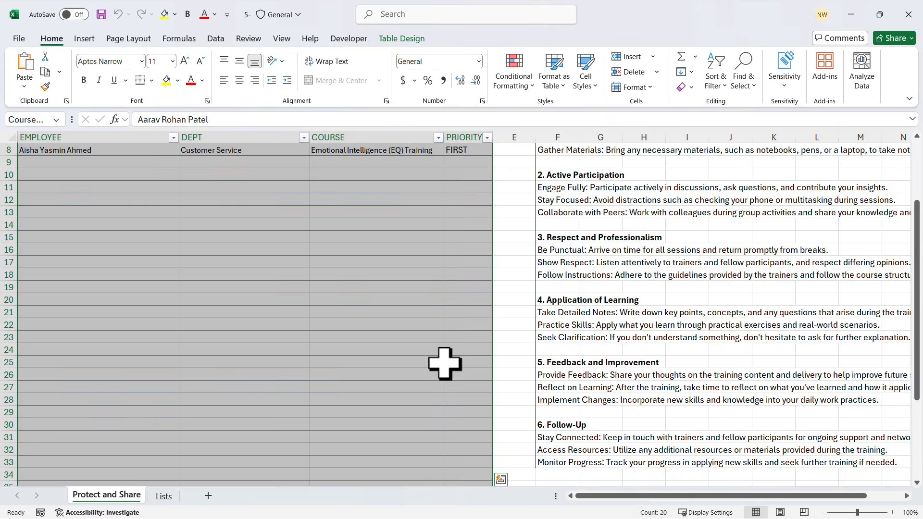
{"action": "left_click", "coordinate": [649, 87]}
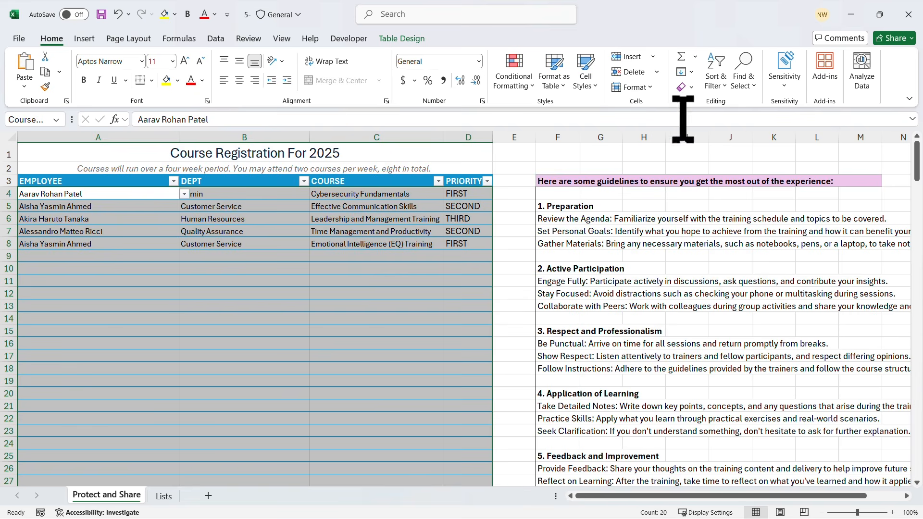
{"action": "left_click", "coordinate": [646, 87]}
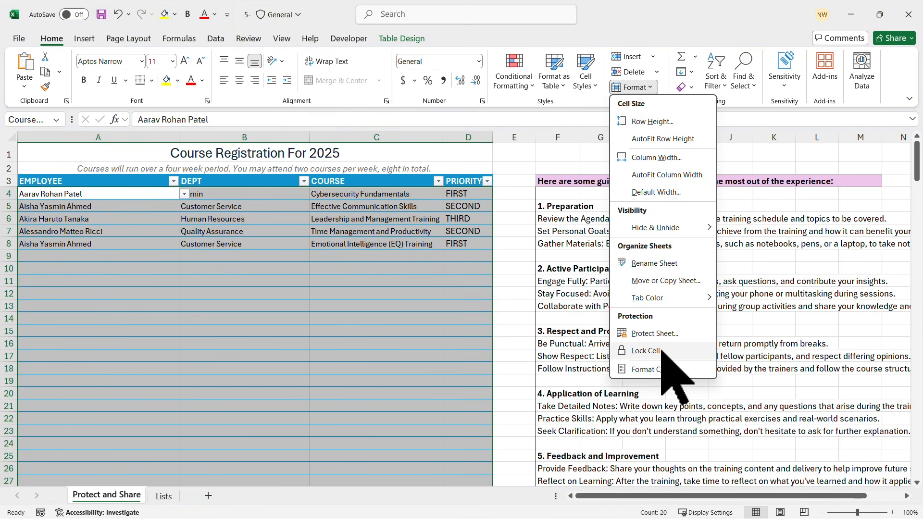
{"action": "left_click", "coordinate": [226, 334]}
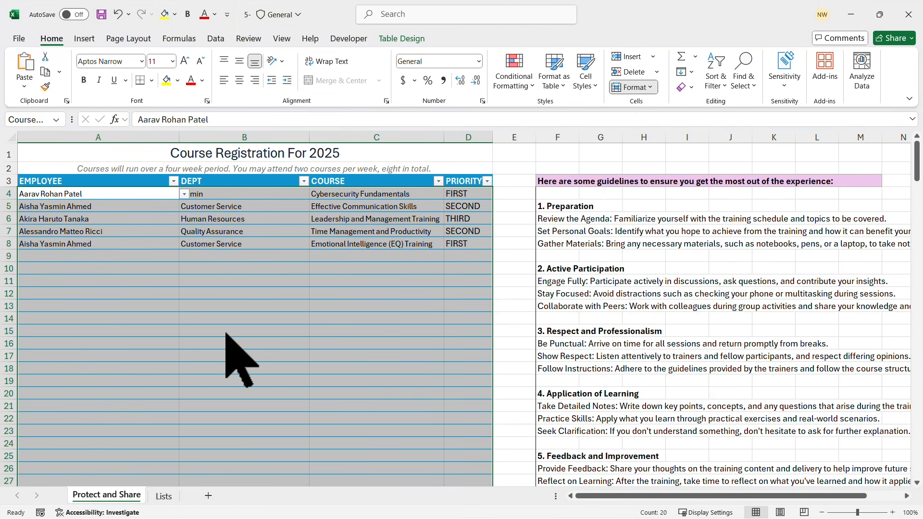
{"action": "left_click", "coordinate": [200, 370]}
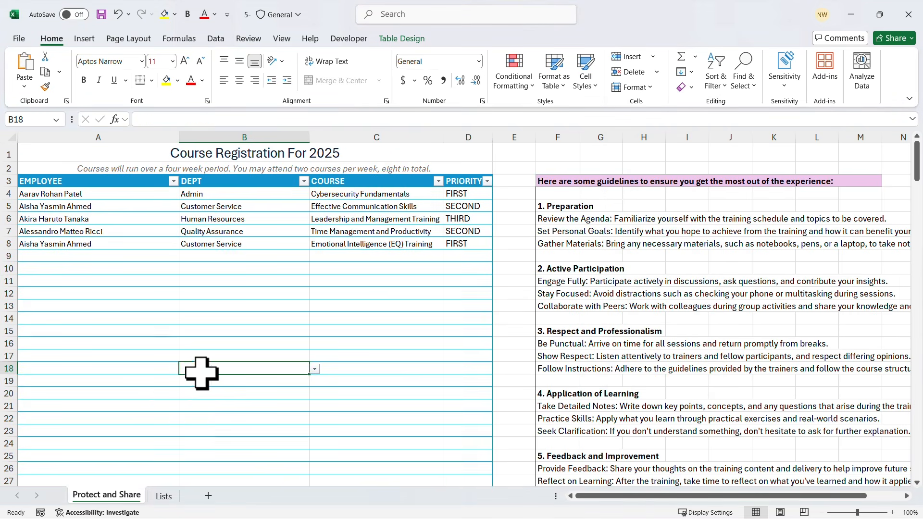
- Protect the Protect and Share sheet with a password, allowing only the selection of unlocked cells, and re-enter the password to confirm
{"action": "right_click", "coordinate": [113, 498]}
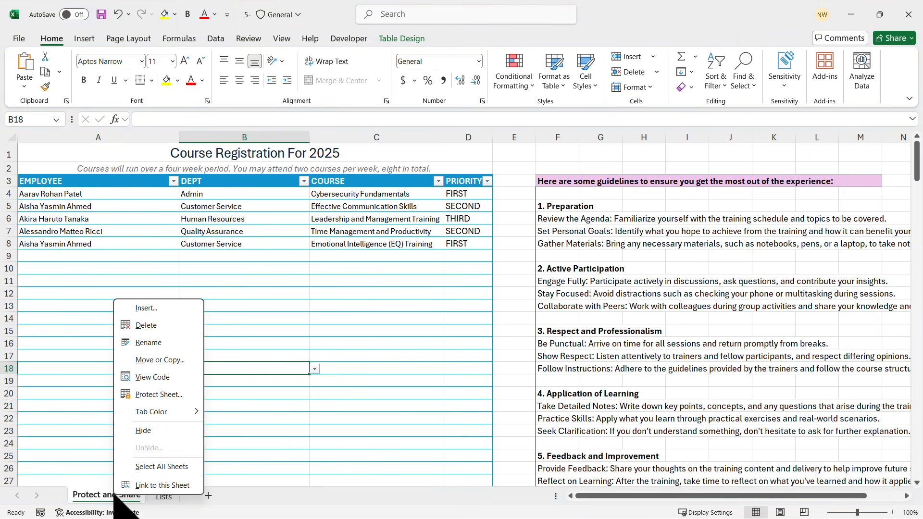
{"action": "left_click", "coordinate": [154, 394]}
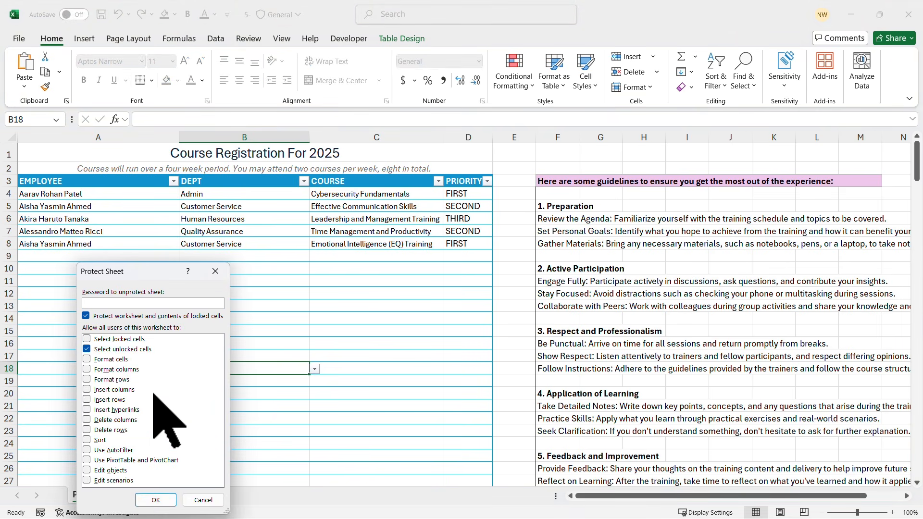
{"action": "left_click_drag", "start_coordinate": [159, 274], "coordinate": [440, 200]}
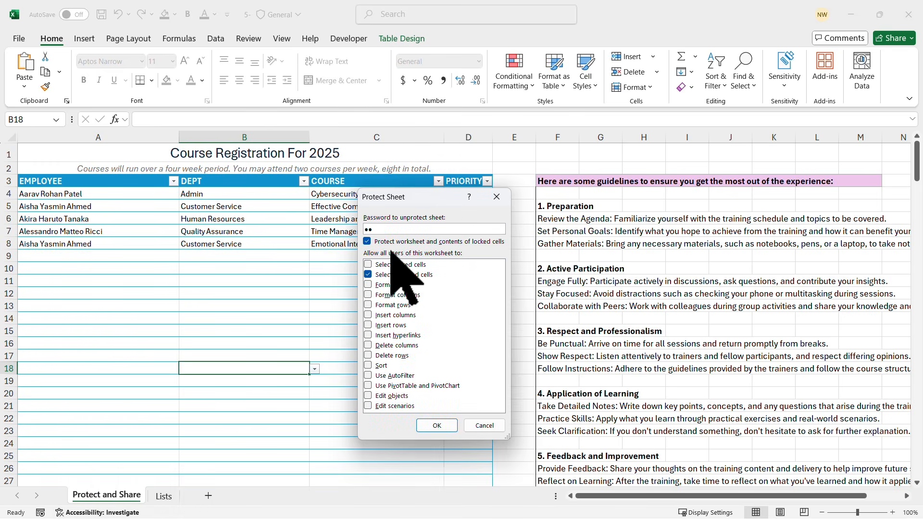
{"action": "left_click", "coordinate": [437, 425]}
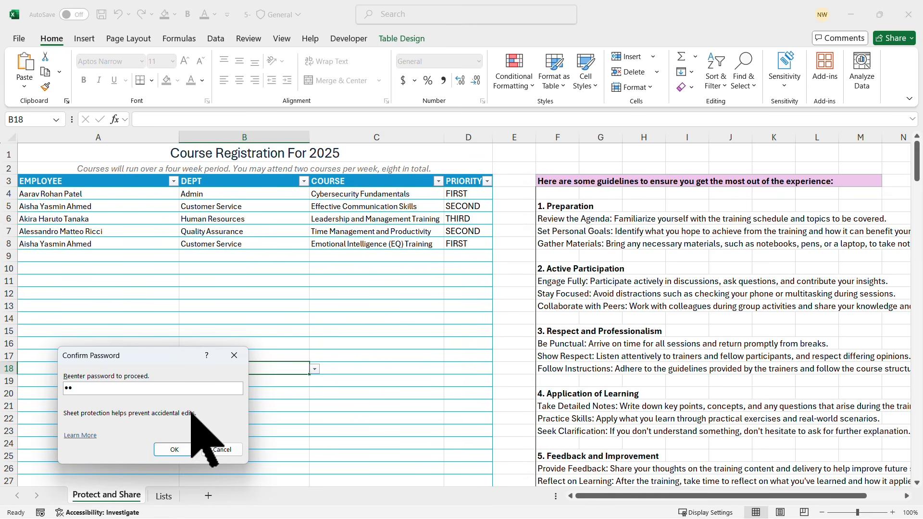
{"action": "left_click", "coordinate": [175, 449]}
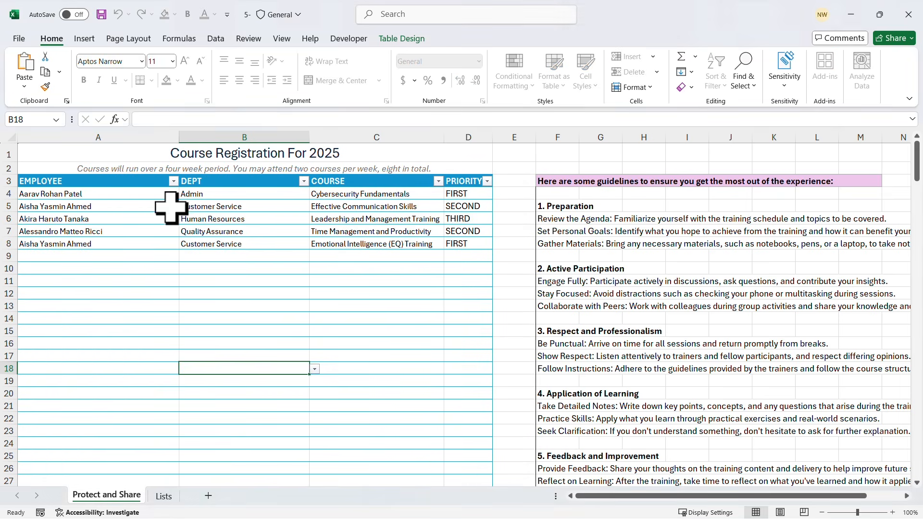
- Choose an employee's name for A9 and set the Dept in B9 to Admin from the dropdown lists
{"action": "left_click", "coordinate": [97, 255]}
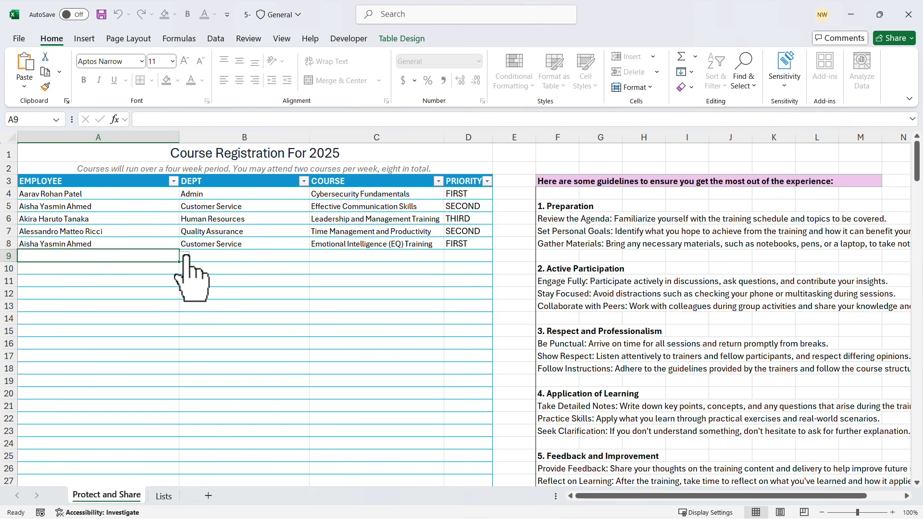
{"action": "left_click", "coordinate": [185, 256]}
{"action": "scroll", "coordinate": [137, 312], "scroll_direction": "down", "scroll_amount": 13}
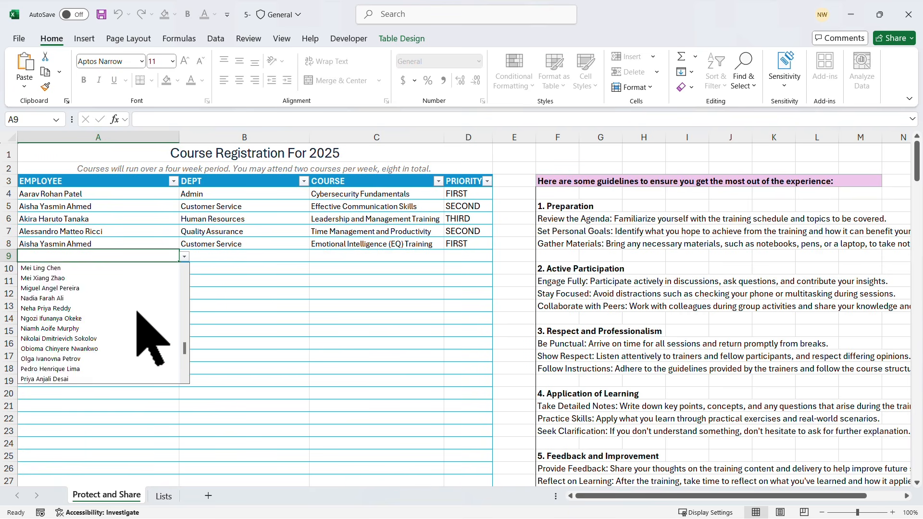
{"action": "left_click", "coordinate": [55, 298]}
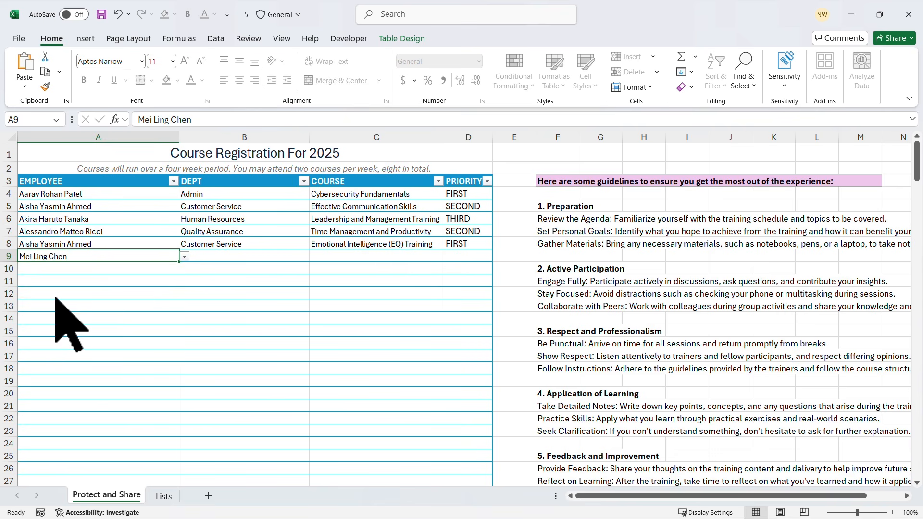
{"action": "left_click", "coordinate": [269, 257]}
{"action": "left_click", "coordinate": [315, 256]}
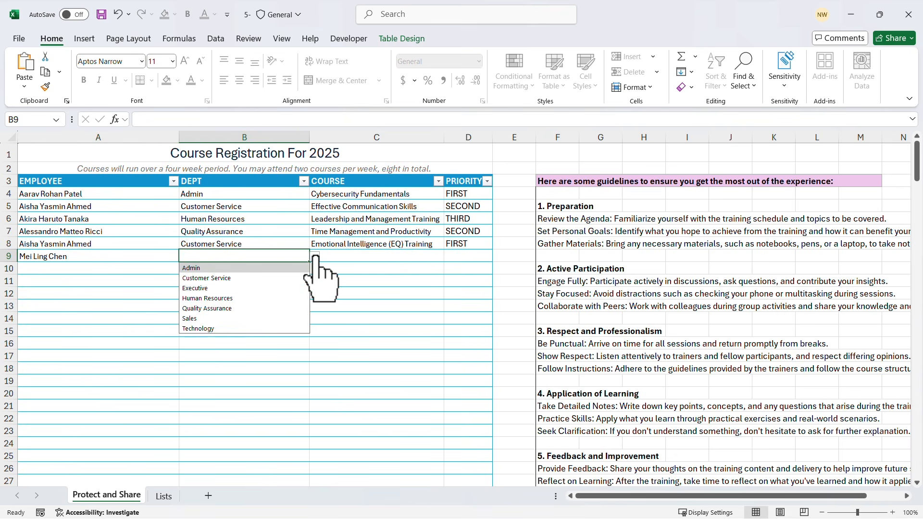
{"action": "left_click", "coordinate": [217, 269]}
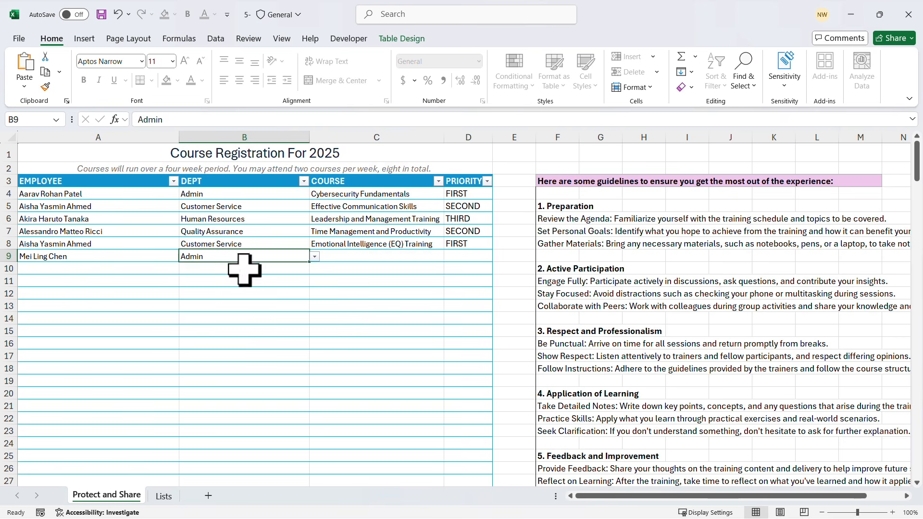
- Set the Course in C9 to Cybersecurity Fundamentals and the Priority in D9 to FIRST from the dropdown lists, leaving any cell editing
{"action": "left_click", "coordinate": [412, 256]}
{"action": "left_click", "coordinate": [448, 256]}
{"action": "left_click", "coordinate": [394, 268]}
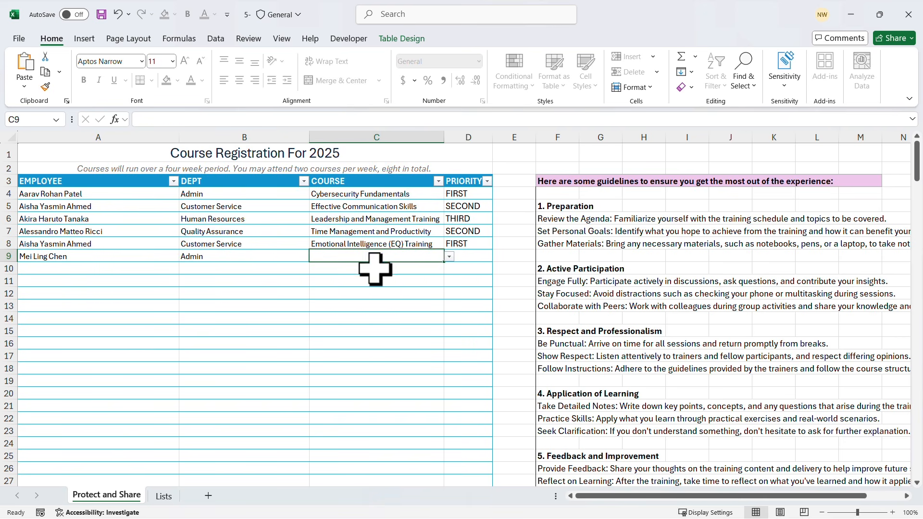
{"action": "left_click", "coordinate": [466, 256]}
{"action": "left_click", "coordinate": [497, 256]}
{"action": "left_click", "coordinate": [469, 267]}
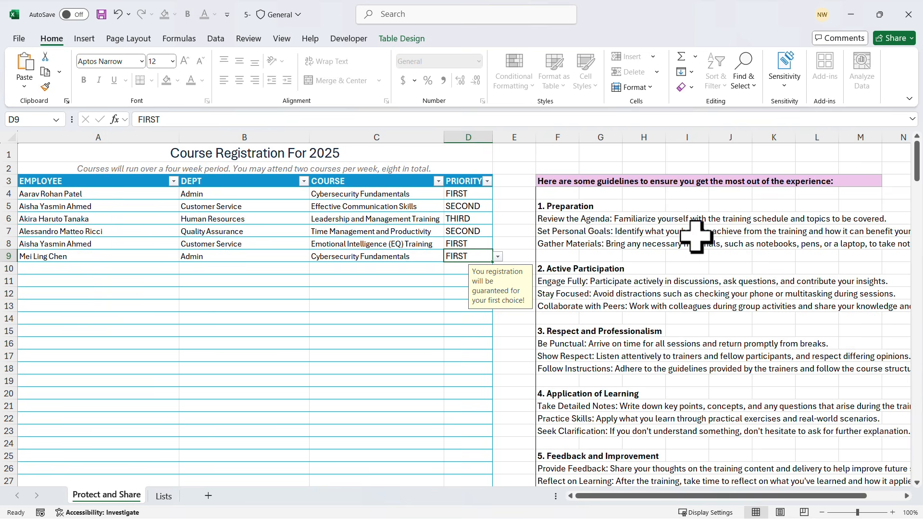
{"action": "key", "text": "F2"}
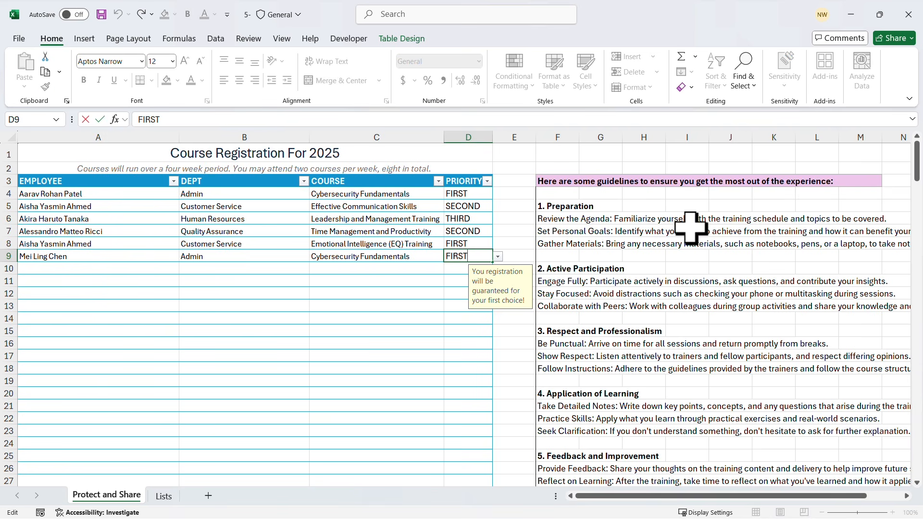
{"action": "key", "text": "Escape"}
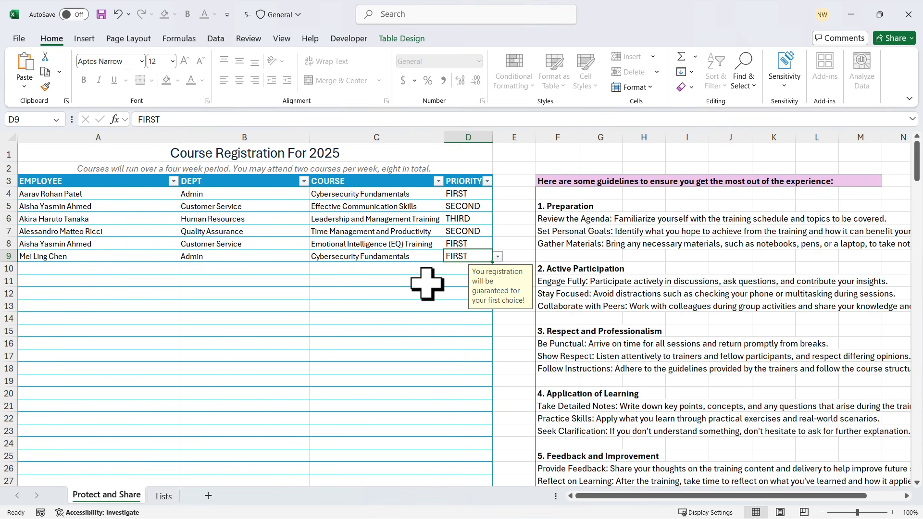
{"action": "right_click", "coordinate": [377, 285]}
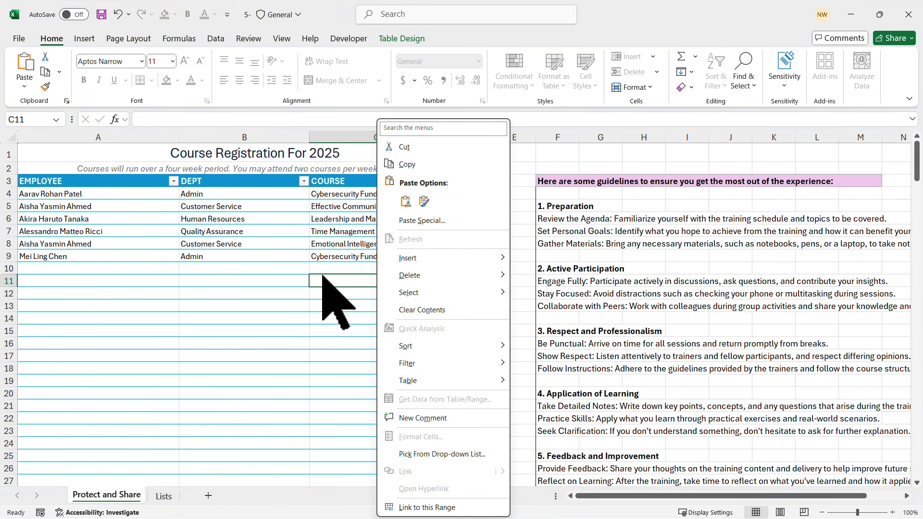
{"action": "key", "text": "Escape"}
{"action": "left_click", "coordinate": [651, 88]}
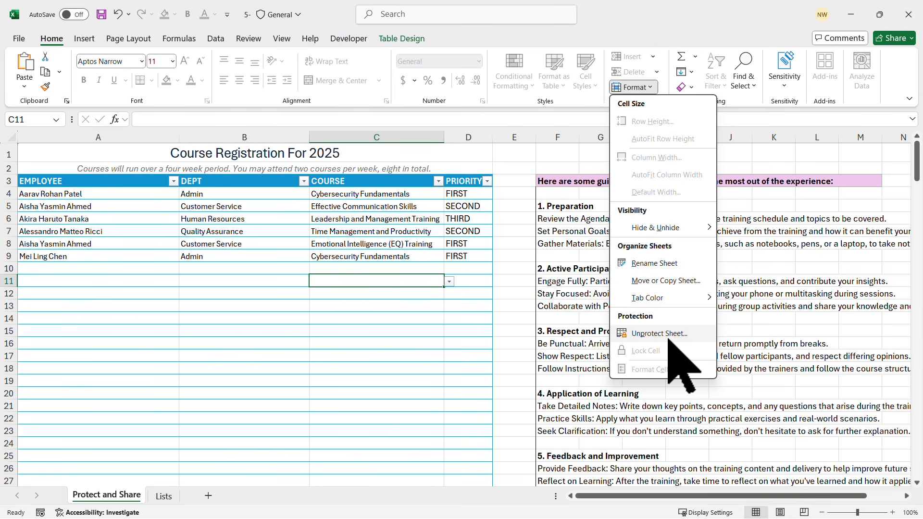
{"action": "left_click", "coordinate": [371, 340]}
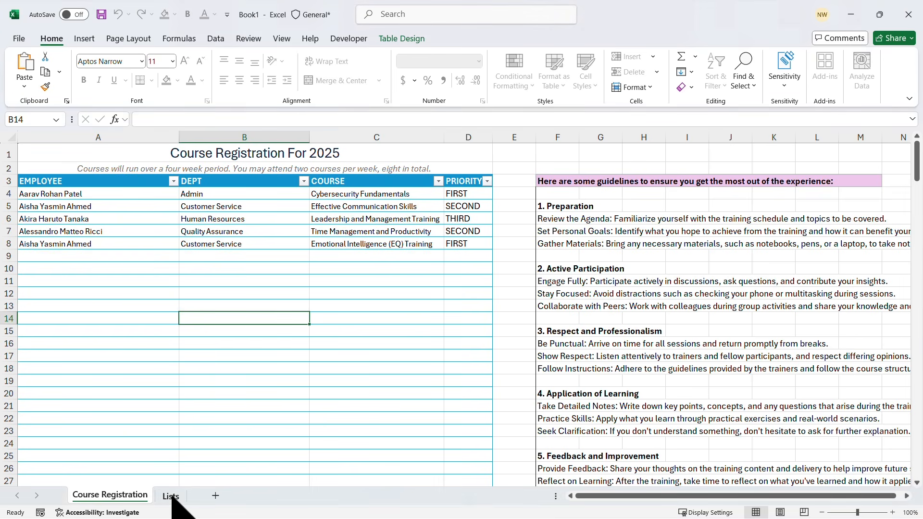
- Unprotect the Lists sheet by supplying its protection password
{"action": "left_click", "coordinate": [171, 496]}
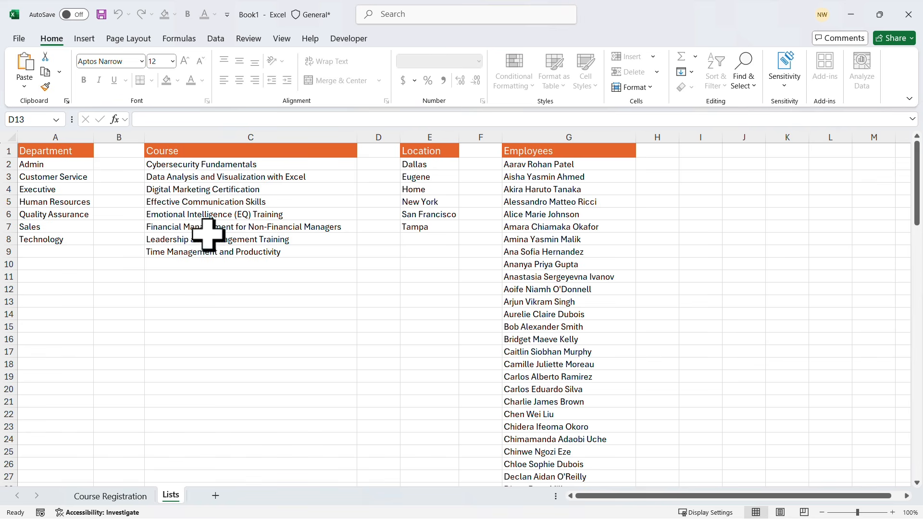
{"action": "left_click", "coordinate": [131, 495]}
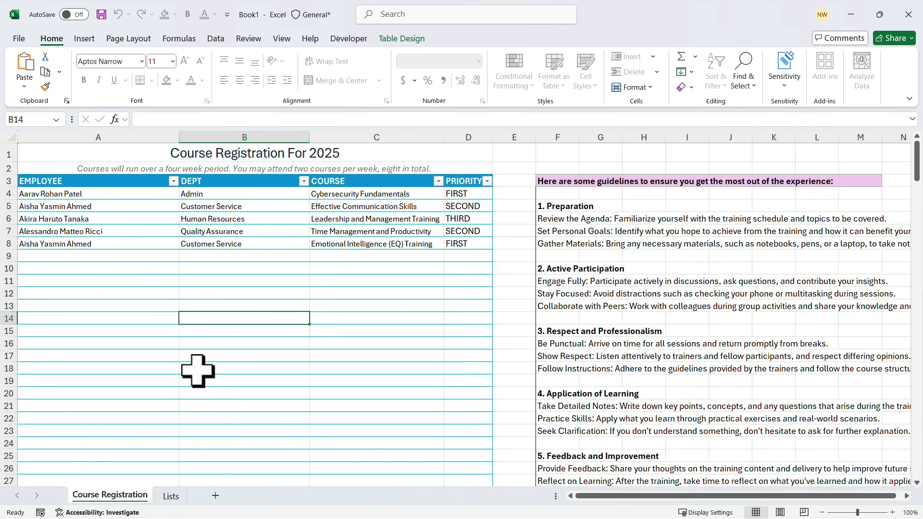
{"action": "left_click", "coordinate": [169, 497]}
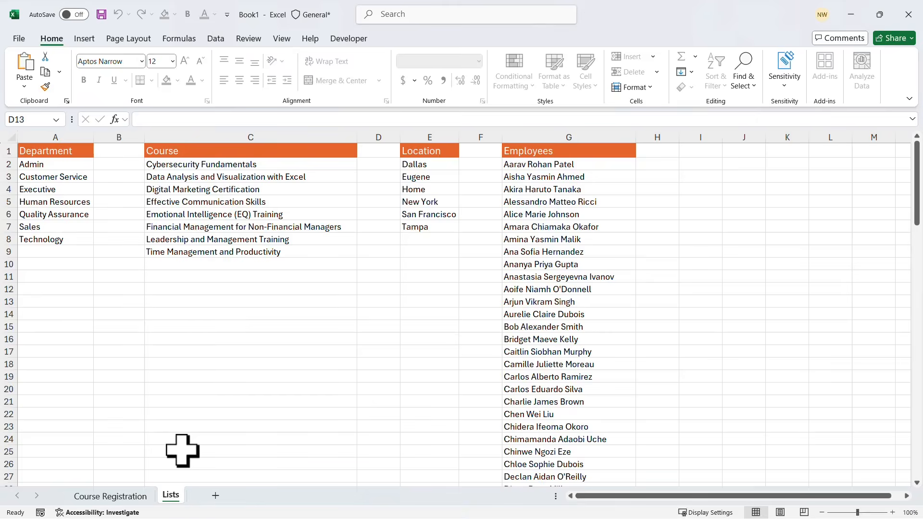
{"action": "right_click", "coordinate": [172, 500]}
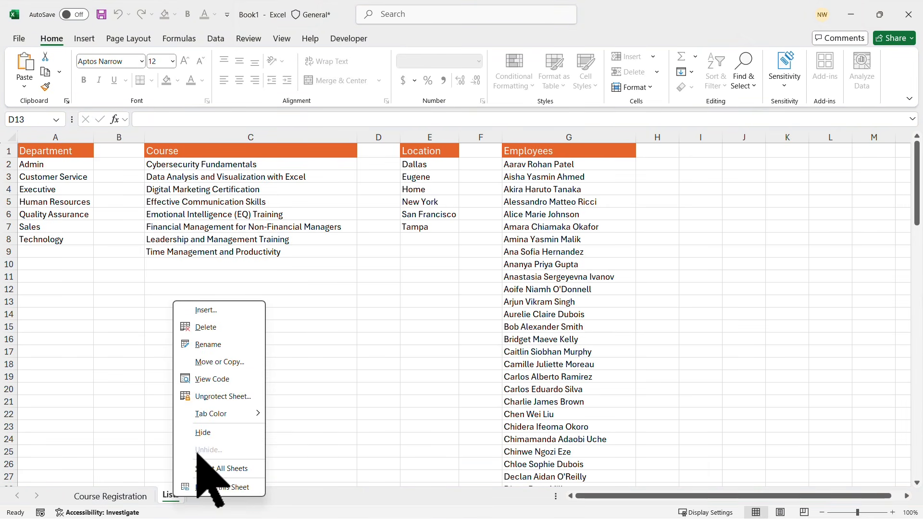
{"action": "left_click", "coordinate": [223, 397]}
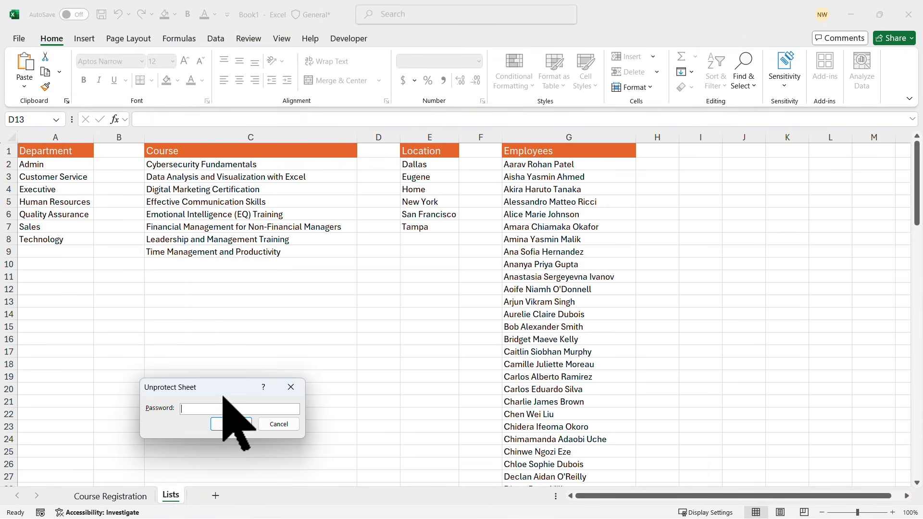
{"action": "key", "text": "Return"}
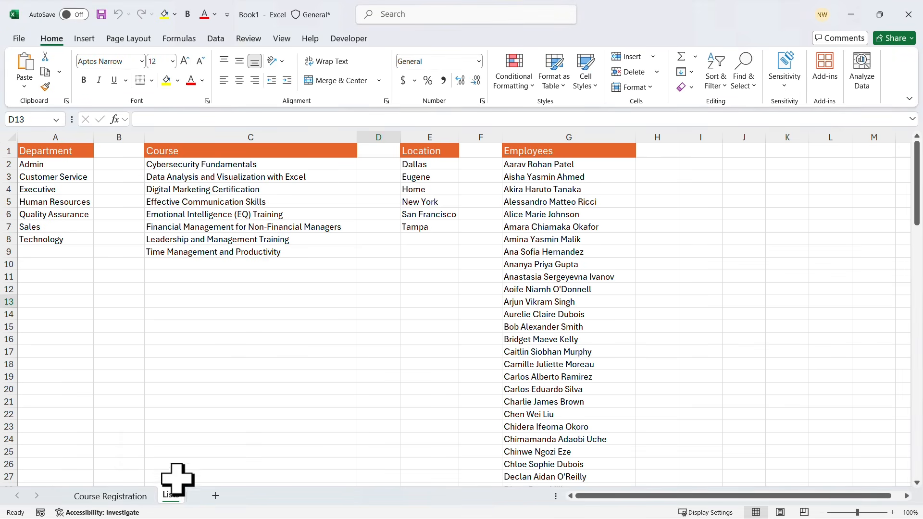
- Protect the Lists sheet with a confirmed password and no actions allowed for users, and hide the sheet
{"action": "right_click", "coordinate": [173, 496]}
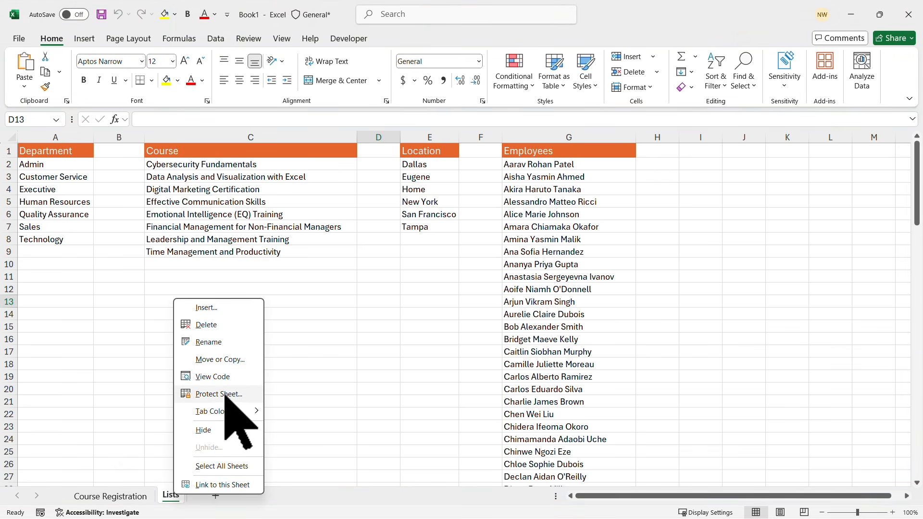
{"action": "left_click", "coordinate": [224, 396]}
{"action": "left_click_drag", "start_coordinate": [240, 270], "coordinate": [358, 221]}
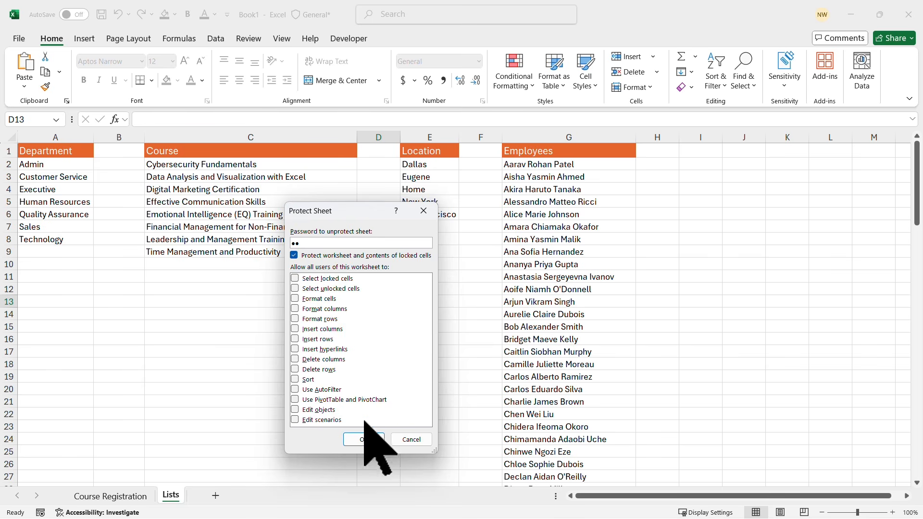
{"action": "left_click", "coordinate": [364, 439]}
{"action": "type", "text": "•"}
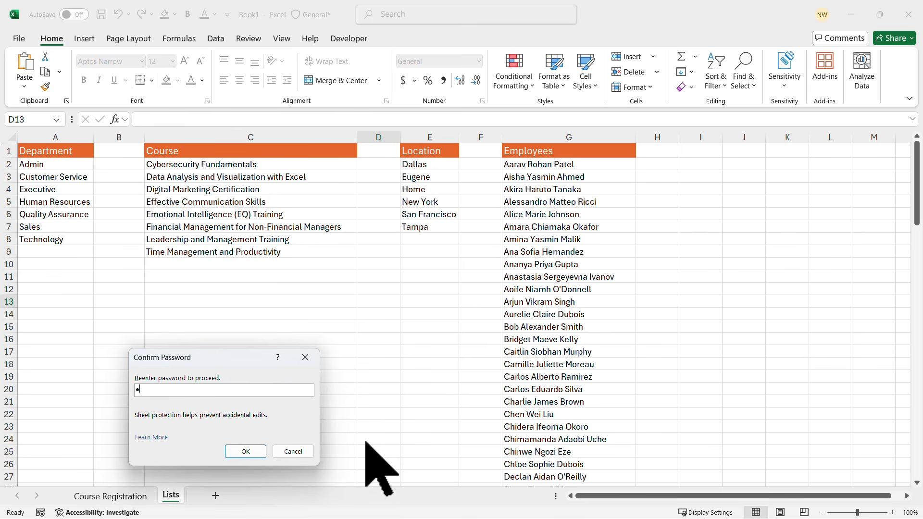
{"action": "type", "text": "•"}
{"action": "left_click", "coordinate": [250, 451]}
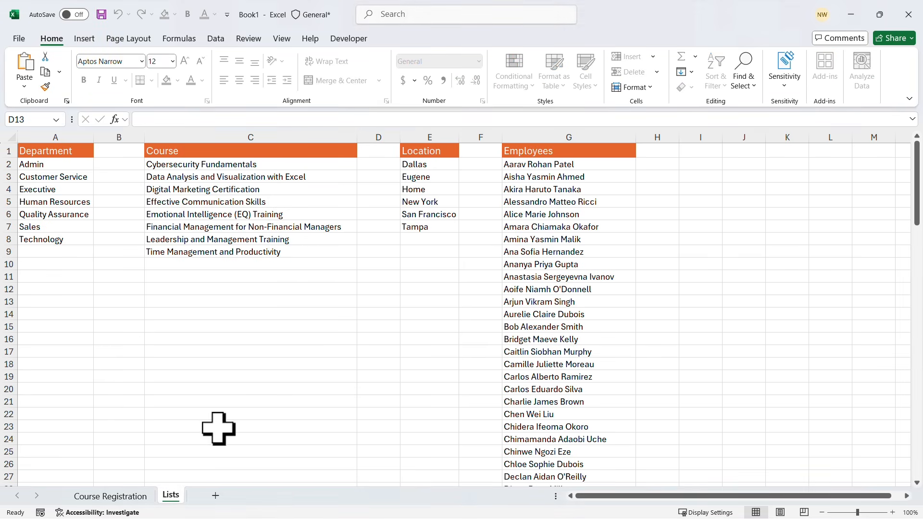
{"action": "right_click", "coordinate": [174, 495]}
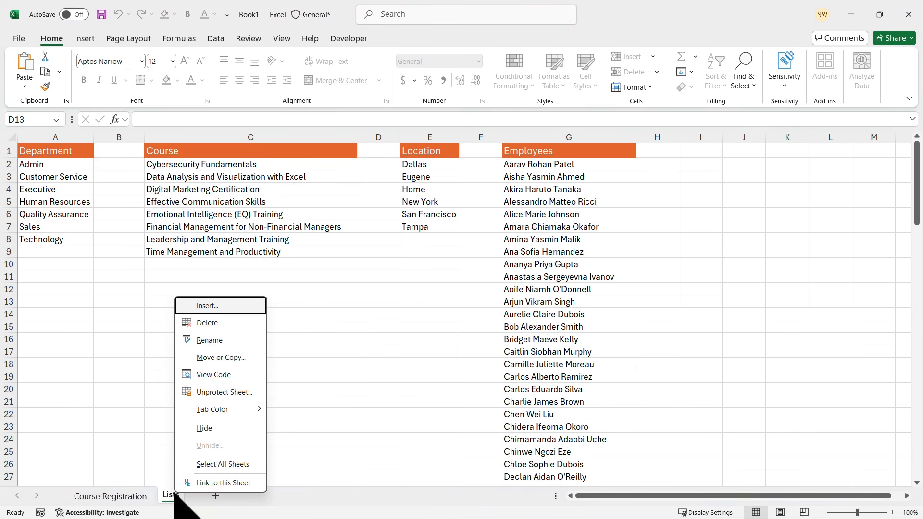
{"action": "left_click", "coordinate": [204, 428]}
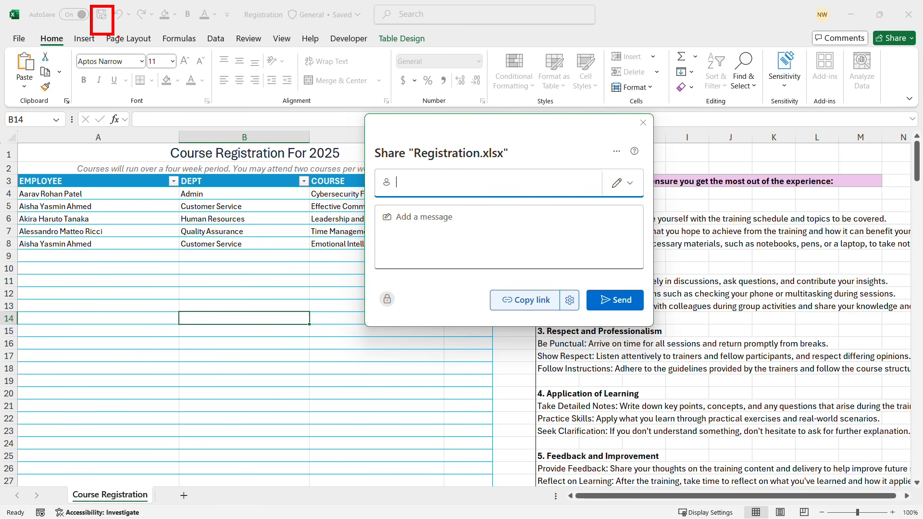
- Add the message "Who? What? How?" and a colleague as recipient to the Registration.xlsx sharing invitation, keeping the Can edit permission
{"action": "left_click", "coordinate": [454, 223]}
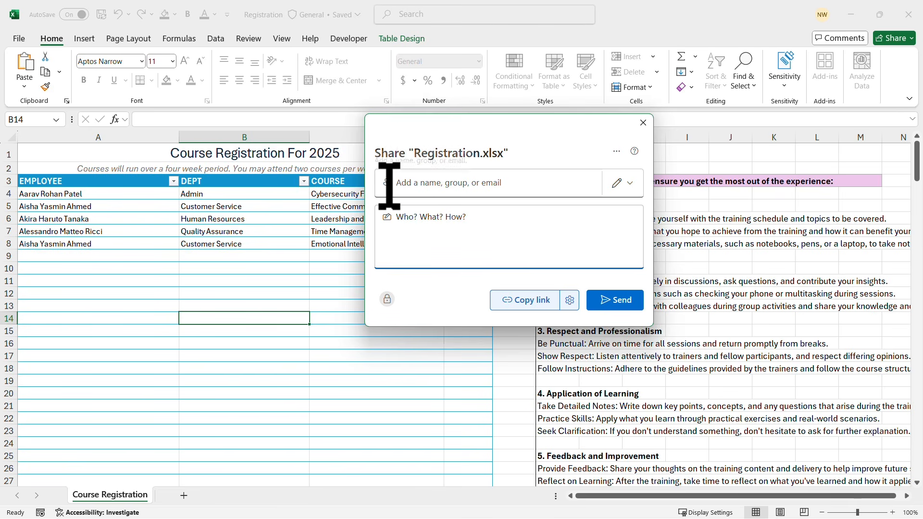
{"action": "left_click", "coordinate": [412, 186]}
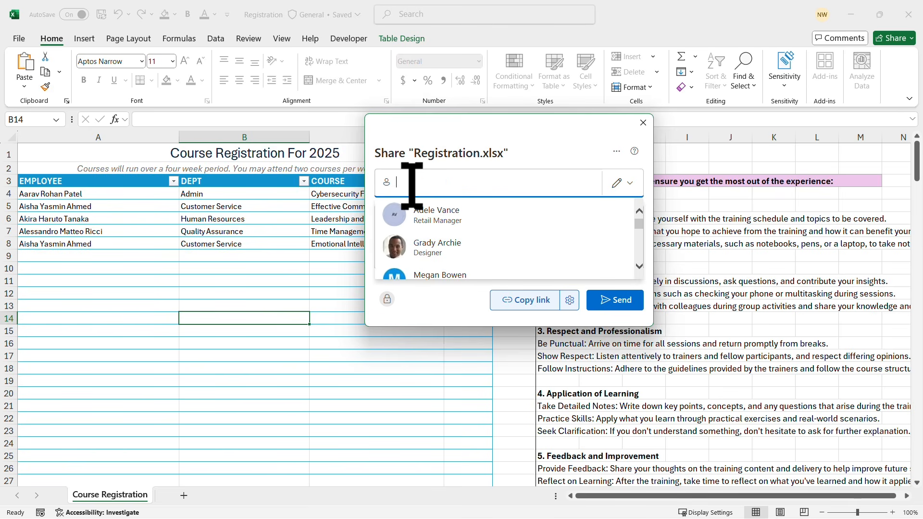
{"action": "left_click", "coordinate": [429, 217]}
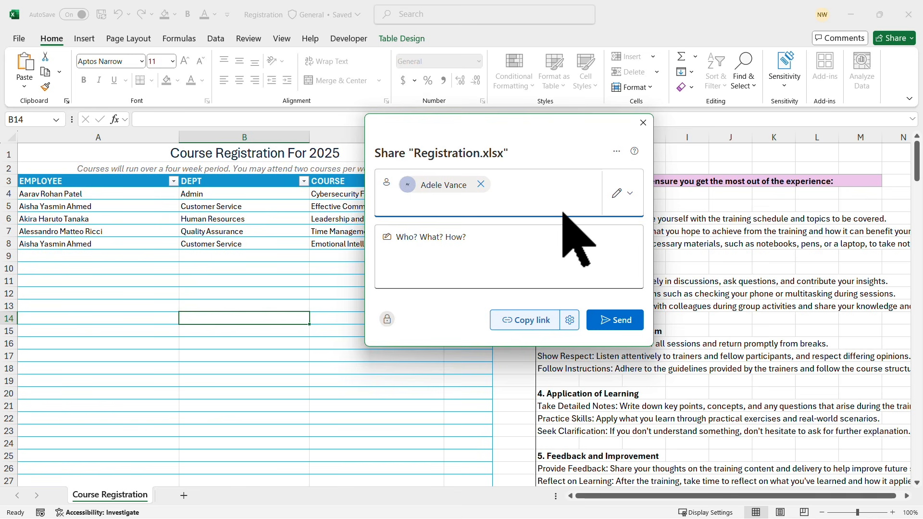
{"action": "left_click", "coordinate": [630, 193]}
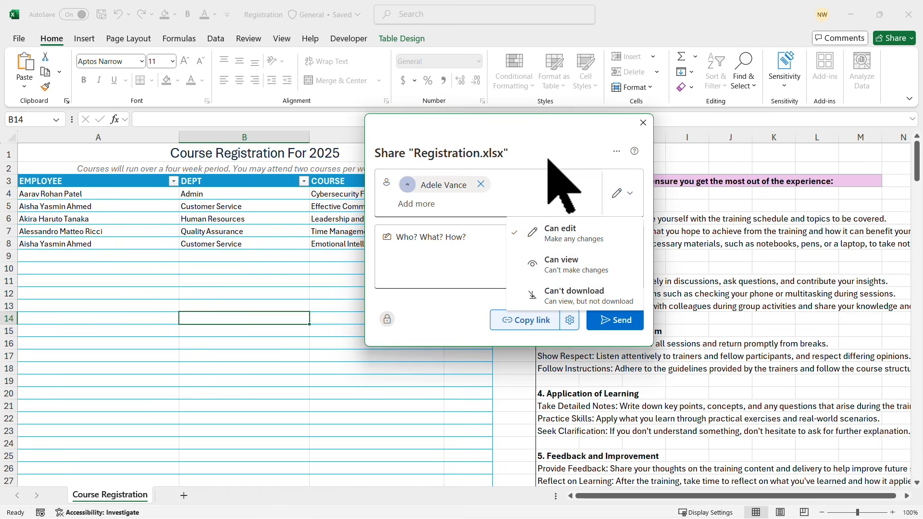
{"action": "key", "text": "Escape"}
- Replace the sharing invitation's message with "Pleae register."
{"action": "left_click_drag", "start_coordinate": [480, 248], "coordinate": [399, 237]}
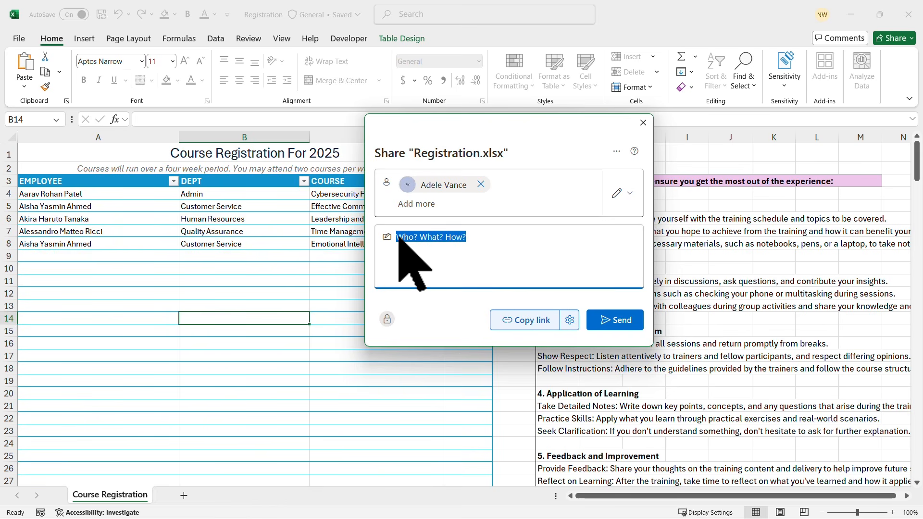
{"action": "type", "text": "Ple"}
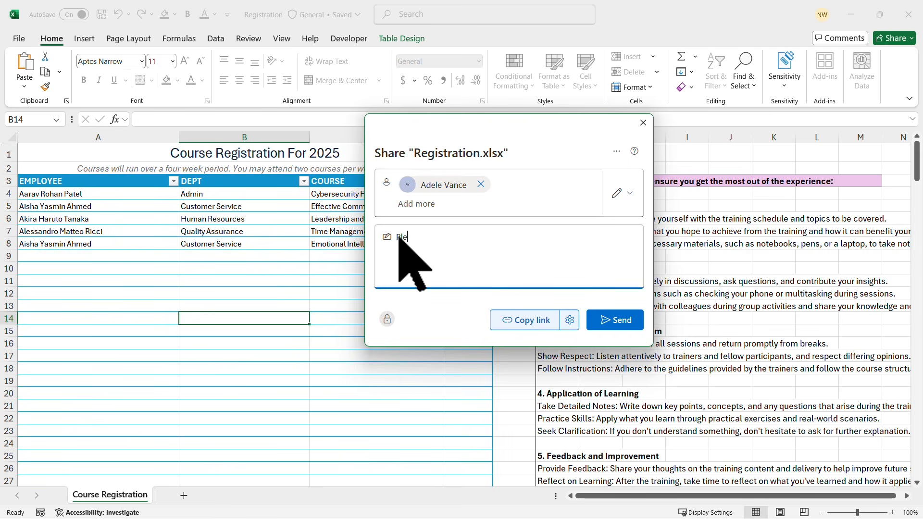
{"action": "type", "text": "ae register."}
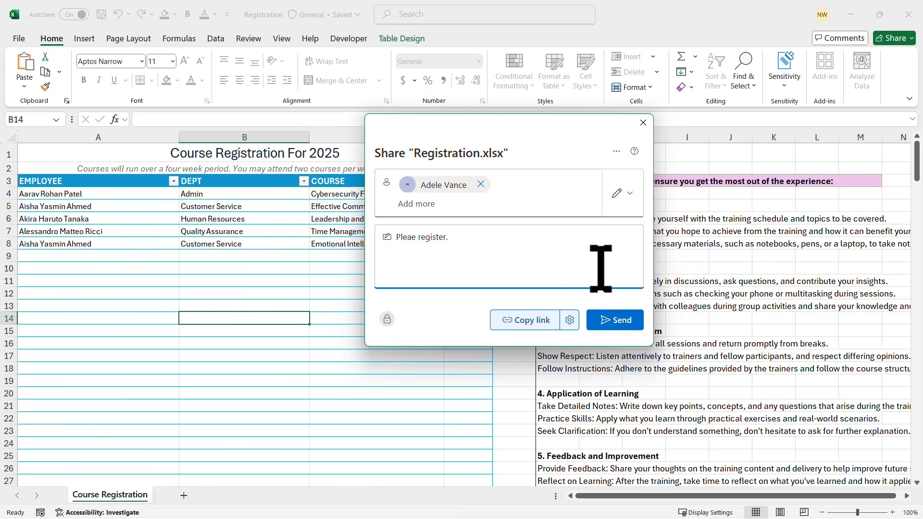
- Review the sharing link's settings without applying changes, and send the Registration.xlsx invitation, closing the sharing dialog
{"action": "left_click", "coordinate": [569, 320]}
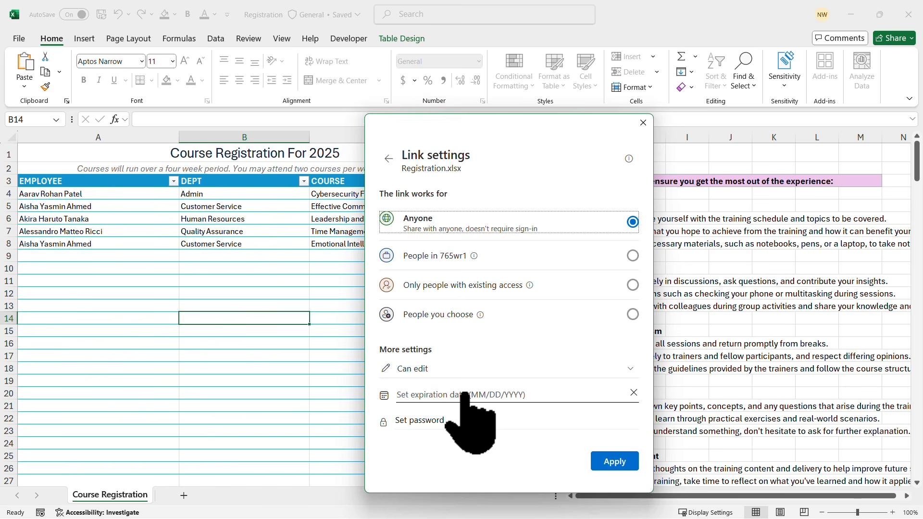
{"action": "left_click", "coordinate": [387, 158]}
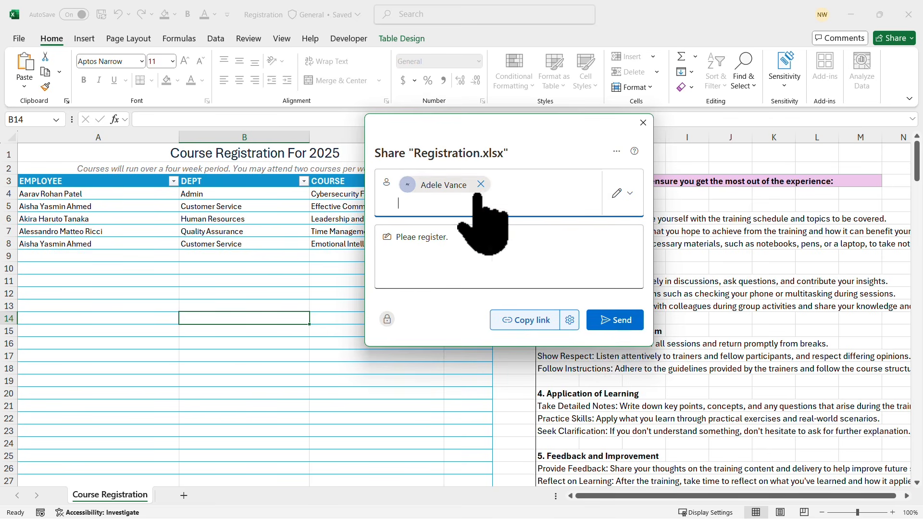
{"action": "left_click", "coordinate": [621, 320]}
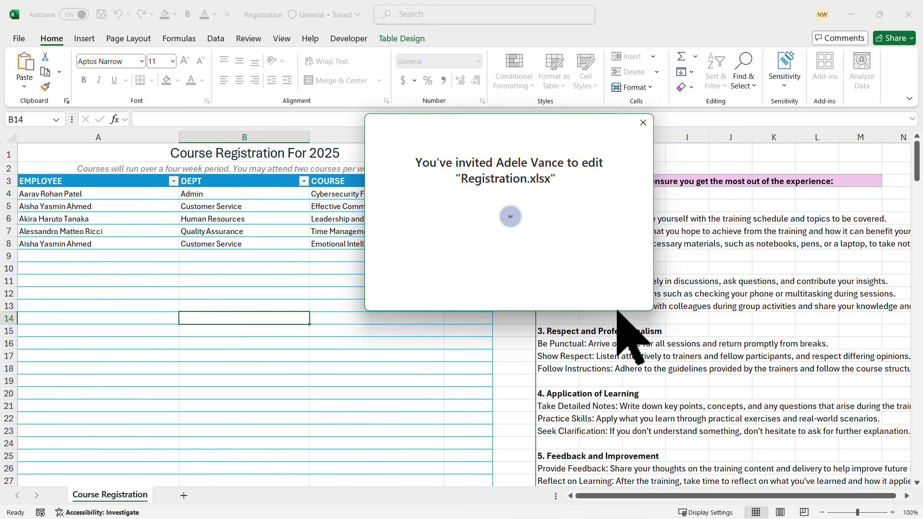
{"action": "left_click", "coordinate": [643, 123]}
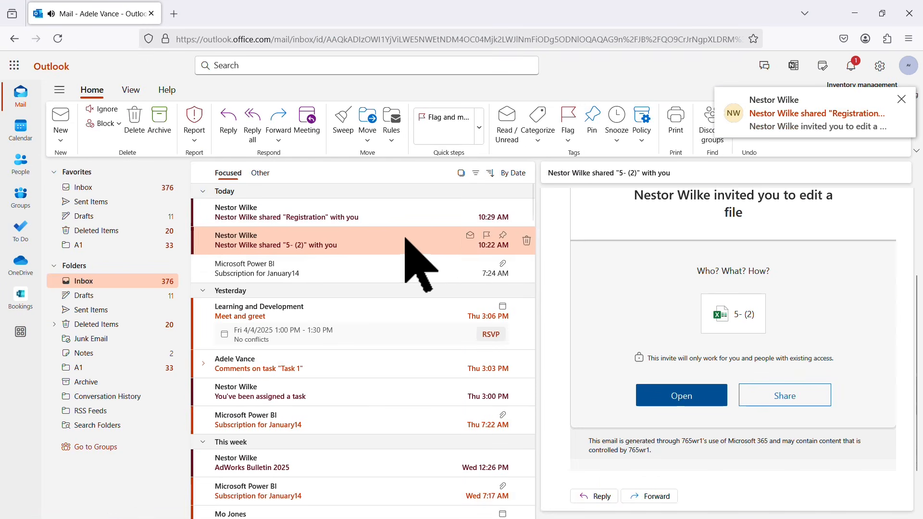
- Switch to the recipient's Outlook inbox, read the email sharing "Registration", and open the shared file from it
{"action": "left_click", "coordinate": [323, 217]}
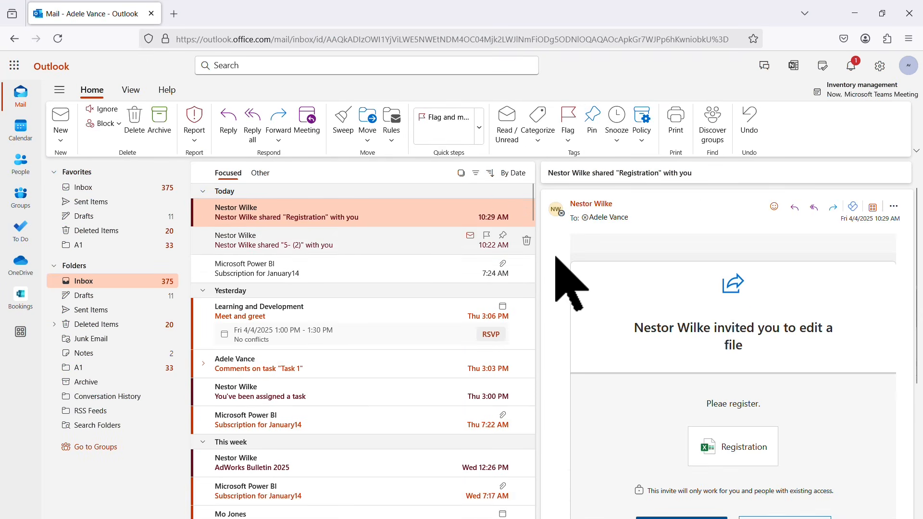
{"action": "scroll", "coordinate": [797, 322], "scroll_direction": "down", "scroll_amount": 3}
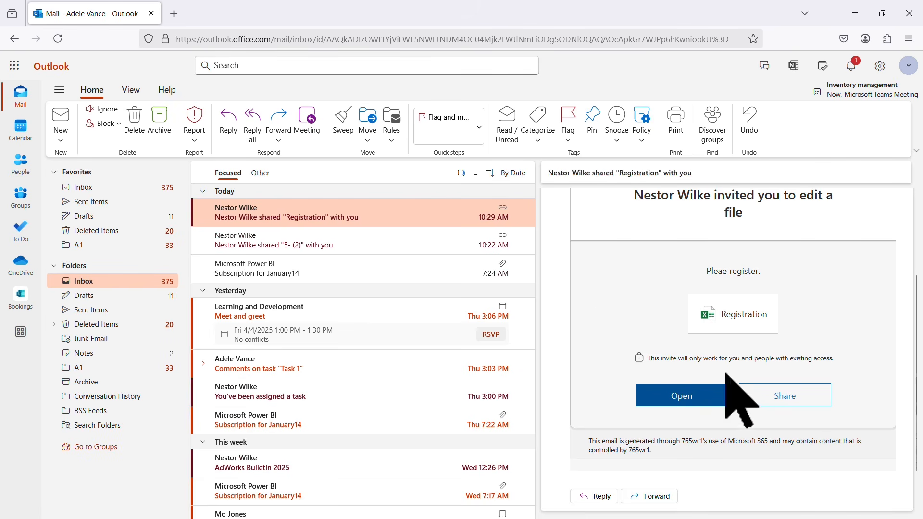
{"action": "left_click", "coordinate": [681, 396]}
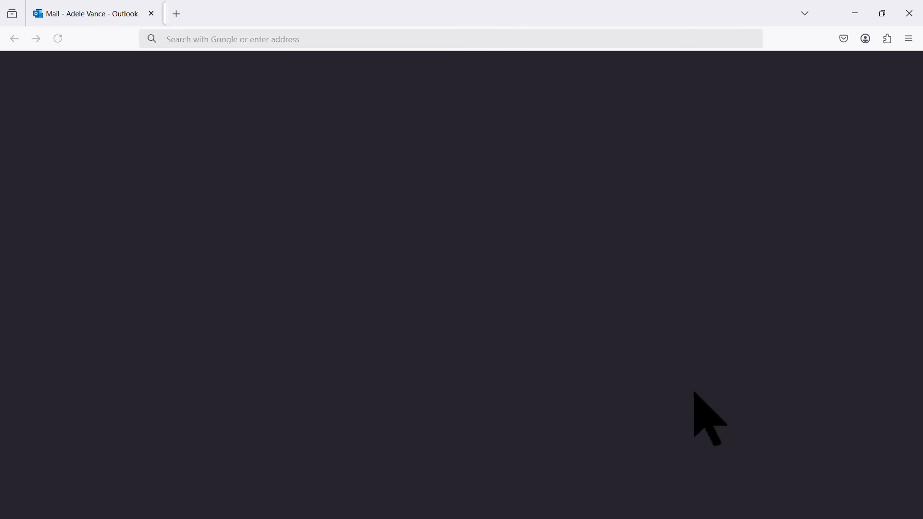